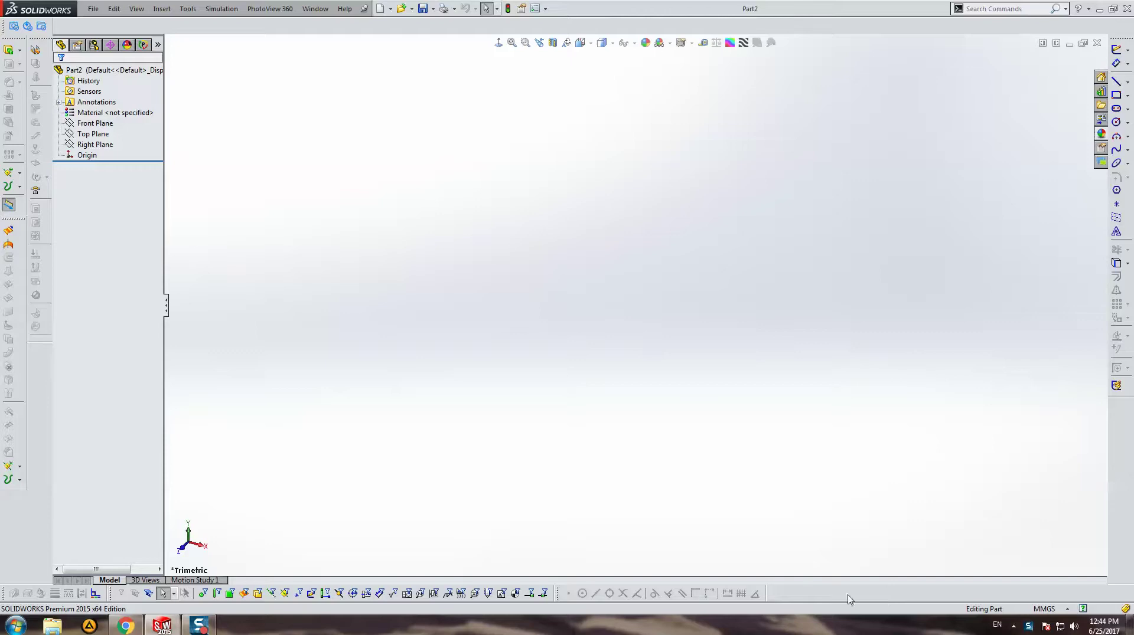
# Sketch a center rectangle at the origin on the Top Plane, viewed face-on.
pyautogui.click(92, 134)
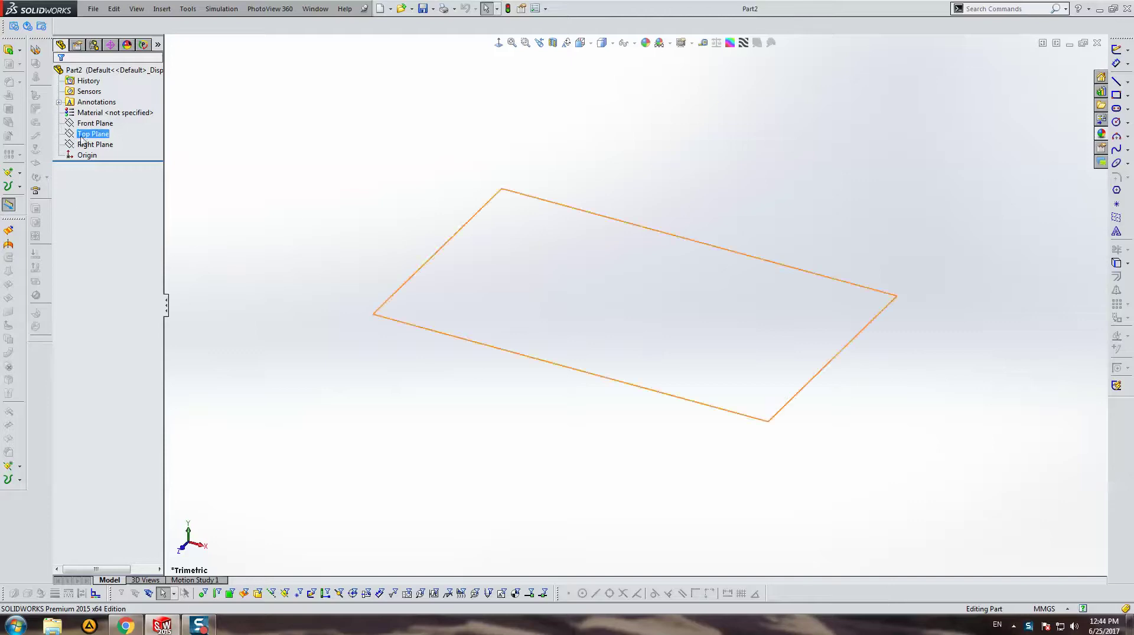
pyautogui.click(498, 43)
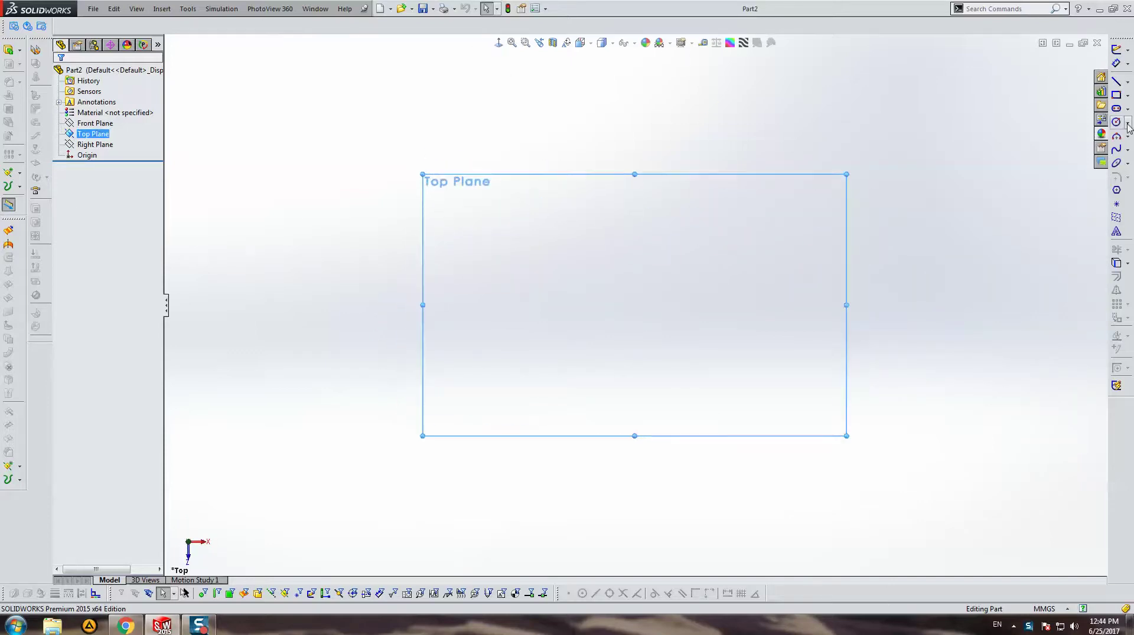
pyautogui.click(1115, 96)
pyautogui.click(96, 114)
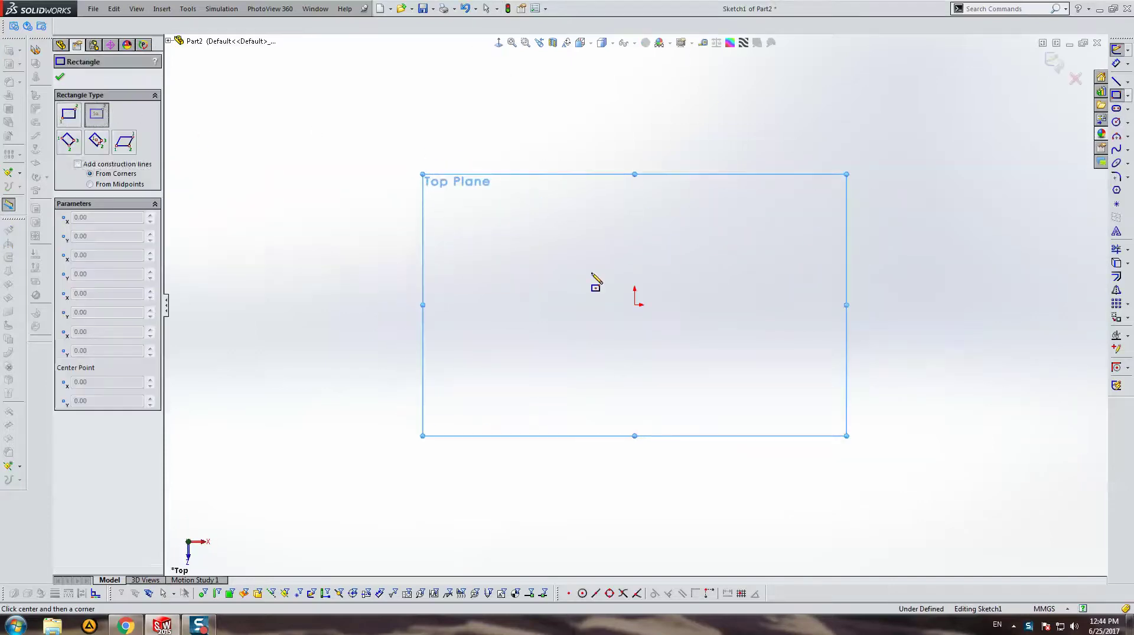
pyautogui.click(634, 305)
pyautogui.click(460, 476)
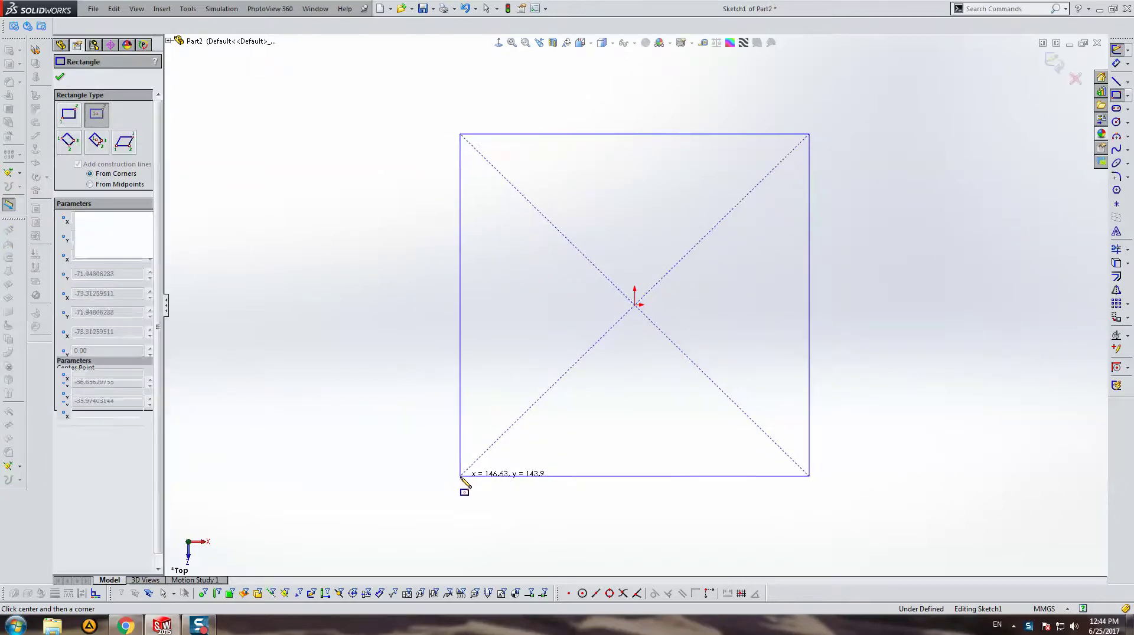
pyautogui.press('Escape')
# Extrude the rectangle into a solid block 59 mm tall.
pyautogui.click(8, 49)
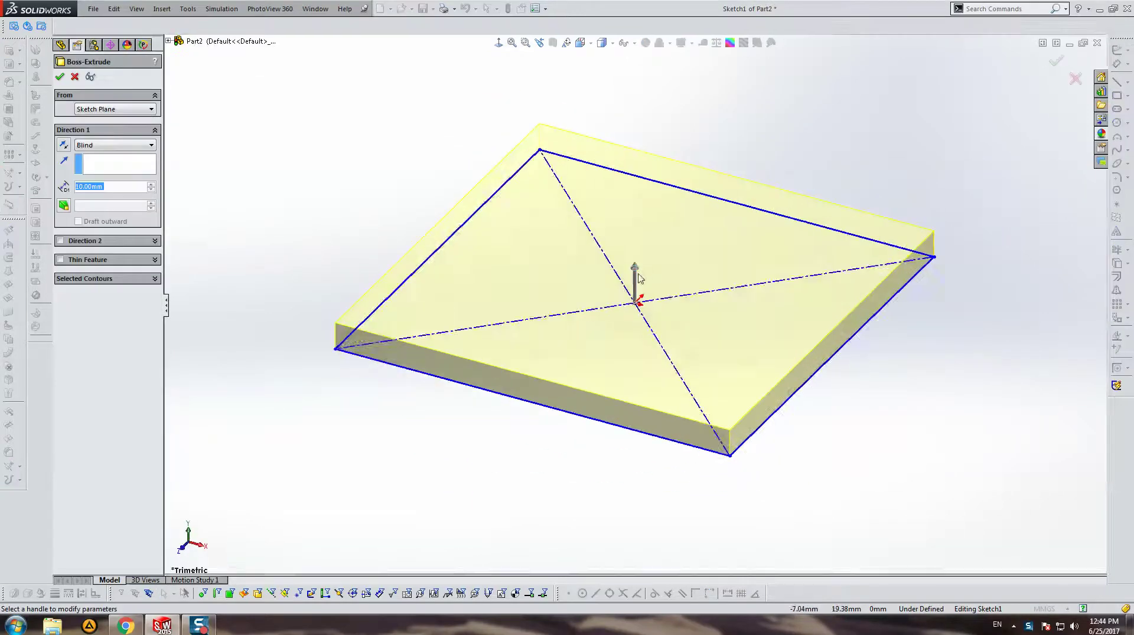
pyautogui.moveTo(634, 270); pyautogui.dragTo(644, 145)
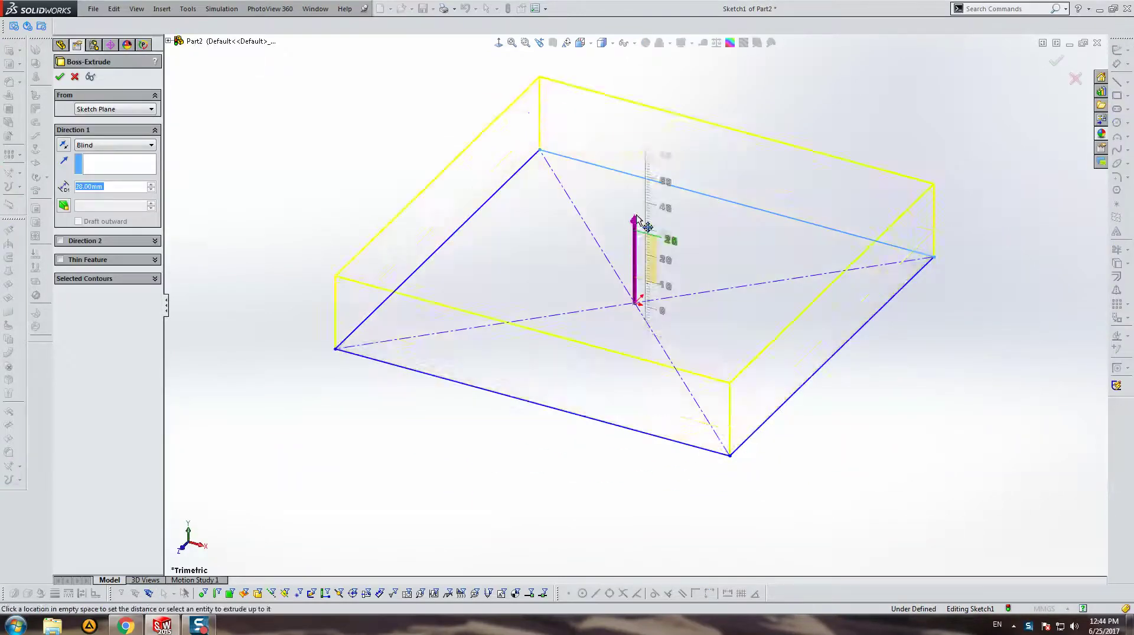
pyautogui.rightClick(643, 142)
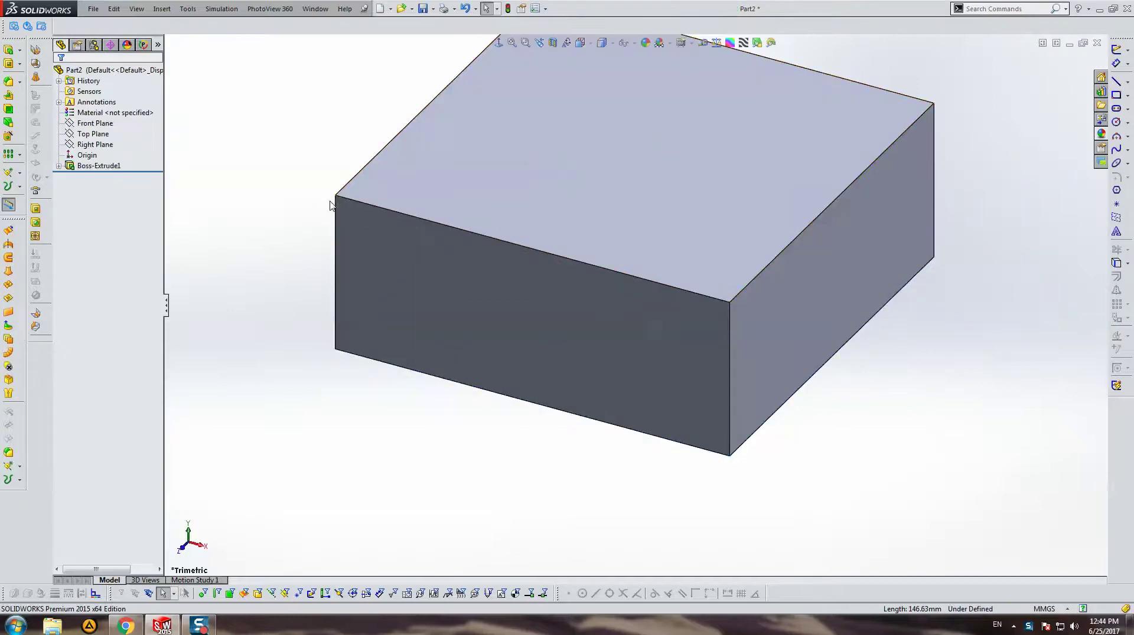
# Start an asymmetric, variable-size fillet on the front vertical edge of the block.
pyautogui.click(334, 206)
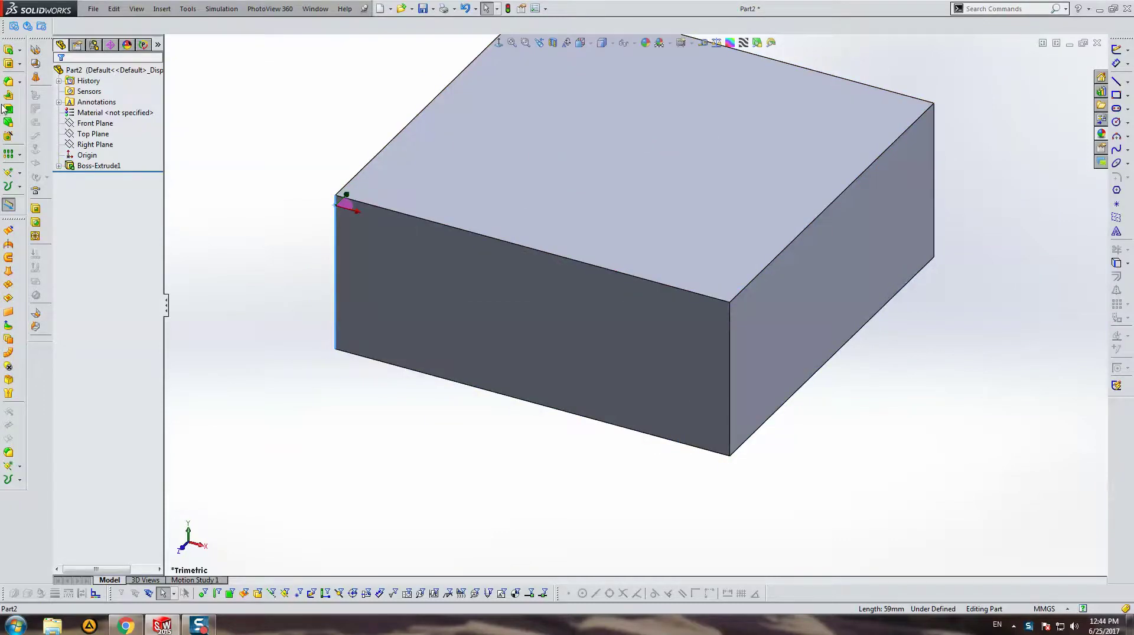
pyautogui.click(19, 82)
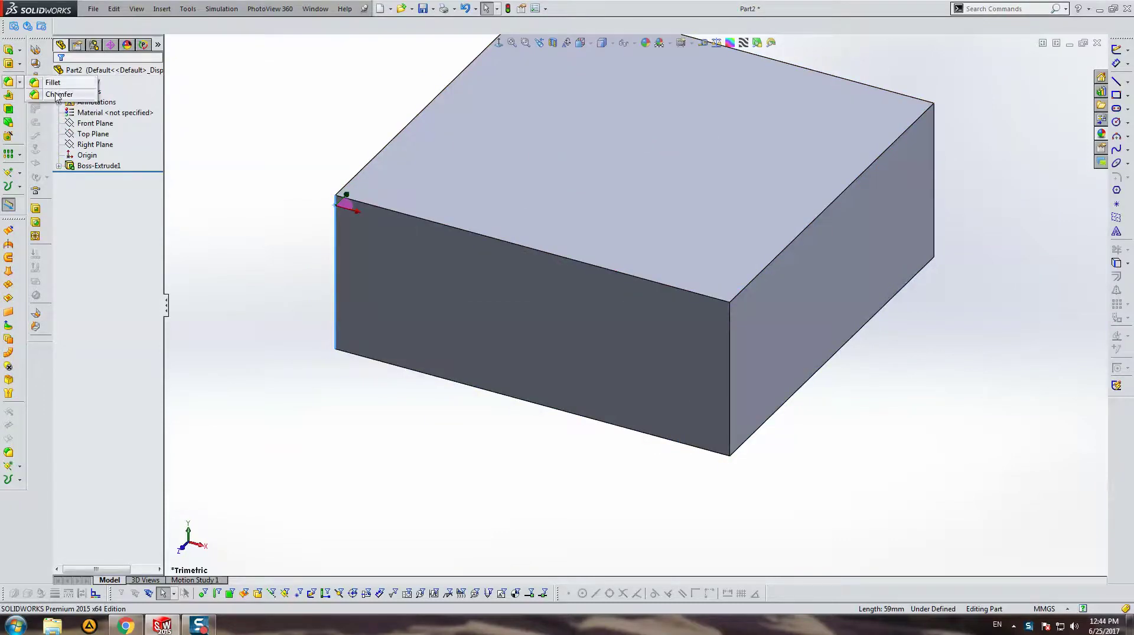
pyautogui.click(52, 82)
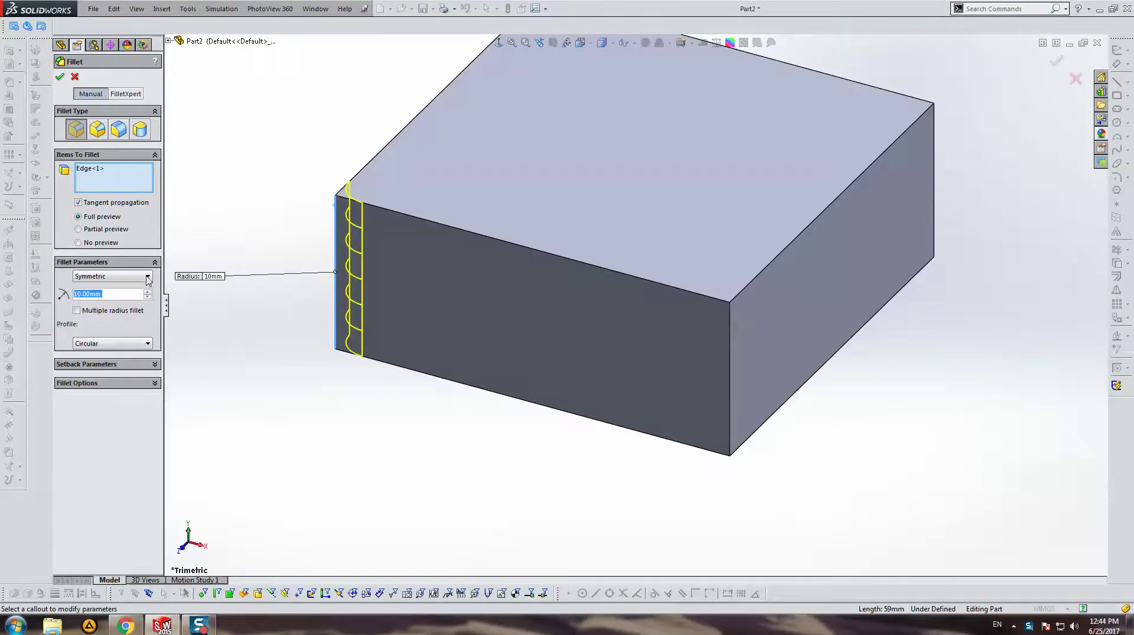
pyautogui.click(148, 277)
pyautogui.click(107, 291)
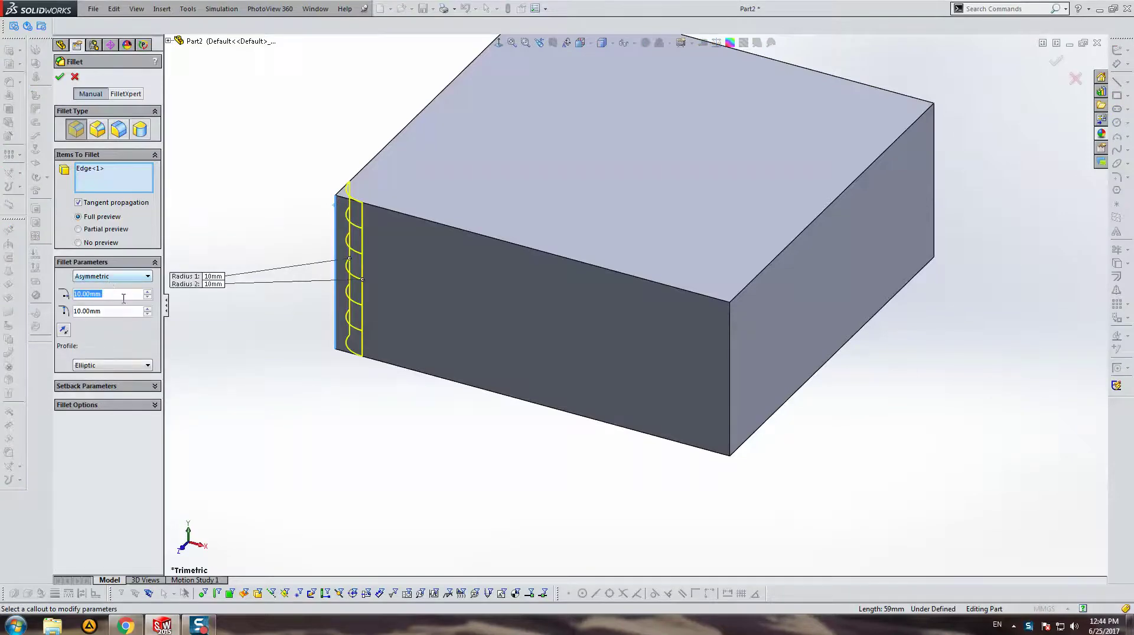
pyautogui.click(148, 291)
pyautogui.click(147, 291)
pyautogui.click(147, 292)
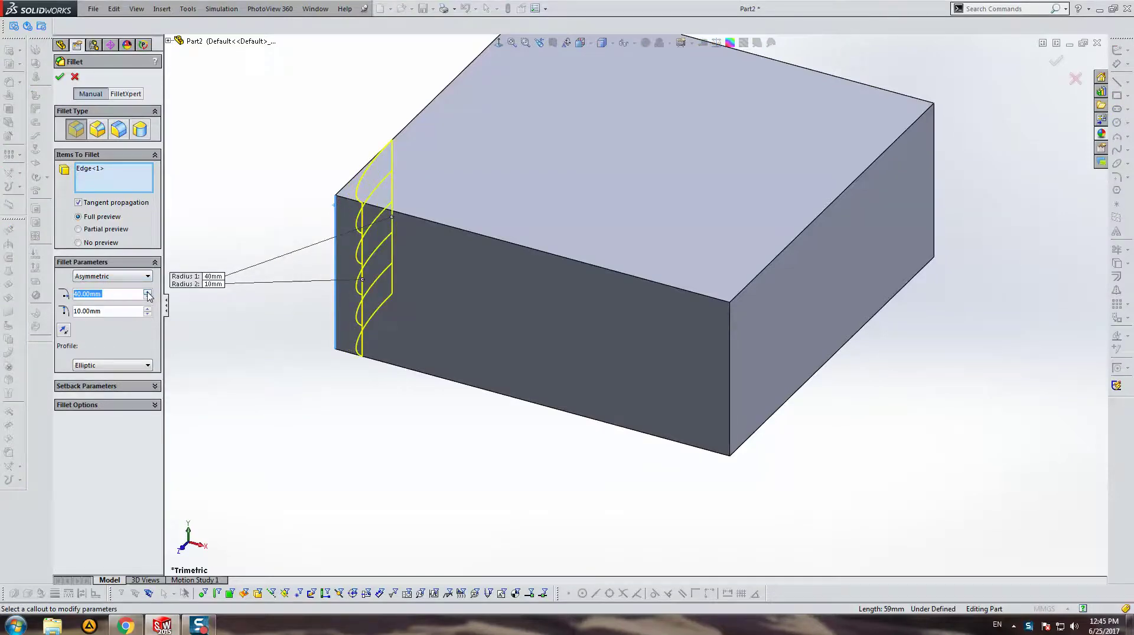
pyautogui.click(148, 298)
pyautogui.click(147, 298)
pyautogui.click(147, 298)
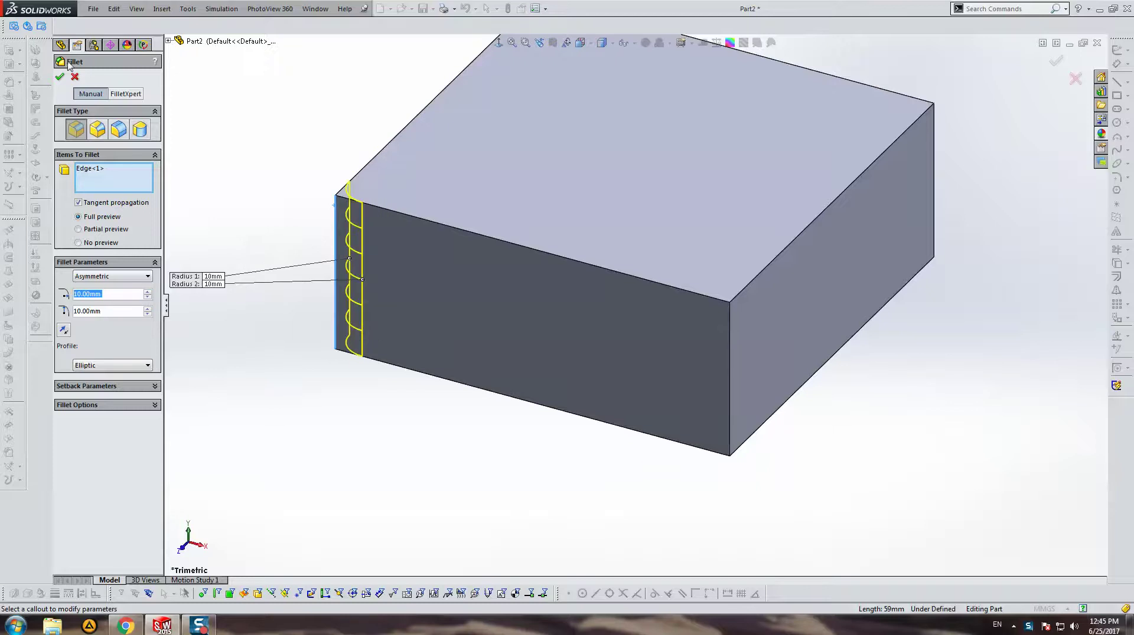
pyautogui.click(98, 130)
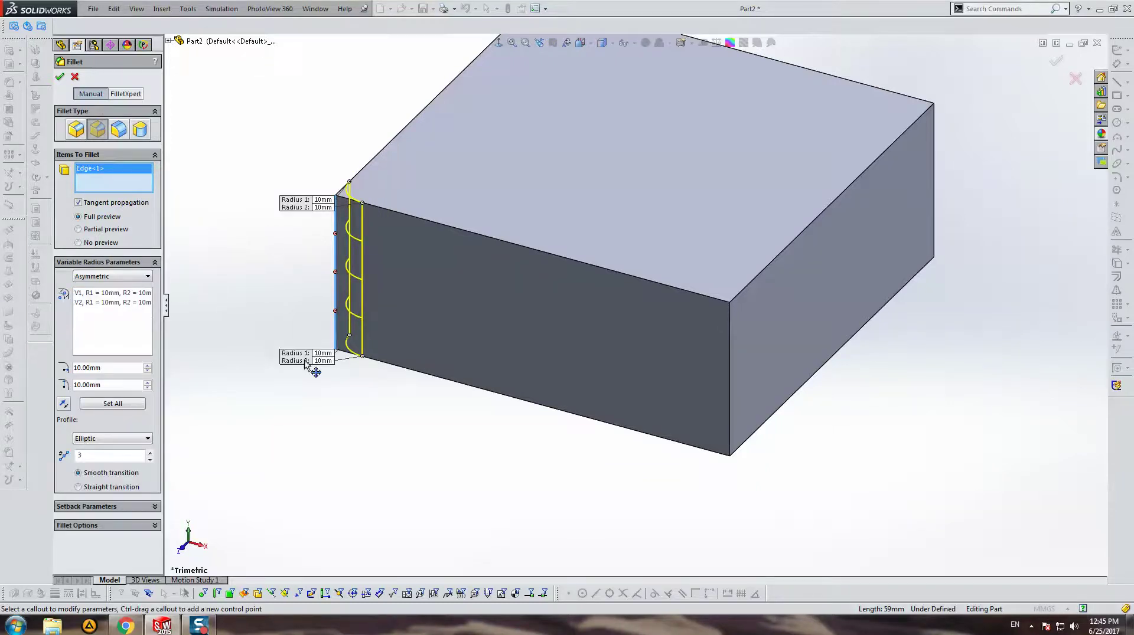
# Set the top vertex radii of the fillet to 40 mm and 20 mm.
pyautogui.click(129, 299)
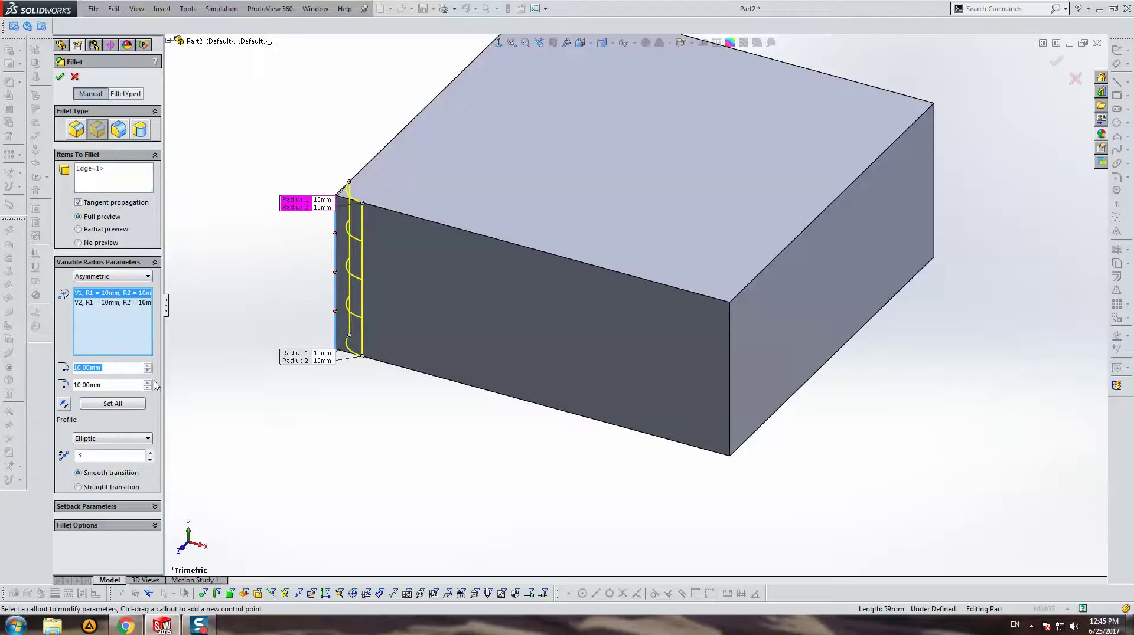
pyautogui.click(148, 365)
pyautogui.click(148, 365)
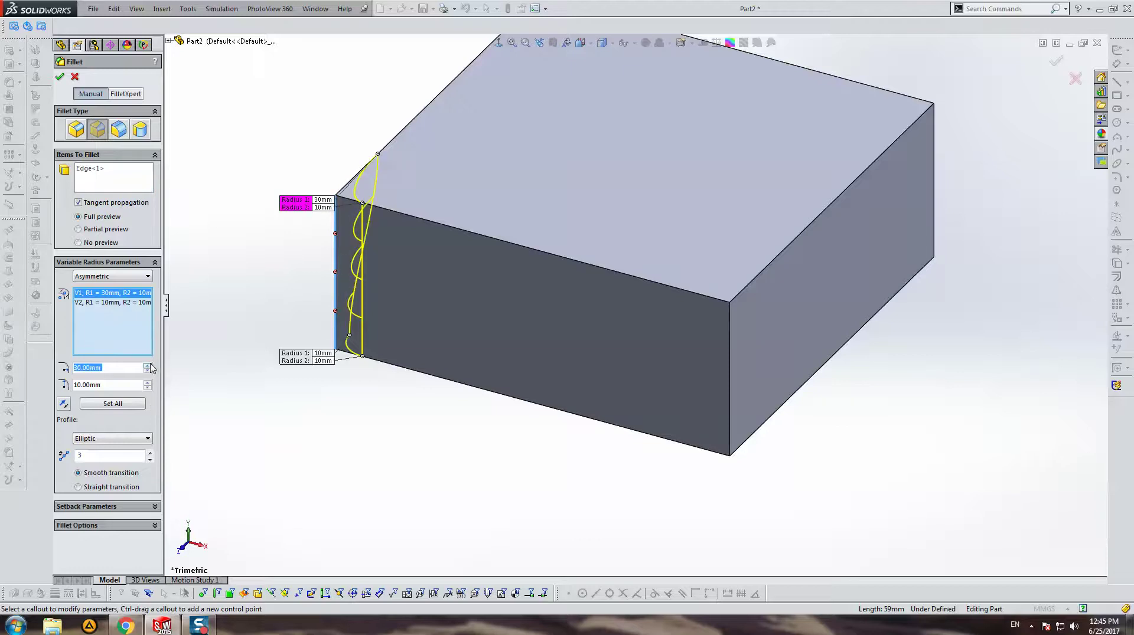
pyautogui.click(150, 366)
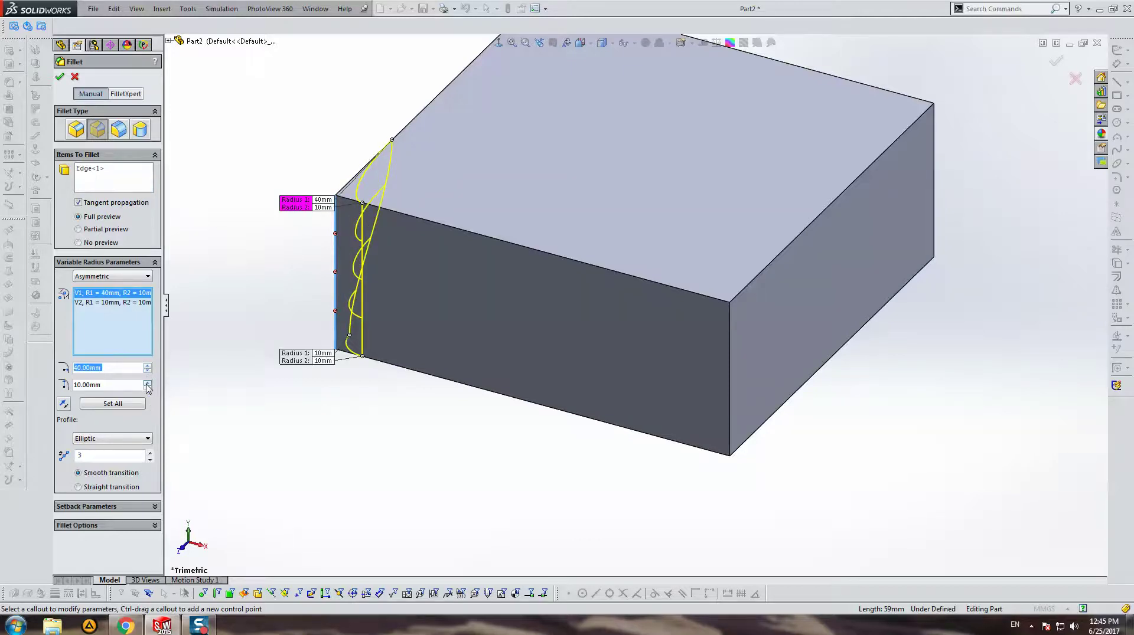
pyautogui.click(147, 382)
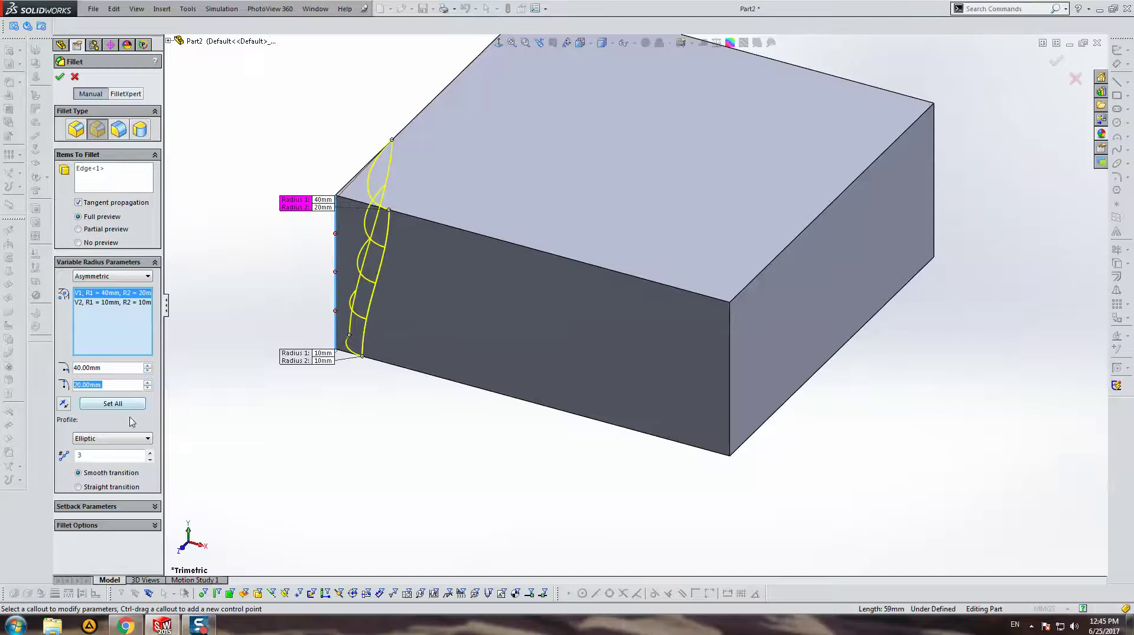
# Set the bottom vertex radii of the fillet to 20 mm and 10 mm.
pyautogui.click(127, 303)
pyautogui.click(147, 366)
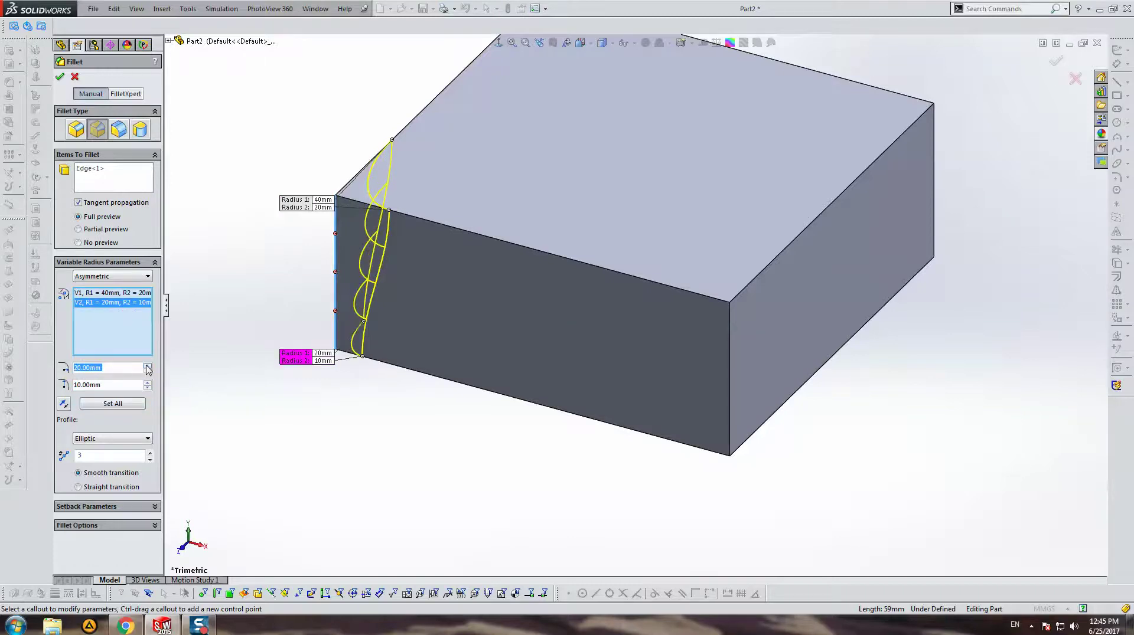
pyautogui.click(147, 384)
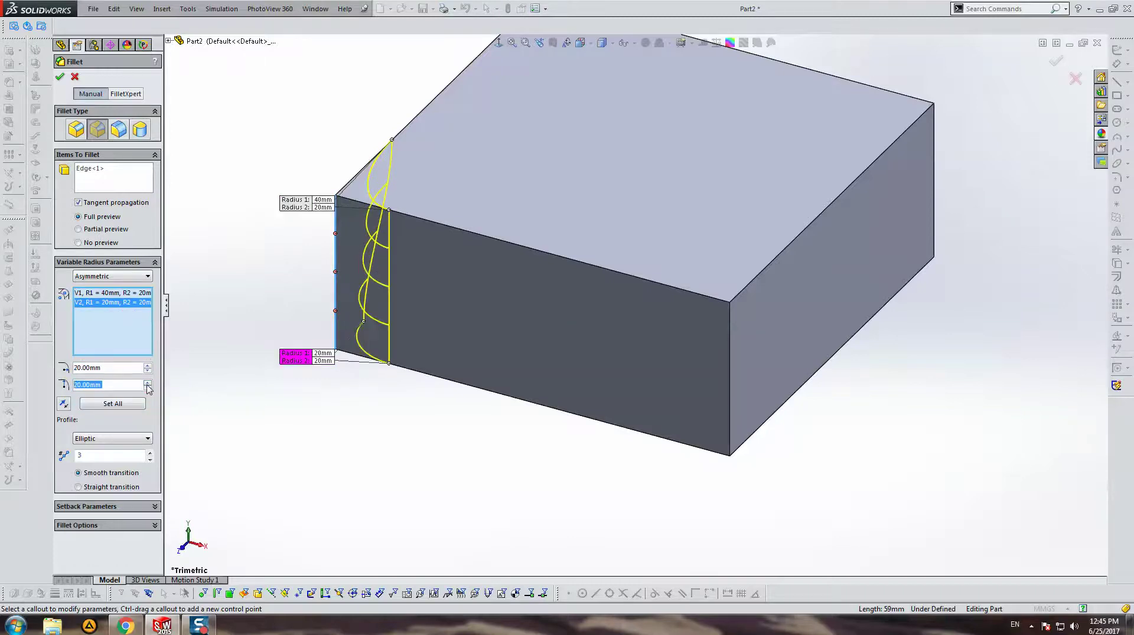
pyautogui.click(147, 388)
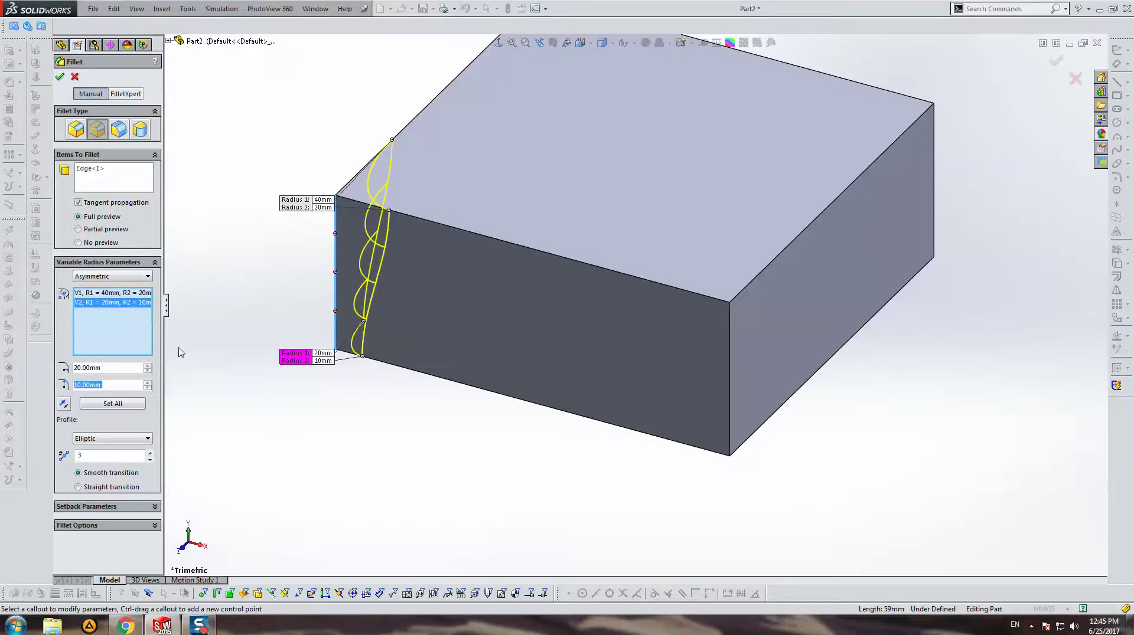
# Keep a smooth transition between the radii and confirm the variable fillet.
pyautogui.click(104, 488)
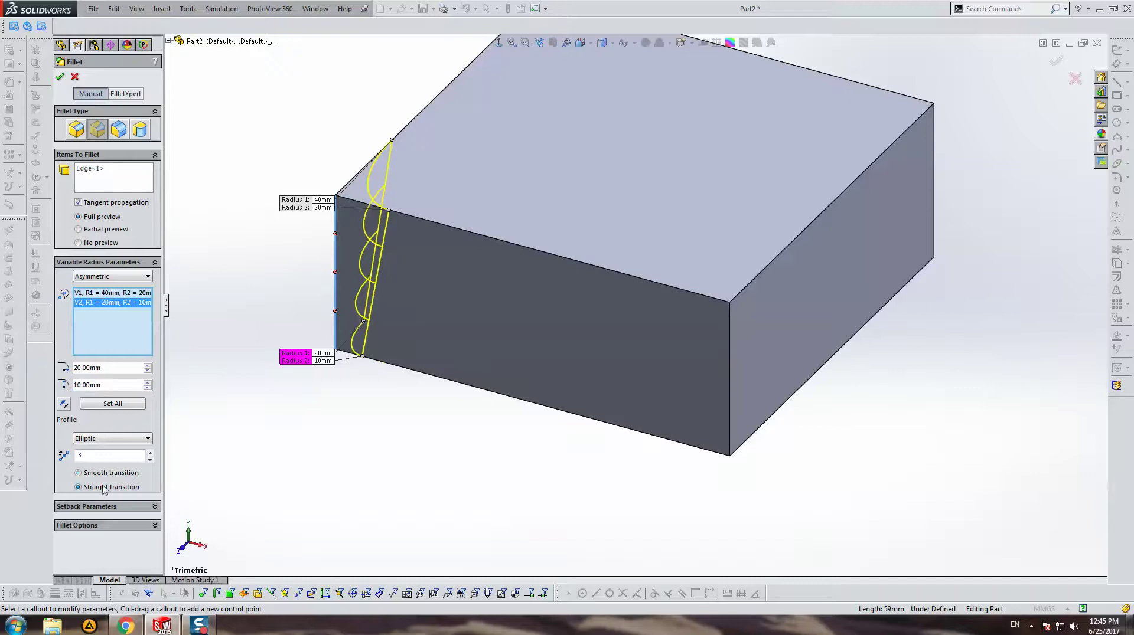
pyautogui.click(108, 473)
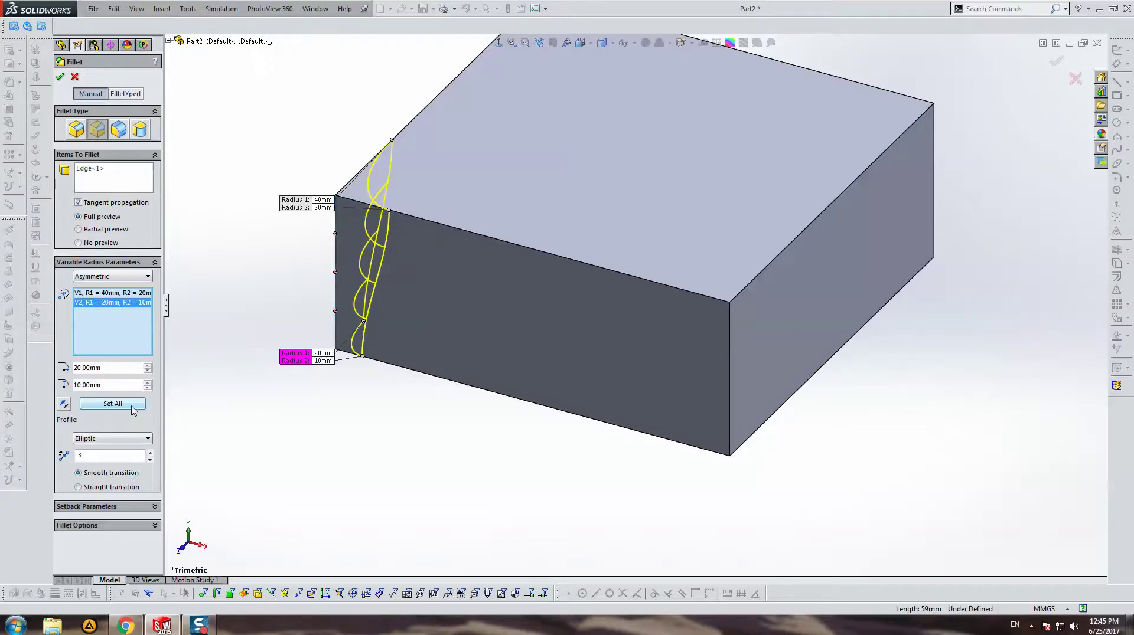
pyautogui.rightClick(635, 304)
pyautogui.moveTo(634, 304)
pyautogui.mouseDown(button='middle')
pyautogui.moveTo(794, 311)
pyautogui.moveTo(756, 289)
pyautogui.mouseUp(button='middle')
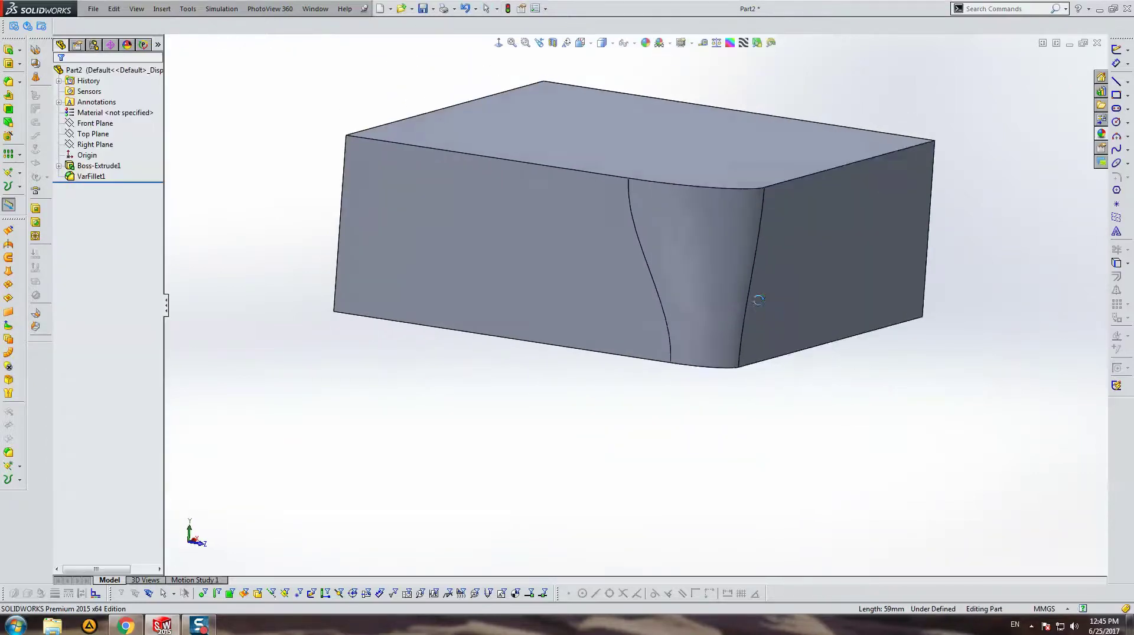
# Save the part to the Desktop.
pyautogui.hotkey('ctrl', 's')
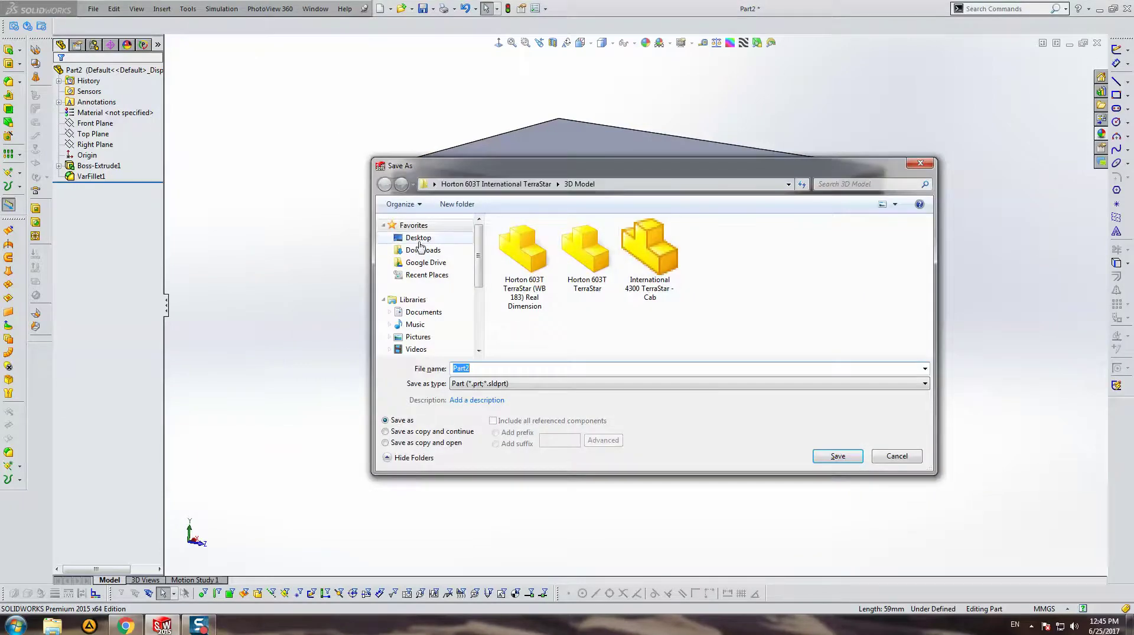
pyautogui.click(418, 237)
pyautogui.click(821, 456)
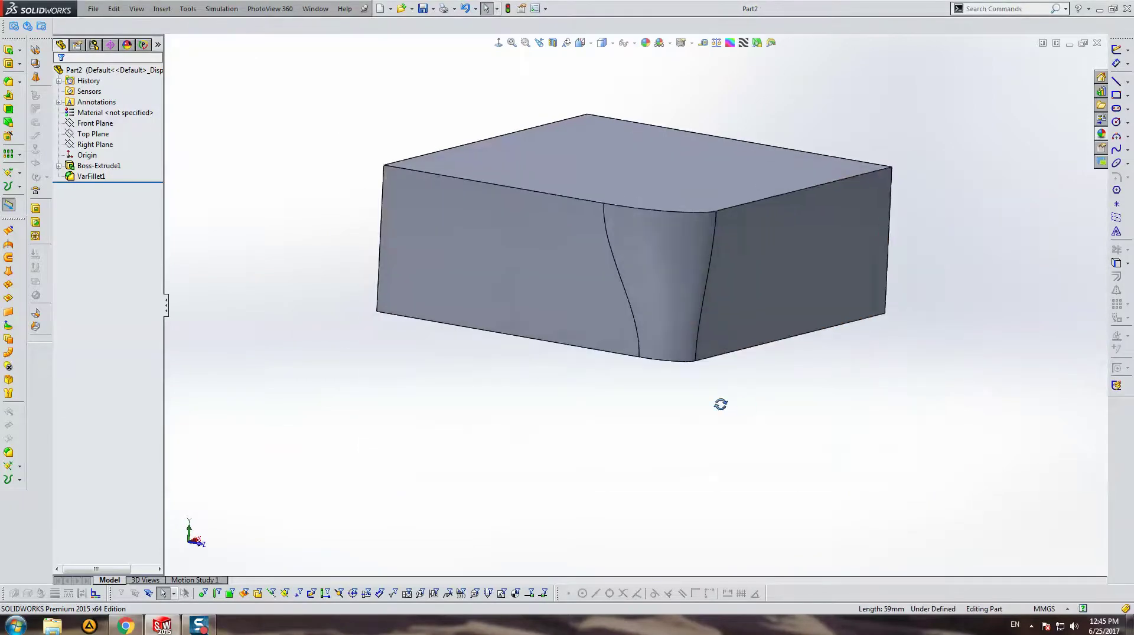
# Edit VarFillet1 to use a straight transition between its vertex radii.
pyautogui.moveTo(721, 402)
pyautogui.mouseDown(button='middle')
pyautogui.moveTo(696, 399)
pyautogui.moveTo(619, 305)
pyautogui.moveTo(709, 286)
pyautogui.mouseUp(button='middle')
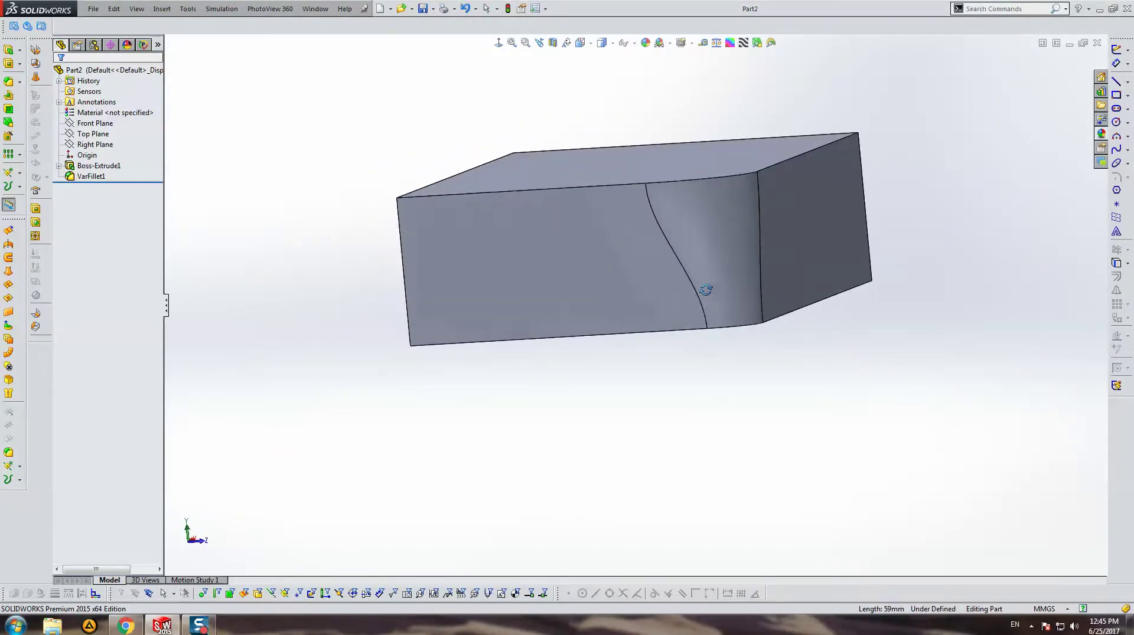
pyautogui.rightClick(88, 176)
pyautogui.click(98, 154)
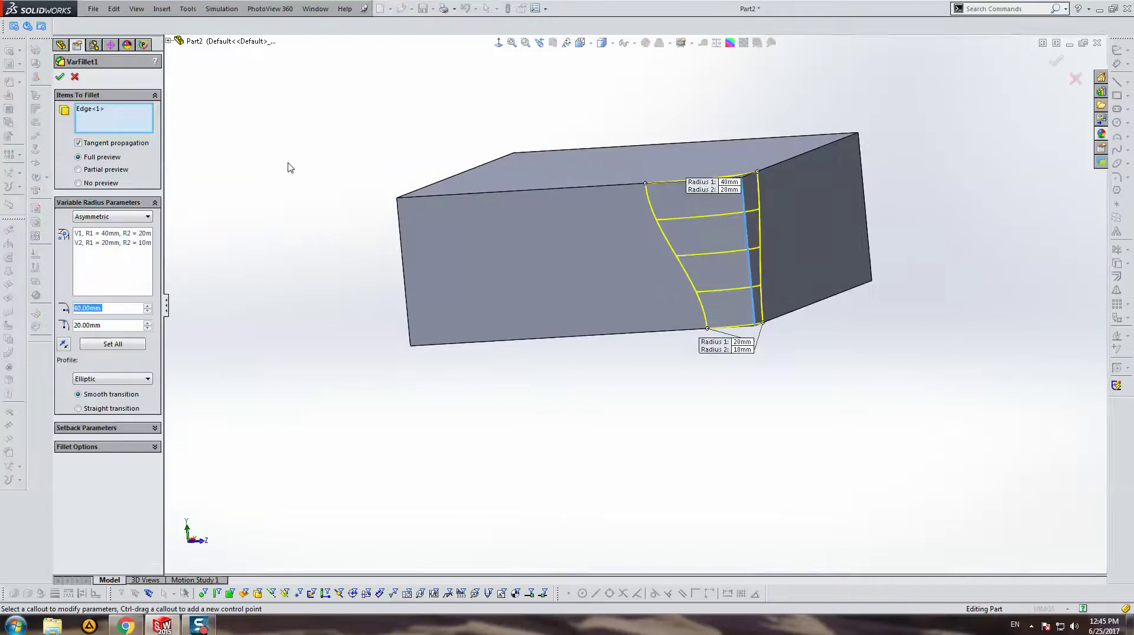
pyautogui.click(105, 408)
pyautogui.press('Return')
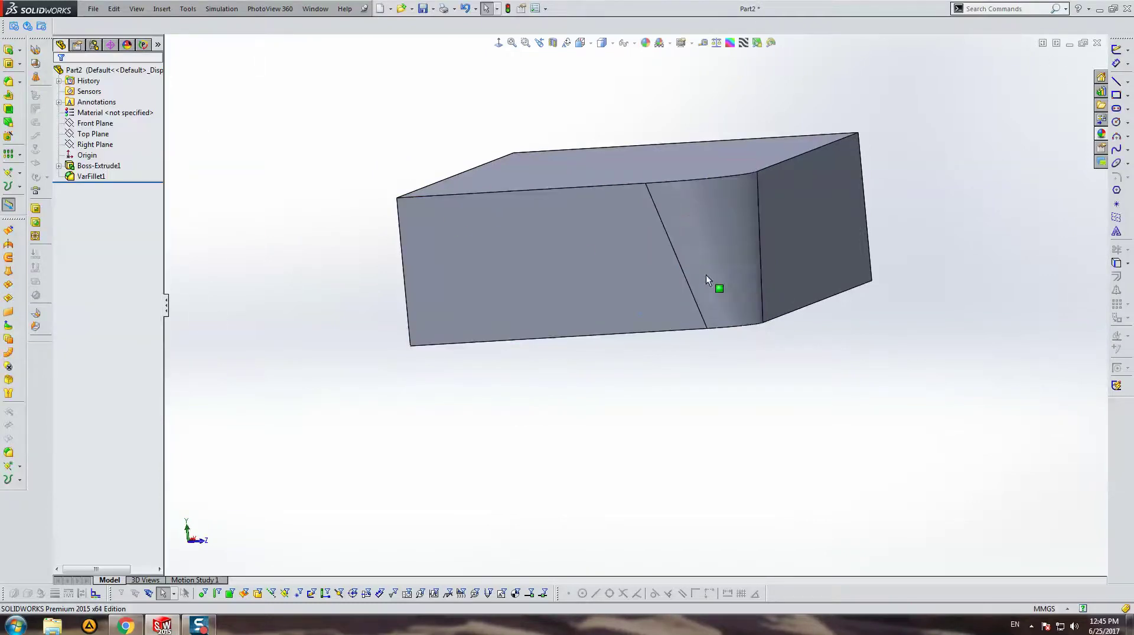
# Show the front face normal to the screen and centred in view.
pyautogui.moveTo(706, 274)
pyautogui.mouseDown(button='middle')
pyautogui.moveTo(585, 248)
pyautogui.moveTo(467, 181)
pyautogui.moveTo(559, 248)
pyautogui.mouseUp(button='middle')
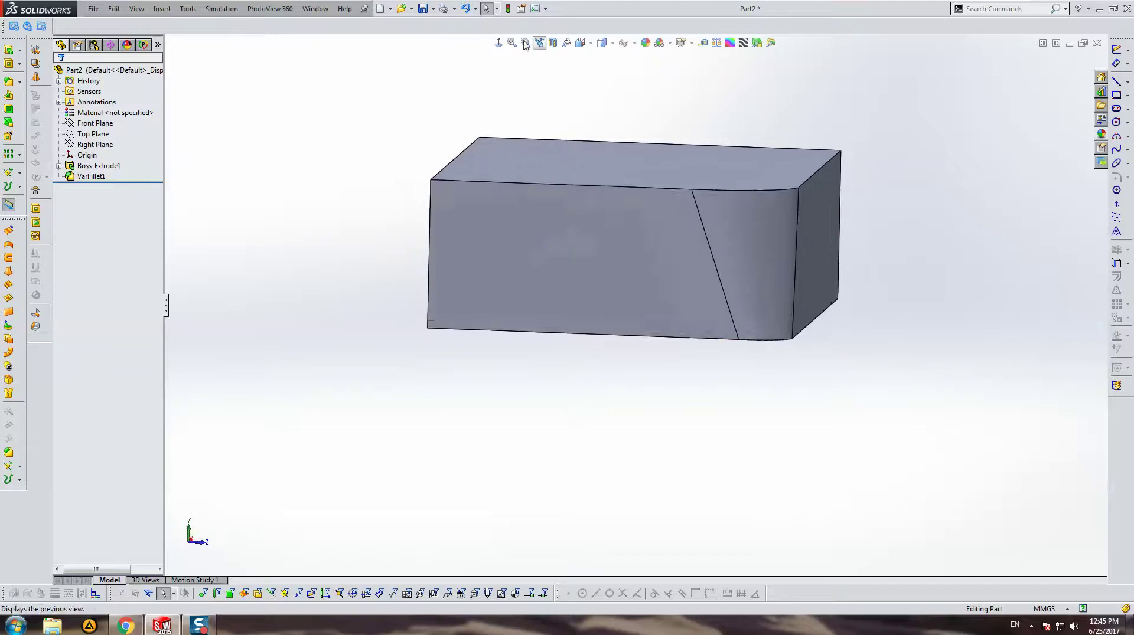
pyautogui.hotkey('ctrl', '8')
pyautogui.moveTo(797, 221)
pyautogui.mouseDown(button='middle')
pyautogui.moveTo(676, 230)
pyautogui.moveTo(468, 95)
pyautogui.mouseUp(button='middle')
pyautogui.click(499, 43)
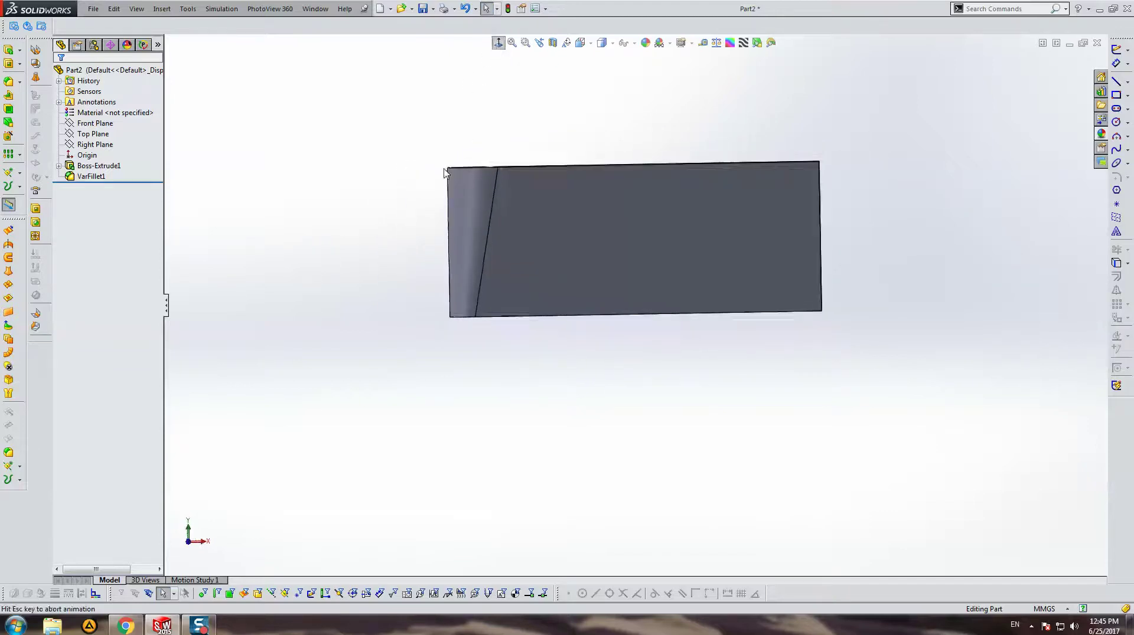
pyautogui.moveTo(476, 201)
pyautogui.mouseDown(button='middle')
pyautogui.moveTo(628, 228)
pyautogui.moveTo(561, 153)
pyautogui.mouseUp(button='middle')
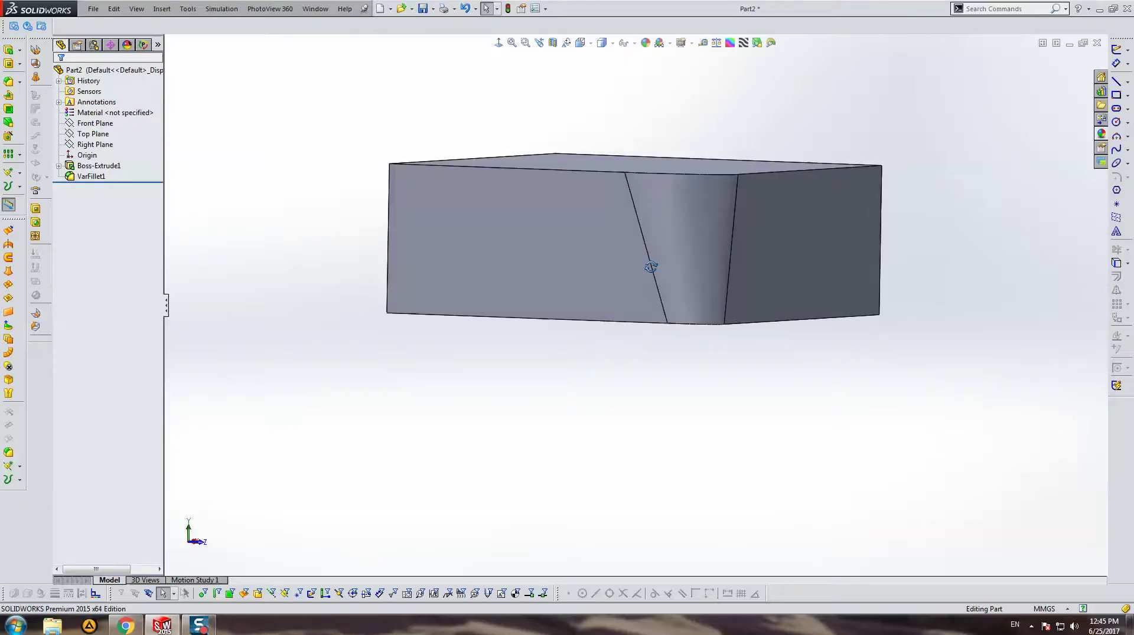
pyautogui.click(498, 42)
pyautogui.scroll(-3, 464, 197)
pyautogui.scroll(2, 614, 301)
pyautogui.keyDown('ctrl'); pyautogui.moveTo(614, 302); pyautogui.dragTo(426, 254, button='middle'); pyautogui.keyUp('ctrl')
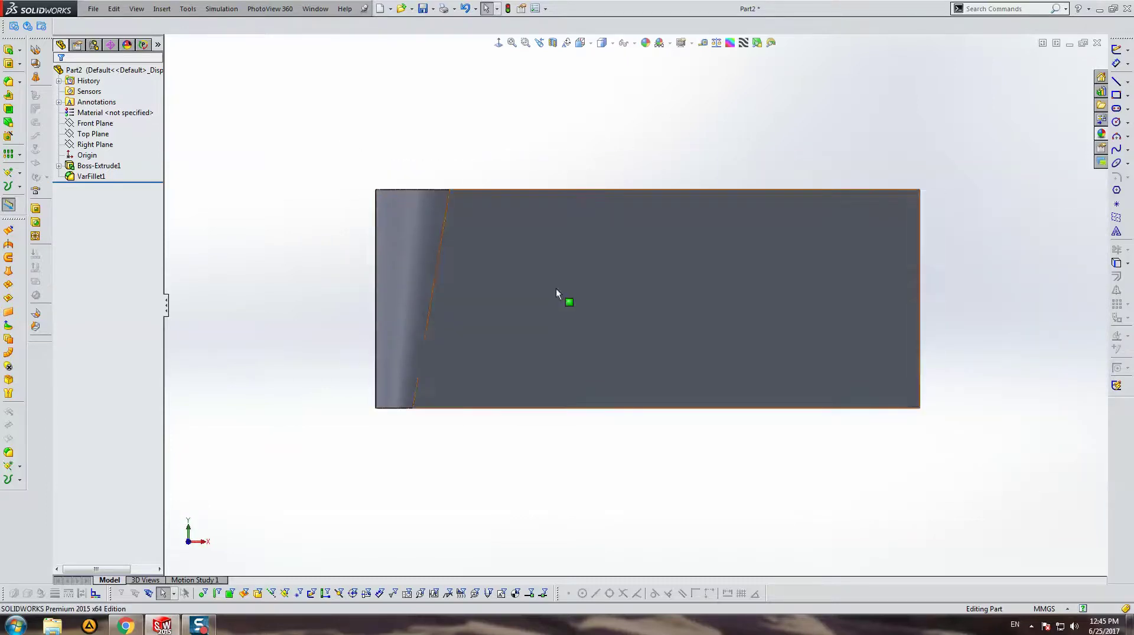
# Draw a closed four-line outline with a slanted side on the front face.
pyautogui.click(580, 259)
pyautogui.click(1116, 81)
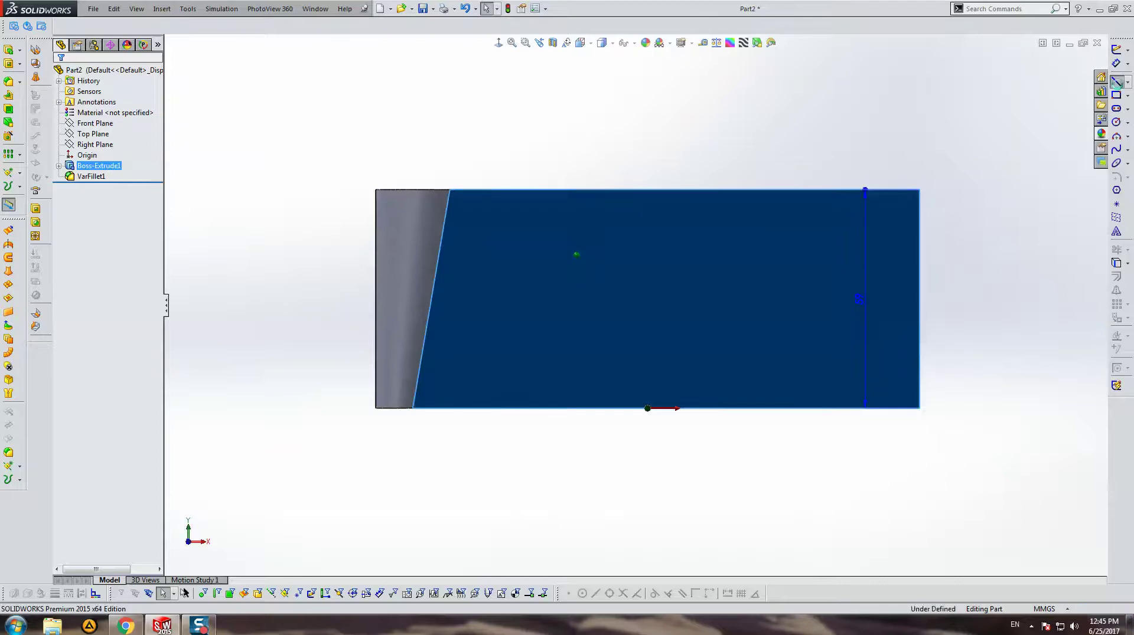
pyautogui.click(376, 238)
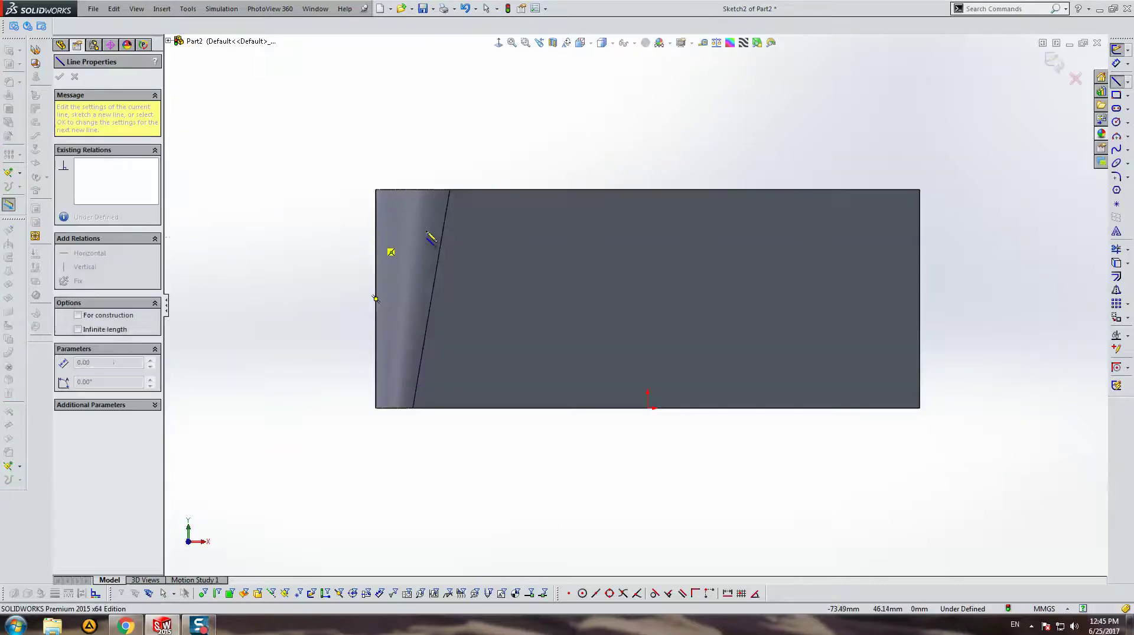
pyautogui.click(468, 237)
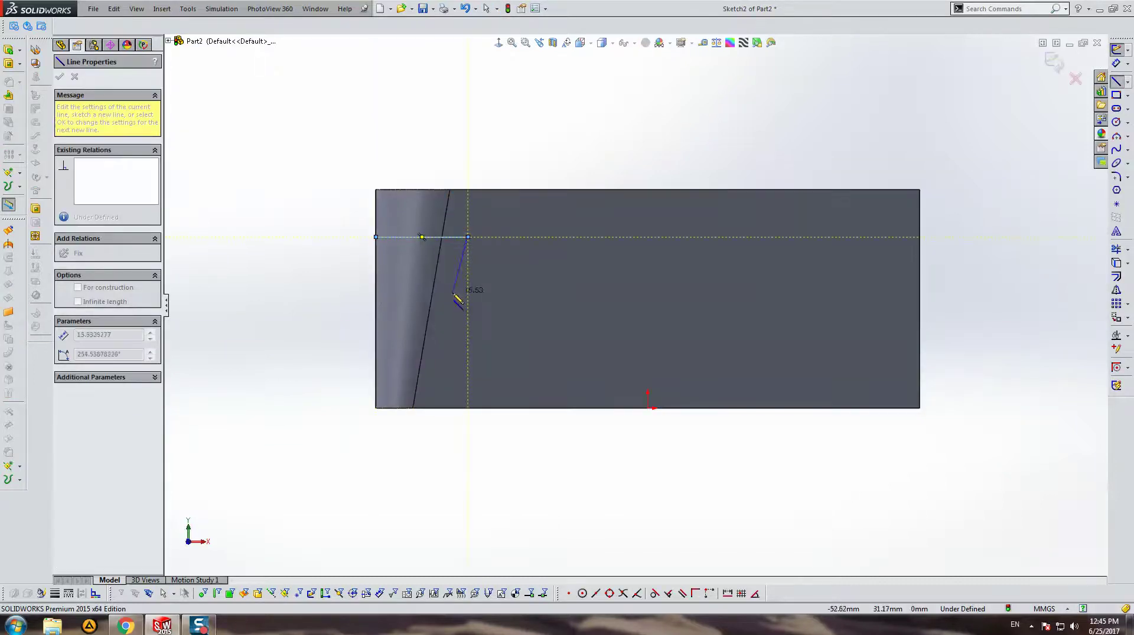
pyautogui.click(452, 327)
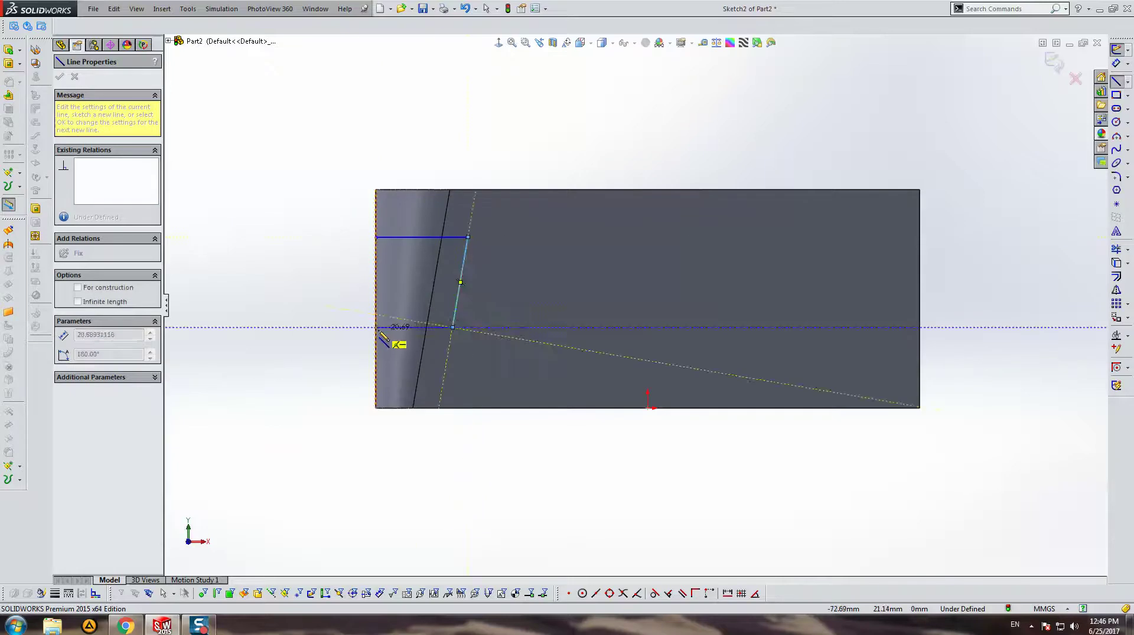
pyautogui.click(376, 327)
pyautogui.press('Escape')
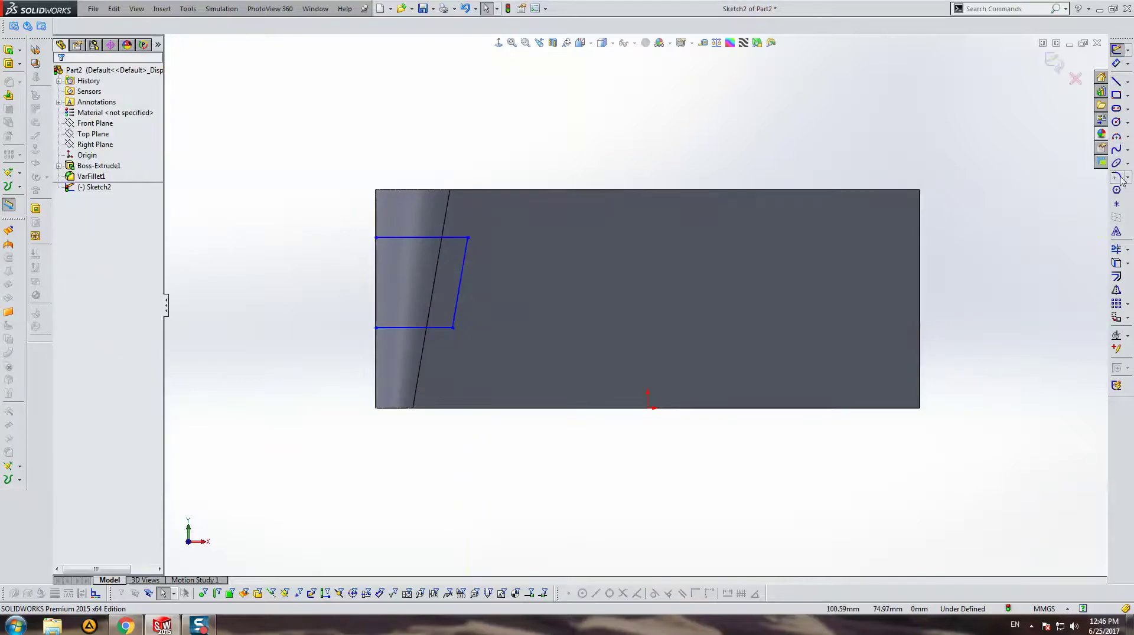
# Round both corners of the slanted side with sketch fillets of radius 6 mm.
pyautogui.click(1116, 177)
pyautogui.moveTo(603, 123); pyautogui.dragTo(439, 374)
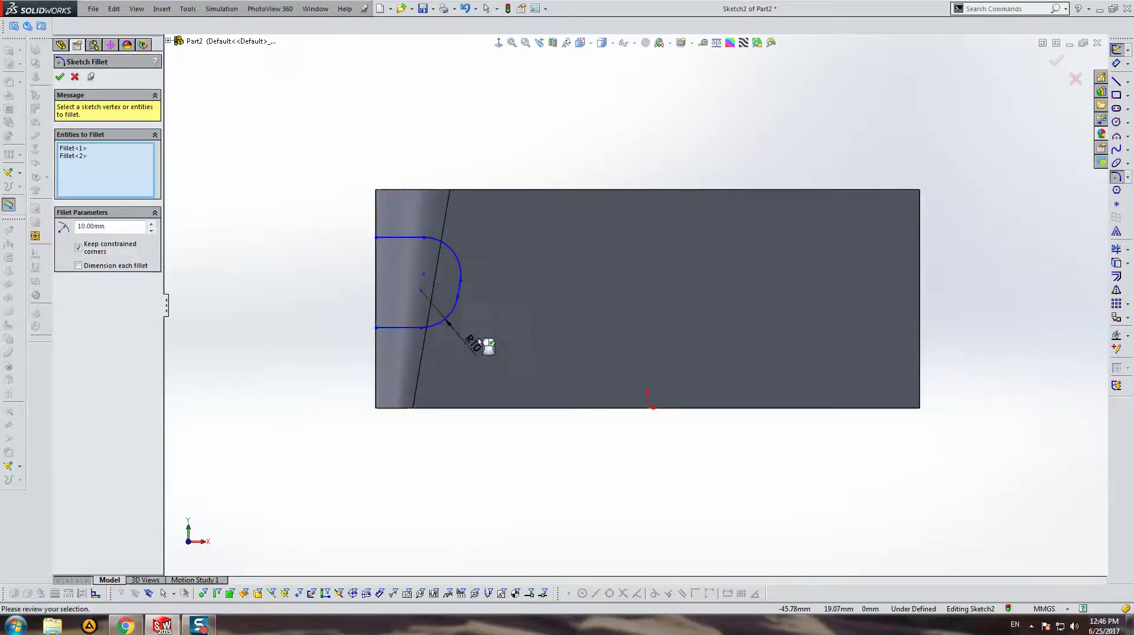
pyautogui.press('Escape')
pyautogui.click(484, 345)
pyautogui.doubleClick(476, 344)
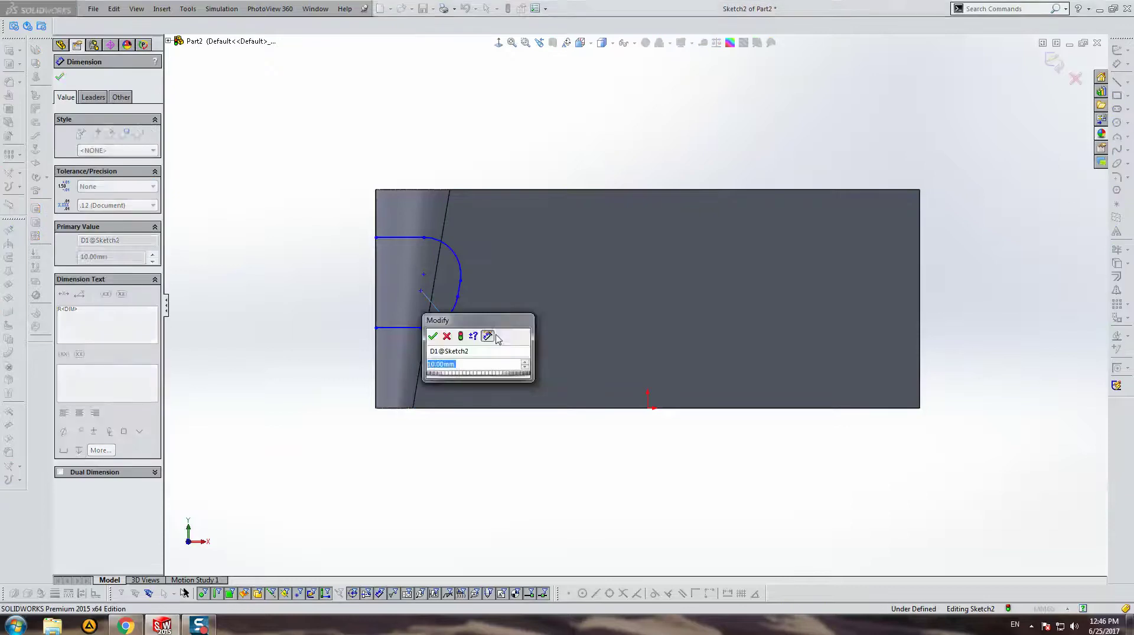
pyautogui.write('6')
pyautogui.press('Return')
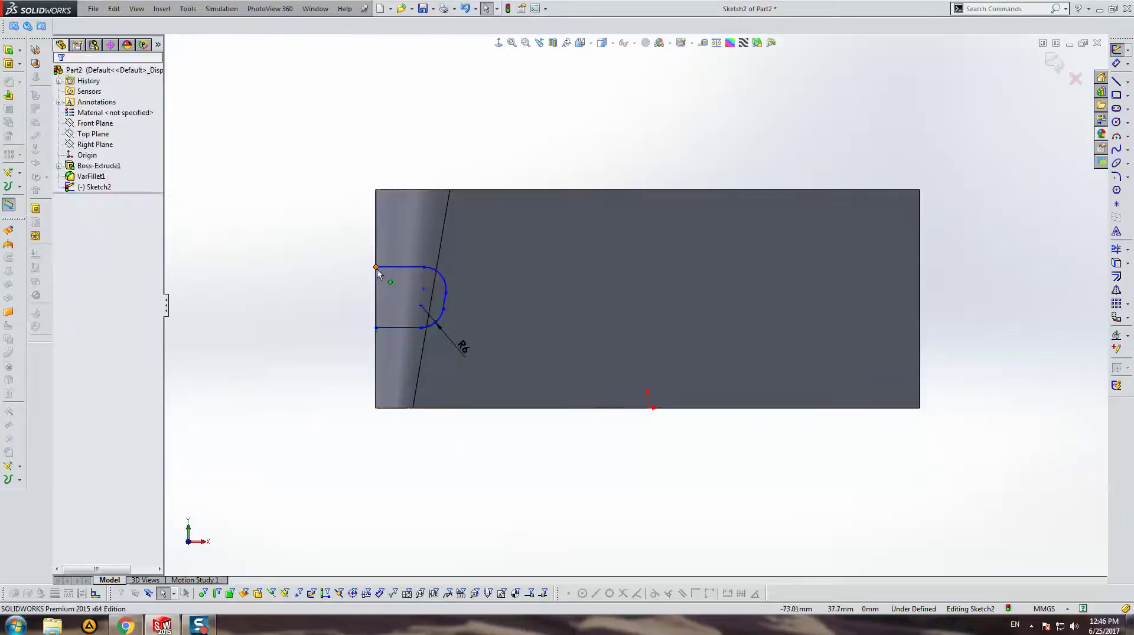
# Reposition the outline's lines and corner, then fix the point to fully define the sketch.
pyautogui.moveTo(376, 268); pyautogui.dragTo(378, 228)
pyautogui.moveTo(454, 259); pyautogui.dragTo(468, 260)
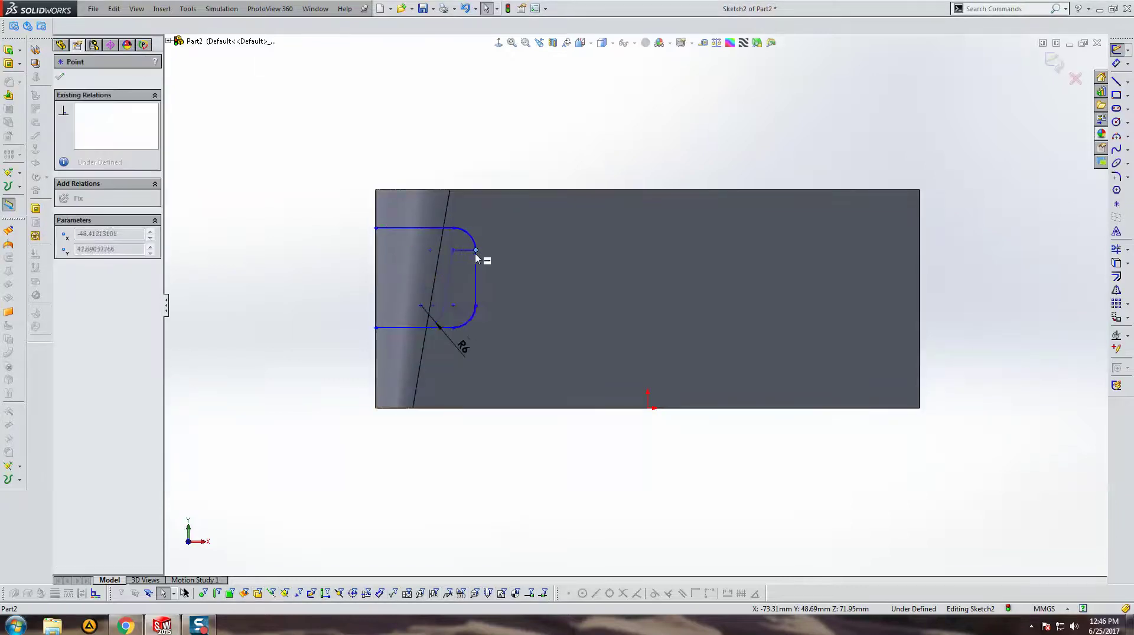
pyautogui.click(397, 228)
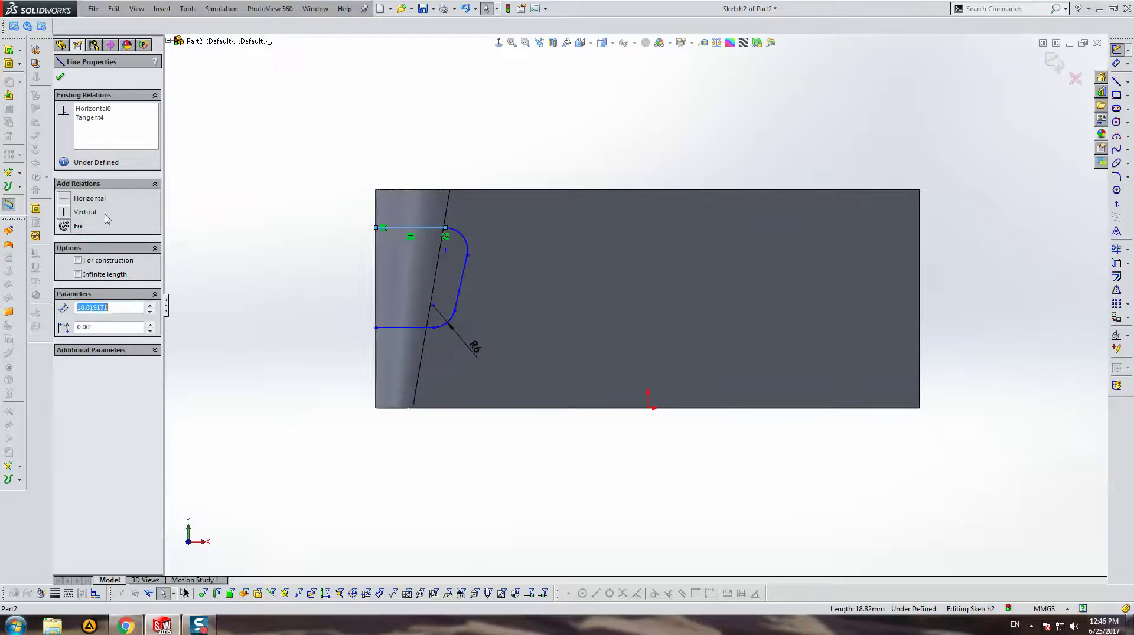
pyautogui.click(413, 327)
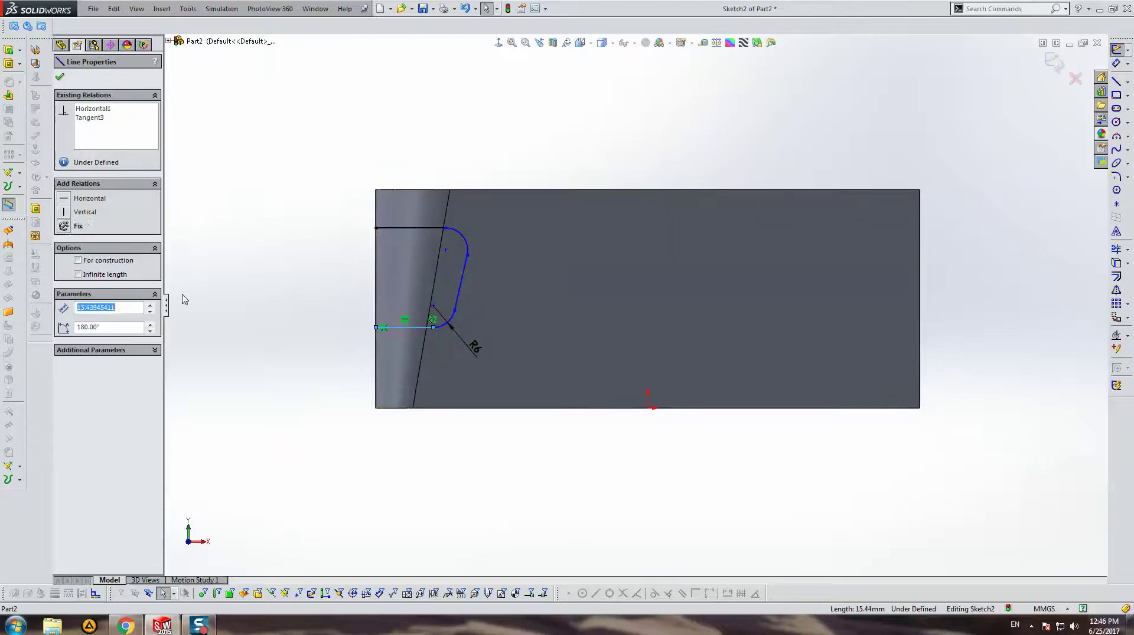
pyautogui.click(524, 271)
pyautogui.click(468, 254)
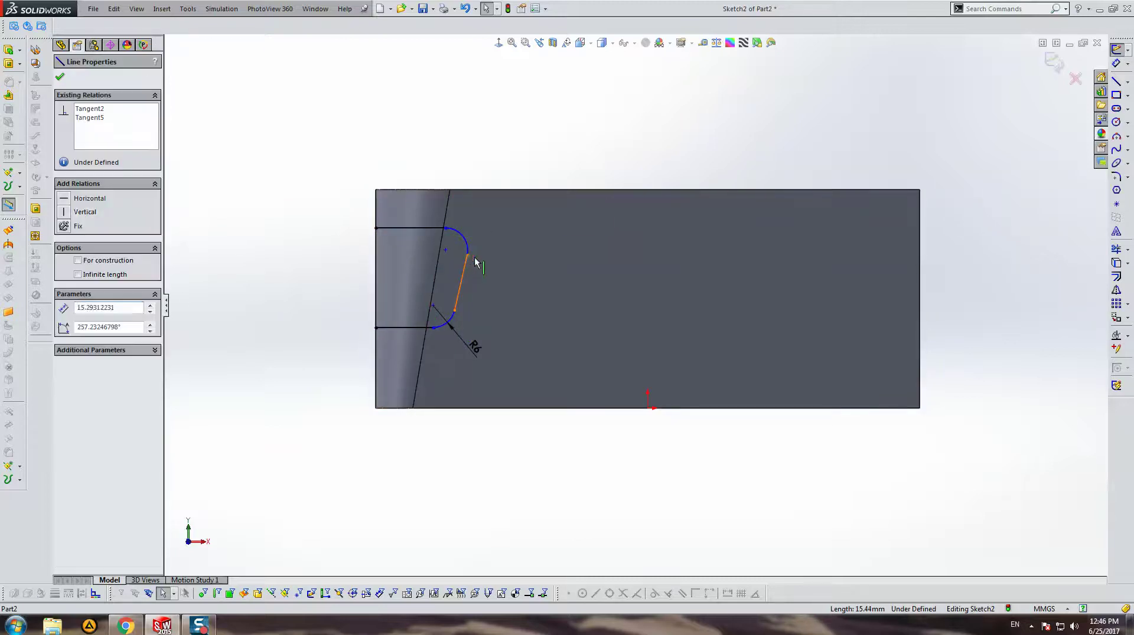
pyautogui.moveTo(468, 254); pyautogui.dragTo(469, 264)
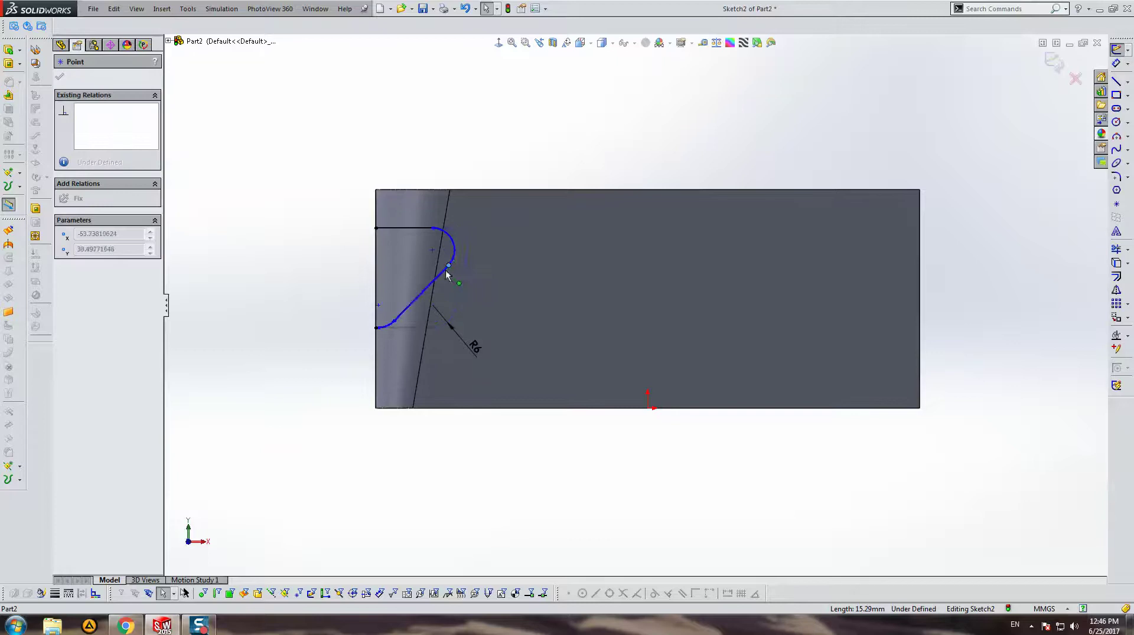
pyautogui.moveTo(475, 258); pyautogui.dragTo(476, 258)
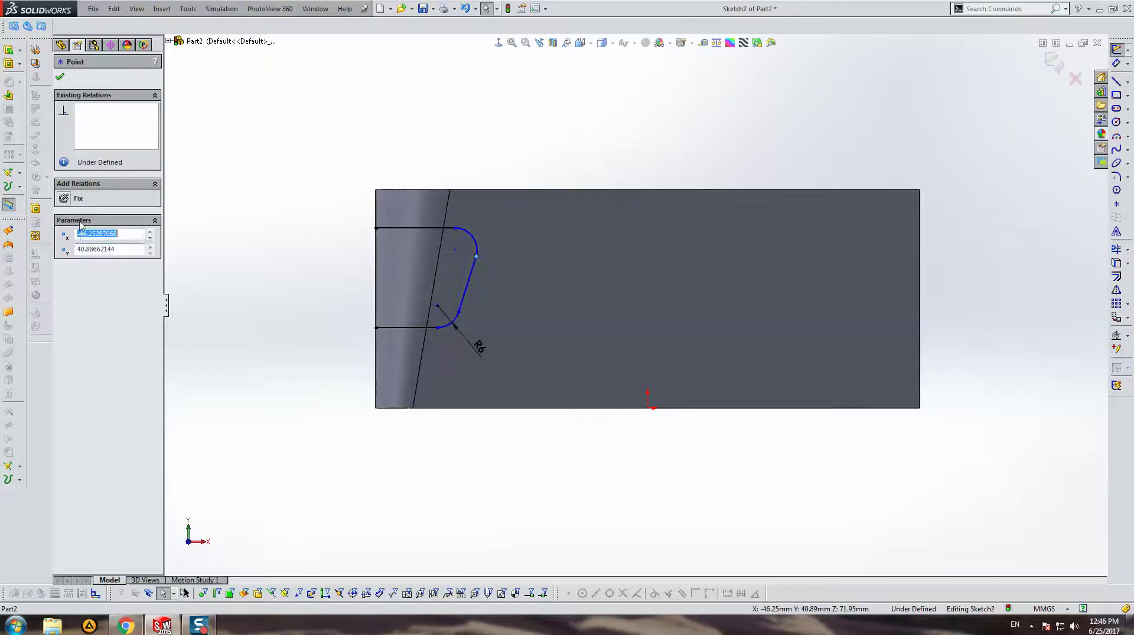
pyautogui.click(75, 200)
pyautogui.press('z')
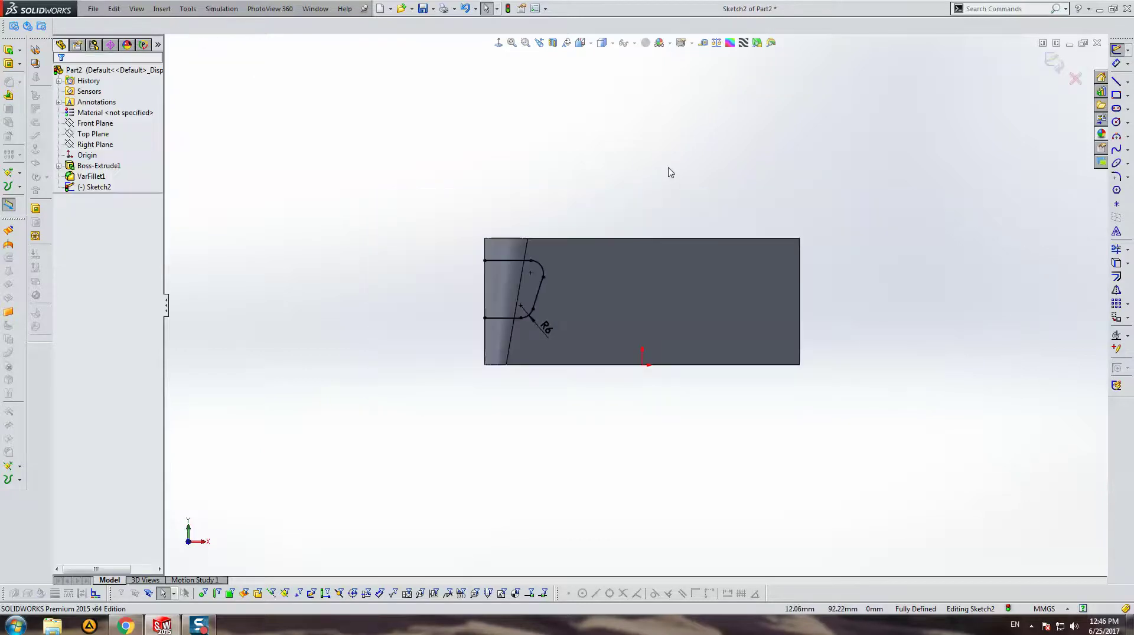
# Exit the Sketch2 editing mode.
pyautogui.click(21, 482)
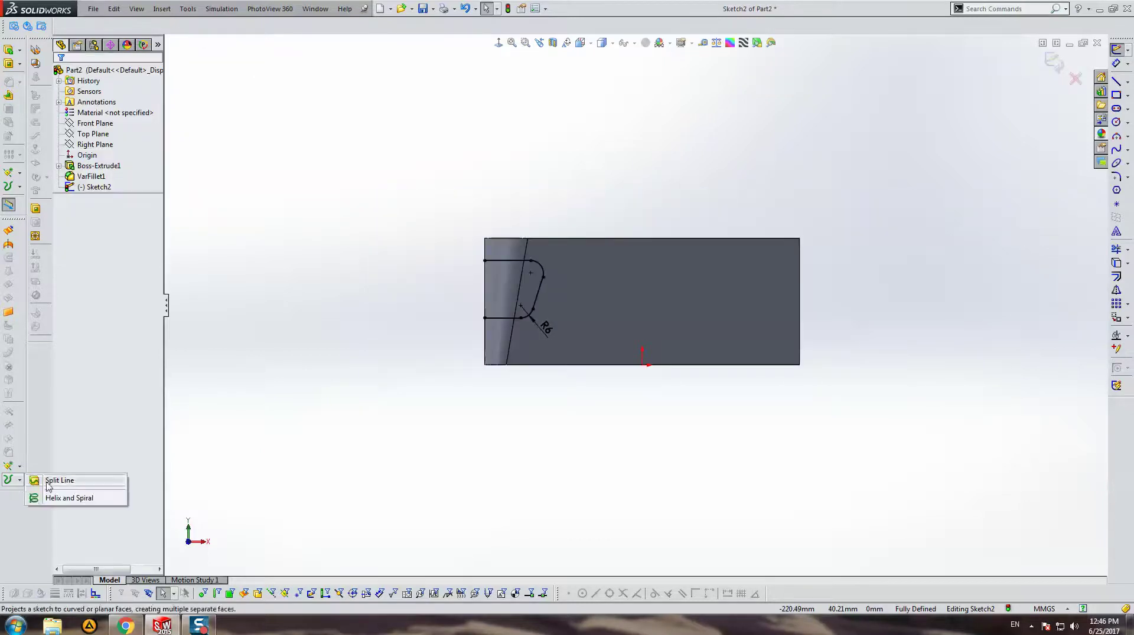
pyautogui.click(21, 482)
pyautogui.click(22, 484)
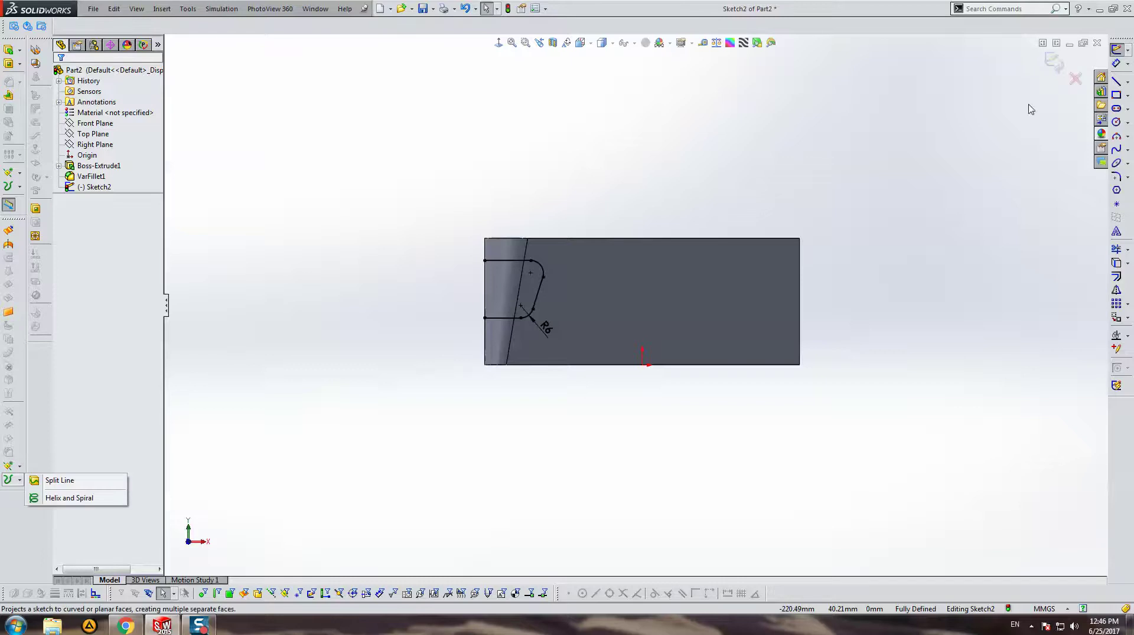
pyautogui.click(1055, 64)
# Project Sketch2 onto the flat front face and the filleted face as Curve1.
pyautogui.click(19, 480)
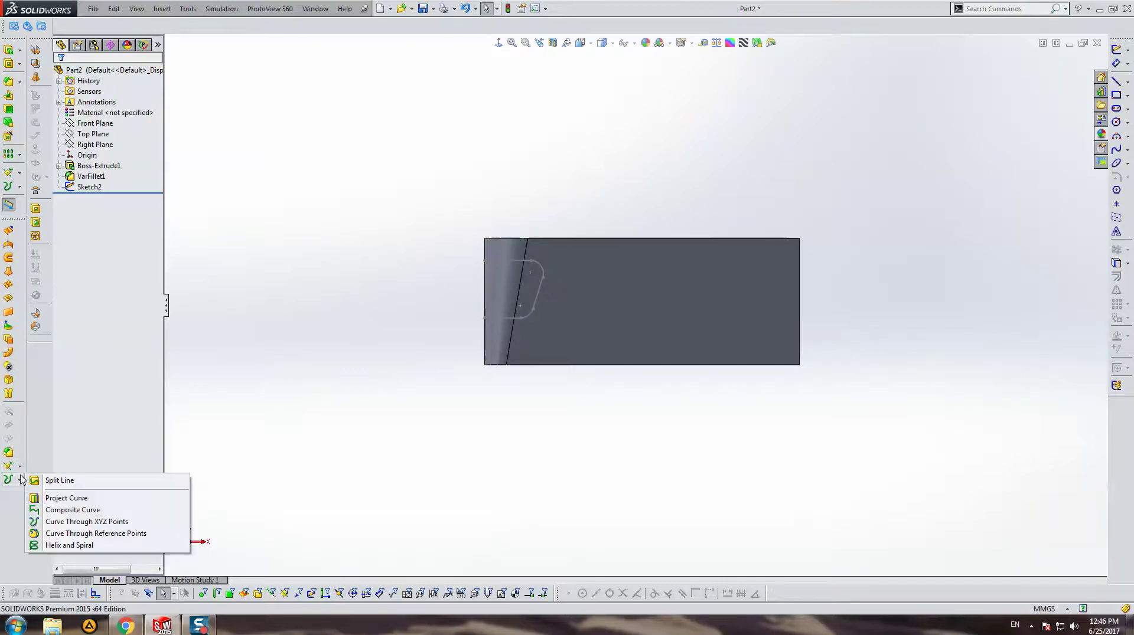
pyautogui.click(50, 500)
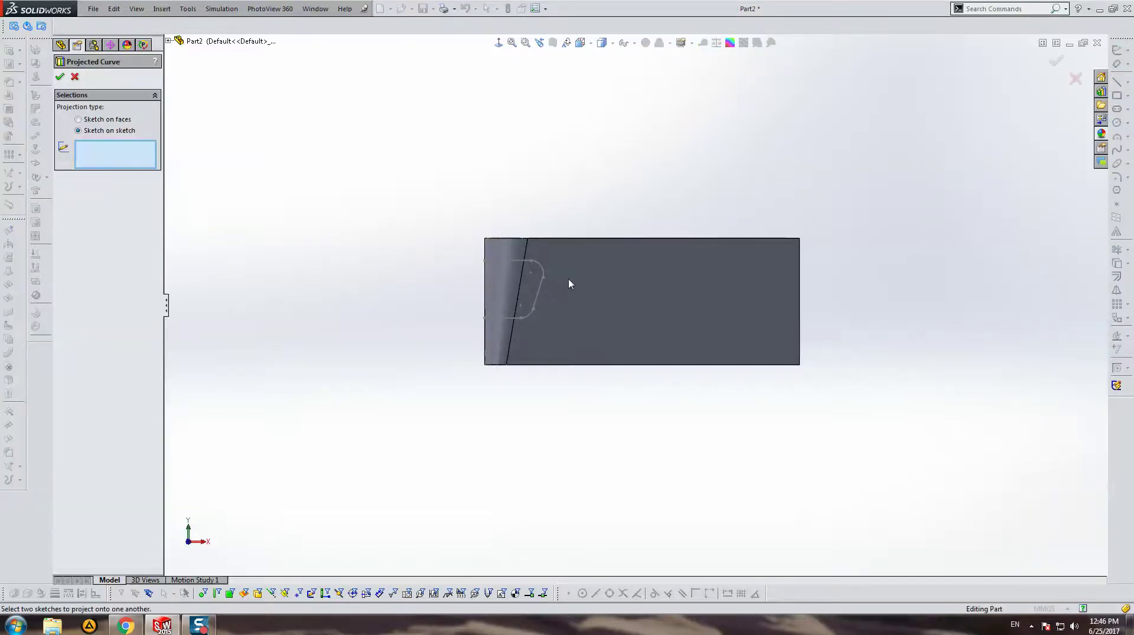
pyautogui.click(511, 267)
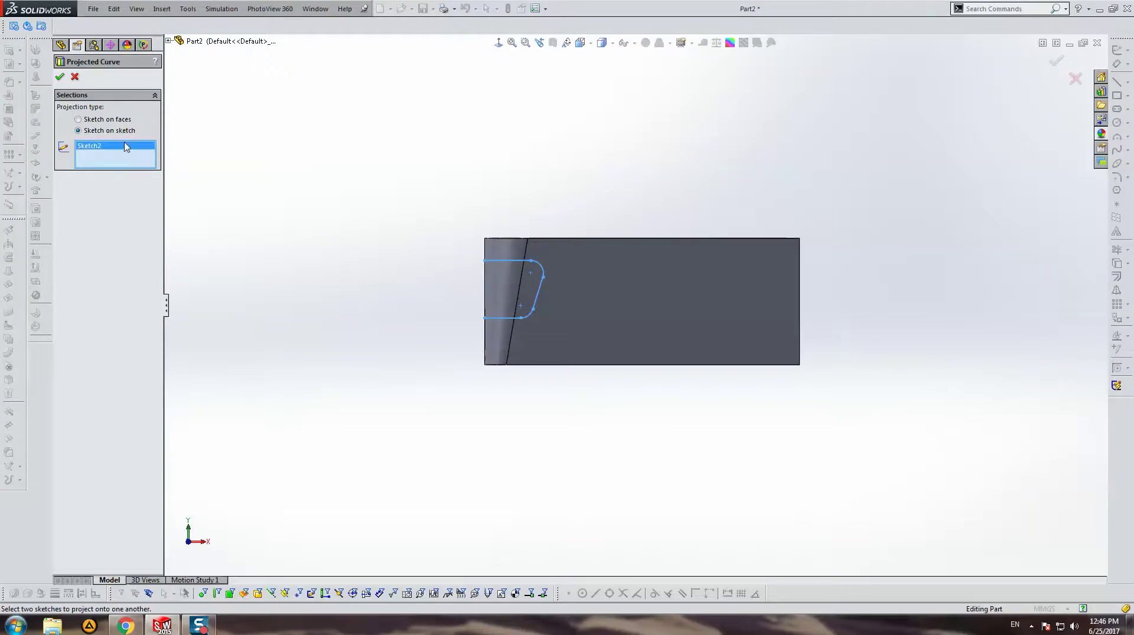
pyautogui.click(108, 120)
pyautogui.click(518, 254)
pyautogui.click(729, 323)
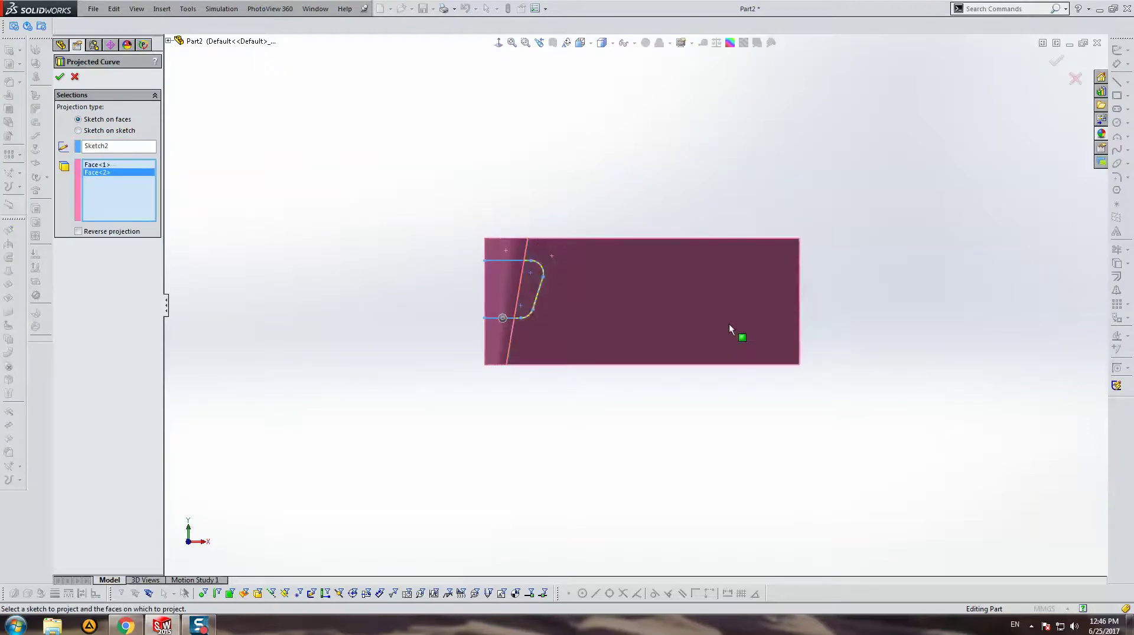
pyautogui.moveTo(728, 323); pyautogui.dragTo(680, 366, button='middle')
pyautogui.scroll(-3, 595, 321)
pyautogui.moveTo(595, 321); pyautogui.dragTo(644, 268, button='middle')
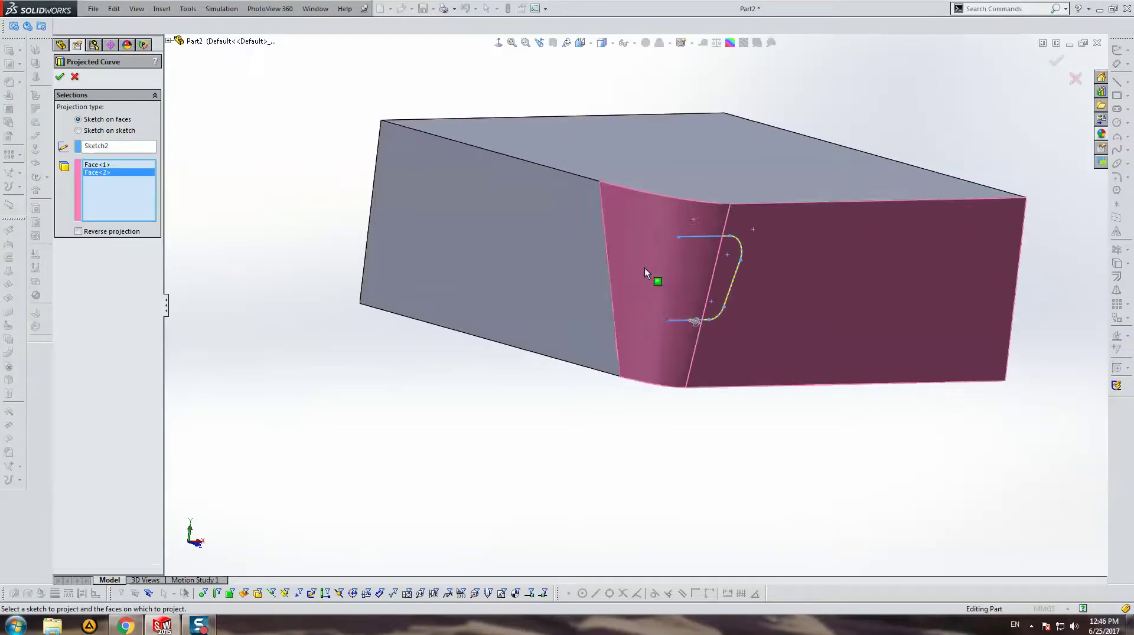
pyautogui.press('Return')
pyautogui.moveTo(729, 223)
pyautogui.mouseDown(button='middle')
pyautogui.moveTo(663, 271)
pyautogui.moveTo(622, 250)
pyautogui.mouseUp(button='middle')
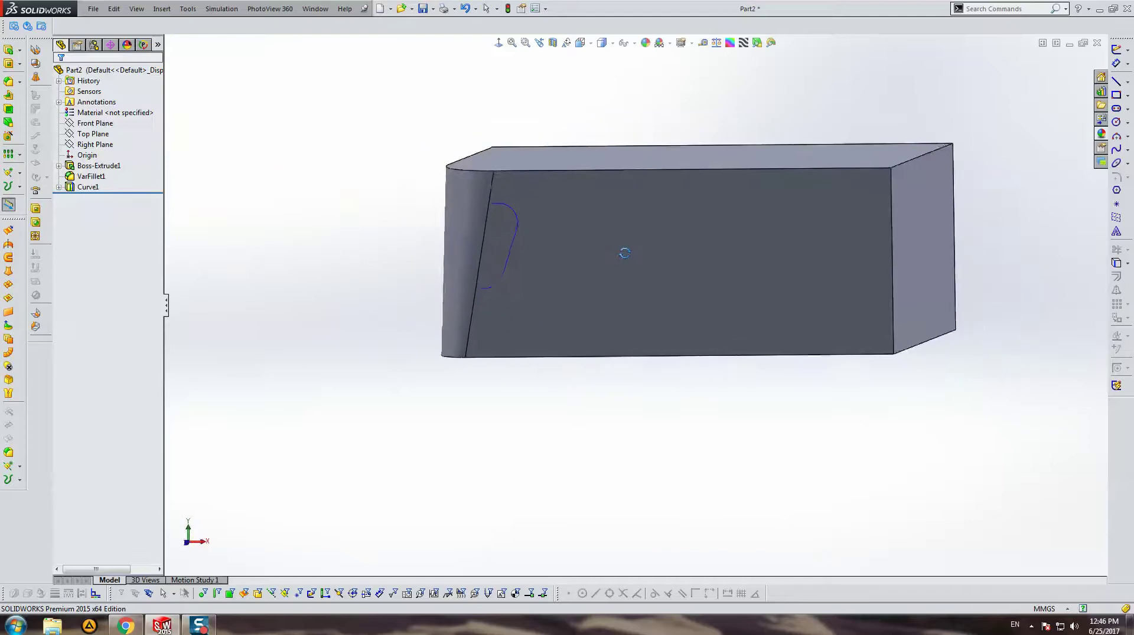
# Edit Curve1 to add the left end face to its target faces.
pyautogui.rightClick(85, 190)
pyautogui.click(96, 157)
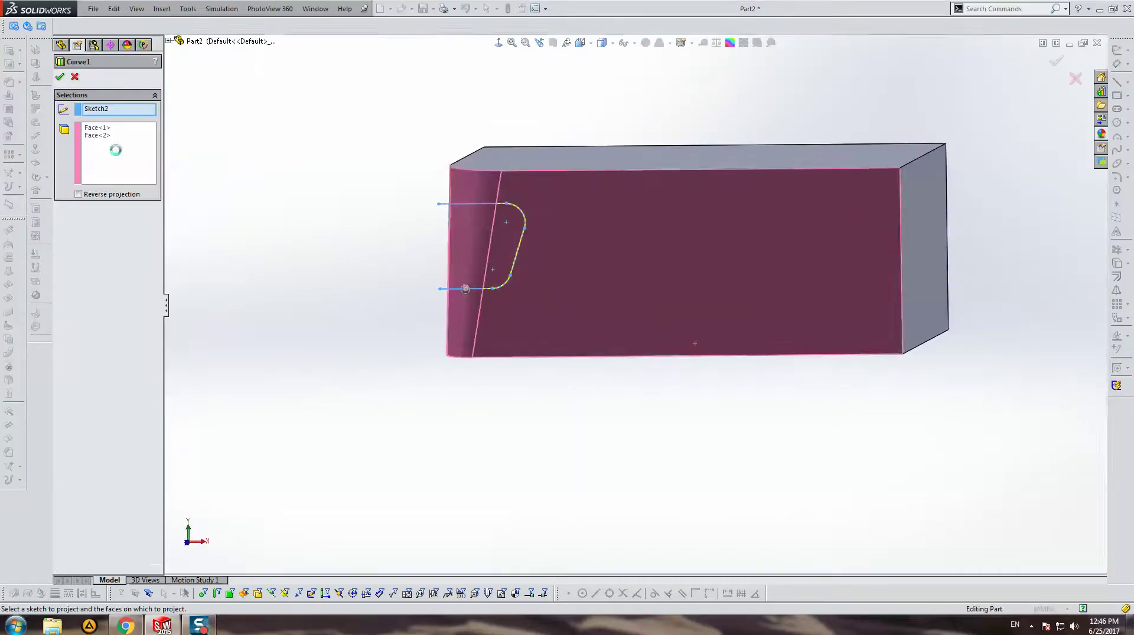
pyautogui.moveTo(324, 159); pyautogui.dragTo(560, 211, button='middle')
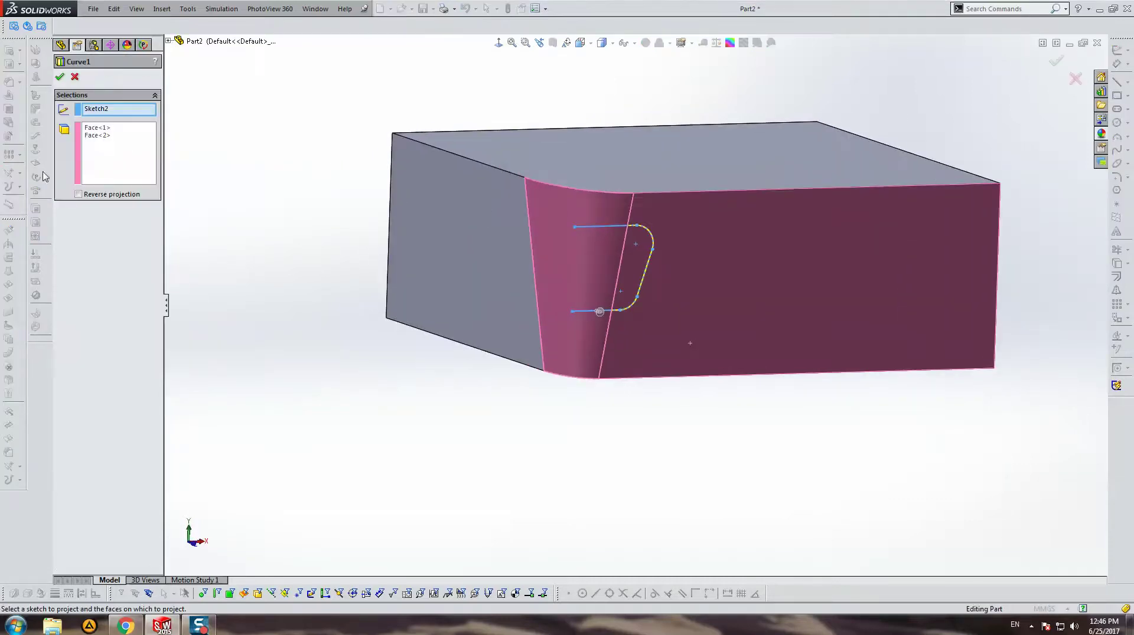
pyautogui.click(118, 159)
pyautogui.click(529, 218)
pyautogui.click(512, 215)
pyautogui.click(541, 212)
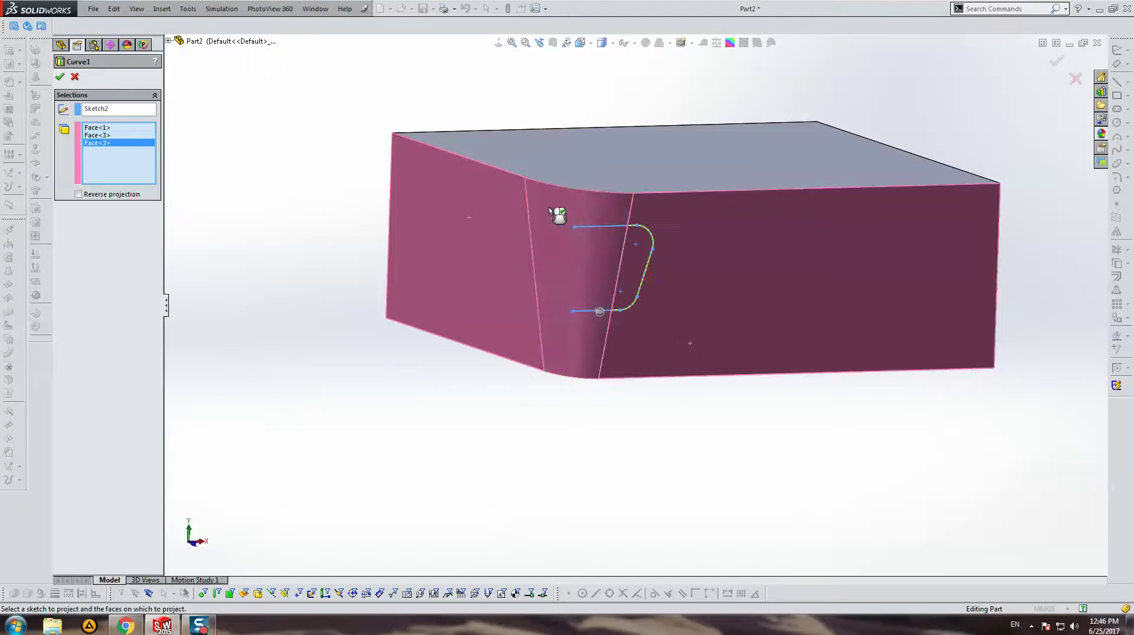
pyautogui.rightClick(548, 207)
pyautogui.moveTo(611, 218)
pyautogui.mouseDown(button='middle')
pyautogui.moveTo(585, 197)
pyautogui.moveTo(568, 321)
pyautogui.mouseUp(button='middle')
# Delete the projected curve Curve1.
pyautogui.click(89, 188)
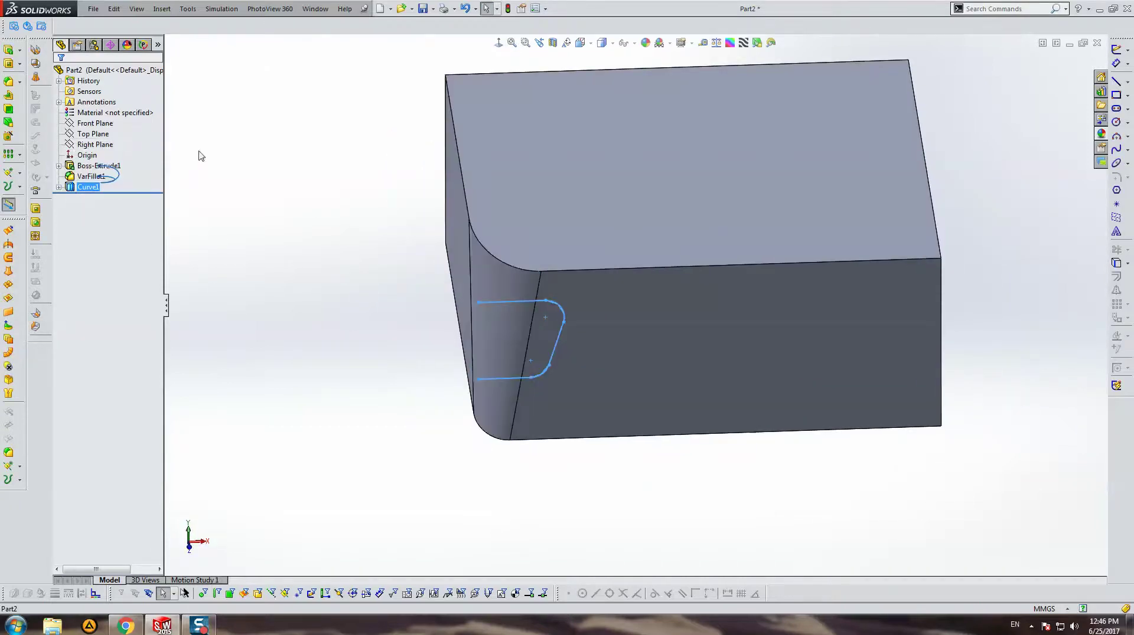
pyautogui.press('Delete')
pyautogui.press('Return')
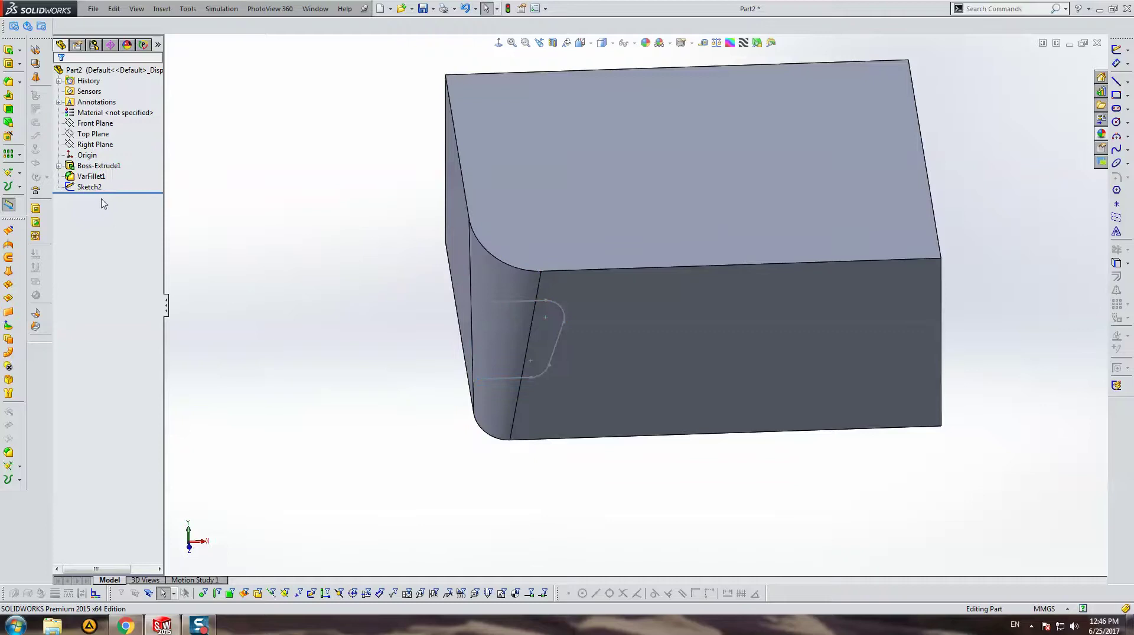
# Create a projection Split Line from Sketch2 on the front face and fillet face.
pyautogui.click(20, 479)
pyautogui.click(71, 482)
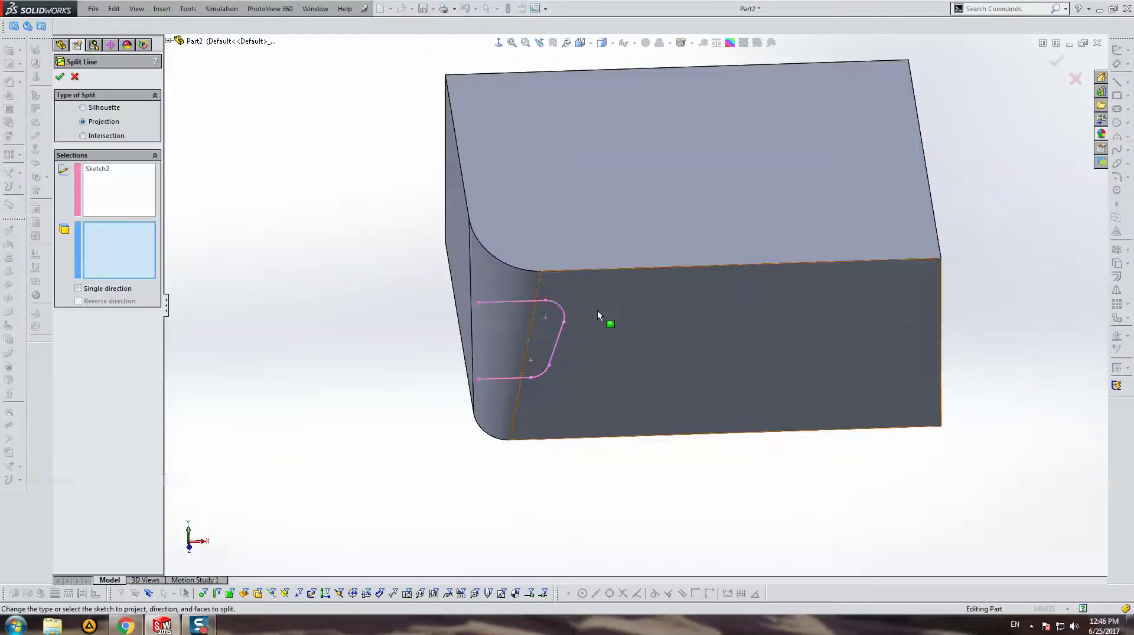
pyautogui.click(597, 310)
pyautogui.click(508, 294)
pyautogui.press('Return')
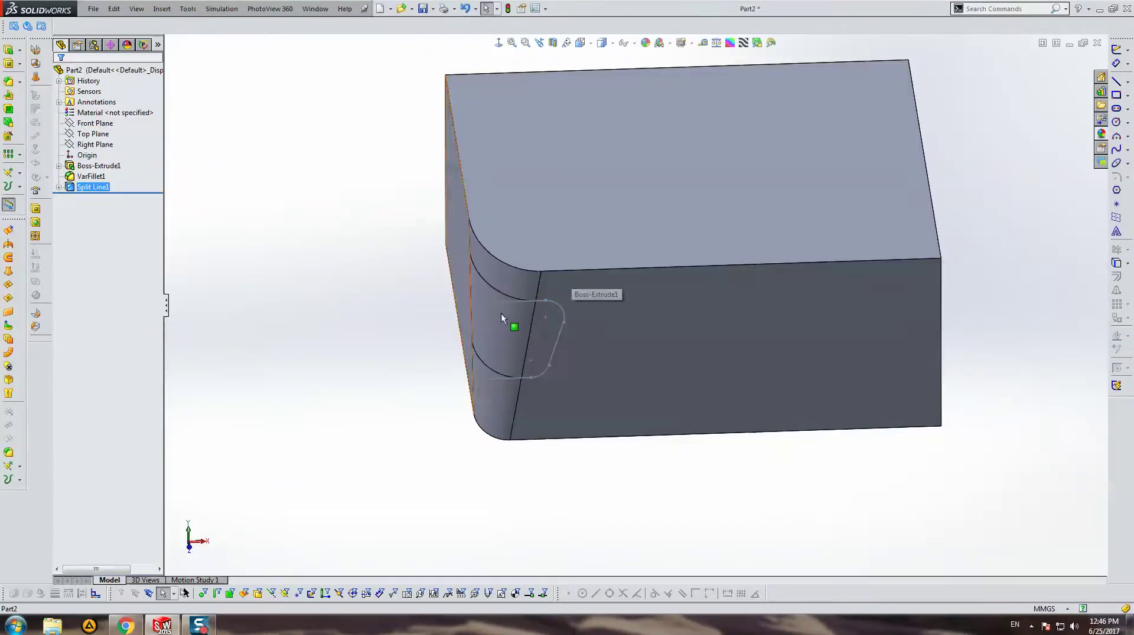
# Orbit the block to inspect the split faces and select its side face.
pyautogui.click(501, 313)
pyautogui.moveTo(501, 313)
pyautogui.mouseDown(button='middle')
pyautogui.moveTo(557, 293)
pyautogui.moveTo(532, 281)
pyautogui.mouseUp(button='middle')
pyautogui.press('Escape')
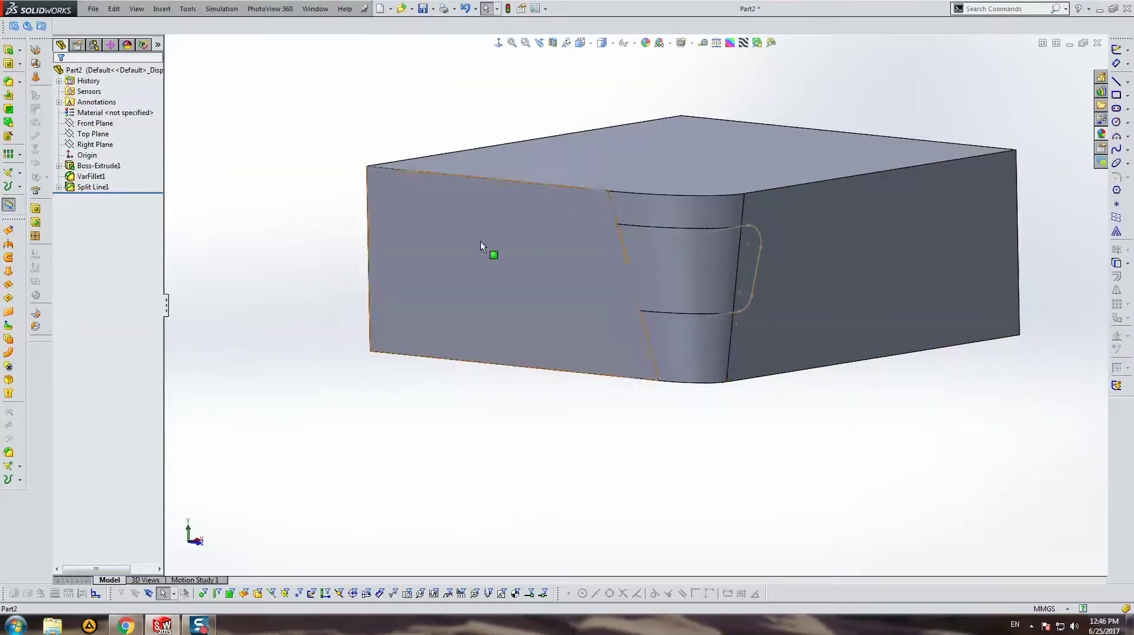
pyautogui.rightClick(757, 231)
pyautogui.press('Escape')
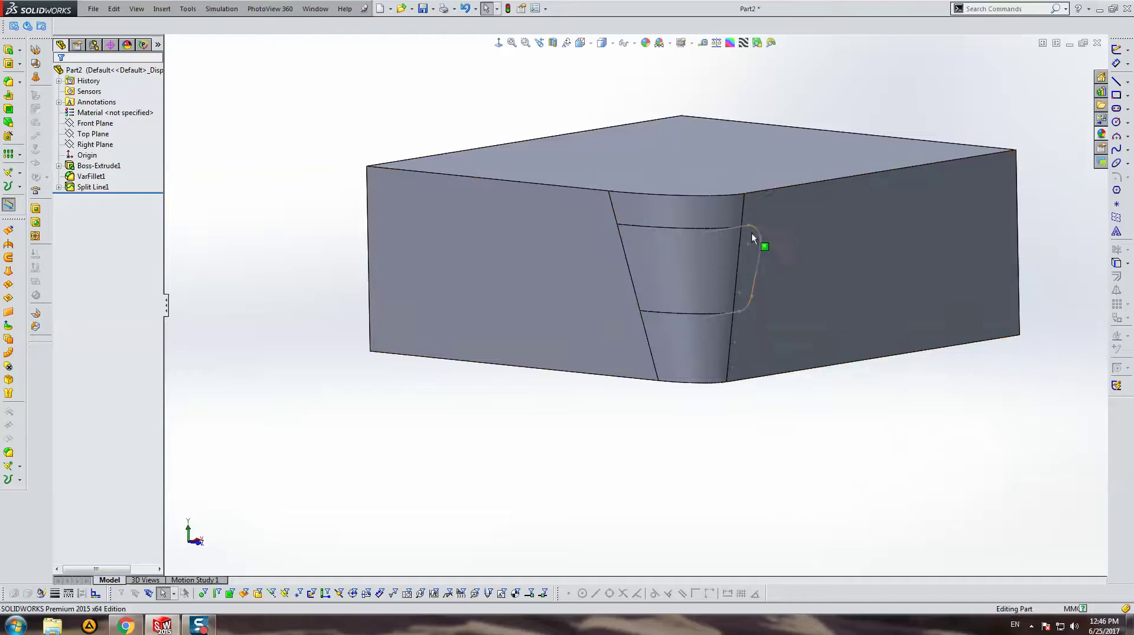
pyautogui.moveTo(751, 232); pyautogui.dragTo(675, 246, button='middle')
pyautogui.click(675, 246)
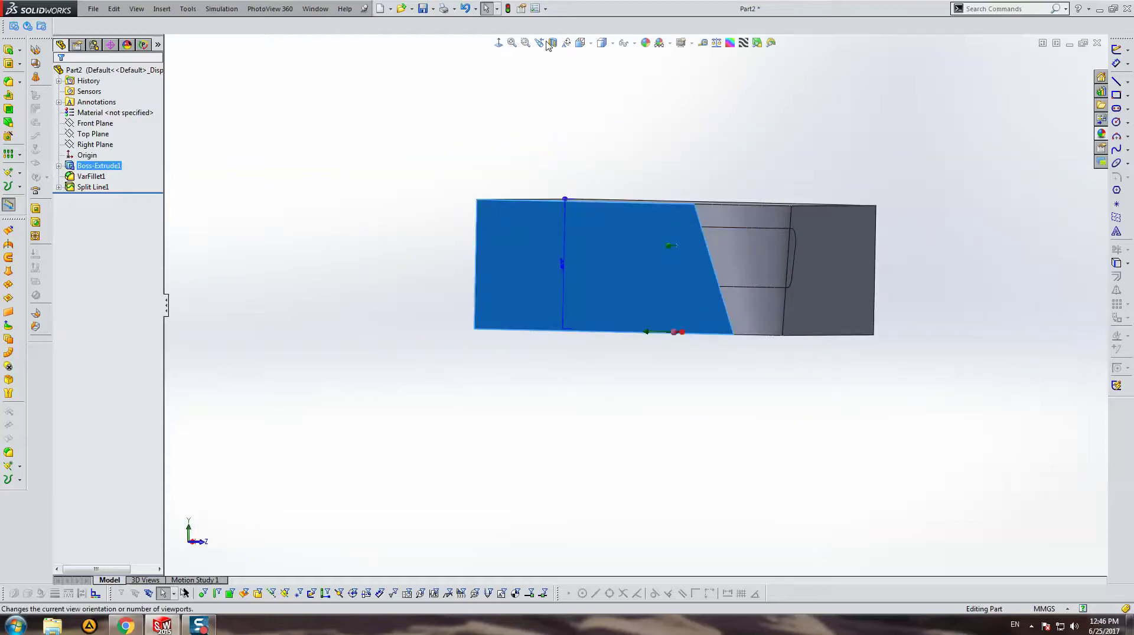
# Sketch an upper three-point arc on the side face, tangent to the upper split edge.
pyautogui.click(499, 42)
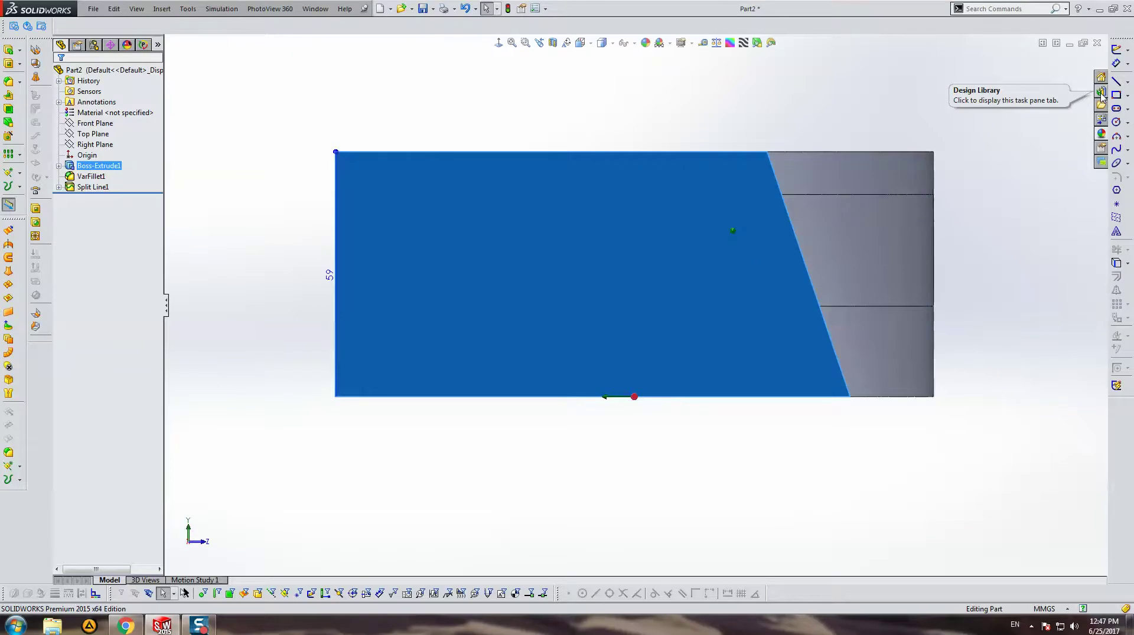
pyautogui.click(1115, 49)
pyautogui.click(1117, 83)
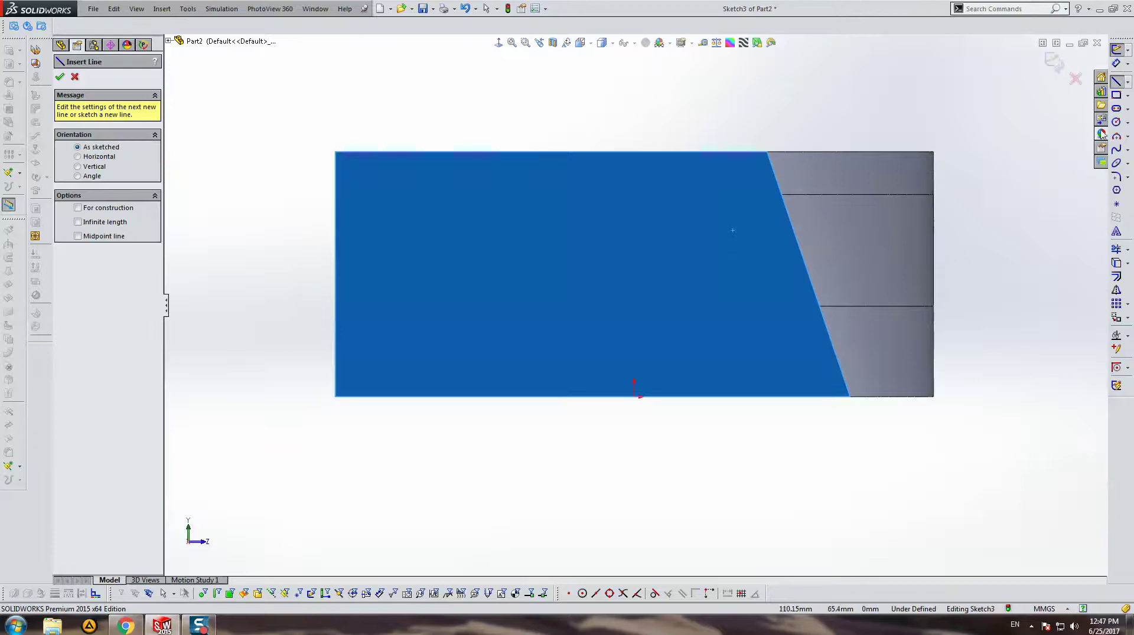
pyautogui.press('a')
pyautogui.click(781, 195)
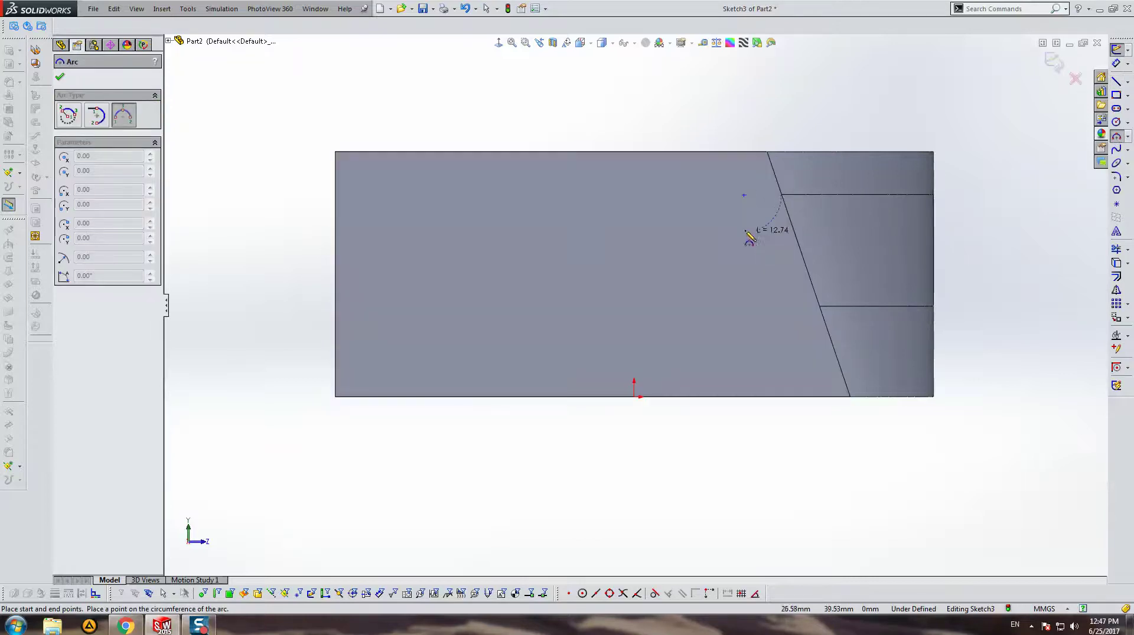
pyautogui.click(745, 232)
pyautogui.click(756, 205)
pyautogui.press('Escape')
pyautogui.keyDown('ctrl'); pyautogui.click(791, 195); pyautogui.keyUp('ctrl')
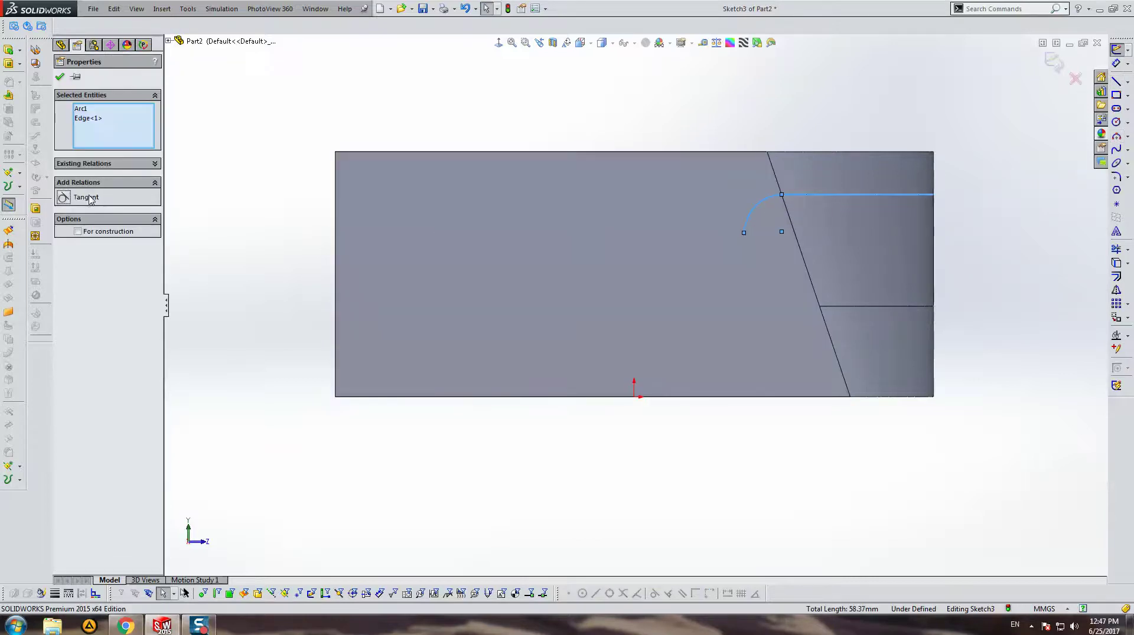
pyautogui.click(945, 213)
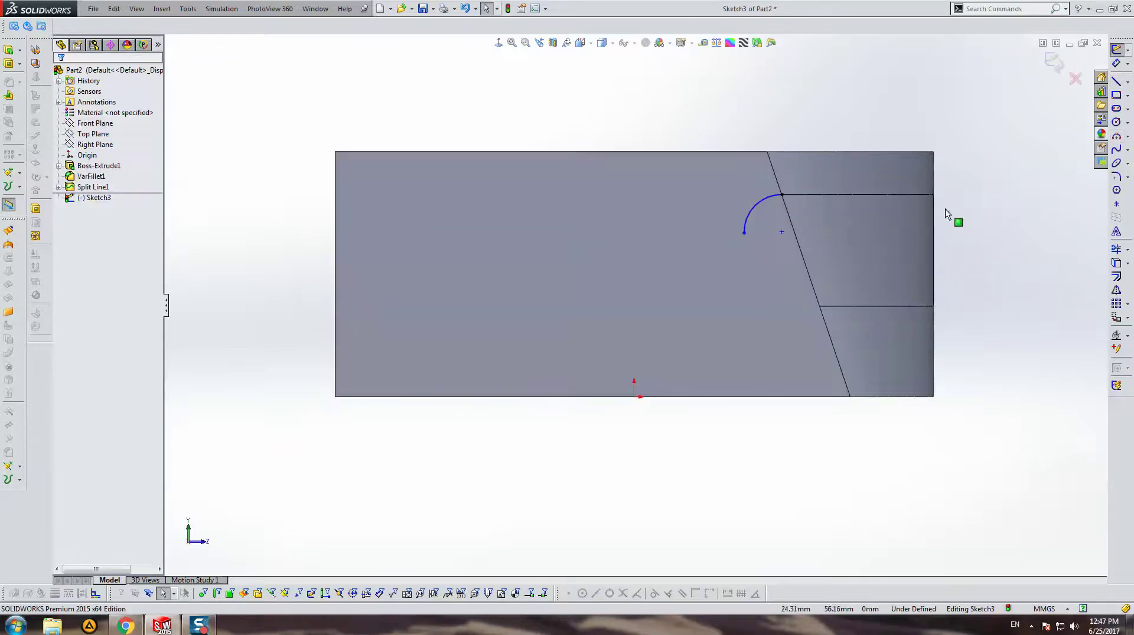
# Add a lower three-point arc tangent to the lower split edge.
pyautogui.click(1115, 137)
pyautogui.click(817, 306)
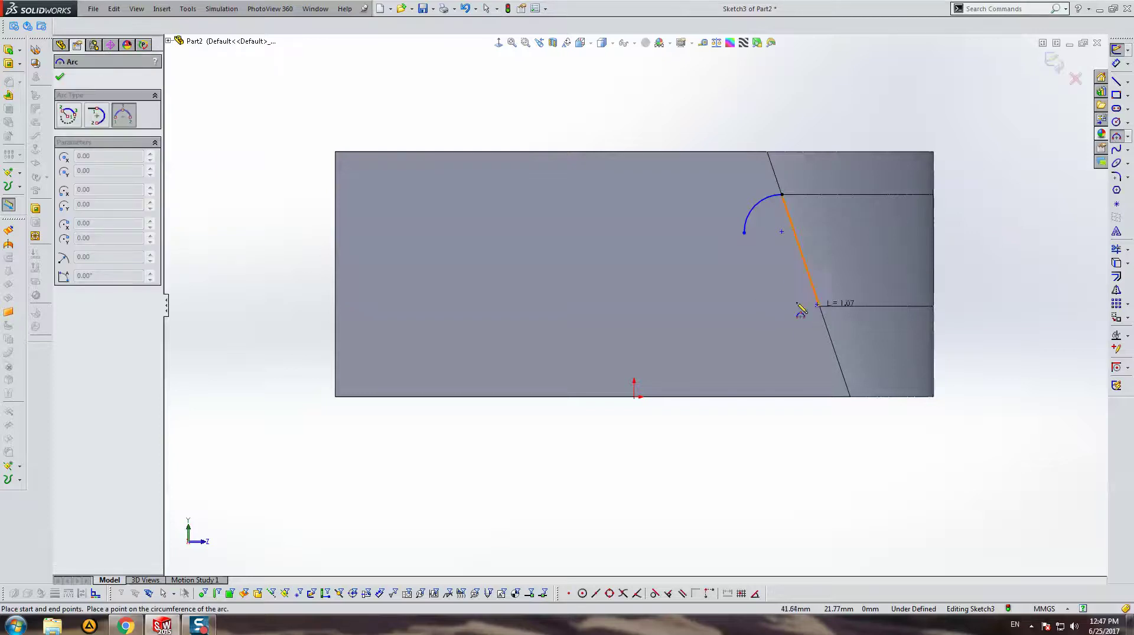
pyautogui.click(815, 313)
pyautogui.press('Escape')
pyautogui.click(797, 303)
pyautogui.keyDown('ctrl'); pyautogui.click(831, 307); pyautogui.keyUp('ctrl')
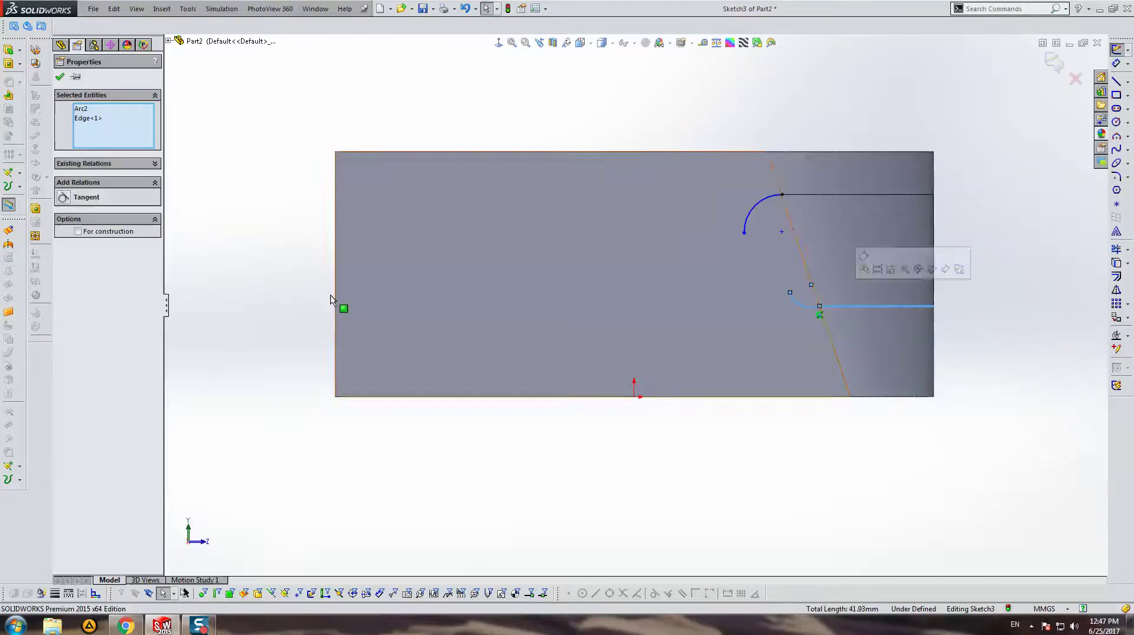
pyautogui.click(76, 202)
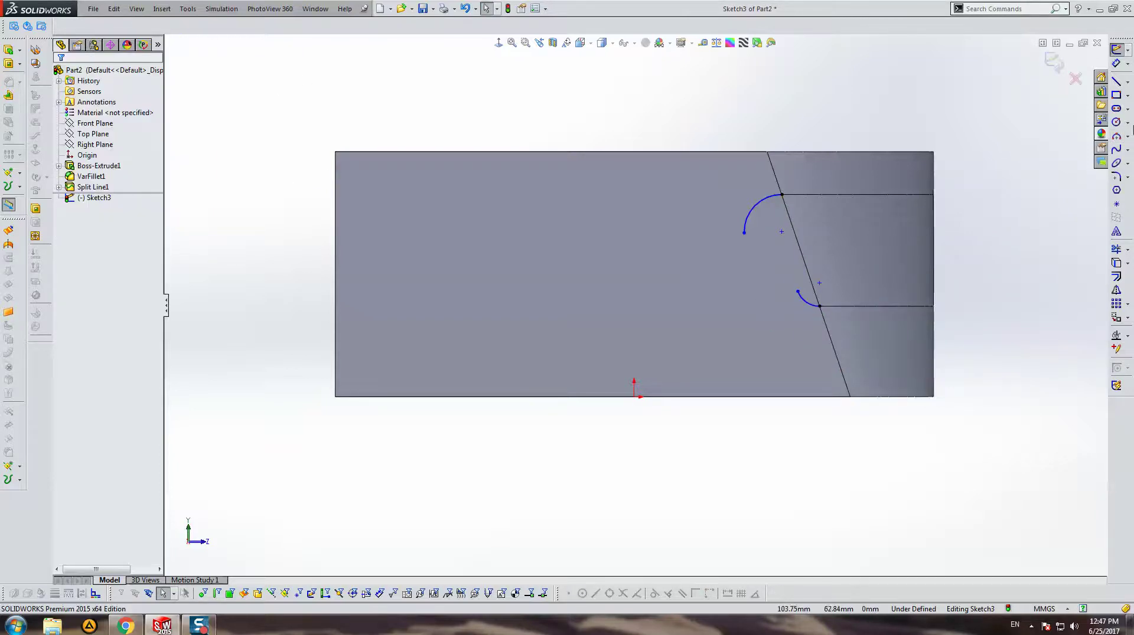
# Draw a slanted line from the upper arc's end and join it to the lower arc.
pyautogui.click(1115, 82)
pyautogui.click(743, 232)
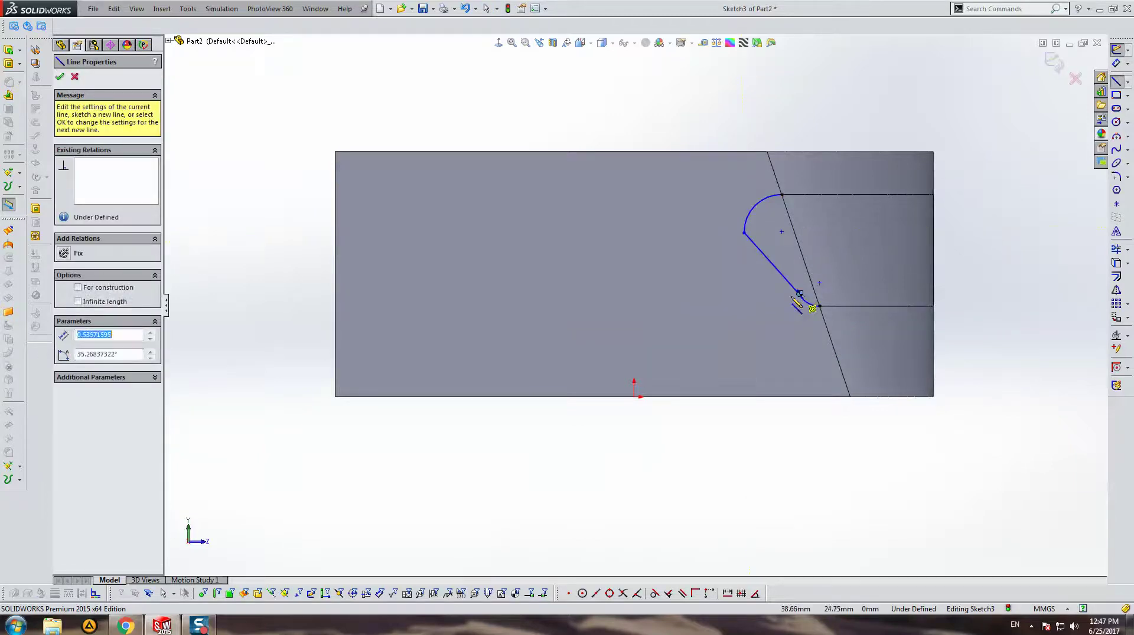
pyautogui.click(798, 294)
pyautogui.press('Escape')
pyautogui.scroll(-3, 803, 288)
pyautogui.scroll(-3, 744, 293)
pyautogui.click(692, 319)
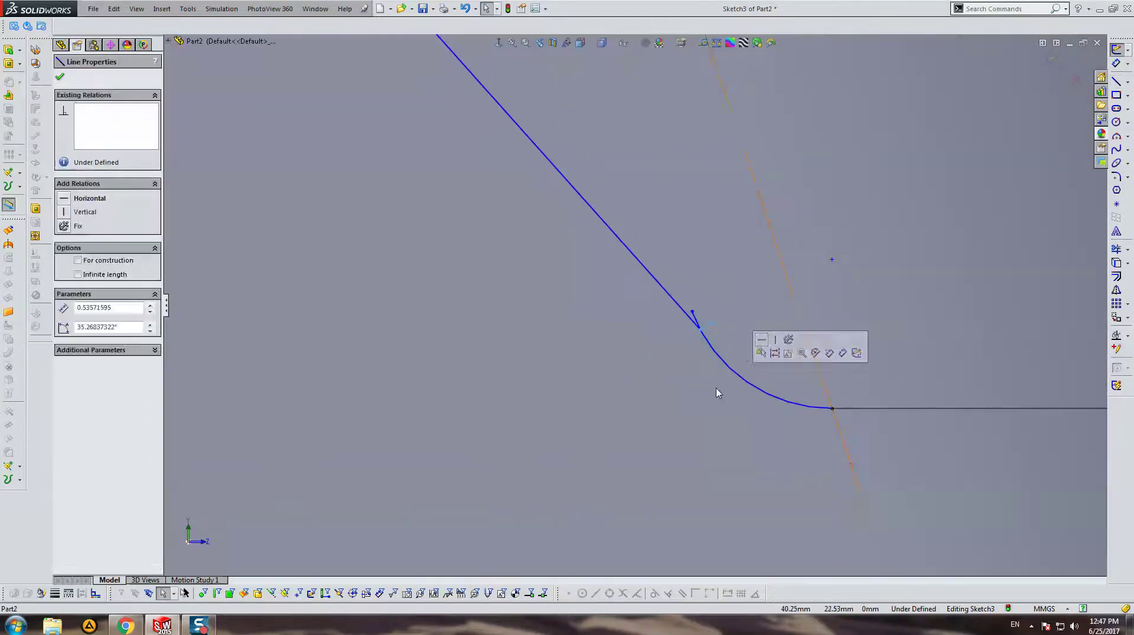
pyautogui.click(717, 382)
pyautogui.moveTo(698, 328)
pyautogui.mouseDown()
pyautogui.moveTo(687, 317)
pyautogui.moveTo(393, 357)
pyautogui.mouseUp()
# Make the line tangent to both arcs and drag the tangent point to reshape the outline.
pyautogui.scroll(3, 673, 313)
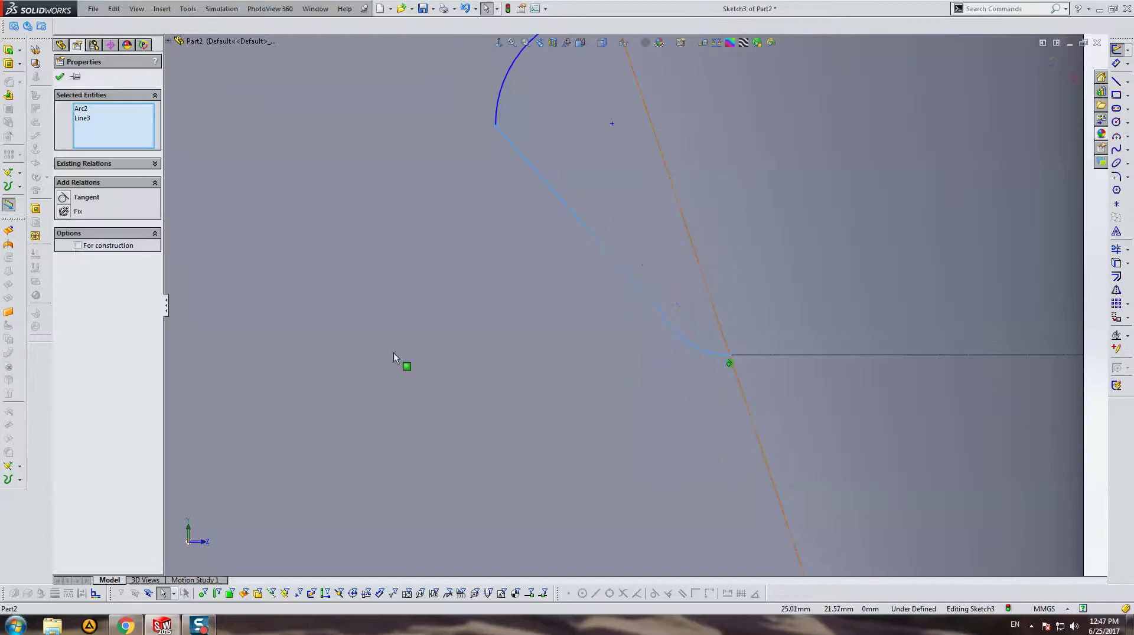
pyautogui.click(80, 200)
pyautogui.scroll(3, 511, 226)
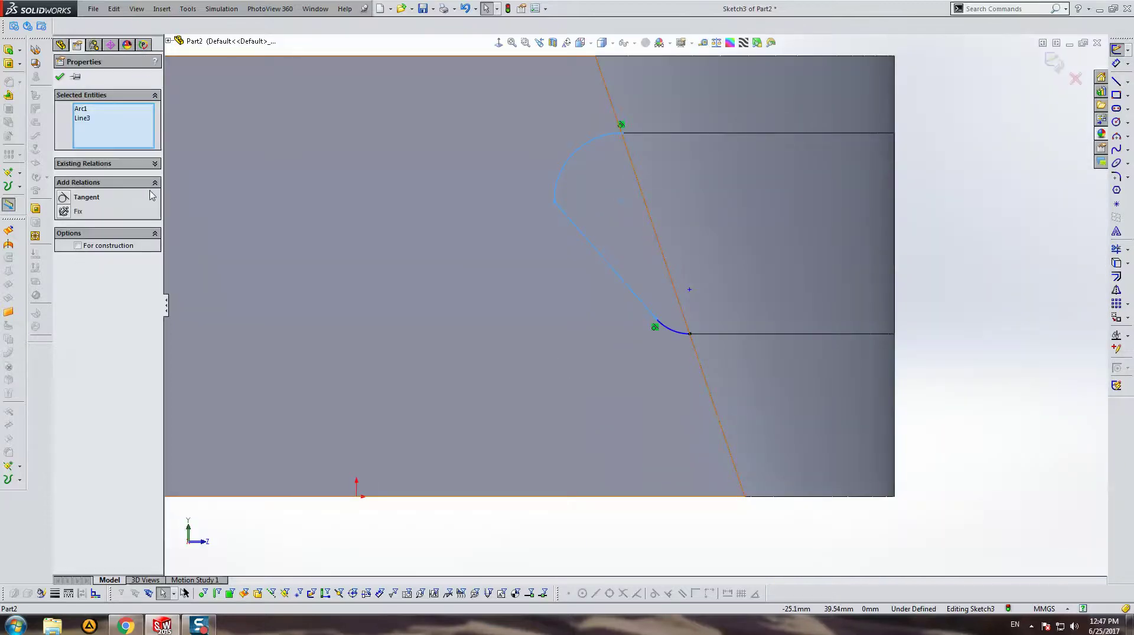
pyautogui.click(86, 197)
pyautogui.moveTo(578, 254); pyautogui.dragTo(578, 223)
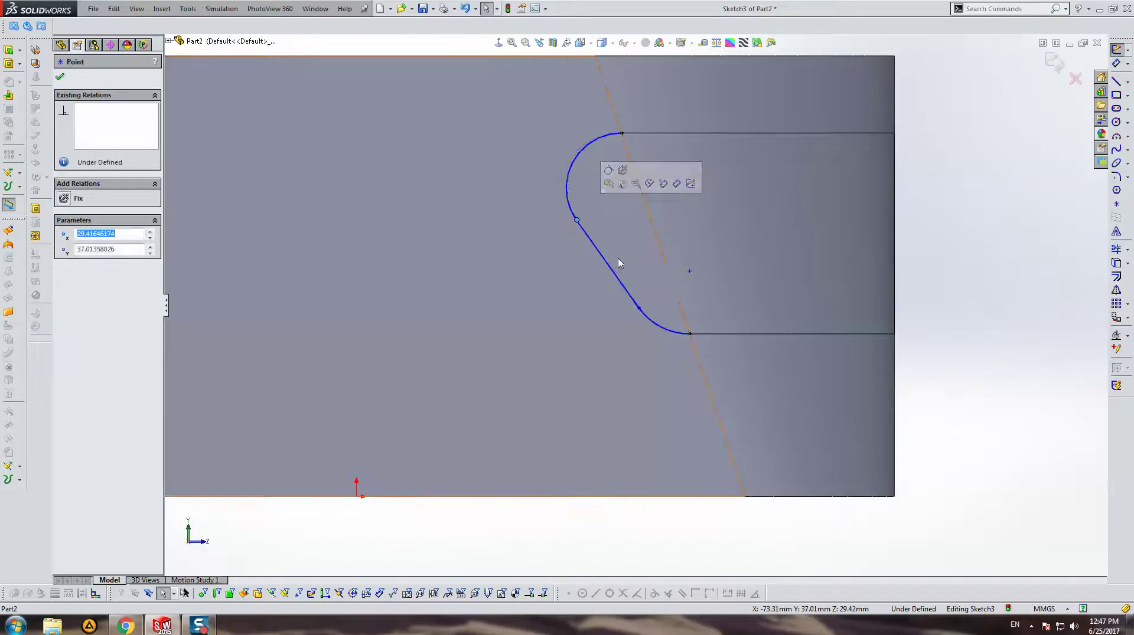
pyautogui.scroll(5, 520, 207)
# Split the side face with Sketch3, then orbit to the filleted corner and select the upper split edge.
pyautogui.click(19, 480)
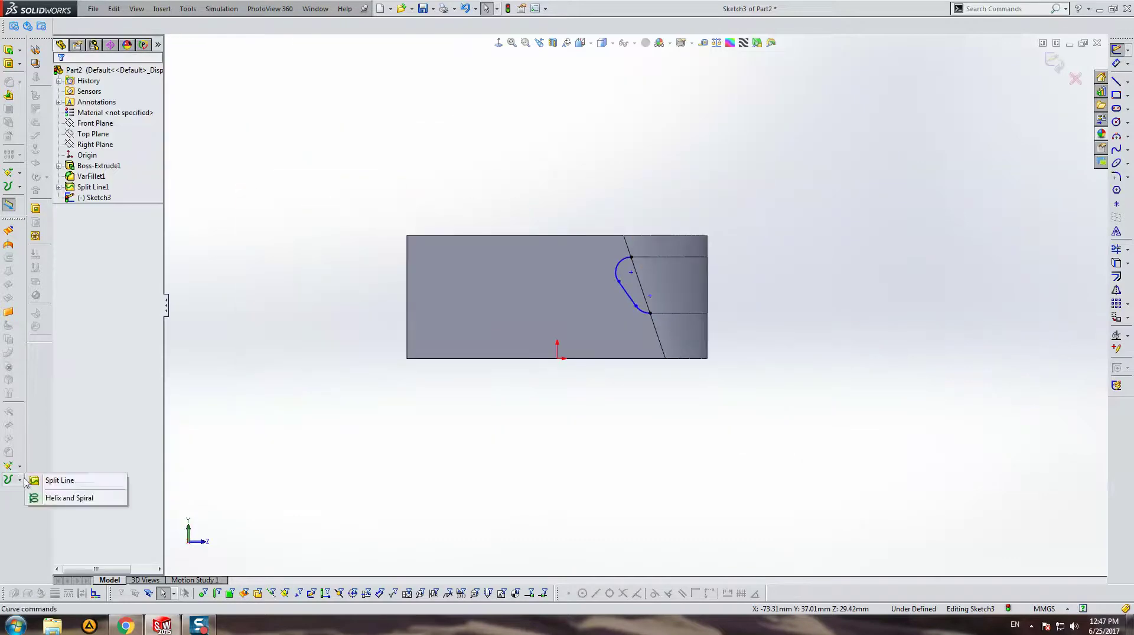
pyautogui.click(56, 483)
pyautogui.click(593, 275)
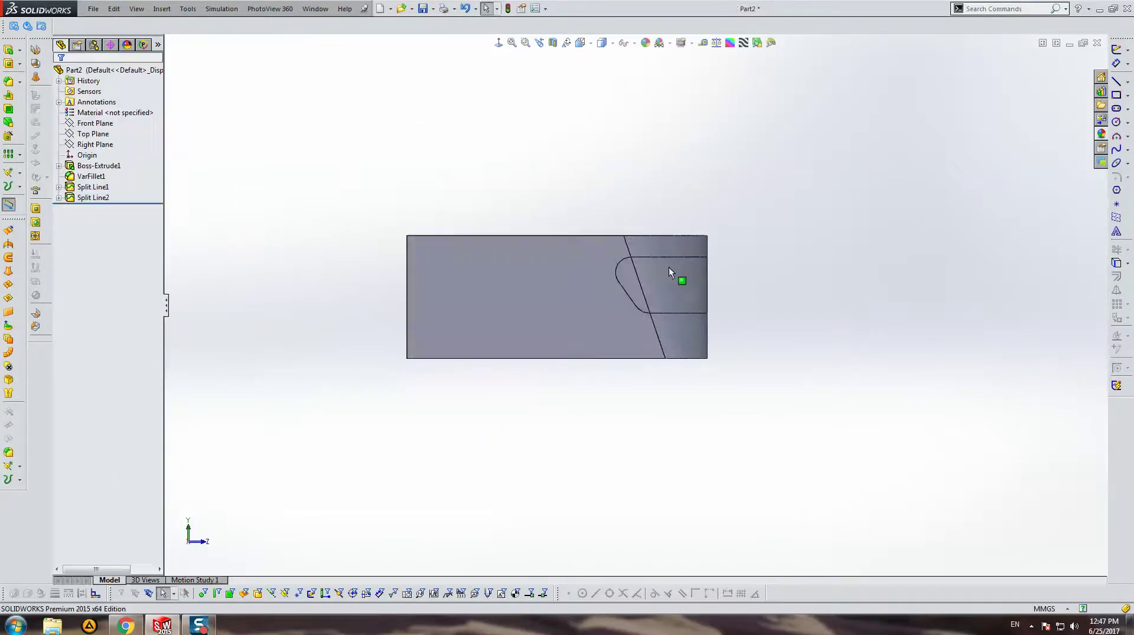
pyautogui.moveTo(670, 269)
pyautogui.mouseDown(button='middle')
pyautogui.moveTo(553, 314)
pyautogui.moveTo(545, 253)
pyautogui.moveTo(526, 231)
pyautogui.mouseUp(button='middle')
pyautogui.moveTo(706, 165)
pyautogui.mouseDown(button='middle')
pyautogui.moveTo(628, 299)
pyautogui.moveTo(663, 248)
pyautogui.moveTo(792, 230)
pyautogui.moveTo(736, 289)
pyautogui.mouseUp(button='middle')
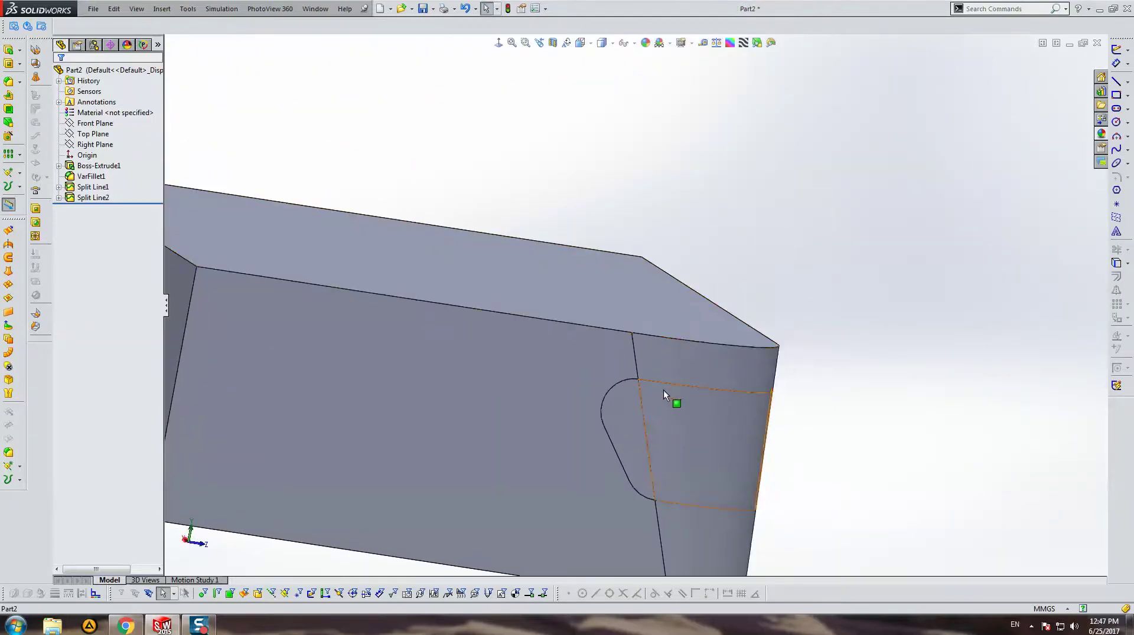
pyautogui.moveTo(667, 391); pyautogui.dragTo(538, 395, button='middle')
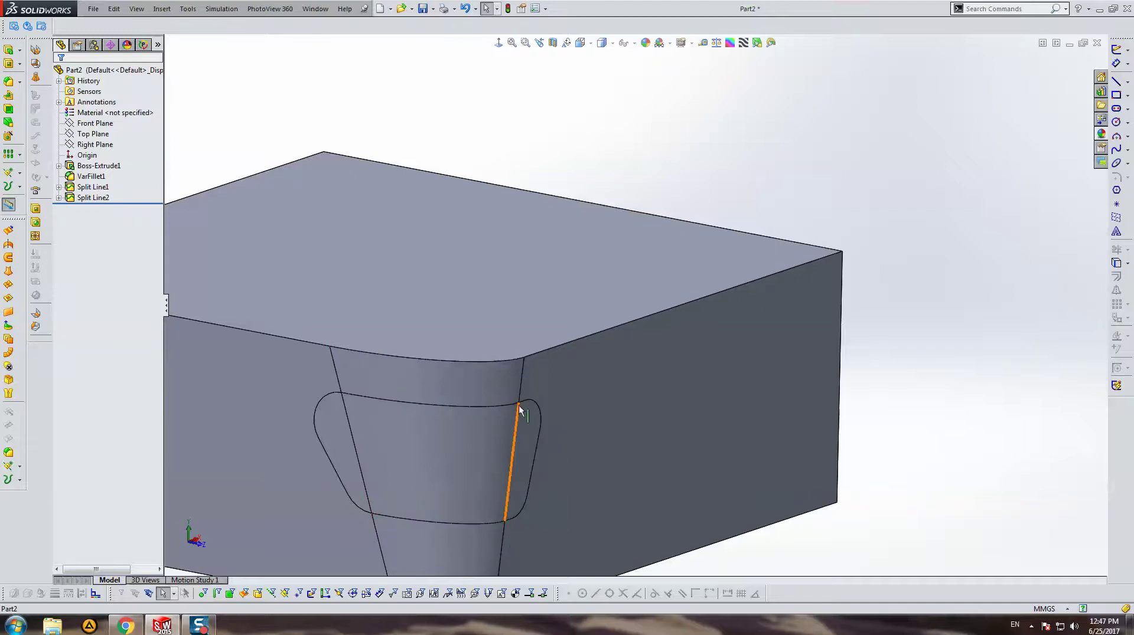
pyautogui.click(512, 406)
# Create Plane1 at the split edge's end and sketch a circle pierced onto that edge.
pyautogui.click(18, 467)
pyautogui.click(47, 467)
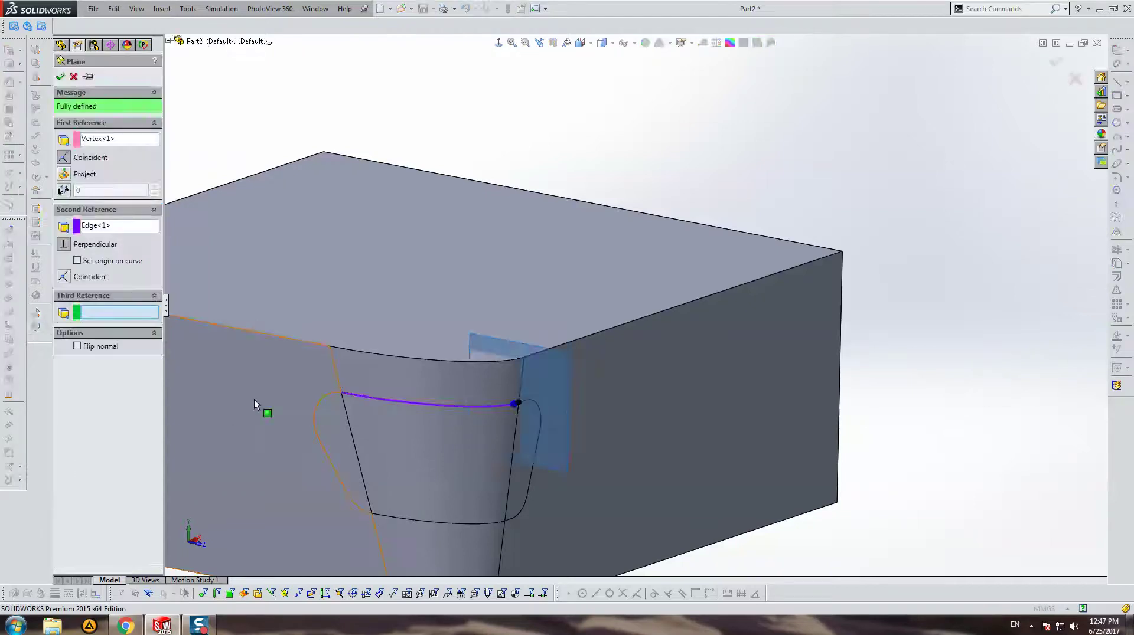
pyautogui.press('Return')
pyautogui.click(1119, 122)
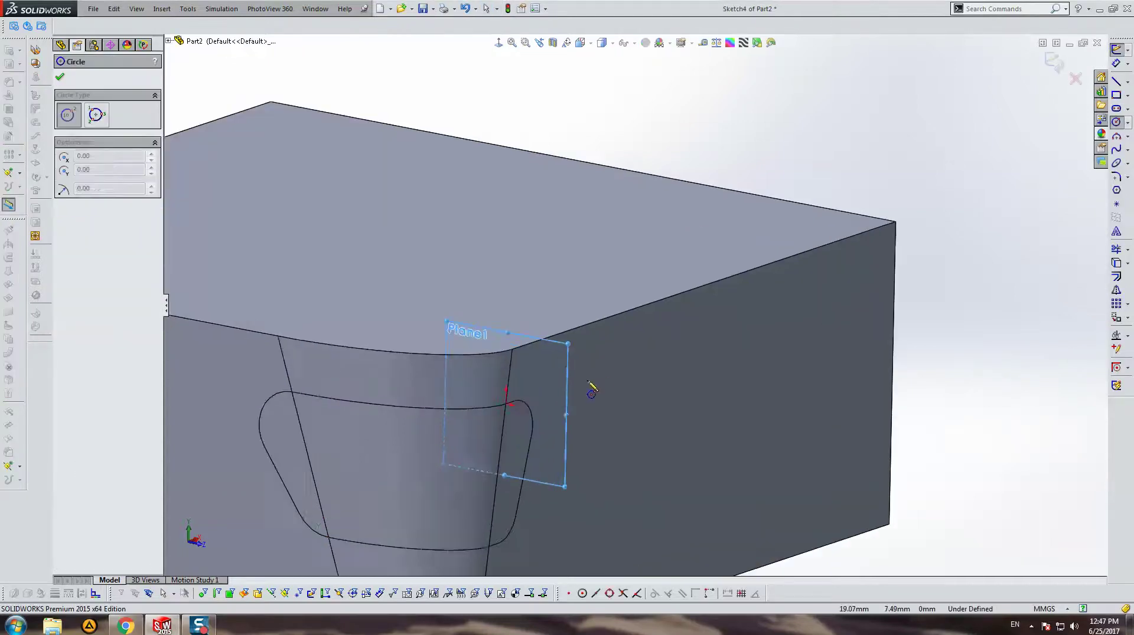
pyautogui.moveTo(506, 377); pyautogui.dragTo(520, 378)
pyautogui.press('Escape')
pyautogui.click(506, 378)
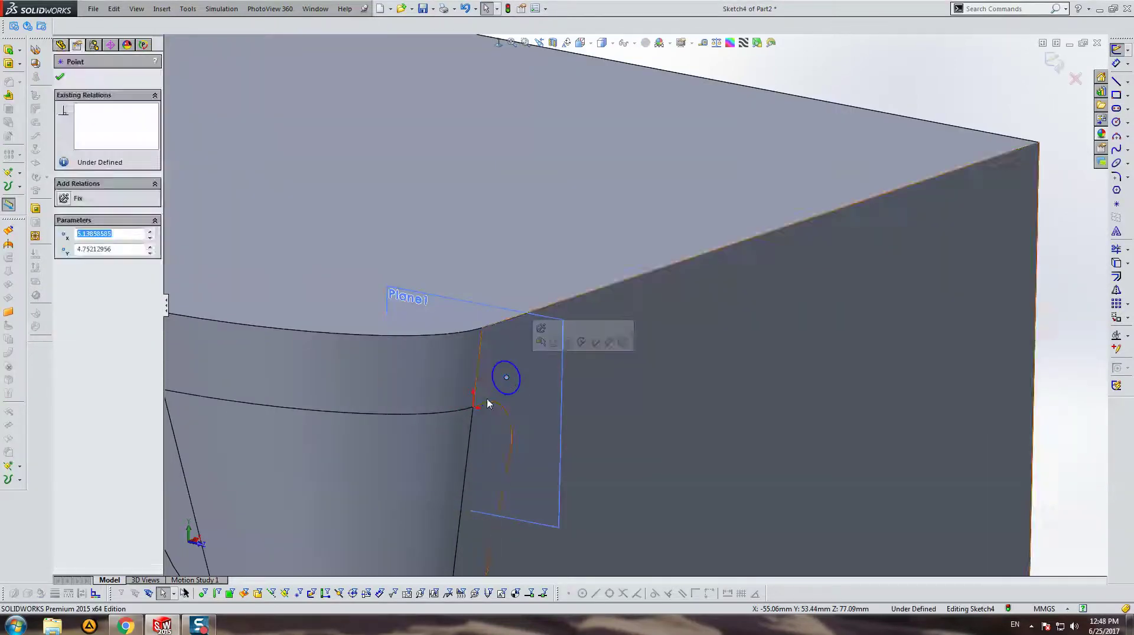
pyautogui.keyDown('ctrl'); pyautogui.click(466, 409); pyautogui.keyUp('ctrl')
pyautogui.click(82, 226)
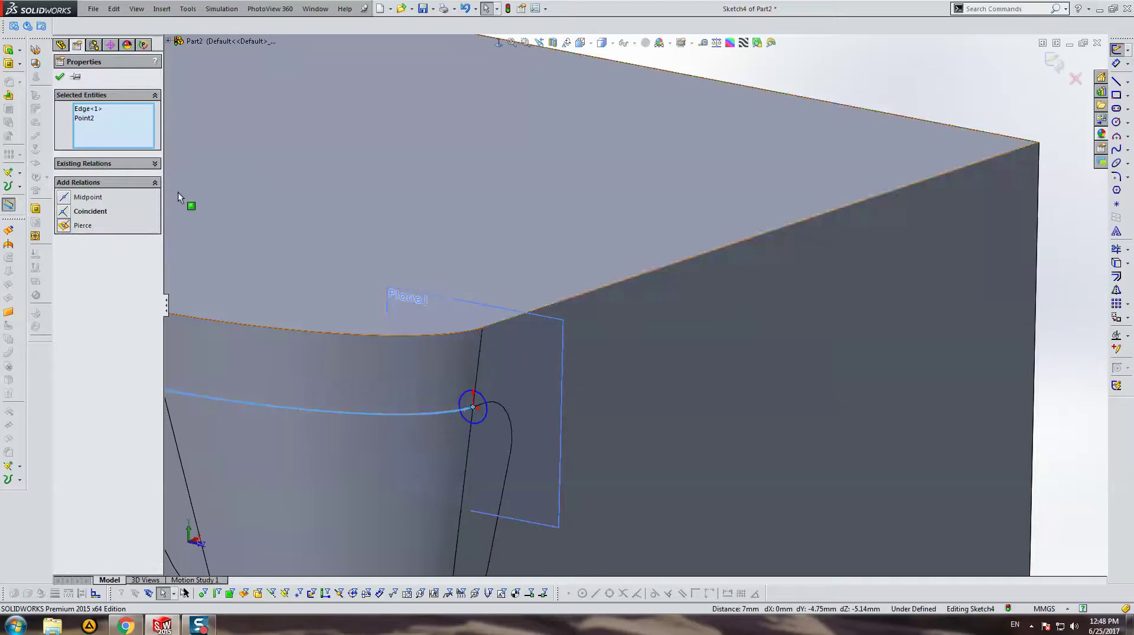
# Dimension the profile circle to a 5 mm diameter.
pyautogui.press('Escape')
pyautogui.click(1116, 63)
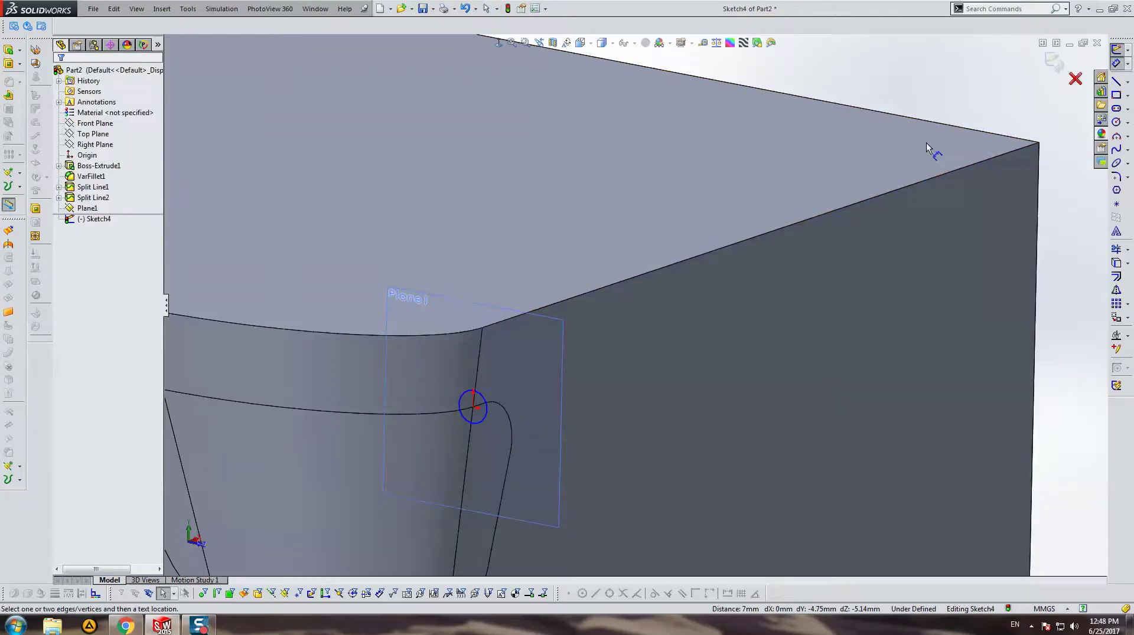
pyautogui.click(487, 402)
pyautogui.click(555, 340)
pyautogui.write('5')
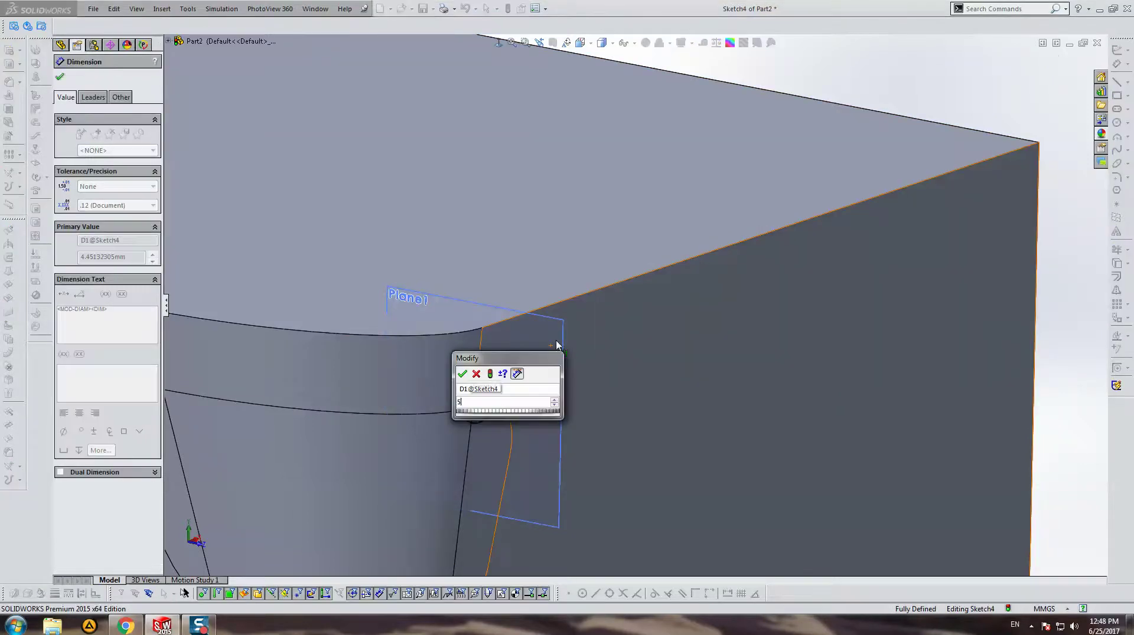
pyautogui.press('Return')
pyautogui.press('Escape')
# Hide Plane1 and exit Sketch4.
pyautogui.rightClick(401, 289)
pyautogui.click(78, 220)
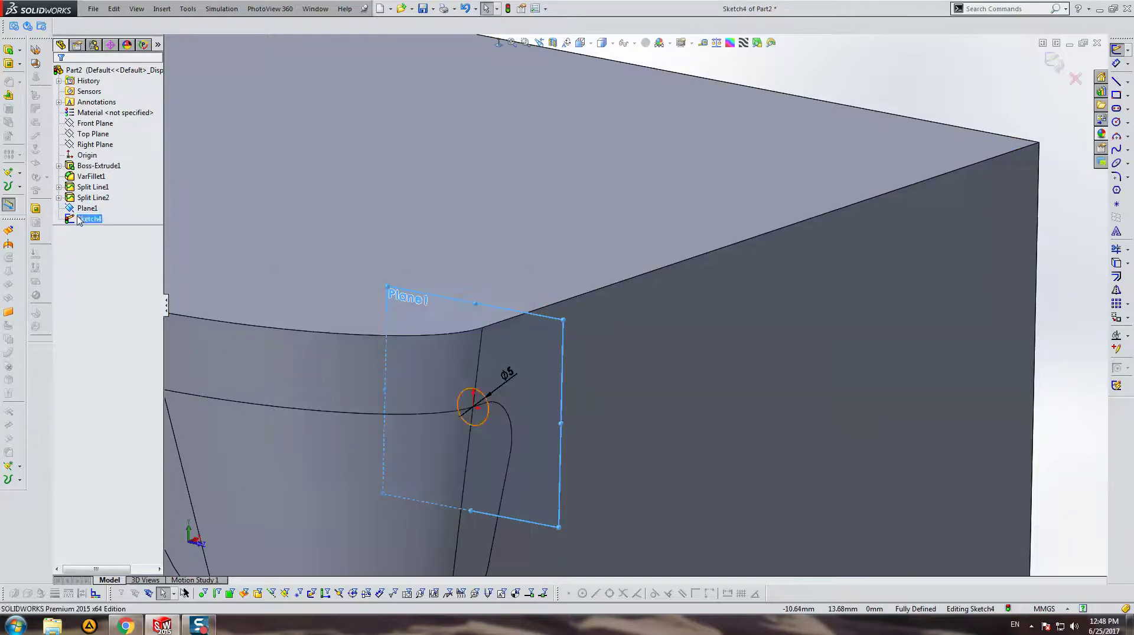
pyautogui.rightClick(86, 209)
pyautogui.click(103, 192)
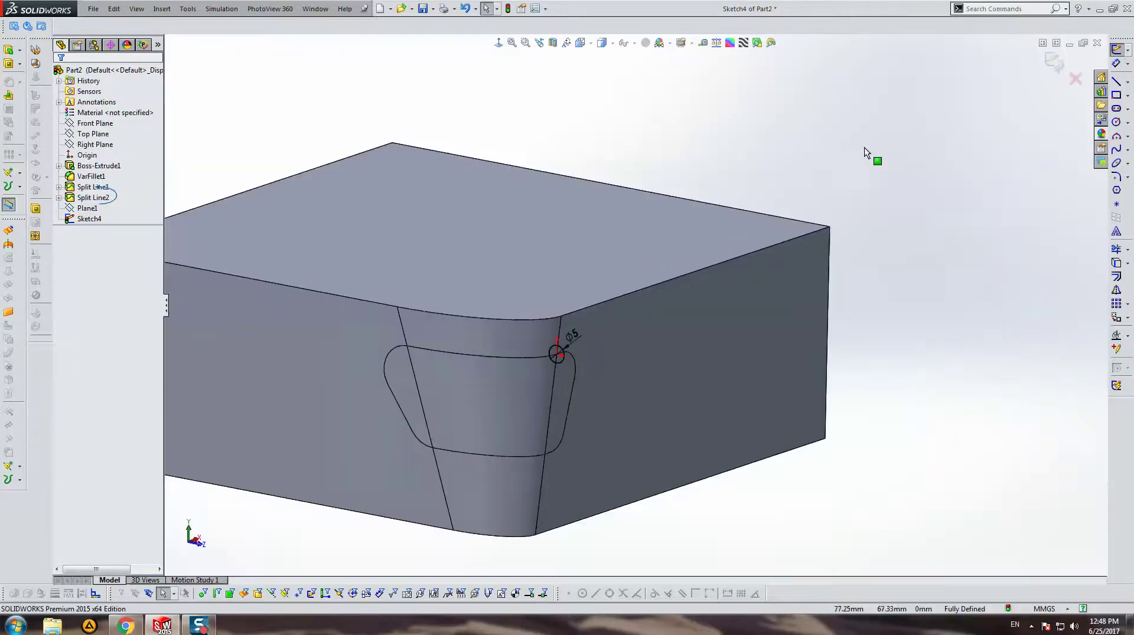
pyautogui.click(1052, 64)
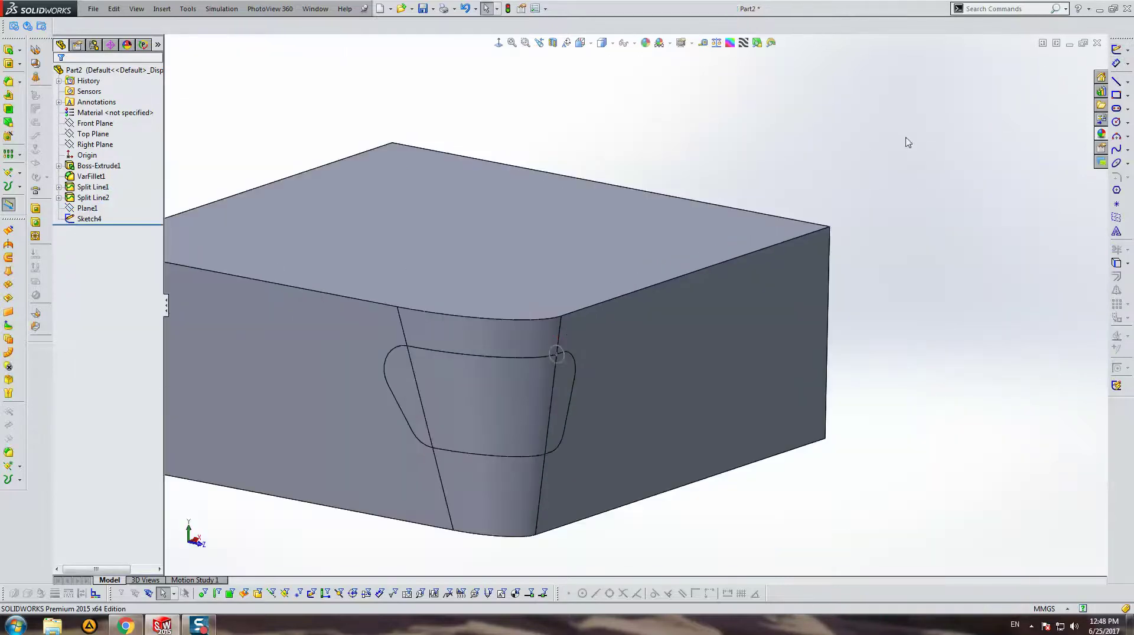
pyautogui.click(20, 51)
pyautogui.click(88, 74)
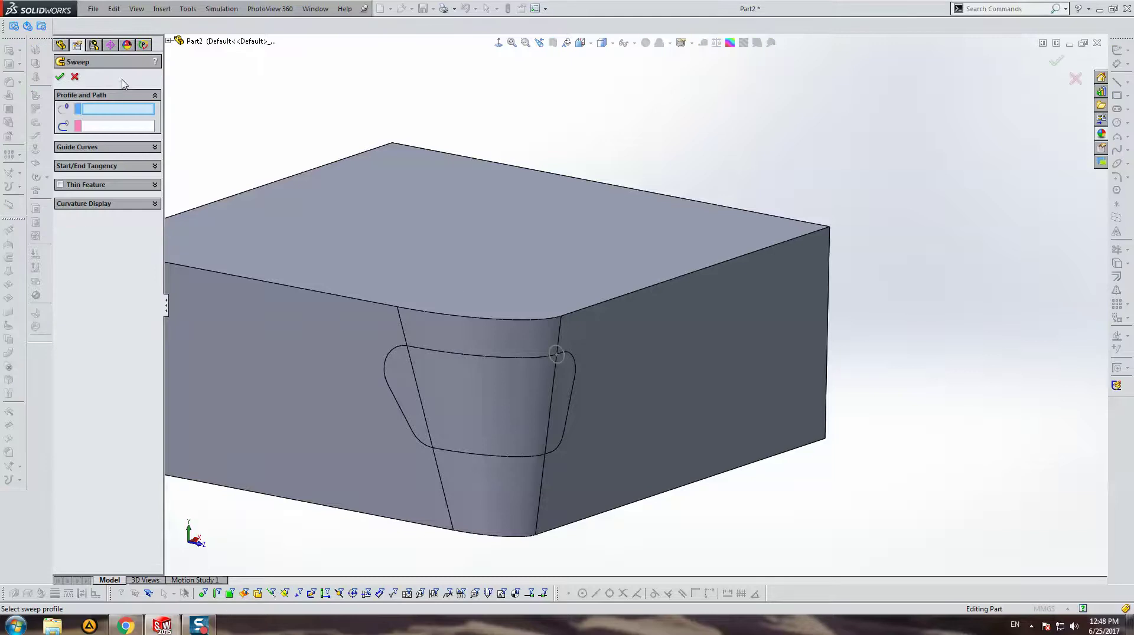
pyautogui.click(562, 353)
pyautogui.rightClick(663, 83)
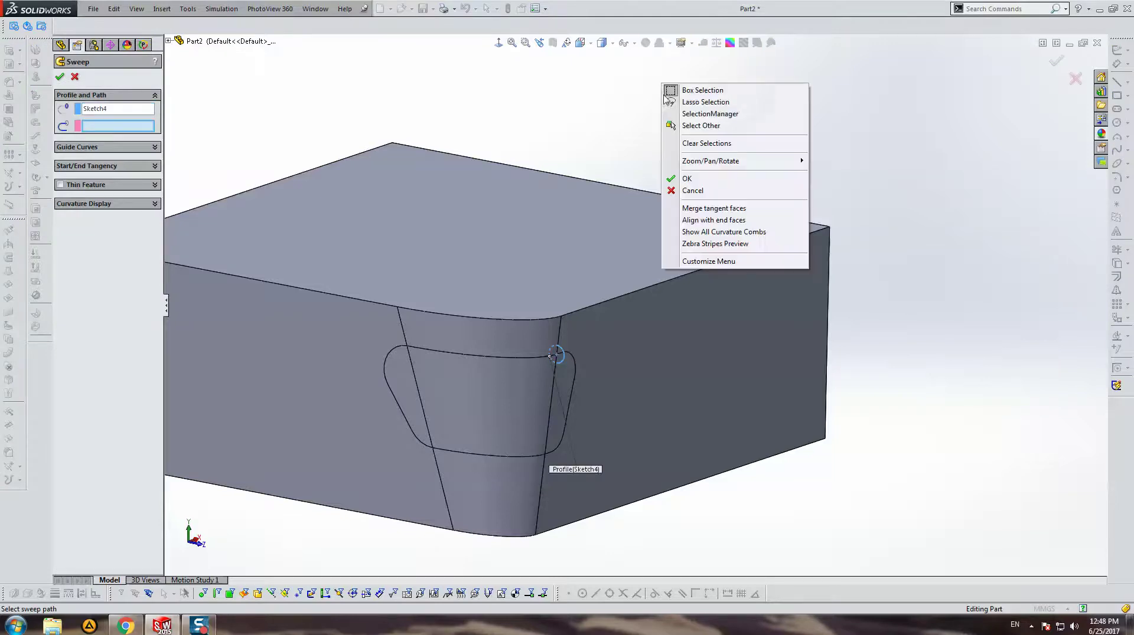
pyautogui.click(706, 114)
pyautogui.click(502, 362)
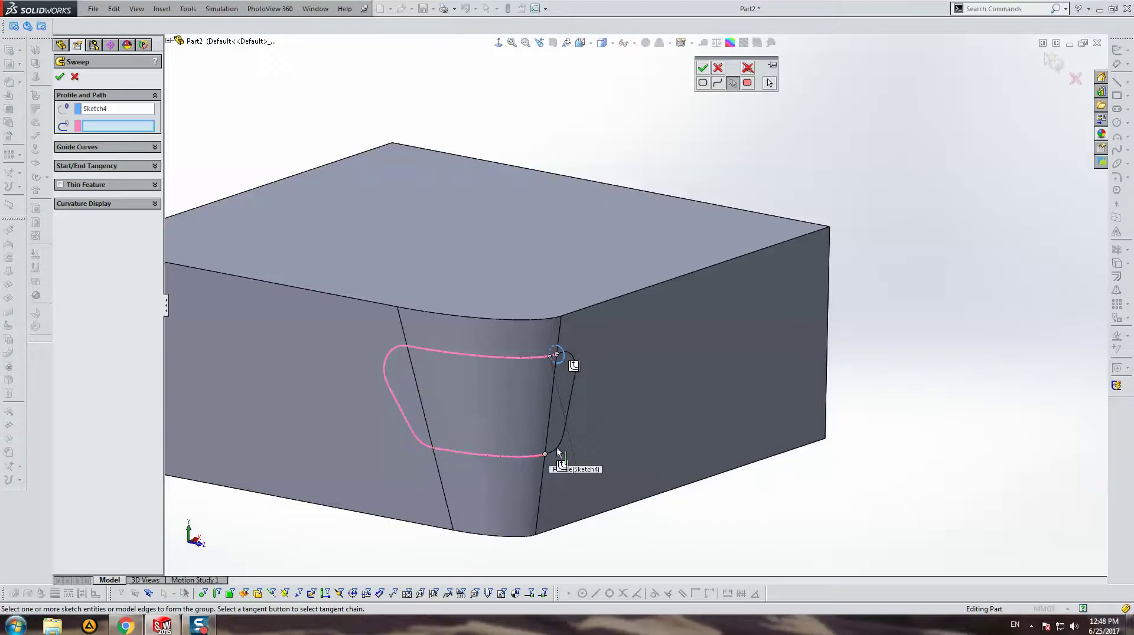
pyautogui.scroll(-3, 559, 452)
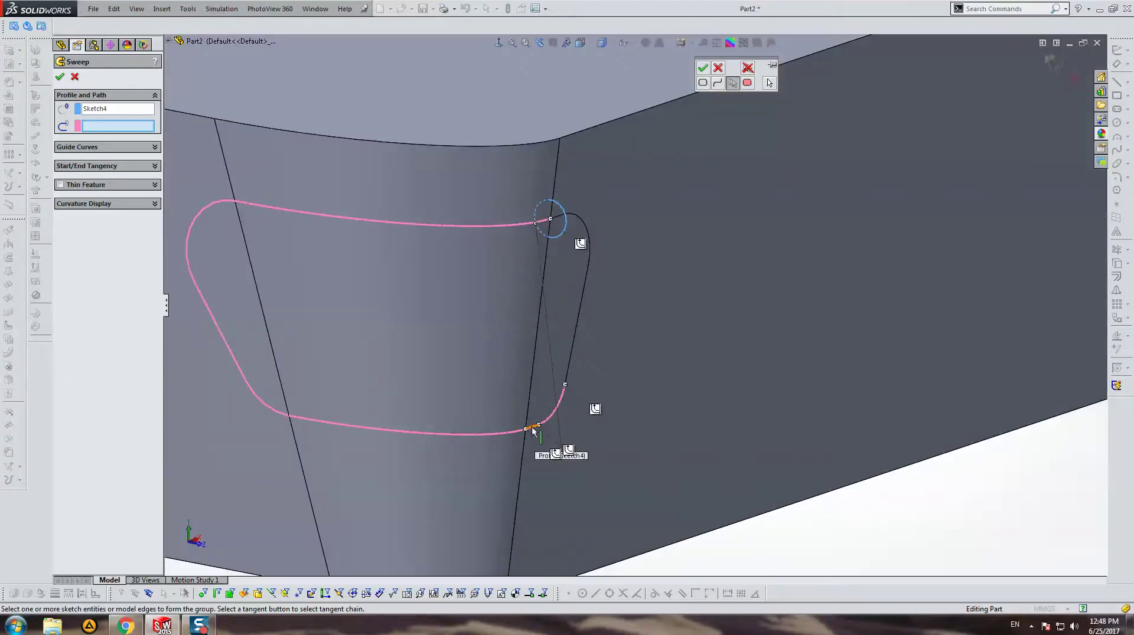
pyautogui.click(533, 432)
pyautogui.click(569, 364)
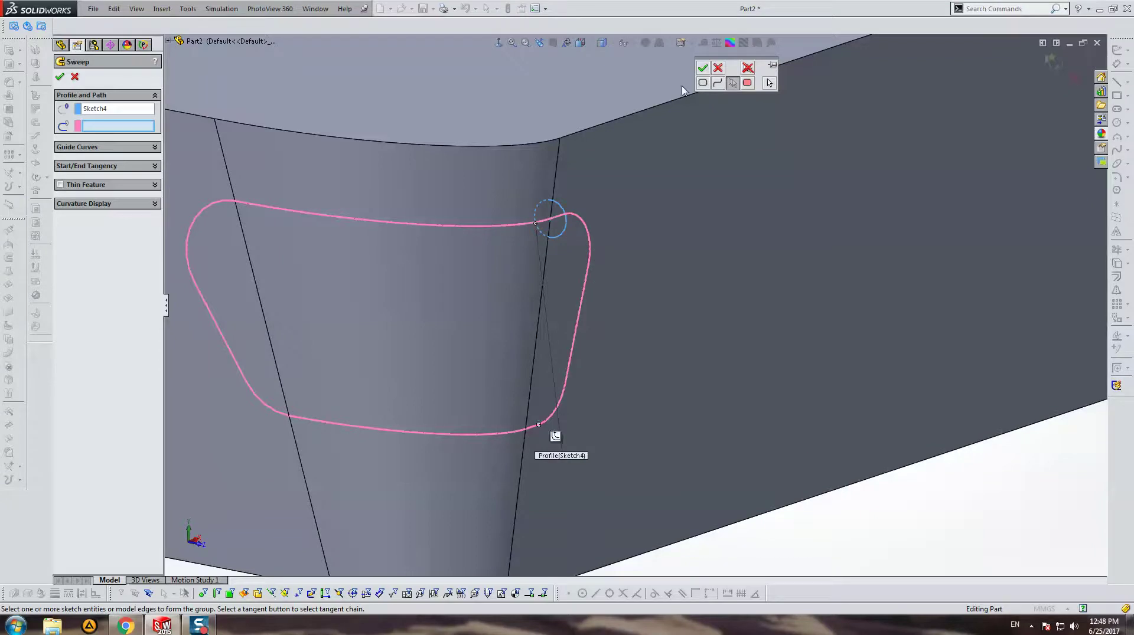
pyautogui.click(702, 67)
pyautogui.scroll(3, 590, 230)
pyautogui.scroll(-1, 562, 246)
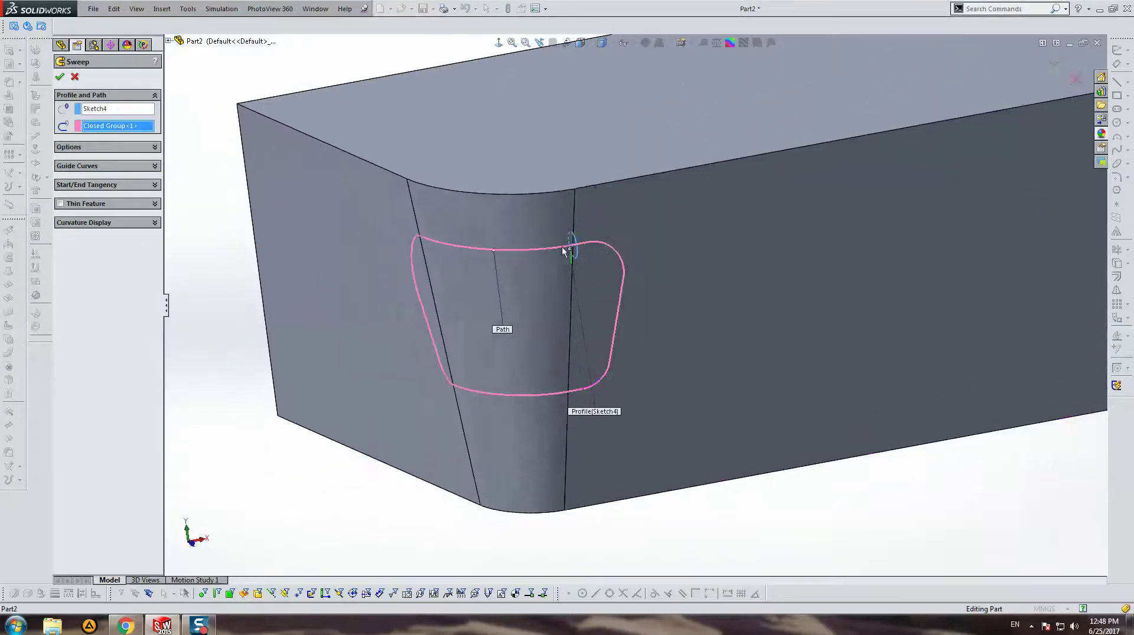
pyautogui.scroll(-3, 561, 246)
pyautogui.scroll(2, 625, 296)
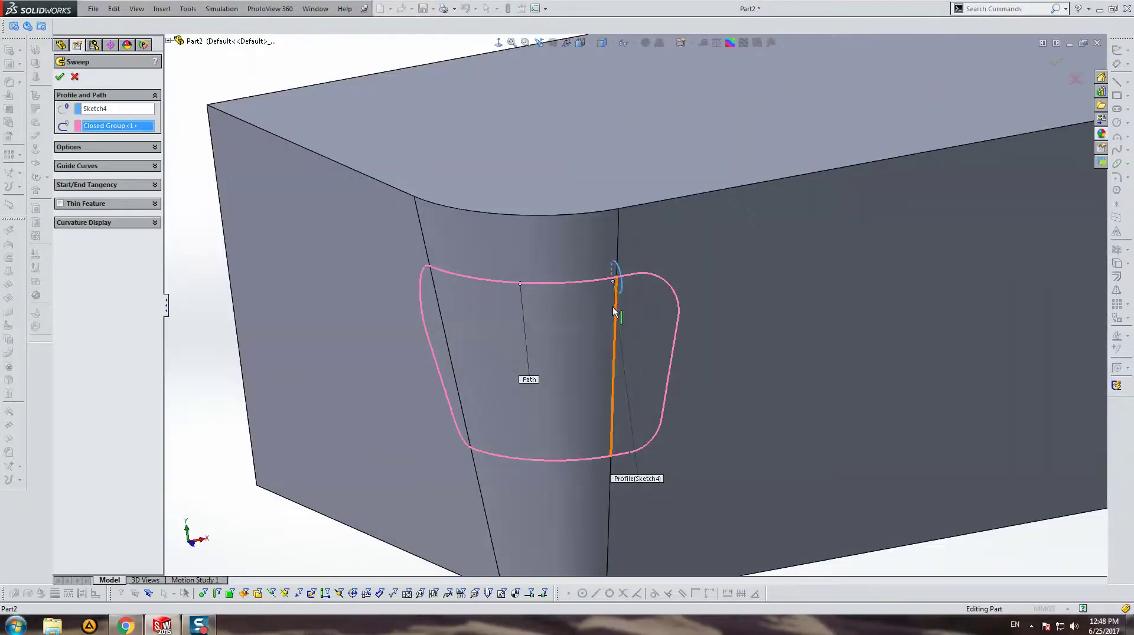
pyautogui.scroll(2, 617, 295)
pyautogui.press('Escape')
# Reopen Sketch4 and set the circle's diameter to 3 mm.
pyautogui.click(619, 277)
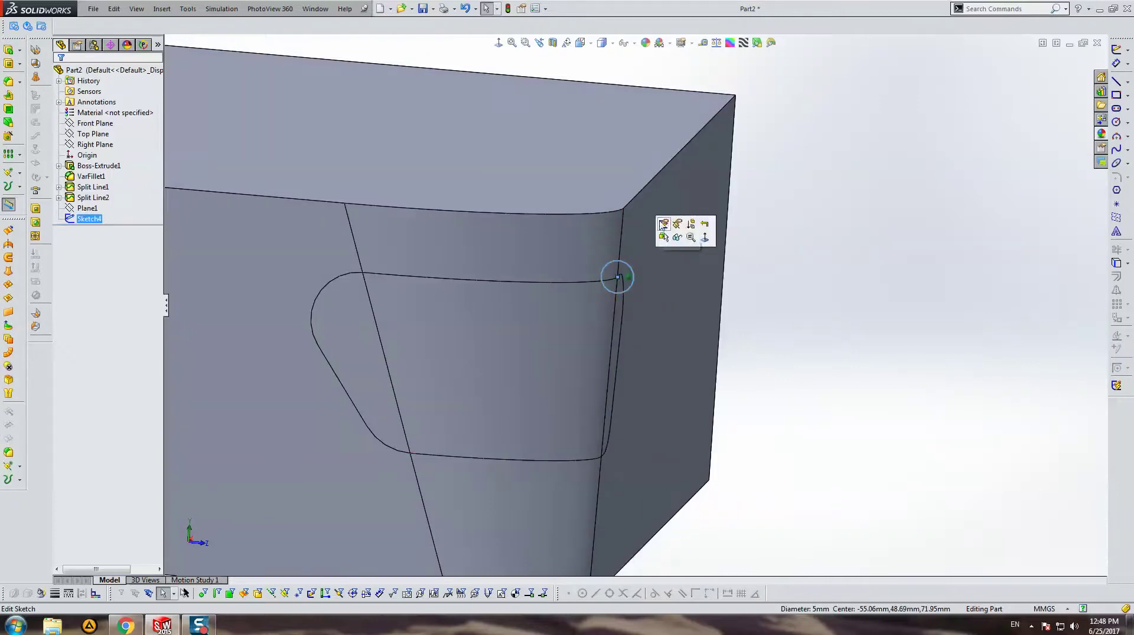
pyautogui.click(661, 223)
pyautogui.doubleClick(652, 247)
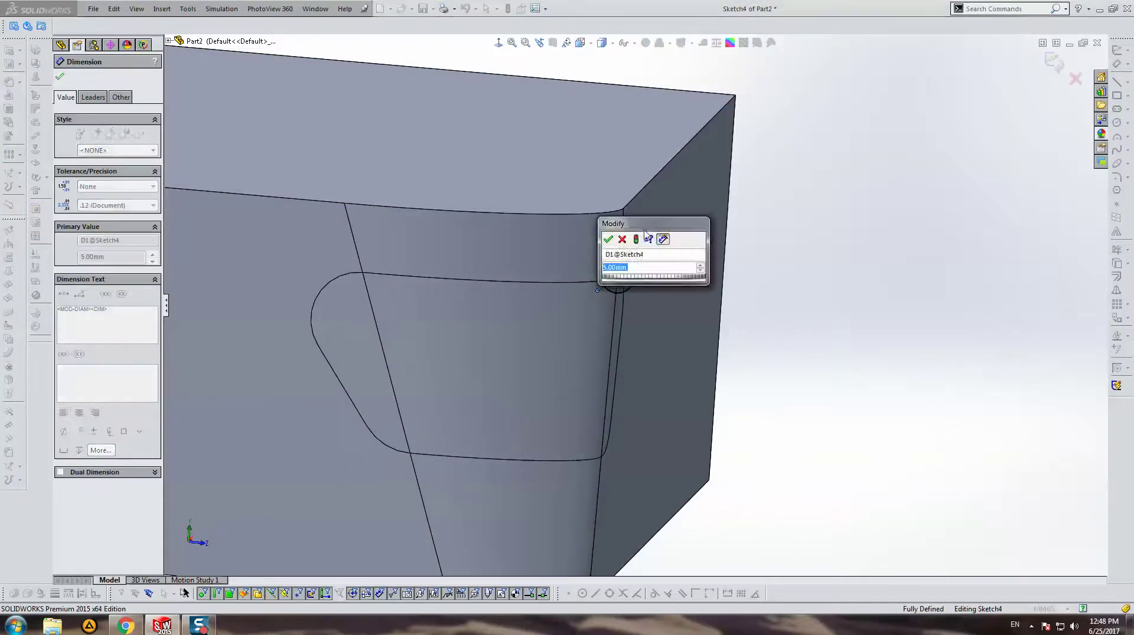
pyautogui.write('3')
pyautogui.press('Return')
# Change the diameter to 2.5 mm, exit the sketch, and open the boss feature list.
pyautogui.scroll(-2, 646, 233)
pyautogui.scroll(-2, 658, 263)
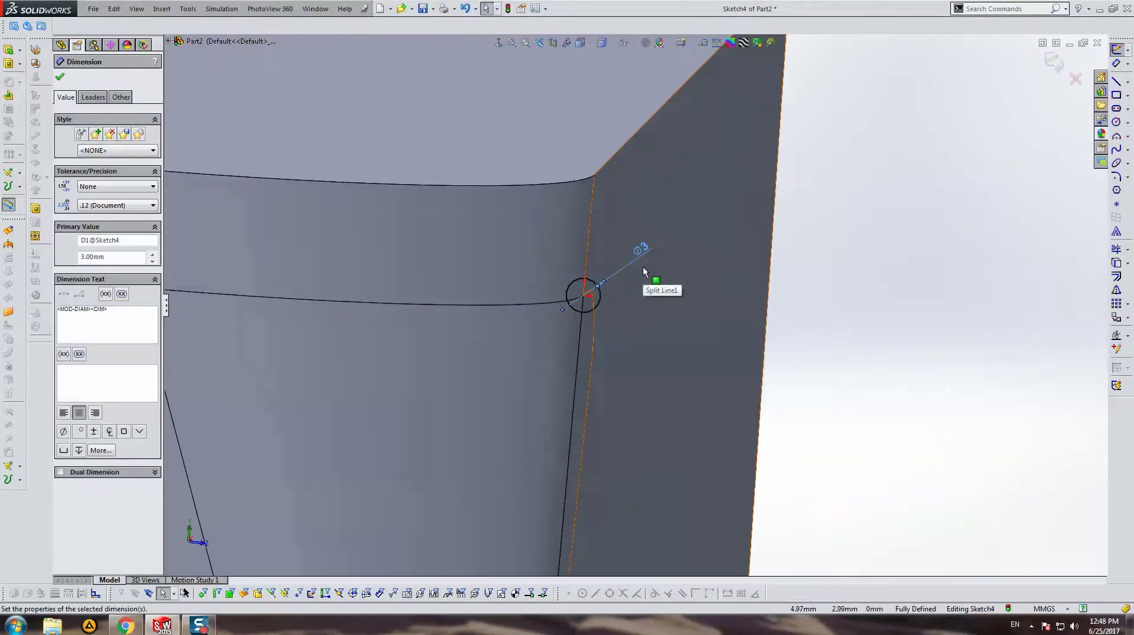
pyautogui.doubleClick(643, 253)
pyautogui.write('2')
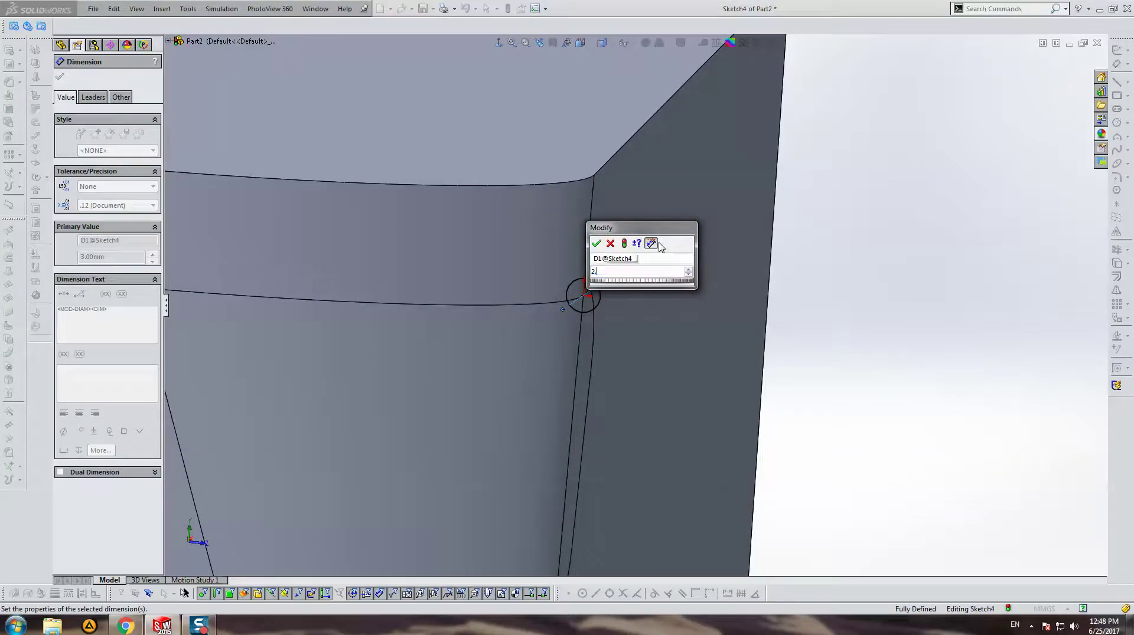
pyautogui.write('5')
pyautogui.press('Return')
pyautogui.click(1048, 169)
pyautogui.click(1054, 62)
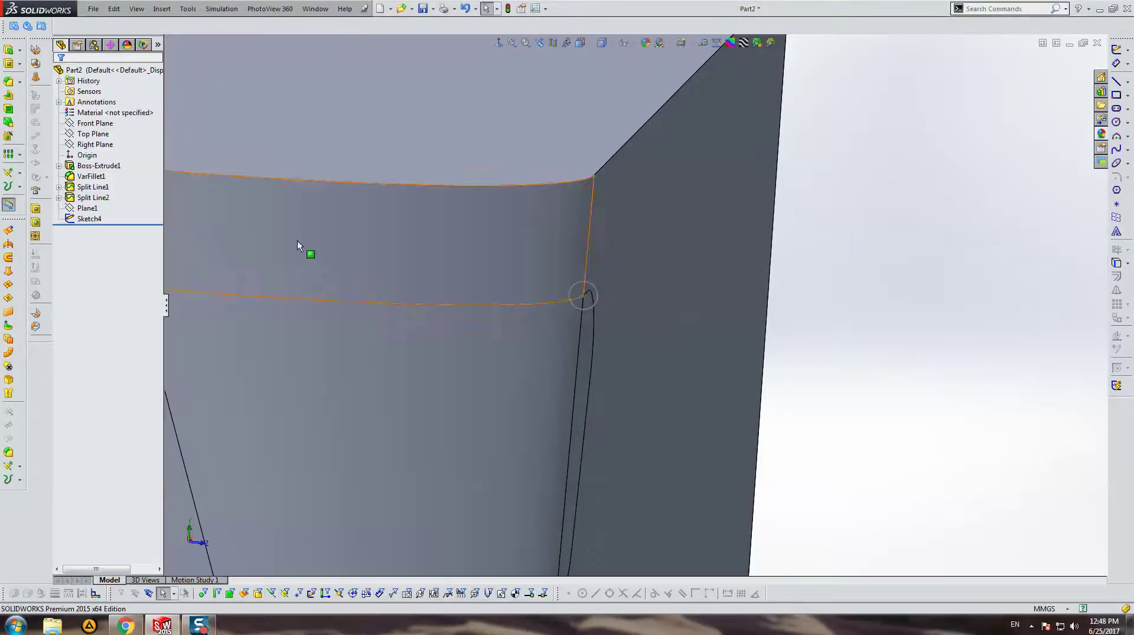
pyautogui.click(20, 51)
# Start a swept boss with Sketch4 as profile and pick the outline's top edge via SelectionManager.
pyautogui.click(48, 76)
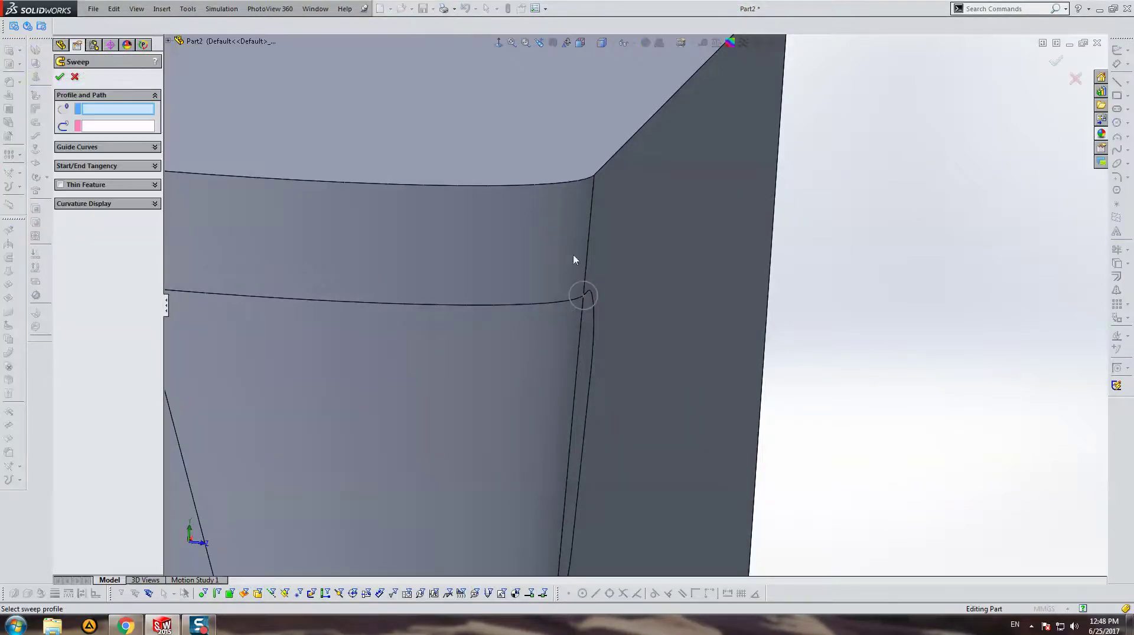
pyautogui.click(597, 292)
pyautogui.scroll(3, 602, 292)
pyautogui.rightClick(549, 115)
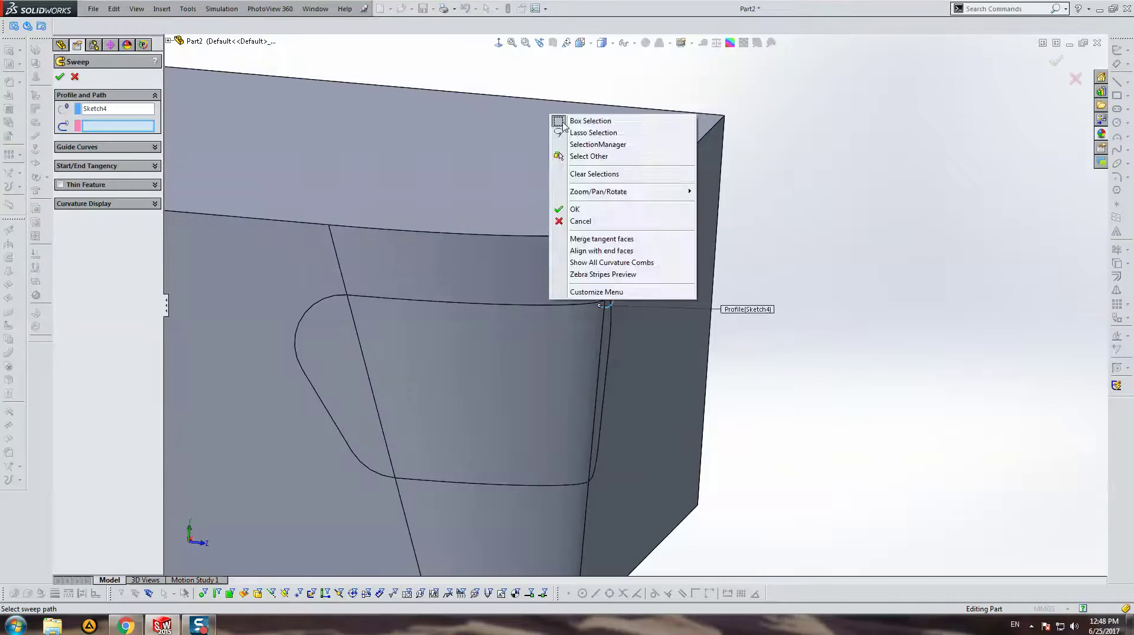
pyautogui.click(590, 144)
pyautogui.moveTo(584, 296); pyautogui.dragTo(596, 304, button='middle')
pyautogui.click(595, 304)
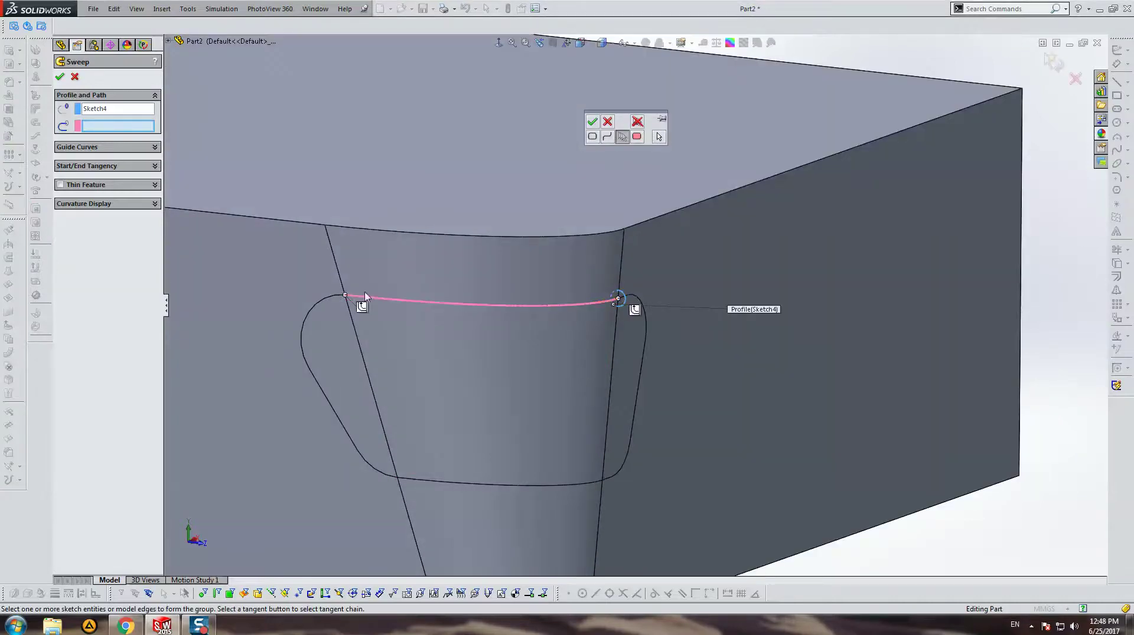
# Add the remaining outline segments and accept them as a closed path group.
pyautogui.click(350, 440)
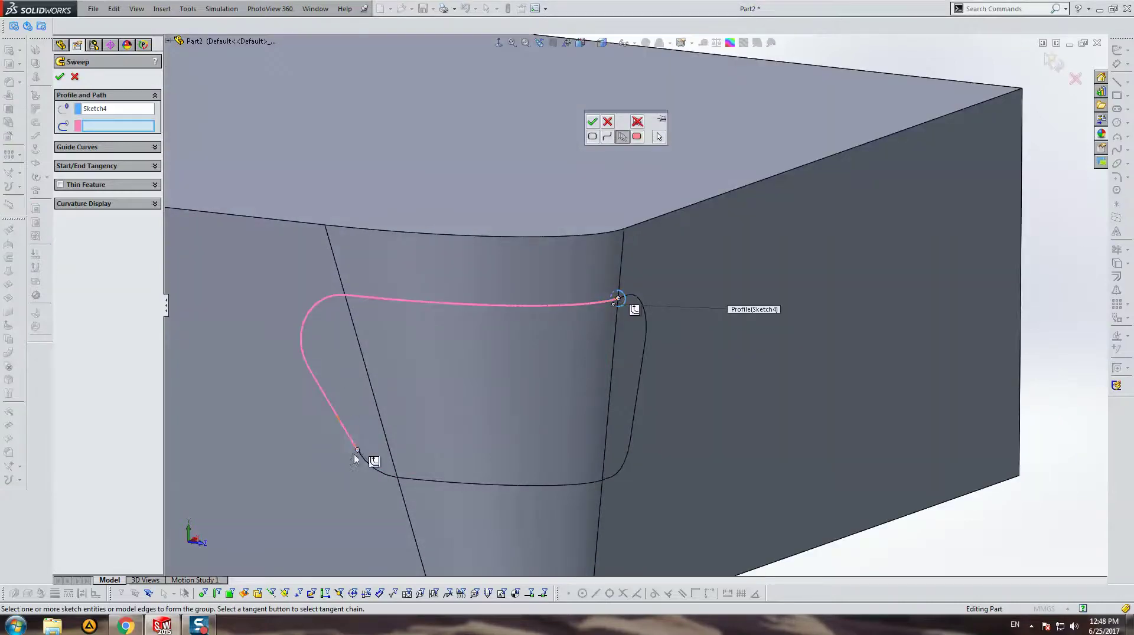
pyautogui.click(409, 480)
pyautogui.moveTo(414, 479); pyautogui.dragTo(601, 479, button='middle')
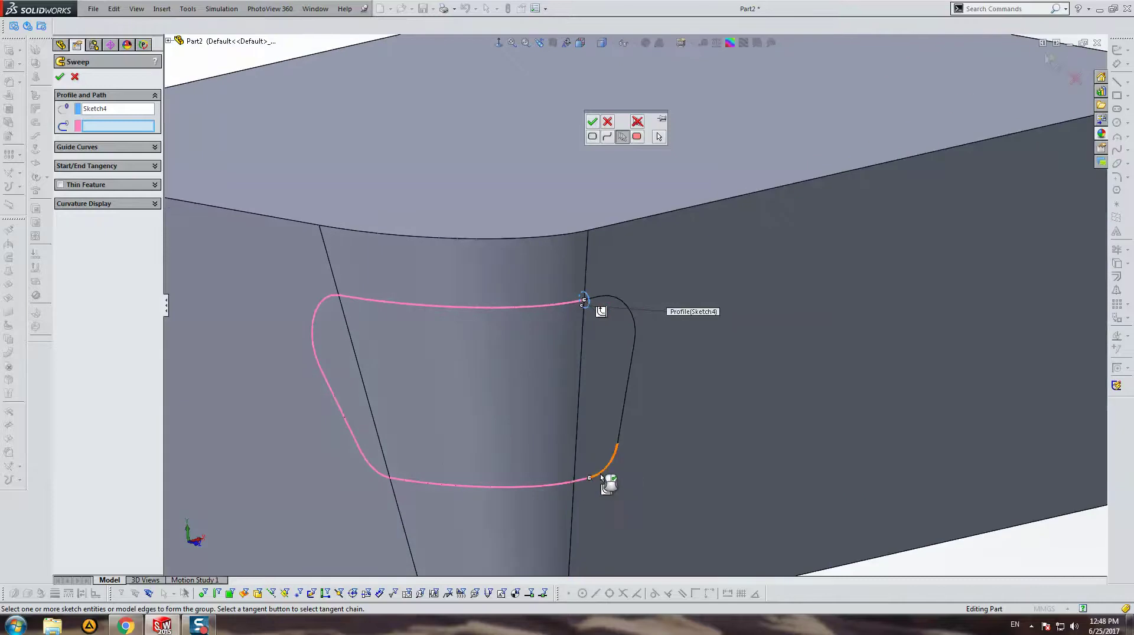
pyautogui.click(600, 476)
pyautogui.click(633, 325)
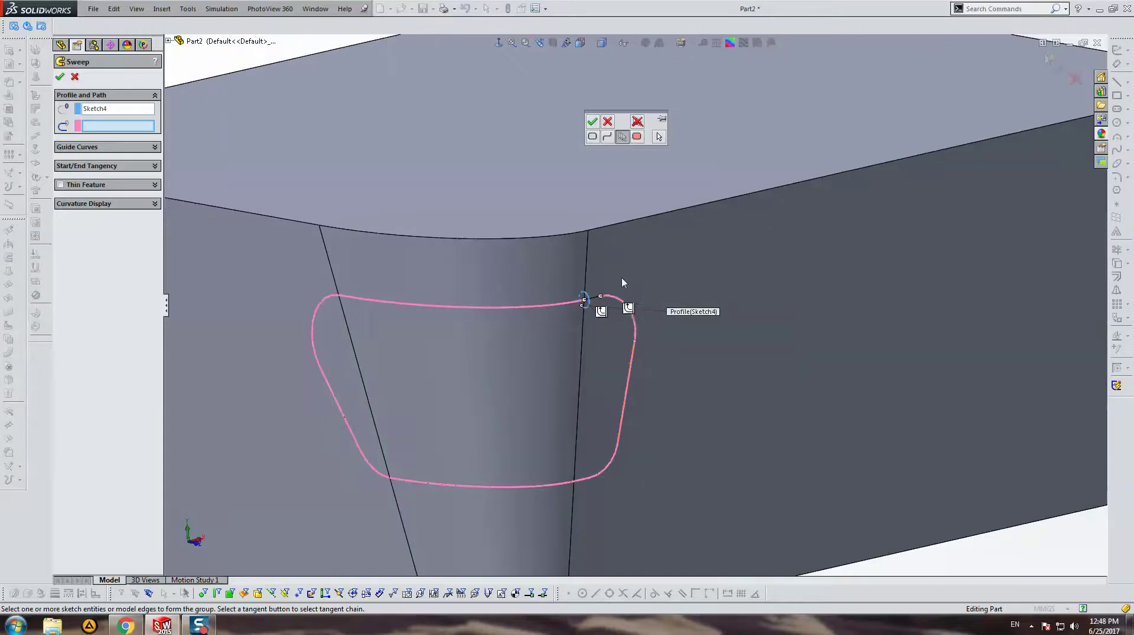
pyautogui.scroll(-3, 619, 281)
pyautogui.click(577, 317)
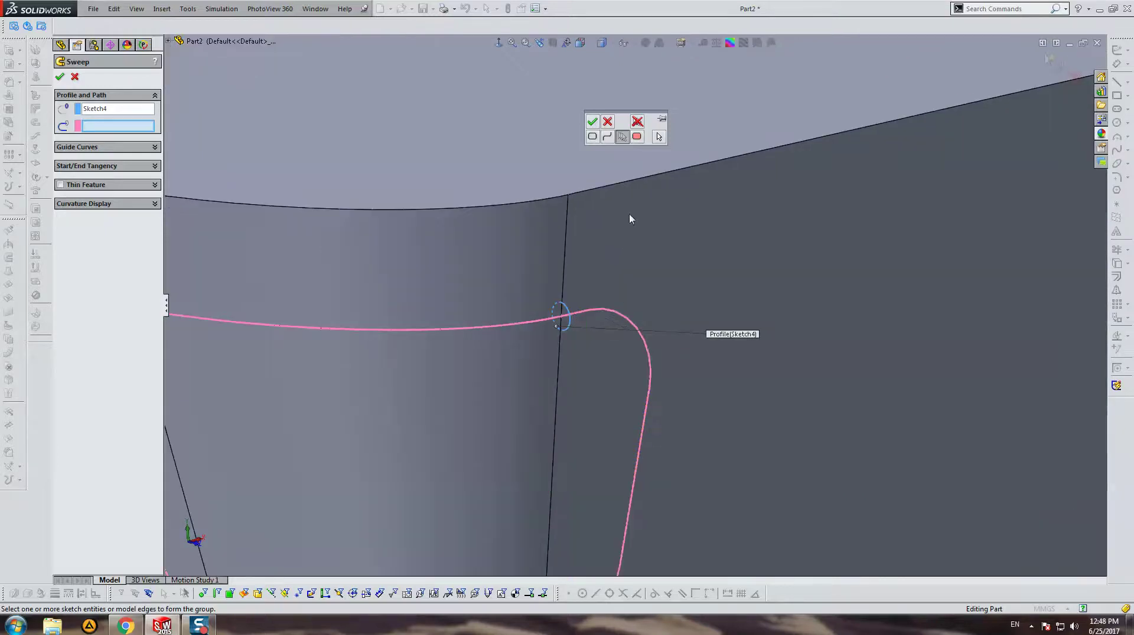
pyautogui.click(592, 121)
# Rotate the model around the rounded corner to see the profile face-on.
pyautogui.scroll(3, 622, 387)
pyautogui.scroll(2, 597, 383)
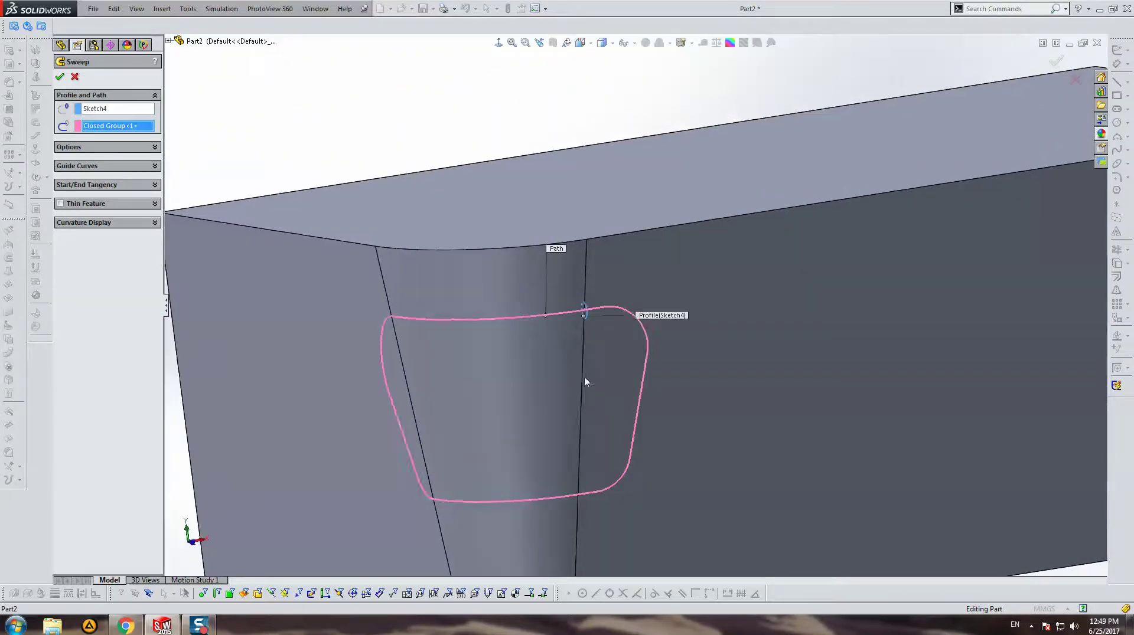
pyautogui.press('Left')
pyautogui.press('Left')
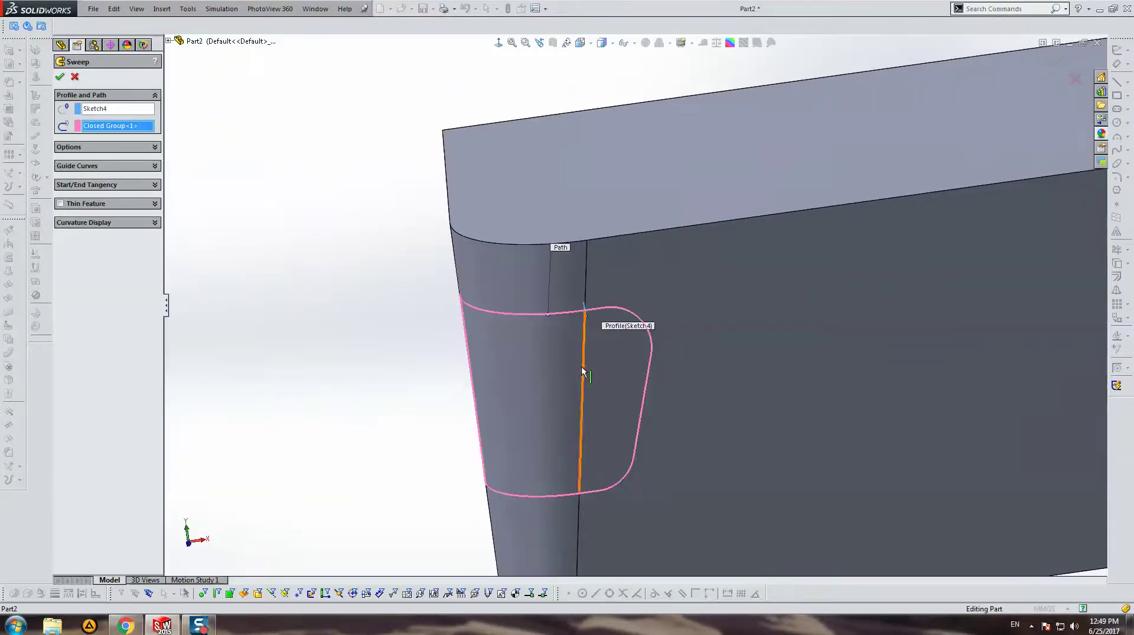
pyautogui.press('Left')
pyautogui.press('Right')
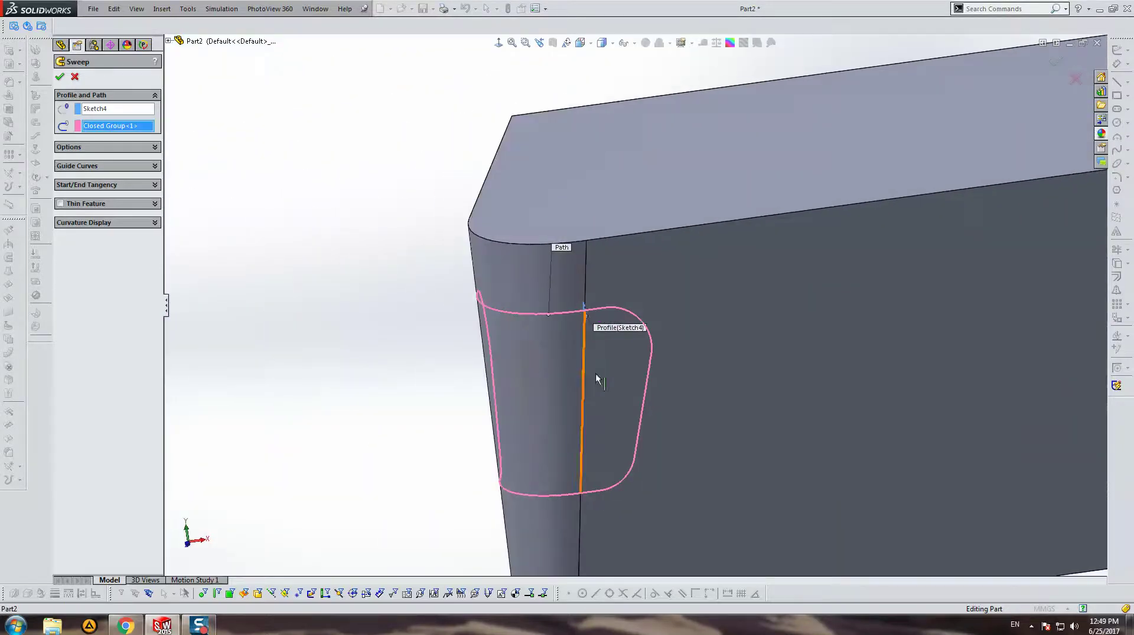
pyautogui.moveTo(596, 374); pyautogui.dragTo(723, 365, button='middle')
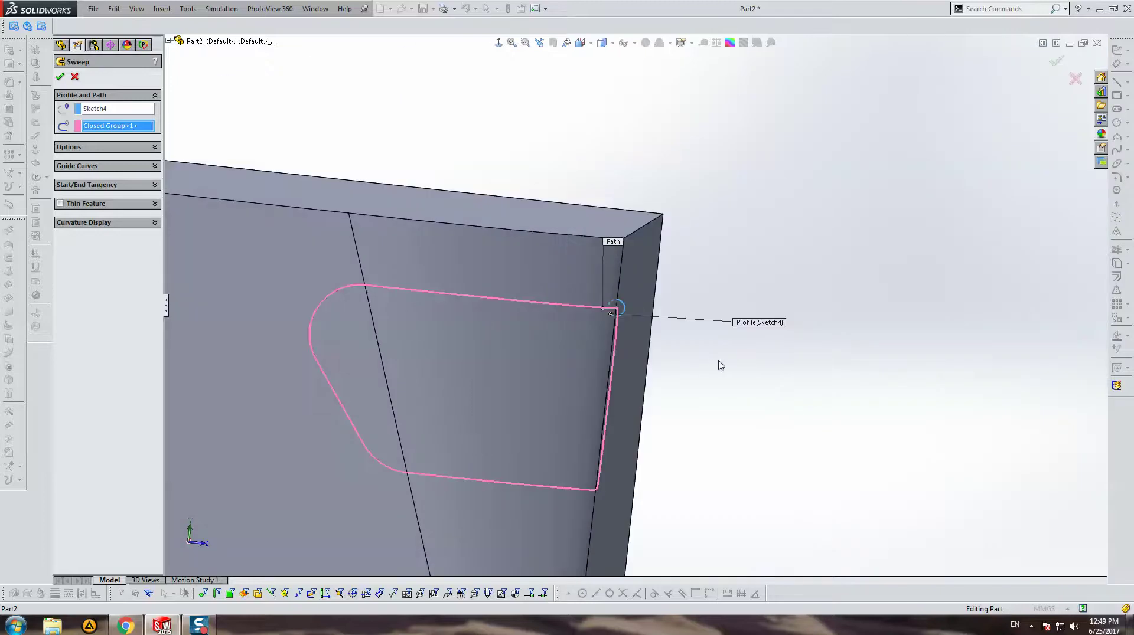
# Try the Keep Normal Constant and Follow Path and 1st Guide Curve sweep orientations.
pyautogui.click(96, 149)
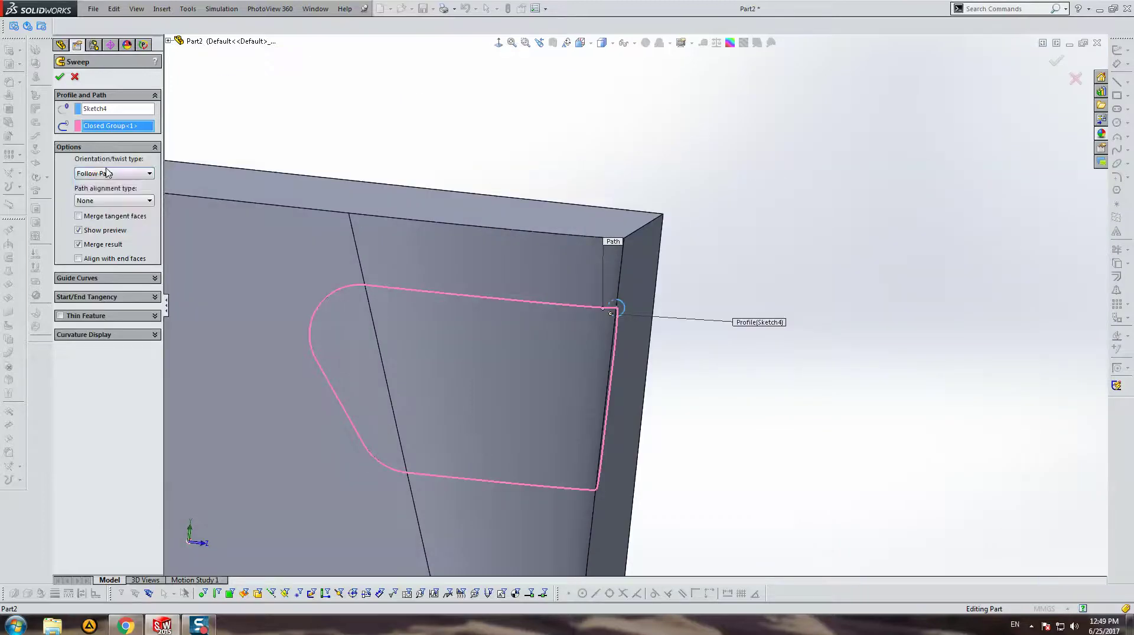
pyautogui.click(113, 173)
pyautogui.click(107, 188)
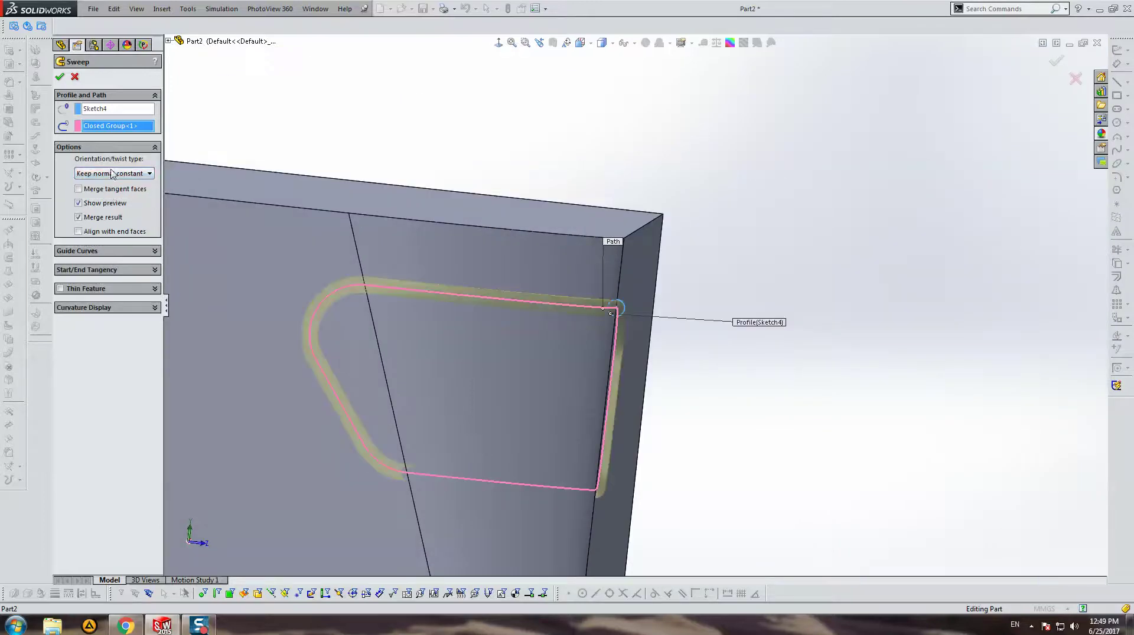
pyautogui.click(112, 173)
pyautogui.click(112, 173)
pyautogui.click(112, 173)
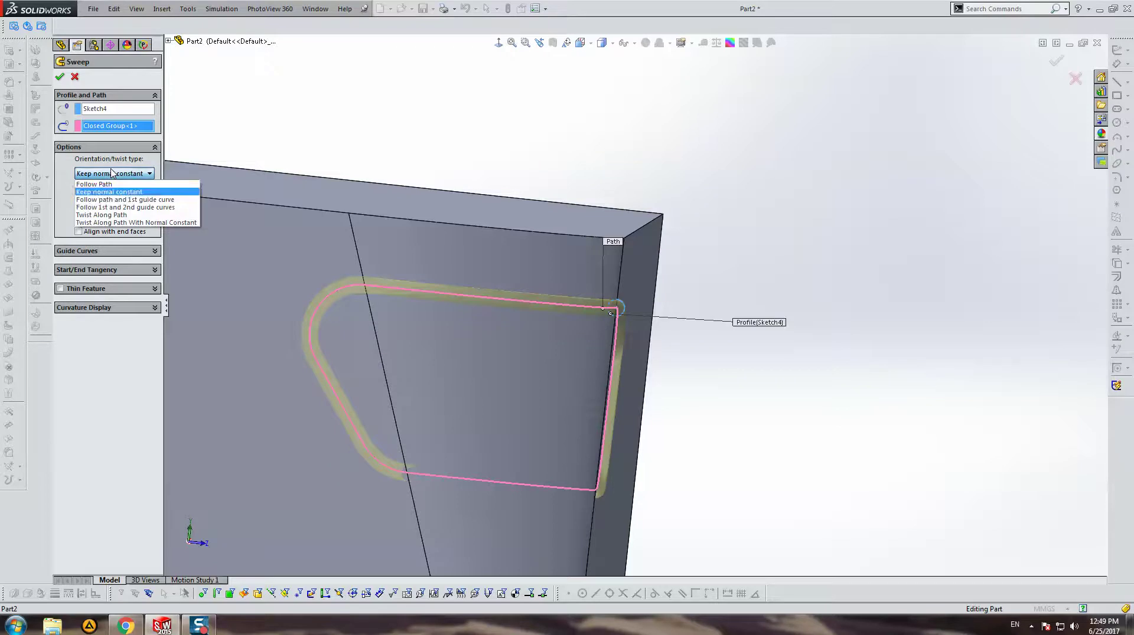
pyautogui.click(107, 200)
pyautogui.click(112, 173)
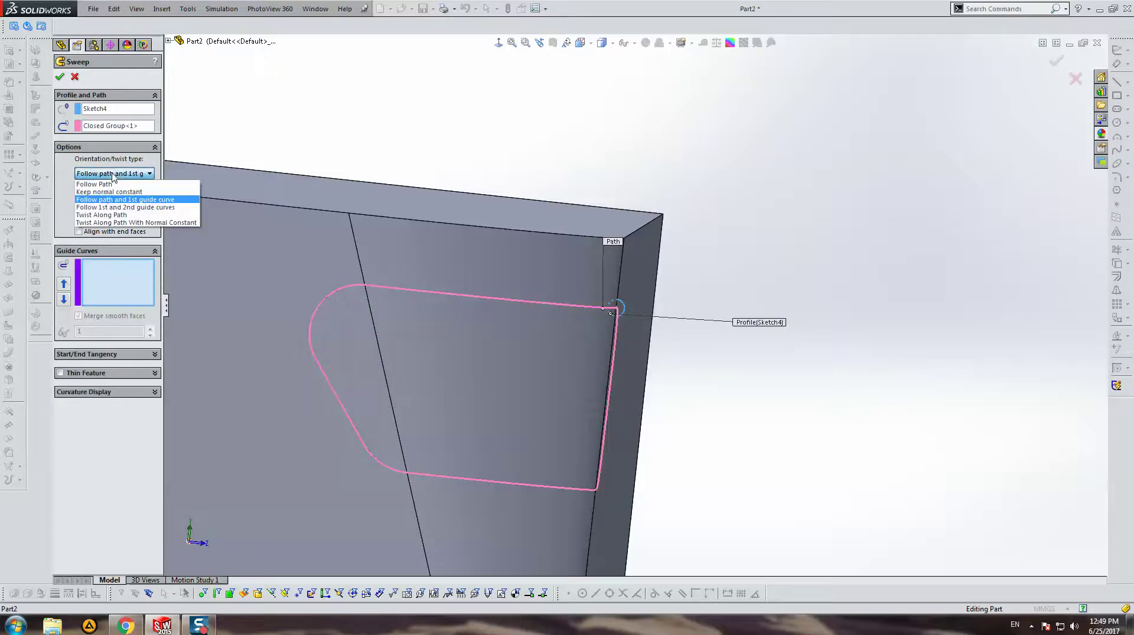
pyautogui.click(109, 202)
# Choose Twist Along Path orientation and accept the sweep to create Sweep1.
pyautogui.click(112, 175)
pyautogui.click(109, 207)
pyautogui.click(114, 174)
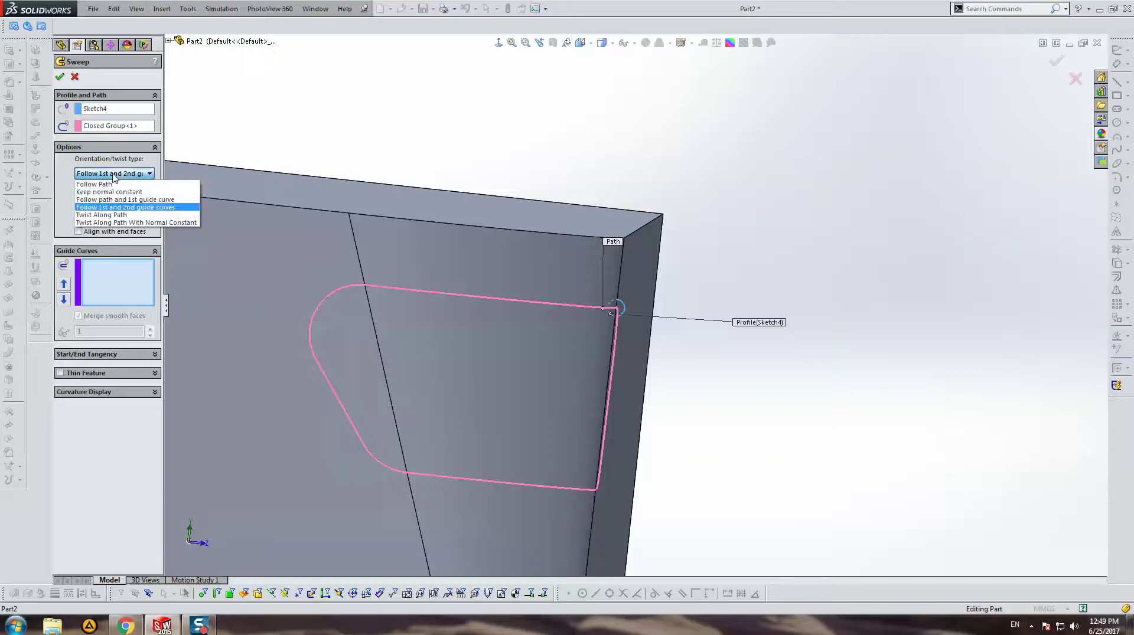
pyautogui.click(108, 213)
pyautogui.moveTo(448, 330)
pyautogui.mouseDown(button='middle')
pyautogui.moveTo(481, 342)
pyautogui.moveTo(401, 334)
pyautogui.moveTo(607, 352)
pyautogui.moveTo(607, 337)
pyautogui.moveTo(754, 383)
pyautogui.moveTo(815, 372)
pyautogui.moveTo(679, 357)
pyautogui.moveTo(541, 366)
pyautogui.mouseUp(button='middle')
pyautogui.press('Return')
# Edit Sweep1's profile sketch, change the diameter from 2.50 to 5, and rebuild.
pyautogui.click(89, 219)
pyautogui.click(59, 219)
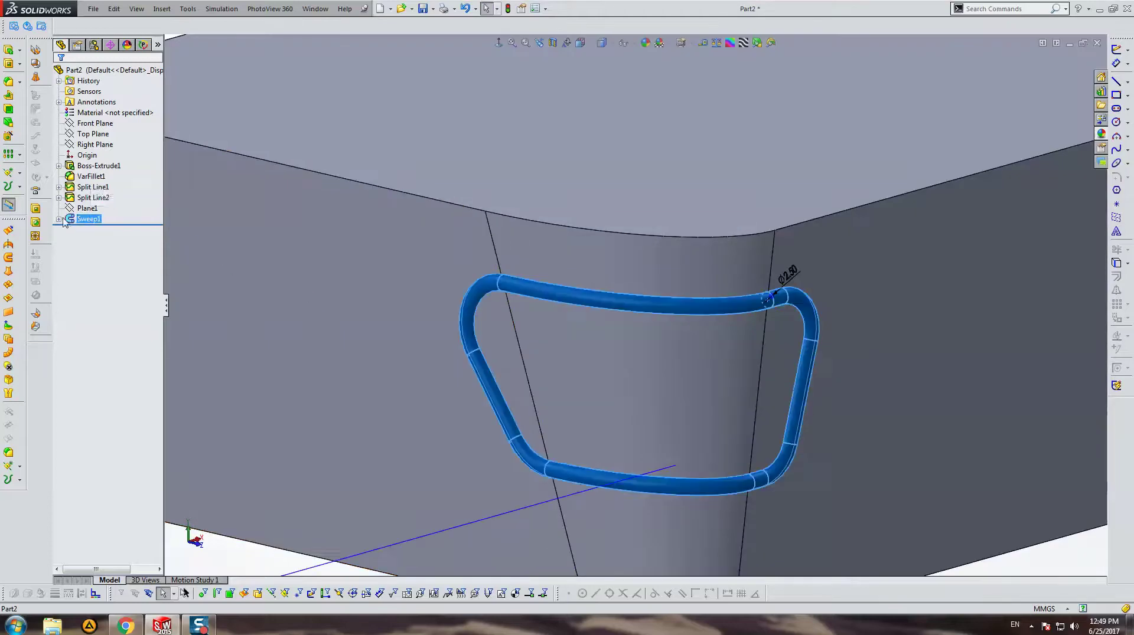
pyautogui.click(99, 229)
pyautogui.click(97, 197)
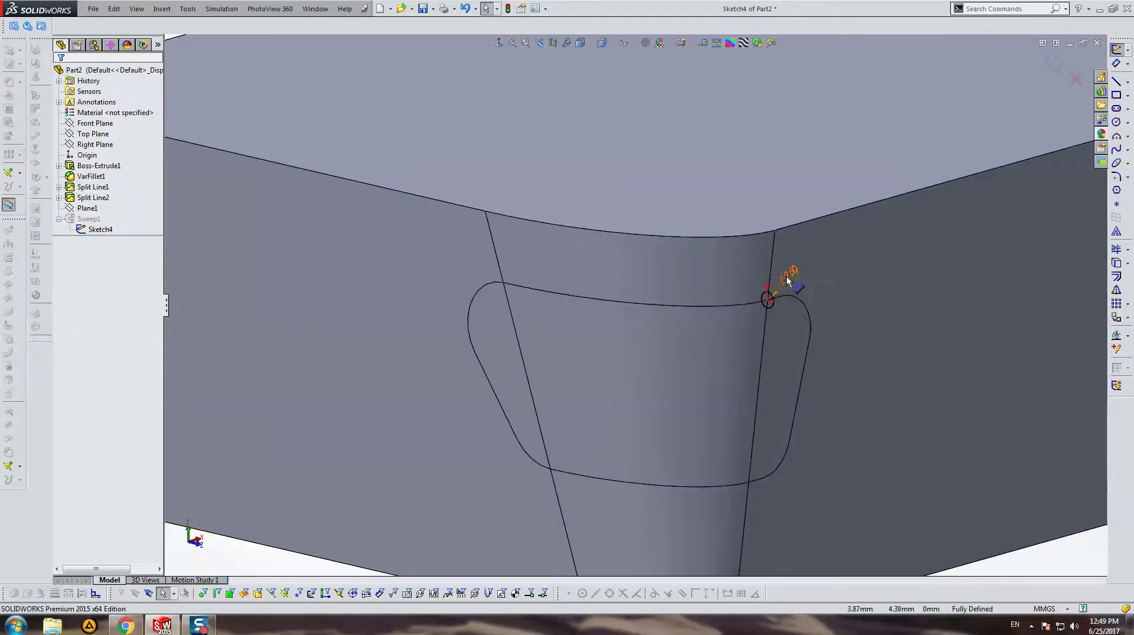
pyautogui.doubleClick(788, 275)
pyautogui.write('5')
pyautogui.press('Return')
pyautogui.press('Escape')
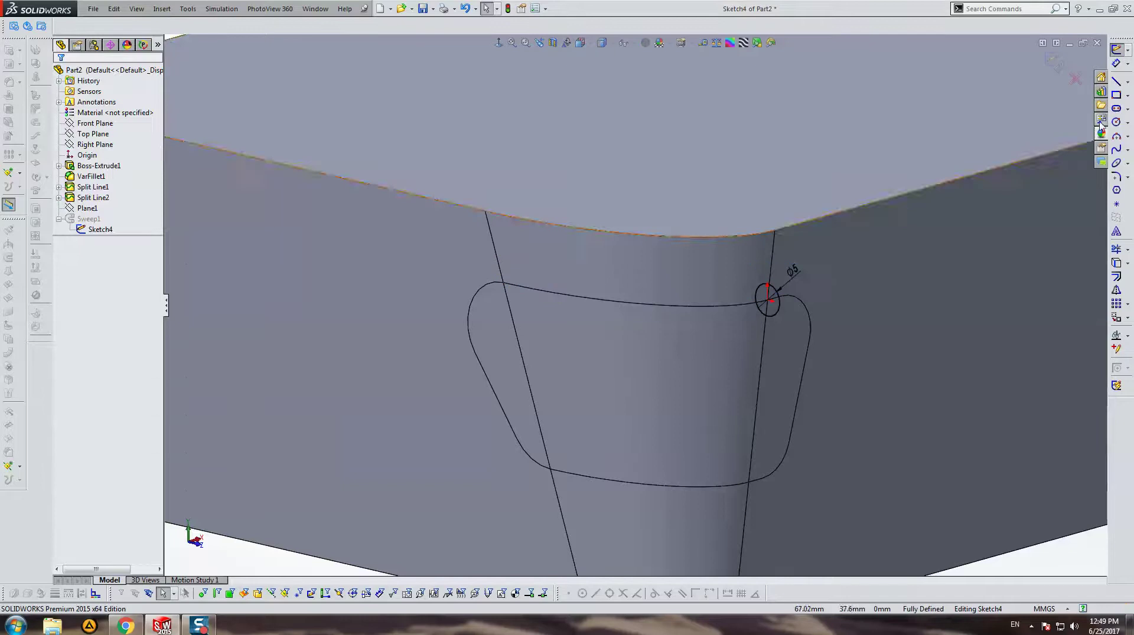
pyautogui.click(1060, 70)
# Inspect the thicker tube and its Ø5 dimension, then review Sweep1's orientation settings.
pyautogui.moveTo(657, 254)
pyautogui.mouseDown(button='middle')
pyautogui.moveTo(643, 295)
pyautogui.moveTo(773, 335)
pyautogui.moveTo(870, 410)
pyautogui.mouseUp(button='middle')
pyautogui.scroll(3, 643, 294)
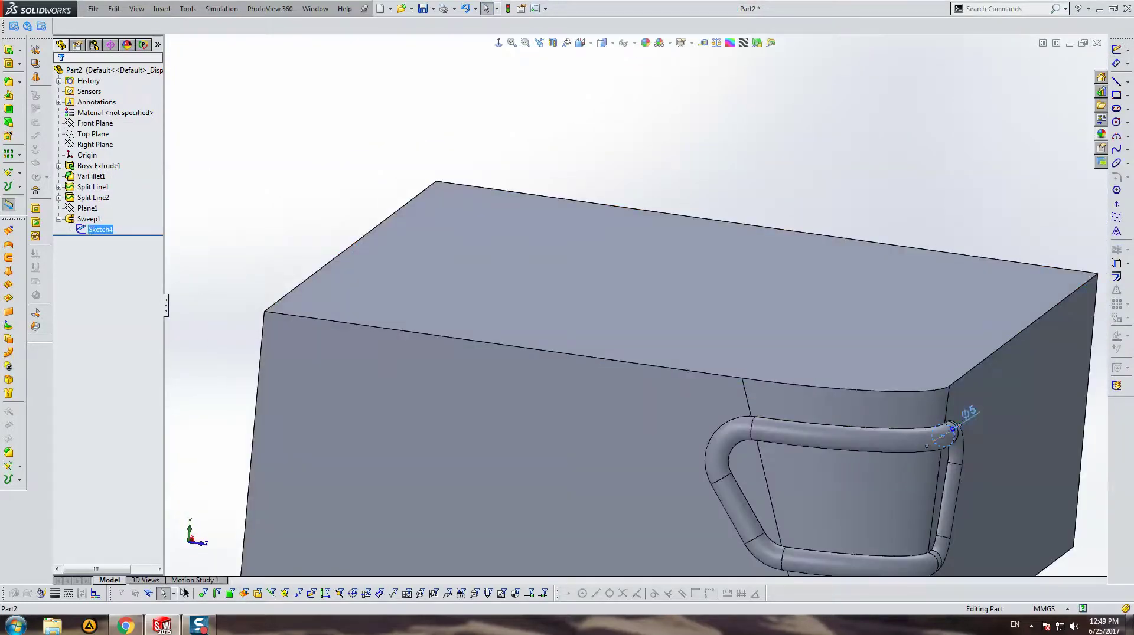
pyautogui.doubleClick(952, 430)
pyautogui.press('Escape')
pyautogui.press('Escape')
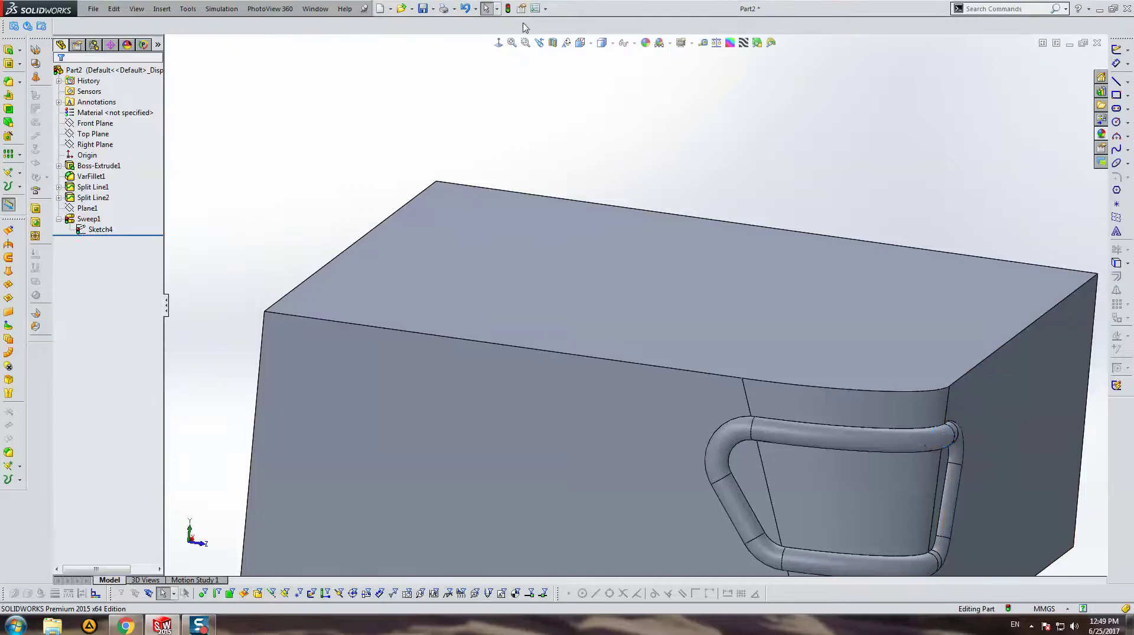
pyautogui.moveTo(974, 286)
pyautogui.mouseDown(button='middle')
pyautogui.moveTo(655, 179)
pyautogui.moveTo(514, 306)
pyautogui.mouseUp(button='middle')
pyautogui.click(98, 230)
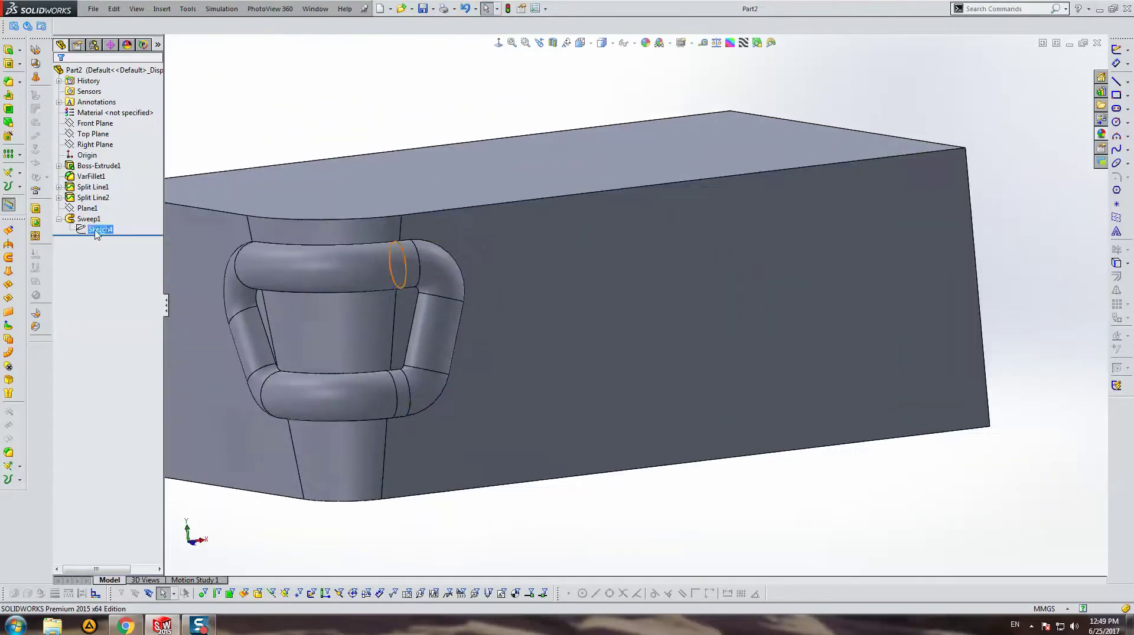
pyautogui.click(88, 219)
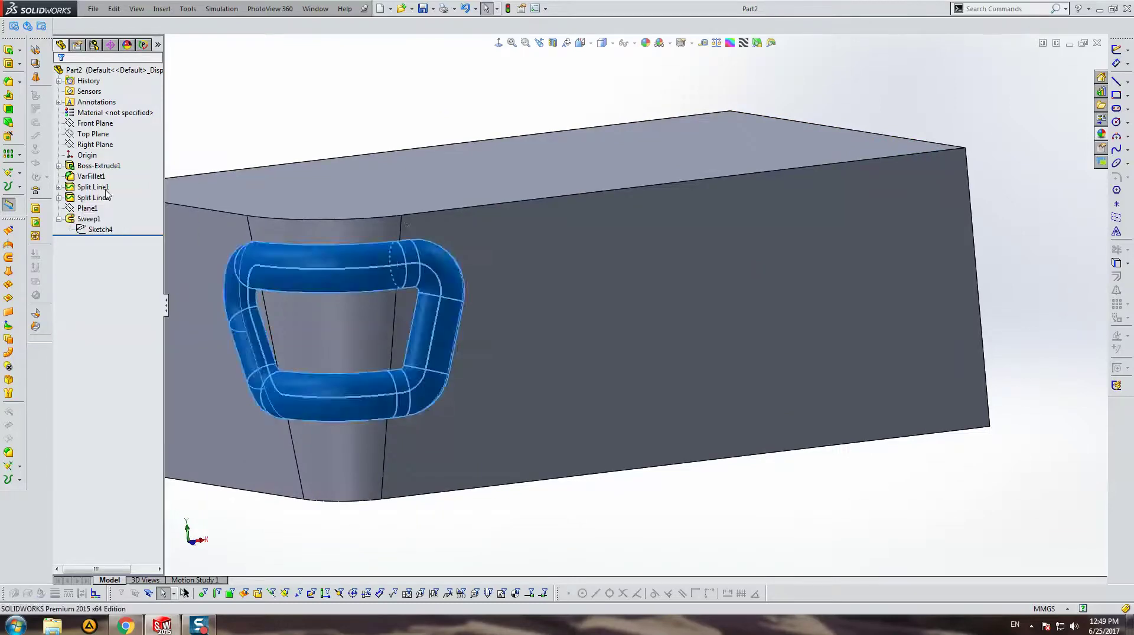
pyautogui.click(94, 220)
pyautogui.click(121, 173)
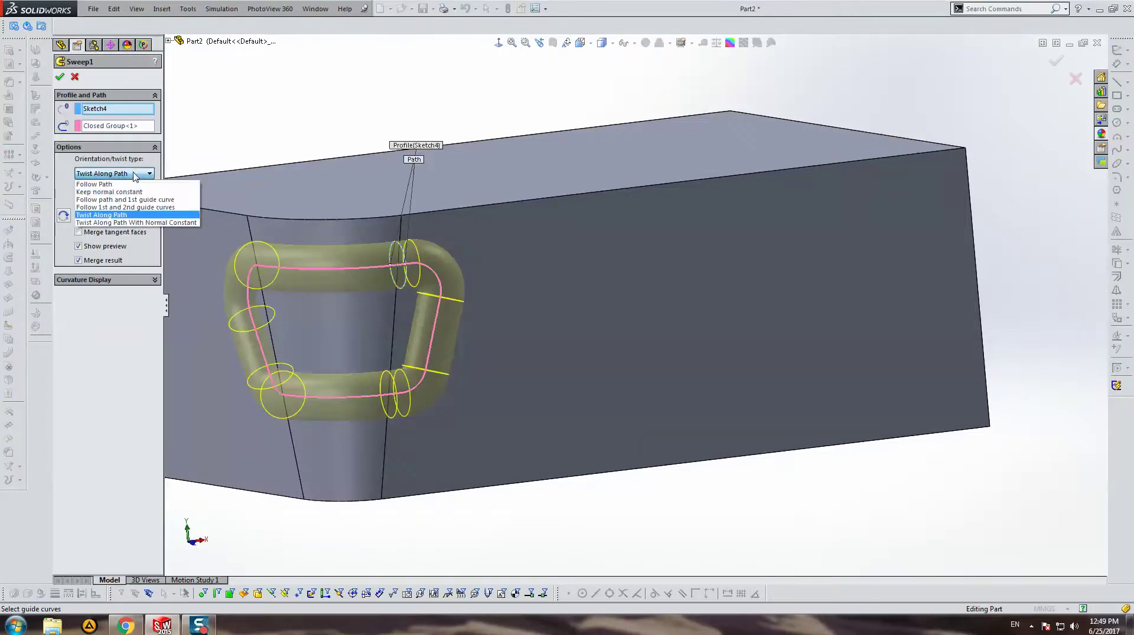
pyautogui.press('Return')
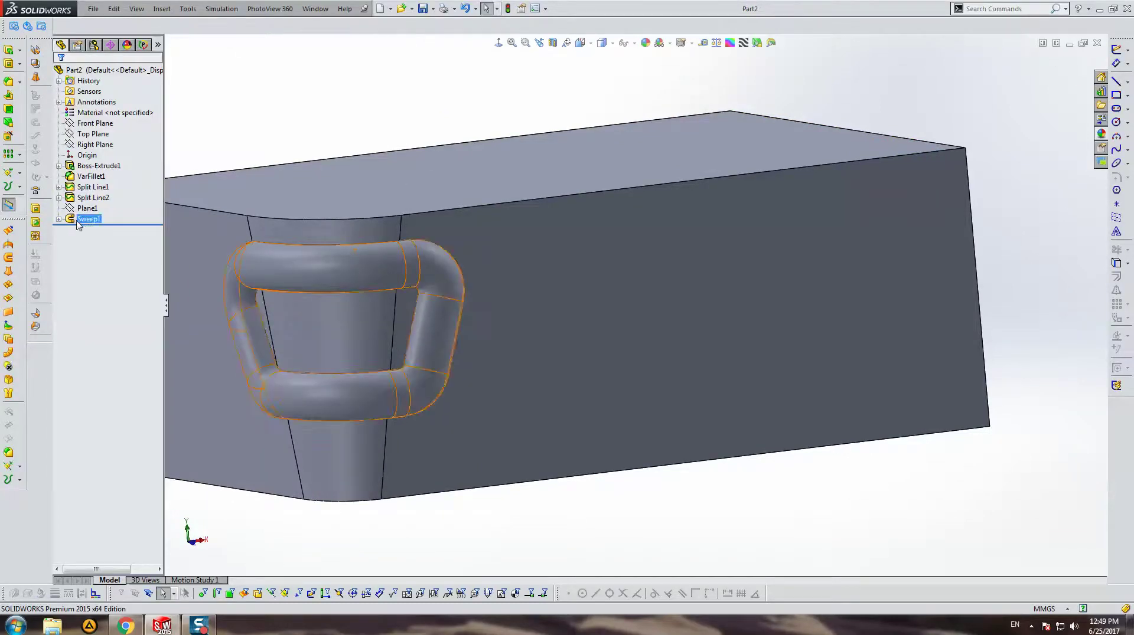
# Change the profile sketch's diameter from 10 to 12 and rebuild the model.
pyautogui.click(59, 219)
pyautogui.click(99, 229)
pyautogui.moveTo(472, 265); pyautogui.dragTo(752, 275, button='middle')
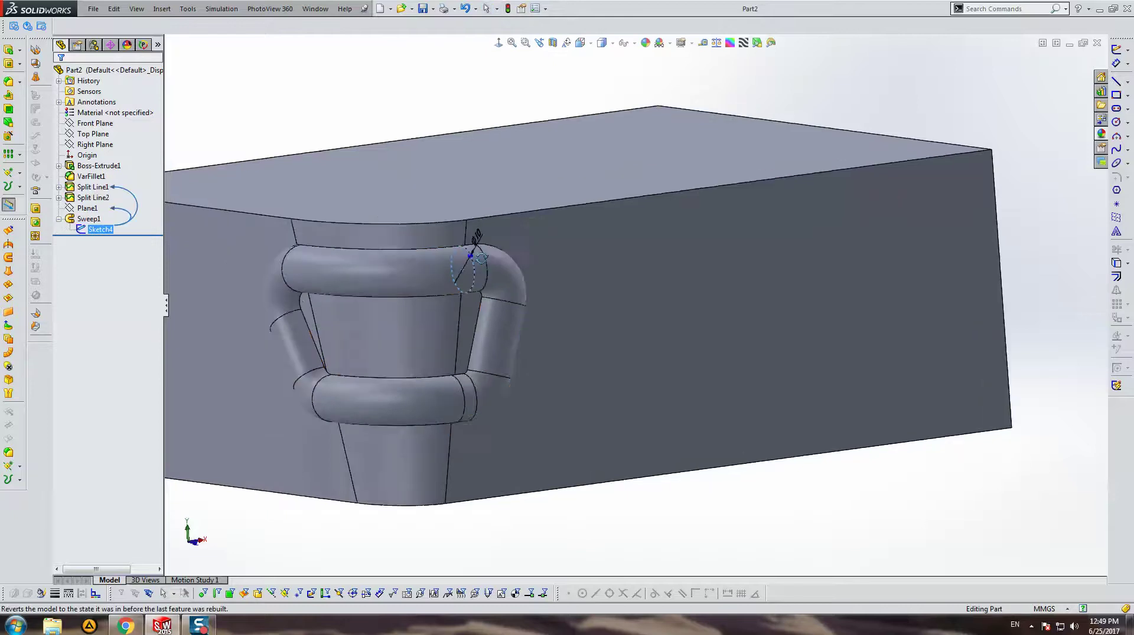
pyautogui.doubleClick(676, 259)
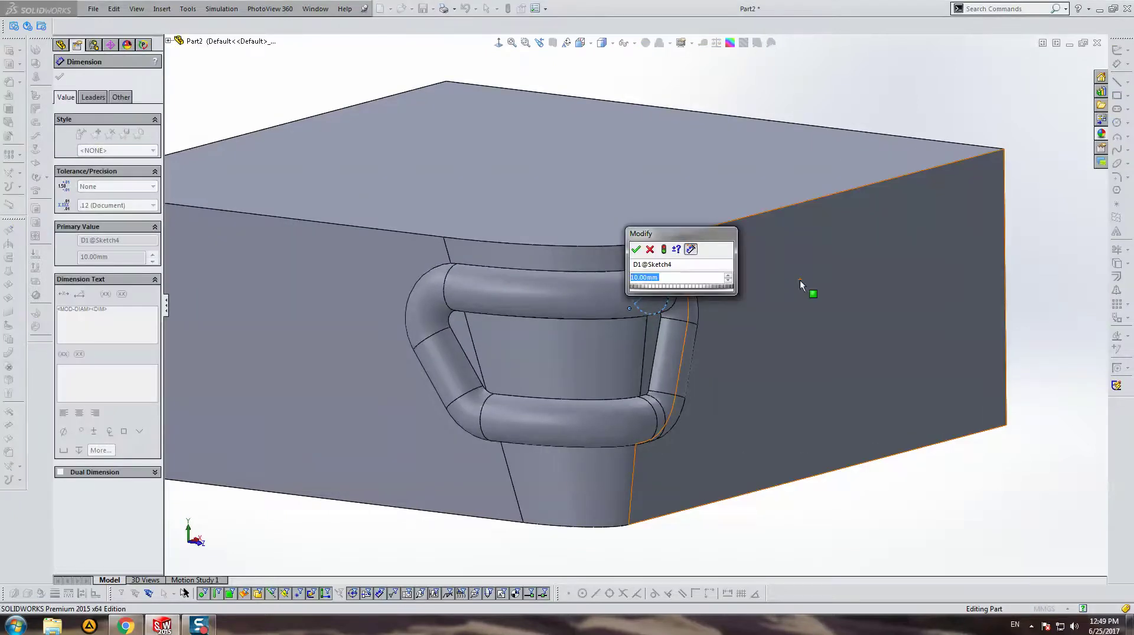
pyautogui.write('12')
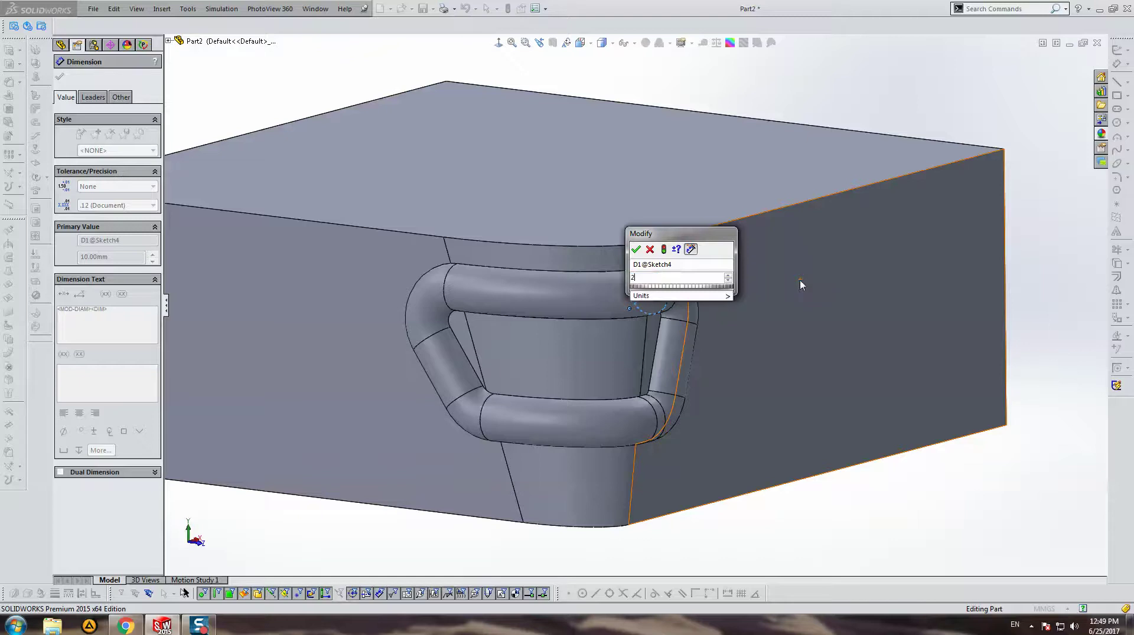
pyautogui.press('Return')
pyautogui.press('Escape')
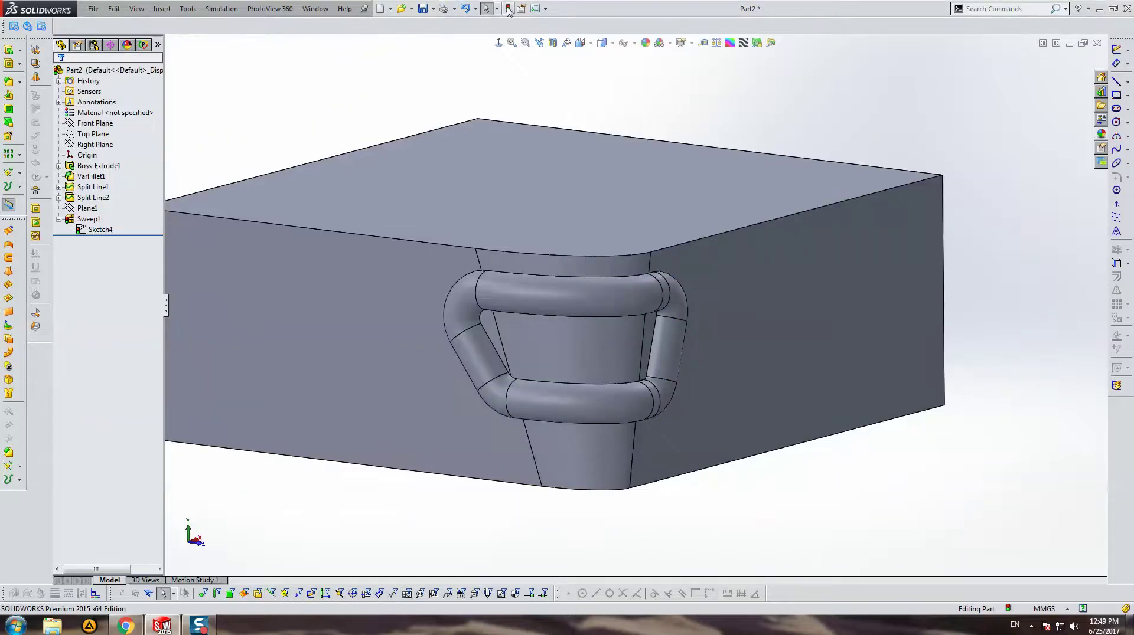
pyautogui.click(507, 8)
# Delete Sweep1 from the FeatureManager tree and confirm.
pyautogui.moveTo(708, 224); pyautogui.dragTo(607, 232, button='middle')
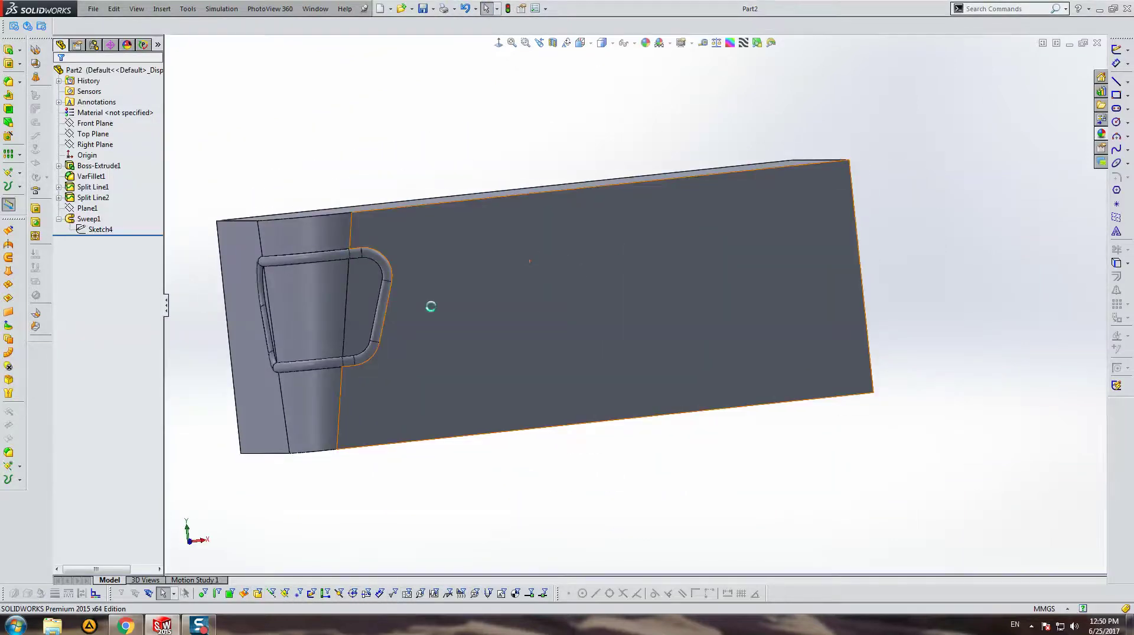
pyautogui.click(70, 219)
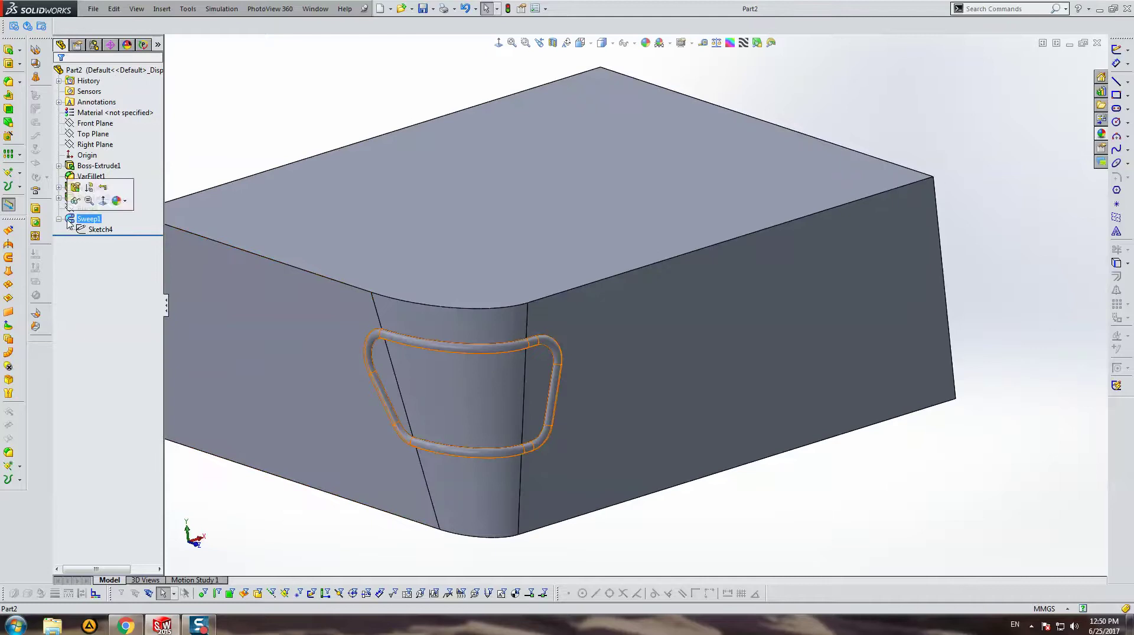
pyautogui.press('Delete')
pyautogui.press('Return')
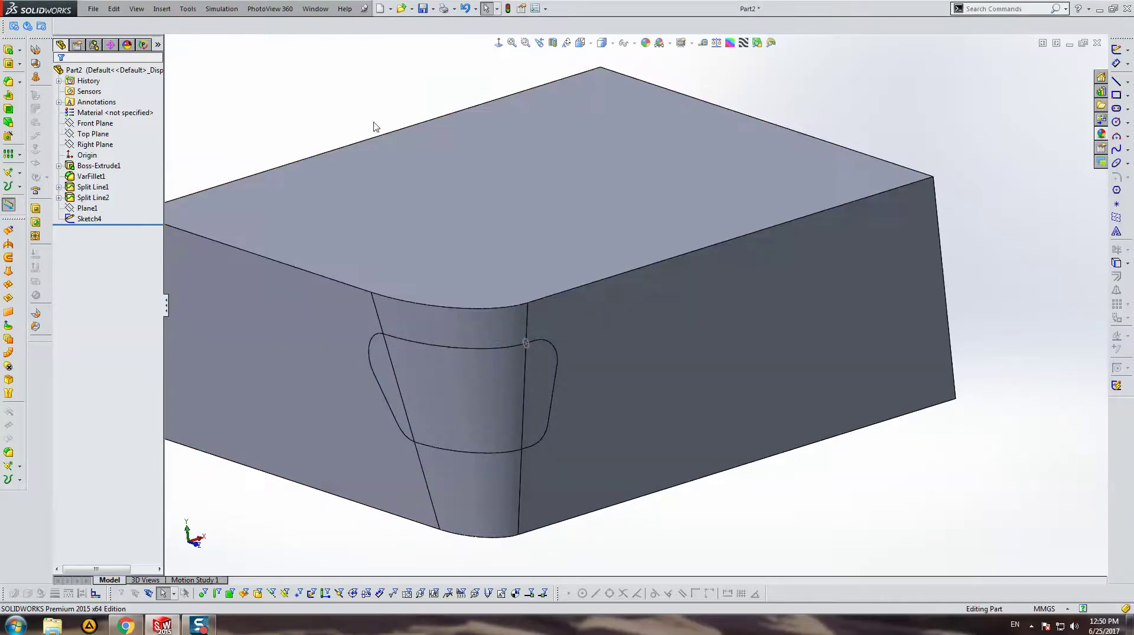
# Start a swept cut with the circular Sketch4 as the profile.
pyautogui.click(21, 64)
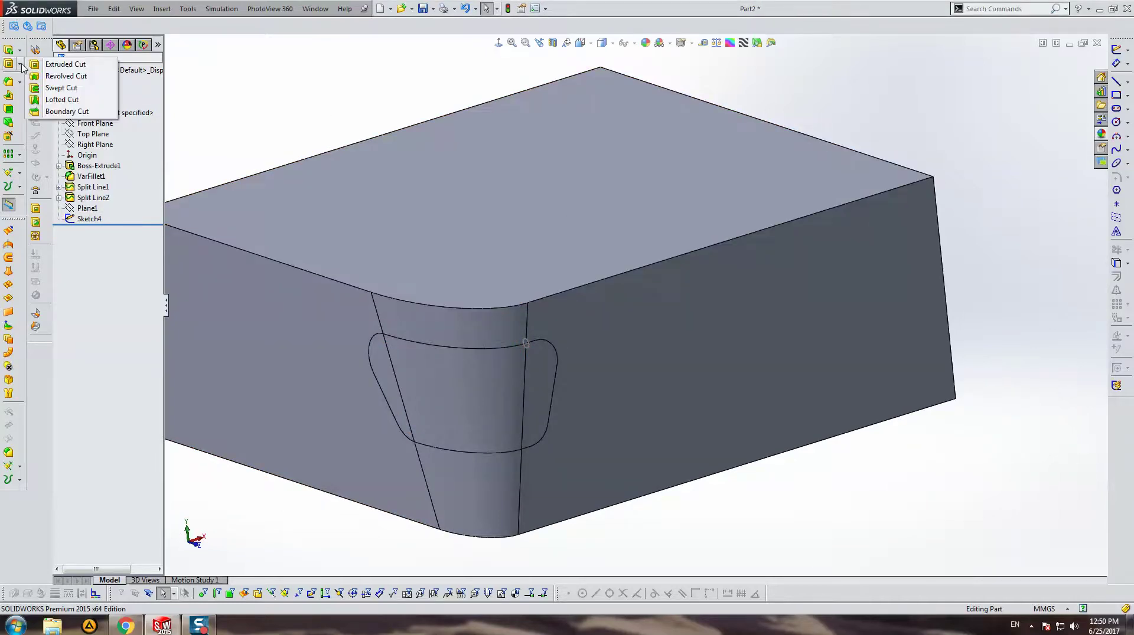
pyautogui.click(61, 87)
pyautogui.scroll(-4, 504, 315)
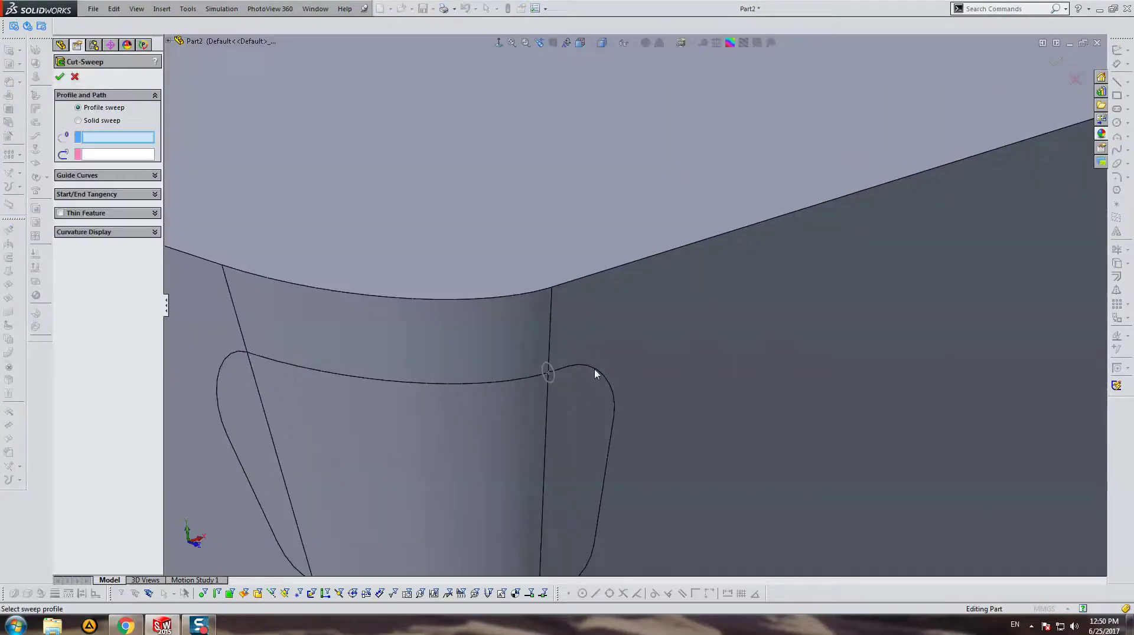
pyautogui.click(548, 371)
# Pick the recess outline edges as a closed-group sweep path.
pyautogui.rightClick(451, 345)
pyautogui.click(494, 372)
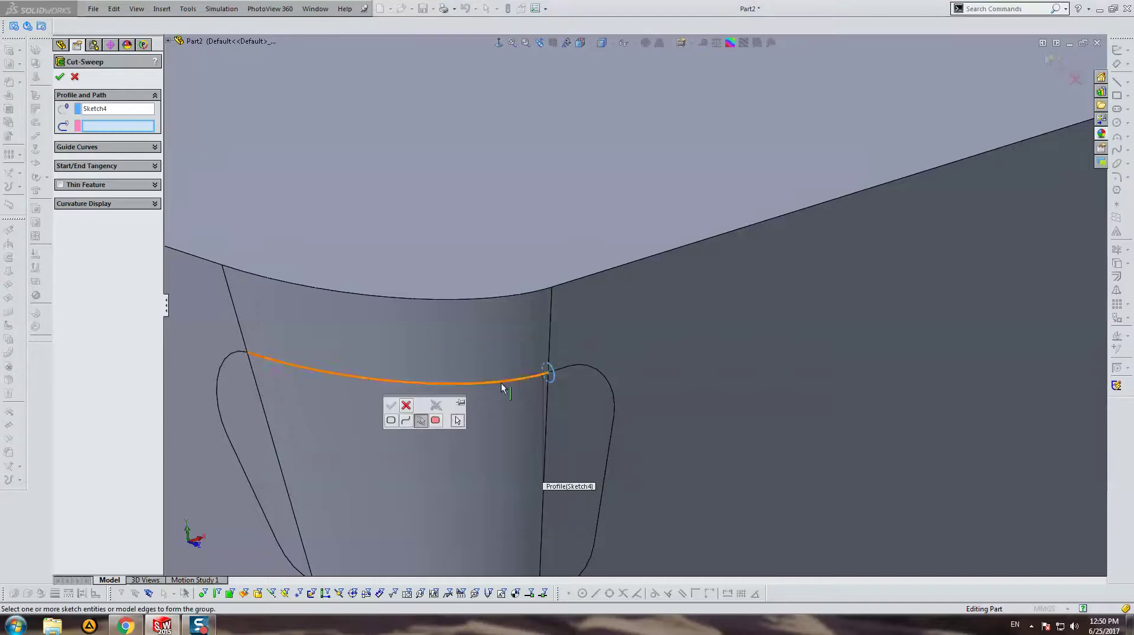
pyautogui.click(501, 384)
pyautogui.click(234, 382)
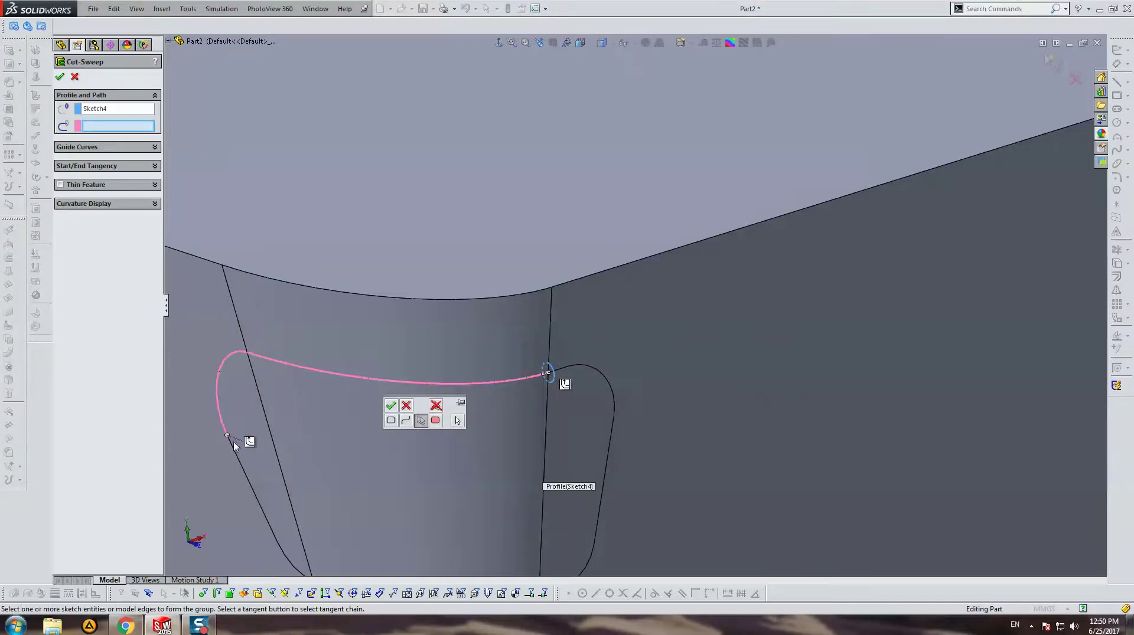
pyautogui.click(233, 447)
pyautogui.keyDown('ctrl'); pyautogui.moveTo(344, 520); pyautogui.dragTo(318, 355, button='middle'); pyautogui.keyUp('ctrl')
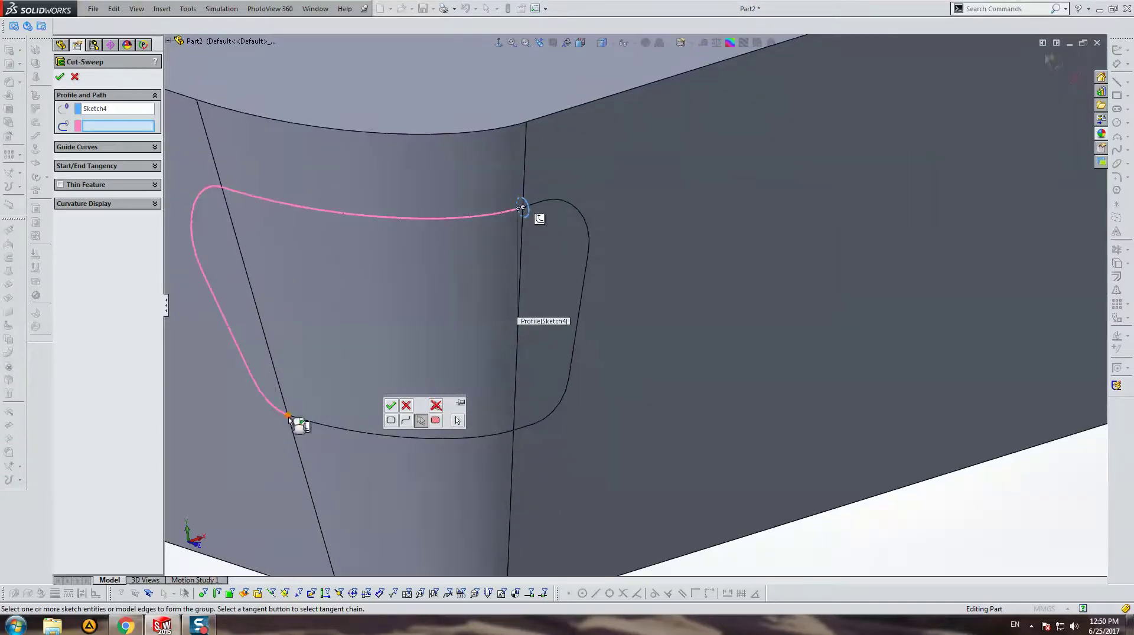
pyautogui.click(306, 425)
pyautogui.moveTo(513, 450)
pyautogui.keyDown('ctrl'); pyautogui.mouseDown(button='middle')
pyautogui.moveTo(420, 441)
pyautogui.moveTo(480, 317)
pyautogui.mouseUp(button='middle'); pyautogui.keyUp('ctrl')
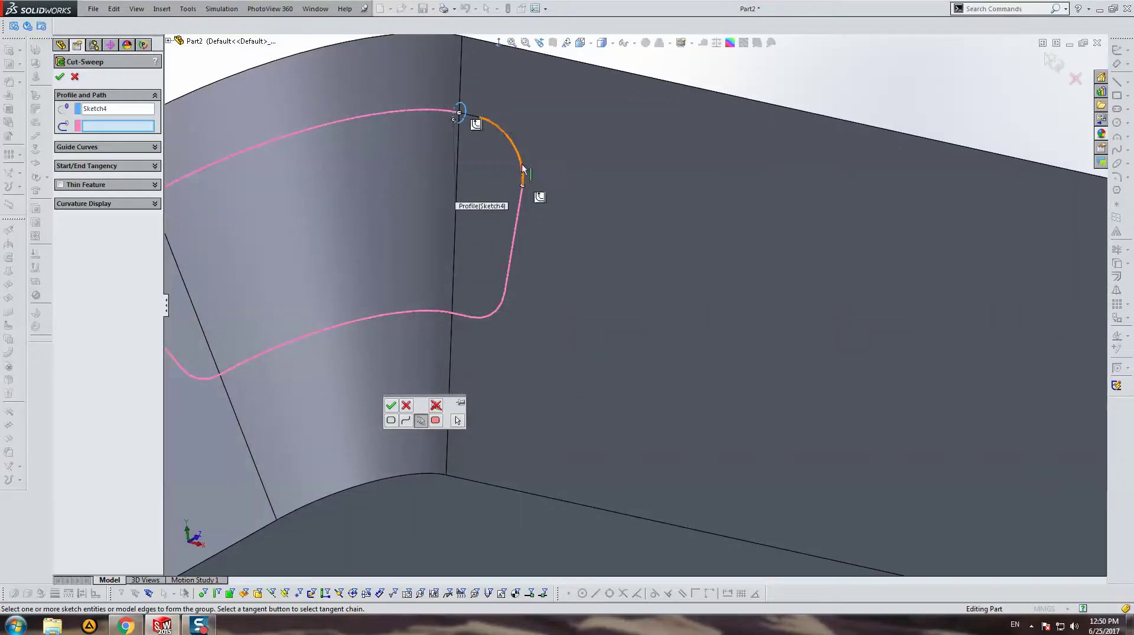
pyautogui.click(472, 119)
pyautogui.click(390, 406)
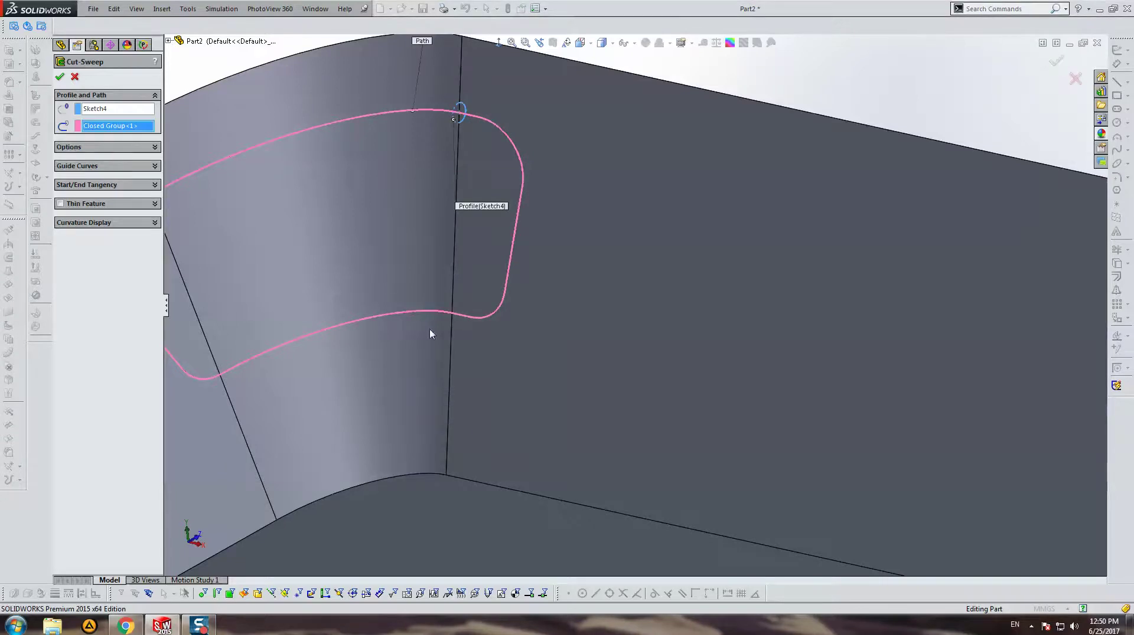
# Set profile orientation to Twist Along Path and accept the swept cut.
pyautogui.click(117, 147)
pyautogui.click(110, 174)
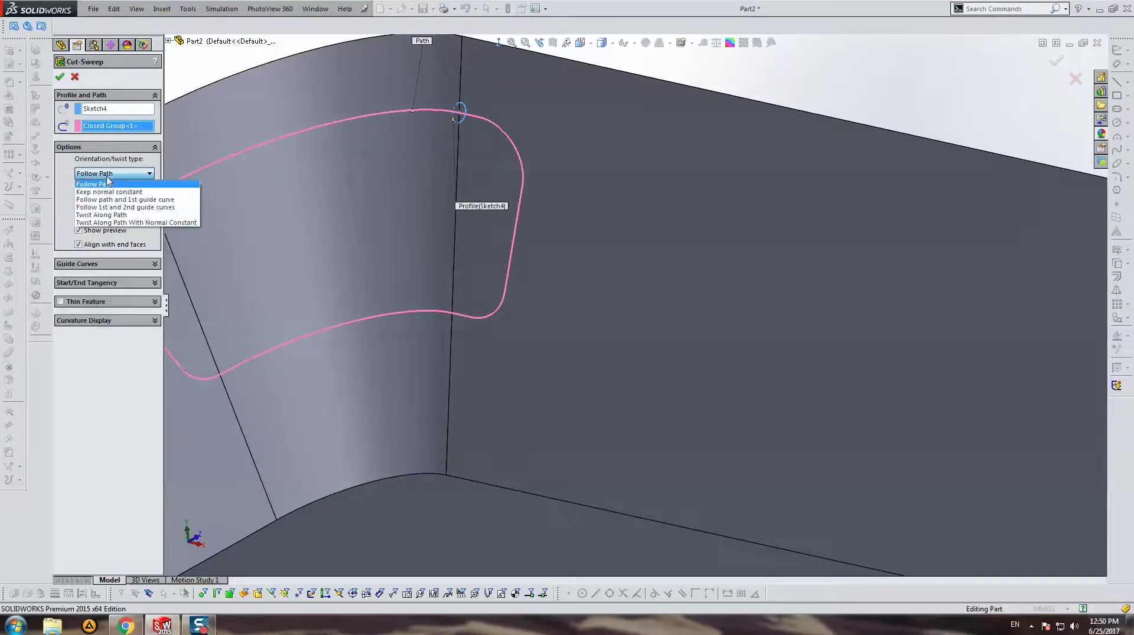
pyautogui.click(110, 215)
pyautogui.moveTo(429, 195)
pyautogui.mouseDown(button='middle')
pyautogui.moveTo(327, 254)
pyautogui.moveTo(313, 248)
pyautogui.mouseUp(button='middle')
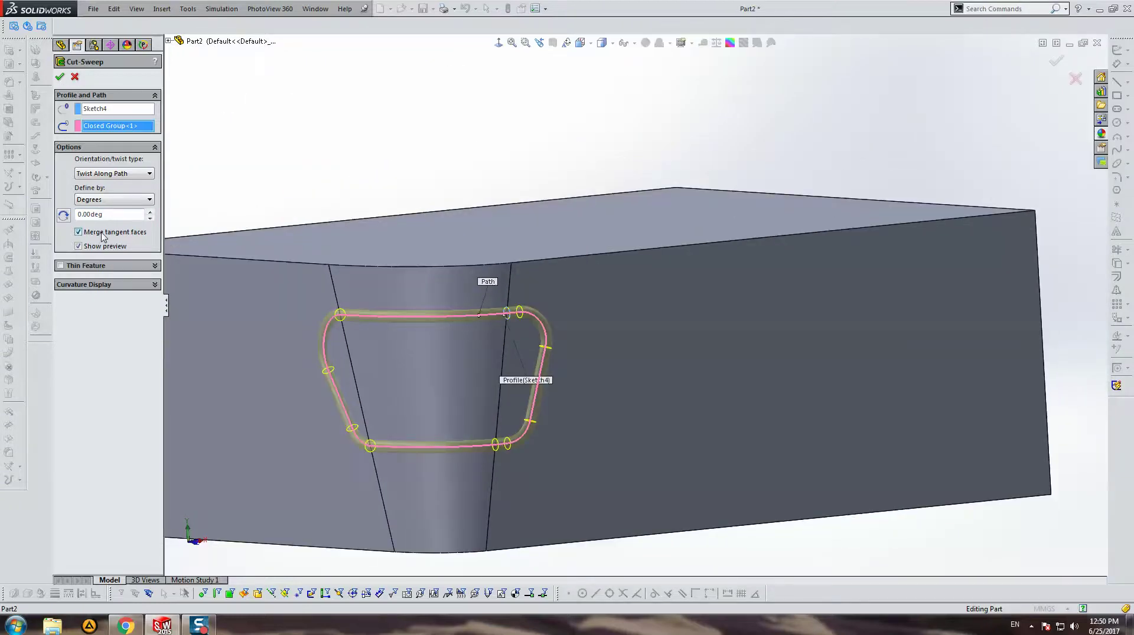
pyautogui.press('Return')
pyautogui.moveTo(336, 248)
pyautogui.mouseDown(button='middle')
pyautogui.moveTo(463, 349)
pyautogui.moveTo(555, 330)
pyautogui.moveTo(470, 300)
pyautogui.moveTo(474, 164)
pyautogui.moveTo(554, 438)
pyautogui.moveTo(451, 265)
pyautogui.mouseUp(button='middle')
pyautogui.scroll(-3, 554, 331)
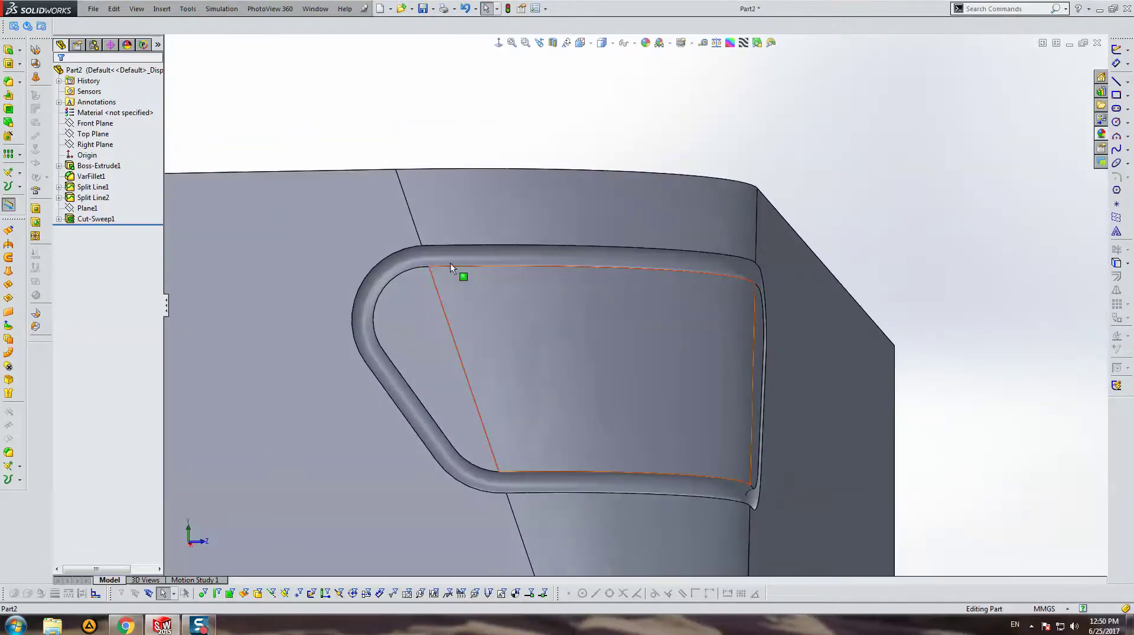
# Reopen Cut-Sweep1 for editing and accept it unchanged, twice.
pyautogui.rightClick(95, 218)
pyautogui.click(94, 194)
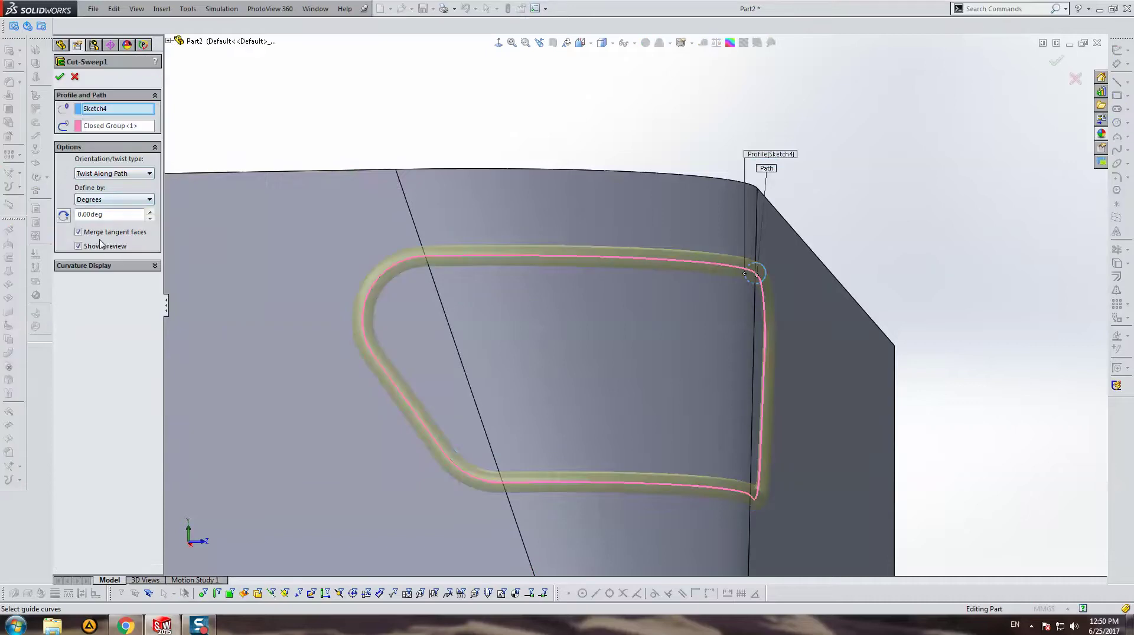
pyautogui.click(60, 78)
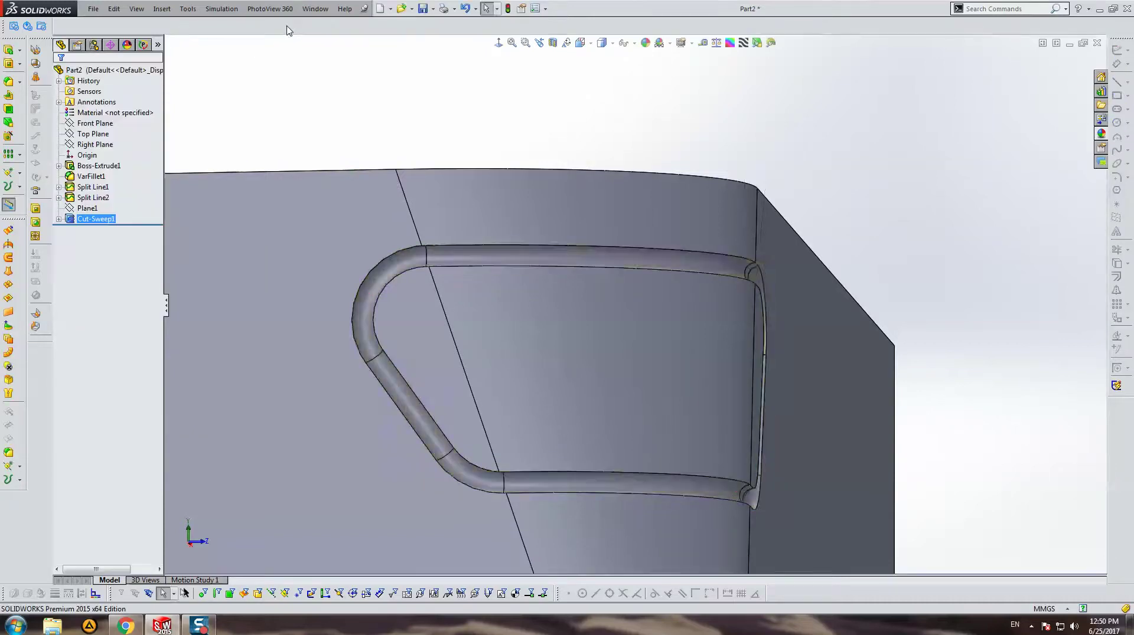
pyautogui.moveTo(469, 225)
pyautogui.mouseDown(button='middle')
pyautogui.moveTo(528, 304)
pyautogui.moveTo(440, 361)
pyautogui.mouseUp(button='middle')
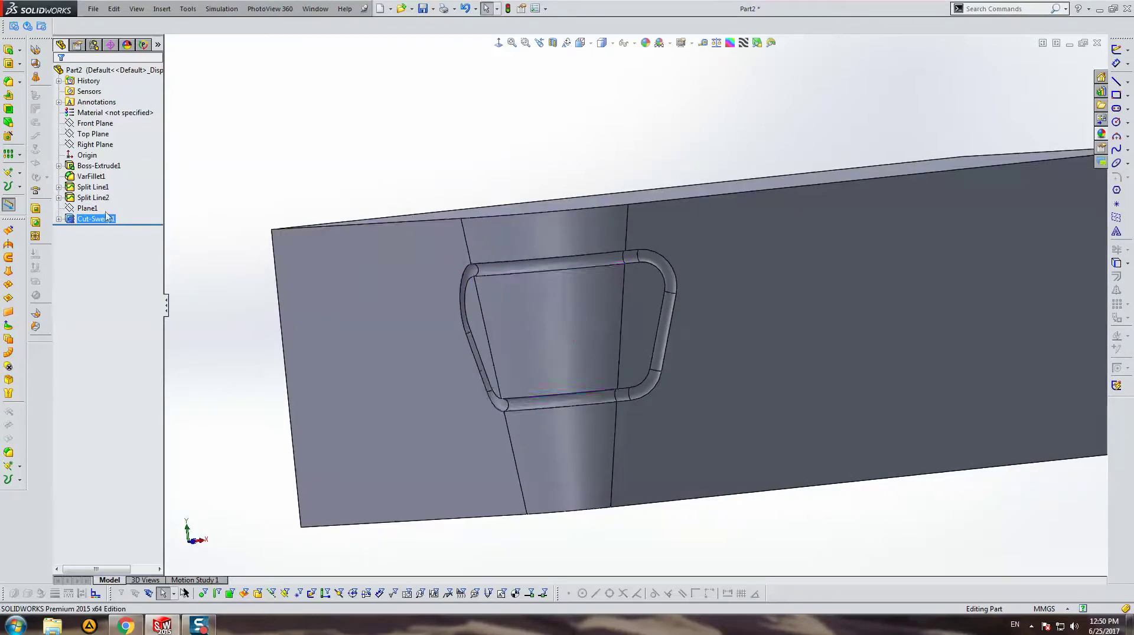
pyautogui.rightClick(100, 220)
pyautogui.click(109, 192)
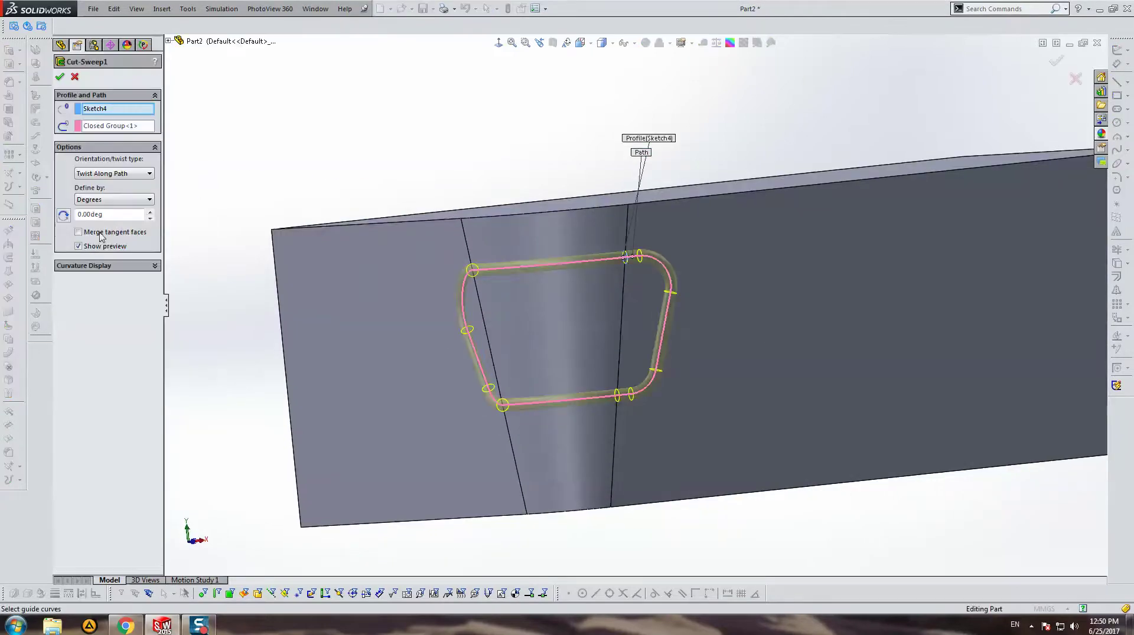
pyautogui.press('Return')
pyautogui.moveTo(650, 271)
pyautogui.mouseDown(button='middle')
pyautogui.moveTo(659, 368)
pyautogui.moveTo(717, 317)
pyautogui.mouseUp(button='middle')
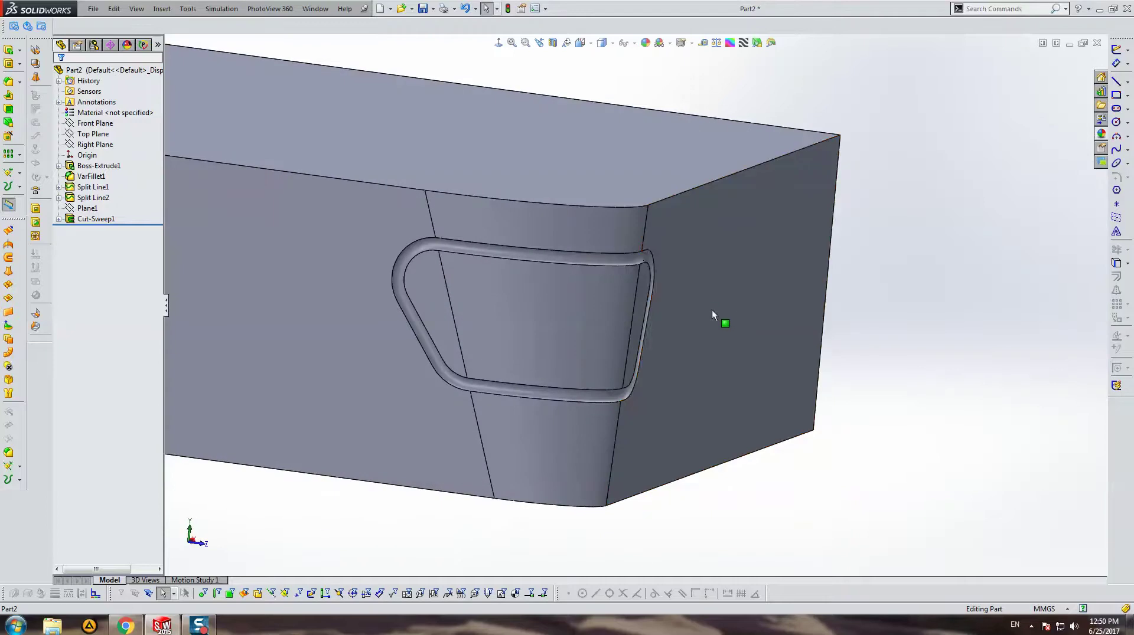
# Delete Plane1 and Cut-Sweep1 from the tree, confirming each, and save.
pyautogui.click(85, 188)
pyautogui.click(96, 210)
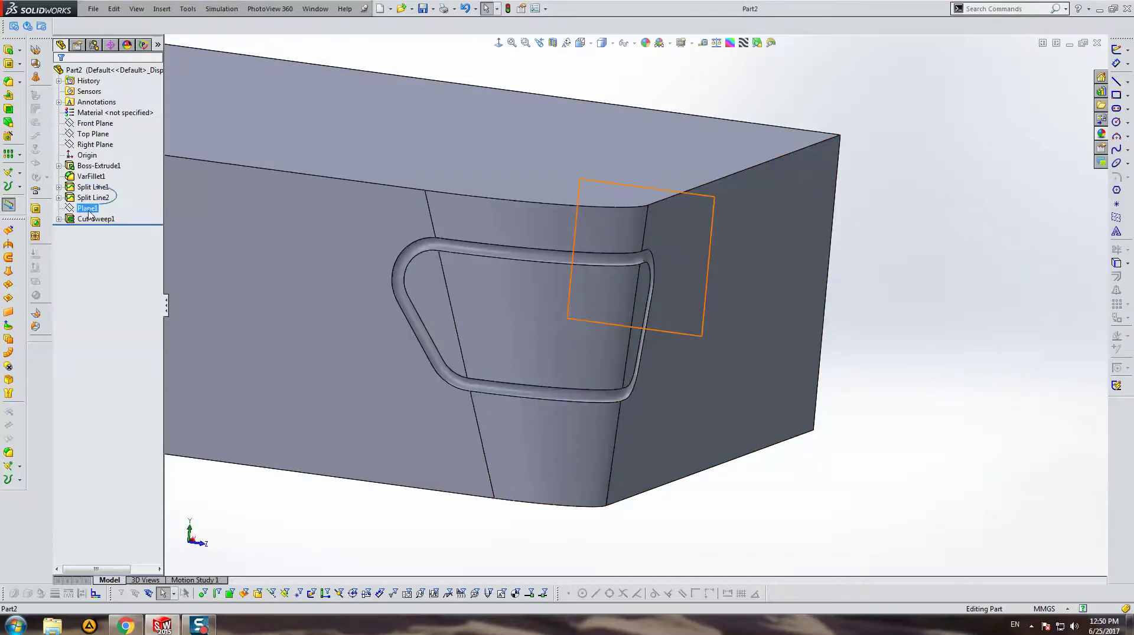
pyautogui.press('Delete')
pyautogui.press('Return')
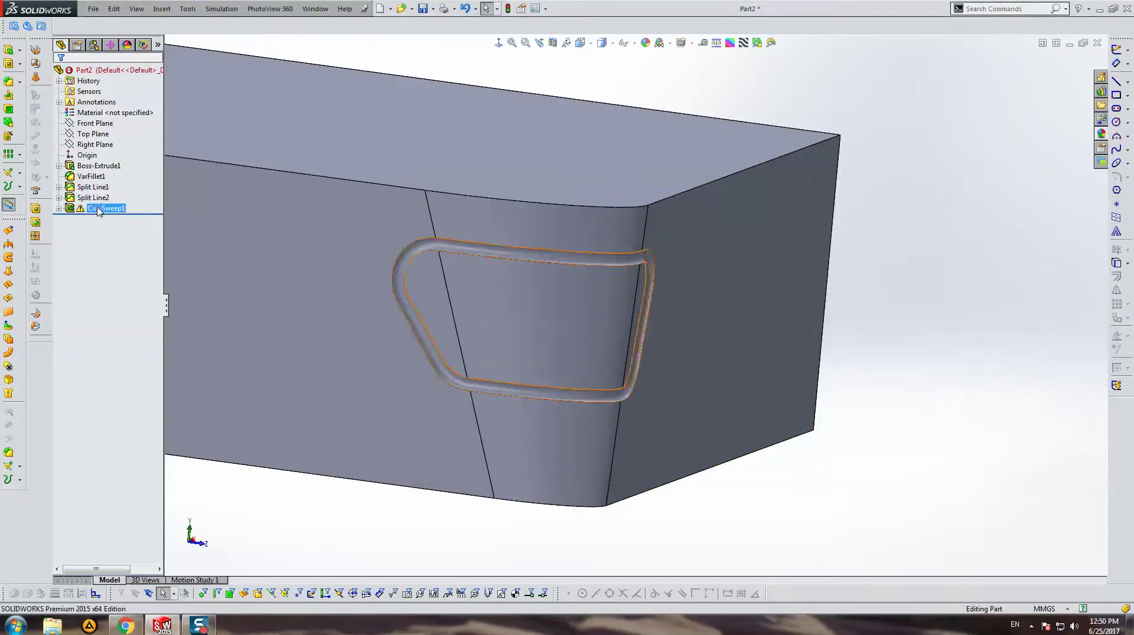
pyautogui.press('Delete')
pyautogui.press('Return')
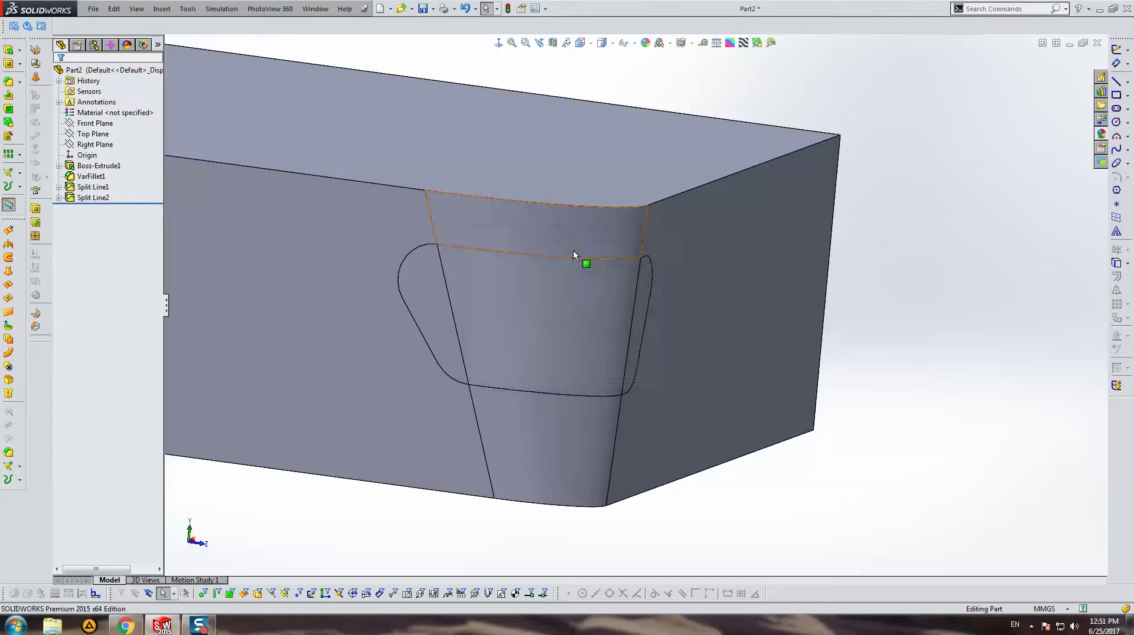
pyautogui.moveTo(573, 255); pyautogui.dragTo(440, 282, button='middle')
pyautogui.hotkey('ctrl', 's')
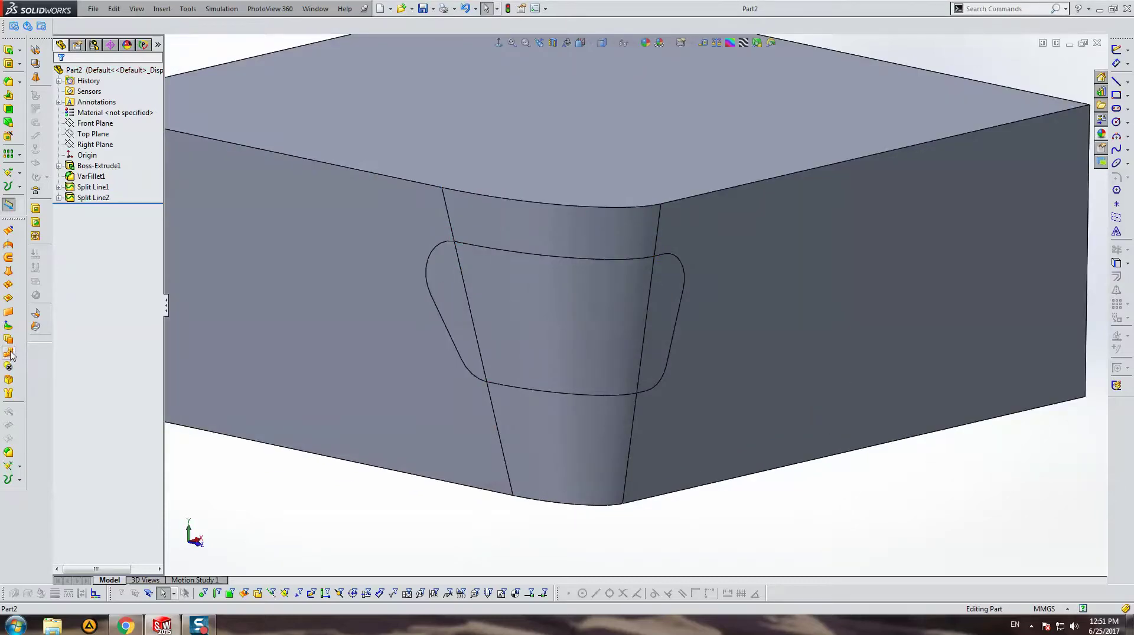
# Knit the three recess faces into a single surface.
pyautogui.click(9, 339)
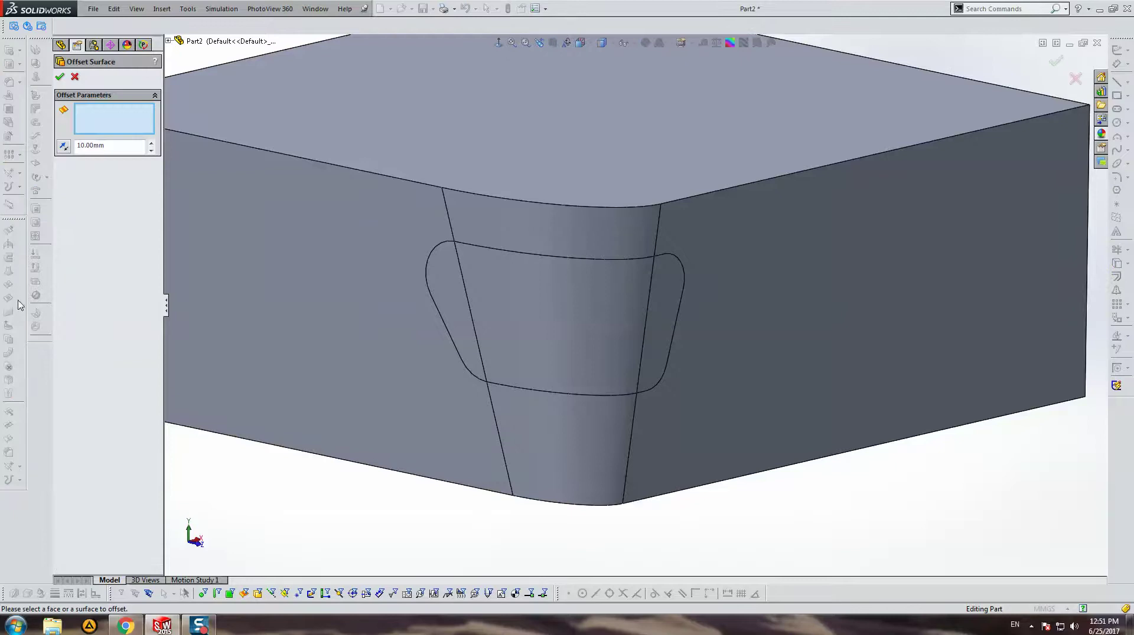
pyautogui.press('Escape')
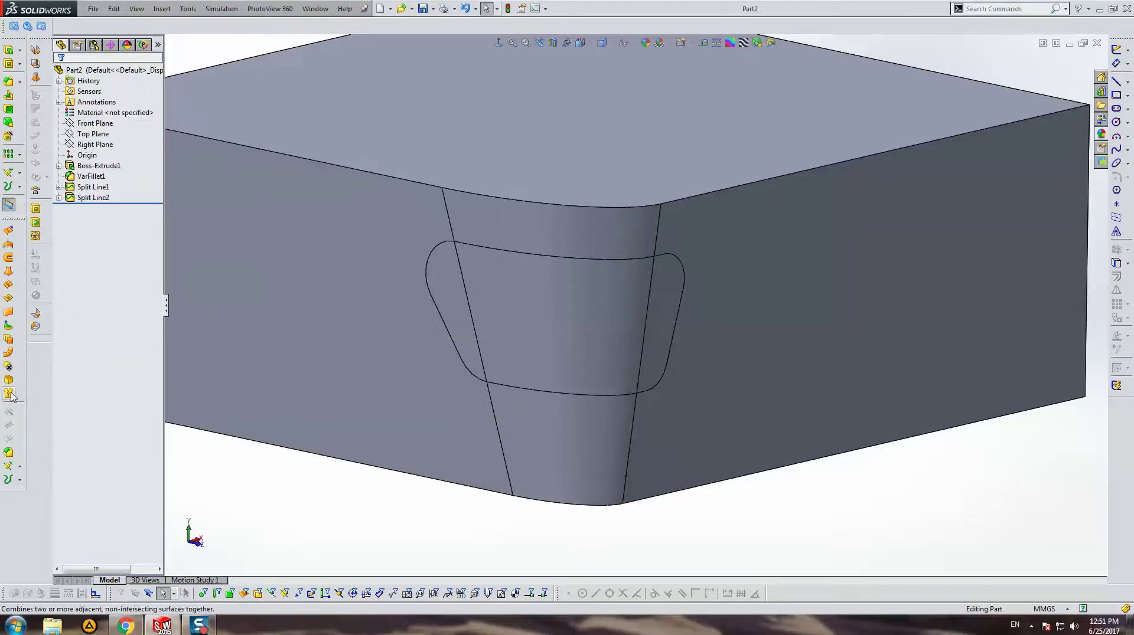
pyautogui.click(9, 394)
pyautogui.click(464, 268)
pyautogui.click(505, 271)
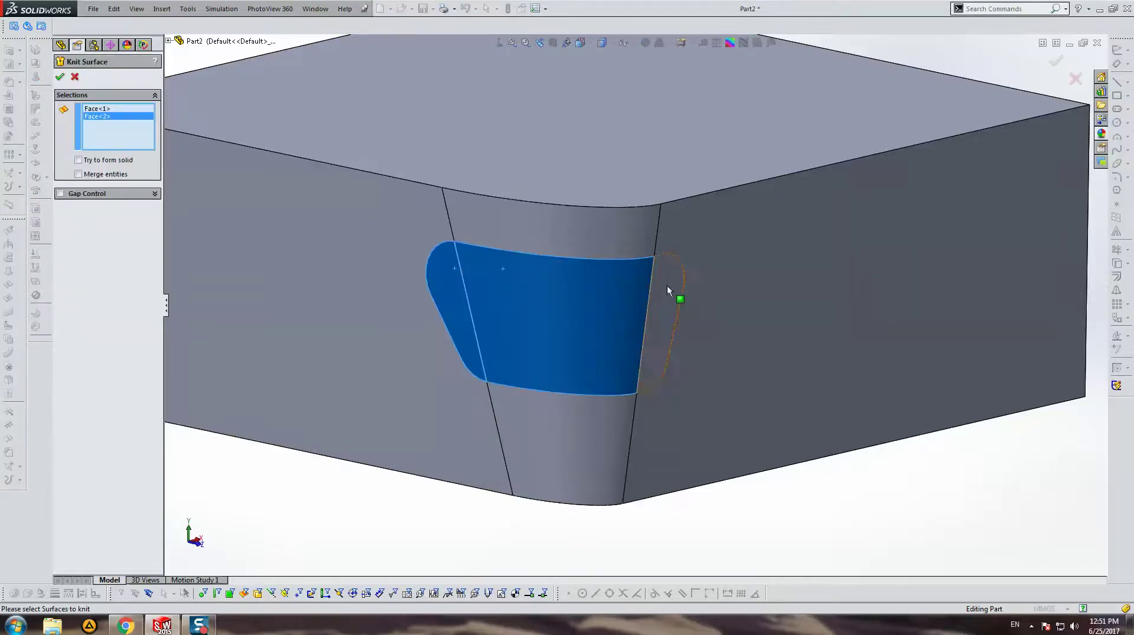
pyautogui.click(664, 282)
pyautogui.press('Return')
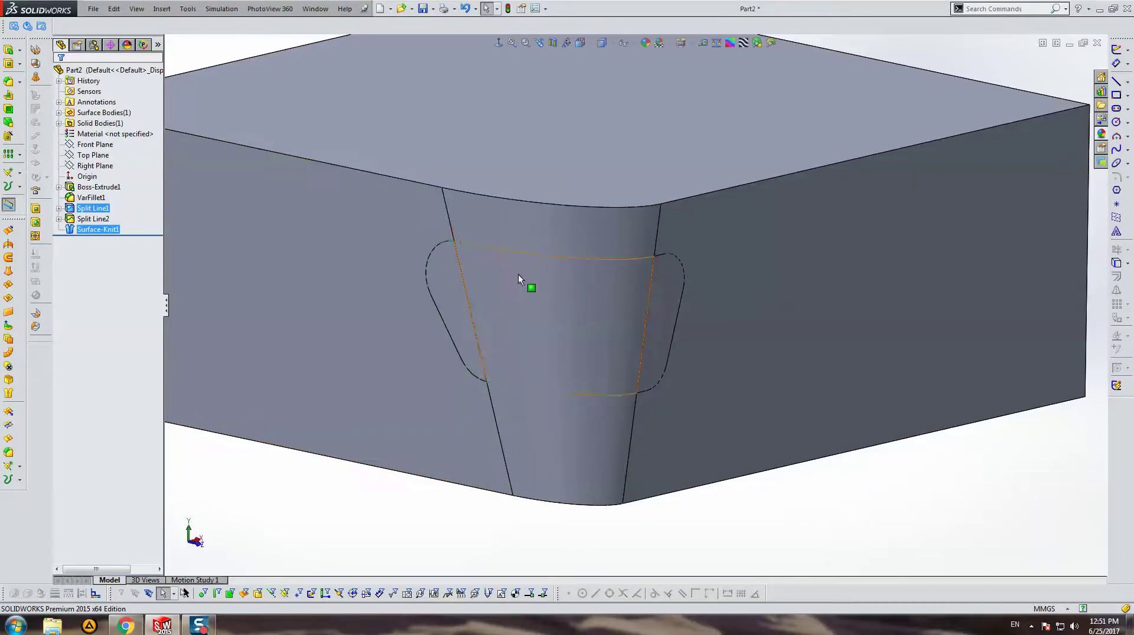
pyautogui.moveTo(512, 204); pyautogui.dragTo(349, 262, button='middle')
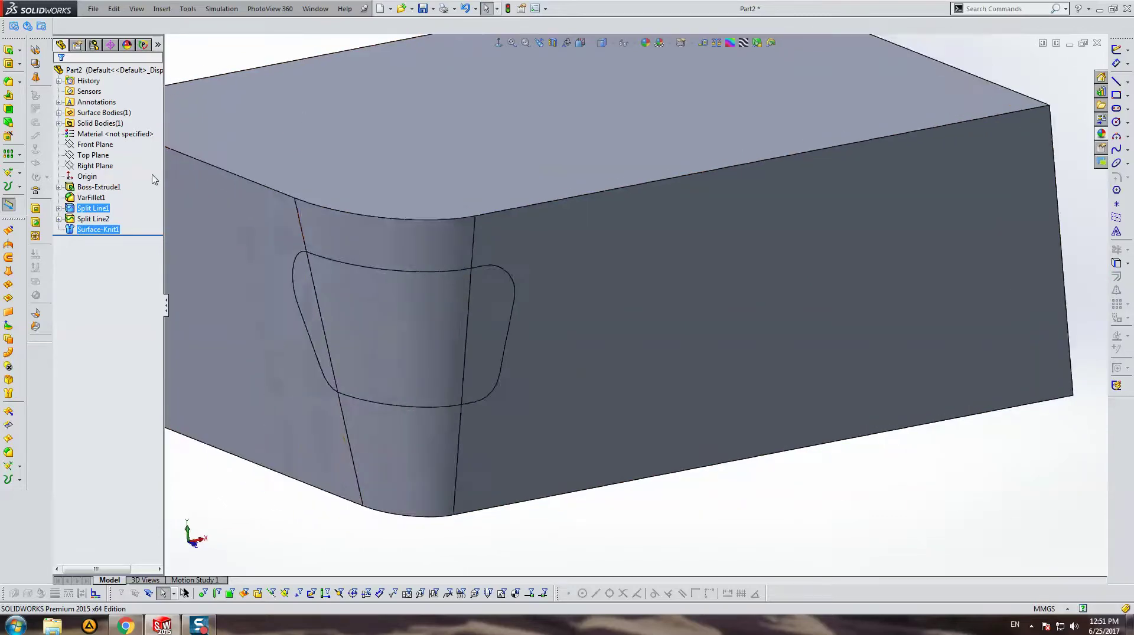
# Offset the three recess faces at distance 0 to create Surface-Offset1.
pyautogui.click(8, 340)
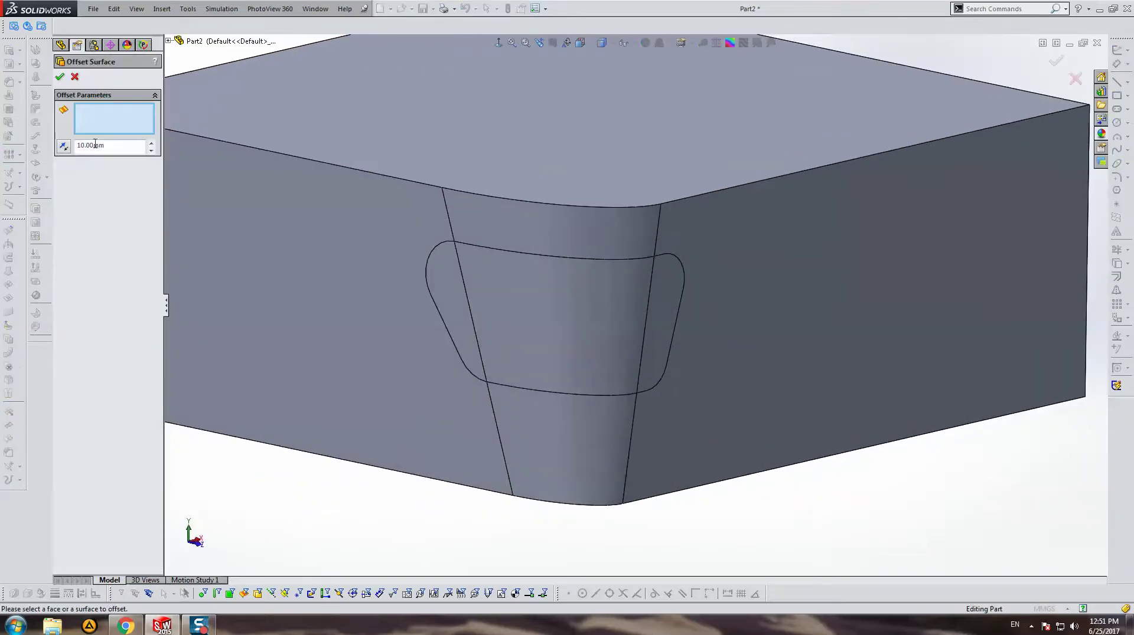
pyautogui.click(444, 276)
pyautogui.click(515, 274)
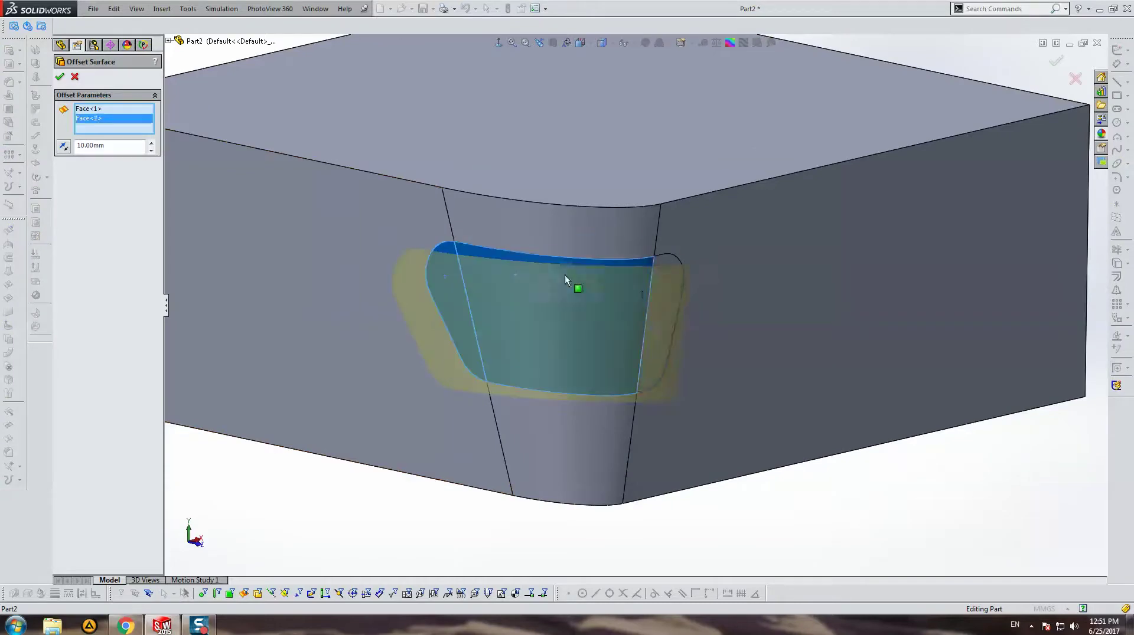
pyautogui.click(671, 287)
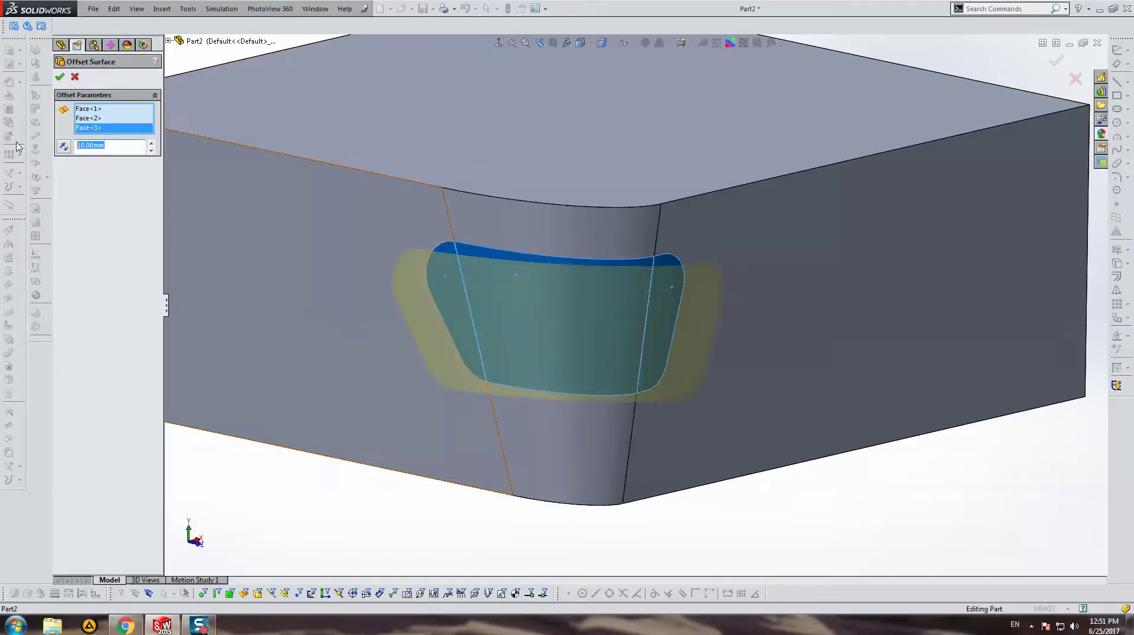
pyautogui.write('0')
pyautogui.press('Return')
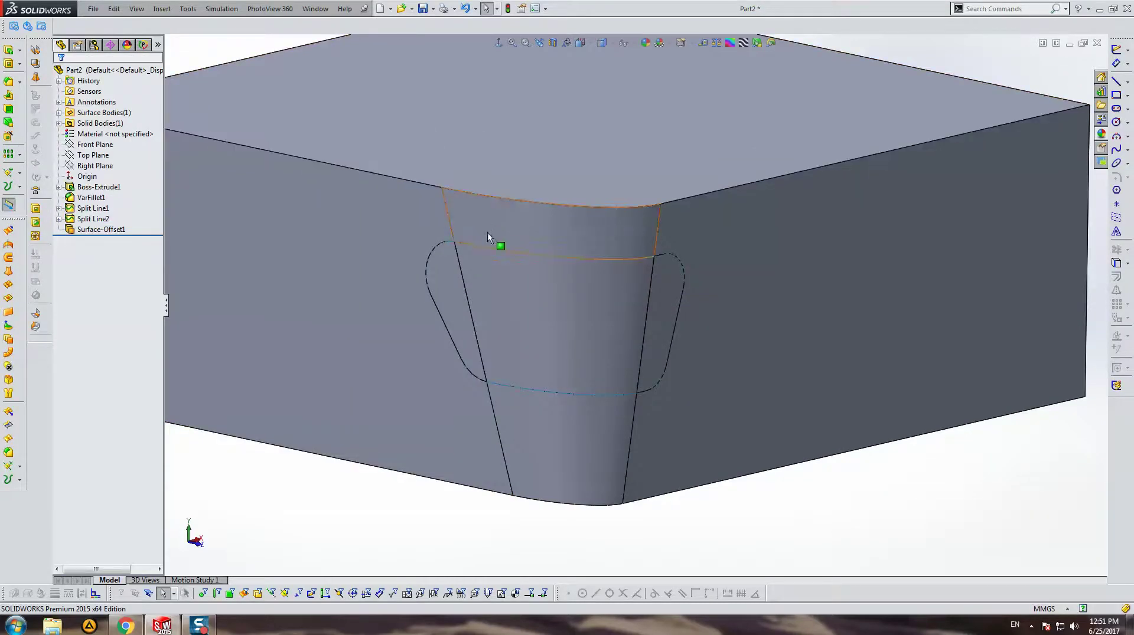
# Hide the solid block body.
pyautogui.rightClick(487, 236)
pyautogui.click(610, 218)
pyautogui.scroll(-3, 567, 230)
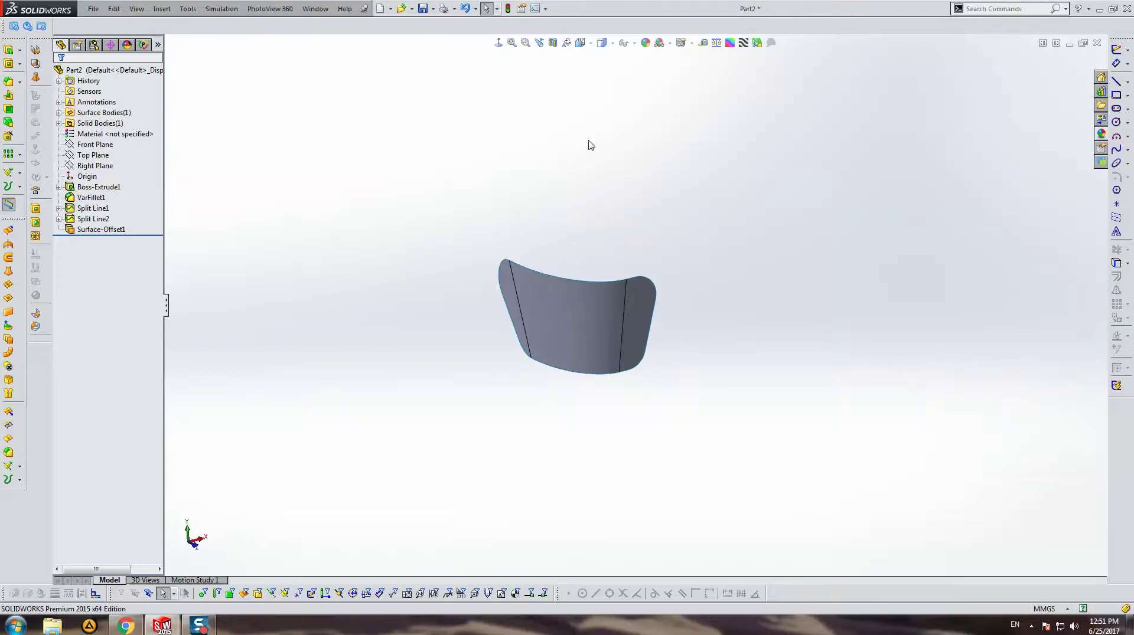
# Thicken Surface-Offset1 by 2 mm into the Thicken1 body.
pyautogui.click(161, 8)
pyautogui.moveTo(186, 23)
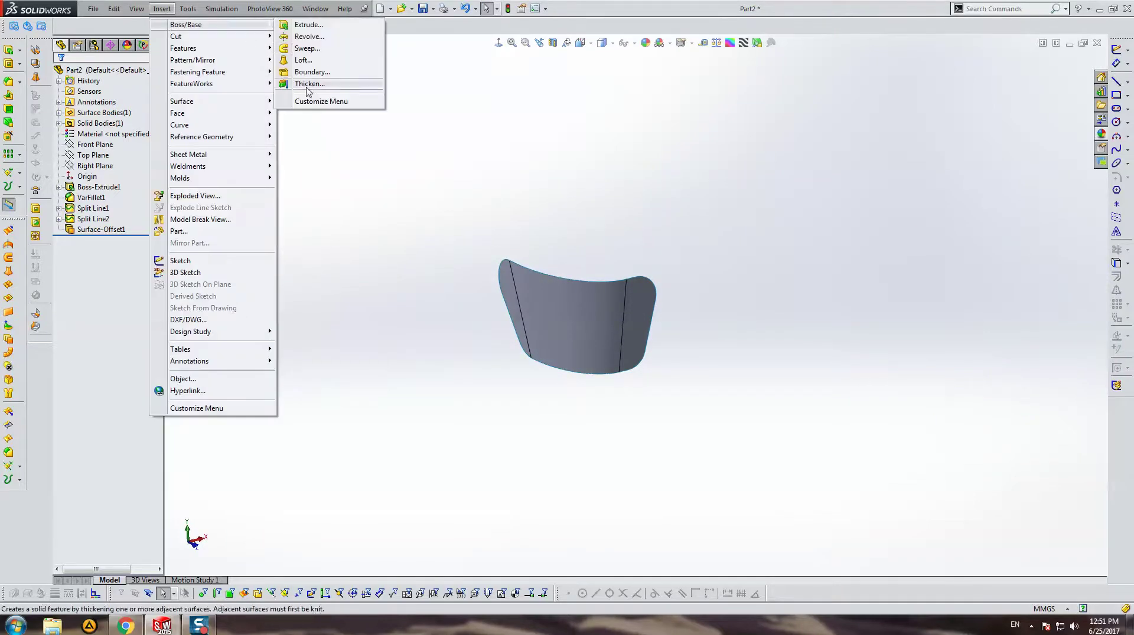
pyautogui.click(331, 83)
pyautogui.click(552, 311)
pyautogui.scroll(-5, 652, 372)
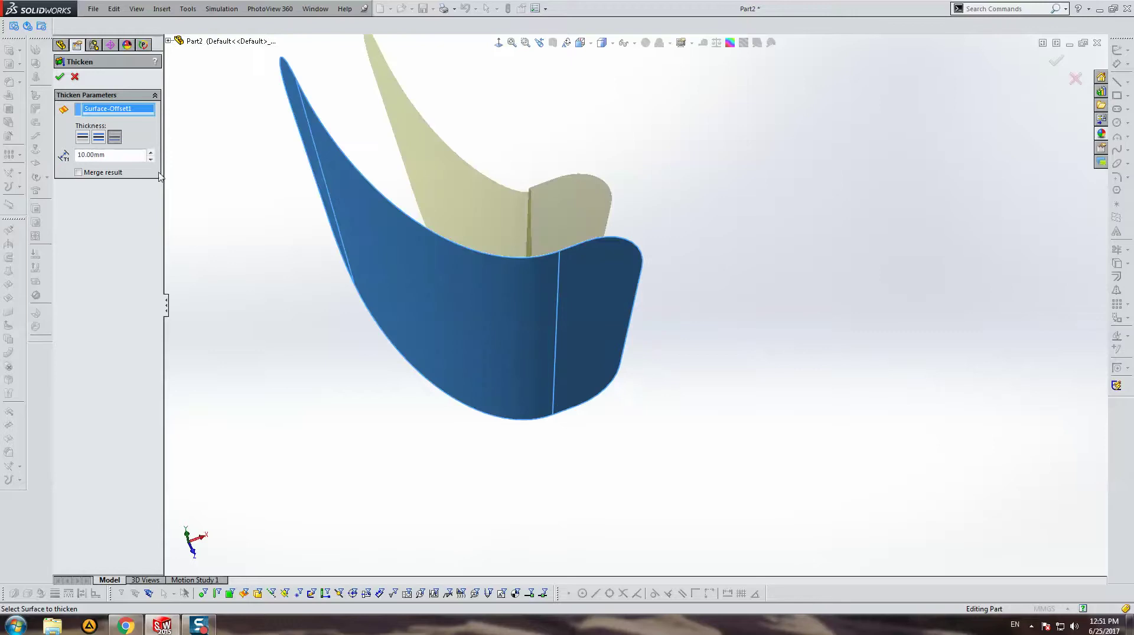
pyautogui.write('2')
pyautogui.press('Return')
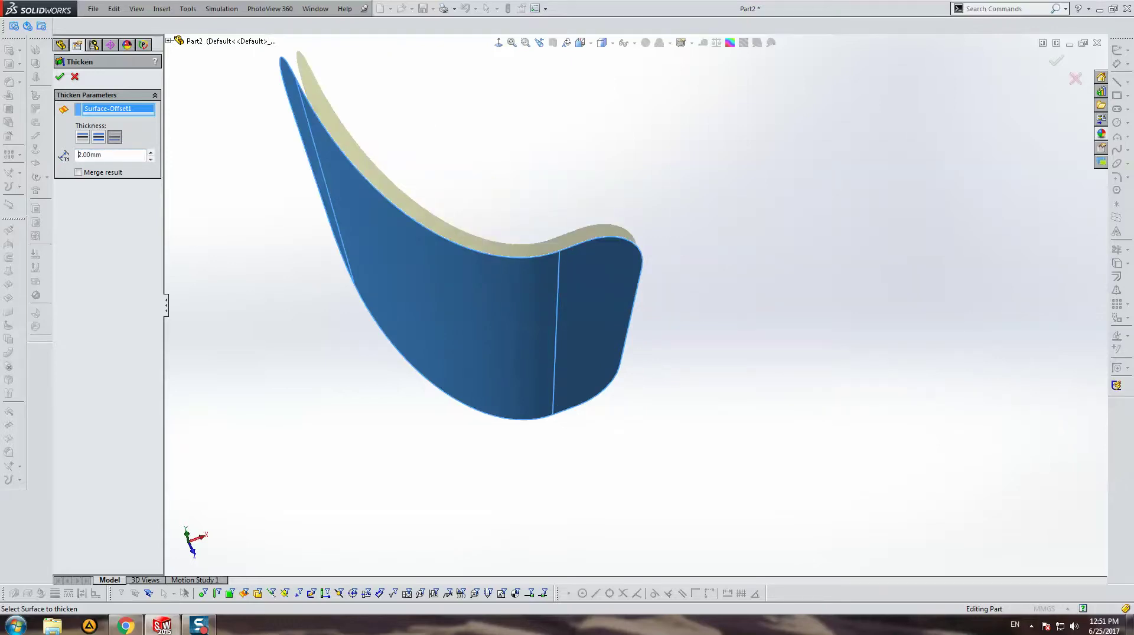
pyautogui.press('Return')
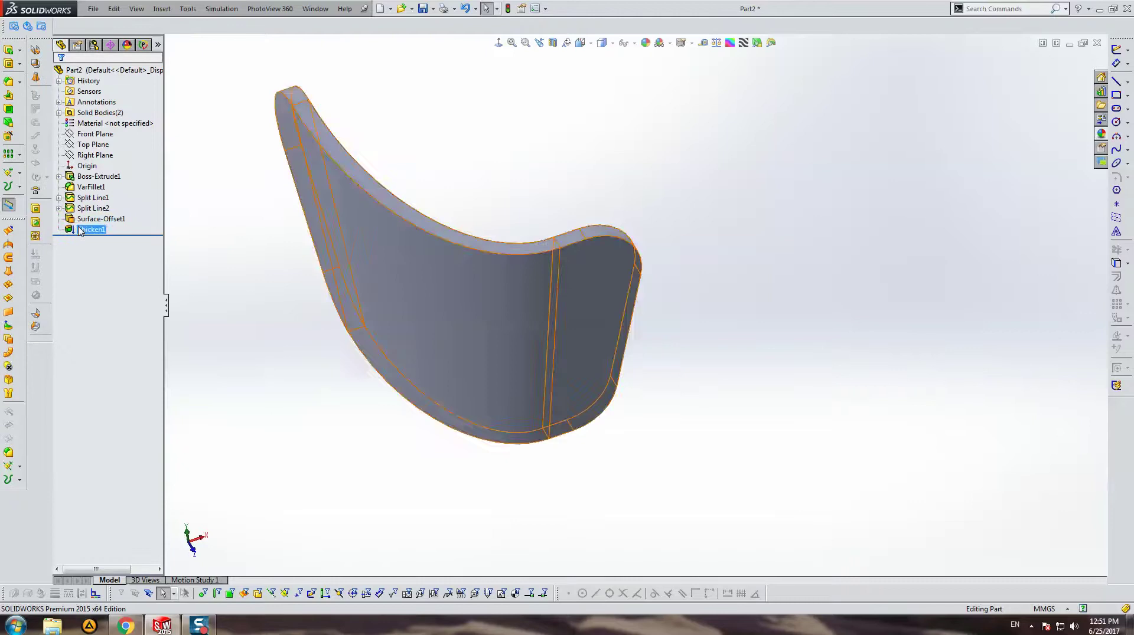
# Edit Thicken1 so the thickness goes to Side 2.
pyautogui.rightClick(81, 230)
pyautogui.click(86, 200)
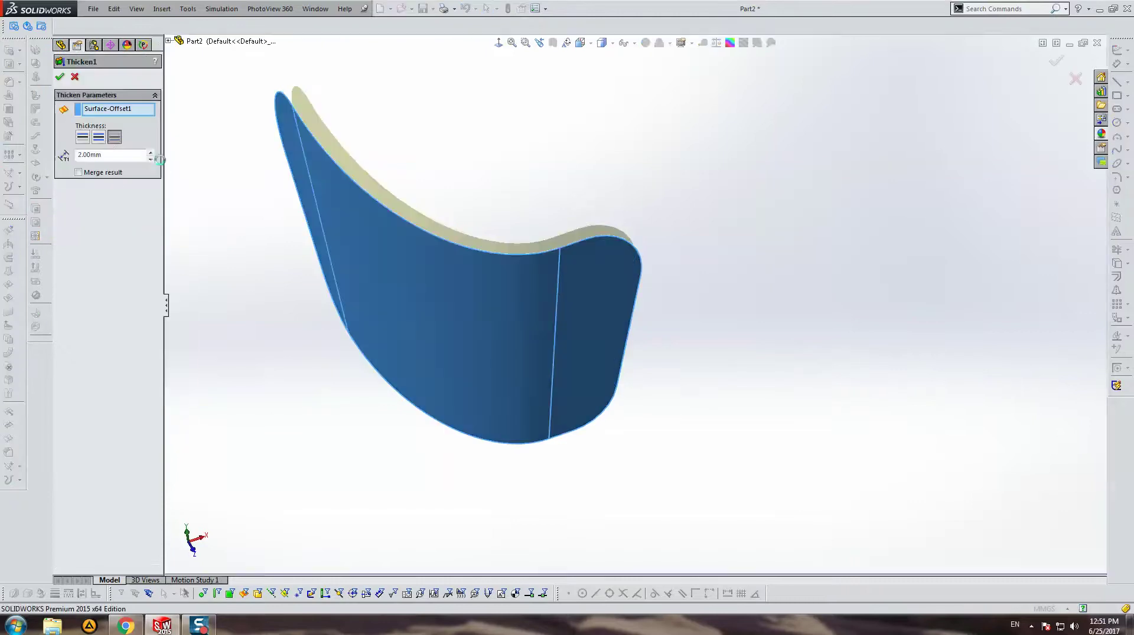
pyautogui.click(82, 139)
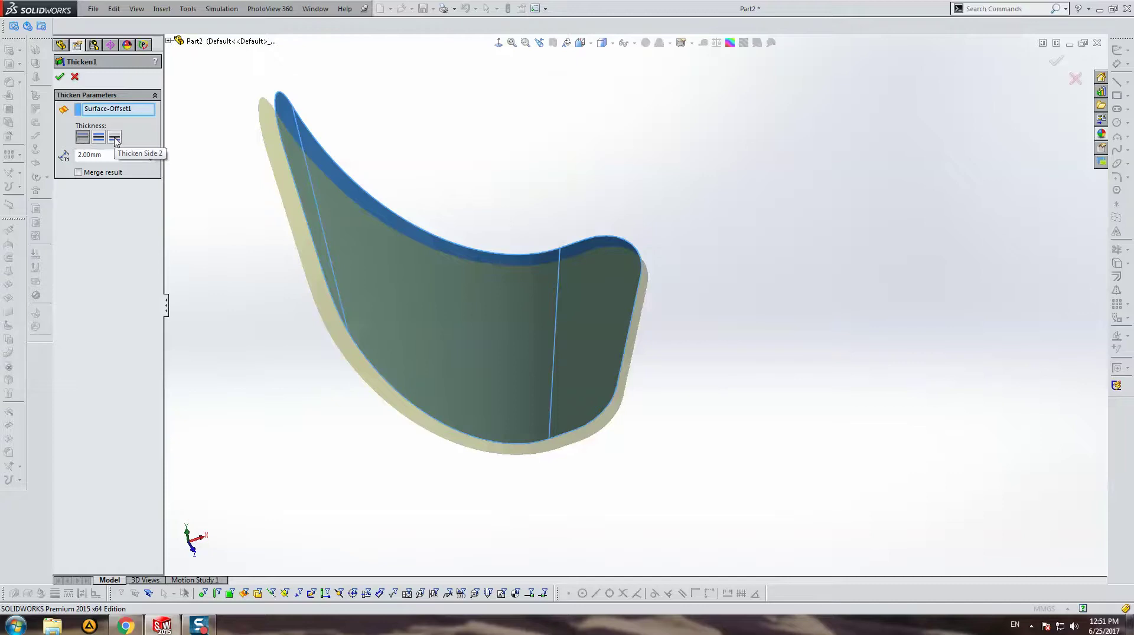
pyautogui.click(115, 140)
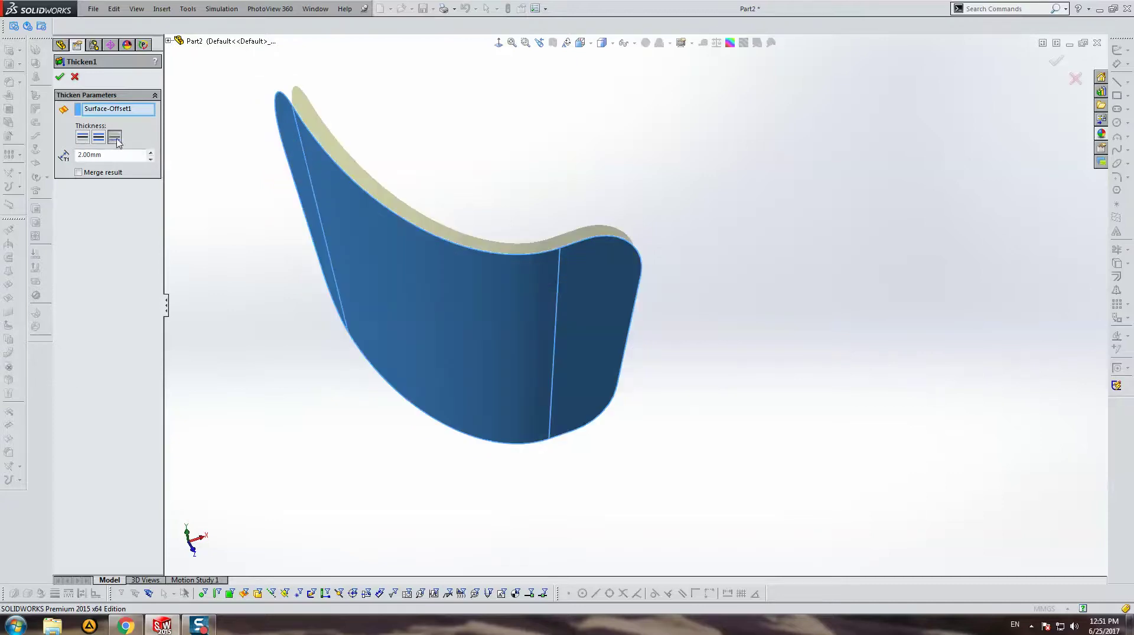
pyautogui.press('Return')
pyautogui.scroll(-3, 218, 89)
pyautogui.moveTo(382, 185); pyautogui.dragTo(166, 230, button='middle')
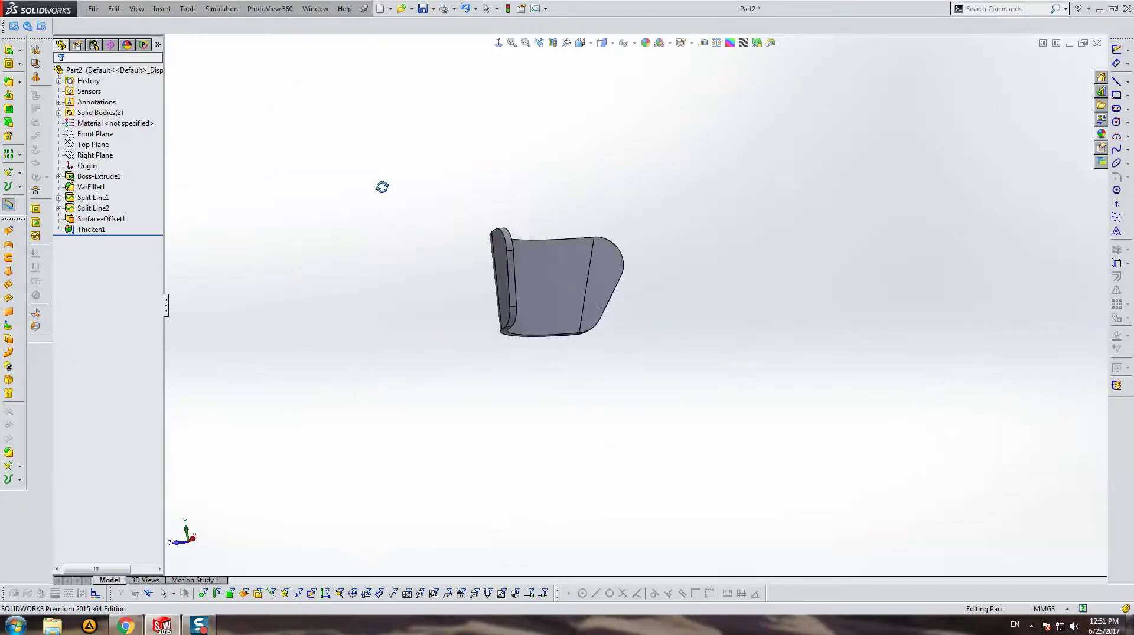
# Show the hidden Split Line2 block body again.
pyautogui.click(59, 113)
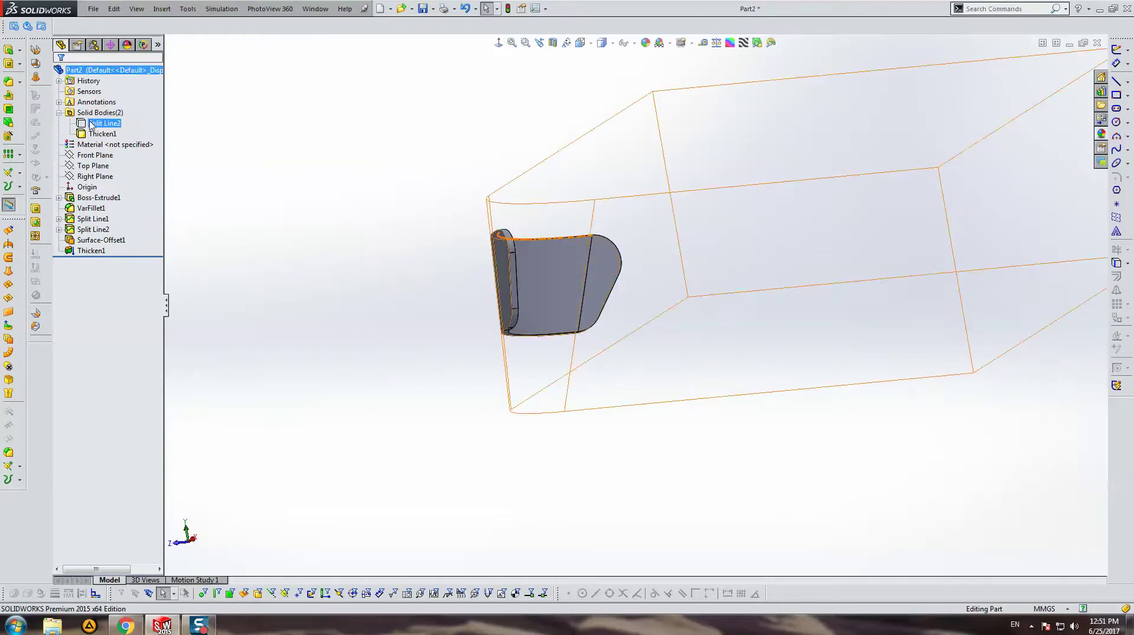
pyautogui.rightClick(98, 123)
pyautogui.click(99, 102)
pyautogui.moveTo(711, 211)
pyautogui.mouseDown(button='middle')
pyautogui.moveTo(893, 235)
pyautogui.moveTo(843, 236)
pyautogui.mouseUp(button='middle')
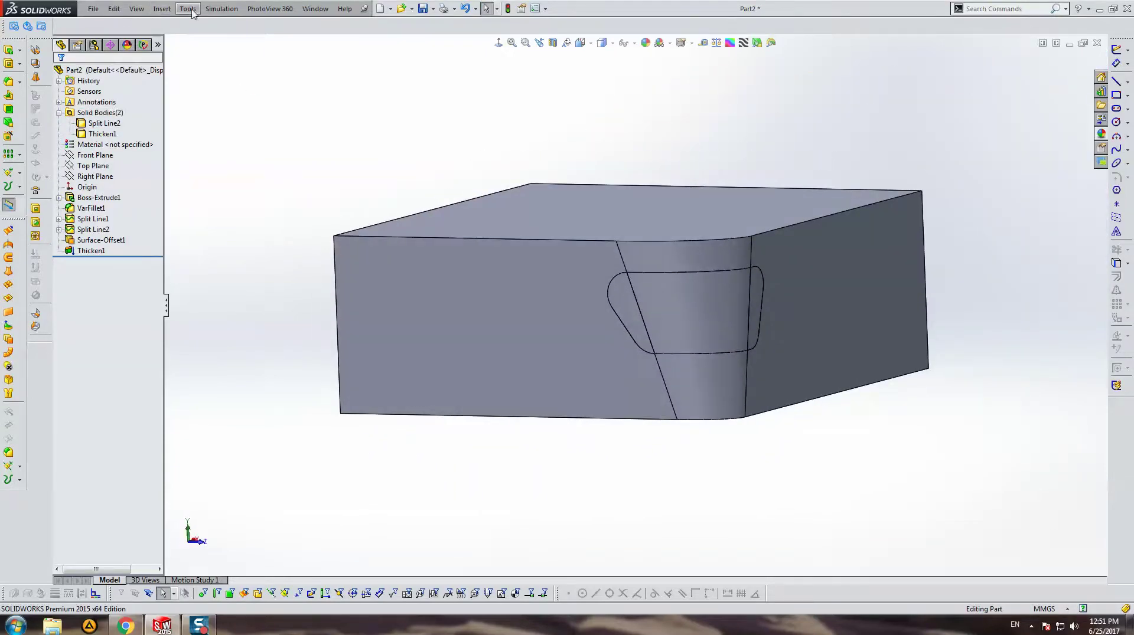
# Combine the bodies, subtracting Thicken1 from the Split Line2 block.
pyautogui.click(160, 10)
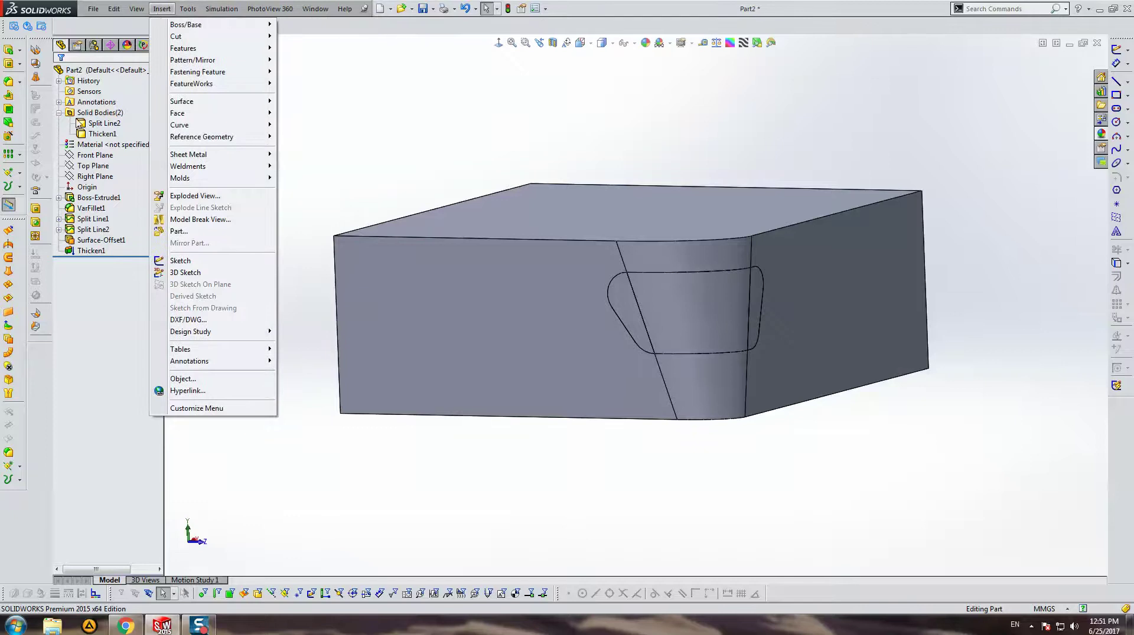
pyautogui.click(96, 124)
pyautogui.click(93, 135)
pyautogui.click(97, 124)
pyautogui.keyDown('ctrl'); pyautogui.click(92, 136); pyautogui.keyUp('ctrl')
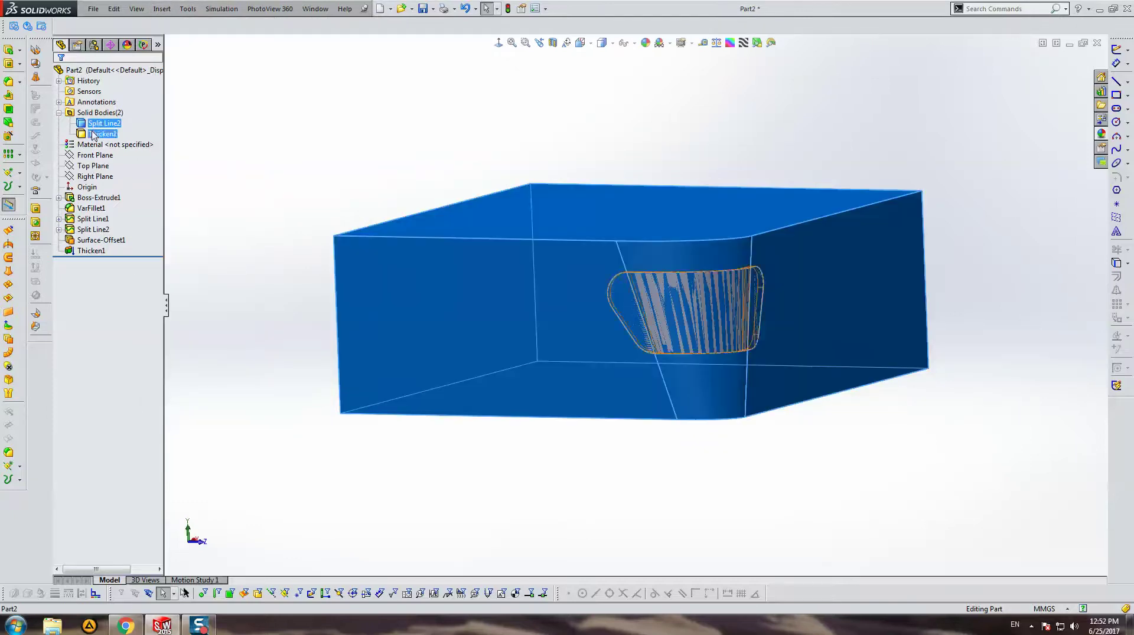
pyautogui.rightClick(93, 135)
pyautogui.click(115, 202)
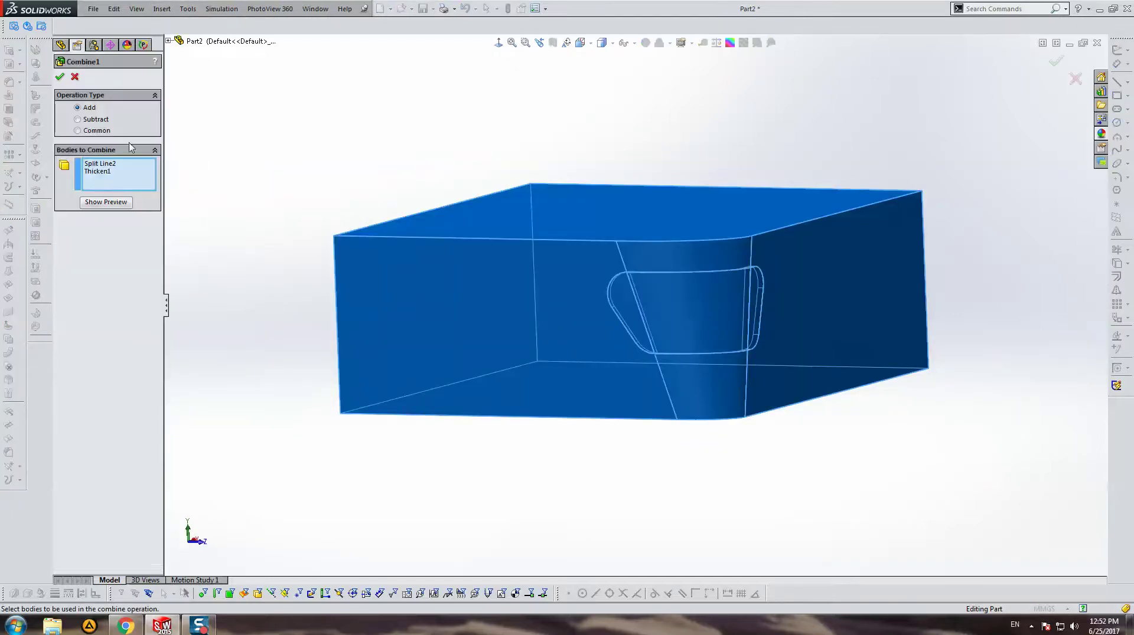
pyautogui.click(93, 120)
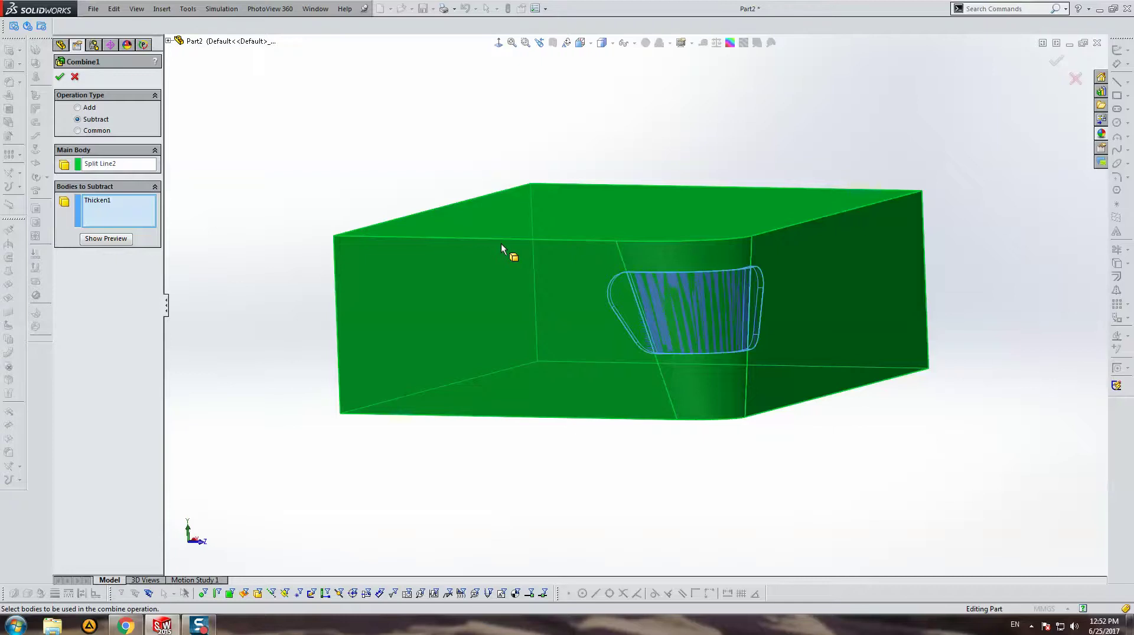
pyautogui.press('Return')
pyautogui.moveTo(500, 243)
pyautogui.mouseDown(button='middle')
pyautogui.moveTo(734, 336)
pyautogui.moveTo(685, 349)
pyautogui.moveTo(472, 285)
pyautogui.moveTo(489, 357)
pyautogui.mouseUp(button='middle')
pyautogui.scroll(-5, 493, 312)
pyautogui.moveTo(577, 342)
pyautogui.mouseDown(button='middle')
pyautogui.moveTo(685, 286)
pyautogui.moveTo(665, 303)
pyautogui.moveTo(638, 279)
pyautogui.moveTo(588, 285)
pyautogui.moveTo(397, 253)
pyautogui.moveTo(257, 187)
pyautogui.mouseUp(button='middle')
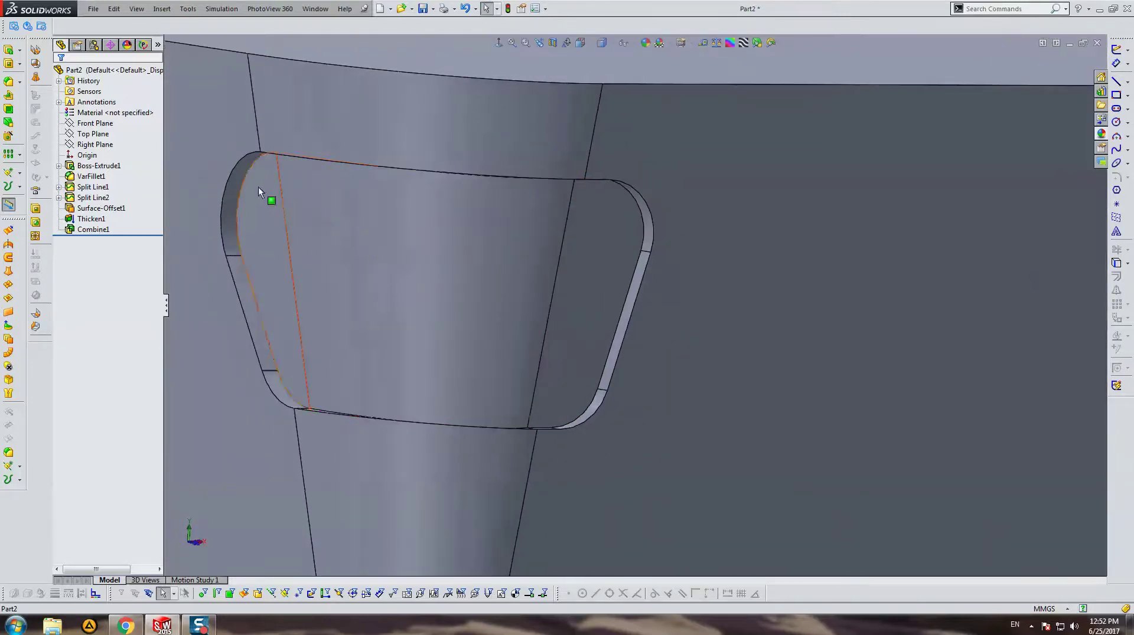
# Run Draft Analysis with front face Face<1> as the pull direction.
pyautogui.scroll(3, 583, 140)
pyautogui.scroll(3, 584, 142)
pyautogui.scroll(3, 616, 126)
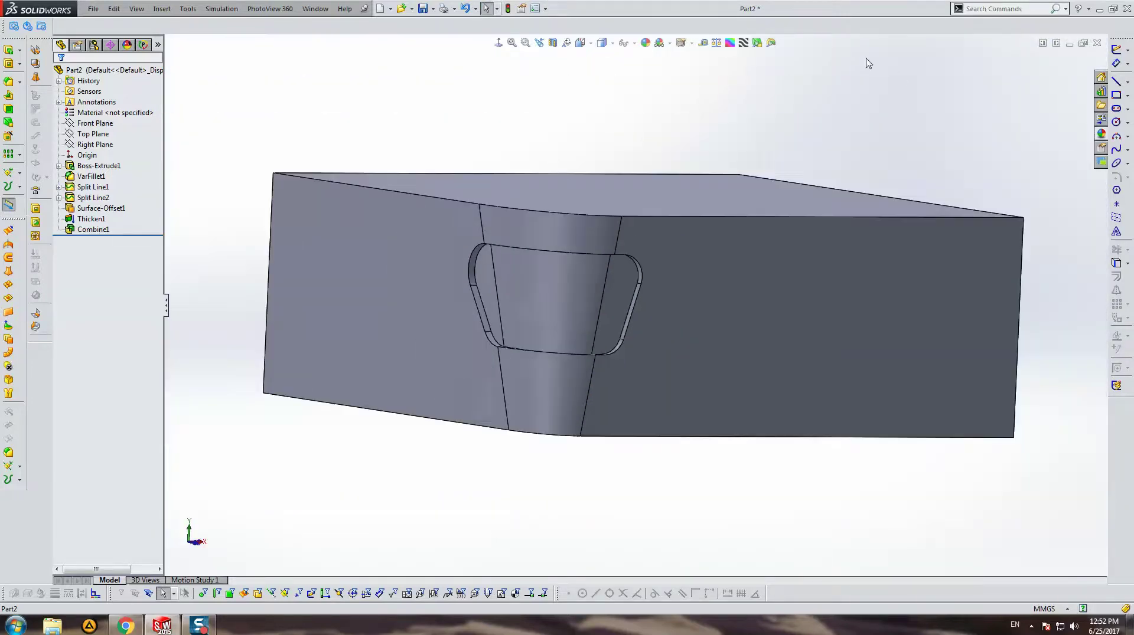
pyautogui.click(757, 43)
pyautogui.click(420, 250)
pyautogui.scroll(-3, 423, 266)
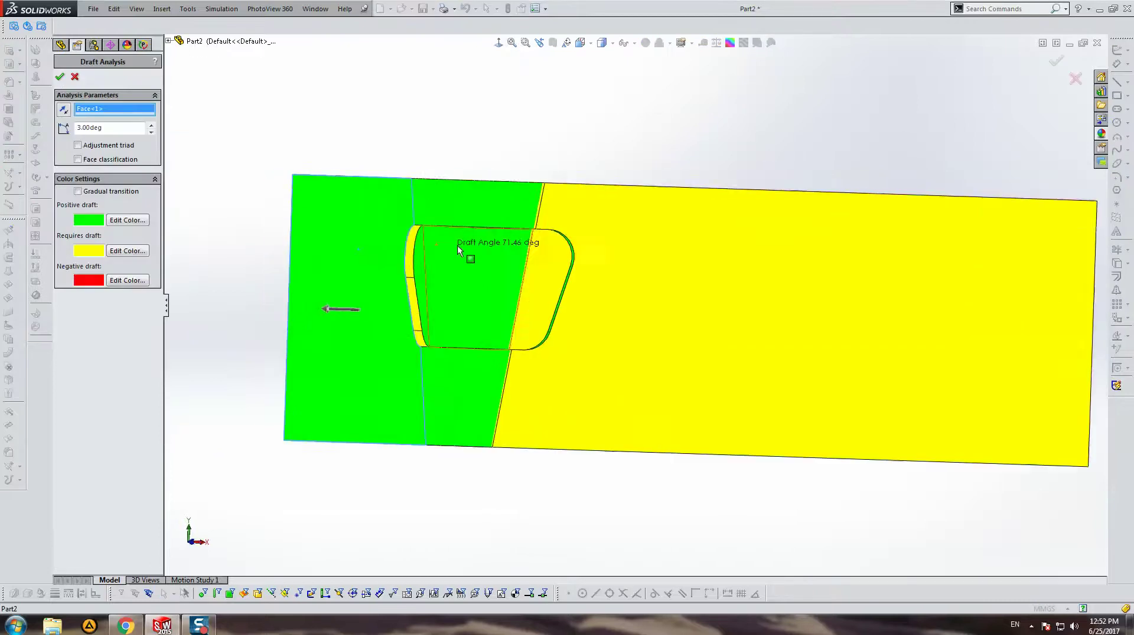
pyautogui.scroll(-3, 457, 246)
pyautogui.moveTo(525, 251); pyautogui.dragTo(160, 154, button='middle')
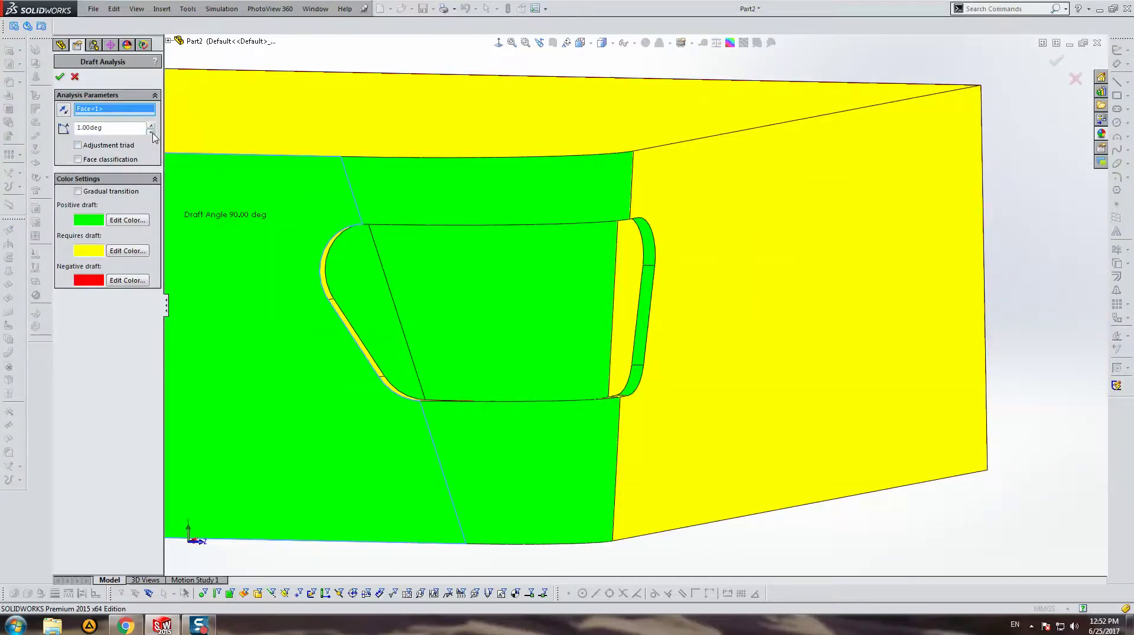
# Lower the draft angle to 0°, close the analysis, and start a fillet.
pyautogui.click(151, 131)
pyautogui.moveTo(494, 317); pyautogui.dragTo(466, 363, button='middle')
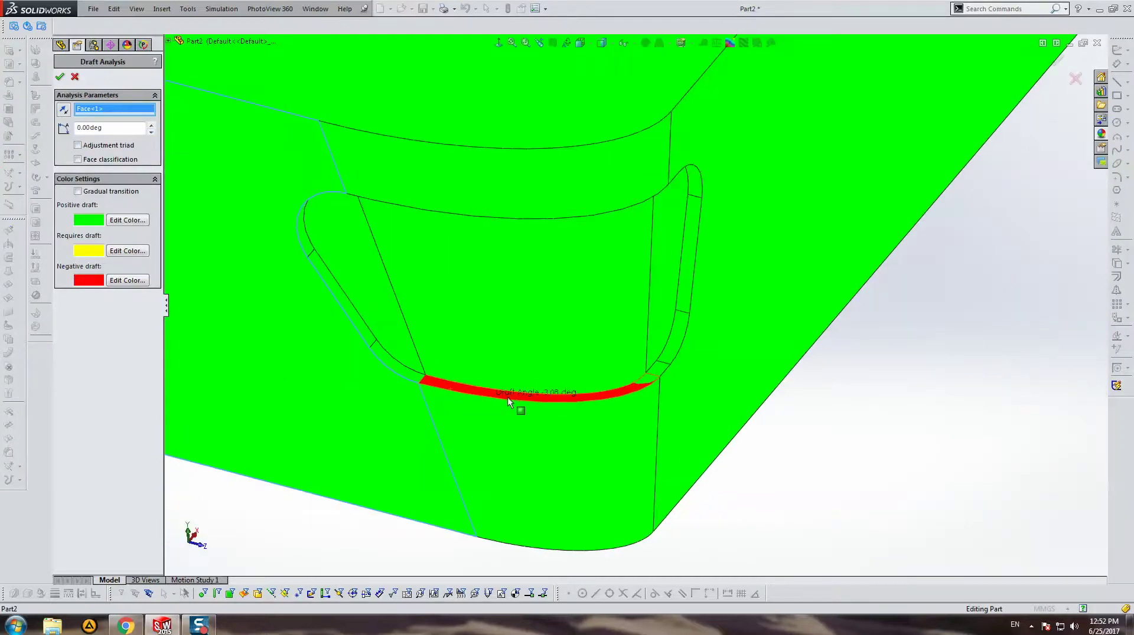
pyautogui.press('Escape')
pyautogui.click(81, 122)
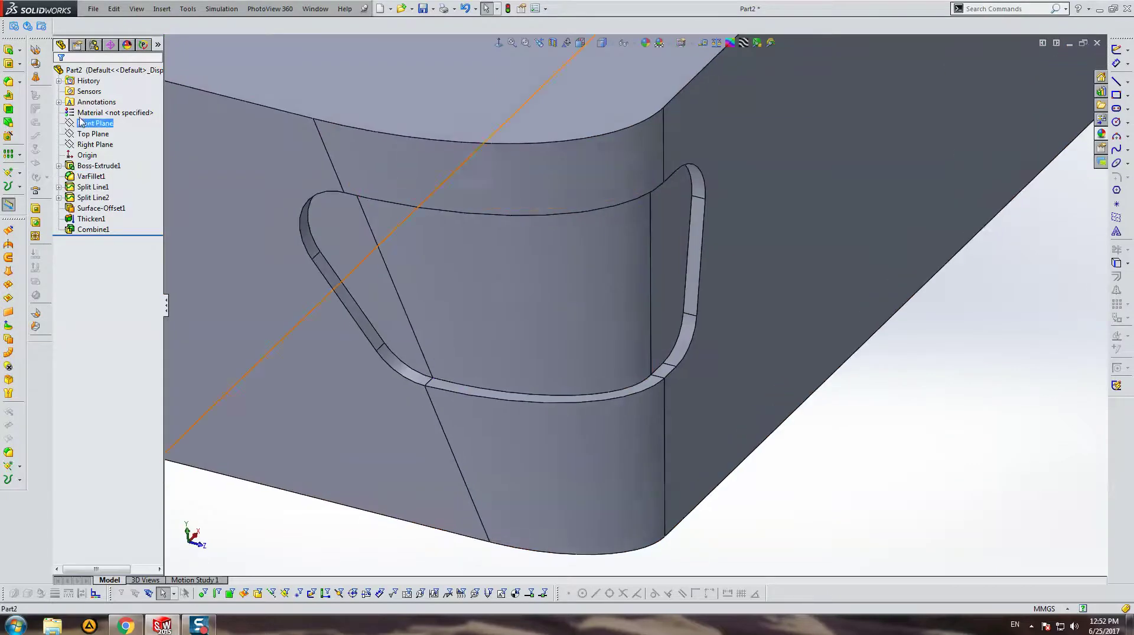
pyautogui.click(12, 86)
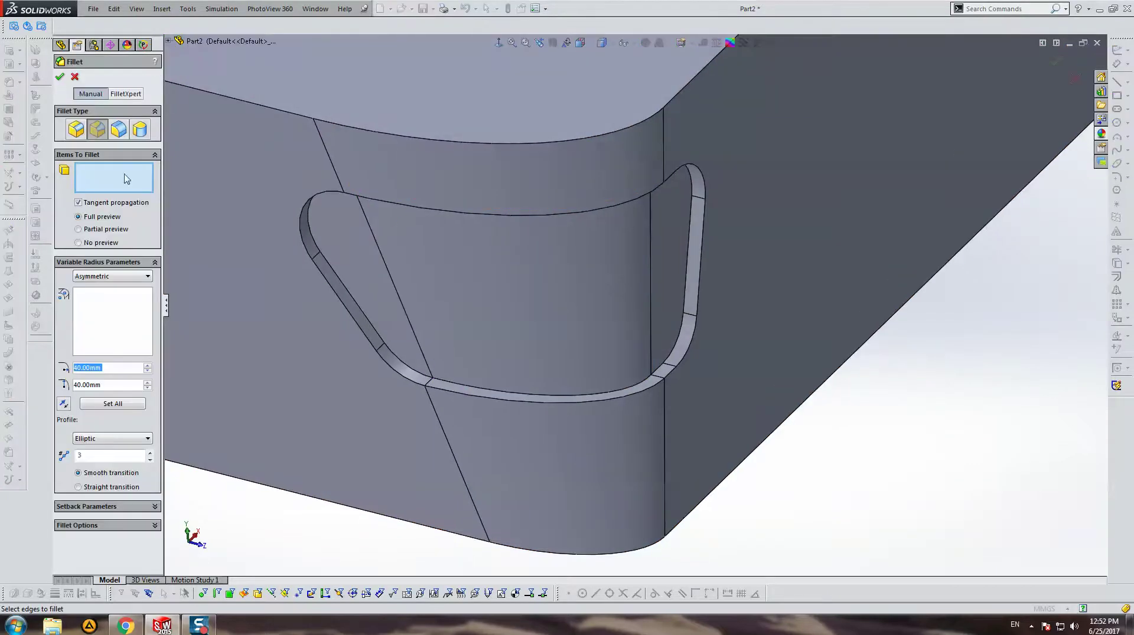
# Set a symmetric 2 mm radius and pick the edge loop inside the recess.
pyautogui.click(112, 277)
pyautogui.click(97, 286)
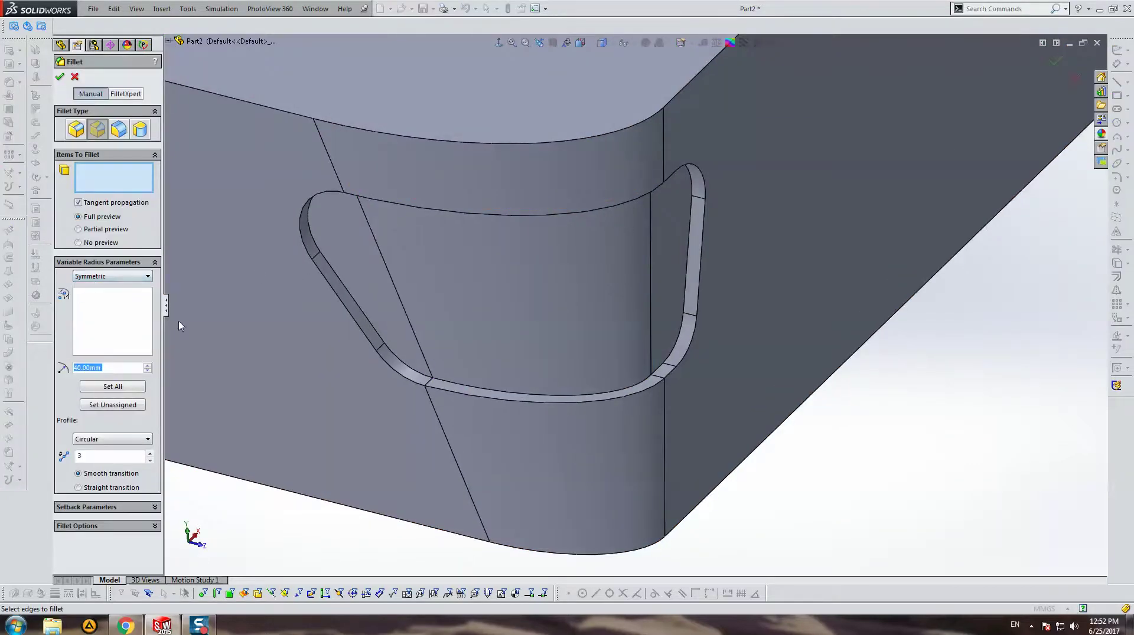
pyautogui.write('2')
pyautogui.press('Return')
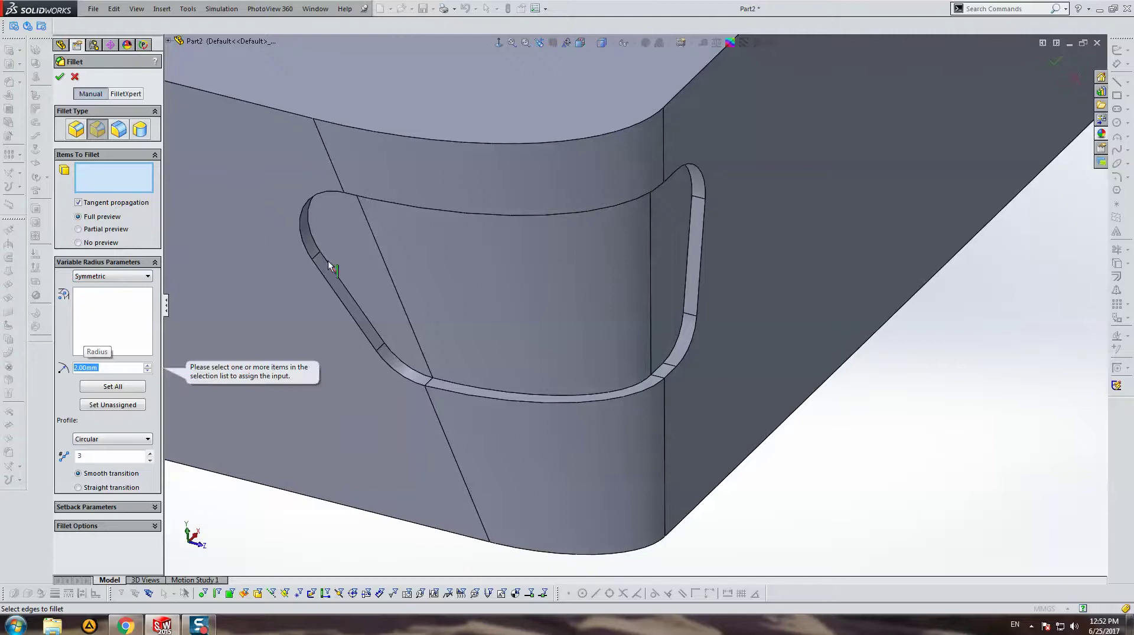
pyautogui.click(329, 266)
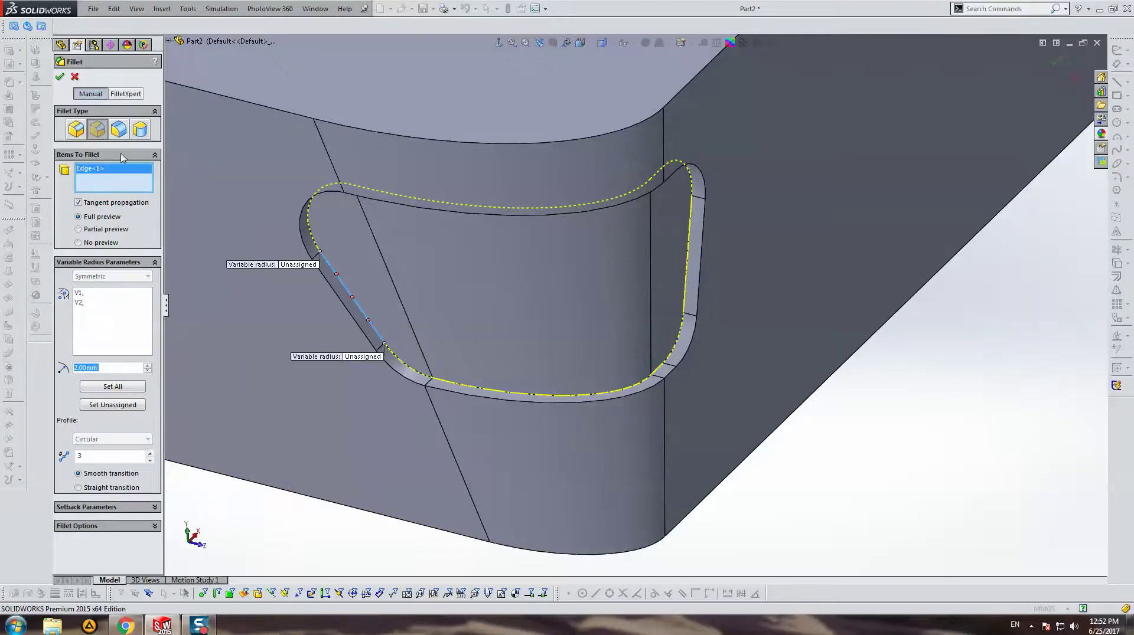
# Switch to a constant 2 mm fillet, add the remaining recess edge, and accept Fillet1.
pyautogui.click(73, 134)
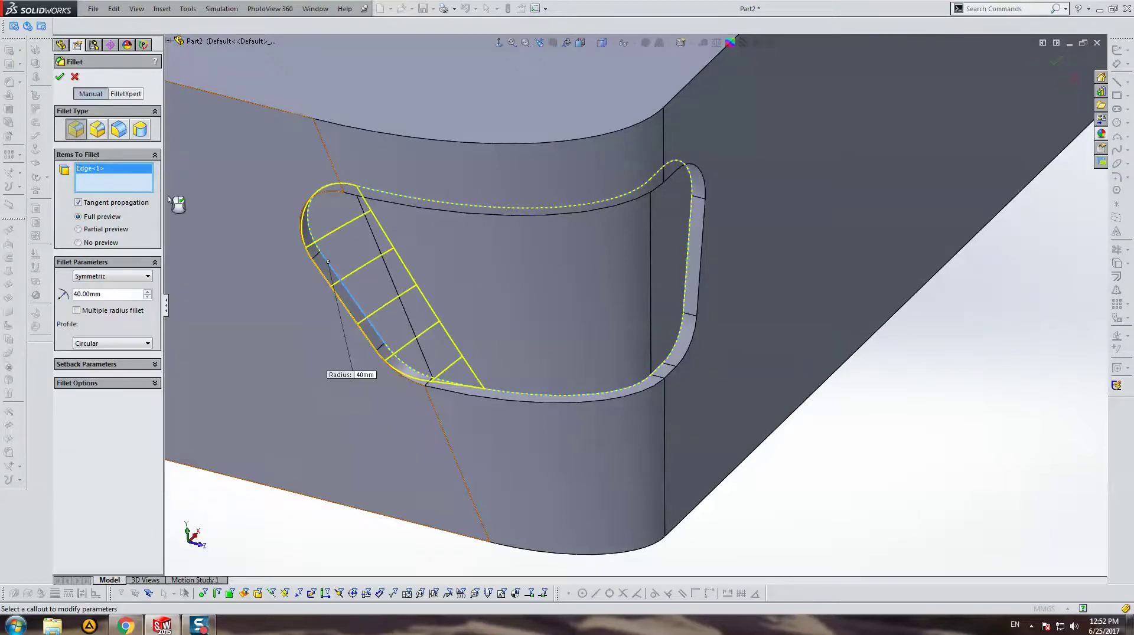
pyautogui.write('2')
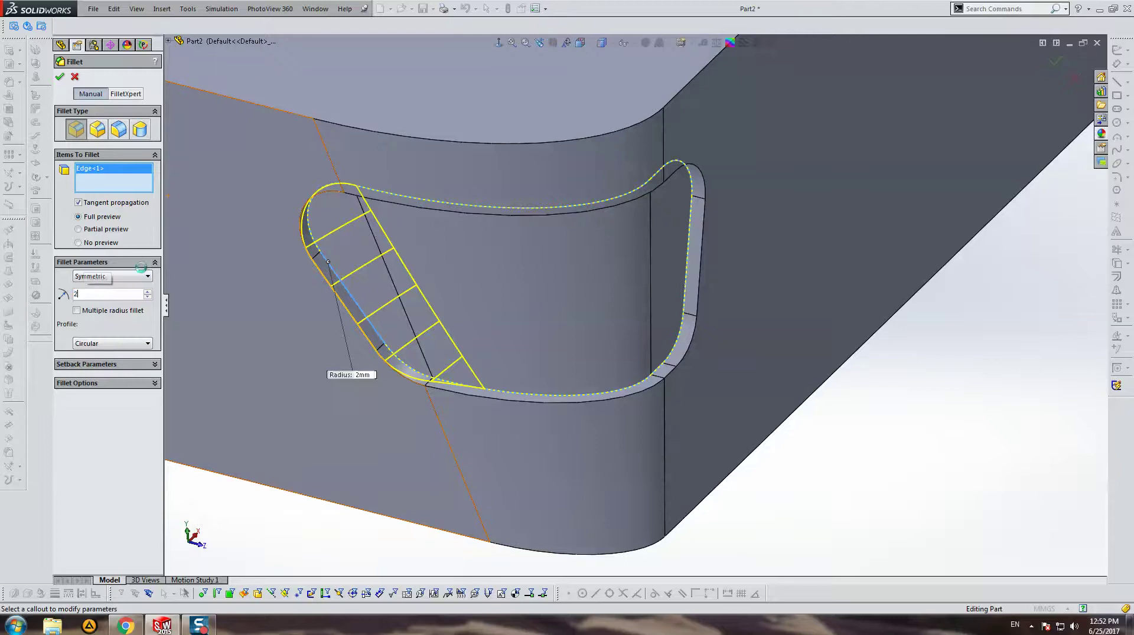
pyautogui.press('Return')
pyautogui.moveTo(494, 348); pyautogui.dragTo(476, 338, button='middle')
pyautogui.scroll(-5, 714, 341)
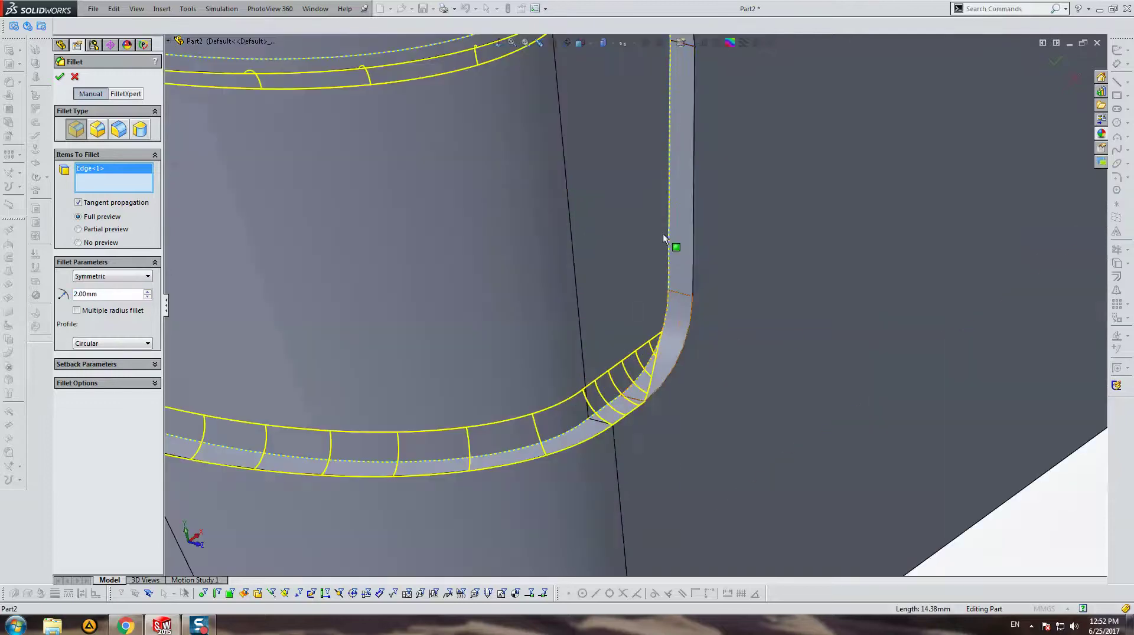
pyautogui.click(674, 240)
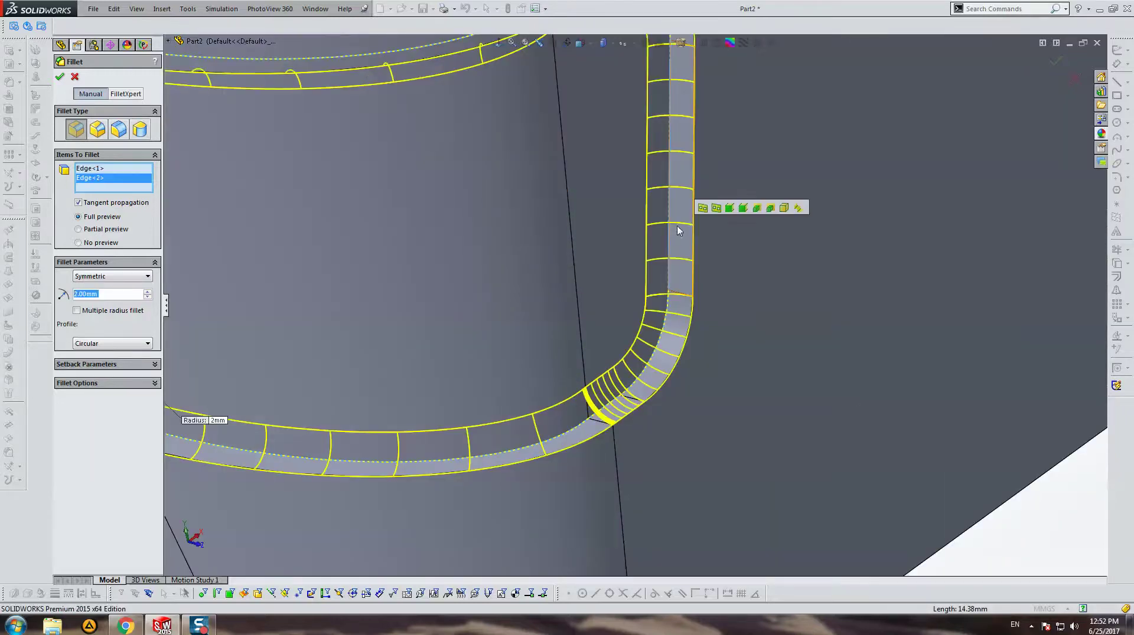
pyautogui.scroll(3, 679, 230)
pyautogui.scroll(3, 680, 228)
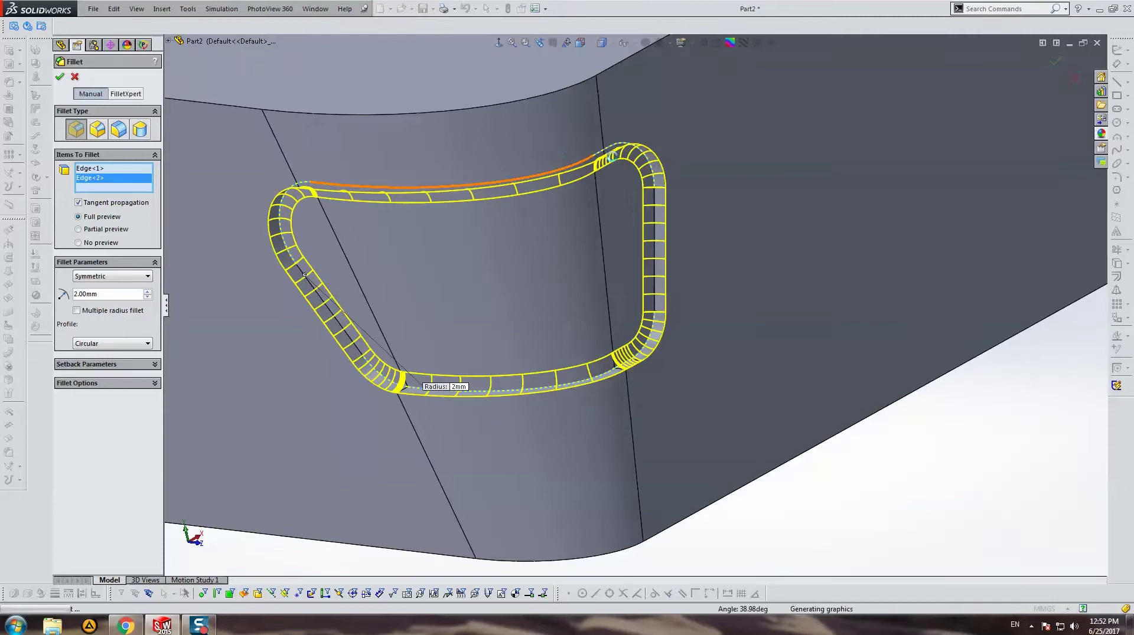
pyautogui.press('Return')
pyautogui.scroll(5, 626, 148)
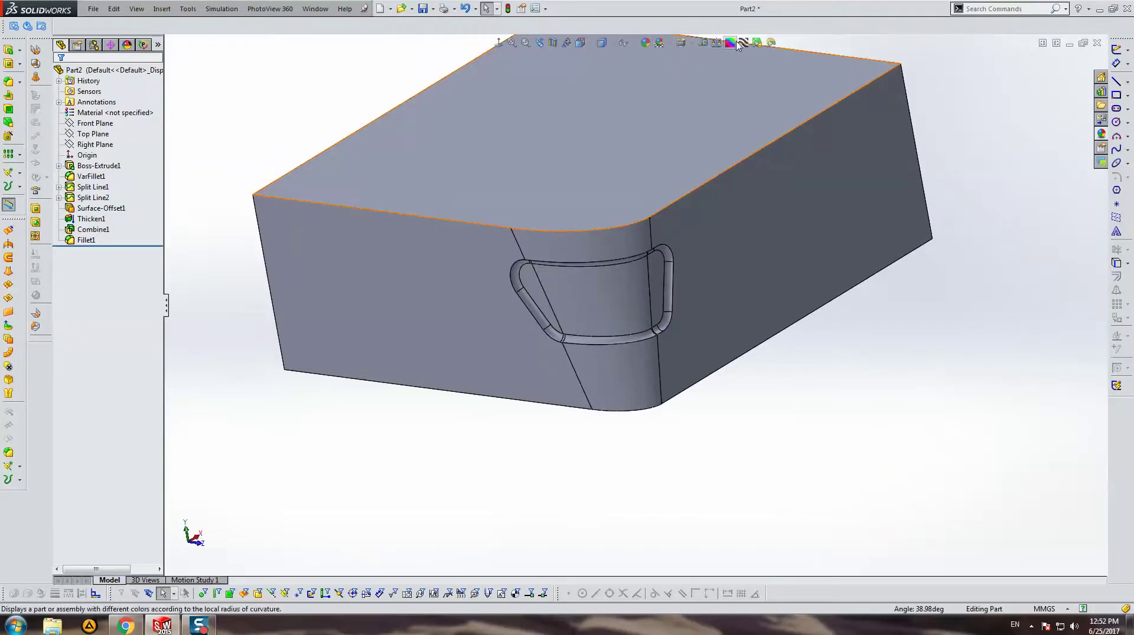
# Recheck Draft Analysis using the side face Face<2> as pull direction.
pyautogui.click(757, 43)
pyautogui.scroll(3, 660, 305)
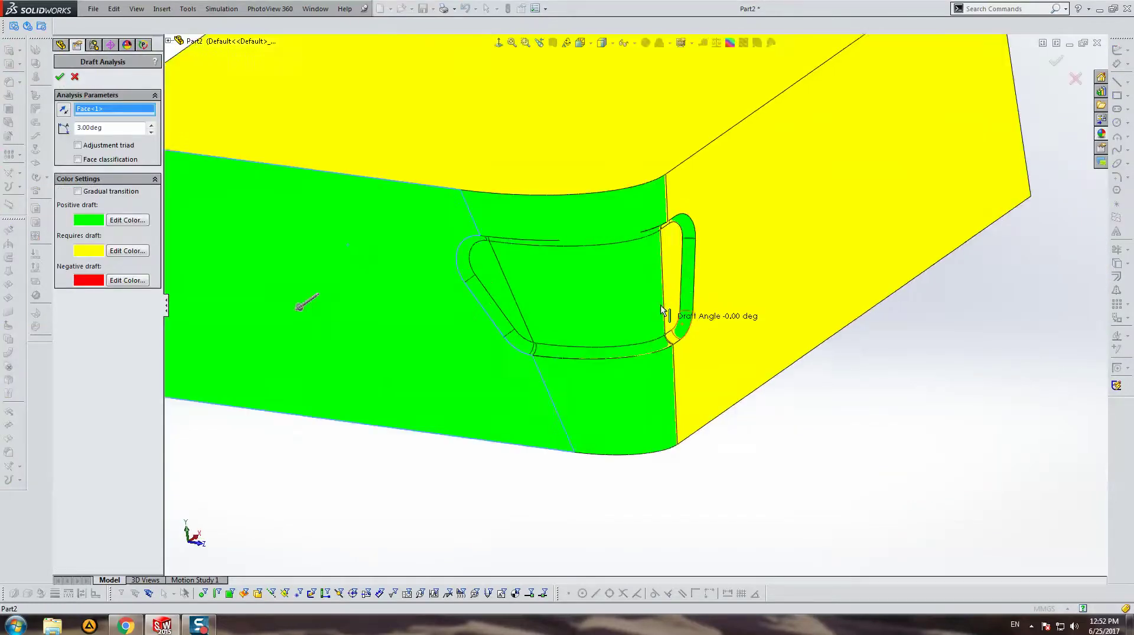
pyautogui.moveTo(660, 305)
pyautogui.mouseDown(button='middle')
pyautogui.moveTo(721, 240)
pyautogui.moveTo(585, 360)
pyautogui.moveTo(569, 246)
pyautogui.mouseUp(button='middle')
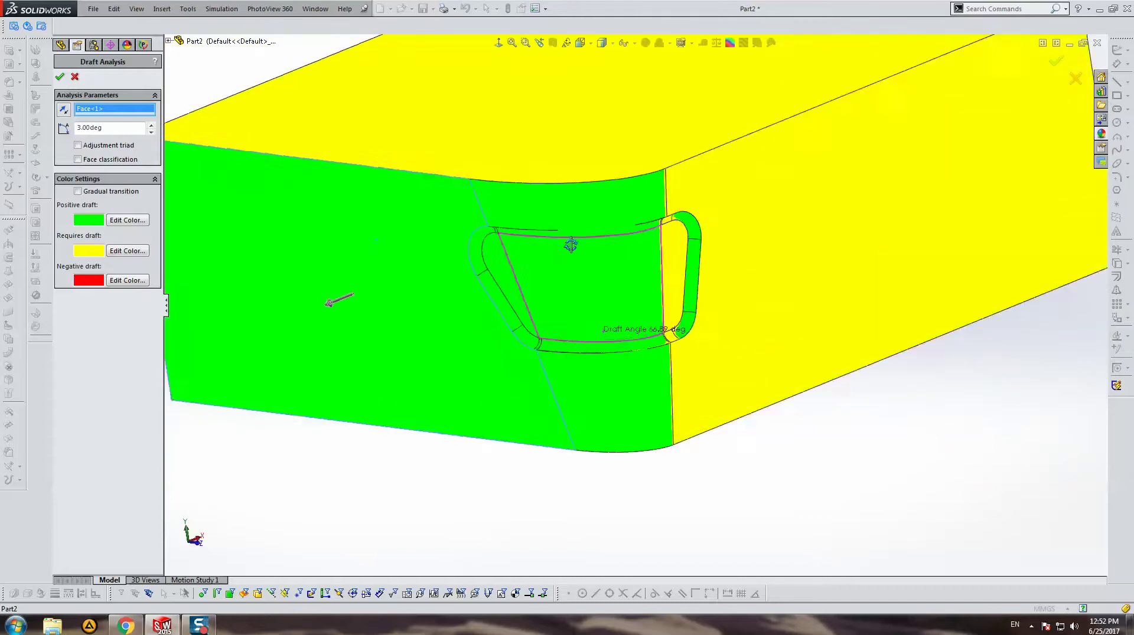
pyautogui.click(794, 248)
pyautogui.moveTo(795, 248); pyautogui.dragTo(798, 293, button='middle')
pyautogui.press('Escape')
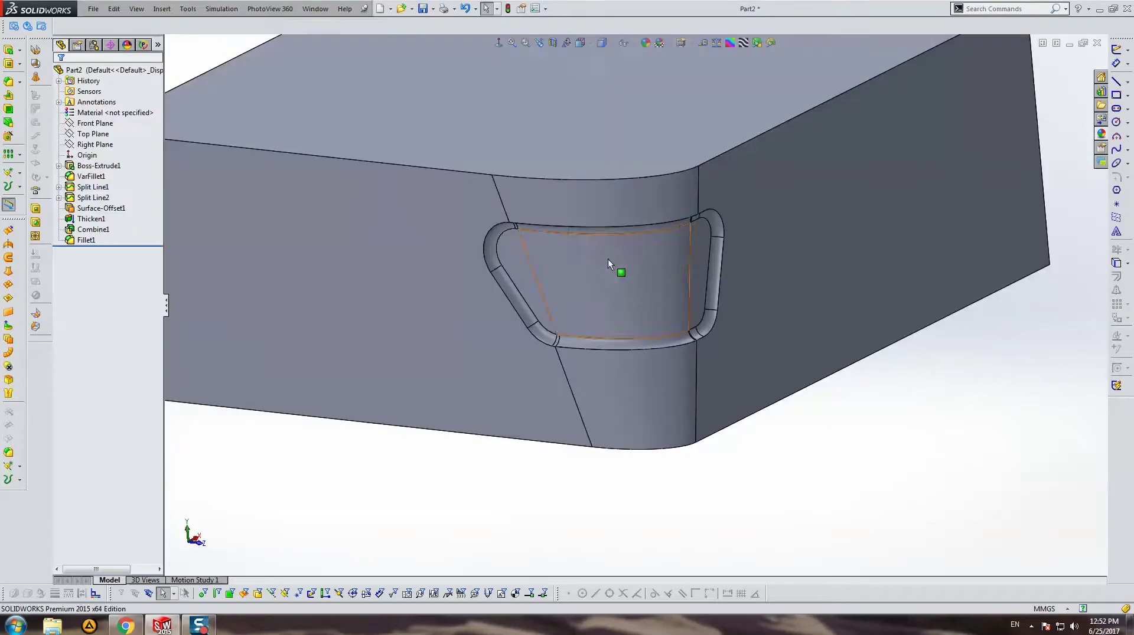
# Fillet the recess's outer rim edge at 2 mm as Fillet2.
pyautogui.click(8, 81)
pyautogui.scroll(-3, 554, 215)
pyautogui.scroll(-2, 527, 218)
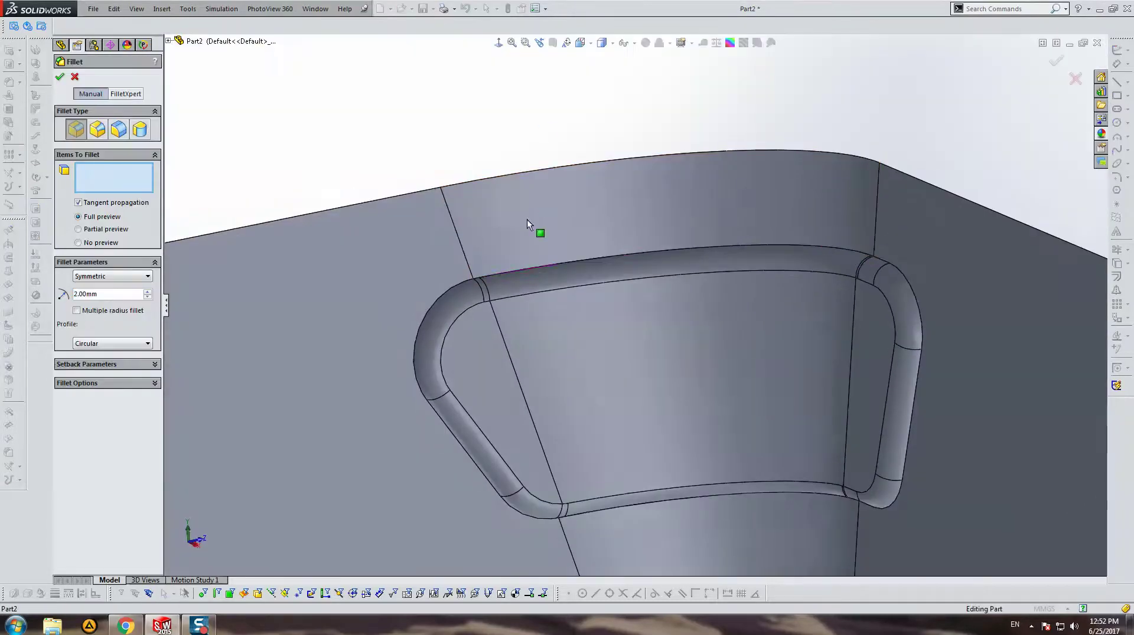
pyautogui.click(549, 265)
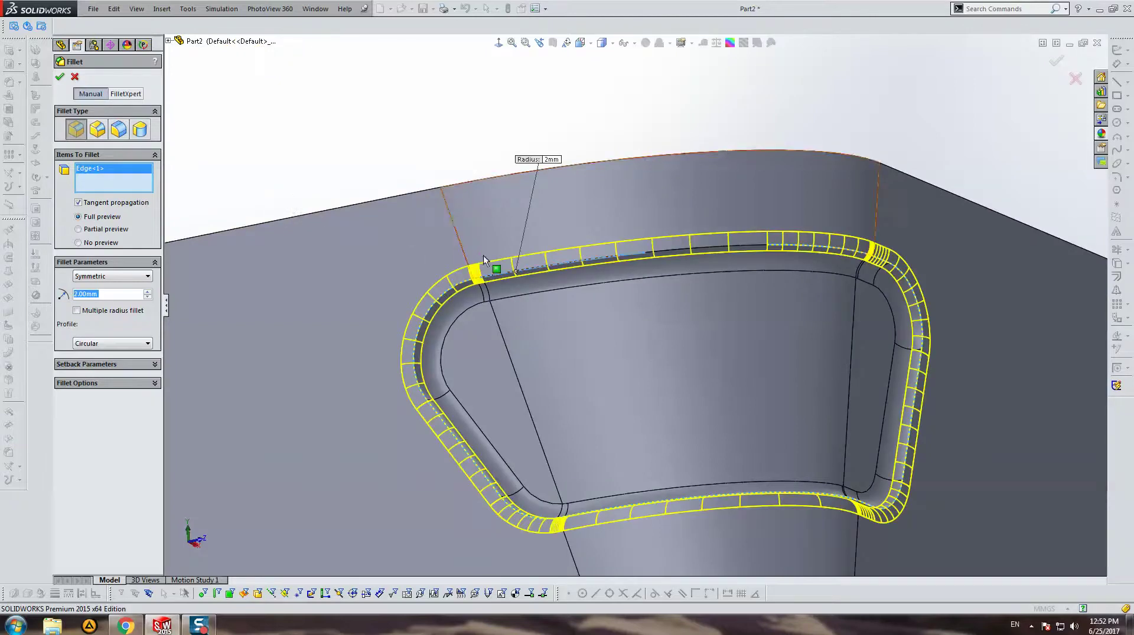
pyautogui.moveTo(483, 255); pyautogui.dragTo(459, 321, button='middle')
pyautogui.press('Return')
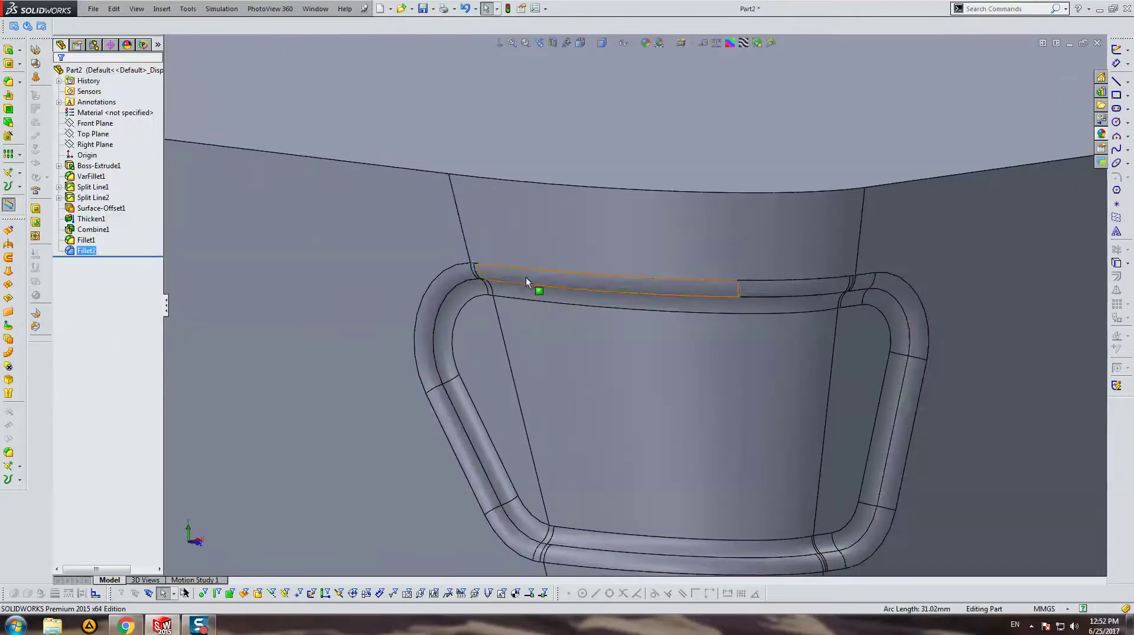
# Fit the part to view and save it.
pyautogui.press('f')
pyautogui.scroll(-3, 506, 324)
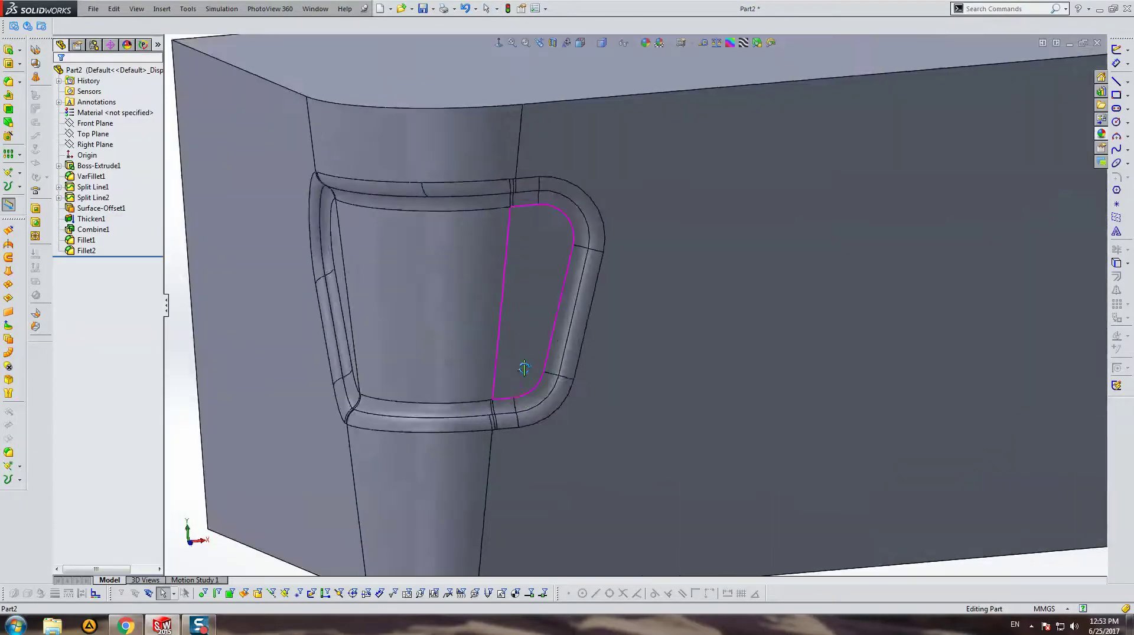
pyautogui.moveTo(519, 367)
pyautogui.mouseDown(button='middle')
pyautogui.moveTo(544, 379)
pyautogui.moveTo(621, 374)
pyautogui.mouseUp(button='middle')
pyautogui.hotkey('ctrl', 's')
# Orbit around the part to inspect the recess, then step back through previous views.
pyautogui.press('f')
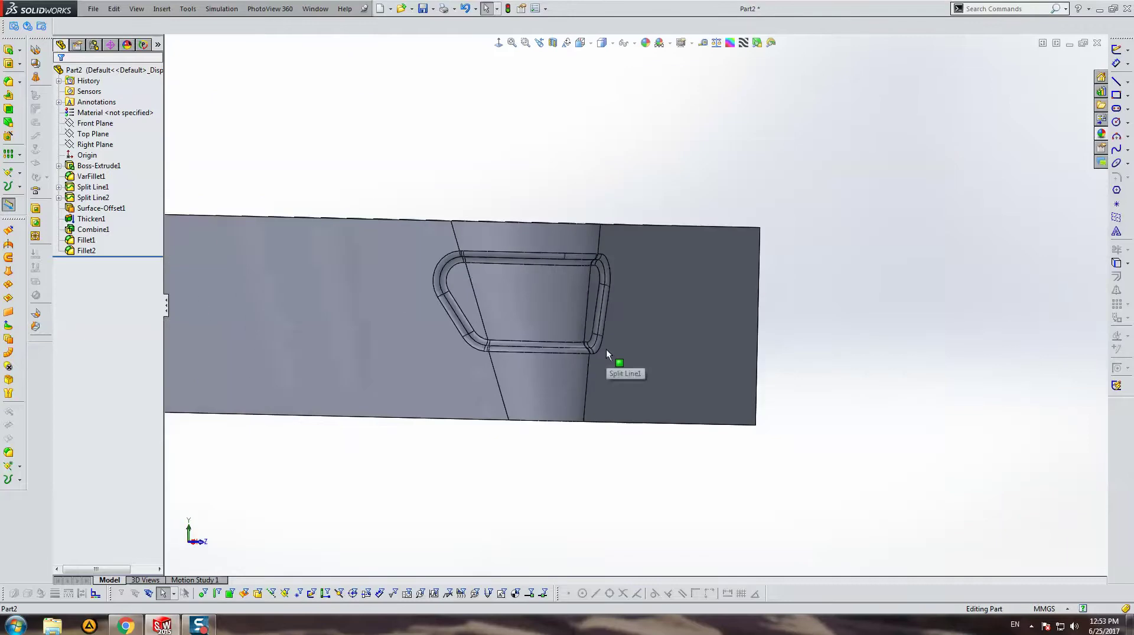
pyautogui.moveTo(600, 336)
pyautogui.mouseDown(button='middle')
pyautogui.moveTo(558, 370)
pyautogui.moveTo(508, 319)
pyautogui.moveTo(498, 337)
pyautogui.moveTo(635, 334)
pyautogui.mouseUp(button='middle')
pyautogui.scroll(-2, 489, 322)
pyautogui.scroll(-2, 413, 325)
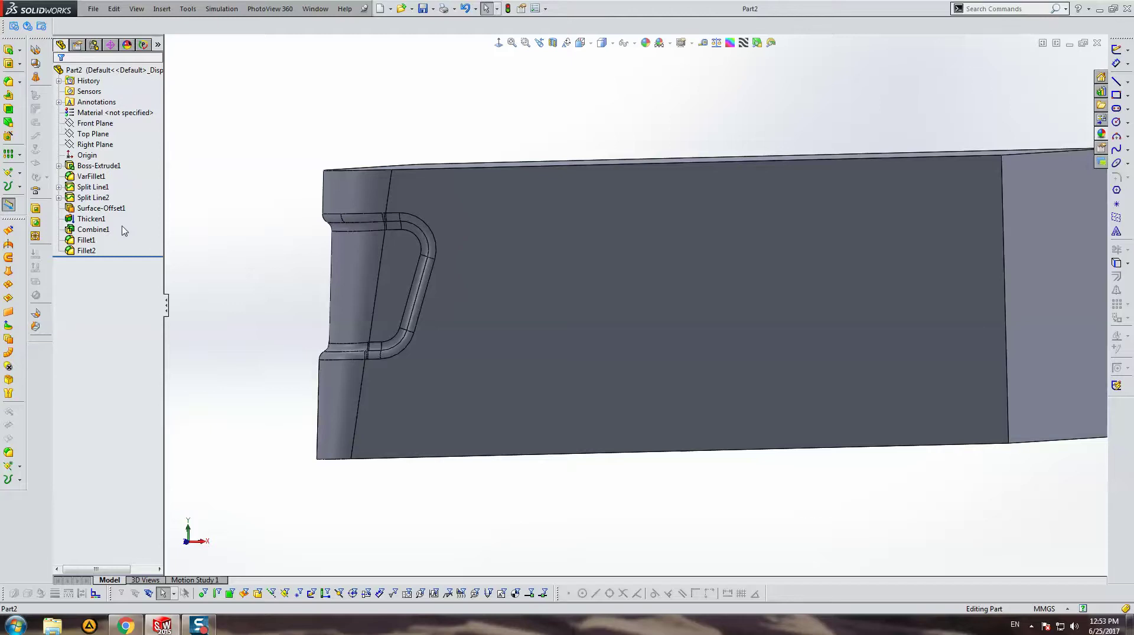
pyautogui.moveTo(324, 262)
pyautogui.mouseDown(button='middle')
pyautogui.moveTo(344, 248)
pyautogui.moveTo(742, 263)
pyautogui.moveTo(616, 155)
pyautogui.moveTo(666, 417)
pyautogui.moveTo(650, 472)
pyautogui.moveTo(653, 278)
pyautogui.moveTo(822, 511)
pyautogui.mouseUp(button='middle')
pyautogui.scroll(-3, 795, 201)
pyautogui.scroll(-3, 738, 195)
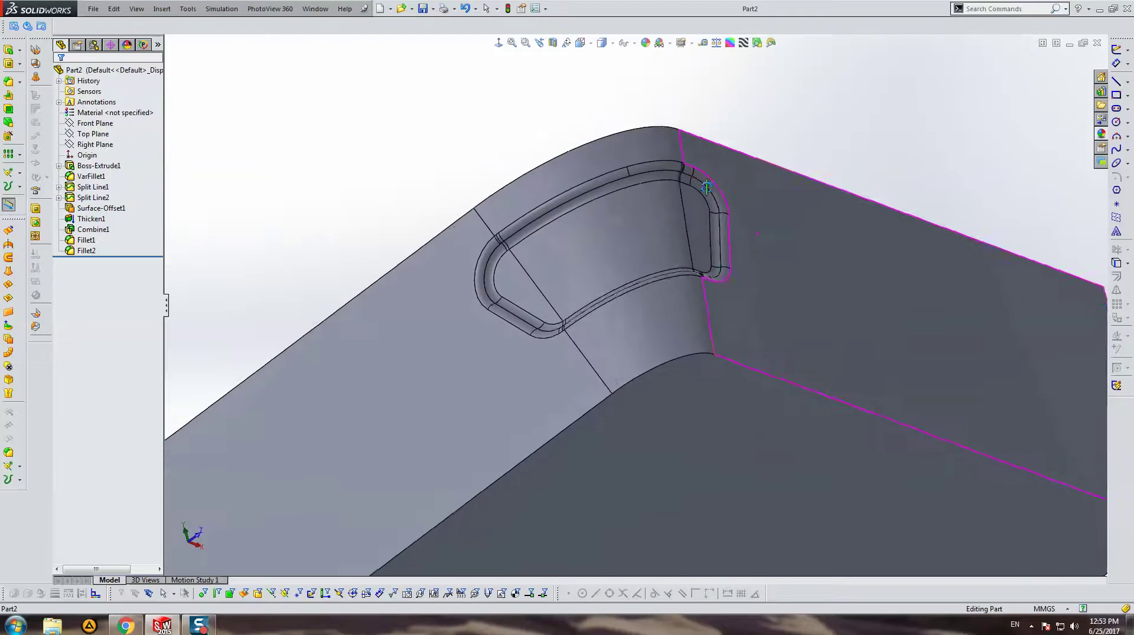
pyautogui.hotkey('ctrl', 'shift', 'z')
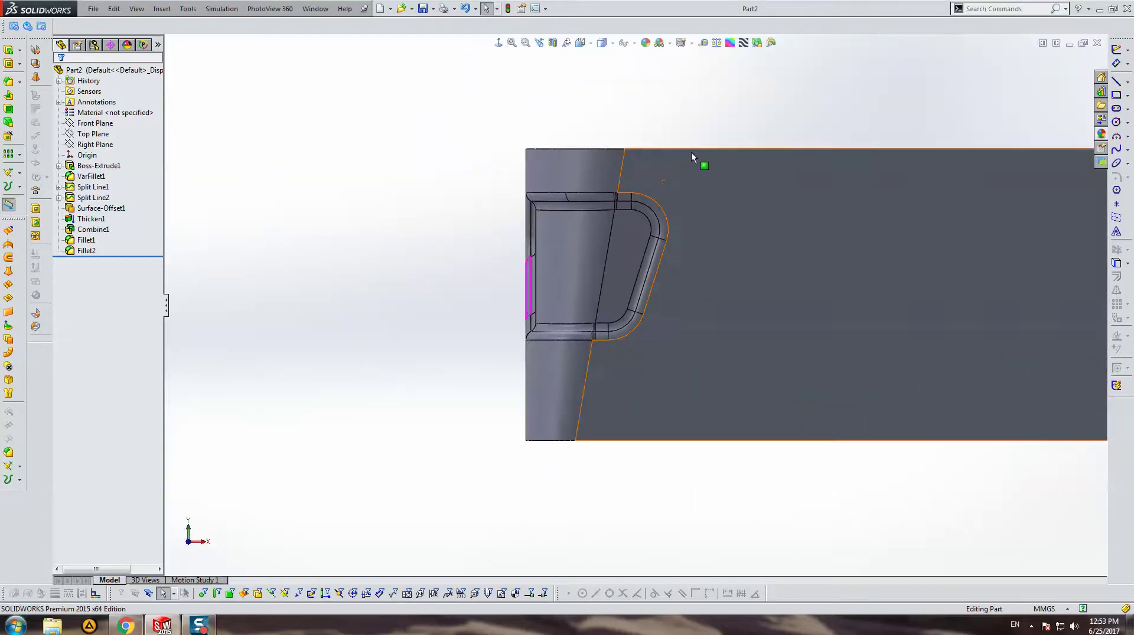
pyautogui.hotkey('ctrl', 'shift', 'z')
# Delete the Thicken1, Combine1, Fillet1 and Fillet2 features, leaving Surface-Offset1 as the last feature.
pyautogui.click(89, 232)
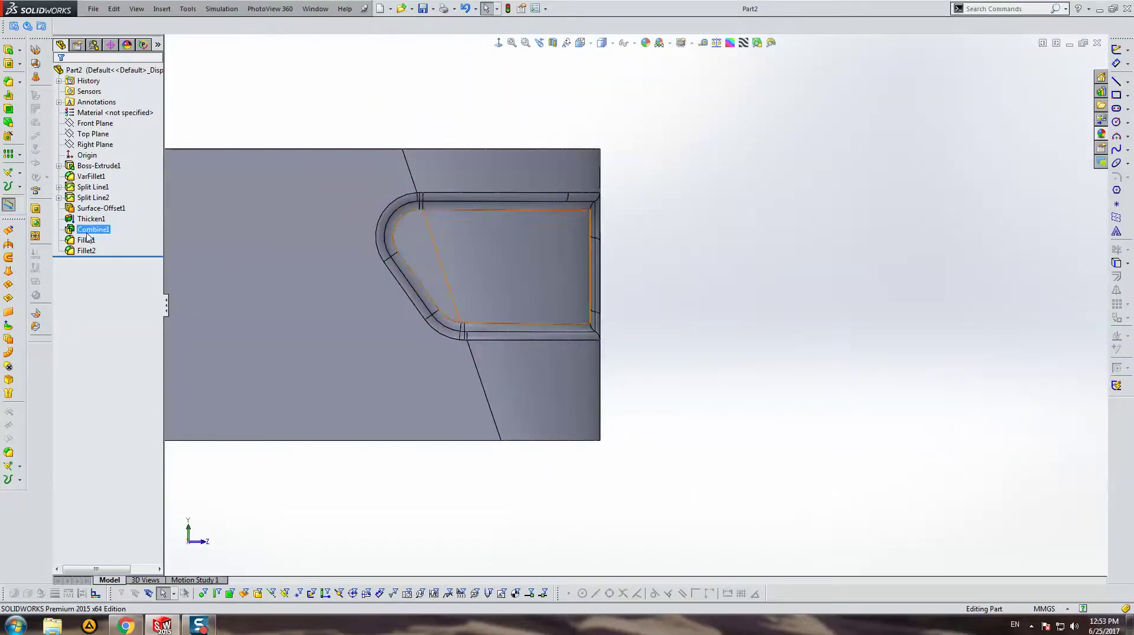
pyautogui.press('Delete')
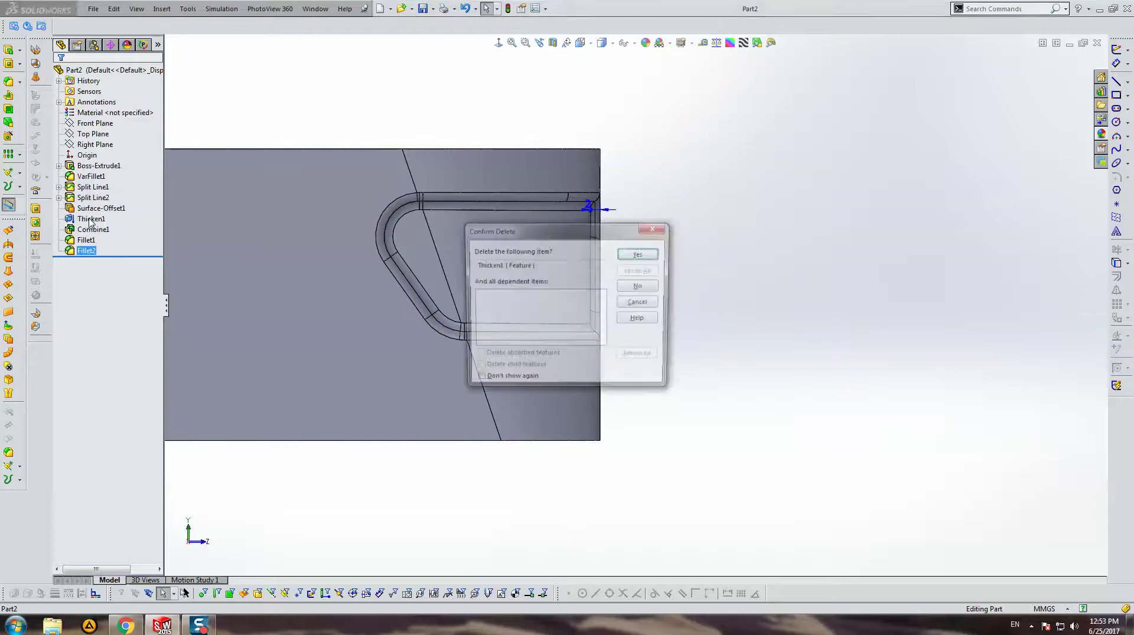
pyautogui.click(627, 310)
pyautogui.moveTo(628, 310); pyautogui.dragTo(551, 320, button='middle')
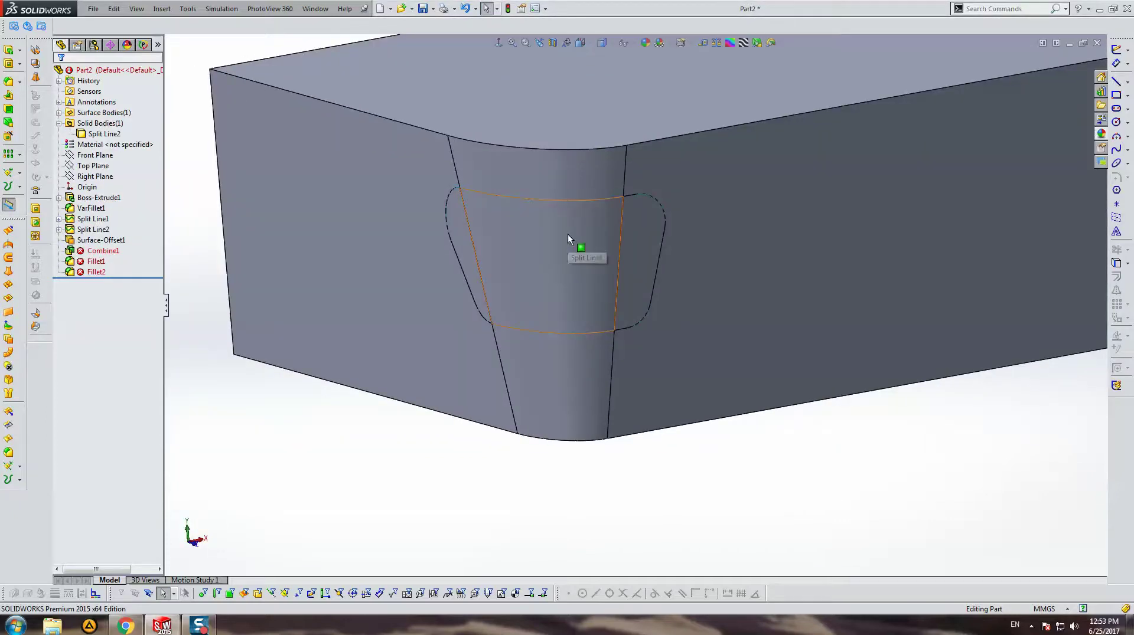
pyautogui.moveTo(159, 268); pyautogui.dragTo(94, 248)
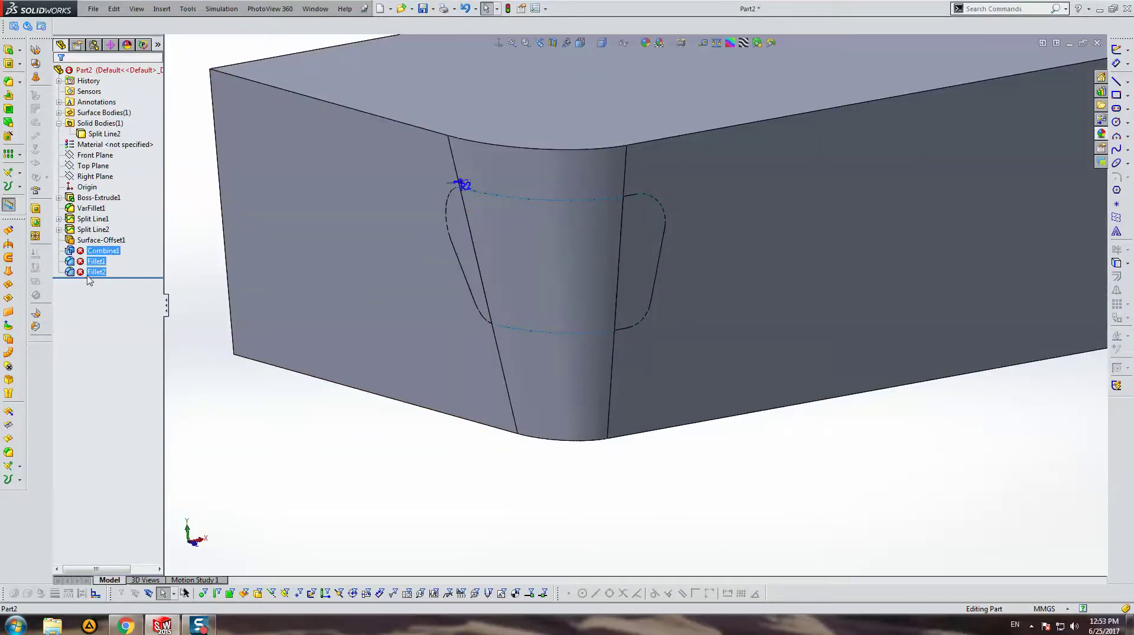
pyautogui.press('Delete')
pyautogui.press('Return')
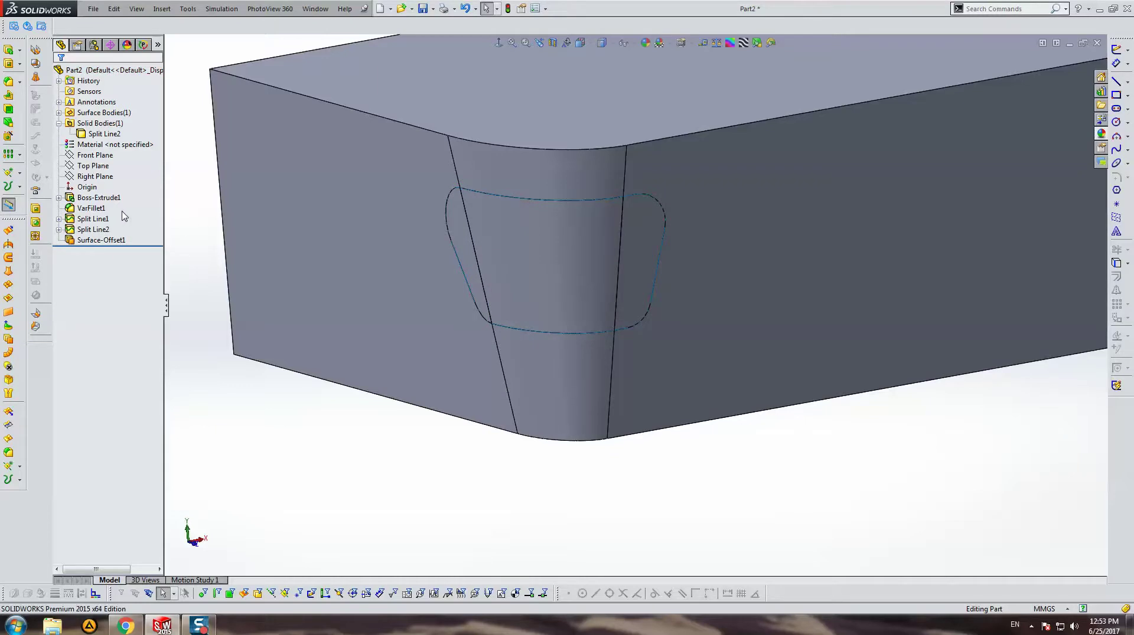
# Isolate the offset surface body to inspect it, then restore the full block view.
pyautogui.rightClick(336, 140)
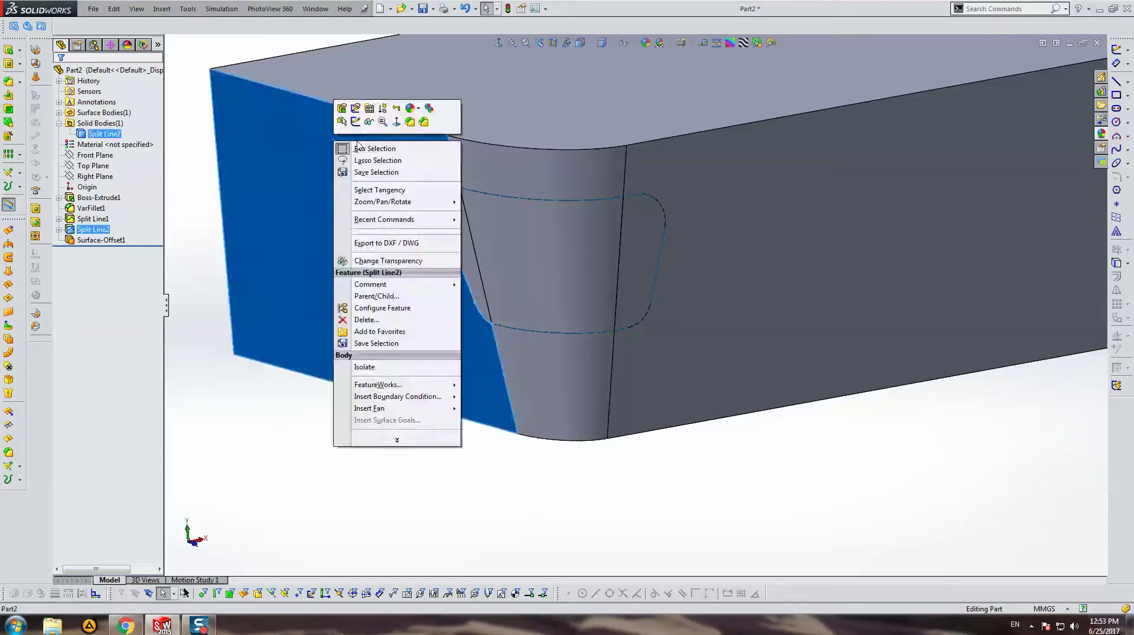
pyautogui.click(365, 124)
pyautogui.moveTo(633, 261); pyautogui.dragTo(615, 268, button='middle')
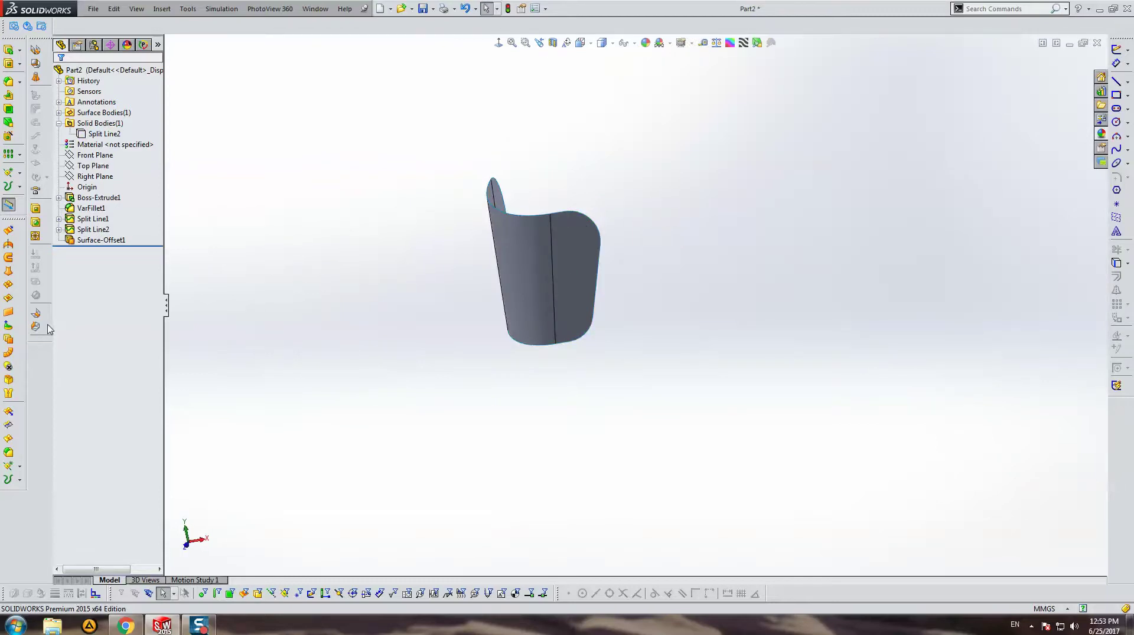
pyautogui.hotkey('ctrl', 'z')
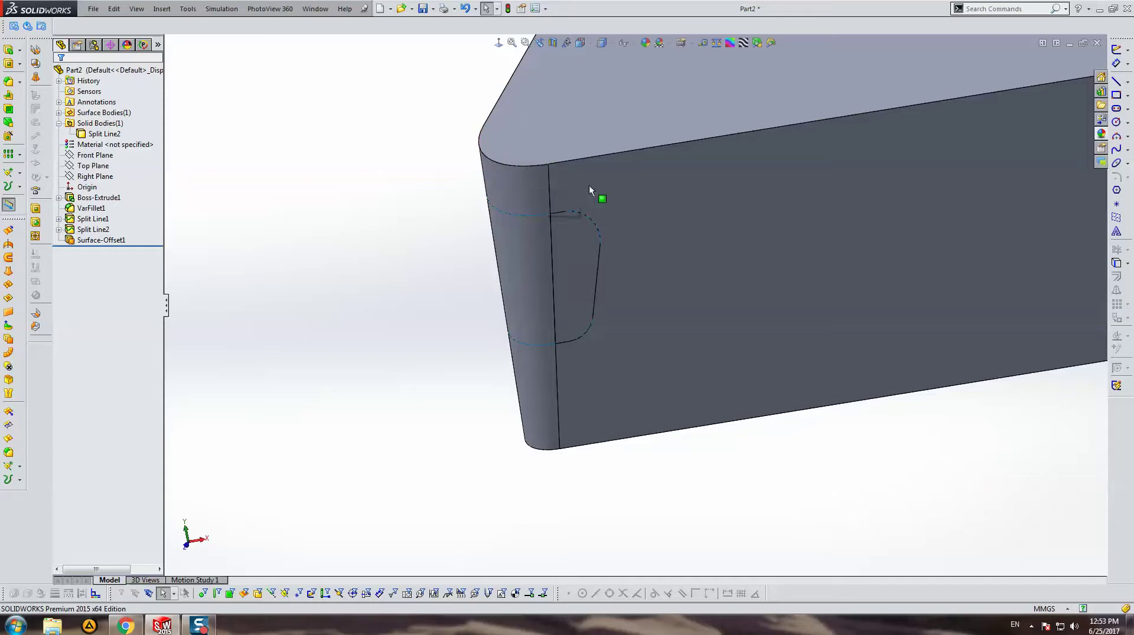
pyautogui.click(70, 198)
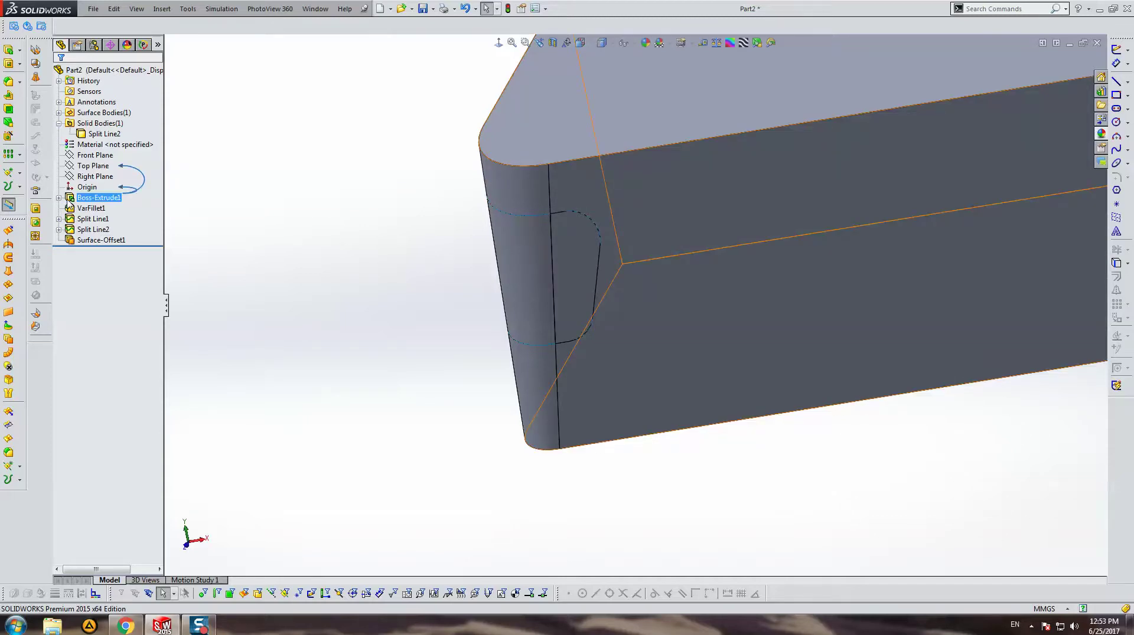
pyautogui.press('Escape')
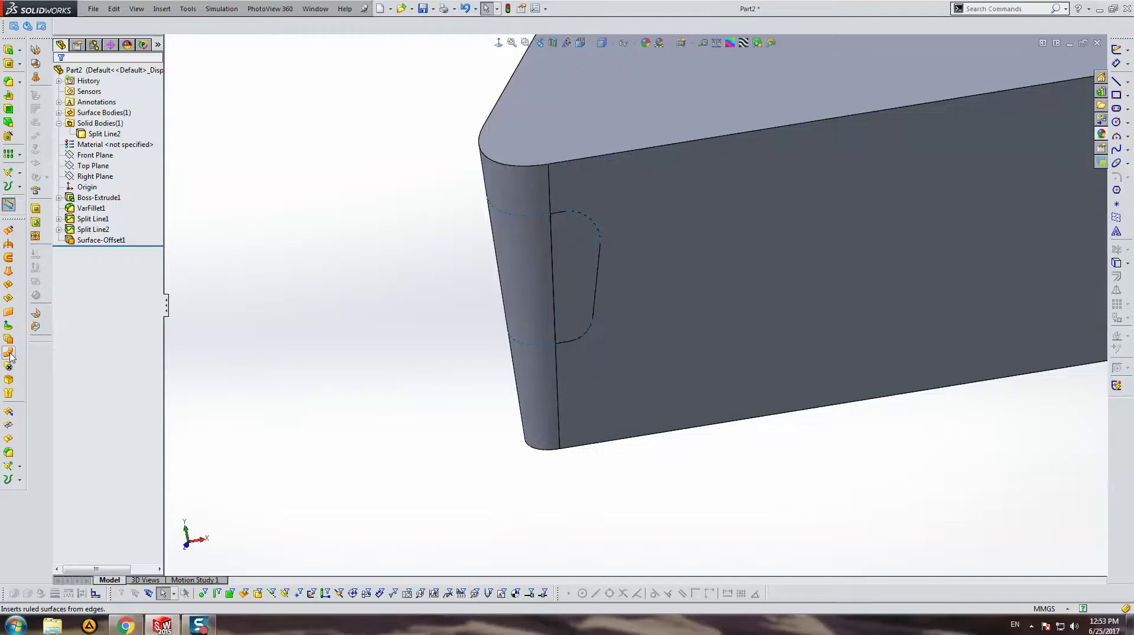
# Start a Sweep-type ruled surface with the Front Plane as reversed reference direction.
pyautogui.click(9, 353)
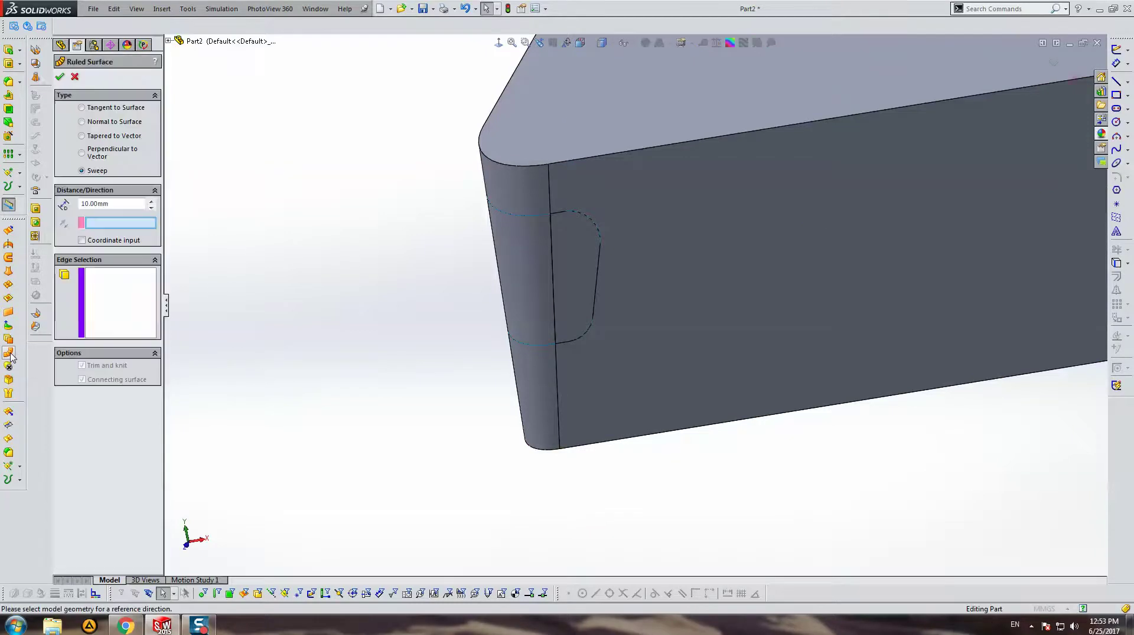
pyautogui.click(558, 214)
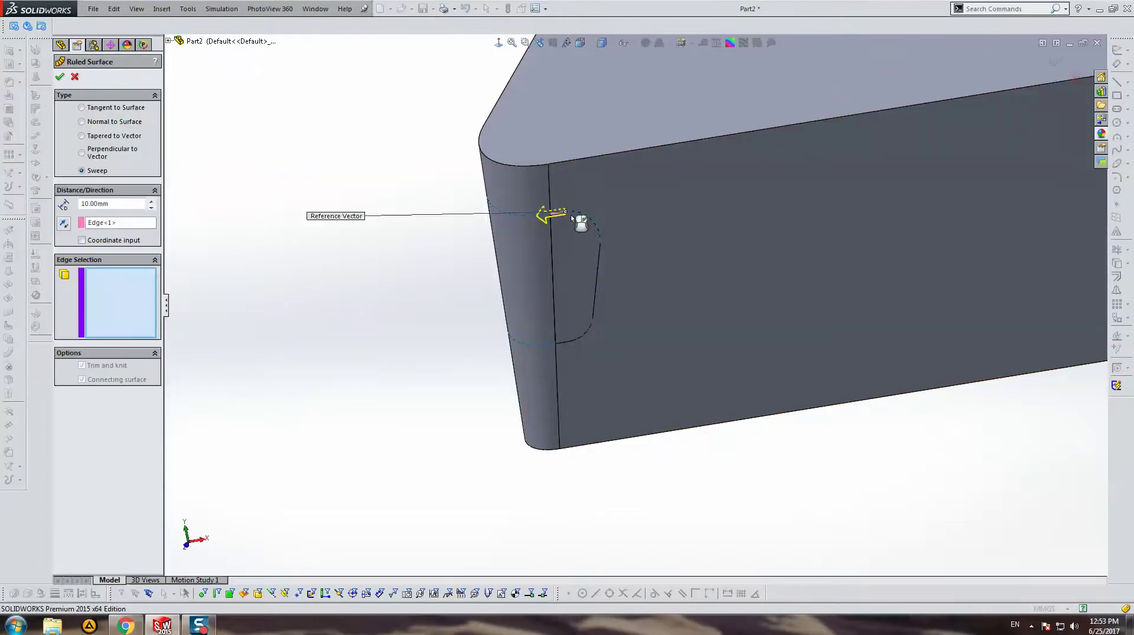
pyautogui.click(575, 214)
pyautogui.moveTo(628, 254); pyautogui.dragTo(655, 337, button='middle')
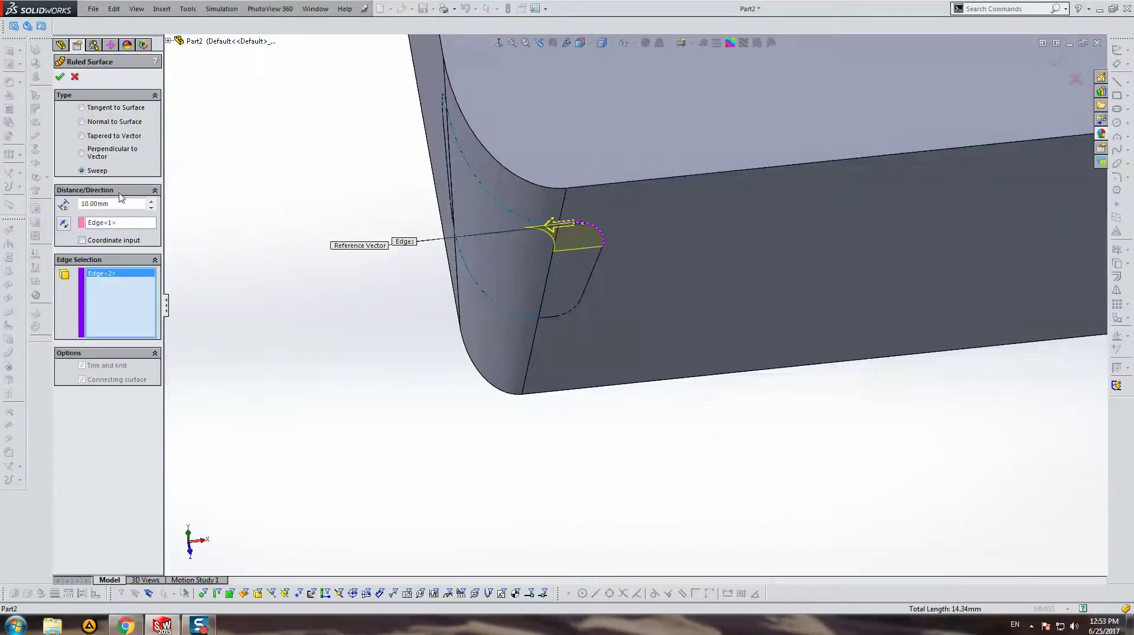
pyautogui.click(112, 139)
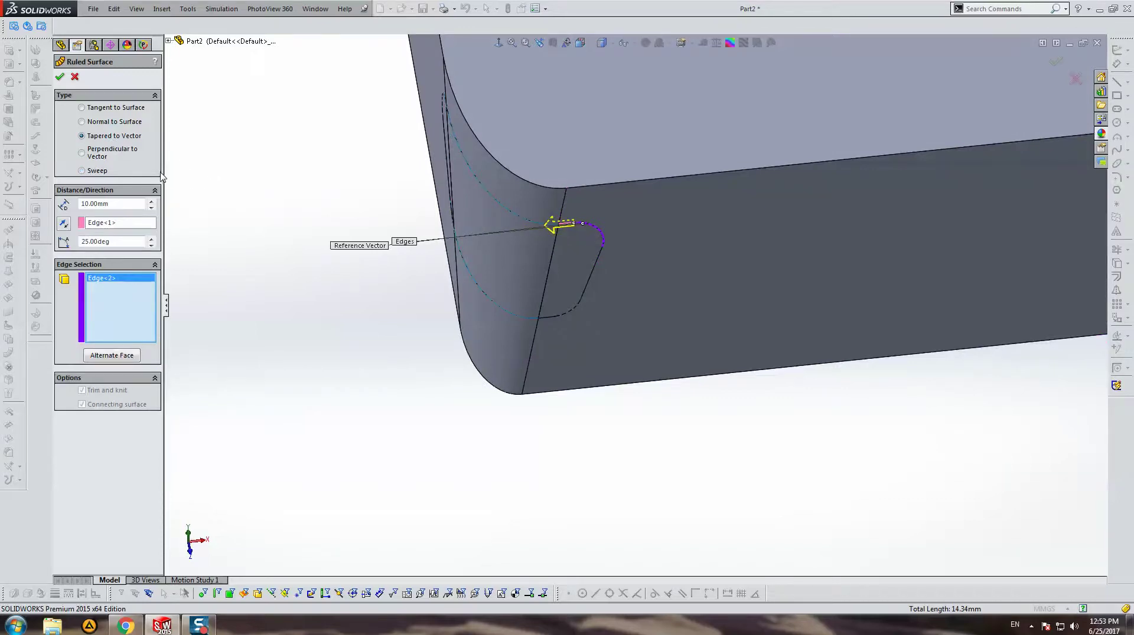
pyautogui.click(95, 172)
pyautogui.moveTo(632, 213); pyautogui.dragTo(291, 112, button='middle')
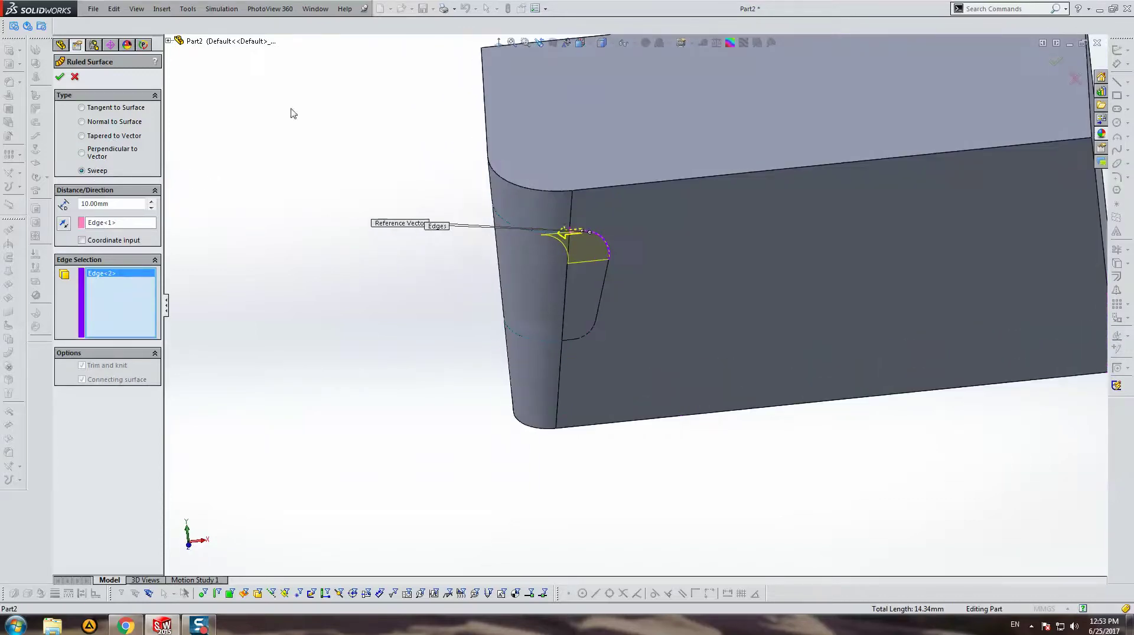
pyautogui.click(179, 43)
pyautogui.click(128, 229)
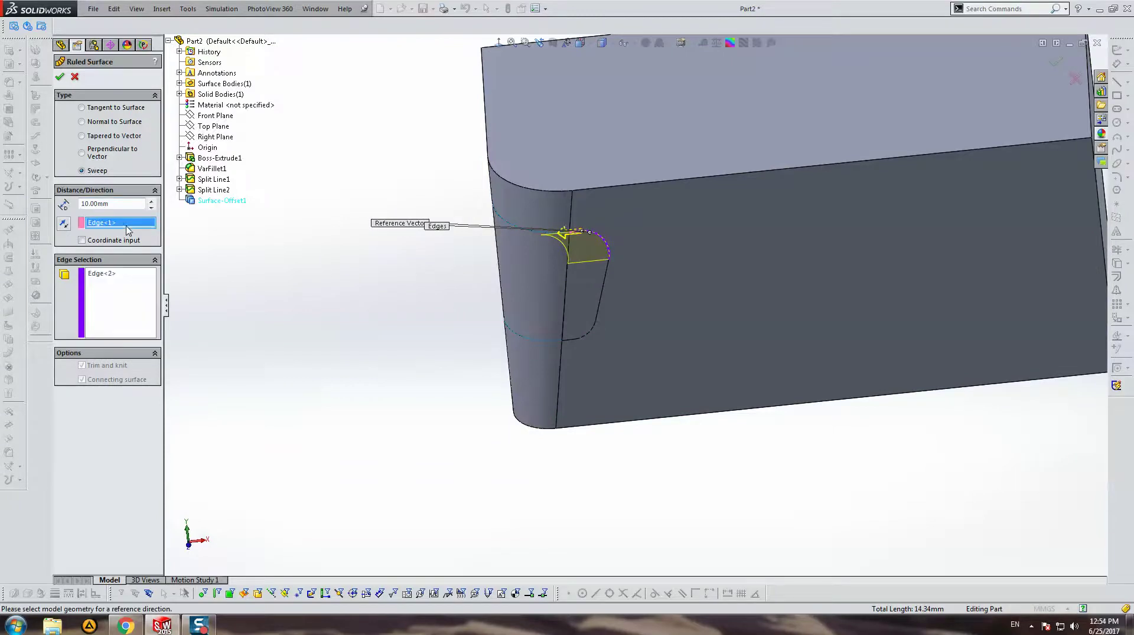
pyautogui.press('Delete')
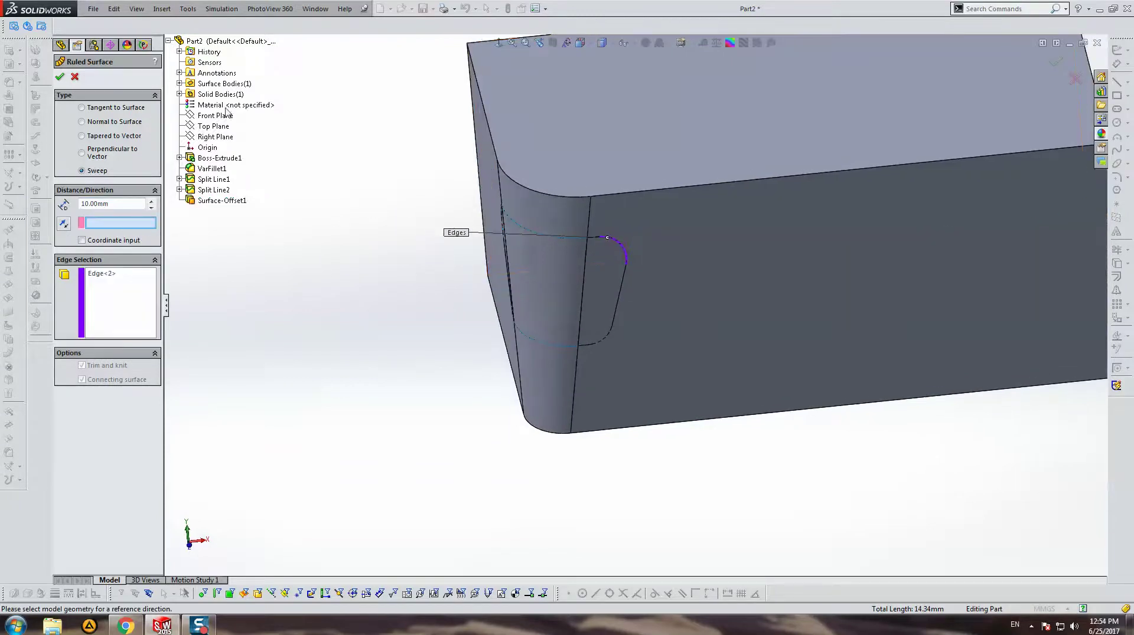
pyautogui.click(213, 115)
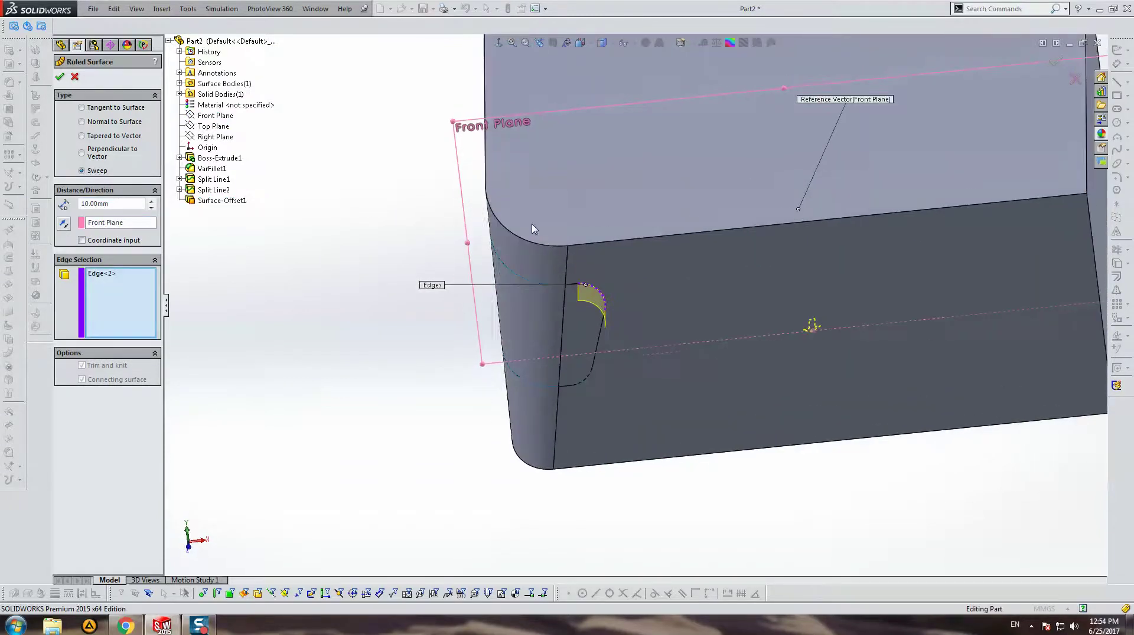
pyautogui.click(68, 224)
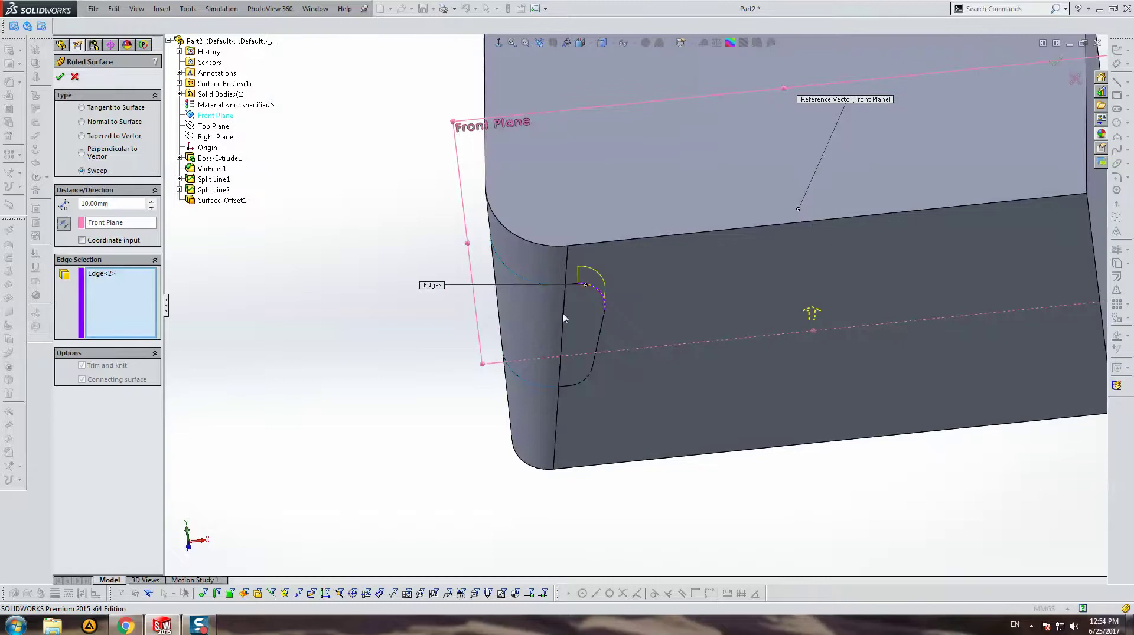
# Pick every edge around the recess outline and accept the 10 mm ruled surface.
pyautogui.click(603, 322)
pyautogui.click(589, 379)
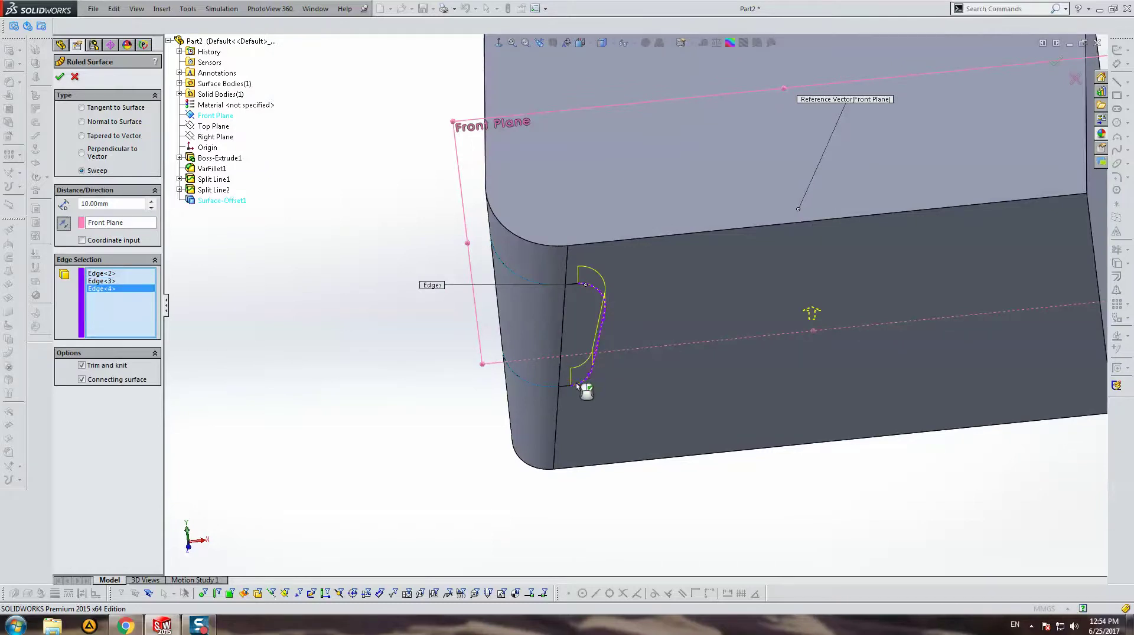
pyautogui.click(564, 387)
pyautogui.click(507, 363)
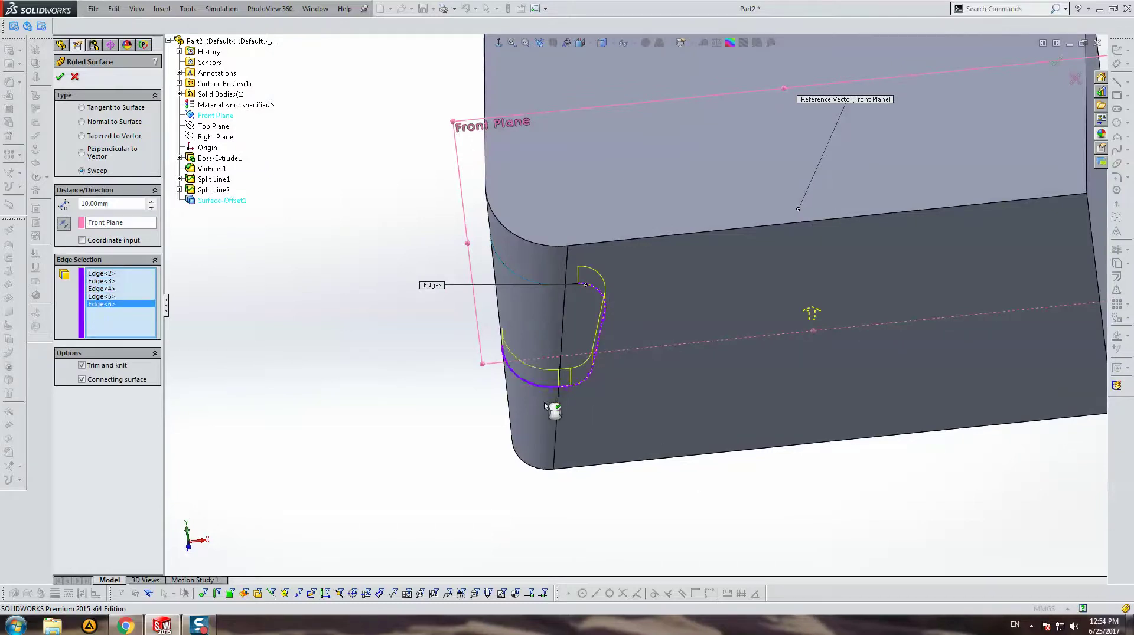
pyautogui.moveTo(508, 363); pyautogui.dragTo(495, 369, button='middle')
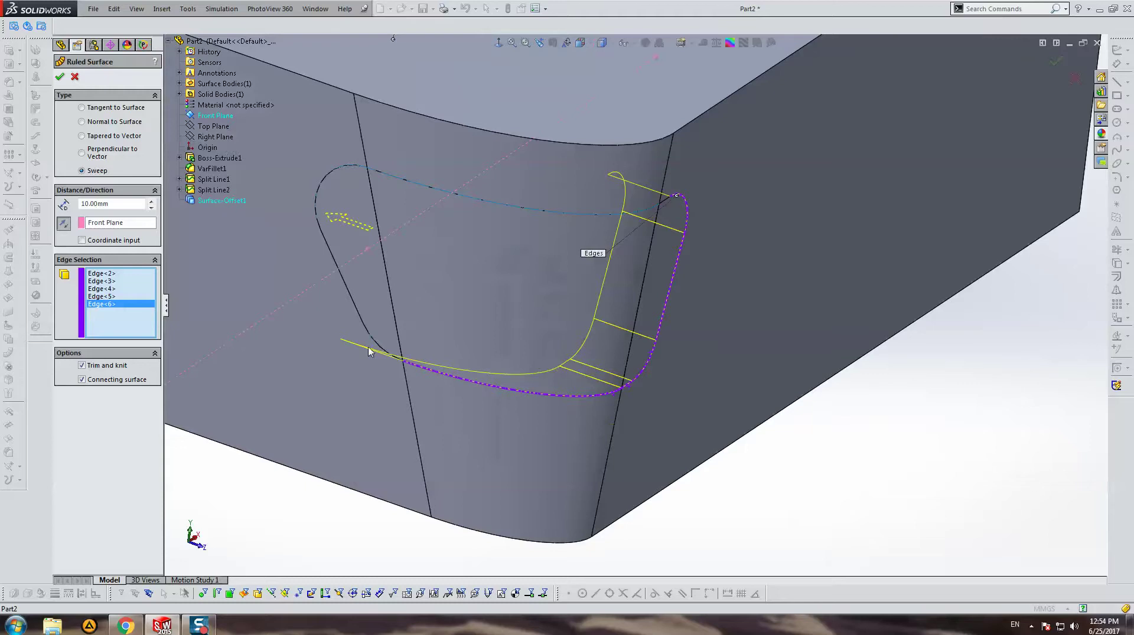
pyautogui.click(368, 352)
pyautogui.click(356, 313)
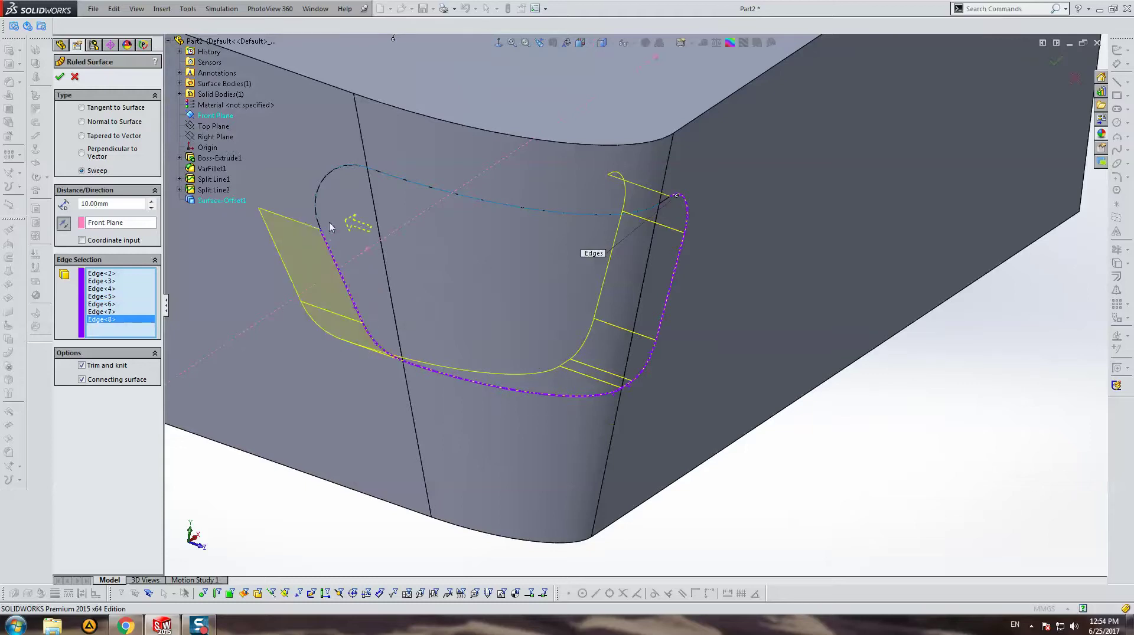
pyautogui.click(317, 219)
pyautogui.click(416, 184)
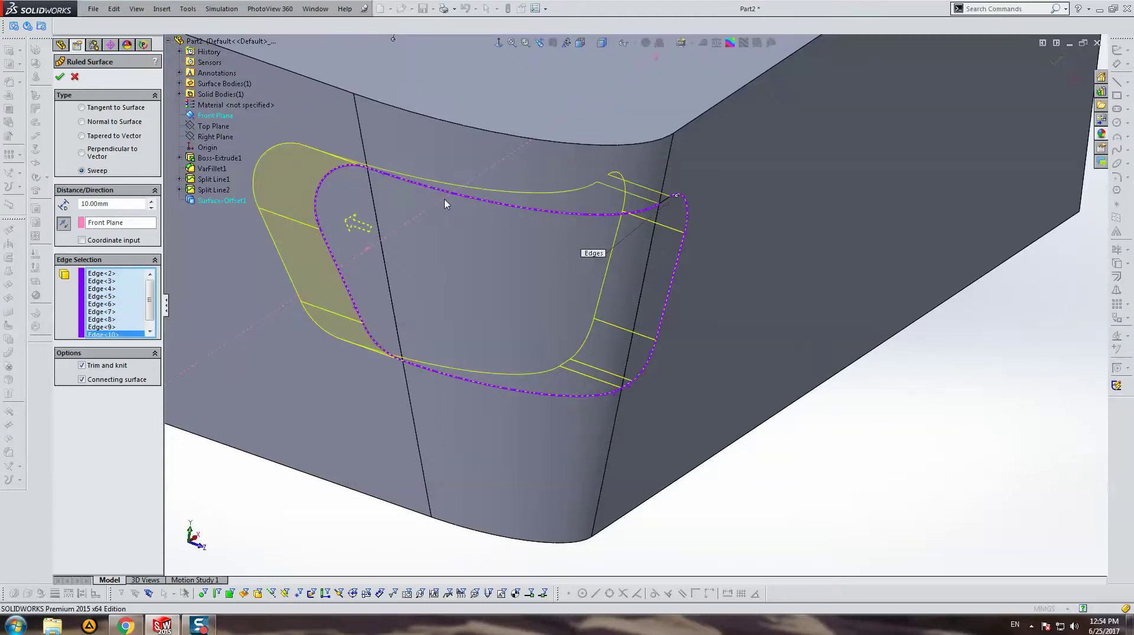
pyautogui.moveTo(445, 202); pyautogui.dragTo(469, 232, button='middle')
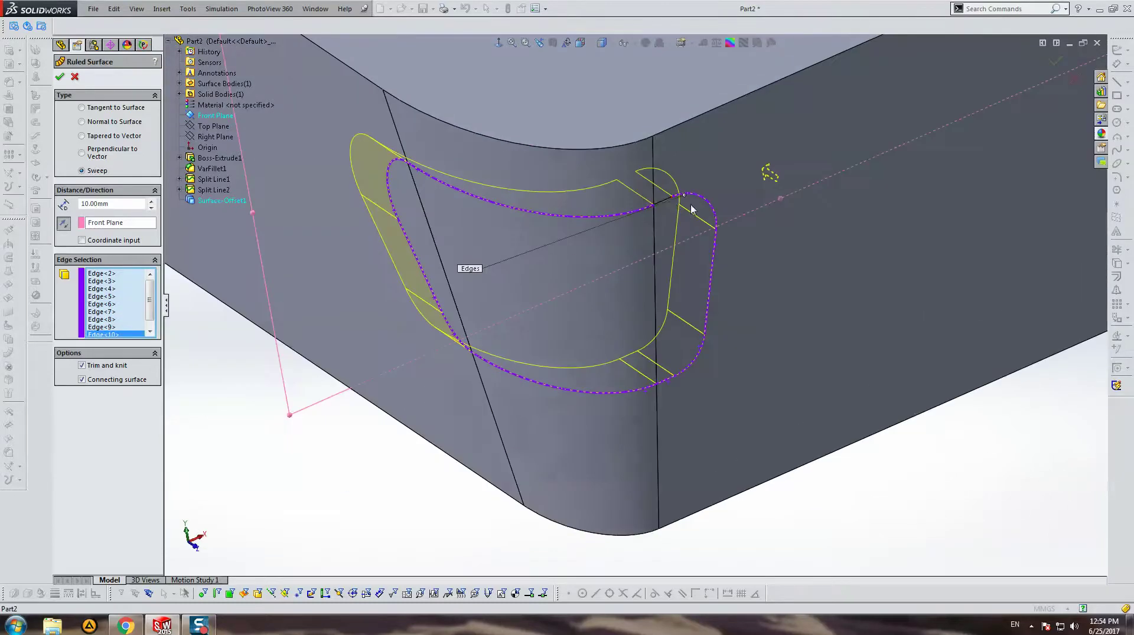
pyautogui.rightClick(547, 247)
pyautogui.moveTo(559, 230)
pyautogui.mouseDown(button='middle')
pyautogui.moveTo(484, 183)
pyautogui.moveTo(461, 236)
pyautogui.moveTo(518, 269)
pyautogui.moveTo(449, 304)
pyautogui.moveTo(347, 387)
pyautogui.moveTo(562, 248)
pyautogui.moveTo(593, 318)
pyautogui.moveTo(680, 348)
pyautogui.moveTo(595, 351)
pyautogui.moveTo(645, 398)
pyautogui.moveTo(618, 342)
pyautogui.moveTo(783, 236)
pyautogui.moveTo(558, 247)
pyautogui.mouseUp(button='middle')
# Show only the surface bodies and reopen Ruled Surface1 for editing.
pyautogui.rightClick(485, 183)
pyautogui.click(520, 165)
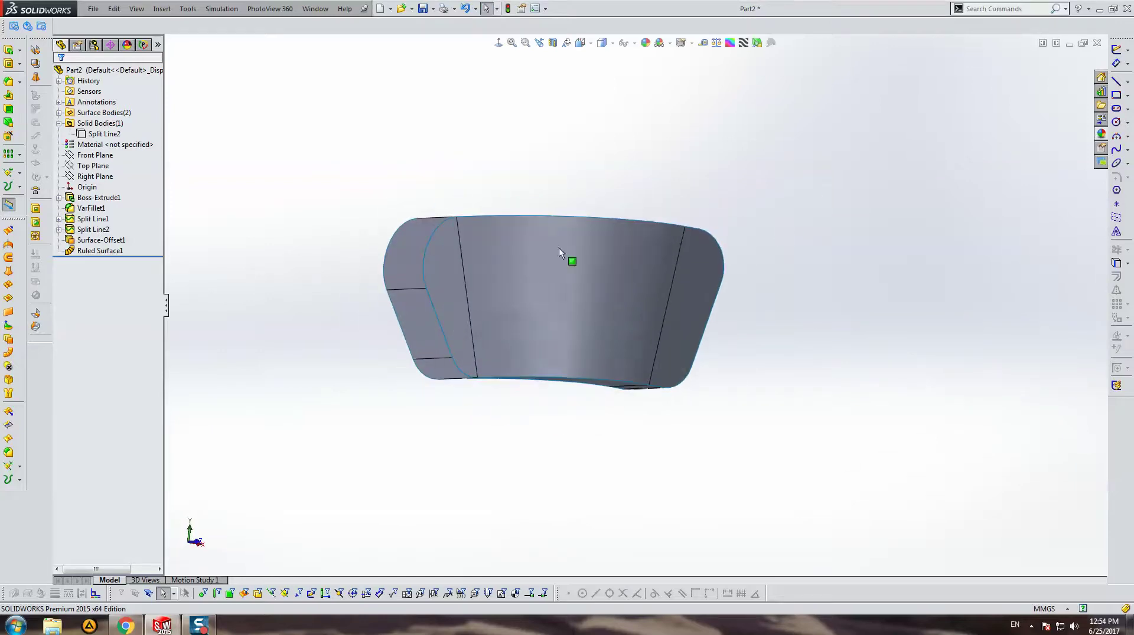
pyautogui.click(100, 250)
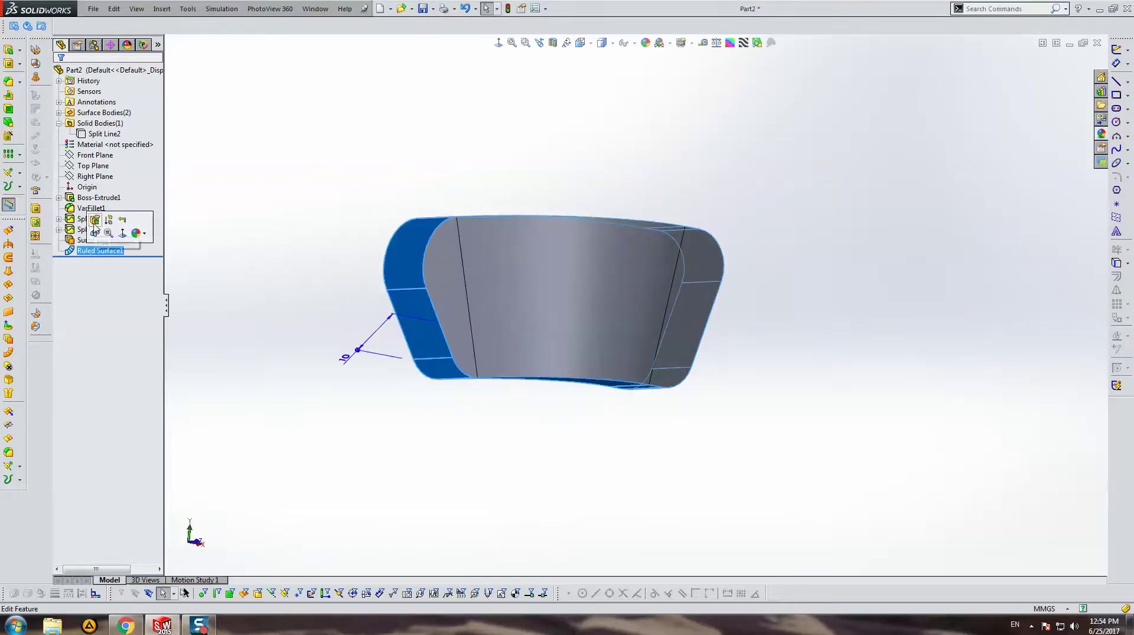
pyautogui.click(87, 220)
# Compare Perpendicular to Vector and Sweep, leaving Tapered to Vector previewed at 10 mm and 25°.
pyautogui.moveTo(405, 278); pyautogui.dragTo(608, 292, button='middle')
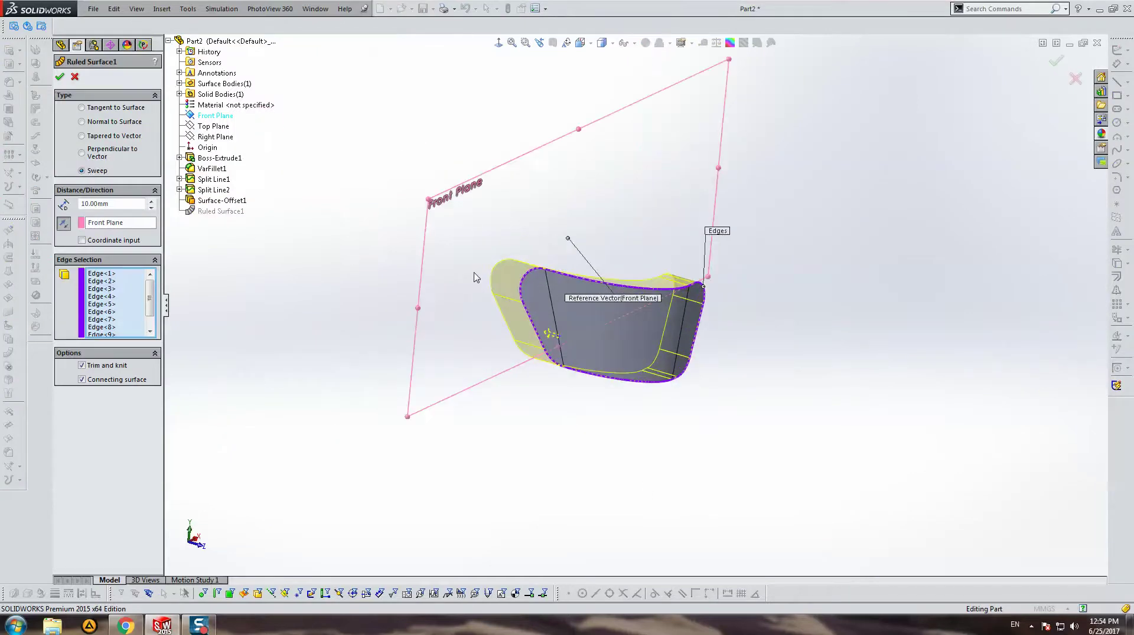
pyautogui.click(98, 154)
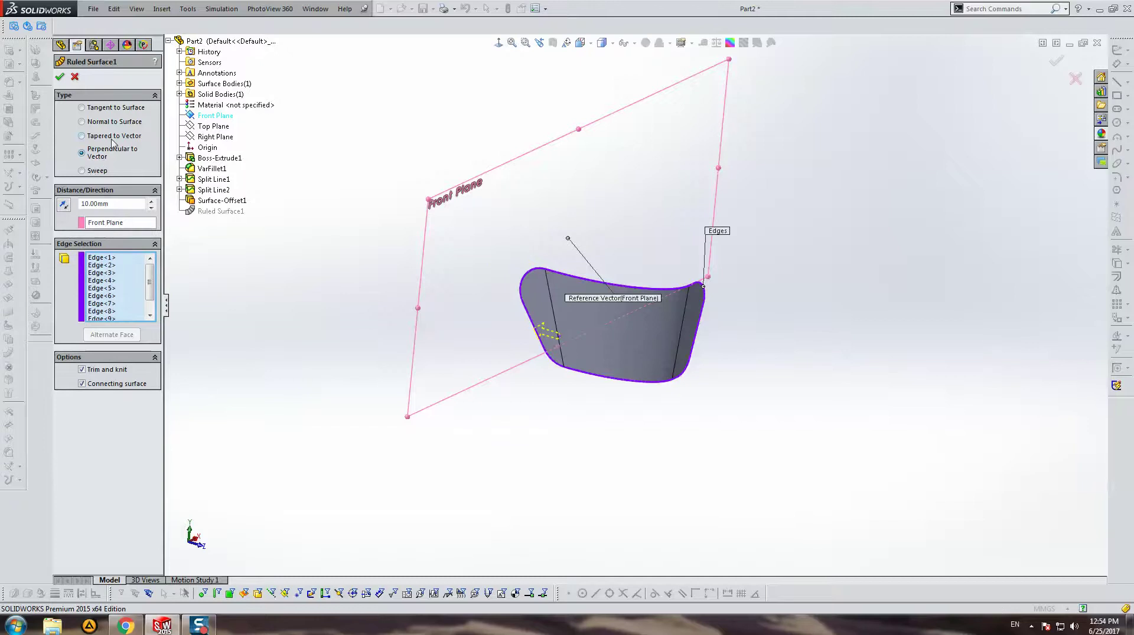
pyautogui.click(97, 171)
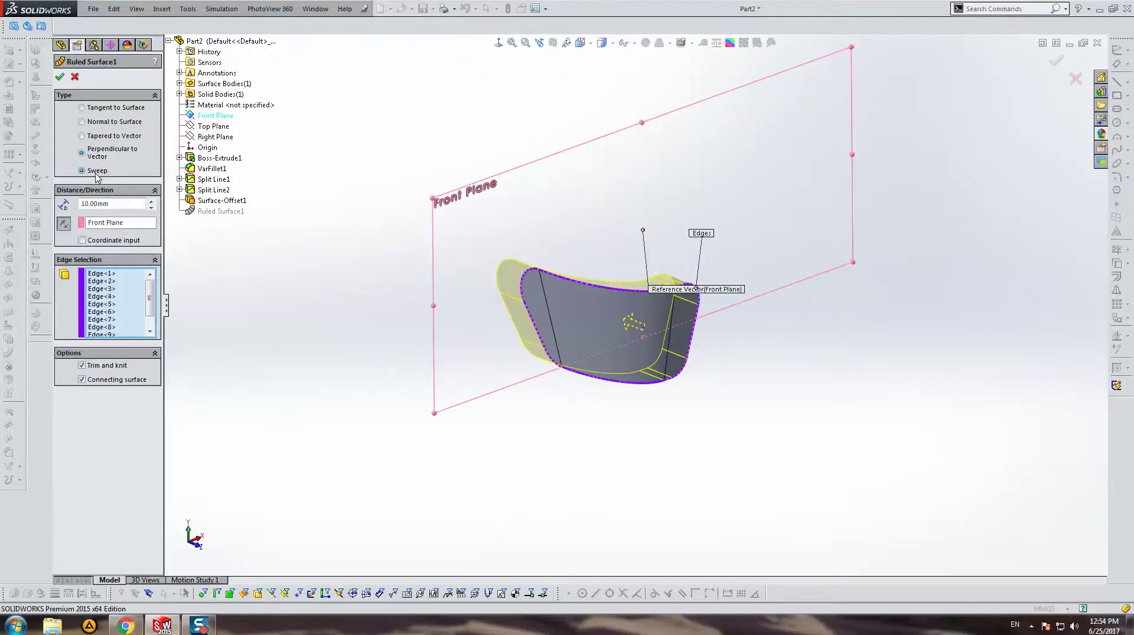
pyautogui.click(116, 137)
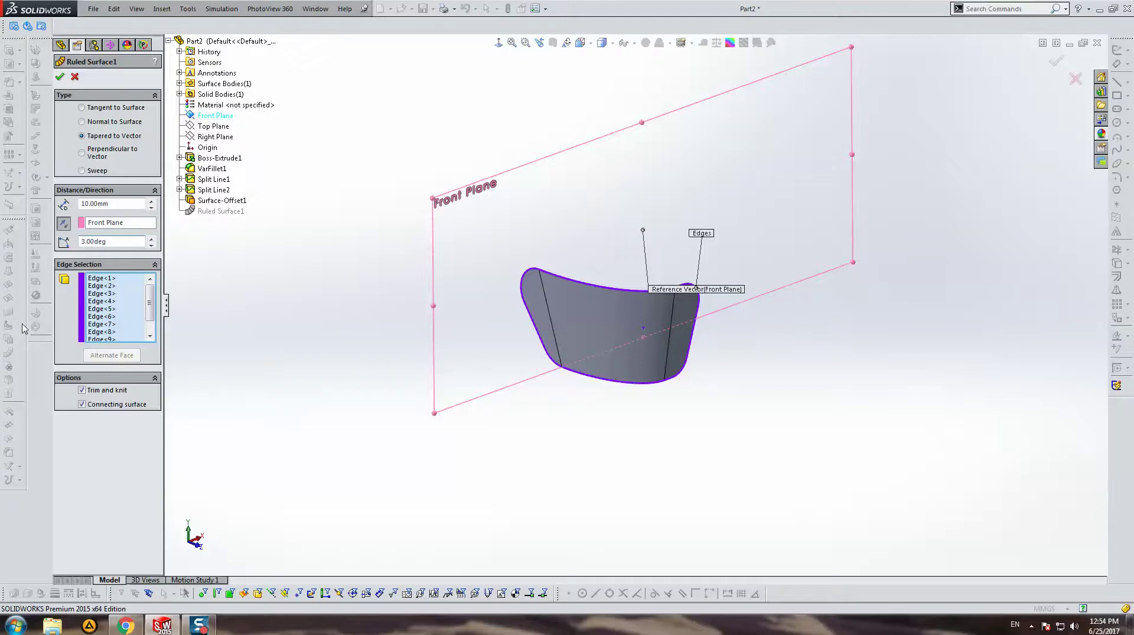
# Clear Ruled Surface1's edge selection and pick the first two upper-right rim edges.
pyautogui.rightClick(101, 286)
pyautogui.click(127, 293)
pyautogui.moveTo(590, 277)
pyautogui.mouseDown(button='middle')
pyautogui.moveTo(657, 296)
pyautogui.moveTo(465, 305)
pyautogui.mouseUp(button='middle')
pyautogui.click(641, 307)
pyautogui.click(673, 307)
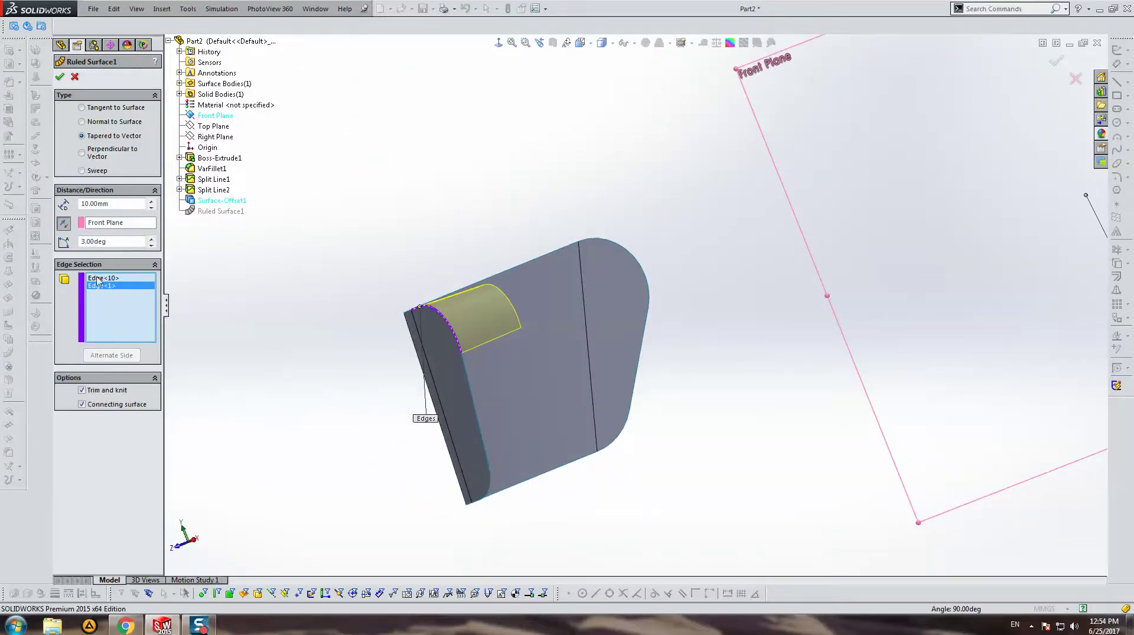
# Keep the original taper direction at 3° and toggle Alternate Side for the strip.
pyautogui.click(63, 224)
pyautogui.click(64, 224)
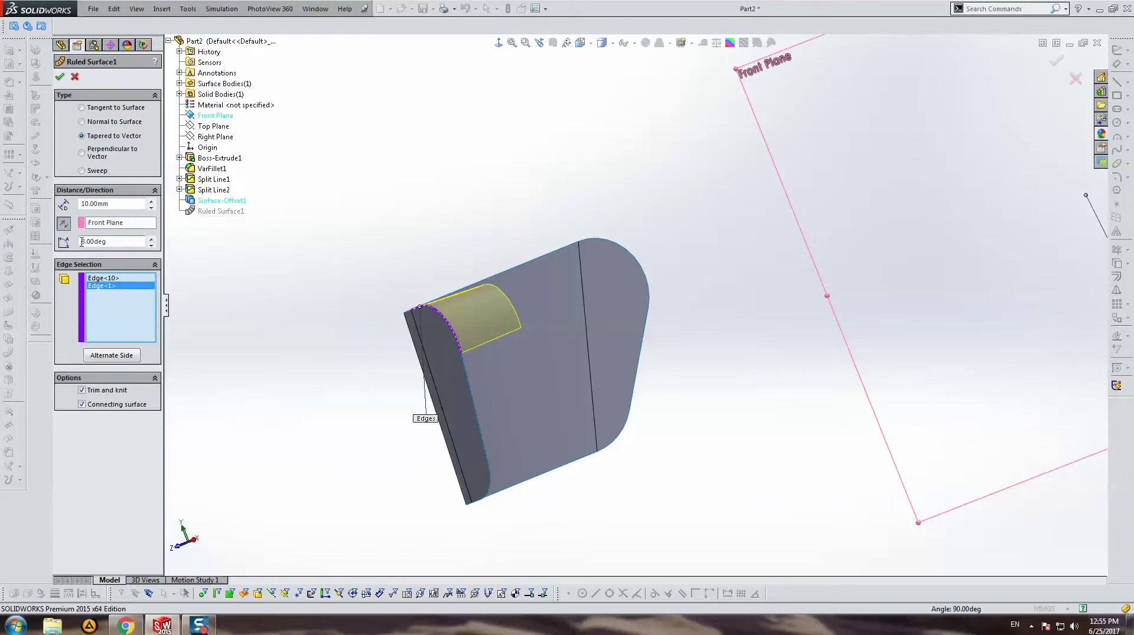
pyautogui.press('Return')
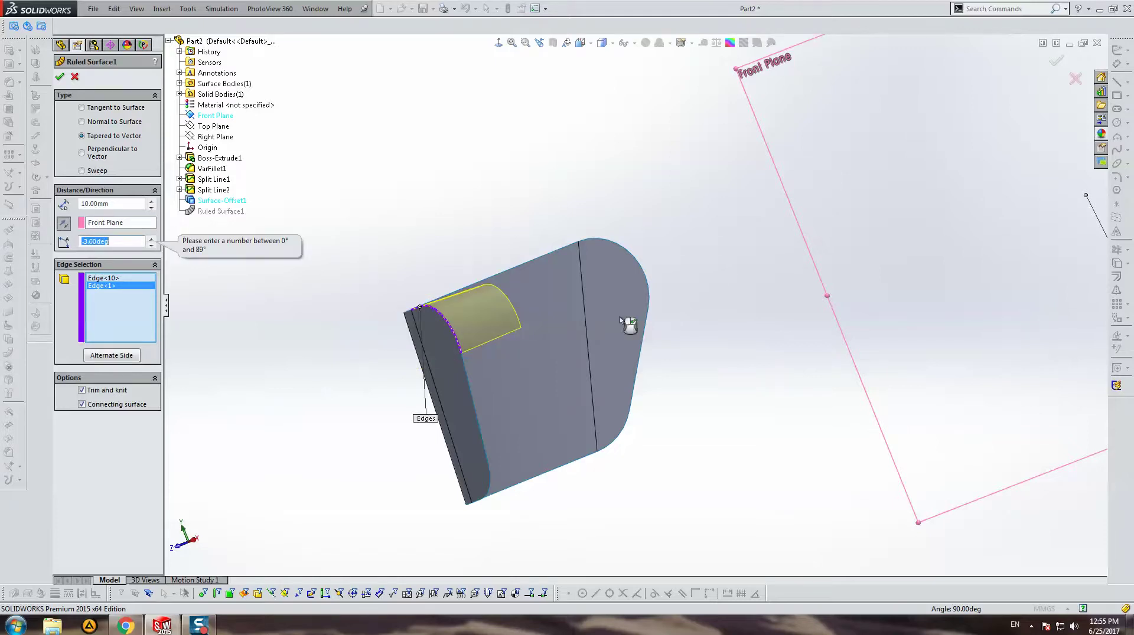
pyautogui.click(125, 360)
pyautogui.click(125, 360)
pyautogui.click(126, 360)
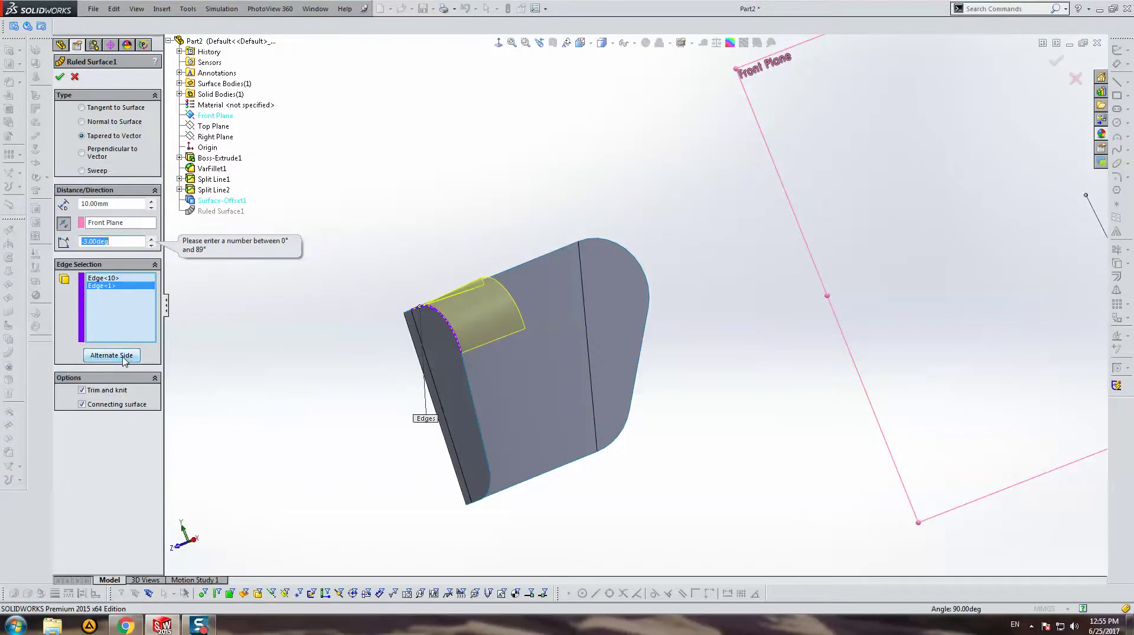
# Add the remaining rim edges down the shield's right side to the selection.
pyautogui.moveTo(679, 253); pyautogui.dragTo(625, 309, button='middle')
pyautogui.click(107, 280)
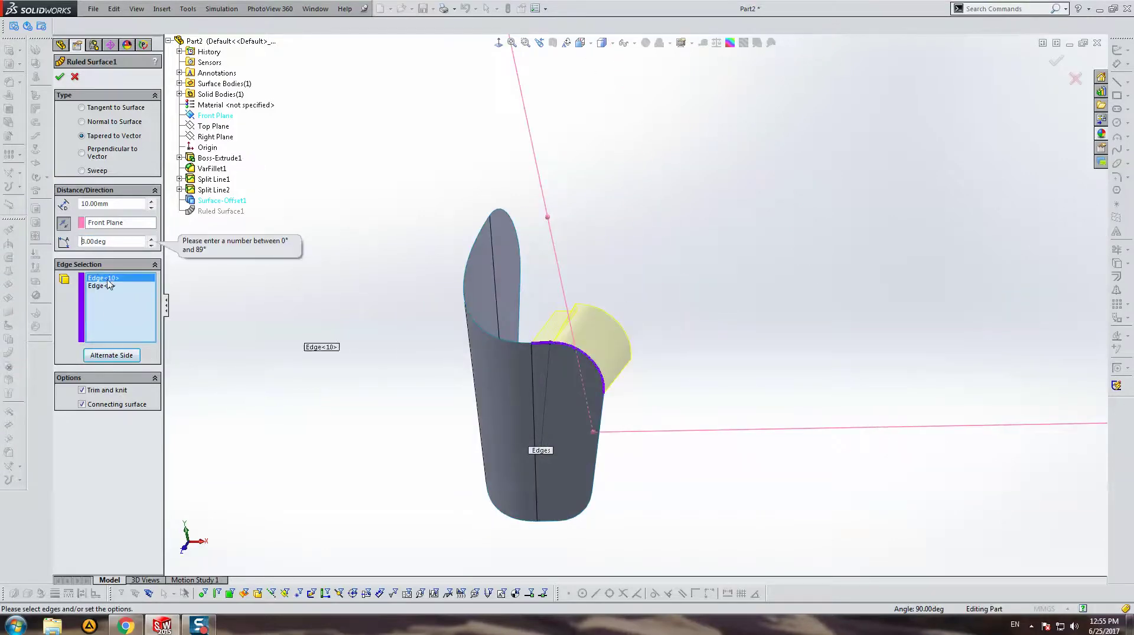
pyautogui.moveTo(577, 391); pyautogui.dragTo(558, 424, button='middle')
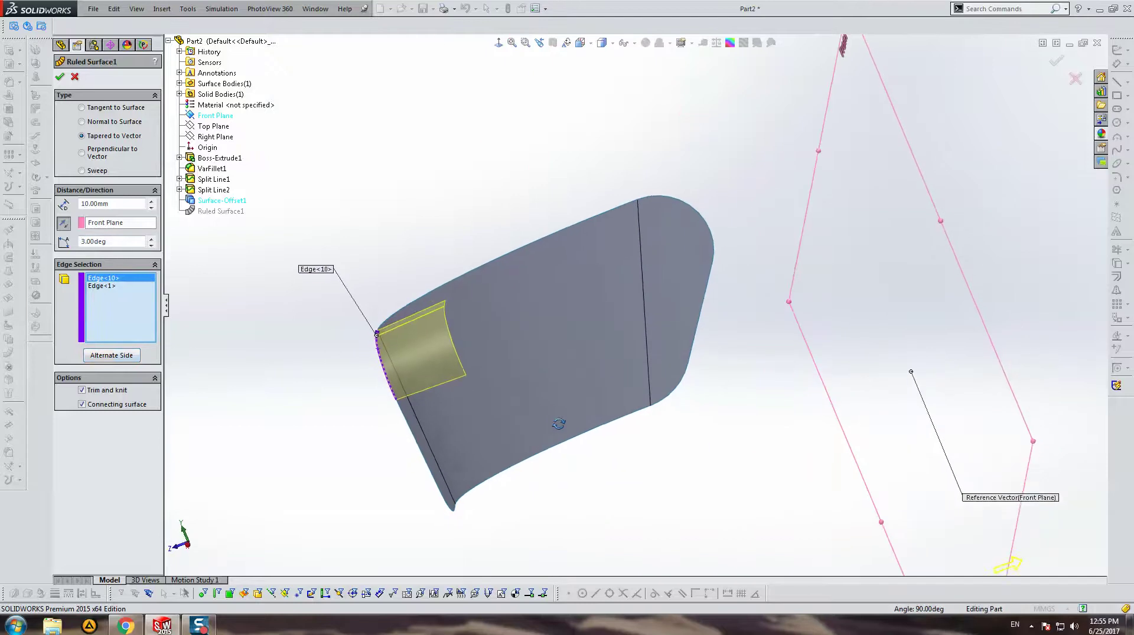
pyautogui.click(112, 285)
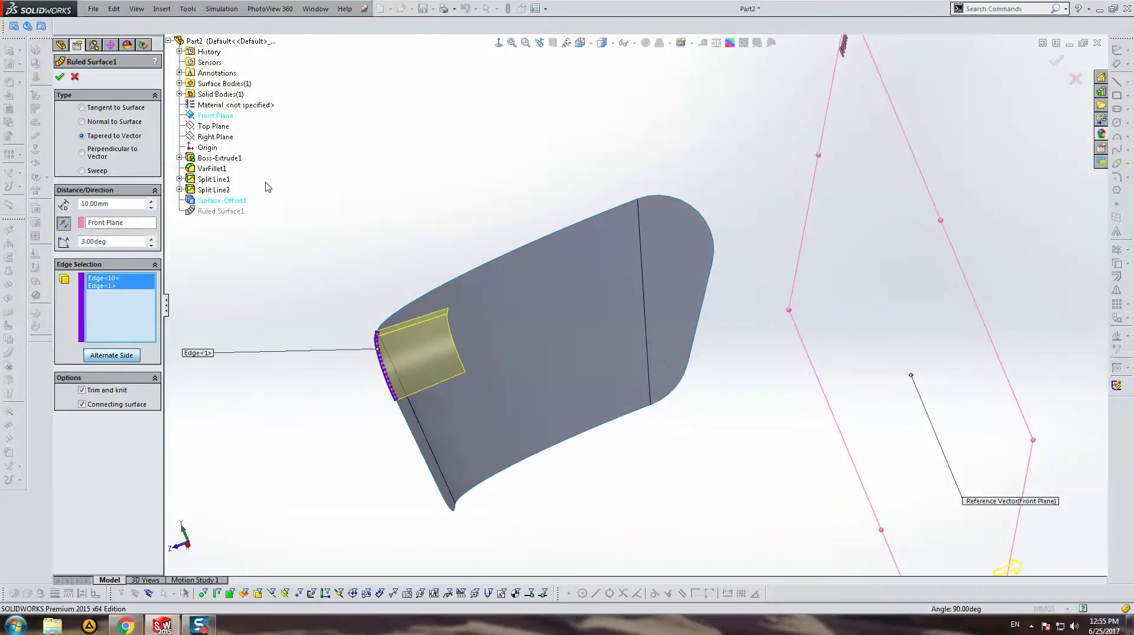
pyautogui.moveTo(400, 239); pyautogui.dragTo(447, 213, button='middle')
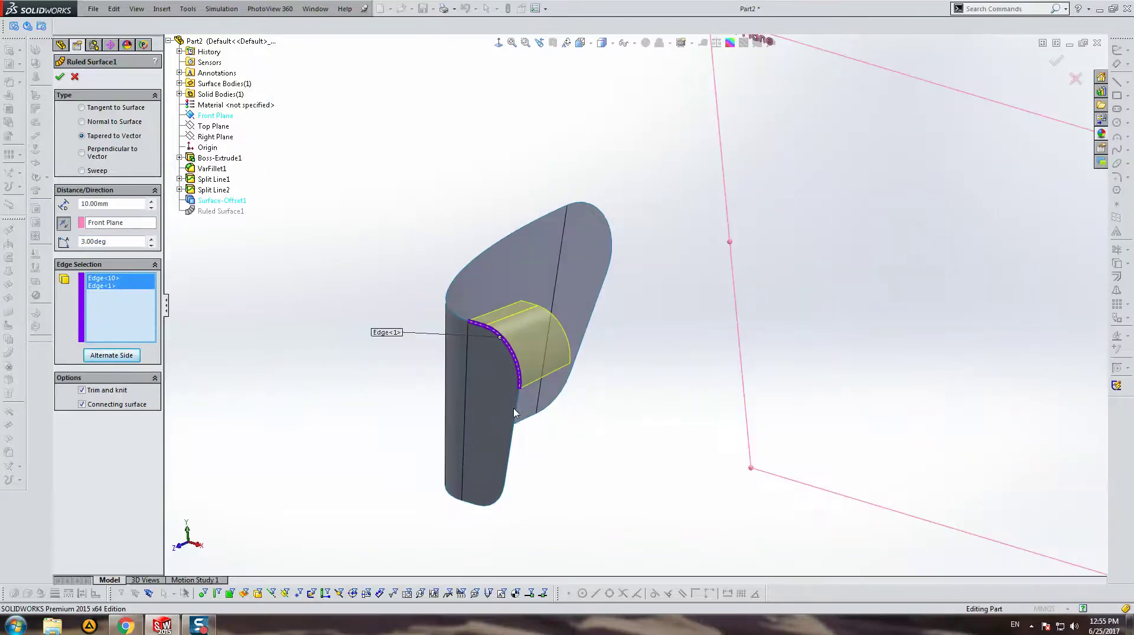
pyautogui.click(509, 449)
pyautogui.moveTo(540, 440); pyautogui.dragTo(580, 455, button='middle')
pyautogui.click(526, 487)
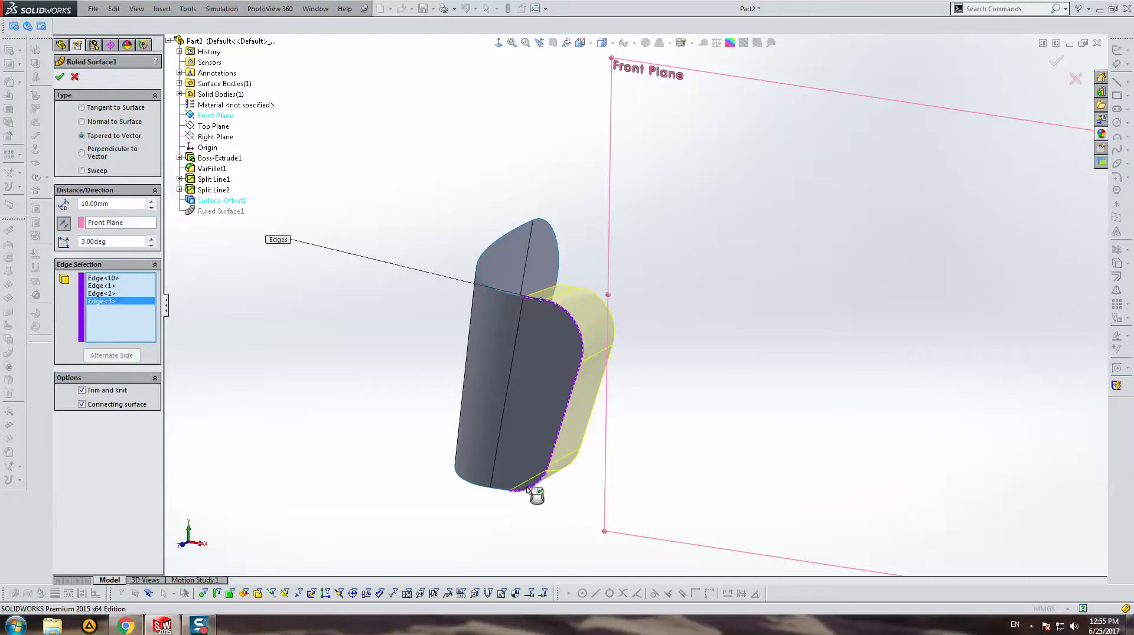
pyautogui.click(502, 492)
# Adjust the top and bottom edge picks, leaving five rim edges for the 10 mm, 3° strip.
pyautogui.moveTo(502, 492); pyautogui.dragTo(568, 352, button='middle')
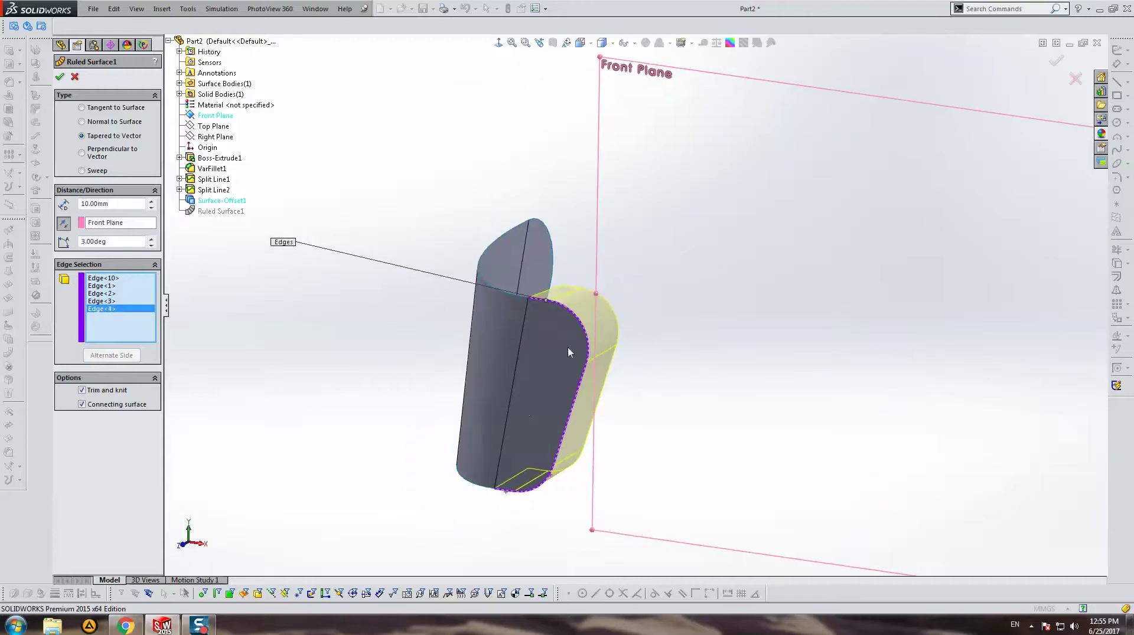
pyautogui.moveTo(473, 415)
pyautogui.mouseDown(button='middle')
pyautogui.moveTo(722, 419)
pyautogui.moveTo(688, 310)
pyautogui.mouseUp(button='middle')
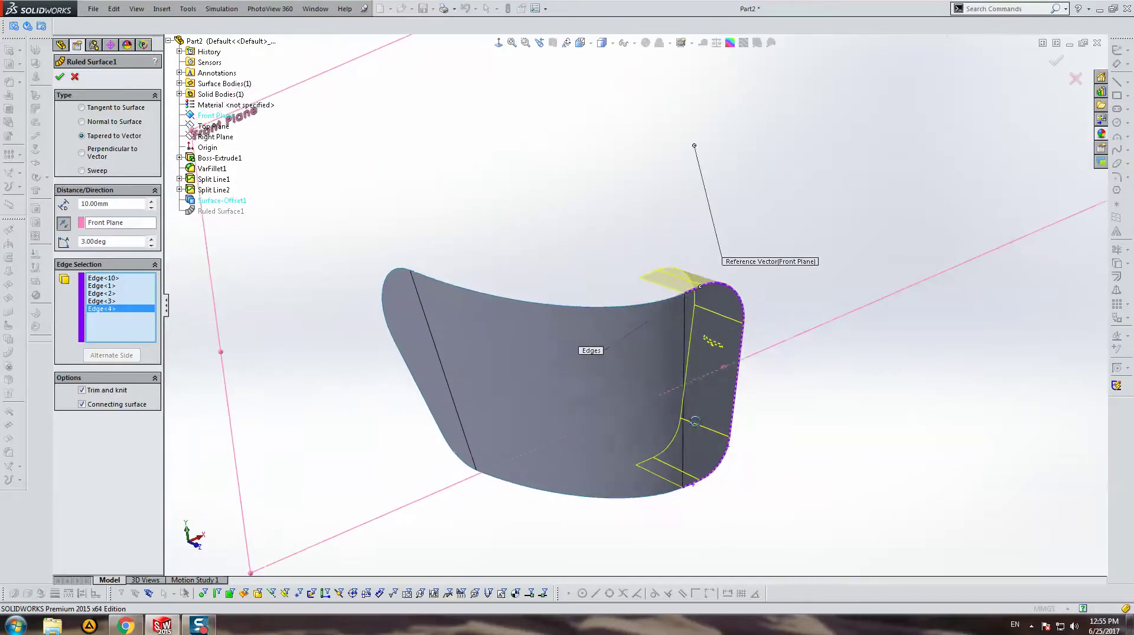
pyautogui.click(677, 302)
pyautogui.click(677, 302)
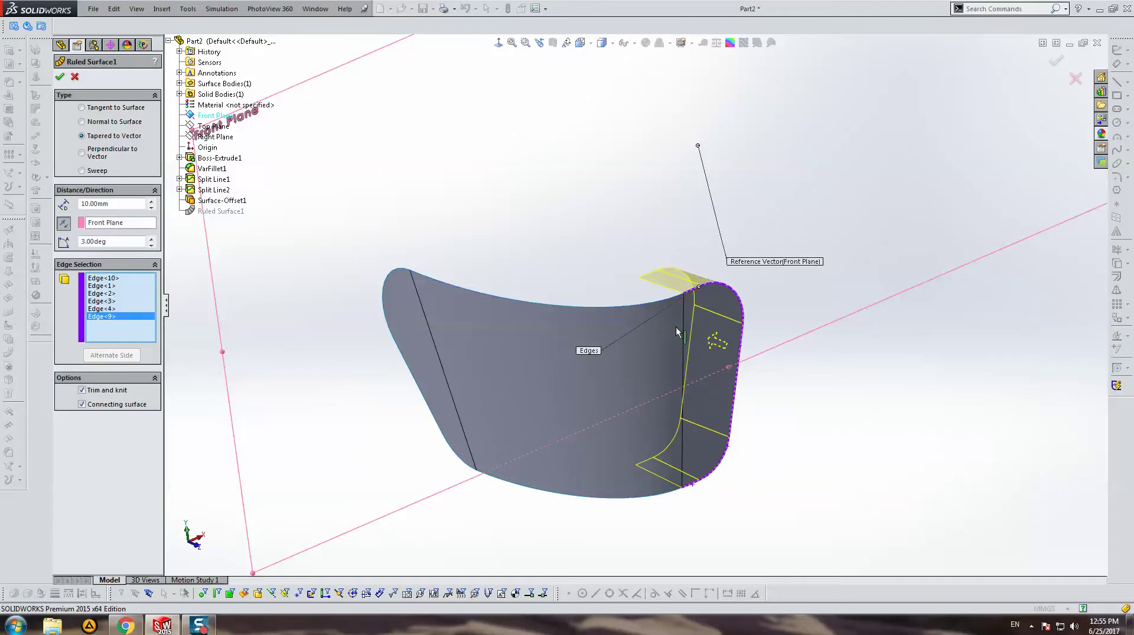
pyautogui.click(669, 494)
pyautogui.click(669, 495)
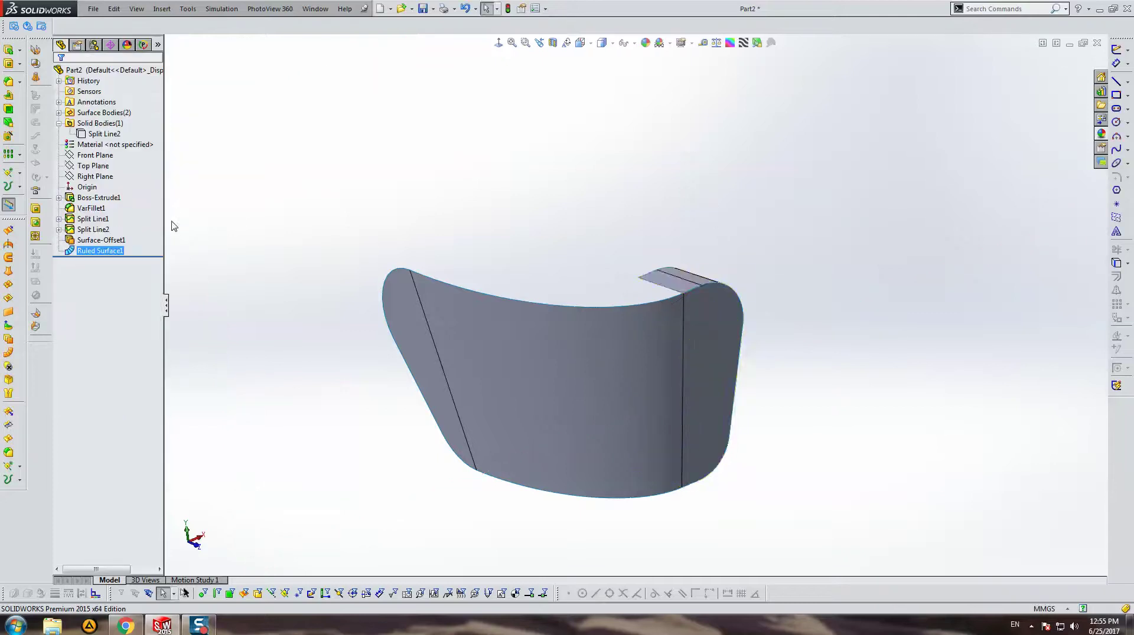
pyautogui.moveTo(171, 222)
pyautogui.mouseDown(button='middle')
pyautogui.moveTo(557, 167)
pyautogui.moveTo(481, 222)
pyautogui.moveTo(581, 260)
pyautogui.moveTo(278, 233)
pyautogui.mouseUp(button='middle')
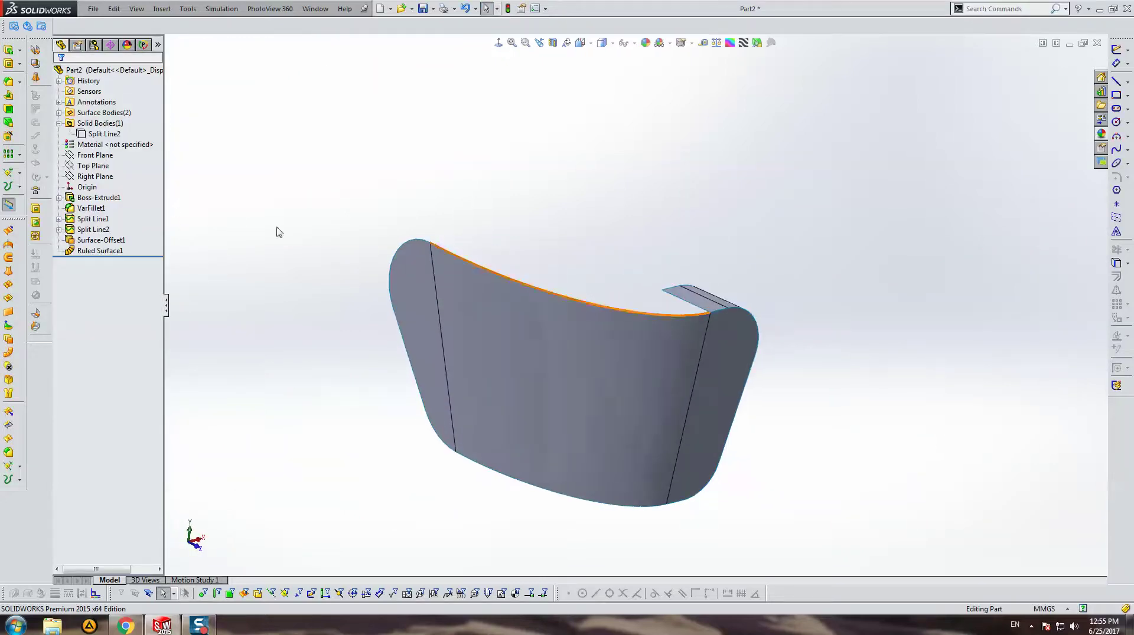
pyautogui.click(95, 176)
pyautogui.moveTo(355, 234); pyautogui.dragTo(266, 284, button='middle')
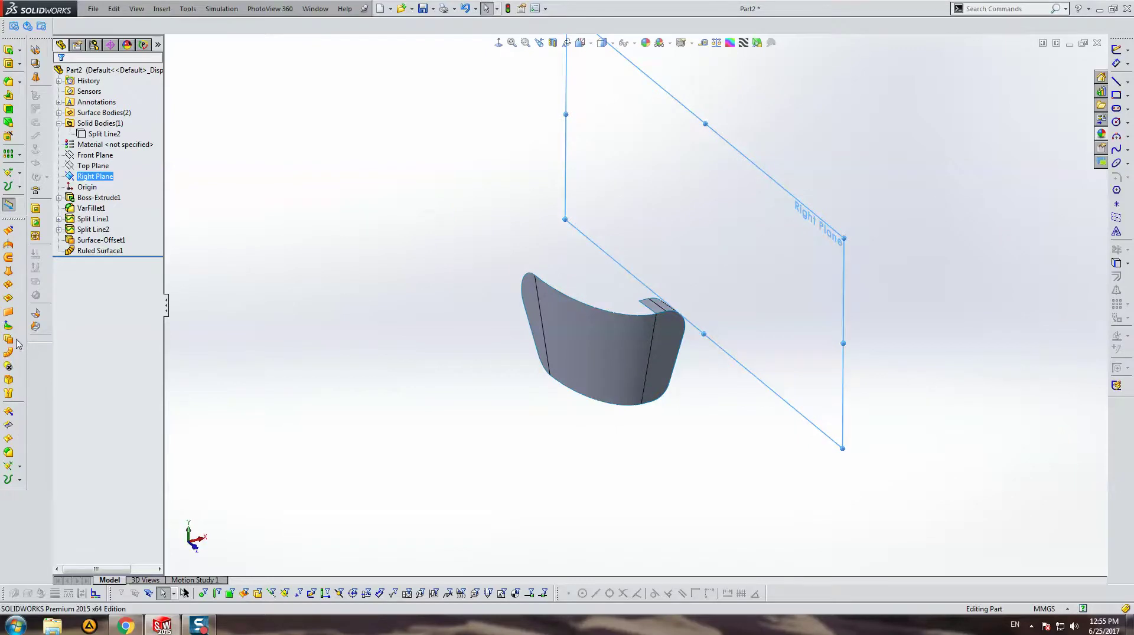
pyautogui.click(9, 352)
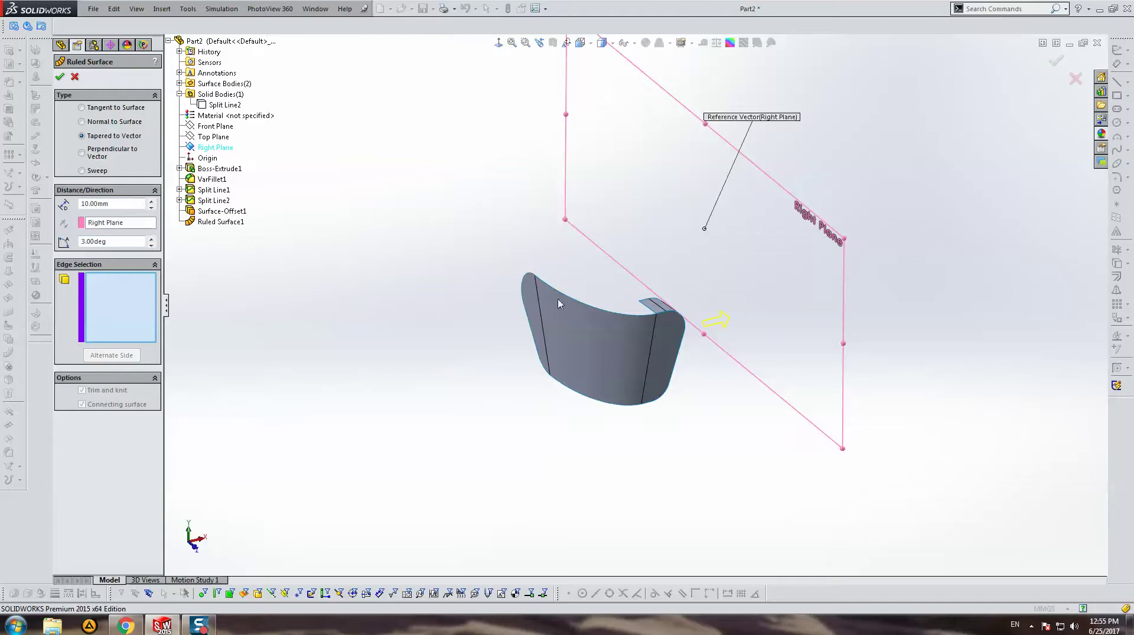
pyautogui.scroll(-3, 543, 296)
pyautogui.click(528, 260)
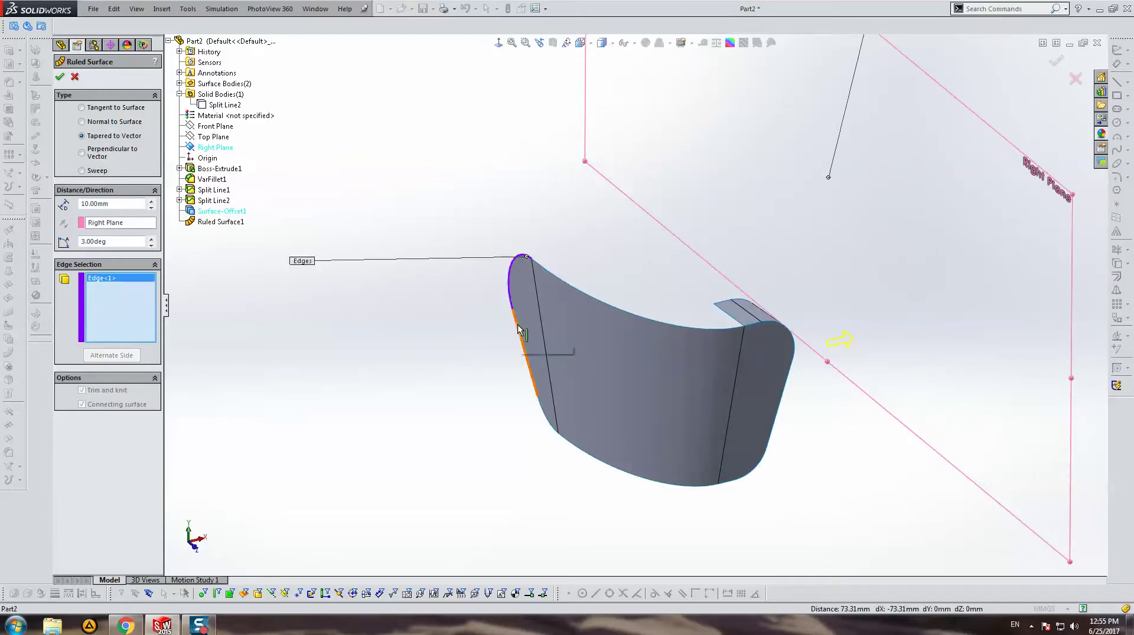
pyautogui.click(539, 407)
pyautogui.click(539, 408)
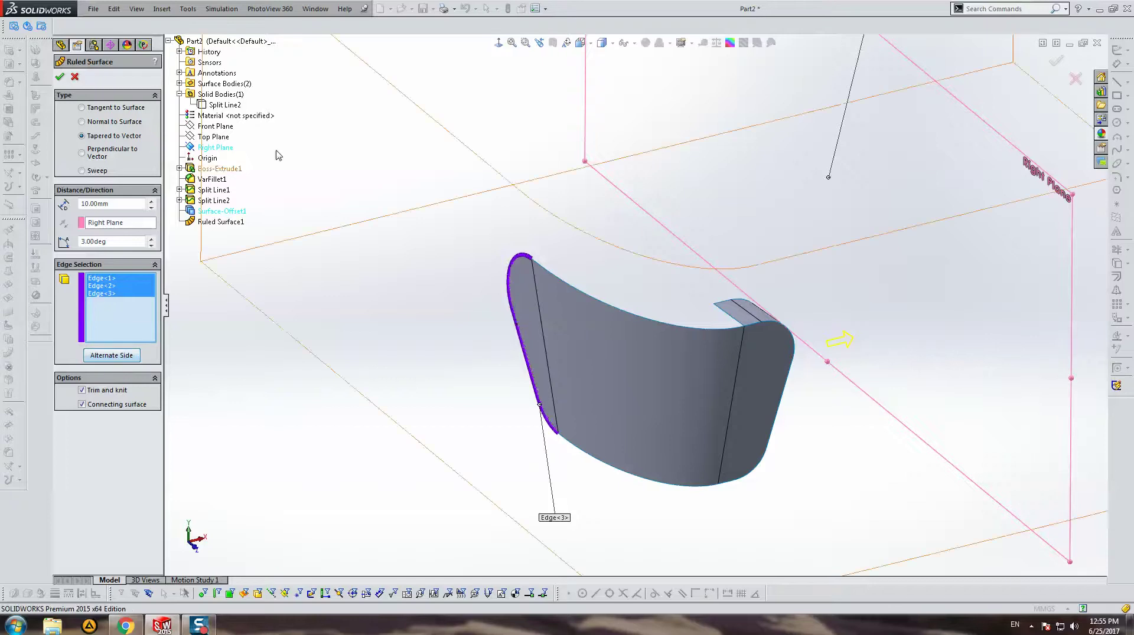
pyautogui.scroll(3, 626, 247)
pyautogui.moveTo(623, 211); pyautogui.dragTo(586, 306, button='middle')
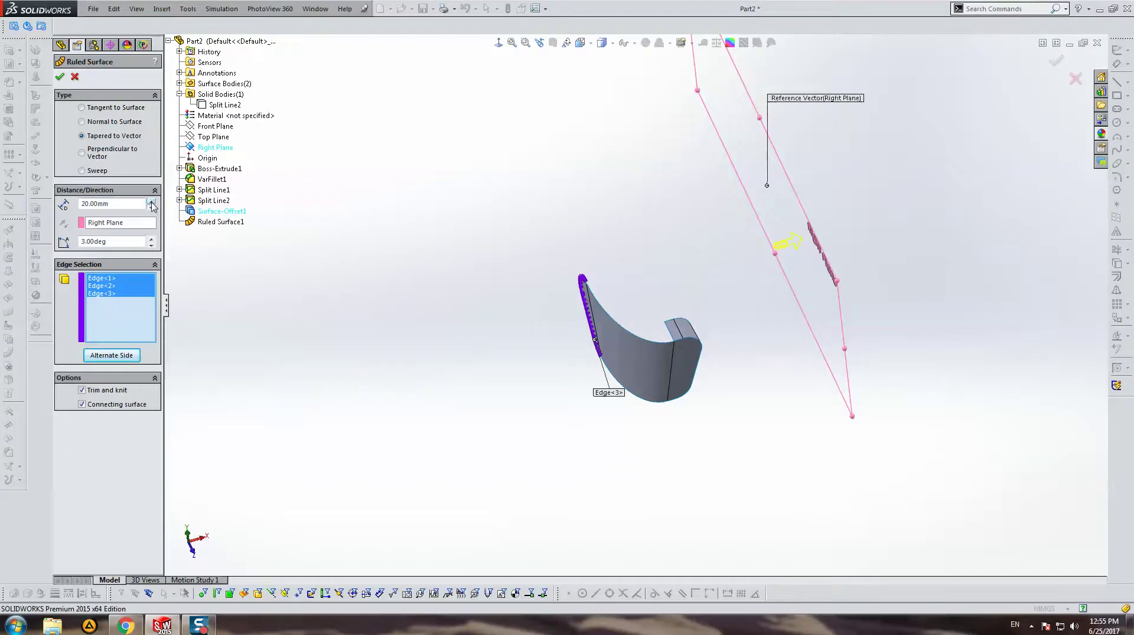
pyautogui.press('Return')
pyautogui.moveTo(443, 188); pyautogui.dragTo(706, 228, button='middle')
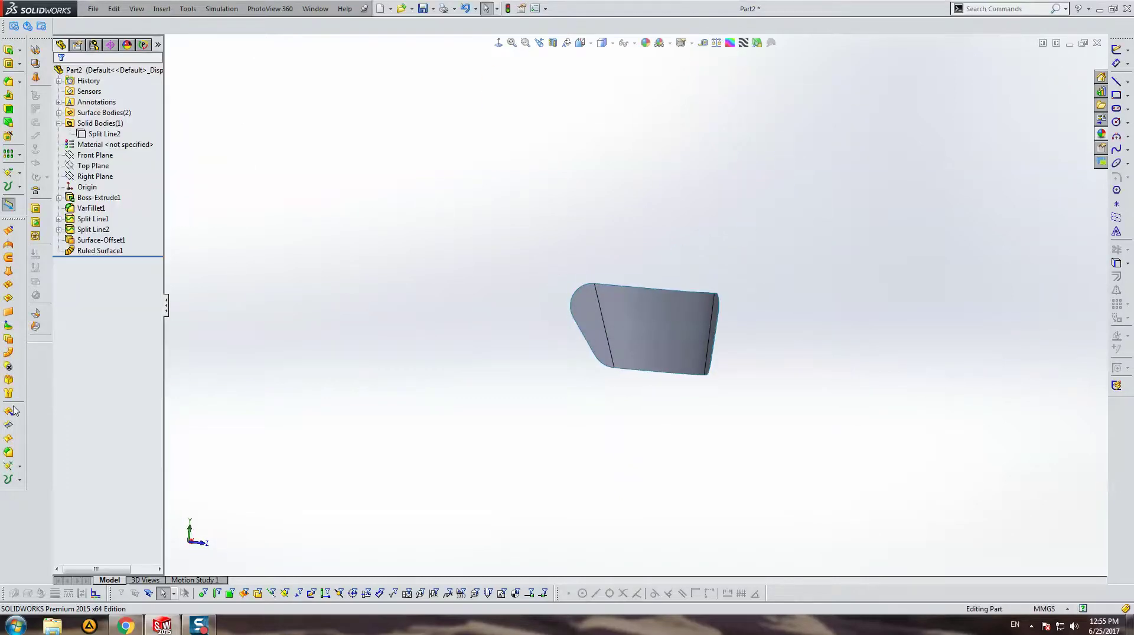
# Start Ruled Surface2 tapered to the Right Plane and pick the curved left edges.
pyautogui.click(9, 353)
pyautogui.moveTo(551, 324); pyautogui.dragTo(711, 283, button='middle')
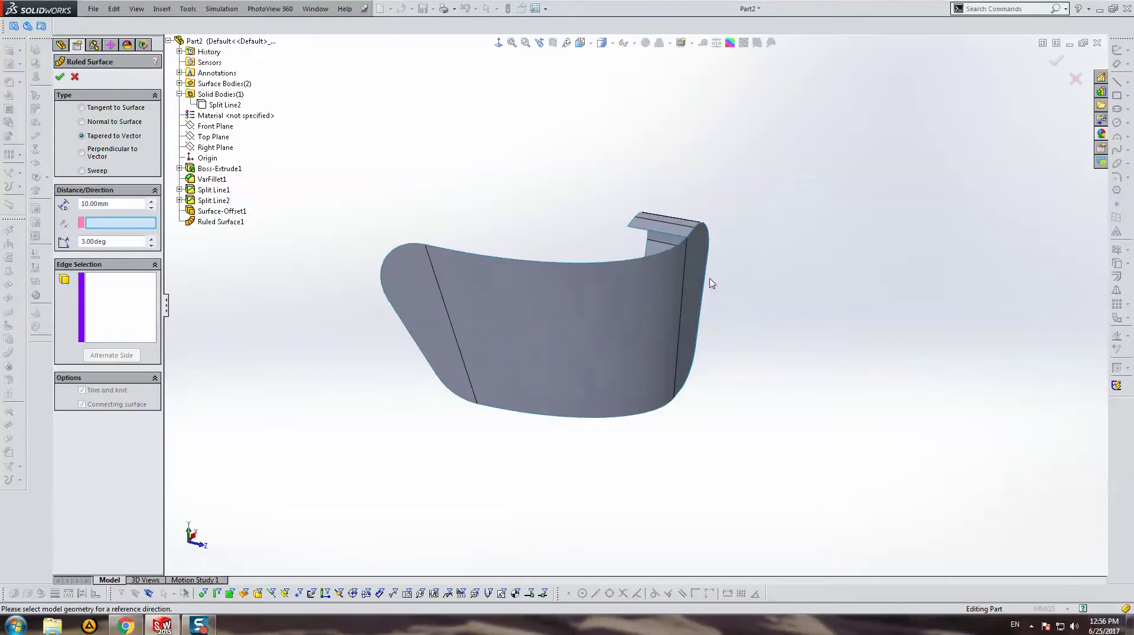
pyautogui.click(225, 147)
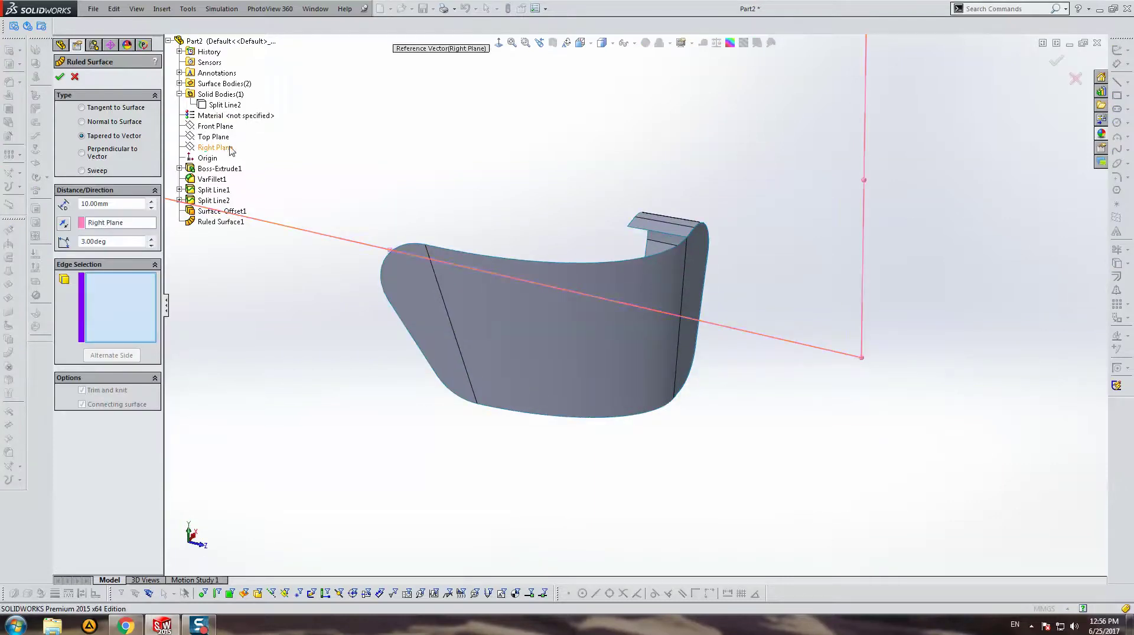
pyautogui.click(440, 252)
pyautogui.click(424, 251)
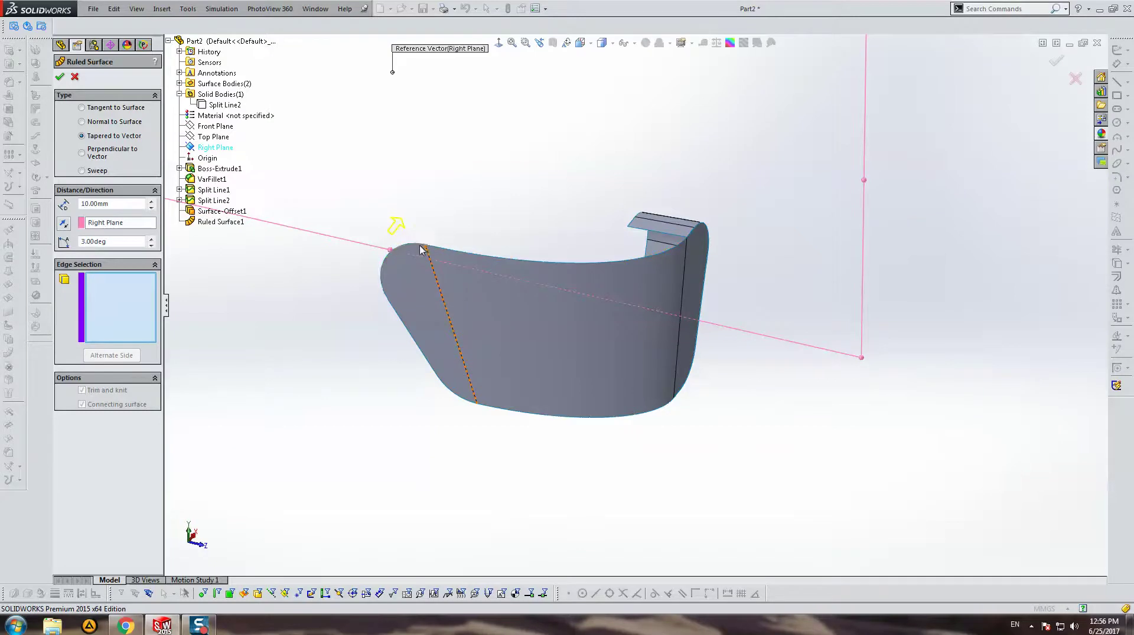
pyautogui.click(421, 256)
pyautogui.click(395, 311)
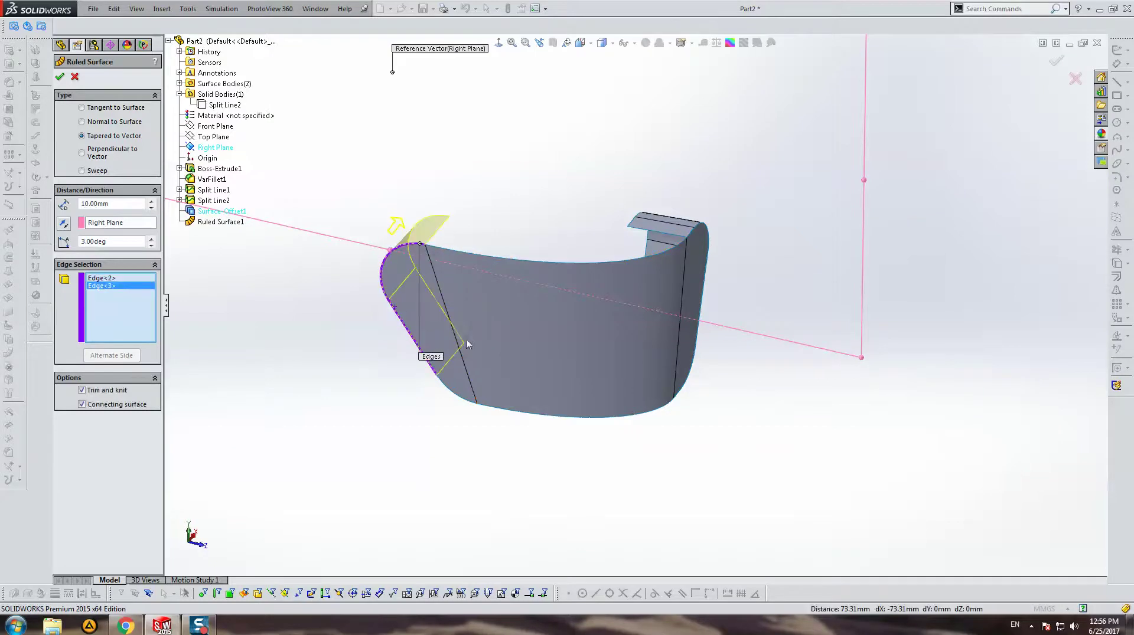
# Finish the three left edges, flip to Alternate Side, and create the 10 mm, 3° strip.
pyautogui.keyDown('ctrl'); pyautogui.moveTo(414, 331); pyautogui.dragTo(385, 297, button='middle'); pyautogui.keyUp('ctrl')
pyautogui.click(431, 357)
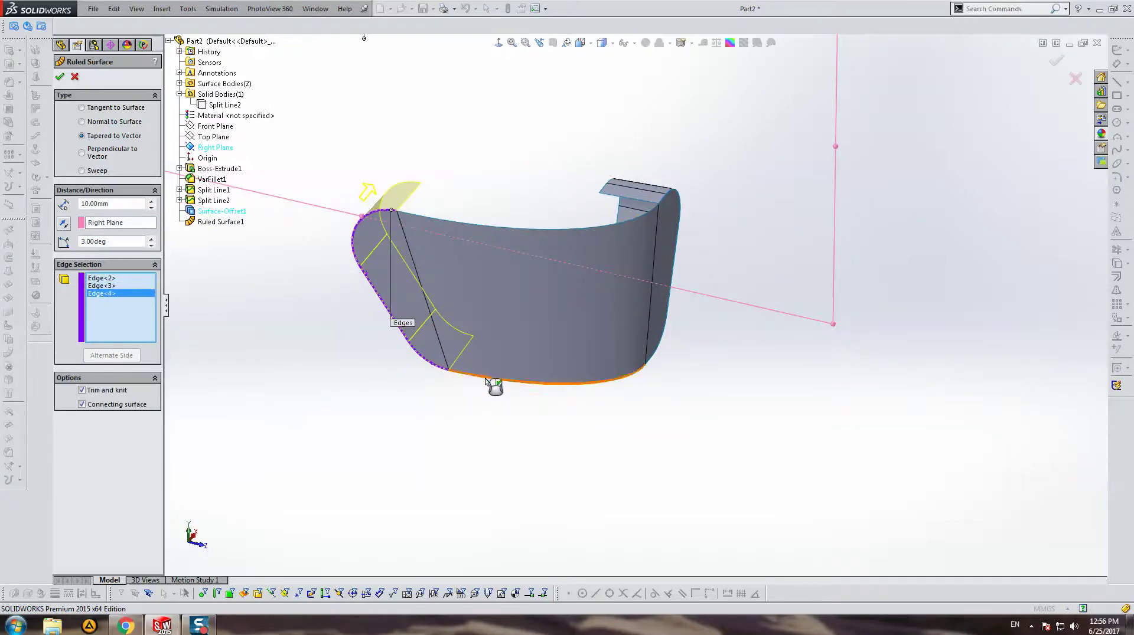
pyautogui.click(485, 381)
pyautogui.click(488, 382)
pyautogui.moveTo(535, 363)
pyautogui.mouseDown(button='middle')
pyautogui.moveTo(520, 286)
pyautogui.moveTo(88, 311)
pyautogui.mouseUp(button='middle')
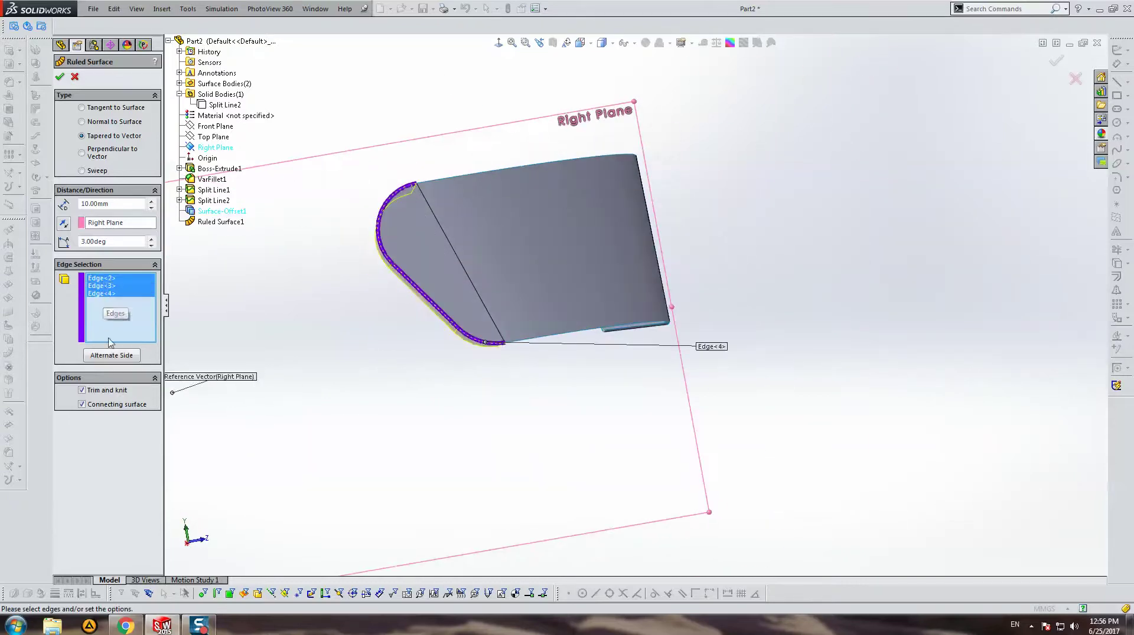
pyautogui.click(112, 356)
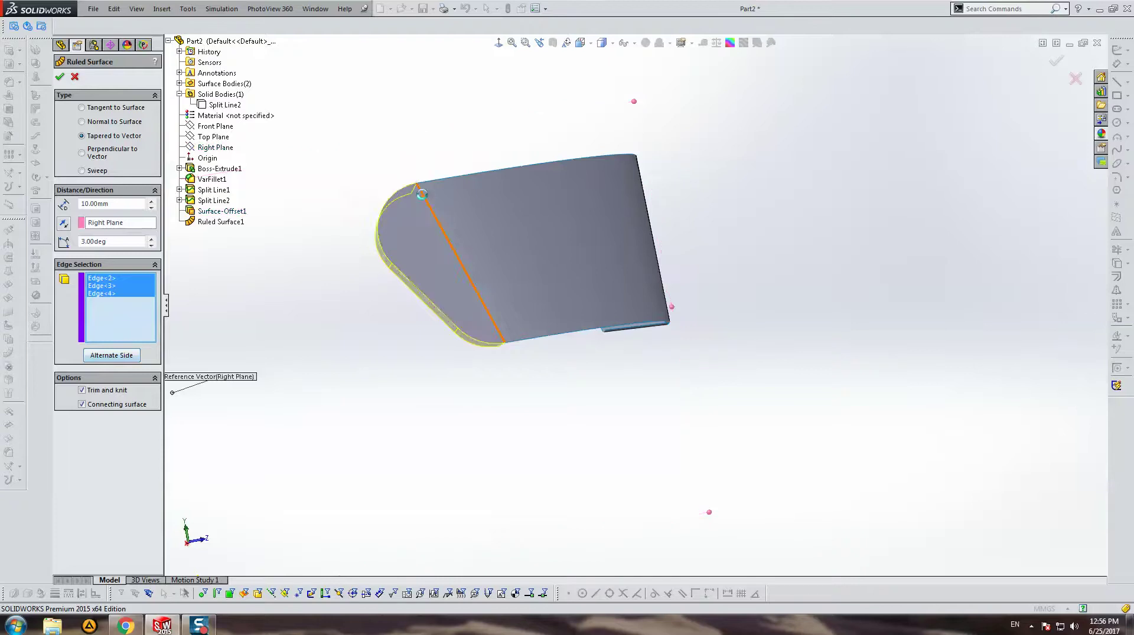
pyautogui.press('Return')
pyautogui.moveTo(521, 239)
pyautogui.mouseDown(button='middle')
pyautogui.moveTo(578, 133)
pyautogui.moveTo(528, 227)
pyautogui.mouseUp(button='middle')
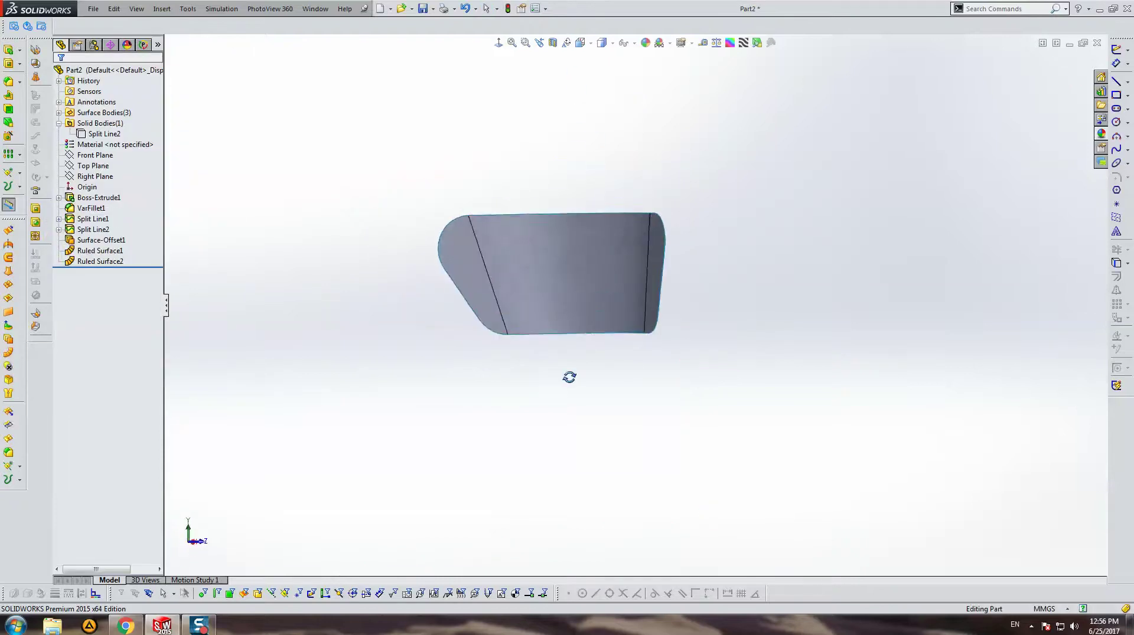
# Edit Ruled Surface1 to a 5 mm distance, keeping the 3° taper.
pyautogui.click(99, 250)
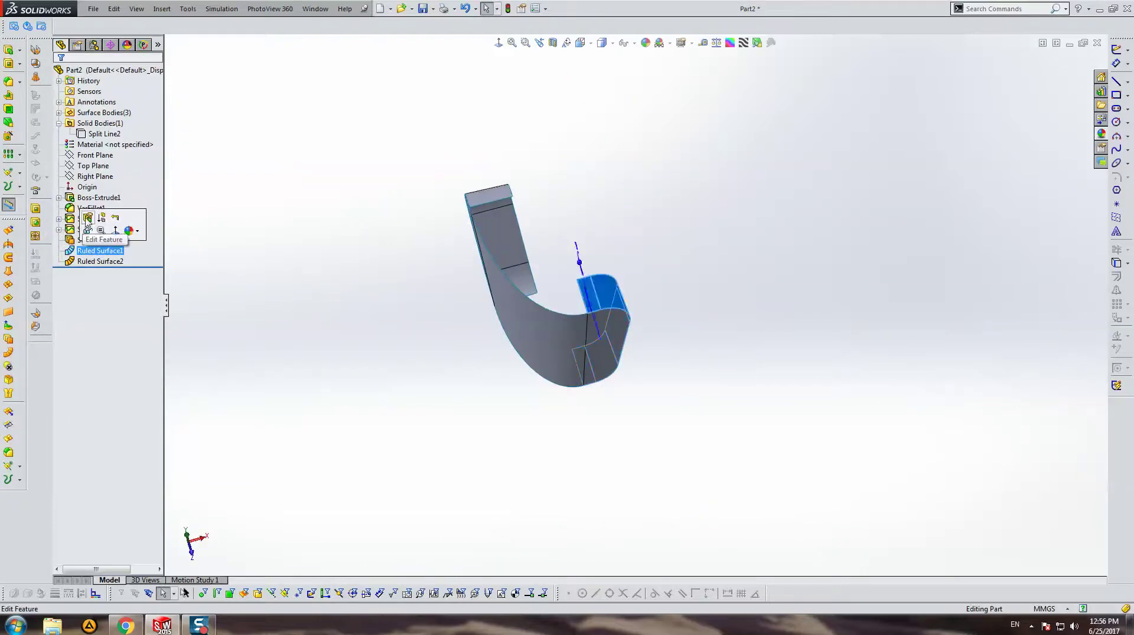
pyautogui.click(85, 219)
pyautogui.moveTo(130, 203); pyautogui.dragTo(82, 204)
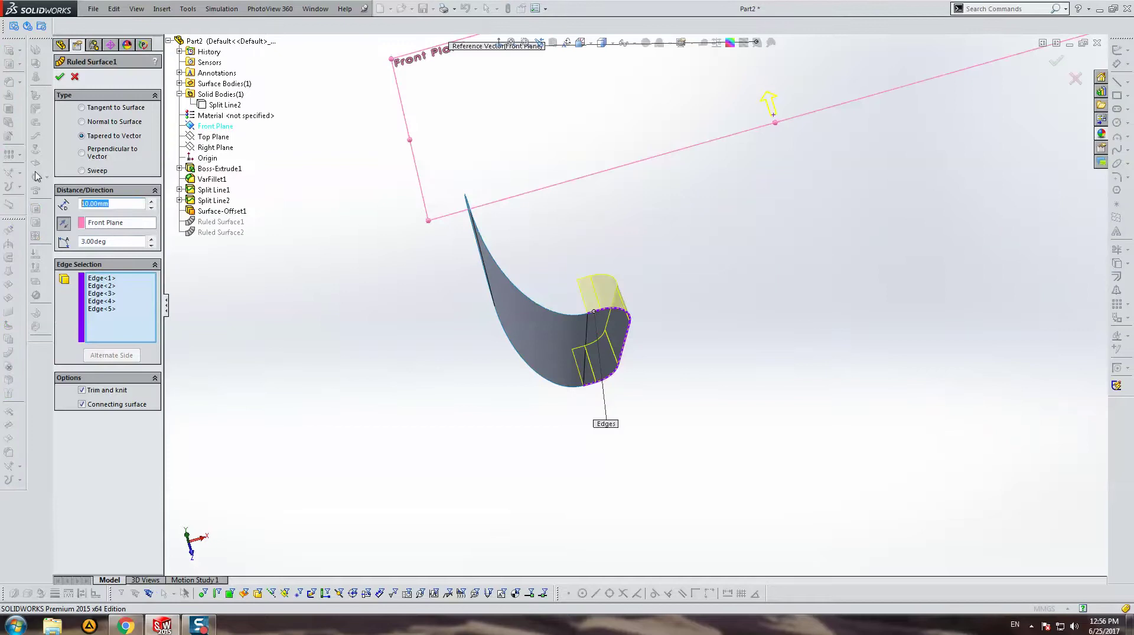
pyautogui.write('5')
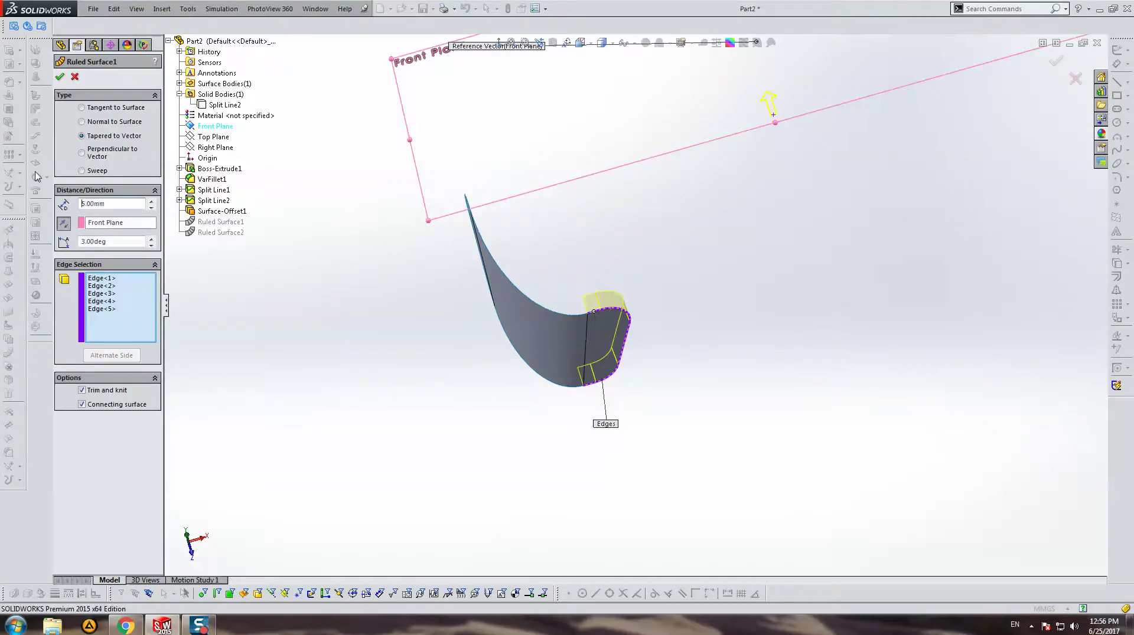
pyautogui.click(60, 77)
# Edit Ruled Surface2 to a 5 mm distance, keeping the 3° taper.
pyautogui.click(108, 262)
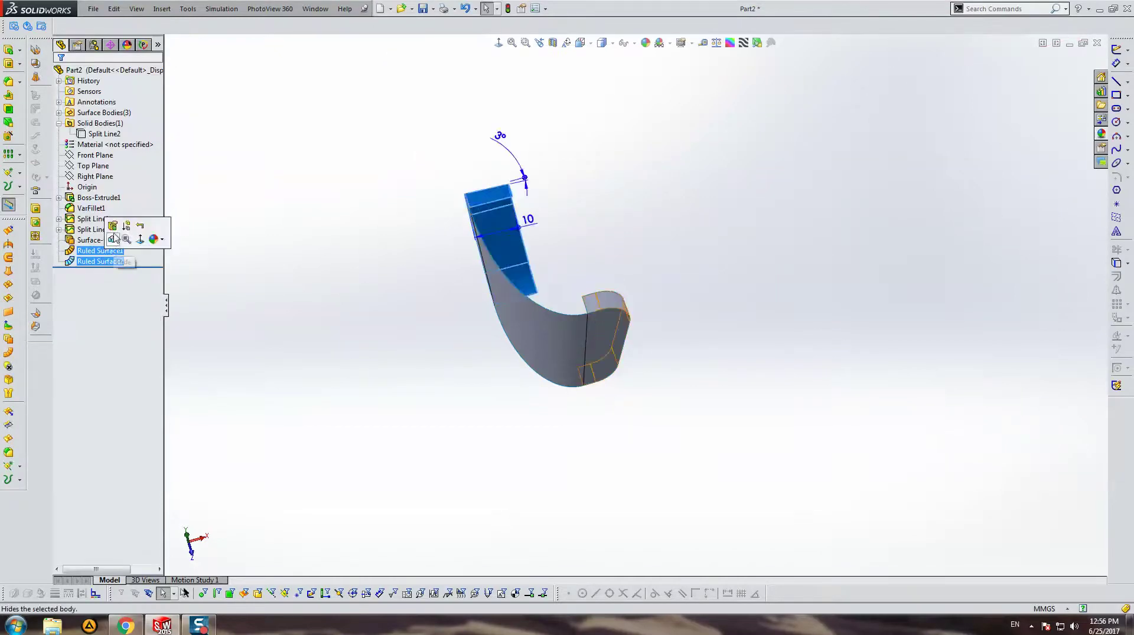
pyautogui.click(122, 226)
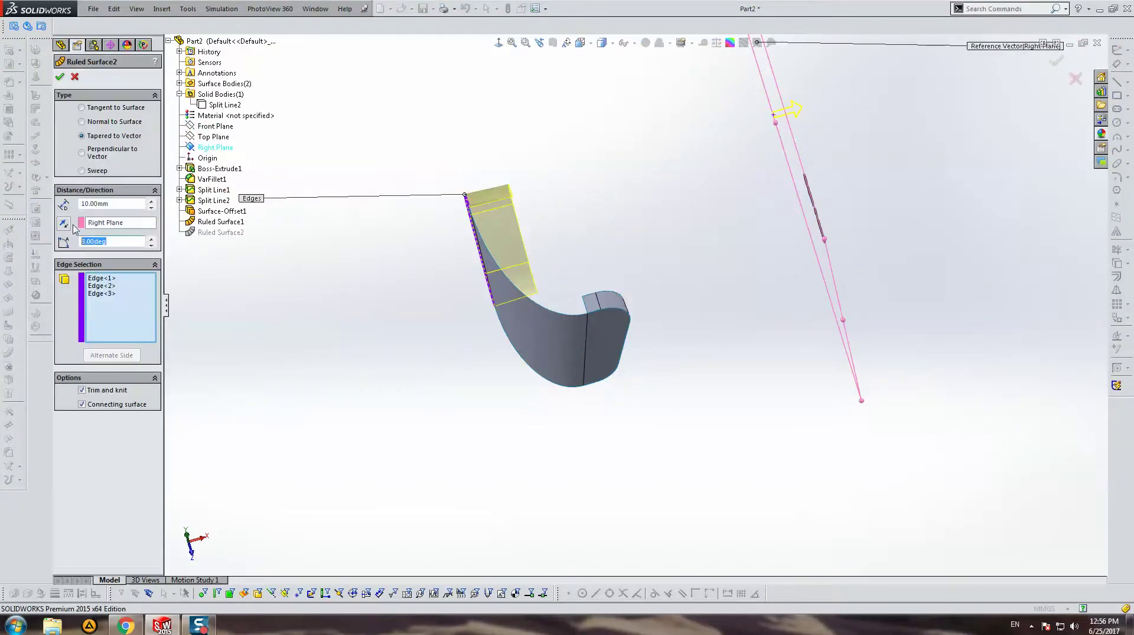
pyautogui.doubleClick(115, 204)
pyautogui.write('5')
pyautogui.press('Return')
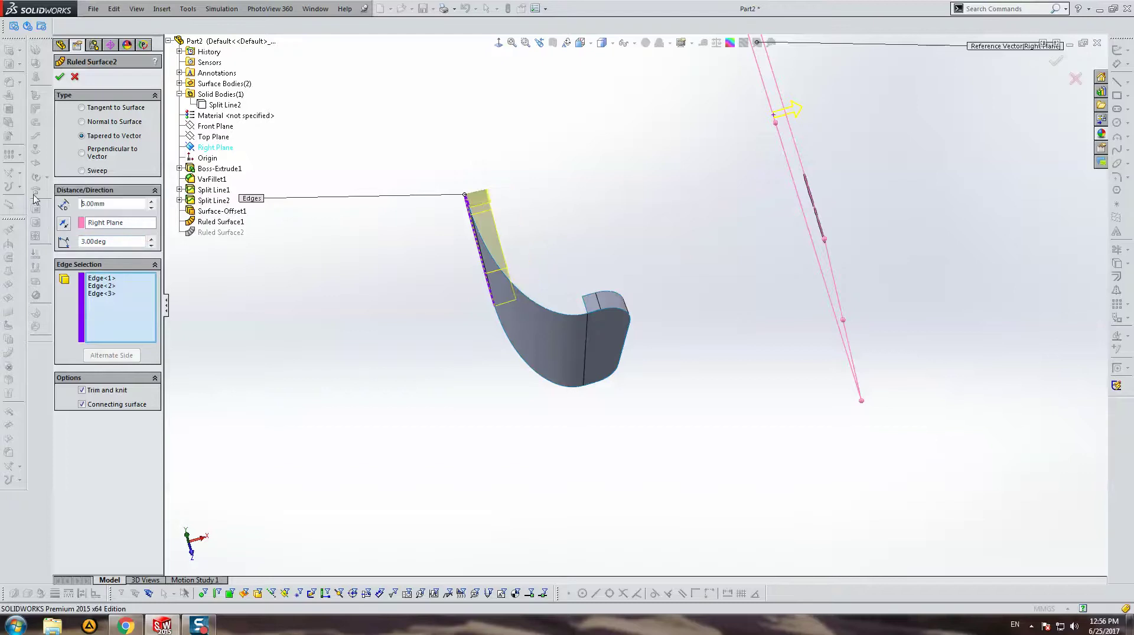
pyautogui.moveTo(430, 324)
pyautogui.mouseDown(button='middle')
pyautogui.moveTo(354, 358)
pyautogui.moveTo(493, 208)
pyautogui.moveTo(559, 214)
pyautogui.moveTo(615, 181)
pyautogui.moveTo(602, 243)
pyautogui.moveTo(561, 314)
pyautogui.moveTo(529, 320)
pyautogui.moveTo(561, 316)
pyautogui.moveTo(521, 260)
pyautogui.moveTo(718, 417)
pyautogui.moveTo(606, 175)
pyautogui.moveTo(636, 309)
pyautogui.moveTo(307, 342)
pyautogui.mouseUp(button='middle')
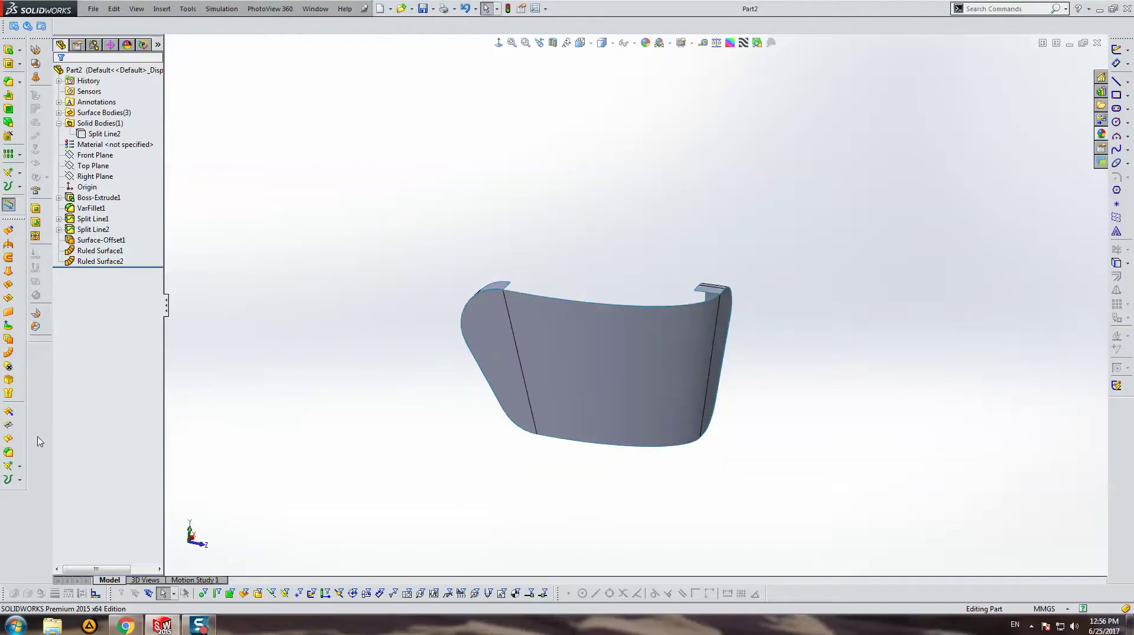
# Create a 5 mm reversed offset surface of the three shield faces.
pyautogui.click(9, 352)
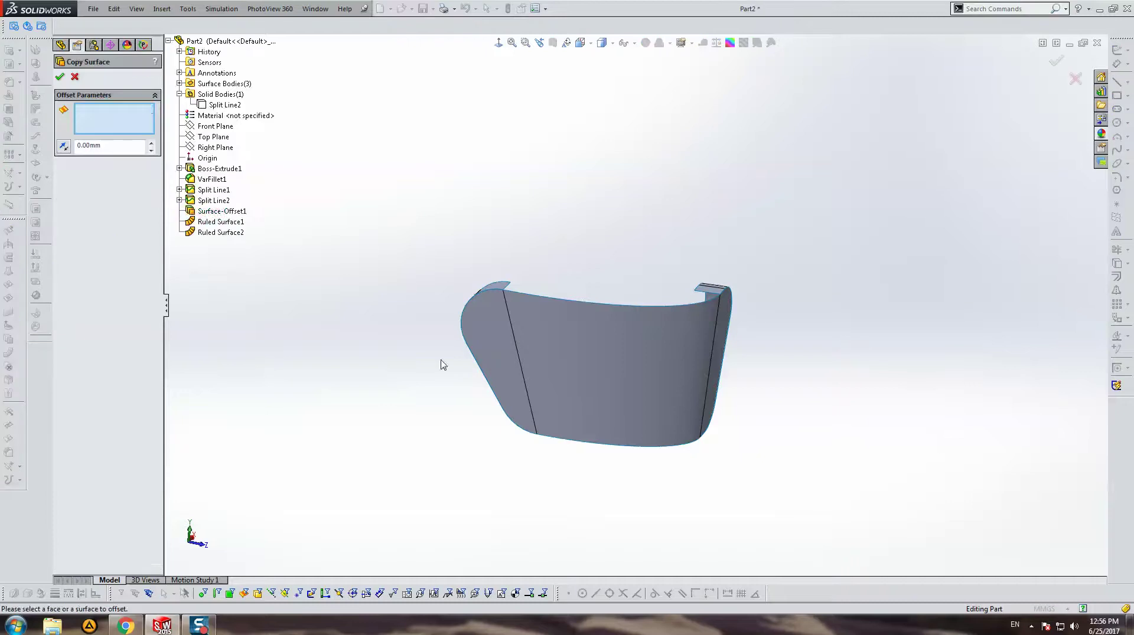
pyautogui.click(480, 335)
pyautogui.click(620, 366)
pyautogui.moveTo(760, 372); pyautogui.dragTo(679, 364, button='middle')
pyautogui.click(678, 366)
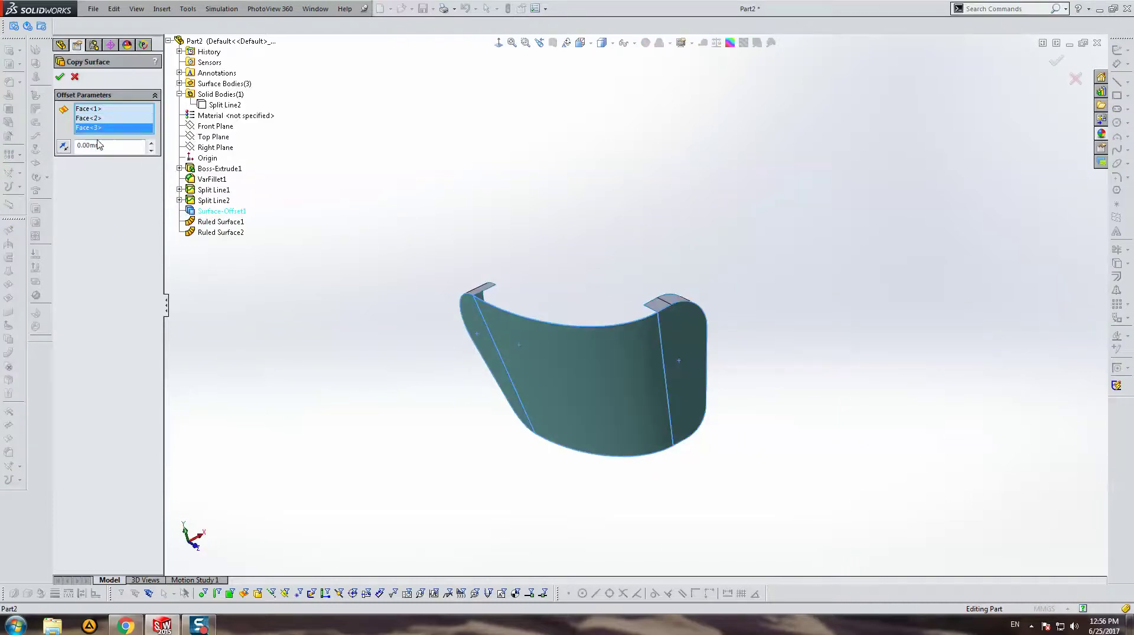
pyautogui.write('5')
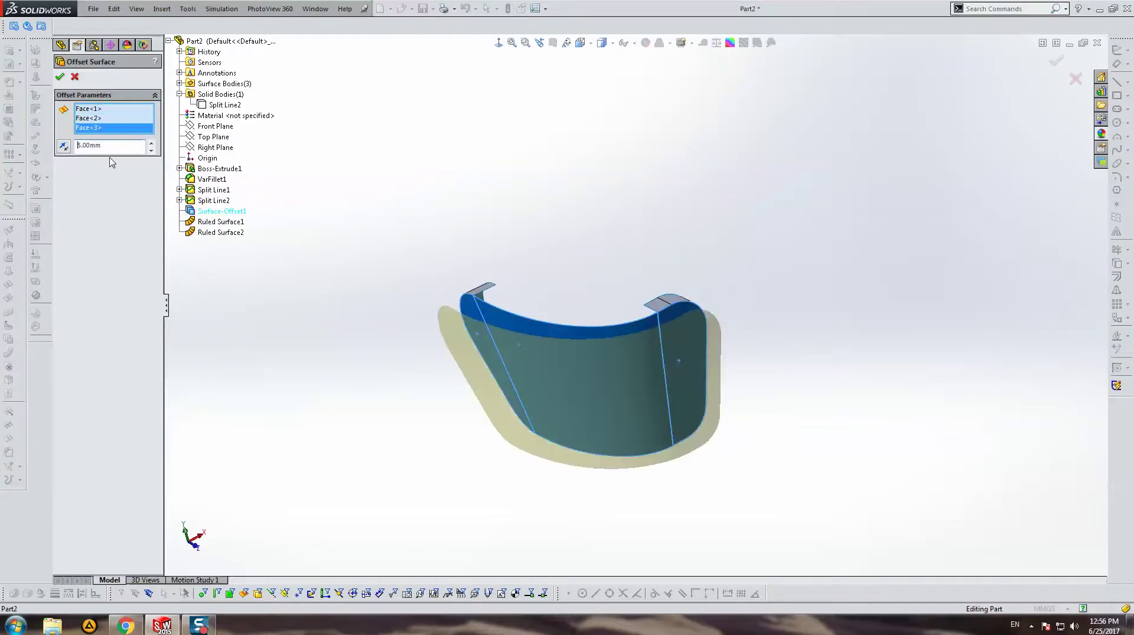
pyautogui.click(66, 147)
pyautogui.click(59, 77)
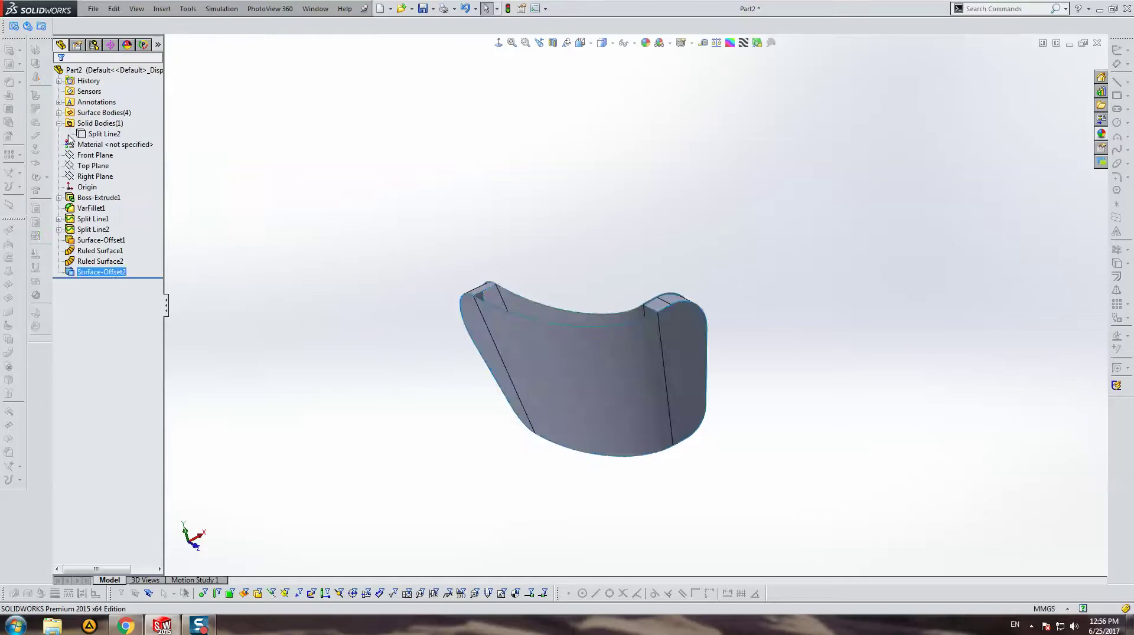
# Inspect the offset's rounded end and apply a right-click option to its end face.
pyautogui.moveTo(597, 405)
pyautogui.mouseDown(button='middle')
pyautogui.moveTo(602, 354)
pyautogui.moveTo(501, 446)
pyautogui.moveTo(506, 493)
pyautogui.mouseUp(button='middle')
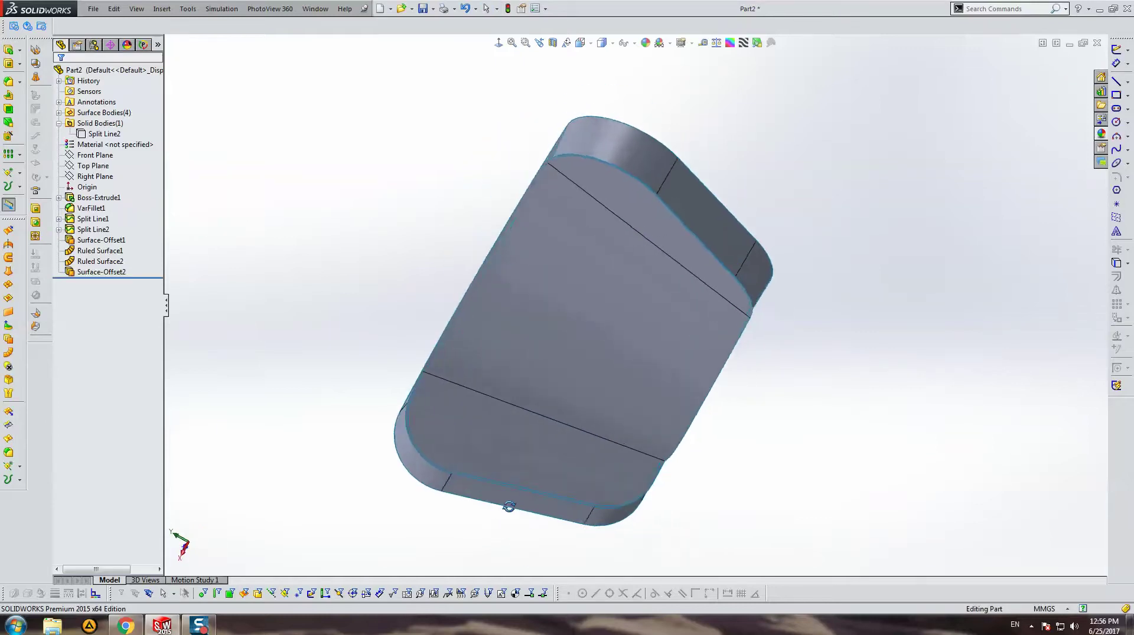
pyautogui.scroll(-5, 645, 486)
pyautogui.scroll(-2, 599, 458)
pyautogui.moveTo(639, 409); pyautogui.dragTo(719, 330, button='middle')
pyautogui.moveTo(398, 233); pyautogui.dragTo(522, 260, button='middle')
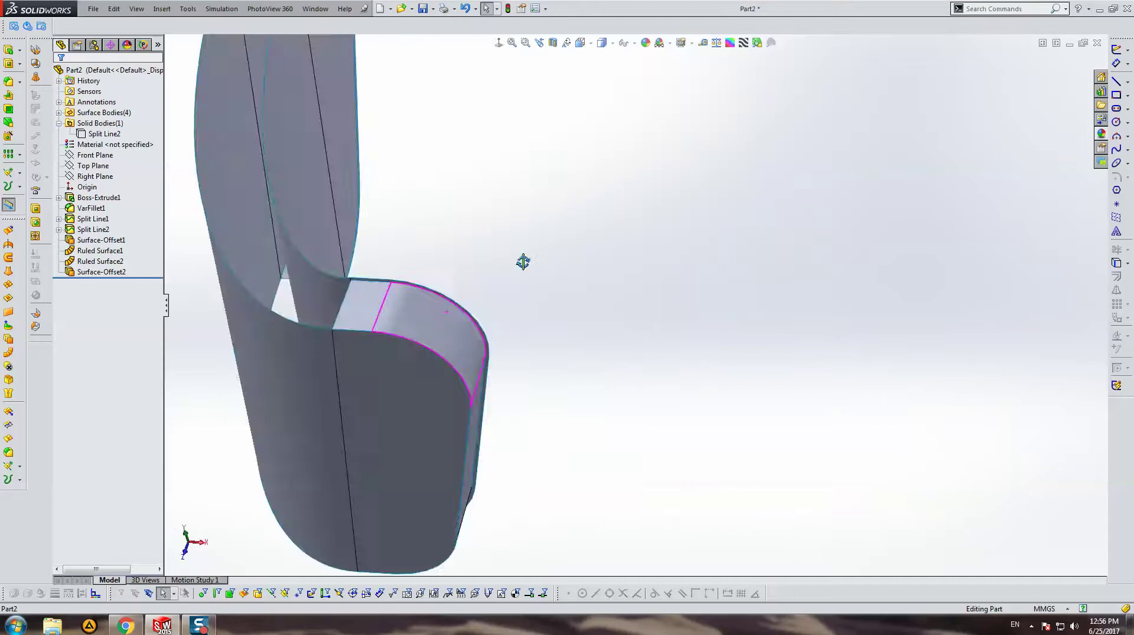
pyautogui.scroll(-2, 384, 355)
pyautogui.rightClick(317, 400)
pyautogui.click(333, 331)
# Hide the side body so only the offset shield surface is displayed.
pyautogui.scroll(3, 333, 331)
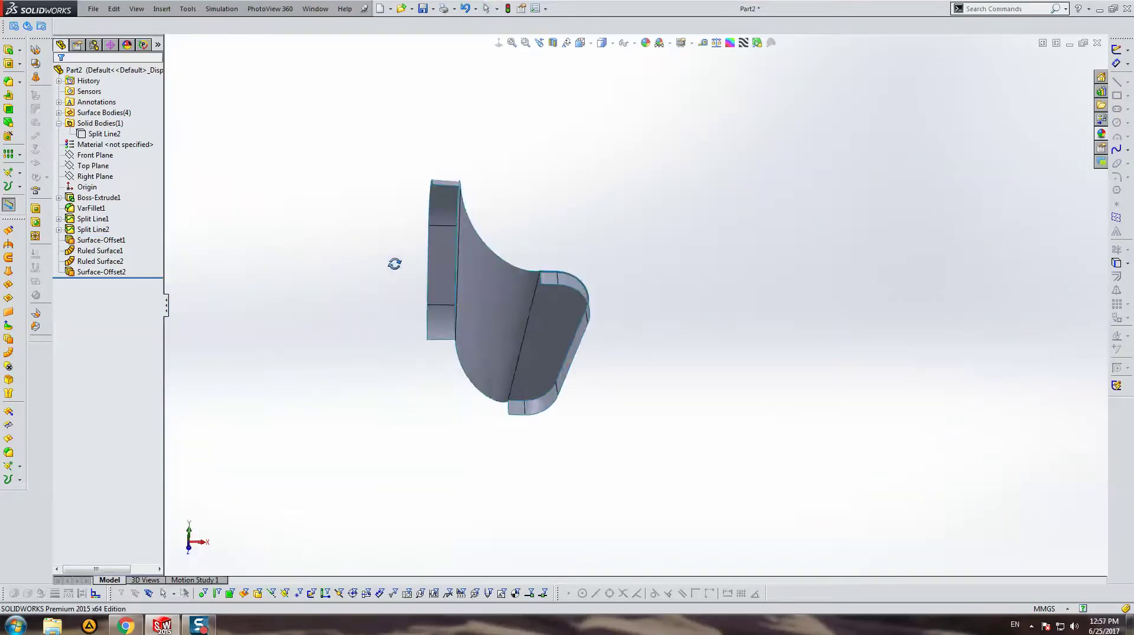
pyautogui.moveTo(395, 263); pyautogui.dragTo(426, 236, button='middle')
pyautogui.rightClick(420, 183)
pyautogui.click(553, 270)
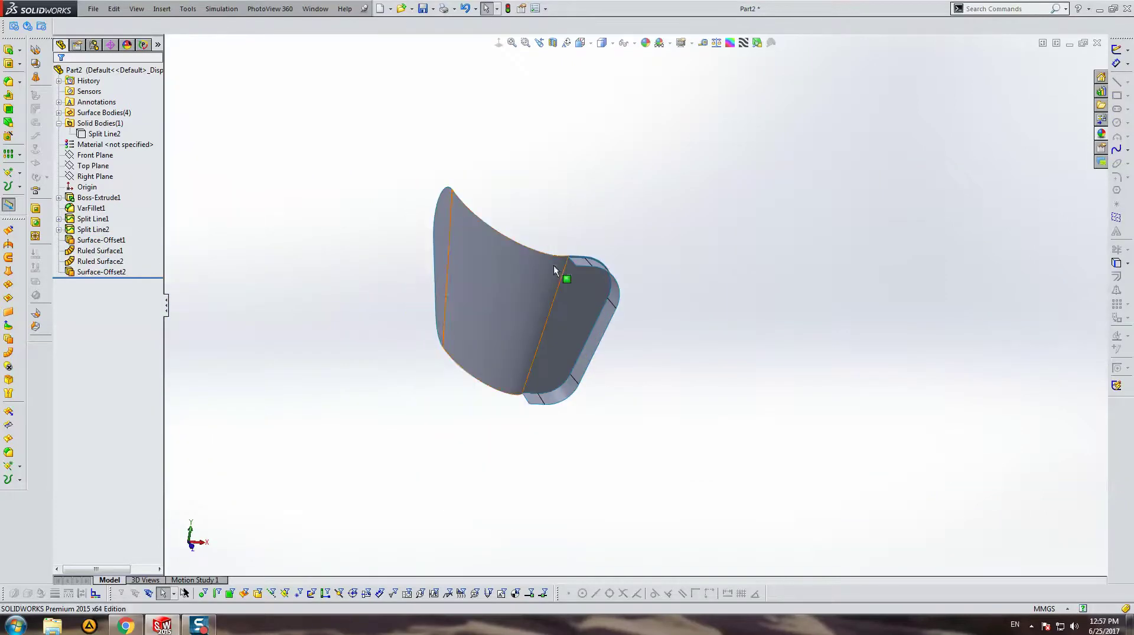
pyautogui.rightClick(609, 310)
pyautogui.click(647, 289)
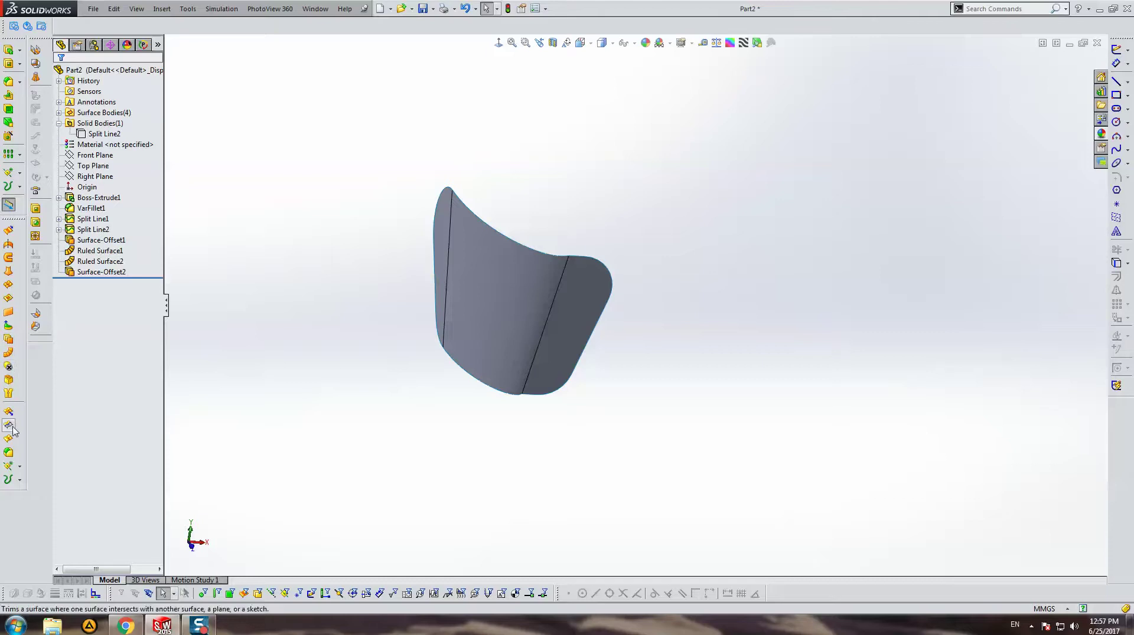
# Select the left, middle and right offset faces for Extend Surface.
pyautogui.click(12, 414)
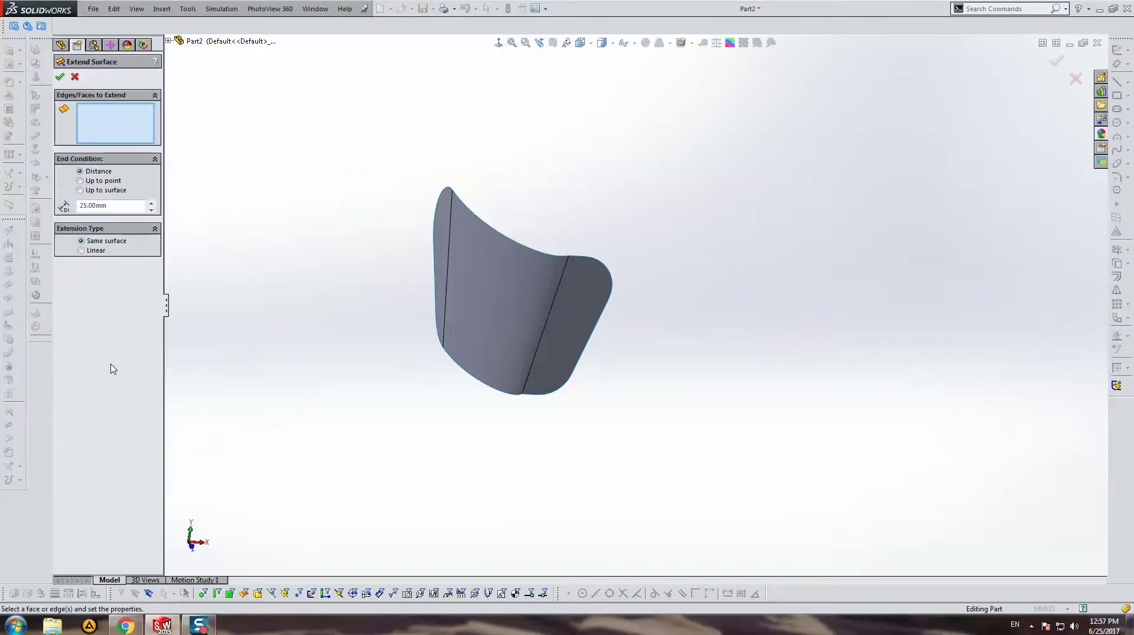
pyautogui.moveTo(370, 266)
pyautogui.mouseDown(button='middle')
pyautogui.moveTo(475, 275)
pyautogui.moveTo(567, 306)
pyautogui.mouseUp(button='middle')
pyautogui.click(476, 275)
pyautogui.click(524, 283)
pyautogui.click(579, 299)
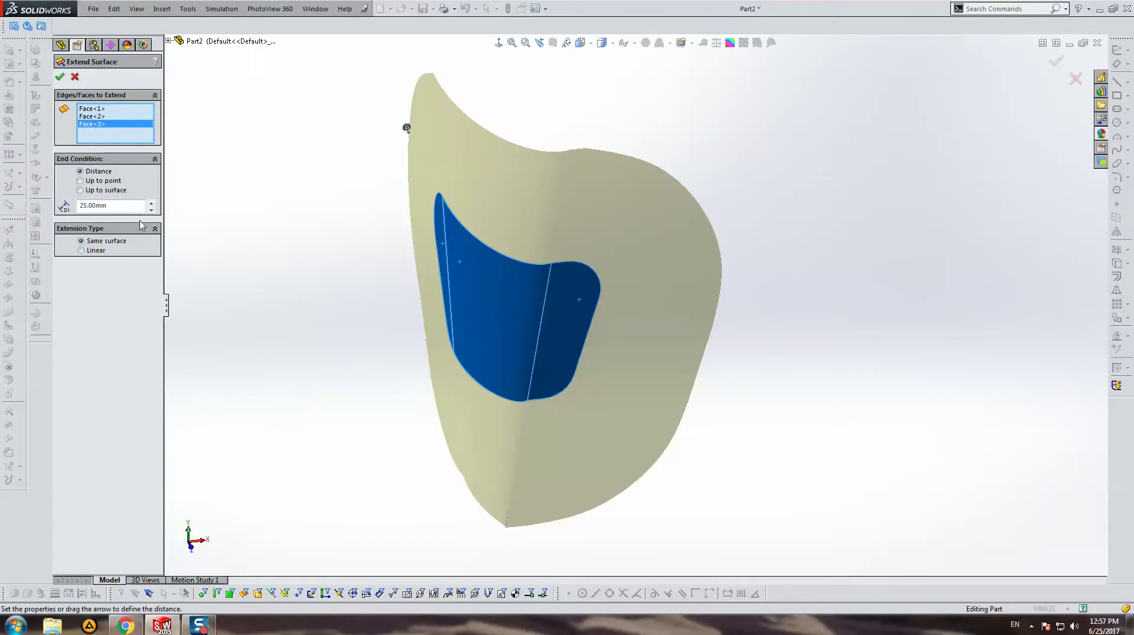
# Extend the three faces by 1 mm with the Same surface extension type.
pyautogui.click(128, 207)
pyautogui.doubleClick(131, 207)
pyautogui.write('1')
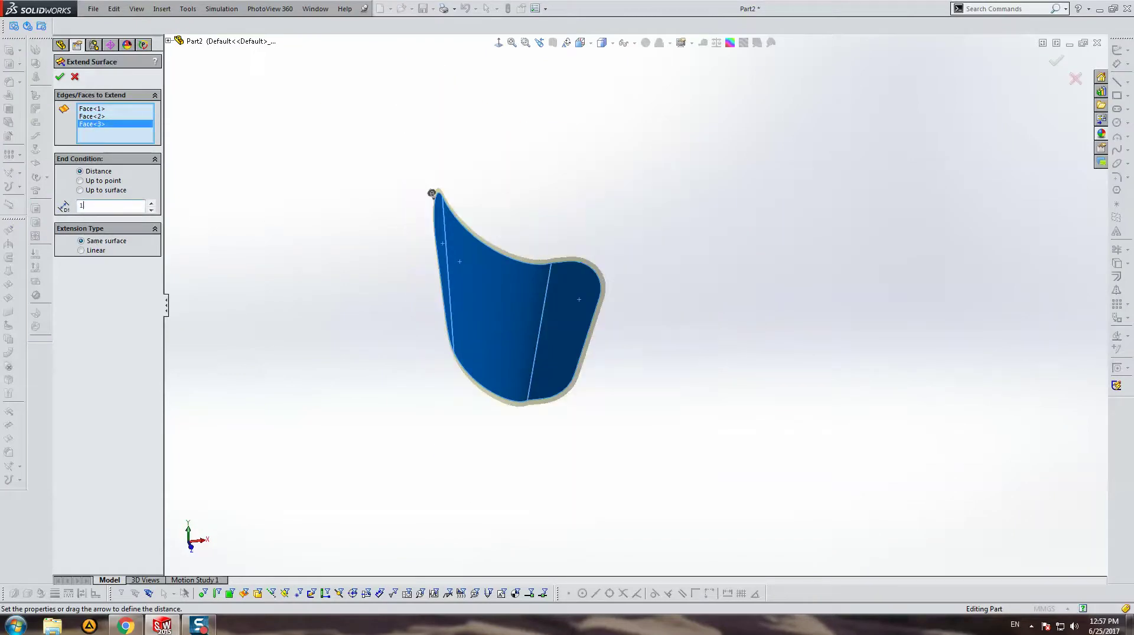
pyautogui.click(82, 250)
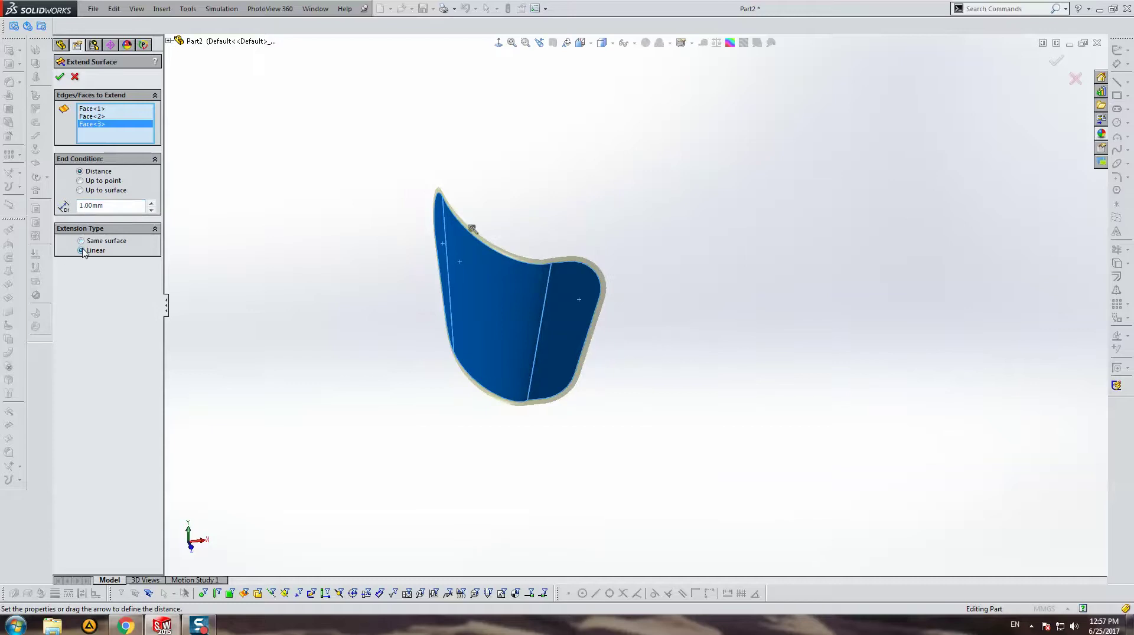
pyautogui.press('Up')
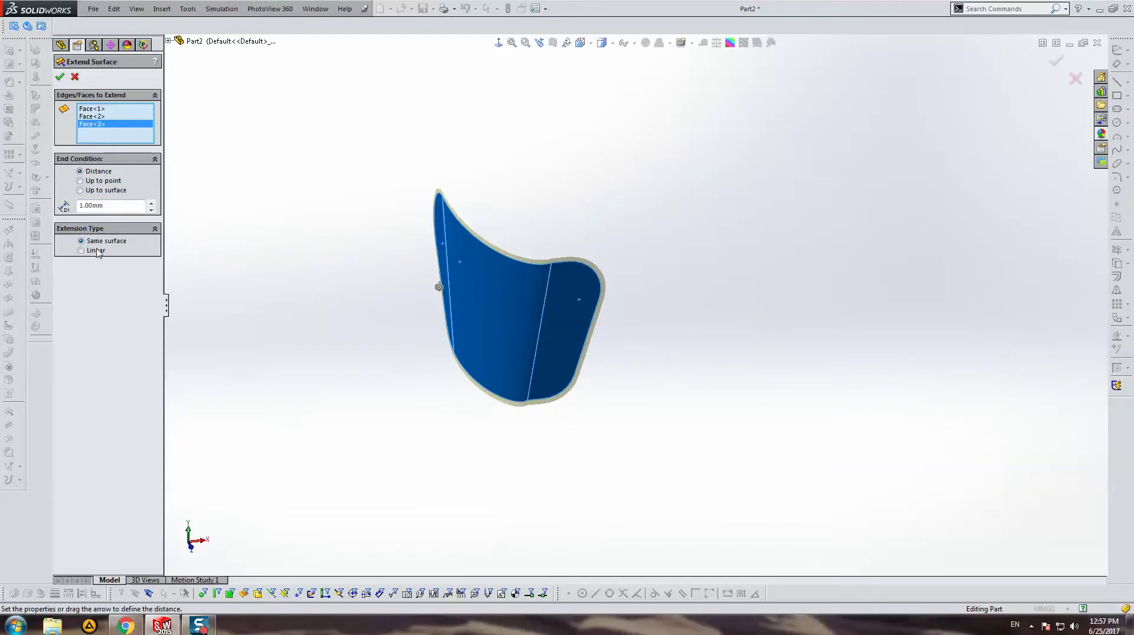
pyautogui.press('Return')
pyautogui.scroll(-5, 627, 308)
pyautogui.moveTo(628, 308); pyautogui.dragTo(495, 155, button='middle')
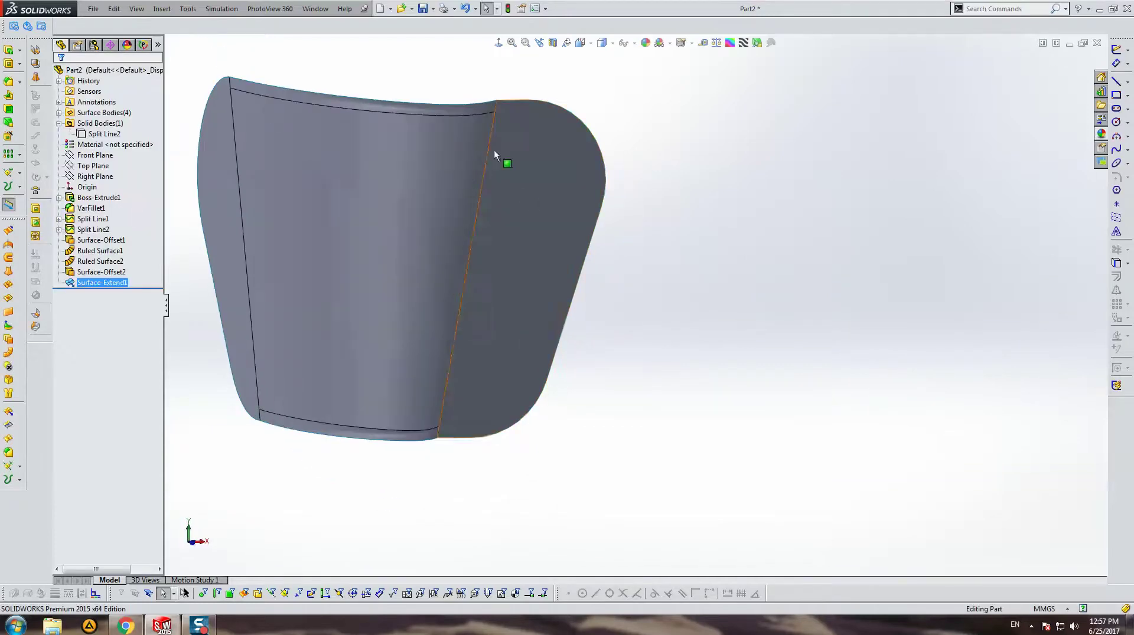
# Re-edit Surface-Extend1 to confirm the Same surface type, then select Surface-Offset2.
pyautogui.rightClick(88, 285)
pyautogui.click(96, 251)
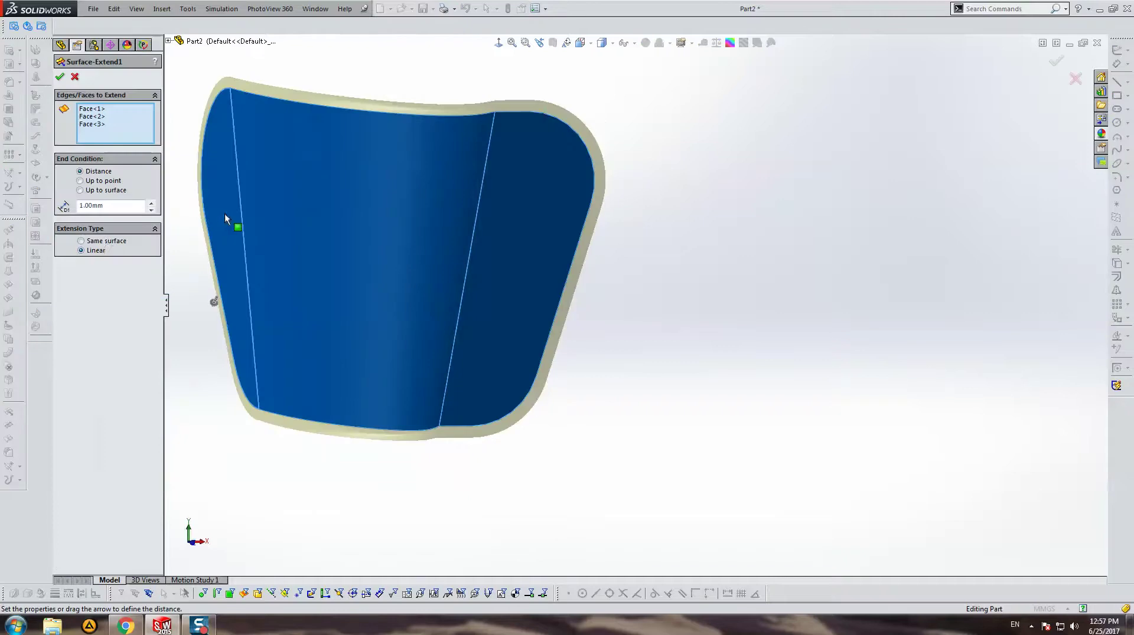
pyautogui.click(108, 242)
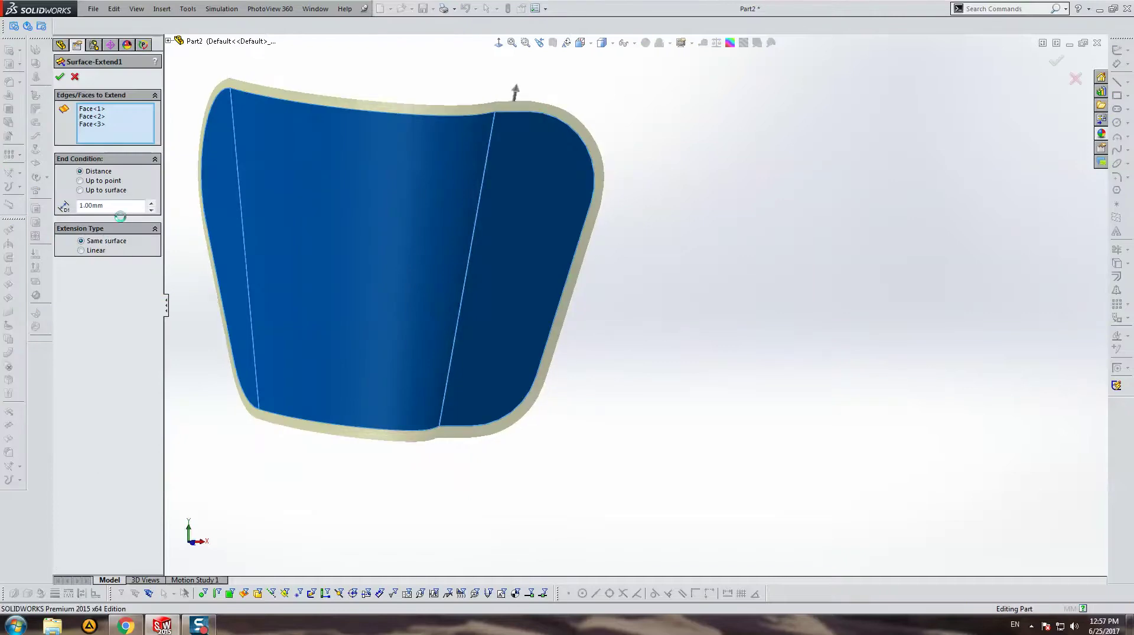
pyautogui.rightClick(410, 222)
pyautogui.moveTo(410, 222); pyautogui.dragTo(502, 203, button='middle')
pyautogui.keyDown('ctrl'); pyautogui.click(118, 276); pyautogui.keyUp('ctrl')
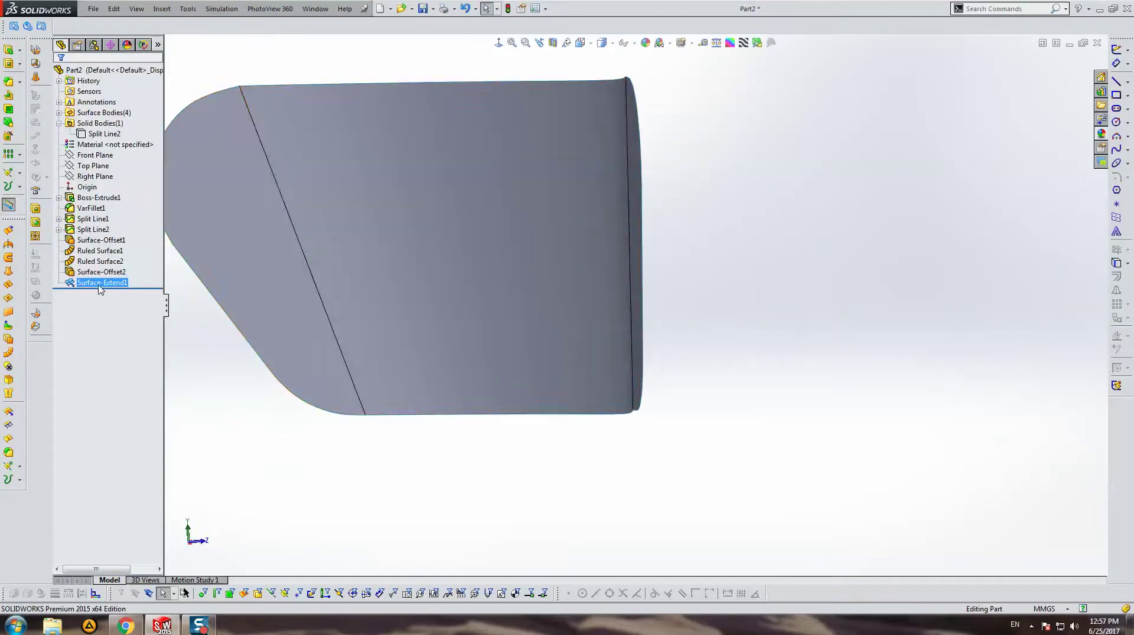
pyautogui.rightClick(102, 284)
pyautogui.click(108, 260)
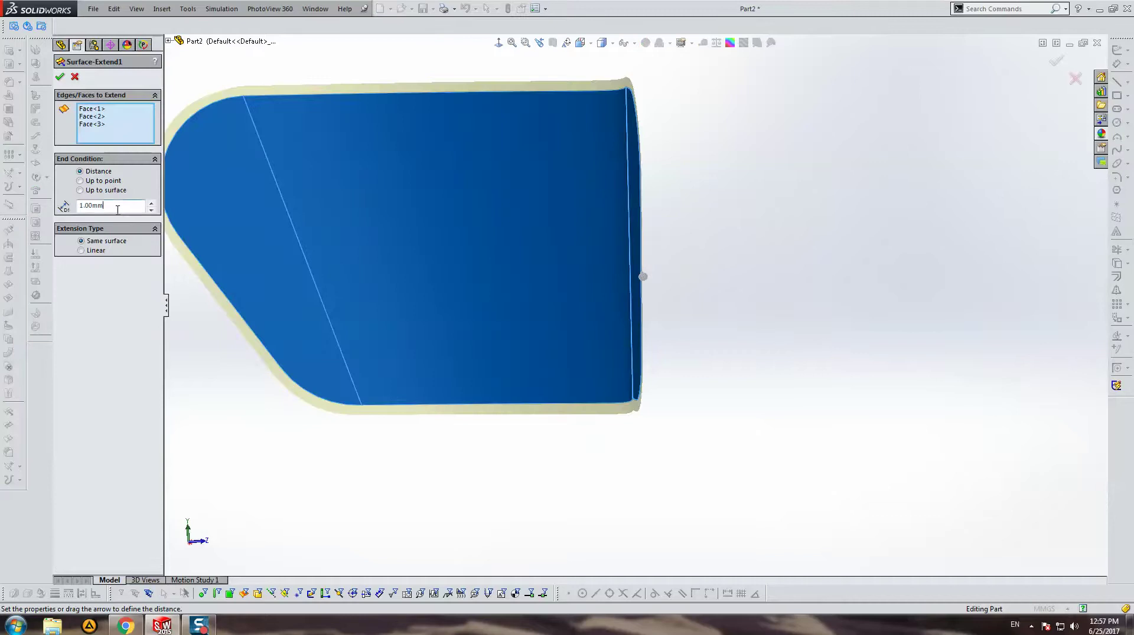
pyautogui.press('Return')
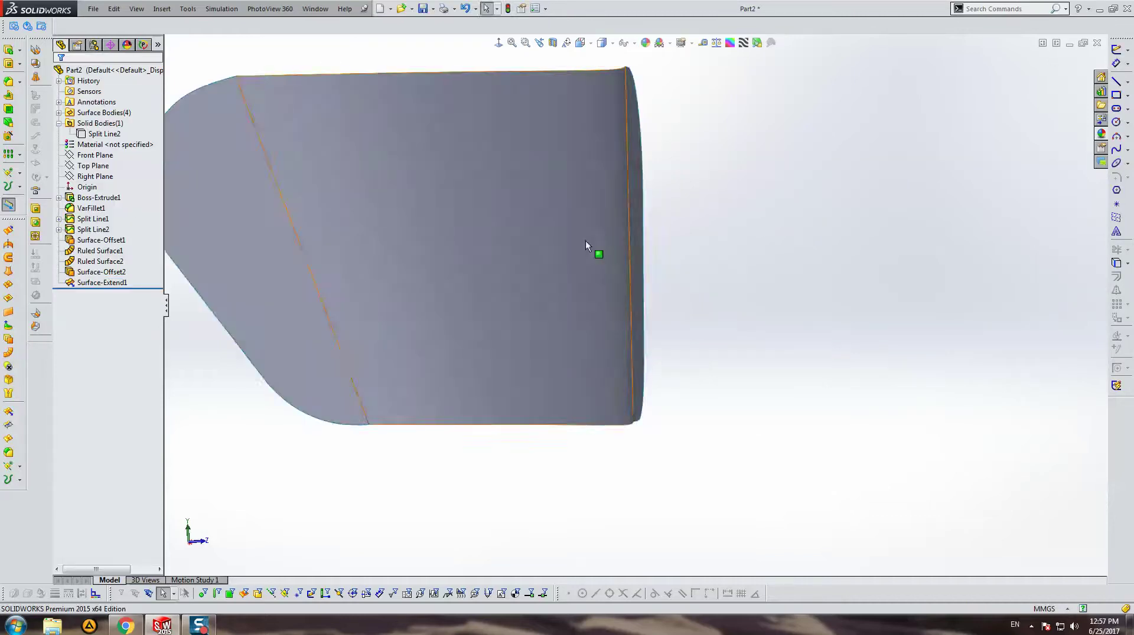
pyautogui.moveTo(586, 240); pyautogui.dragTo(458, 263, button='middle')
pyautogui.click(123, 273)
# Toggle visibility of Surface-Offset1 and both ruled surfaces in the Surface Bodies folder.
pyautogui.click(100, 113)
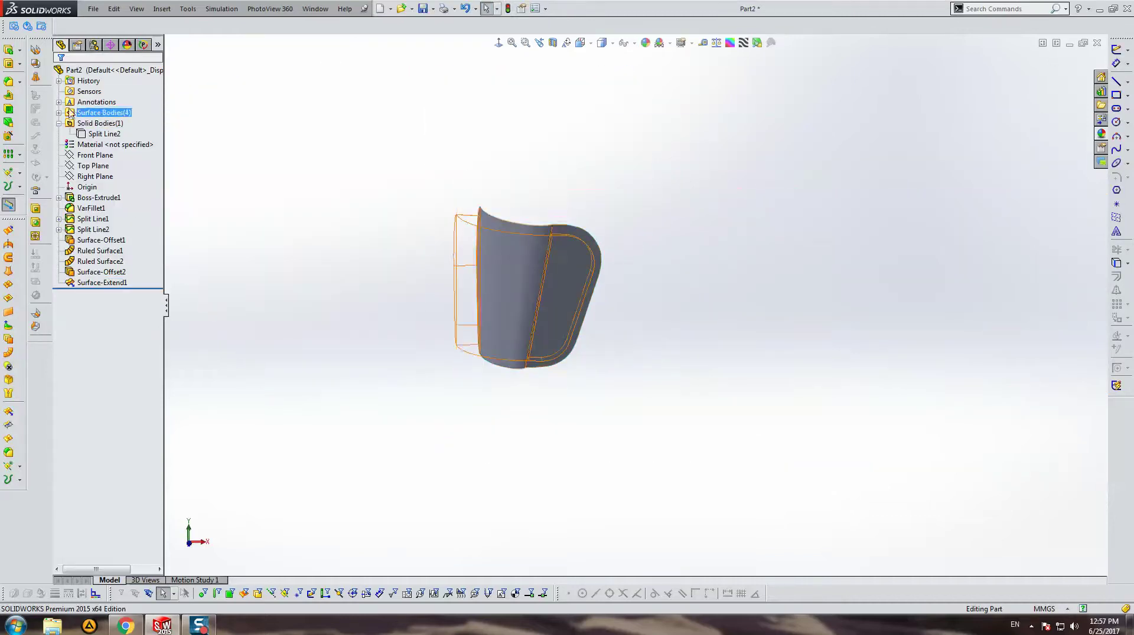
pyautogui.click(58, 112)
pyautogui.click(102, 123)
pyautogui.keyDown('shift'); pyautogui.click(111, 144); pyautogui.keyUp('shift')
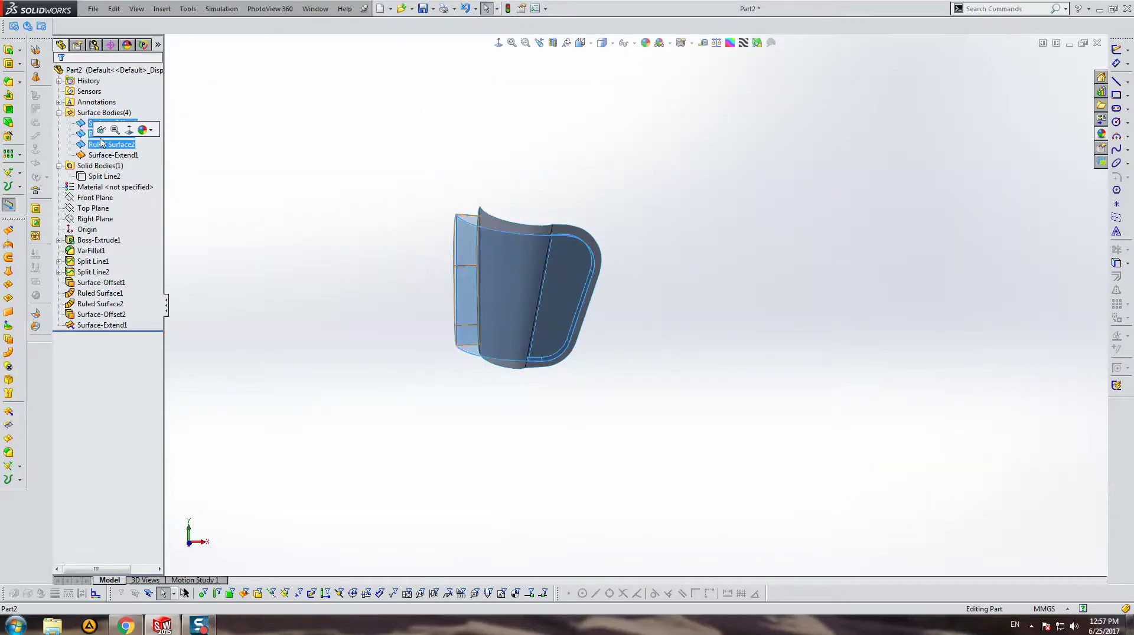
pyautogui.rightClick(102, 132)
pyautogui.click(101, 132)
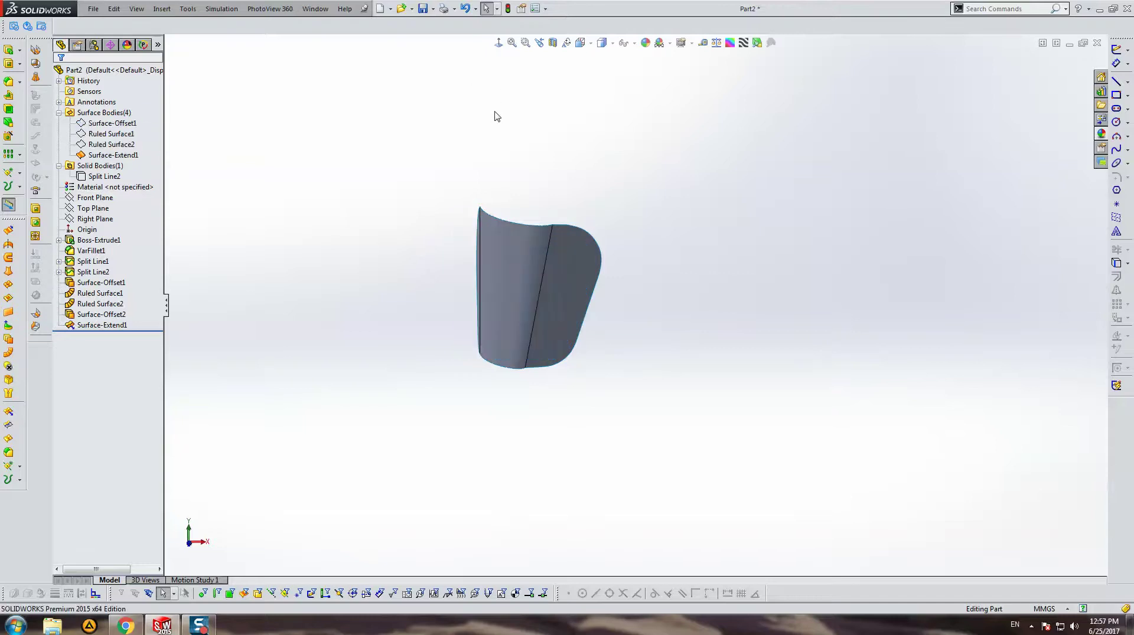
pyautogui.click(111, 134)
pyautogui.keyDown('ctrl'); pyautogui.click(112, 122); pyautogui.keyUp('ctrl')
pyautogui.click(123, 126)
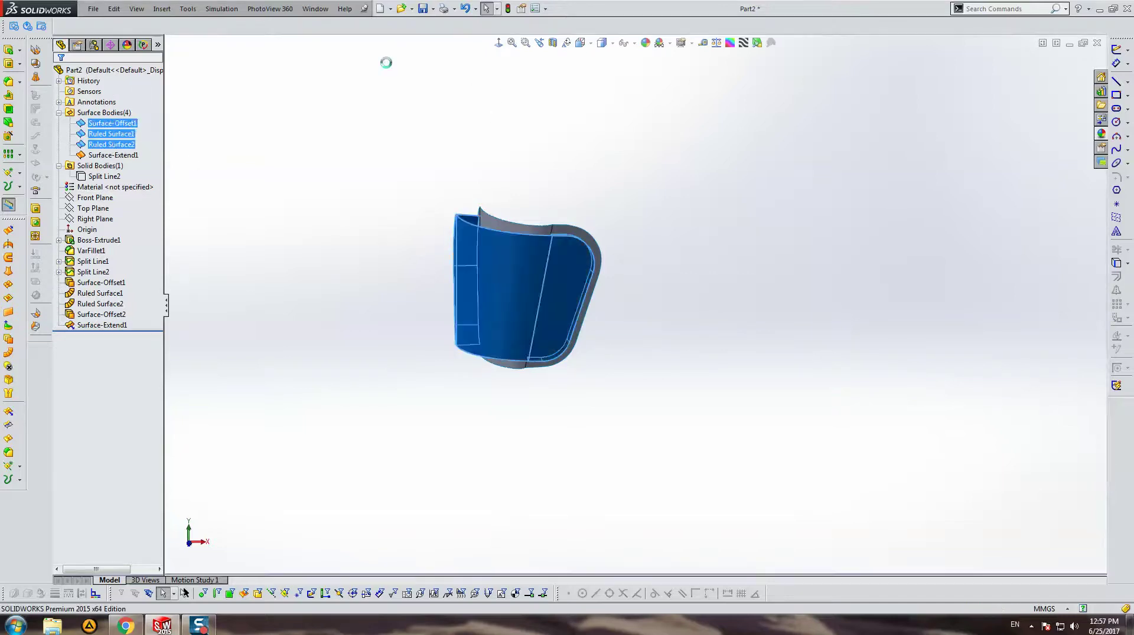
pyautogui.scroll(-3, 517, 233)
pyautogui.moveTo(517, 233)
pyautogui.mouseDown(button='middle')
pyautogui.moveTo(476, 336)
pyautogui.moveTo(443, 324)
pyautogui.mouseUp(button='middle')
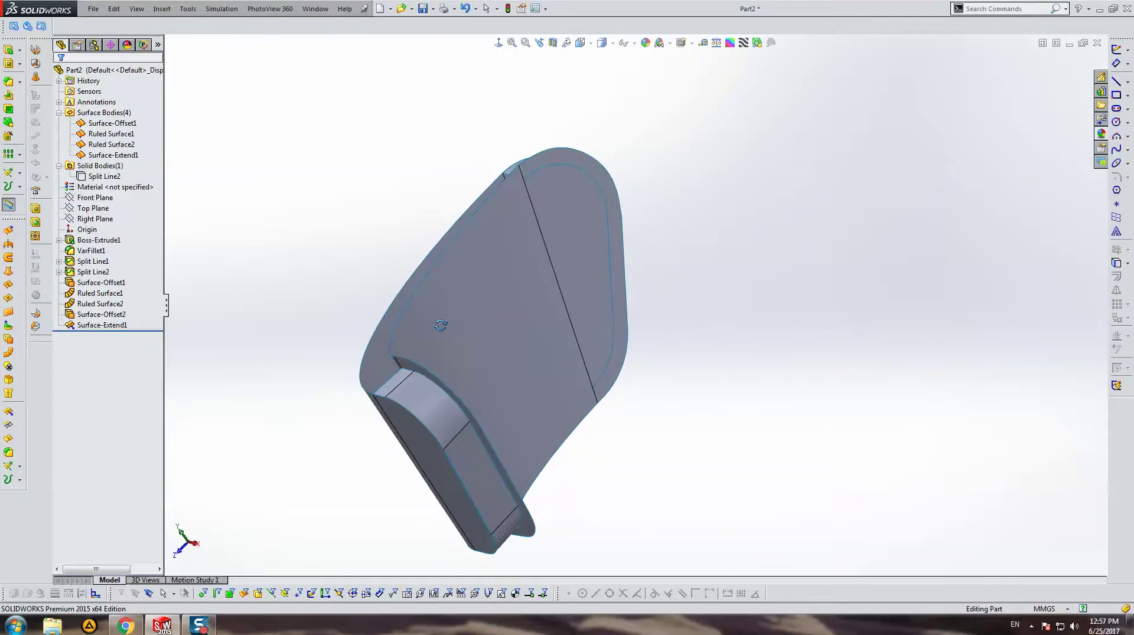
# Start a Mutual surface trim and select the four surfaces.
pyautogui.click(9, 439)
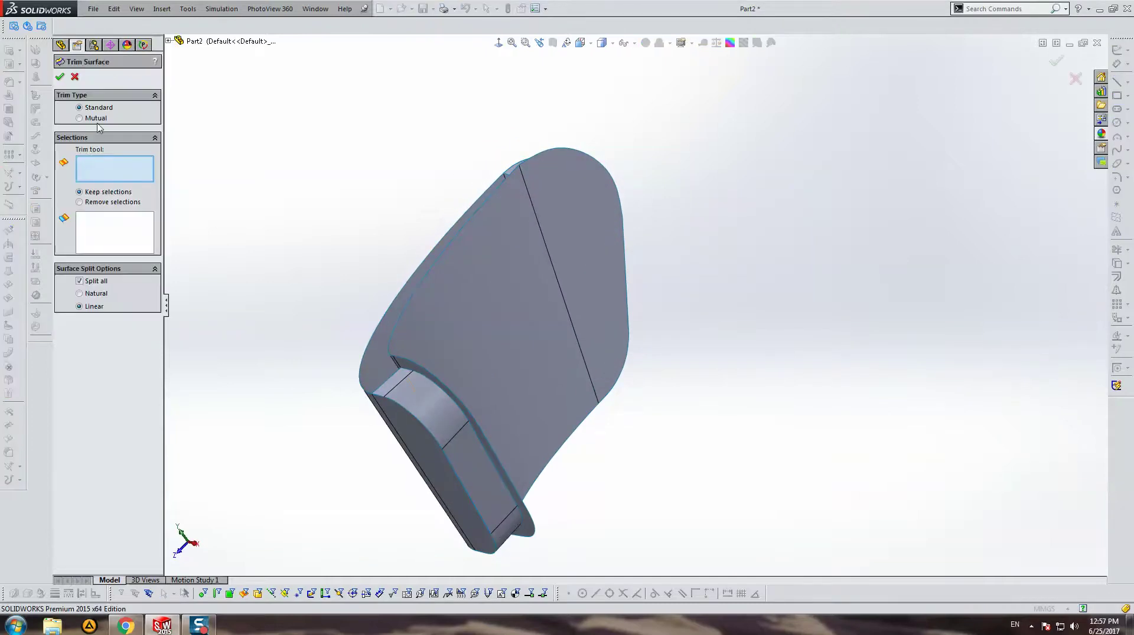
pyautogui.click(96, 118)
pyautogui.click(472, 319)
pyautogui.moveTo(473, 319); pyautogui.dragTo(572, 281, button='middle')
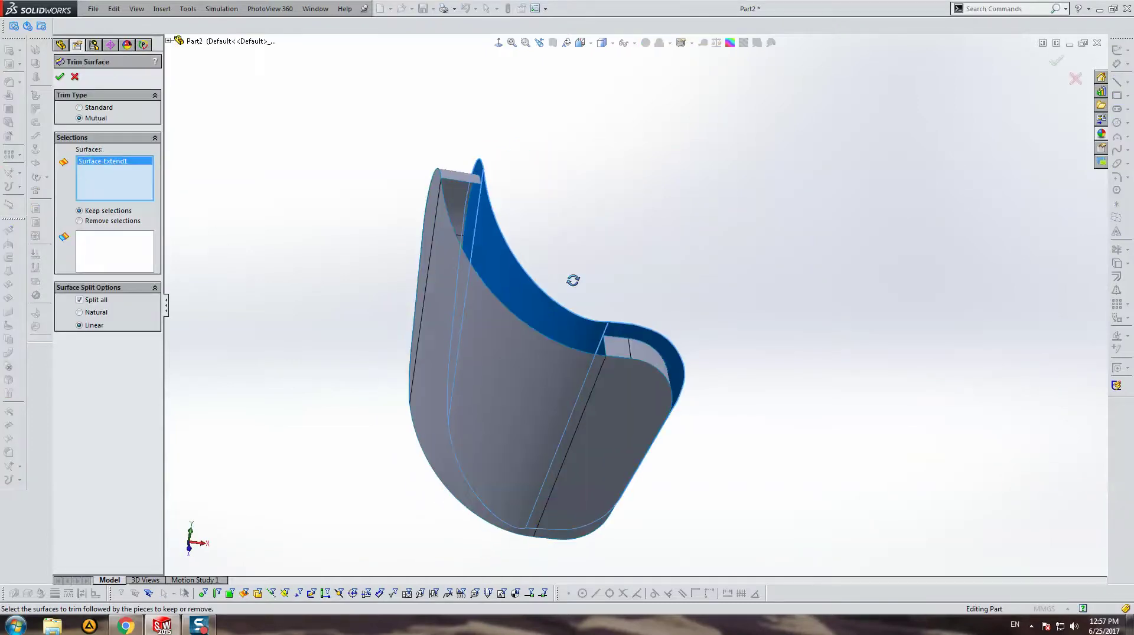
pyautogui.click(555, 384)
pyautogui.click(643, 359)
pyautogui.moveTo(643, 359); pyautogui.dragTo(514, 286, button='middle')
pyautogui.click(463, 183)
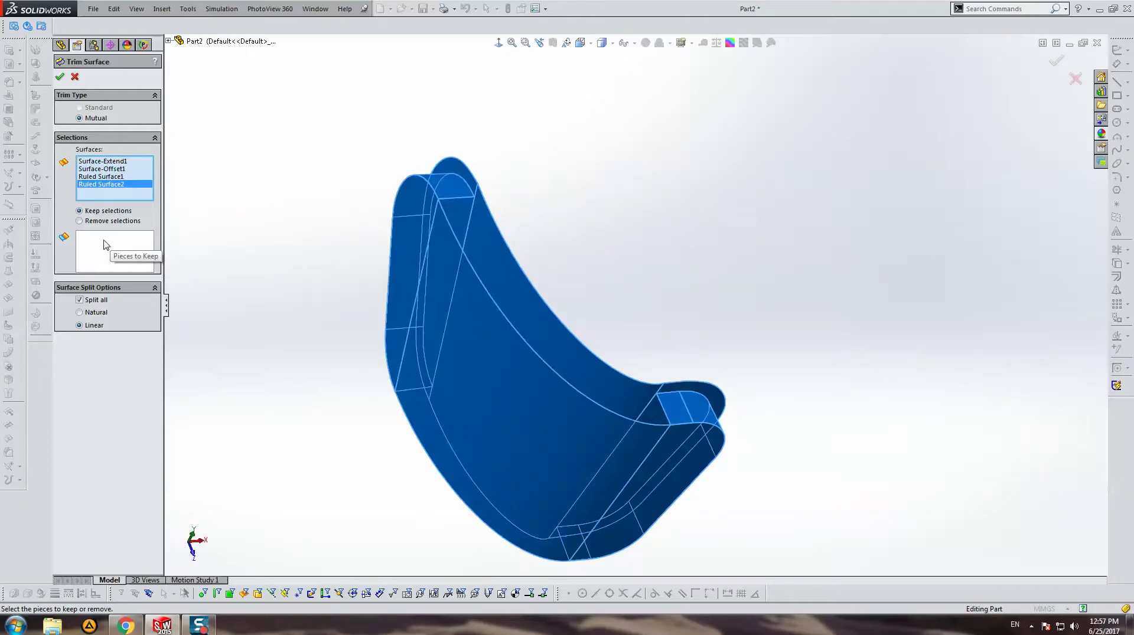
# Mark the large front piece and small top patch to keep, then cancel the trim.
pyautogui.click(431, 338)
pyautogui.click(450, 189)
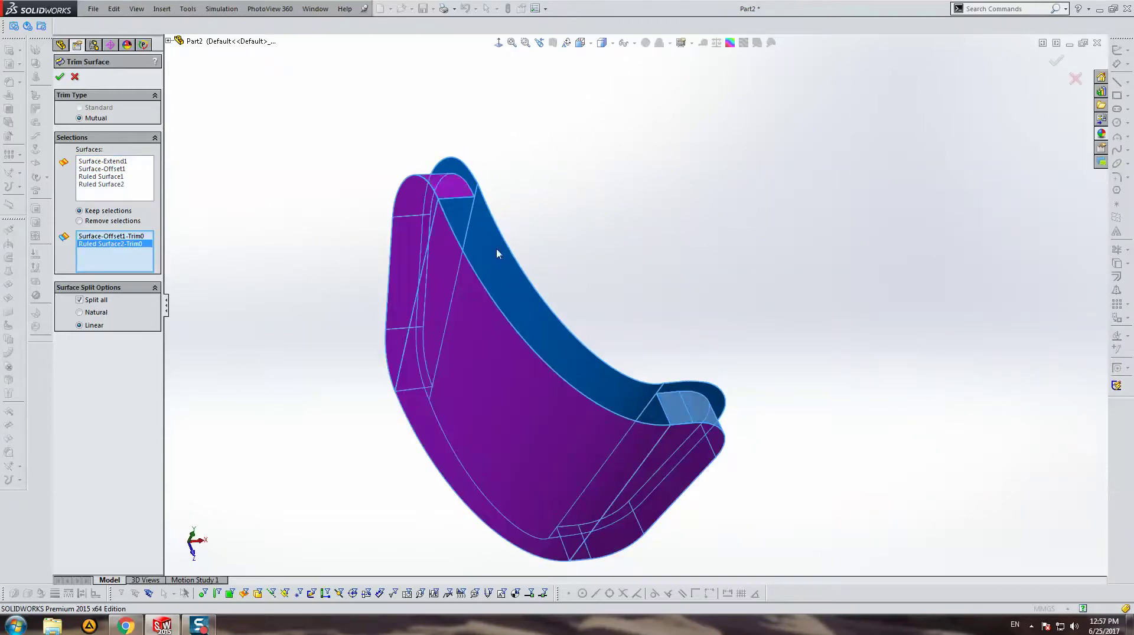
pyautogui.moveTo(497, 254)
pyautogui.mouseDown(button='middle')
pyautogui.moveTo(418, 245)
pyautogui.moveTo(453, 401)
pyautogui.mouseUp(button='middle')
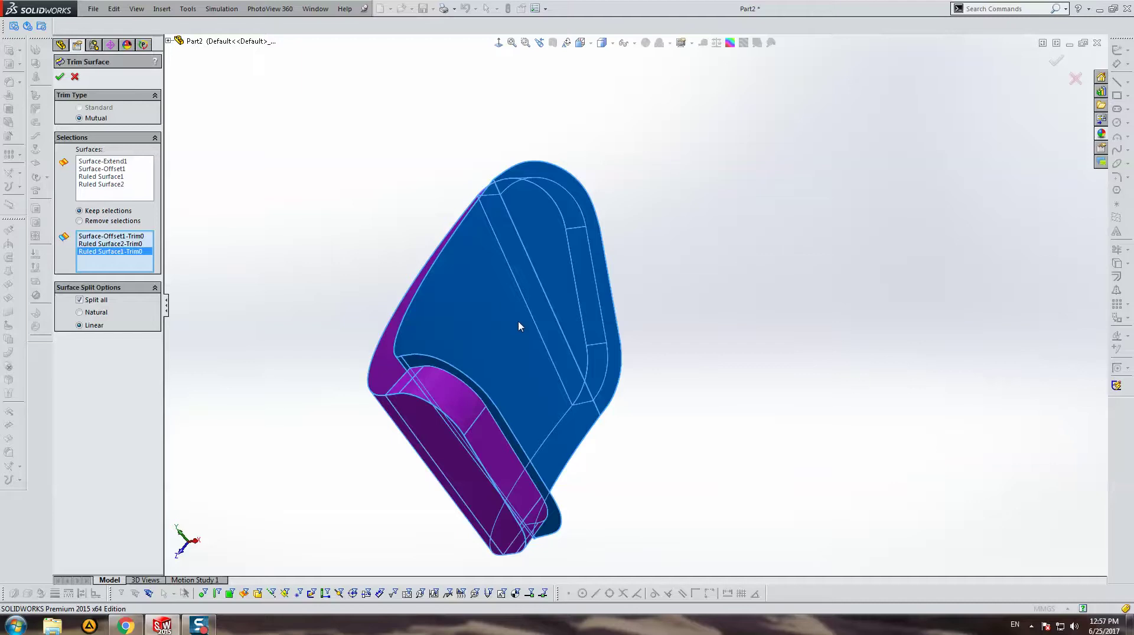
pyautogui.moveTo(519, 327)
pyautogui.mouseDown(button='middle')
pyautogui.moveTo(590, 334)
pyautogui.moveTo(608, 304)
pyautogui.moveTo(608, 339)
pyautogui.moveTo(532, 260)
pyautogui.moveTo(585, 203)
pyautogui.moveTo(627, 255)
pyautogui.moveTo(597, 263)
pyautogui.moveTo(607, 281)
pyautogui.moveTo(567, 224)
pyautogui.mouseUp(button='middle')
pyautogui.press('Escape')
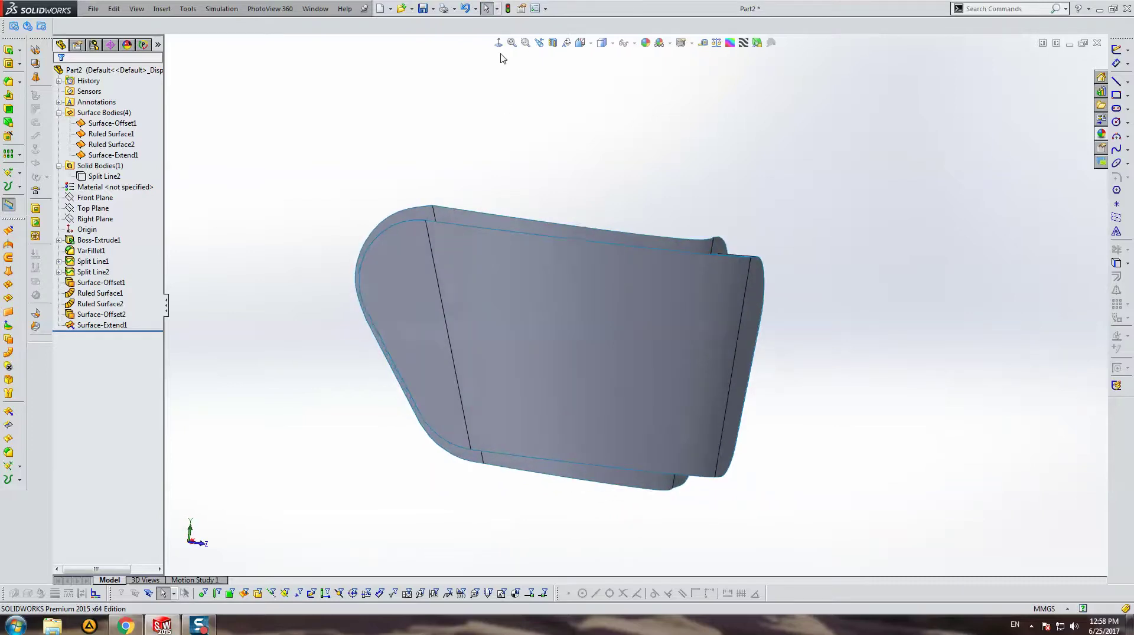
pyautogui.hotkey('ctrl', '3')
pyautogui.moveTo(512, 121); pyautogui.dragTo(432, 297, button='middle')
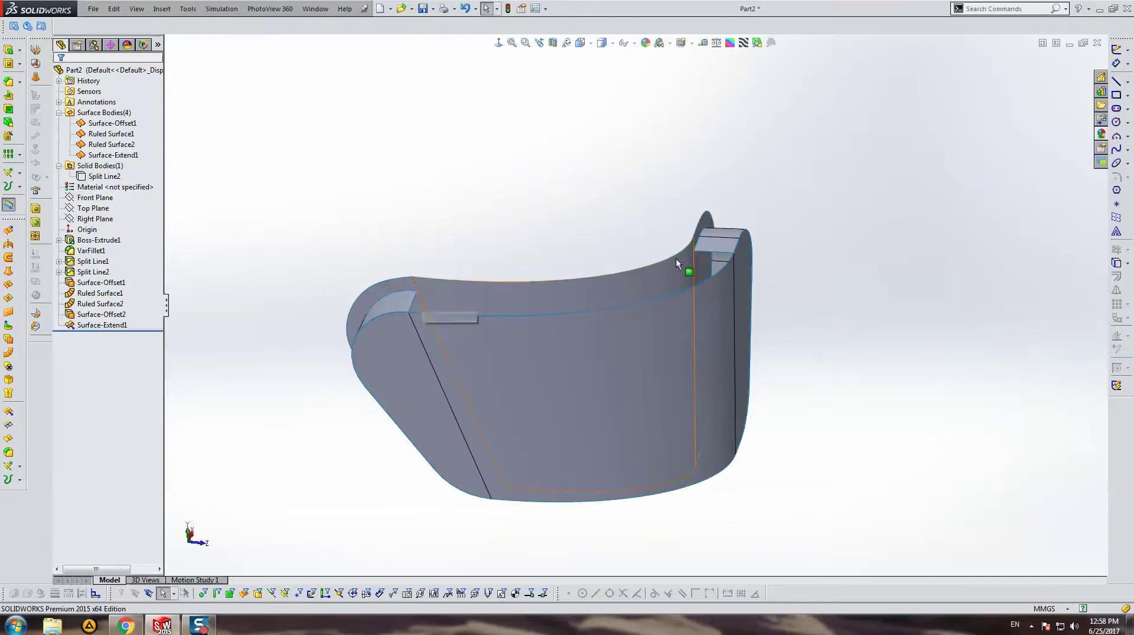
pyautogui.moveTo(676, 257); pyautogui.dragTo(718, 455, button='middle')
pyautogui.scroll(-5, 720, 390)
pyautogui.moveTo(721, 329)
pyautogui.mouseDown(button='middle')
pyautogui.moveTo(706, 338)
pyautogui.moveTo(630, 187)
pyautogui.moveTo(587, 185)
pyautogui.moveTo(637, 176)
pyautogui.moveTo(498, 198)
pyautogui.moveTo(514, 242)
pyautogui.moveTo(342, 243)
pyautogui.mouseUp(button='middle')
pyautogui.scroll(5, 706, 338)
pyautogui.scroll(-5, 314, 248)
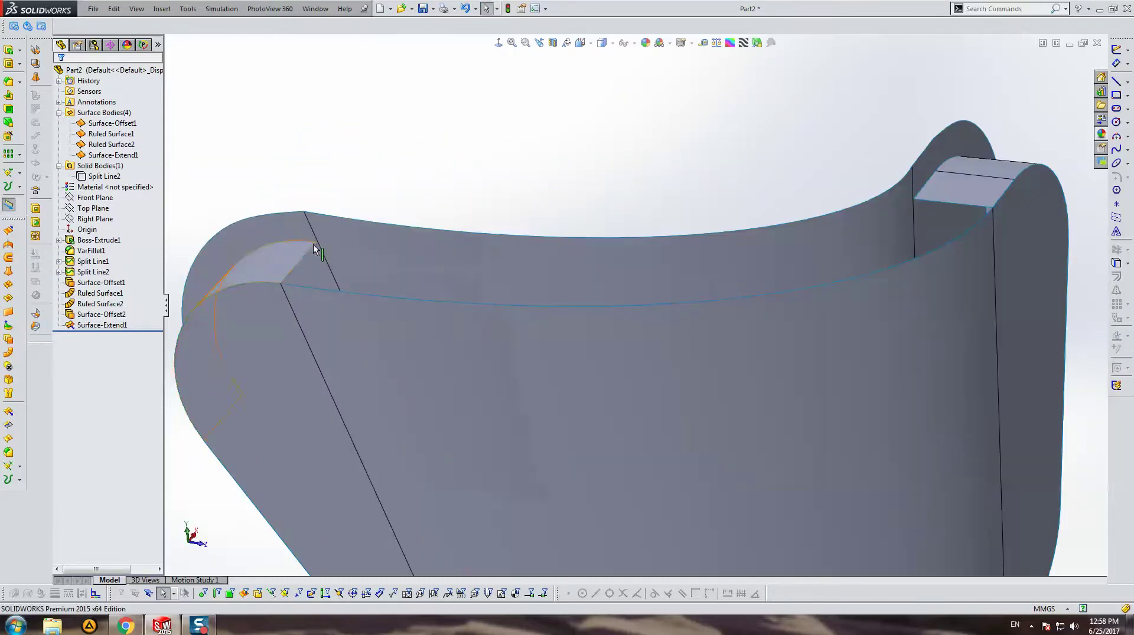
pyautogui.scroll(-3, 352, 239)
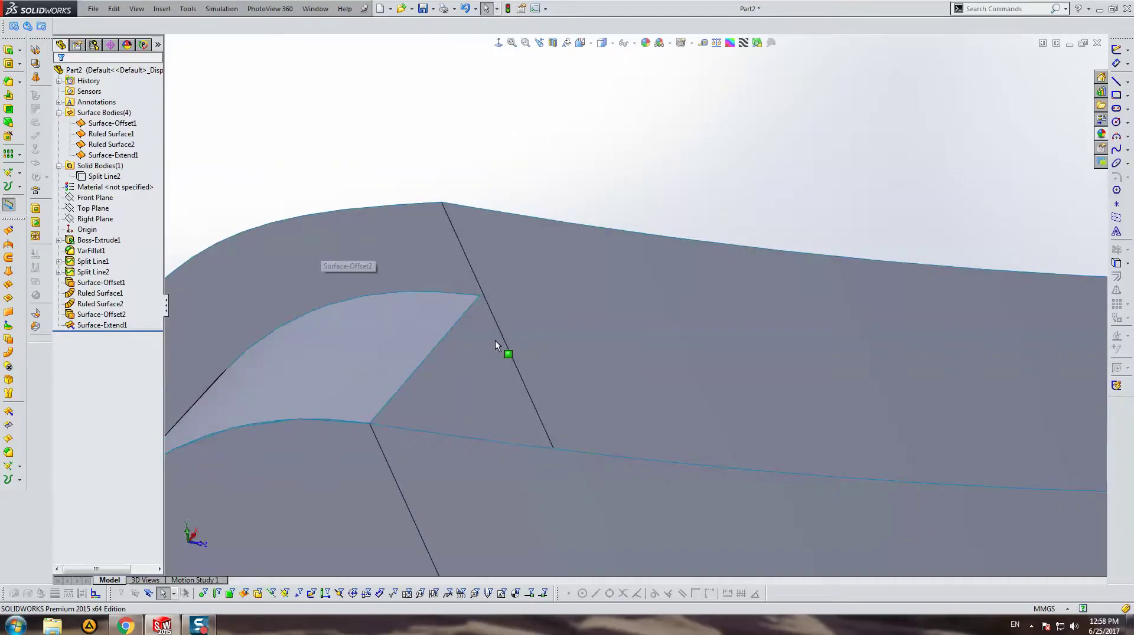
pyautogui.click(480, 299)
pyautogui.moveTo(480, 298)
pyautogui.mouseDown(button='middle')
pyautogui.moveTo(796, 367)
pyautogui.moveTo(917, 260)
pyautogui.mouseUp(button='middle')
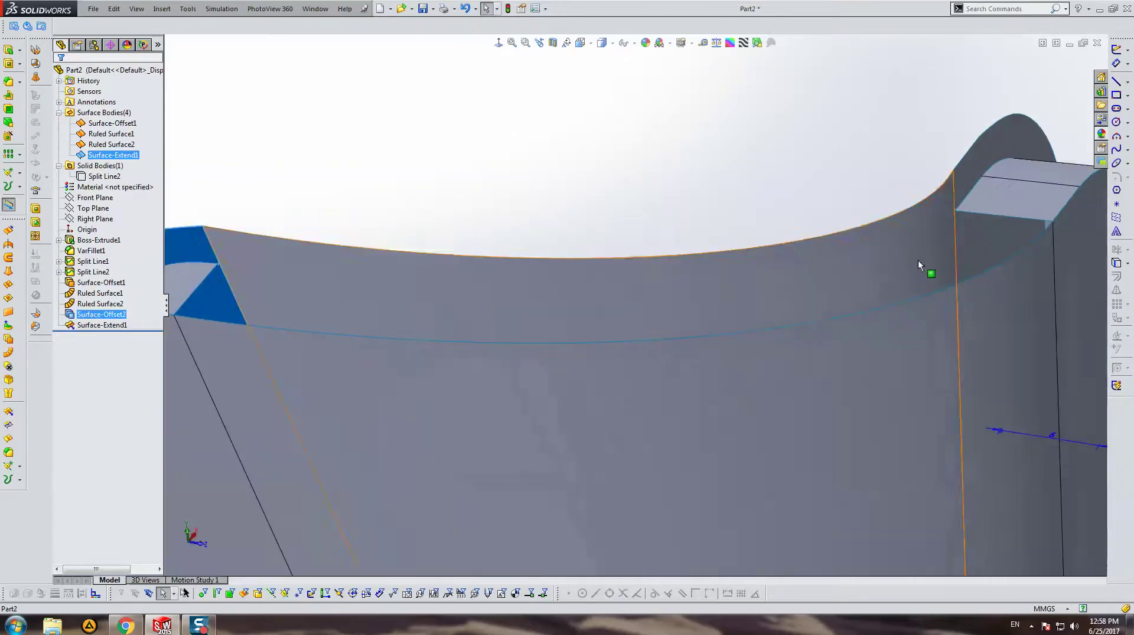
pyautogui.press('f')
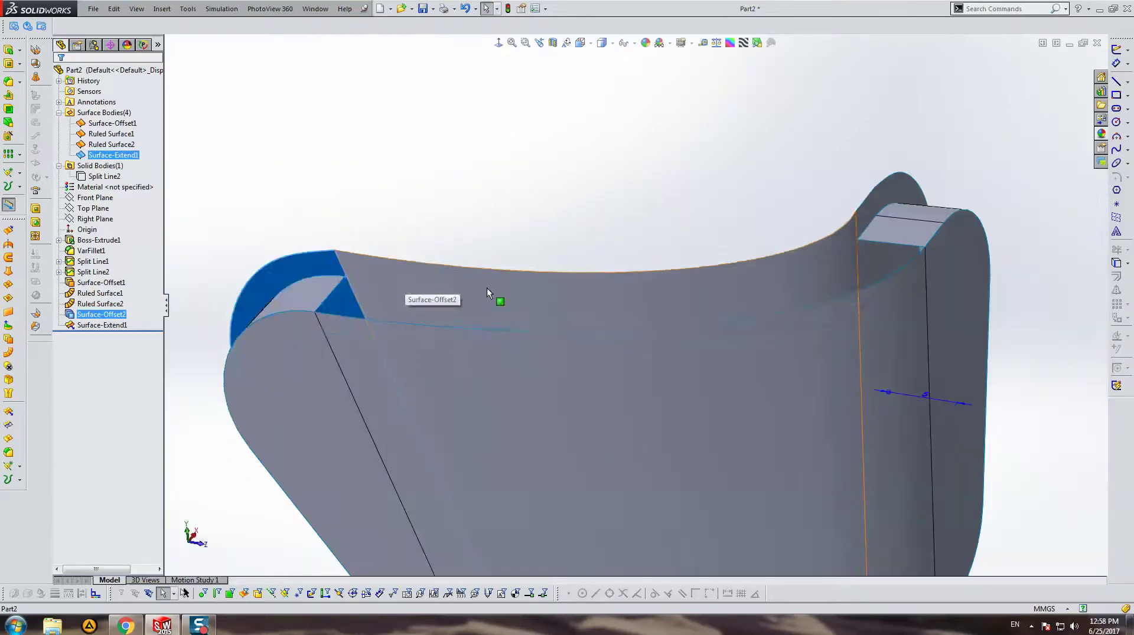
pyautogui.press('Escape')
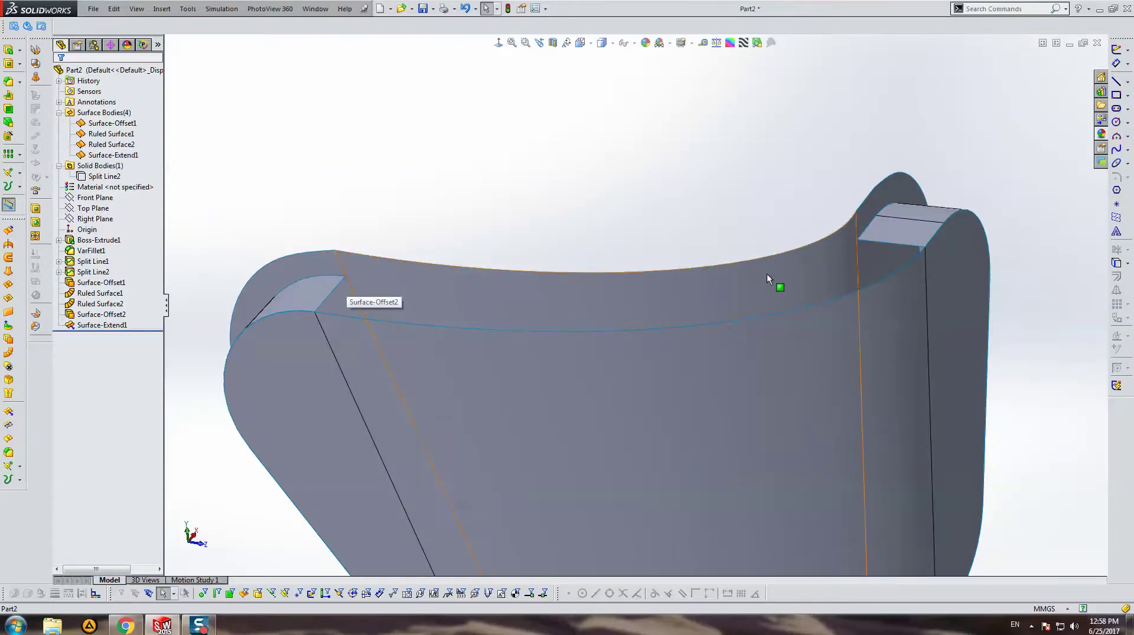
pyautogui.hotkey('ctrl', '3')
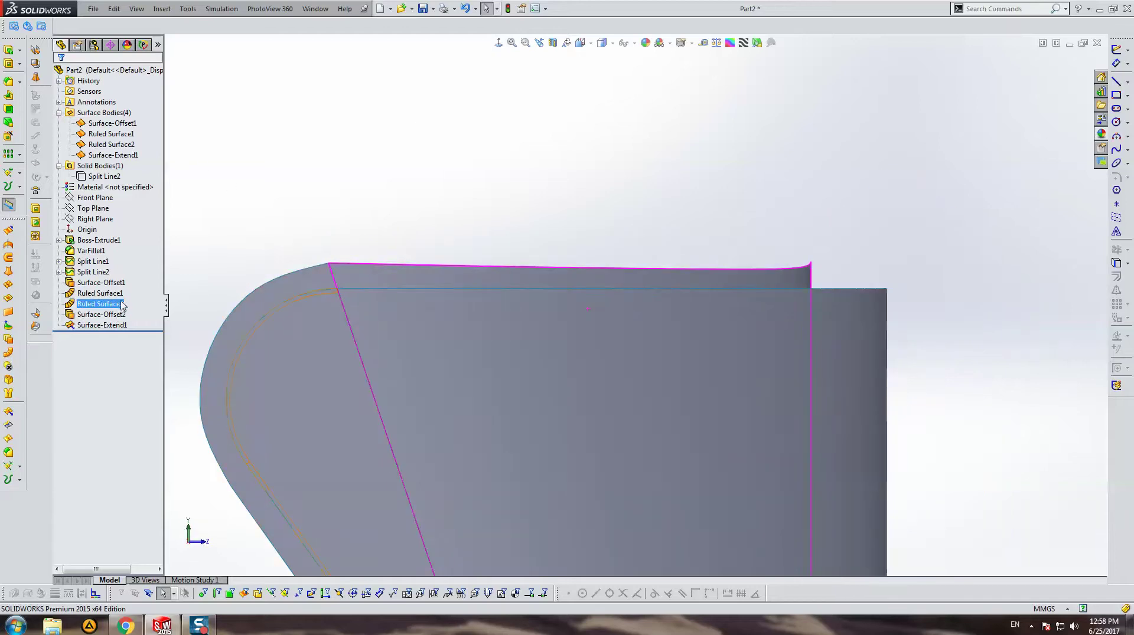
pyautogui.click(103, 218)
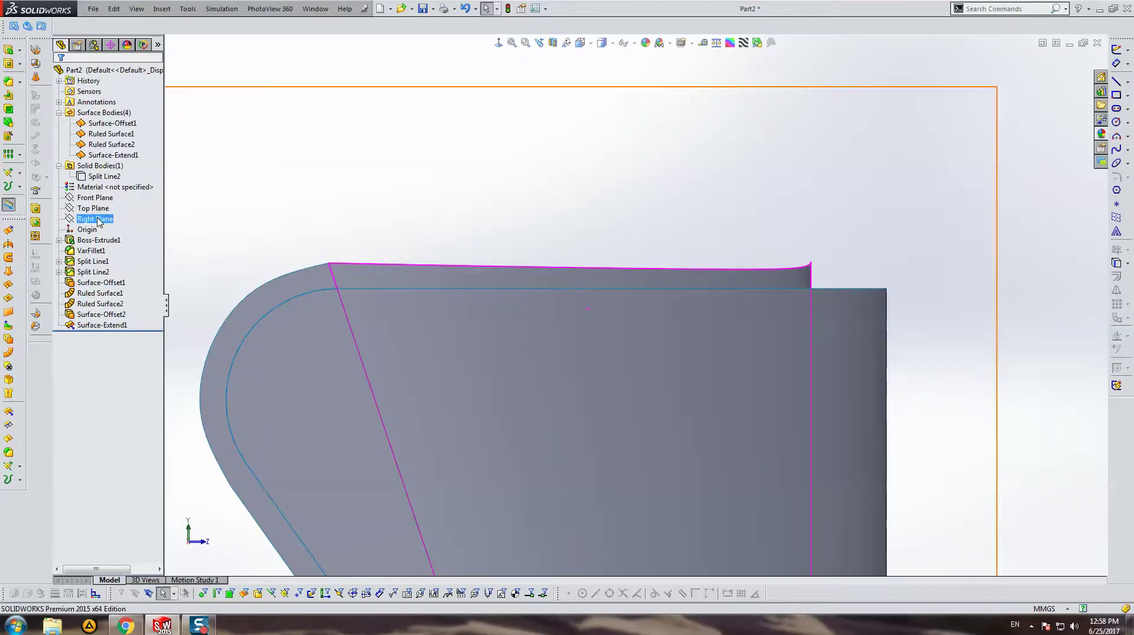
# Sketch a line above the part on Right Plane and make its left end coincident with a top corner.
pyautogui.click(1117, 82)
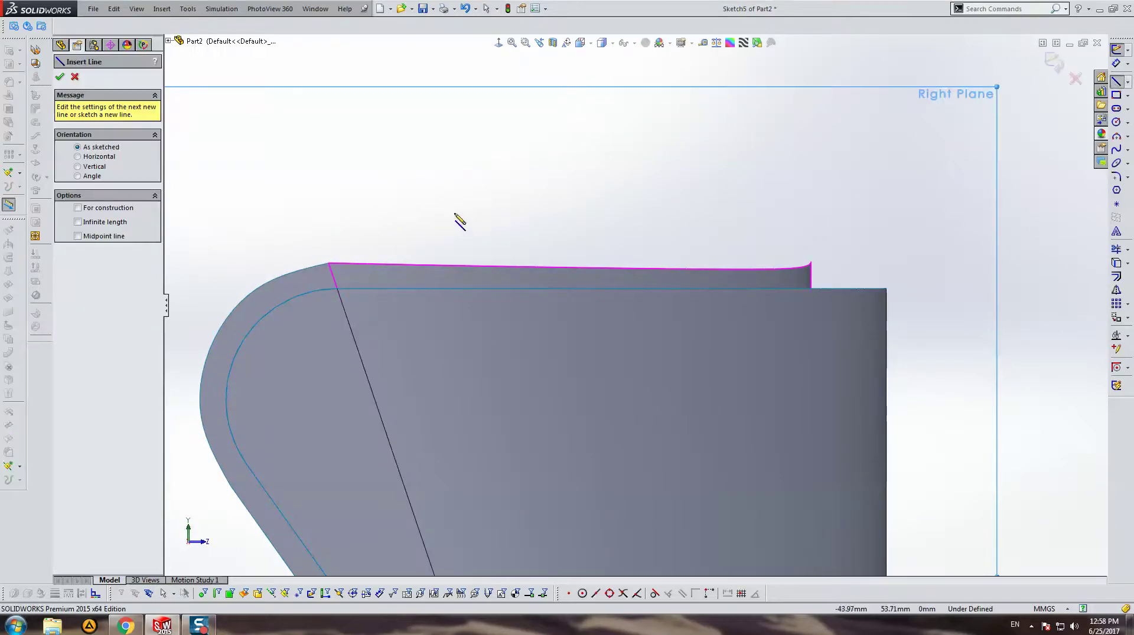
pyautogui.moveTo(398, 222); pyautogui.dragTo(789, 197)
pyautogui.press('Escape')
pyautogui.click(398, 223)
pyautogui.moveTo(405, 236); pyautogui.dragTo(346, 292, button='middle')
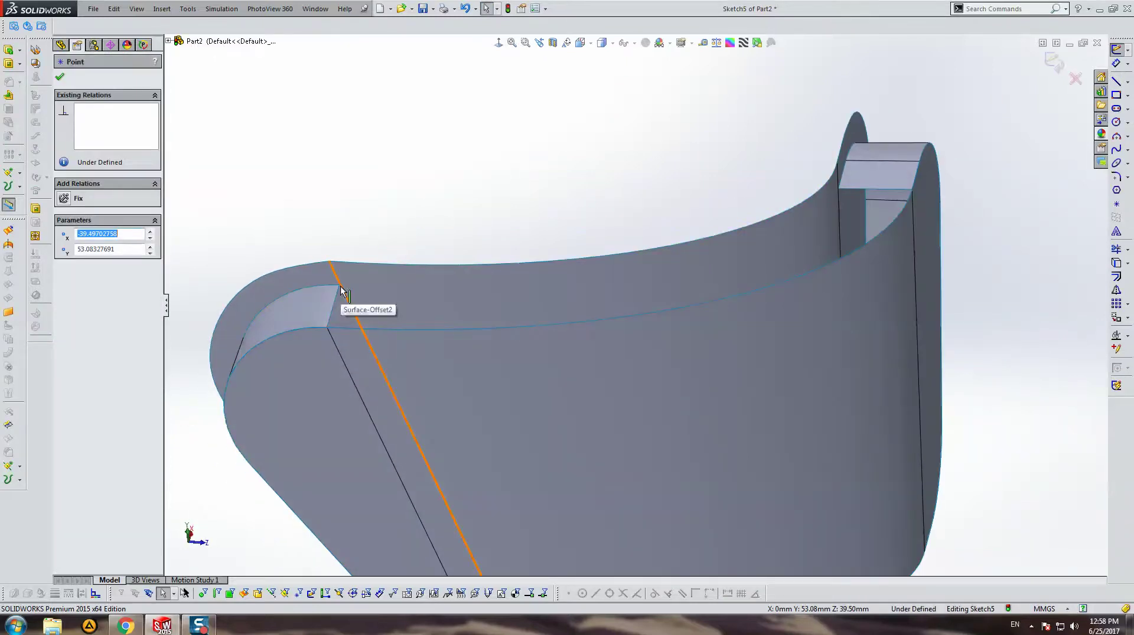
pyautogui.keyDown('ctrl'); pyautogui.click(339, 287); pyautogui.keyUp('ctrl')
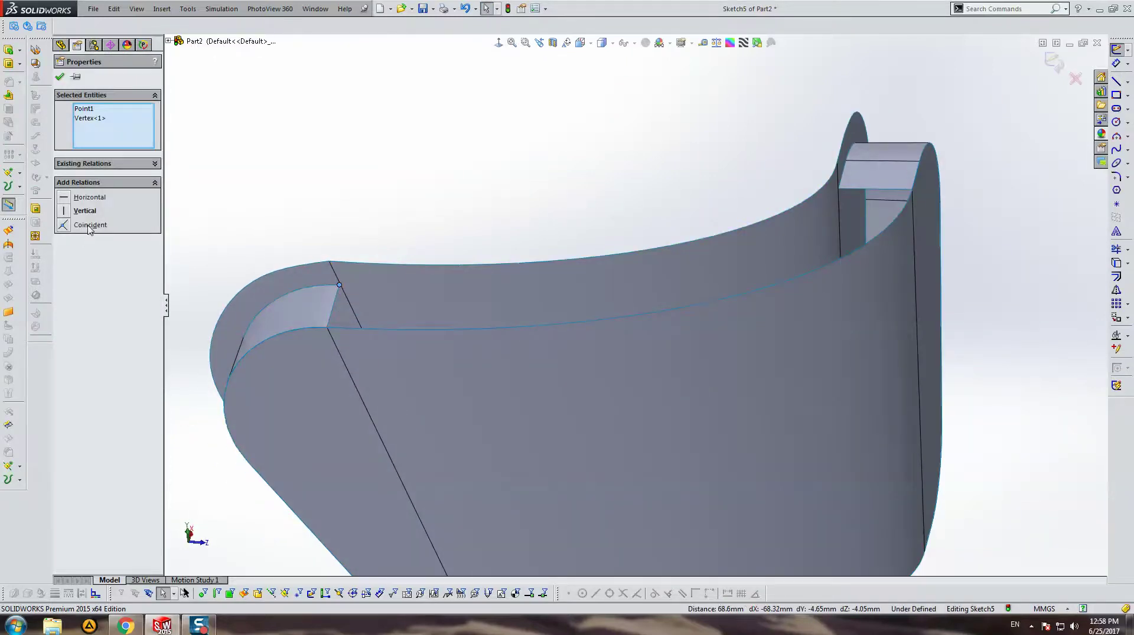
pyautogui.click(505, 220)
pyautogui.press('f')
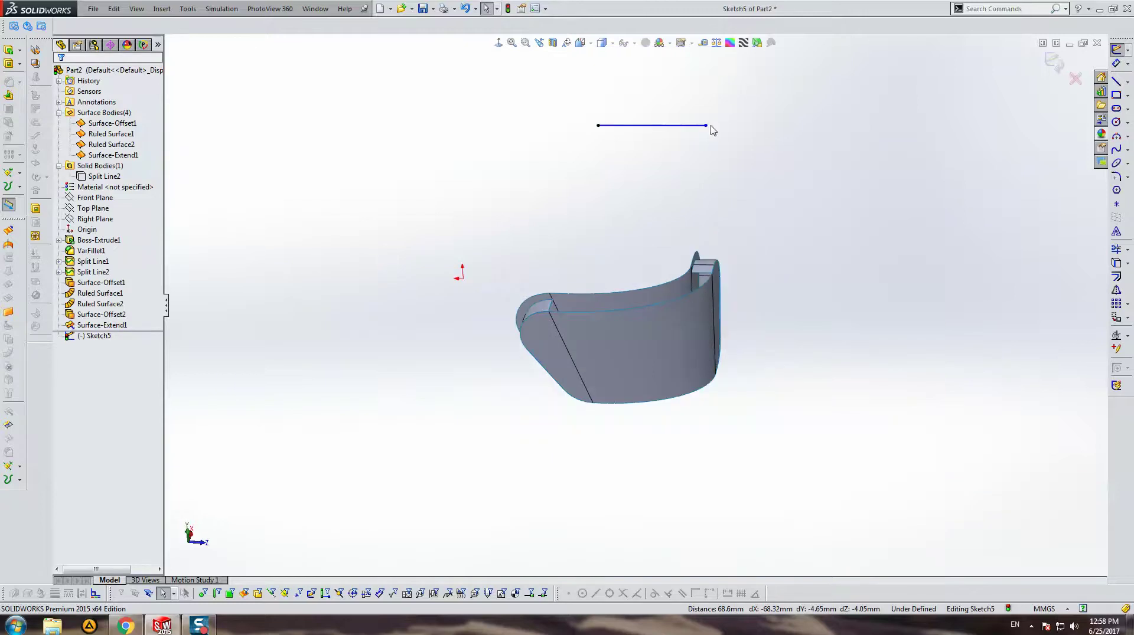
# Make the line's other endpoint coincident with the far top corner vertex.
pyautogui.click(710, 281)
pyautogui.scroll(5, 710, 281)
pyautogui.keyDown('ctrl'); pyautogui.click(563, 249); pyautogui.keyUp('ctrl')
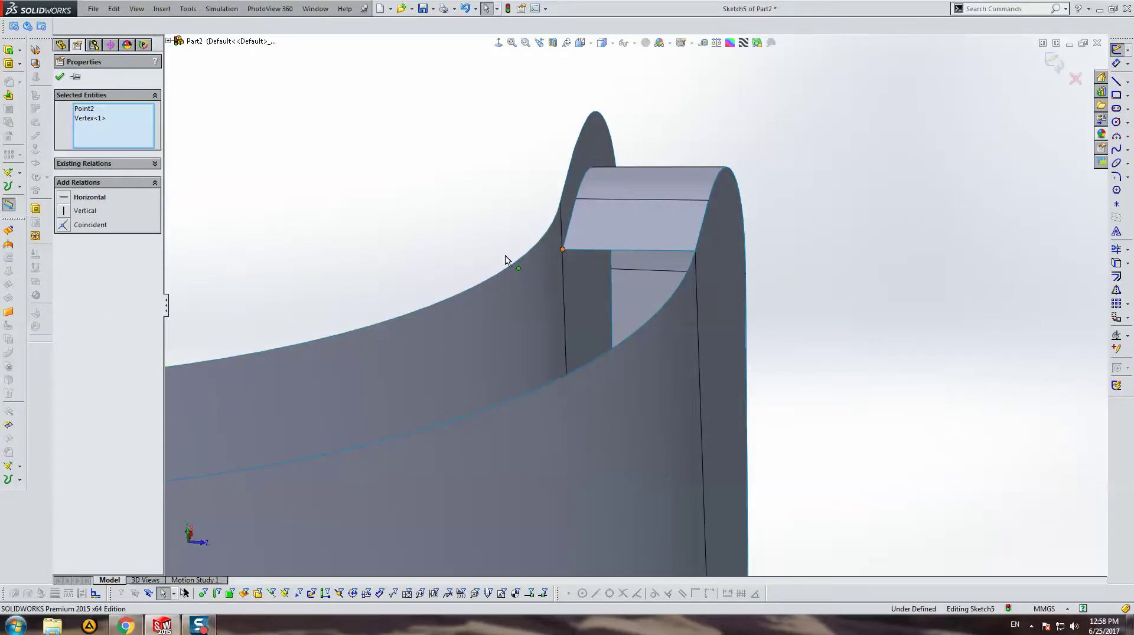
pyautogui.moveTo(506, 254); pyautogui.dragTo(268, 248, button='middle')
pyautogui.click(90, 225)
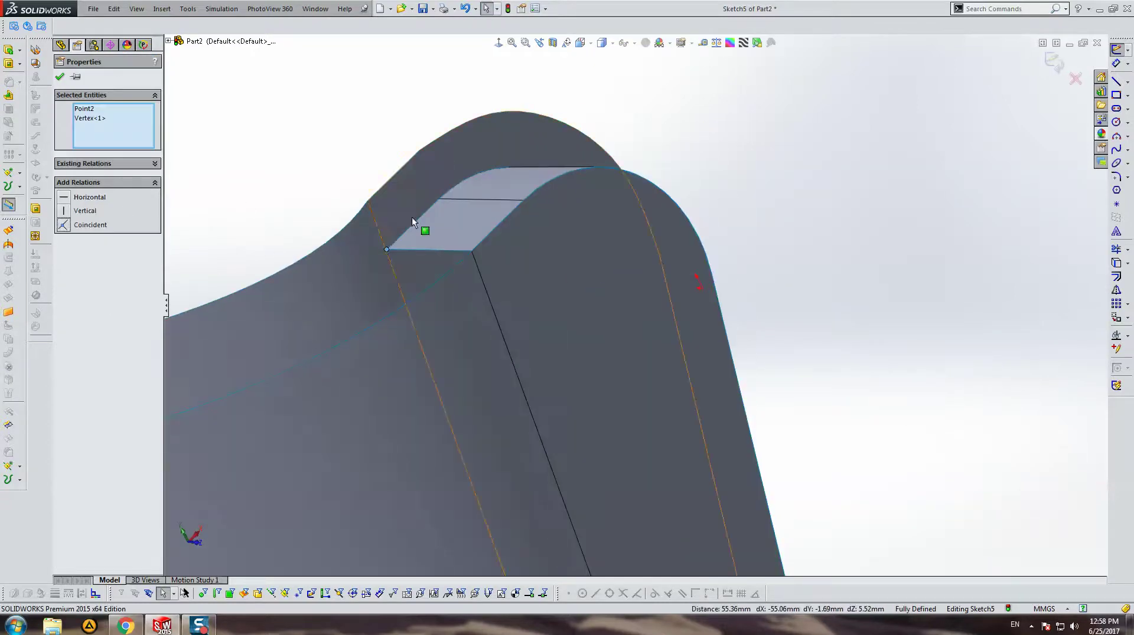
pyautogui.press('Escape')
pyautogui.press('f')
# Project the sketch line onto the inner curved face as Split Line3.
pyautogui.click(19, 479)
pyautogui.click(59, 481)
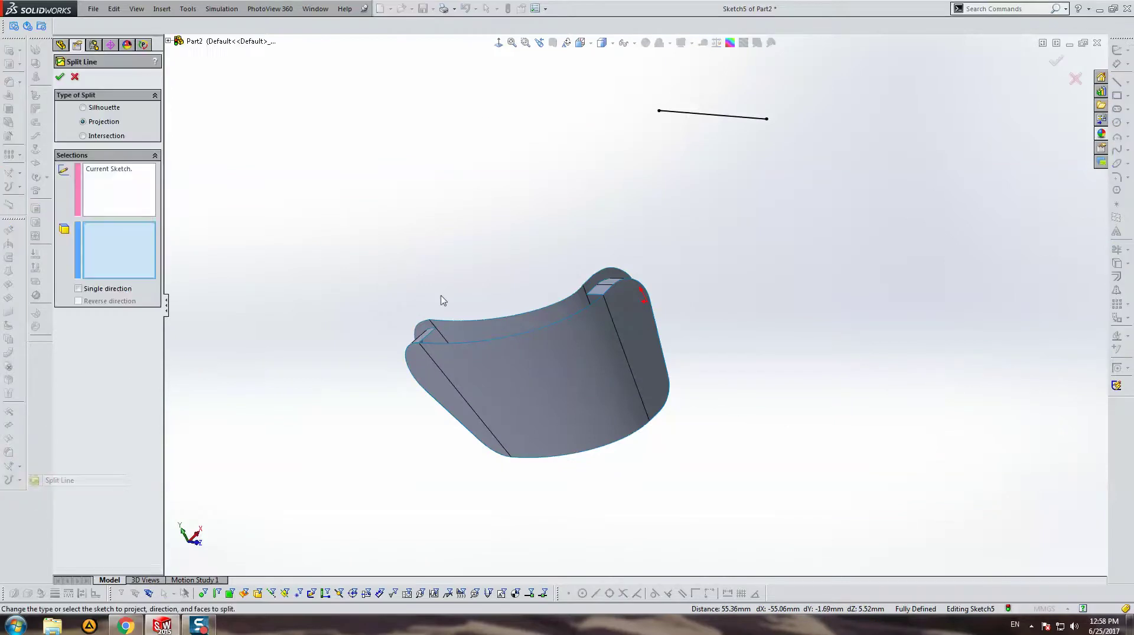
pyautogui.scroll(3, 428, 304)
pyautogui.click(497, 353)
pyautogui.press('Return')
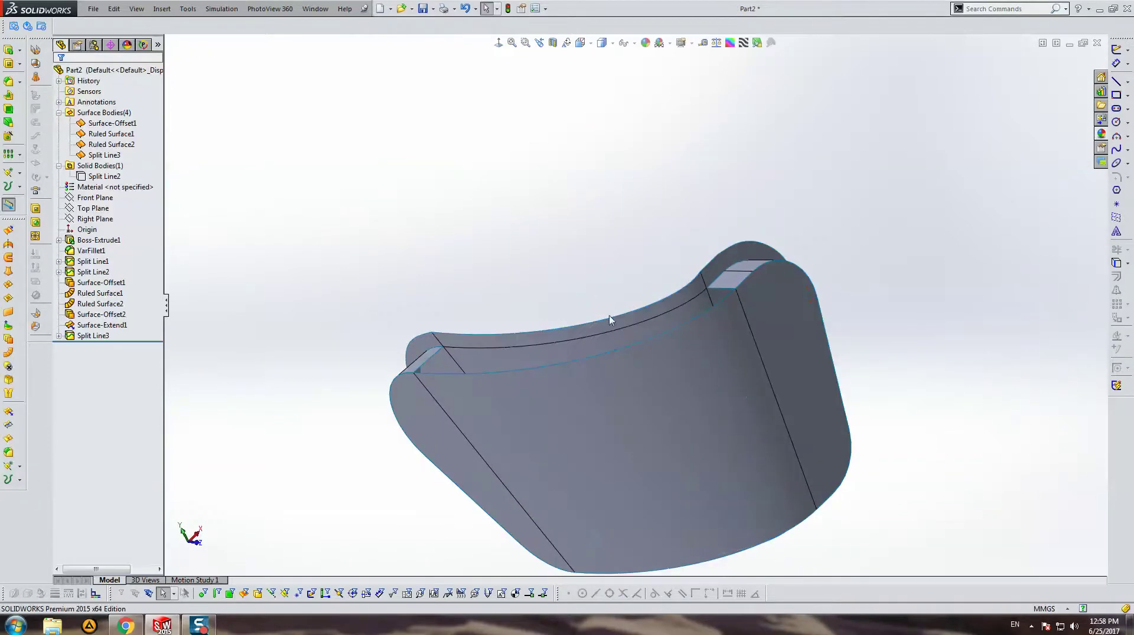
pyautogui.moveTo(607, 319); pyautogui.dragTo(681, 299, button='middle')
pyautogui.scroll(-4, 605, 314)
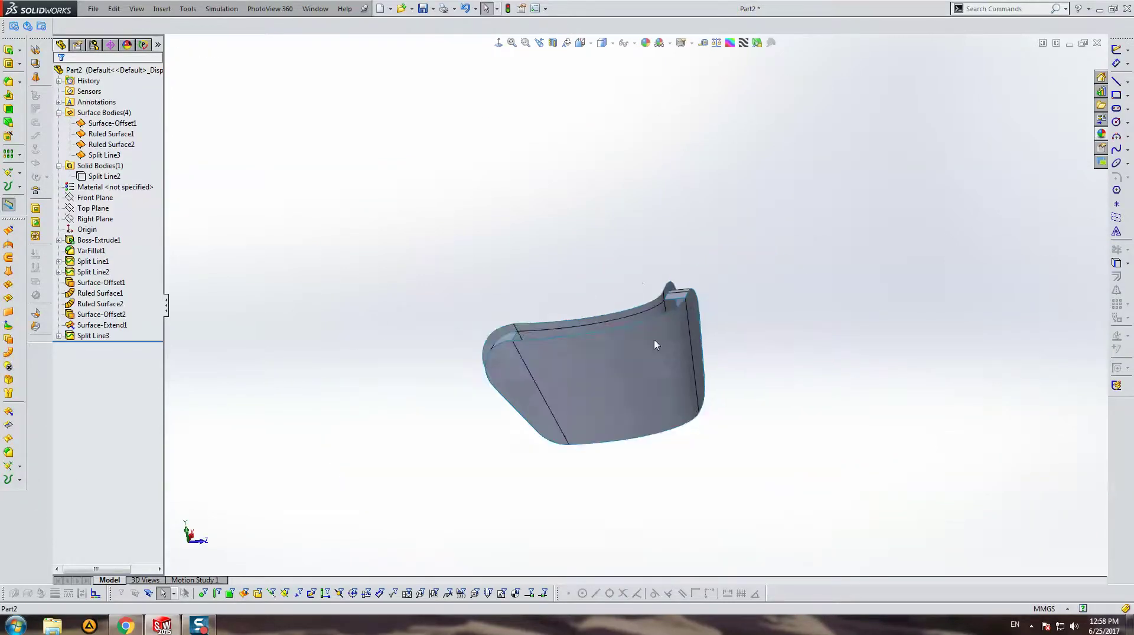
pyautogui.moveTo(653, 339); pyautogui.dragTo(627, 272, button='middle')
pyautogui.hotkey('ctrl', '3')
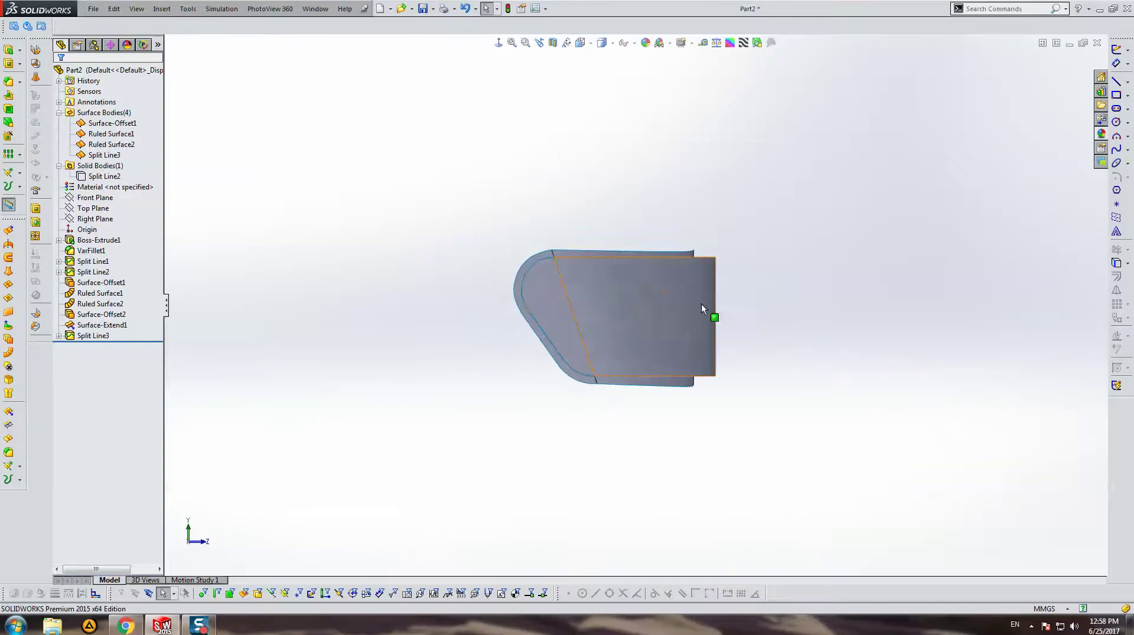
# Start a new sketch on Right Plane and draw a line below the part.
pyautogui.click(109, 220)
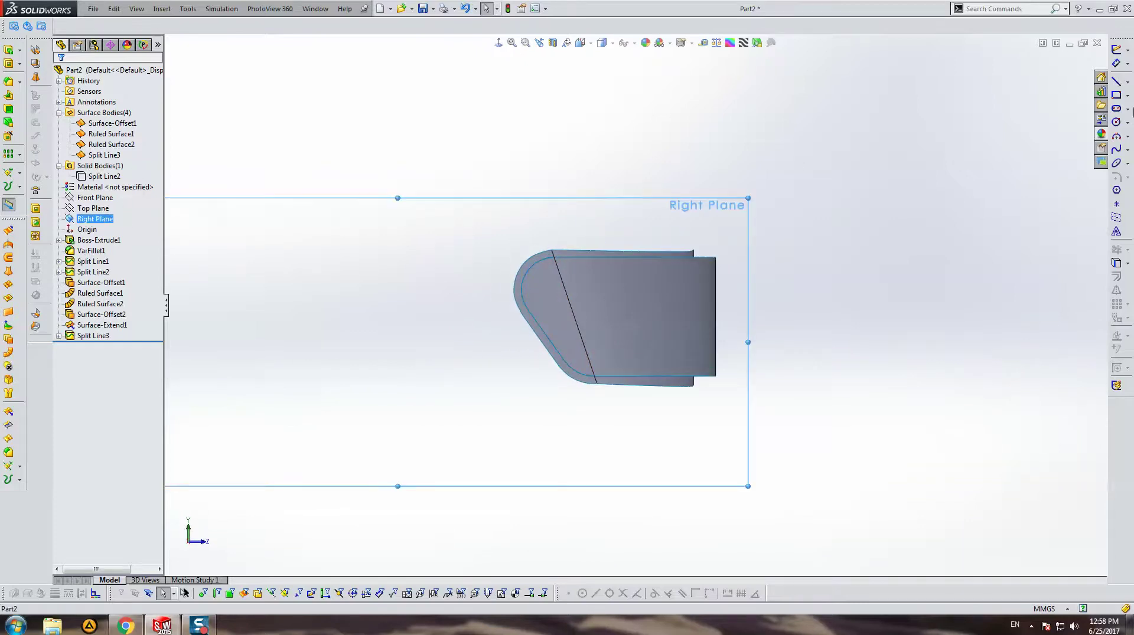
pyautogui.click(1116, 83)
pyautogui.click(443, 488)
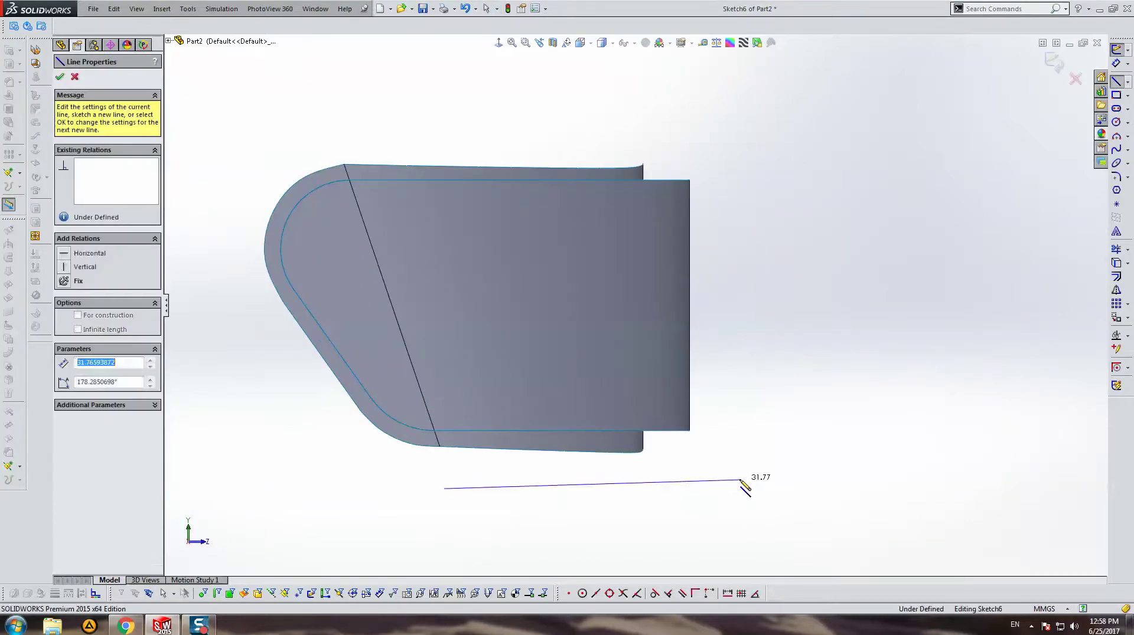
pyautogui.press('Escape')
pyautogui.click(1115, 82)
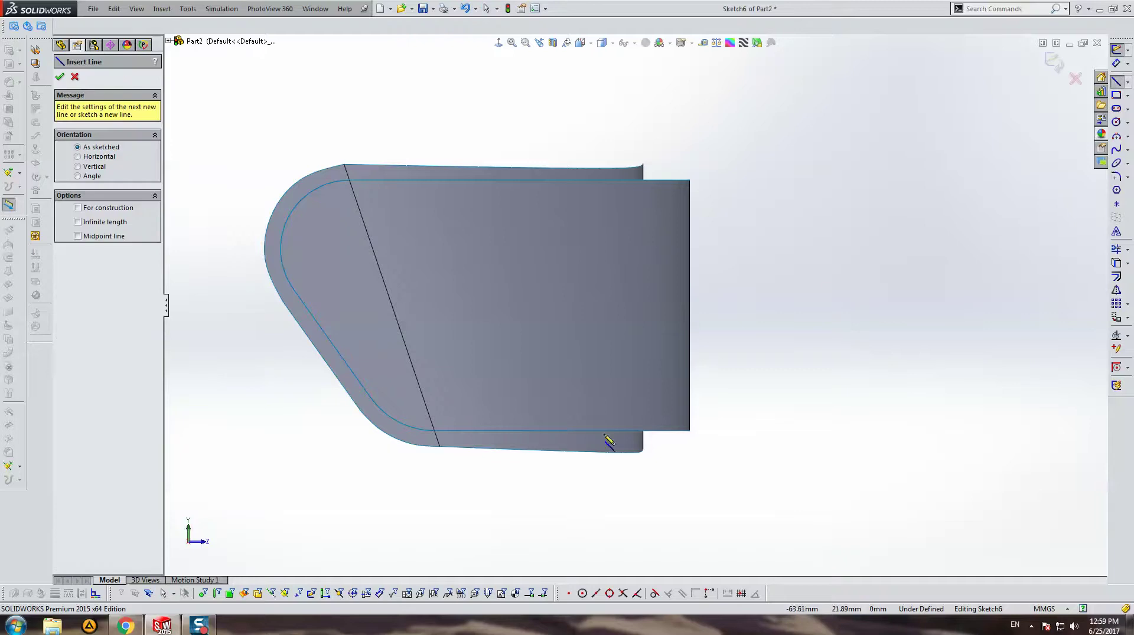
pyautogui.click(444, 492)
pyautogui.click(773, 482)
pyautogui.press('Escape')
# Make the line's start point coincident with the bottom corner vertex.
pyautogui.click(443, 492)
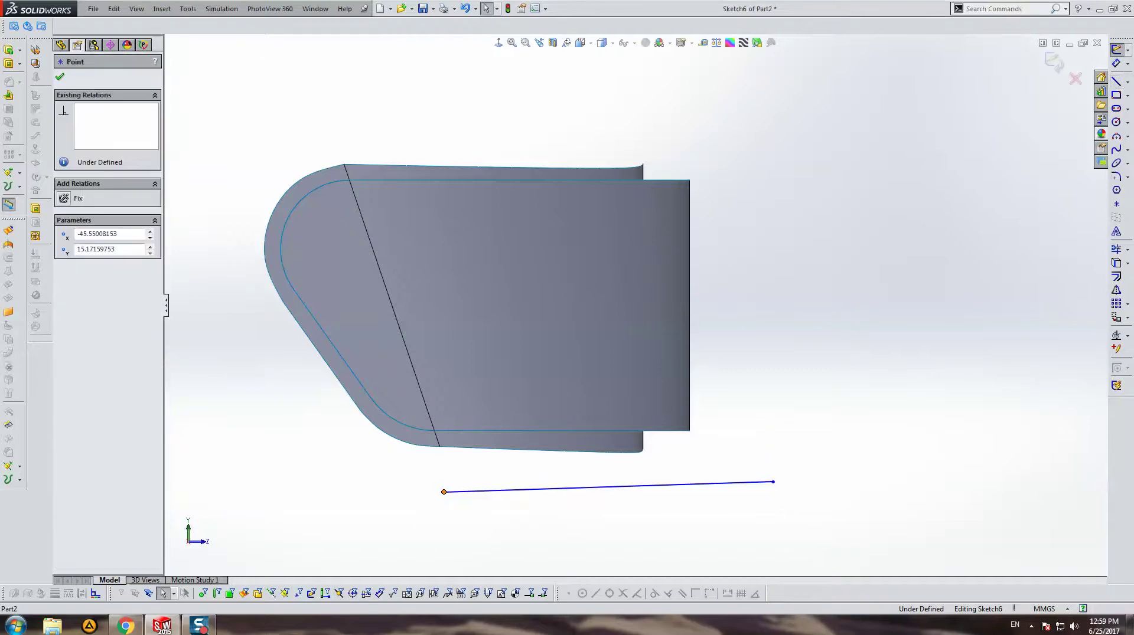
pyautogui.scroll(3, 429, 354)
pyautogui.moveTo(430, 354); pyautogui.dragTo(461, 412, button='middle')
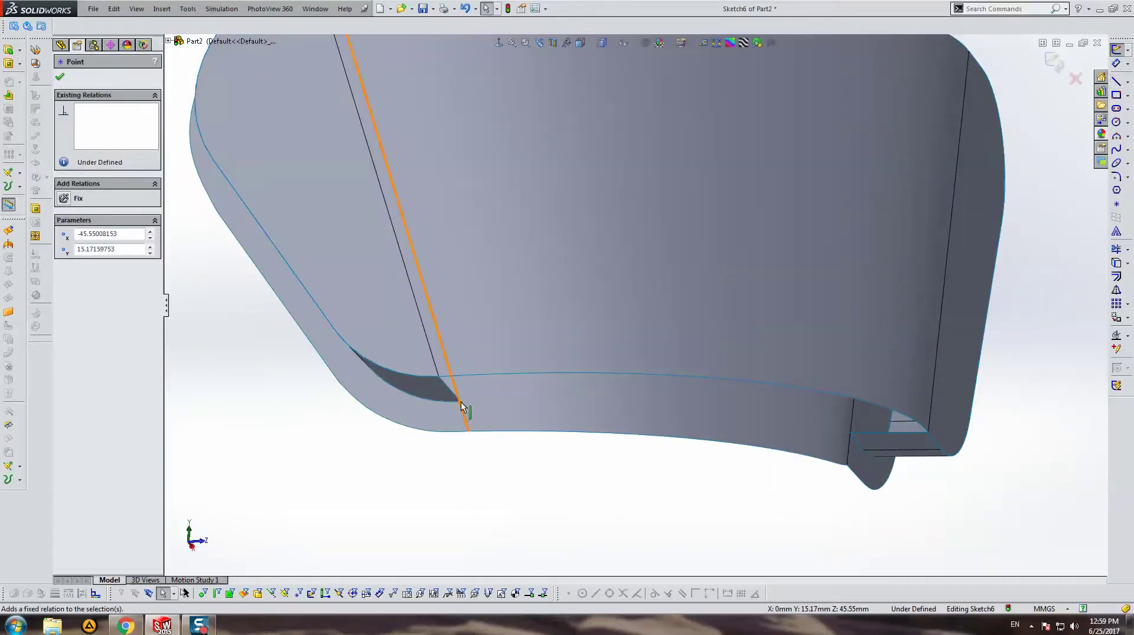
pyautogui.click(462, 407)
pyautogui.scroll(3, 485, 406)
pyautogui.press('Escape')
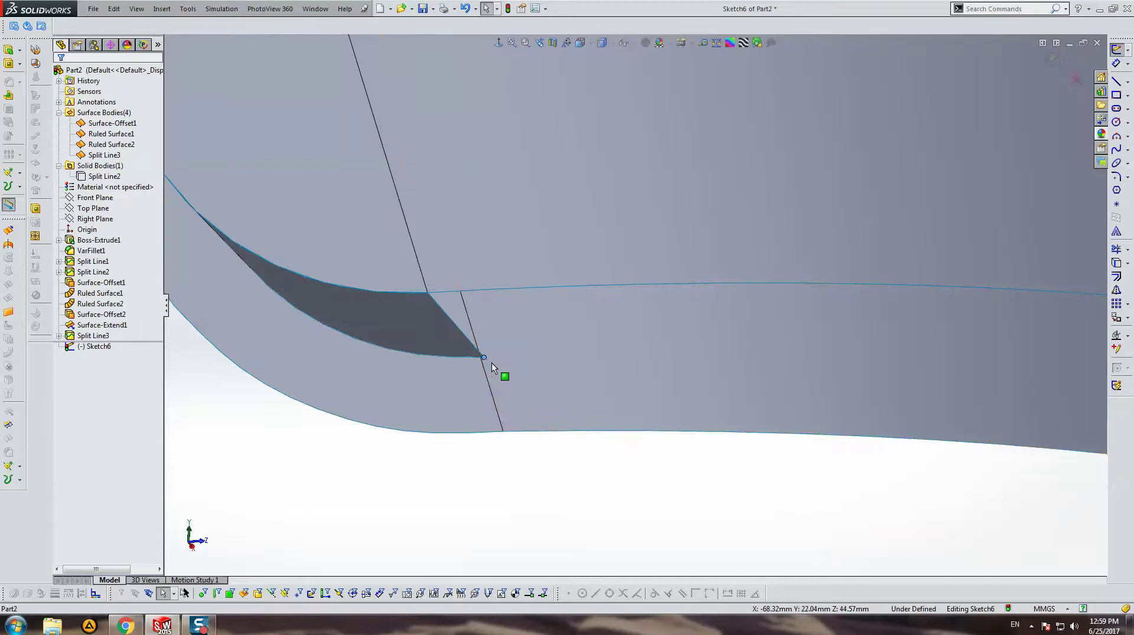
pyautogui.scroll(-3, 491, 363)
pyautogui.scroll(-3, 582, 493)
pyautogui.keyDown('ctrl'); pyautogui.click(759, 565); pyautogui.keyUp('ctrl')
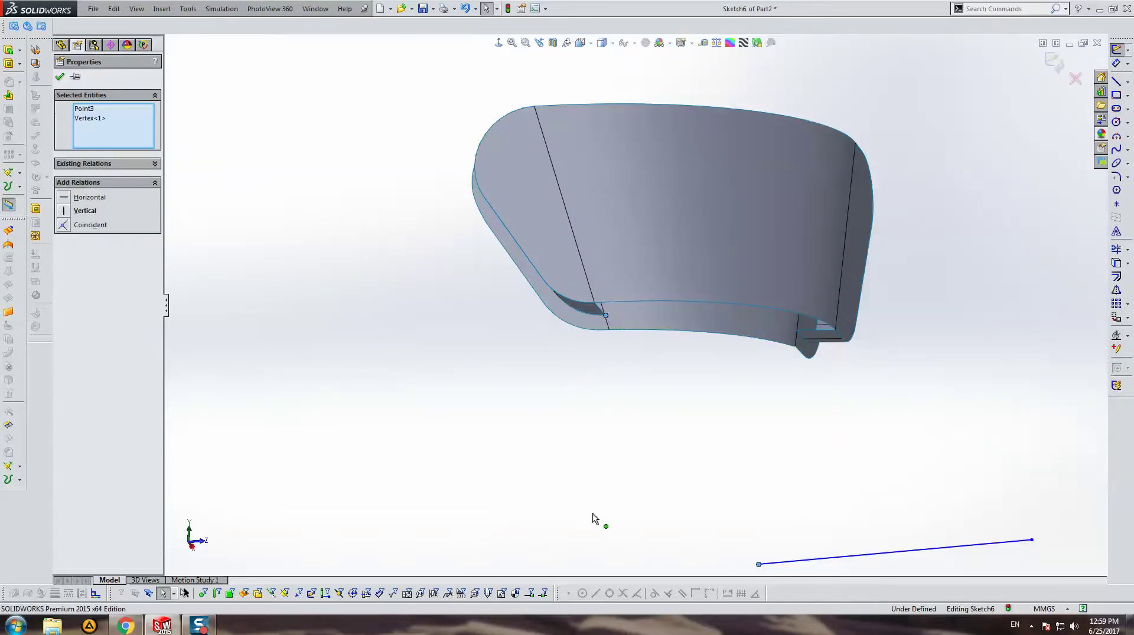
pyautogui.click(100, 237)
pyautogui.click(884, 377)
# Make the line's other endpoint coincident with the remaining lower corner vertex, then view from the right.
pyautogui.scroll(2, 797, 321)
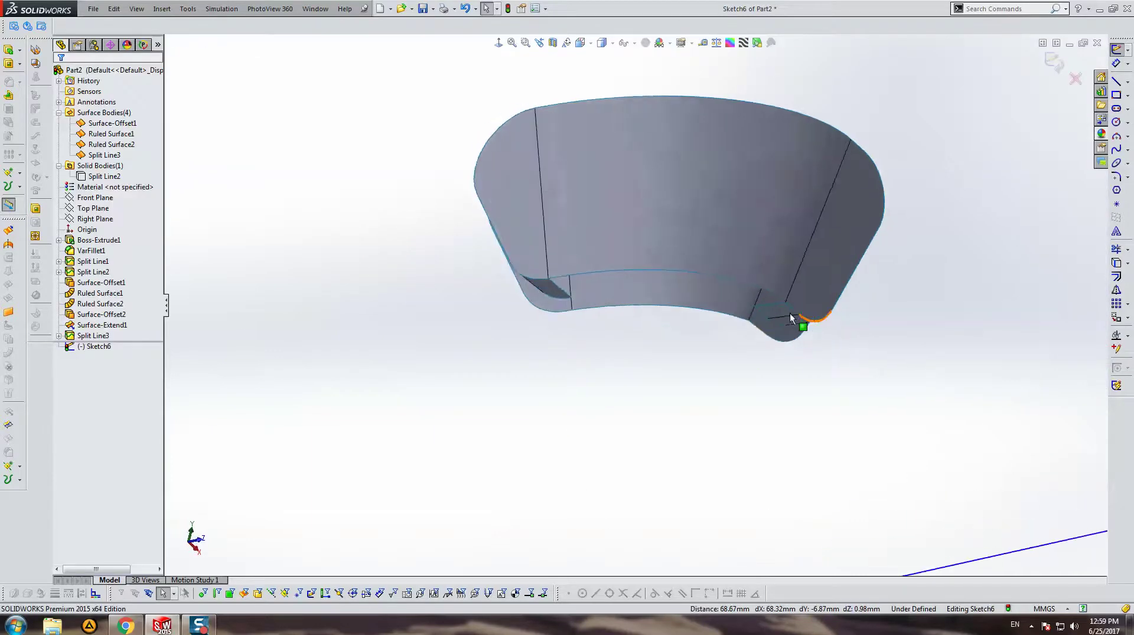
pyautogui.scroll(3, 713, 313)
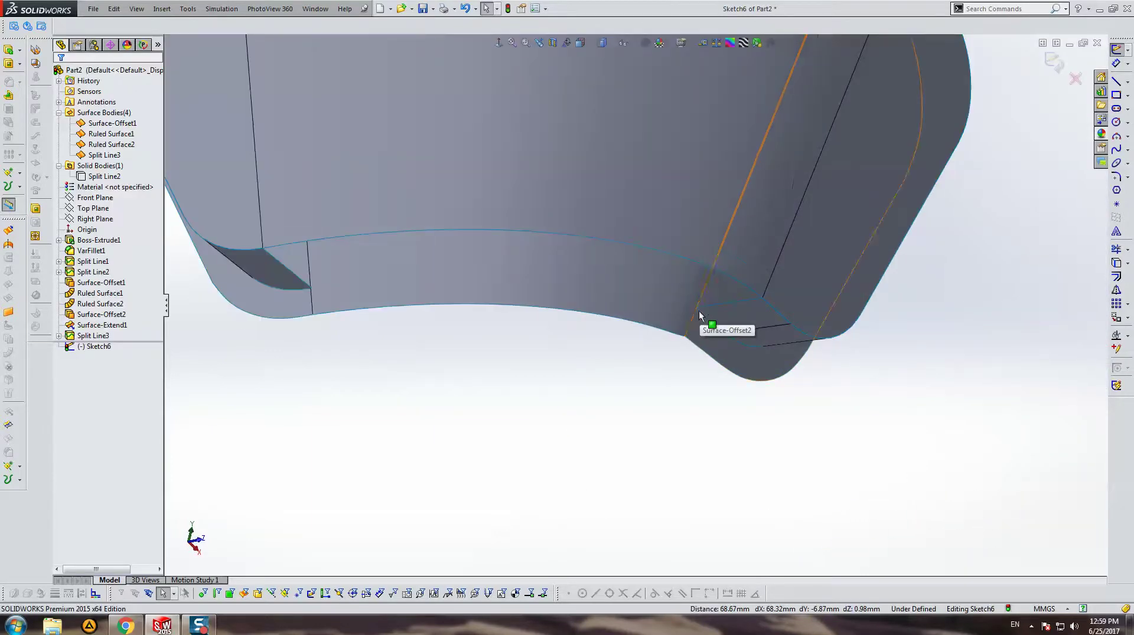
pyautogui.moveTo(699, 310); pyautogui.dragTo(697, 320, button='middle')
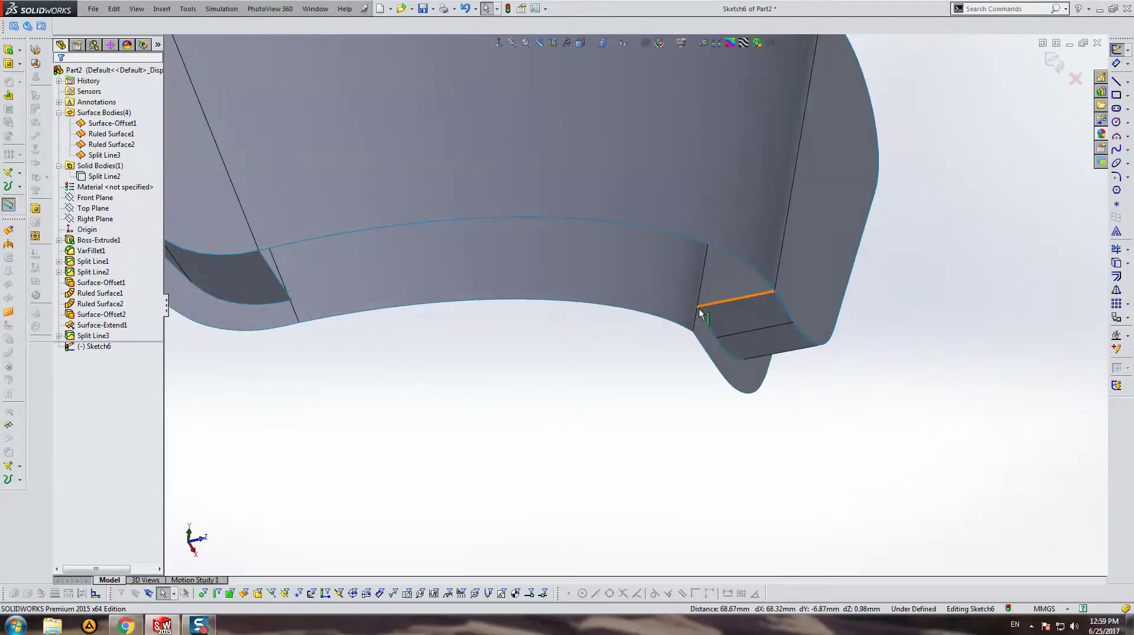
pyautogui.press('f')
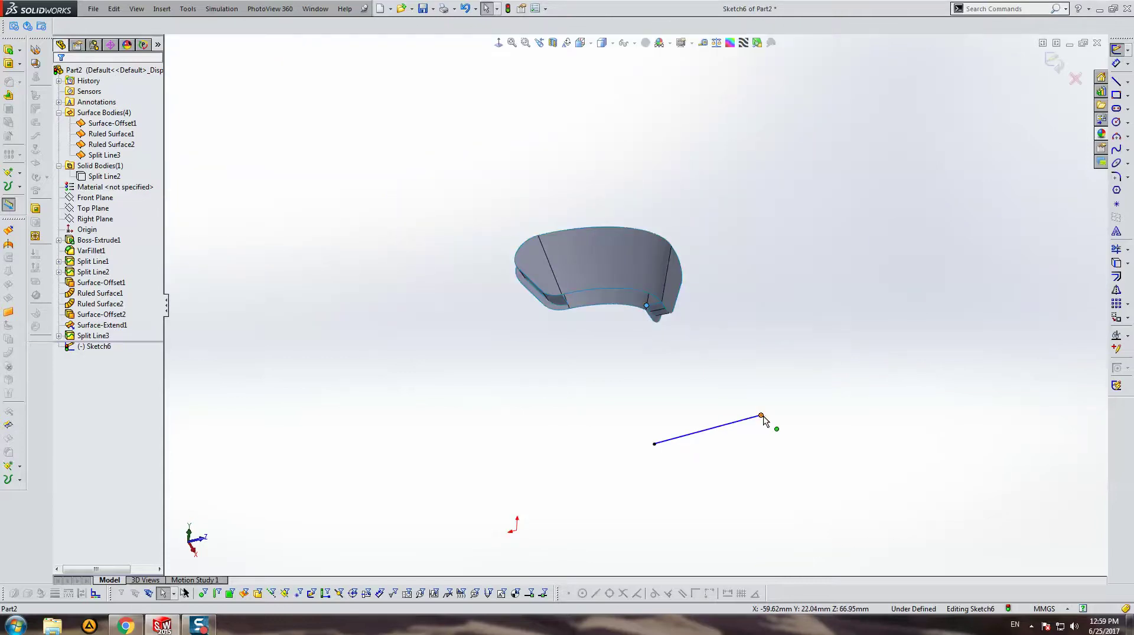
pyautogui.keyDown('ctrl'); pyautogui.click(762, 418); pyautogui.keyUp('ctrl')
pyautogui.click(87, 228)
pyautogui.click(582, 175)
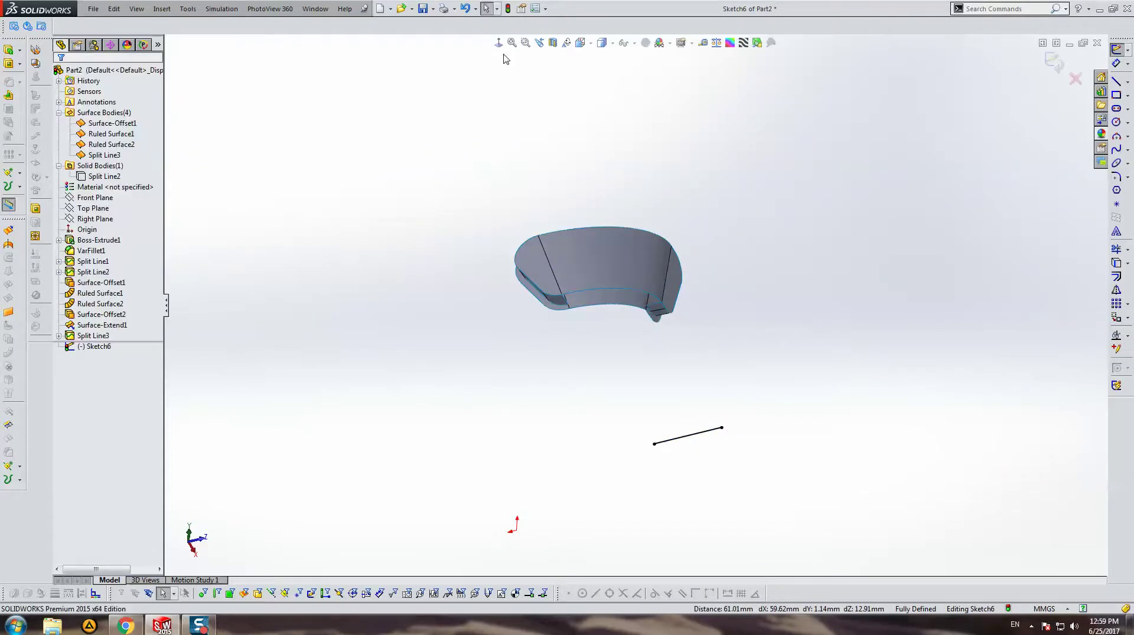
pyautogui.hotkey('ctrl', '4')
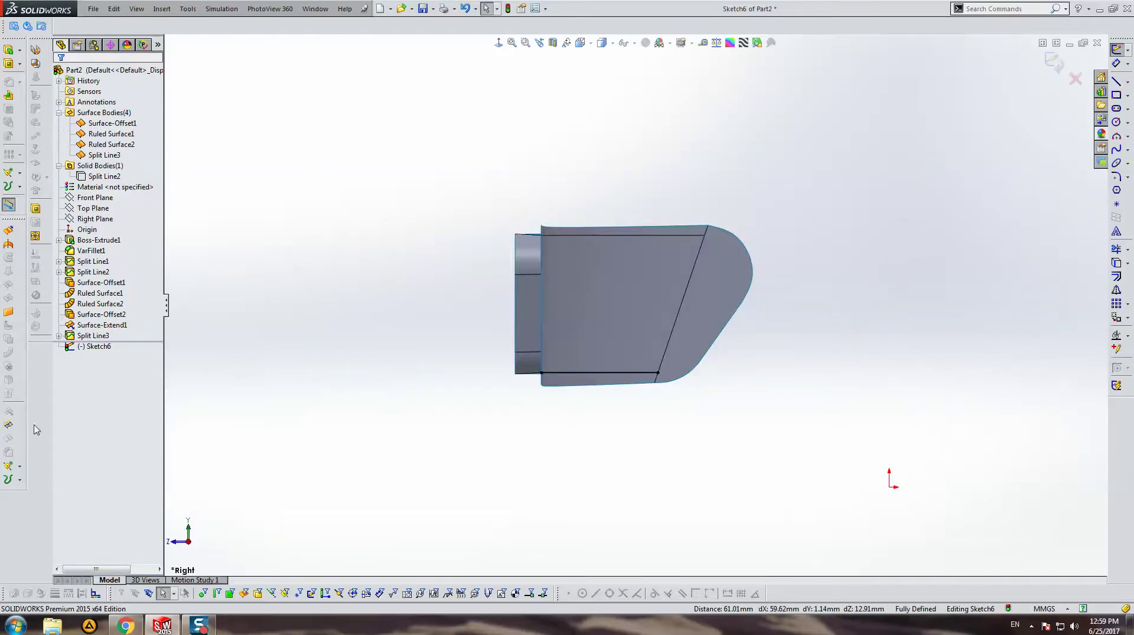
pyautogui.click(20, 480)
pyautogui.click(53, 480)
pyautogui.moveTo(425, 349)
pyautogui.mouseDown(button='middle')
pyautogui.moveTo(532, 371)
pyautogui.moveTo(608, 339)
pyautogui.mouseUp(button='middle')
pyautogui.click(613, 304)
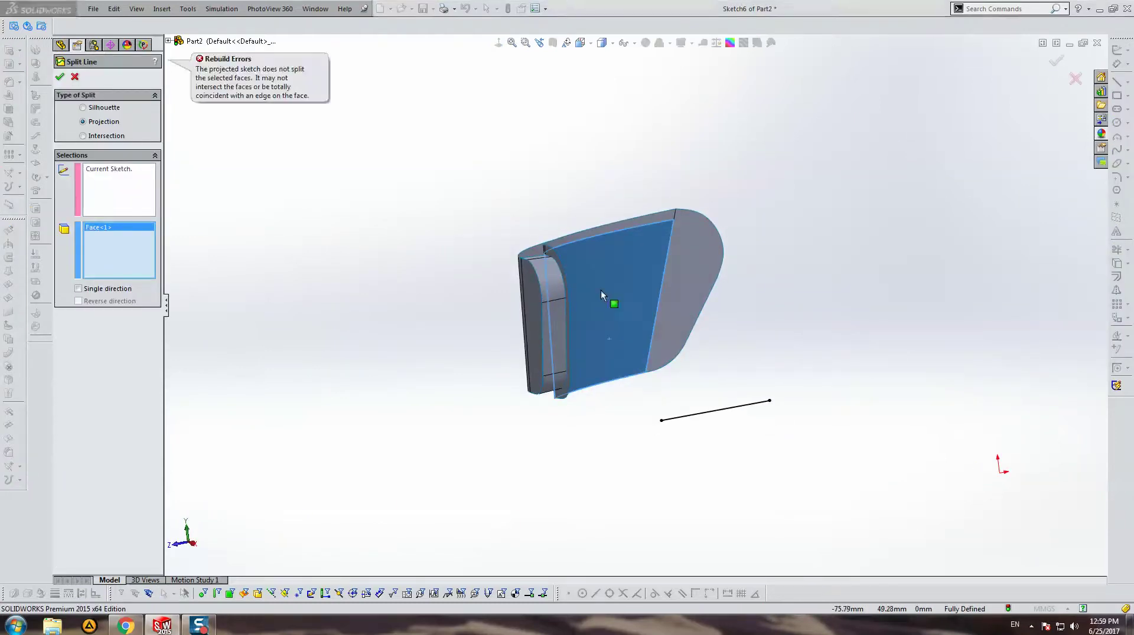
pyautogui.moveTo(601, 290)
pyautogui.mouseDown(button='middle')
pyautogui.moveTo(703, 289)
pyautogui.moveTo(772, 337)
pyautogui.moveTo(670, 255)
pyautogui.moveTo(723, 305)
pyautogui.mouseUp(button='middle')
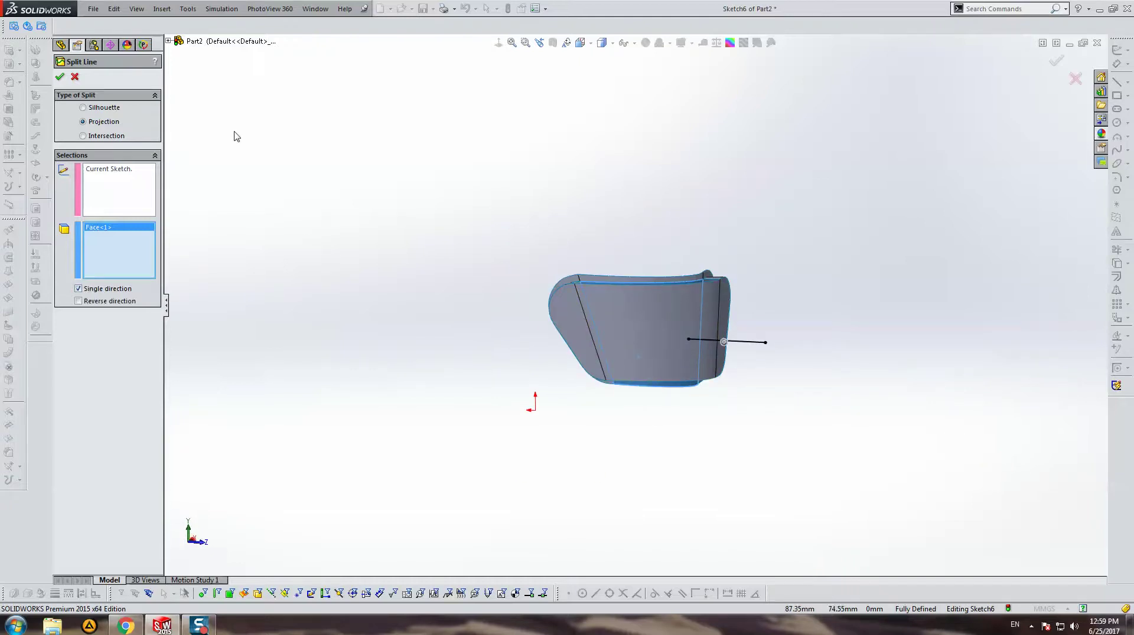
pyautogui.press('Return')
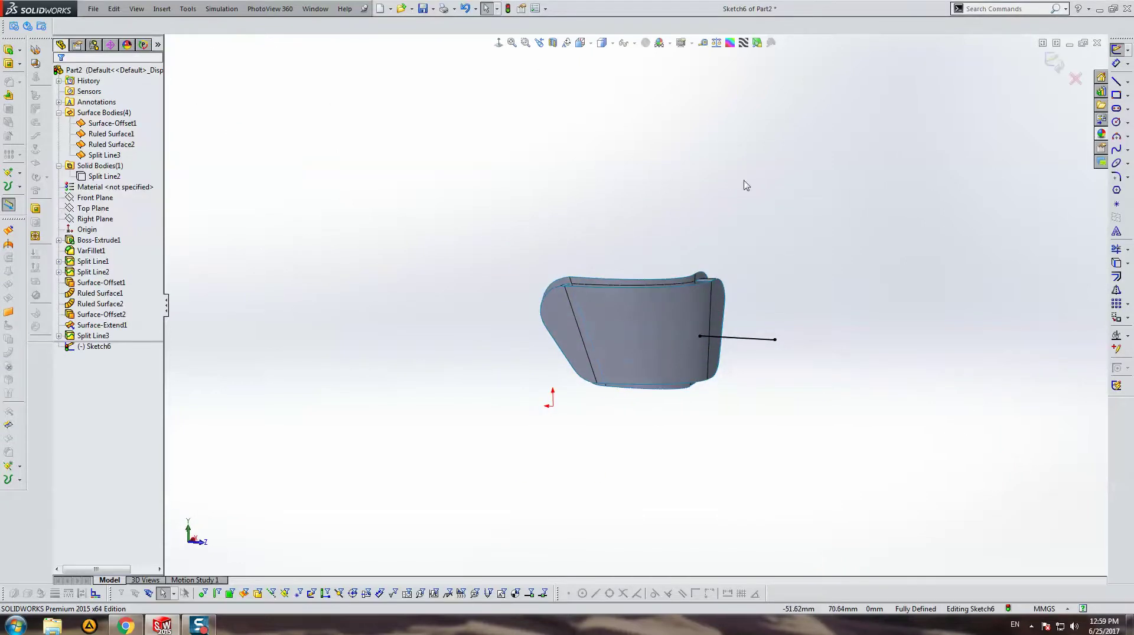
pyautogui.click(525, 43)
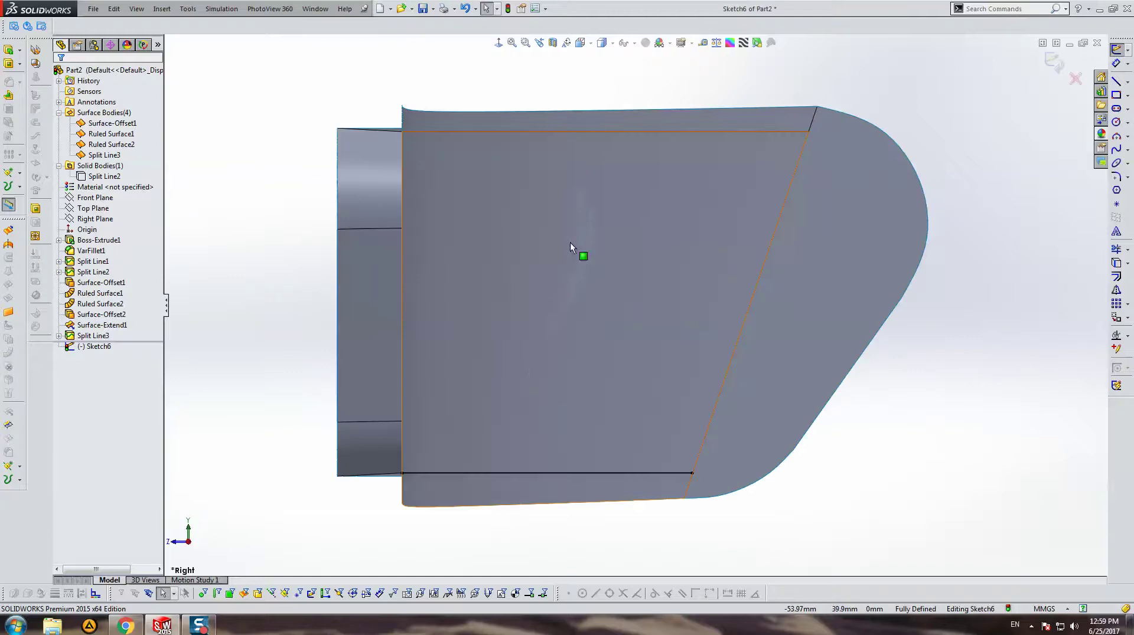
pyautogui.moveTo(569, 243)
pyautogui.mouseDown(button='middle')
pyautogui.moveTo(438, 440)
pyautogui.moveTo(622, 370)
pyautogui.moveTo(580, 354)
pyautogui.mouseUp(button='middle')
pyautogui.scroll(3, 533, 371)
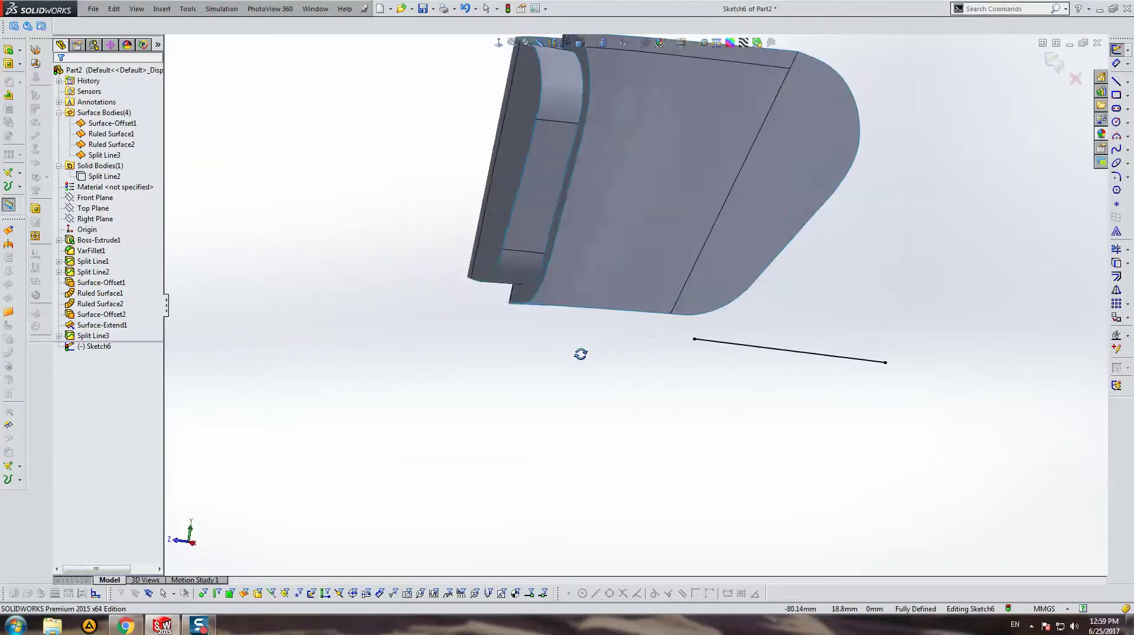
pyautogui.click(21, 480)
pyautogui.click(47, 483)
pyautogui.moveTo(650, 330); pyautogui.dragTo(692, 211, button='middle')
pyautogui.click(692, 212)
pyautogui.click(790, 221)
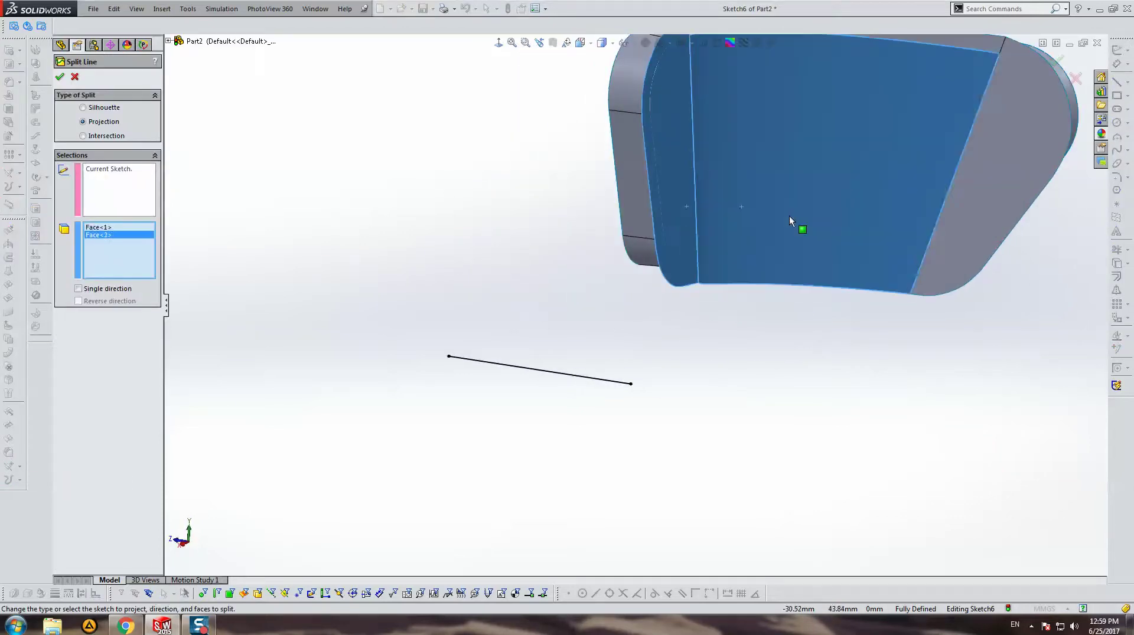
pyautogui.click(994, 213)
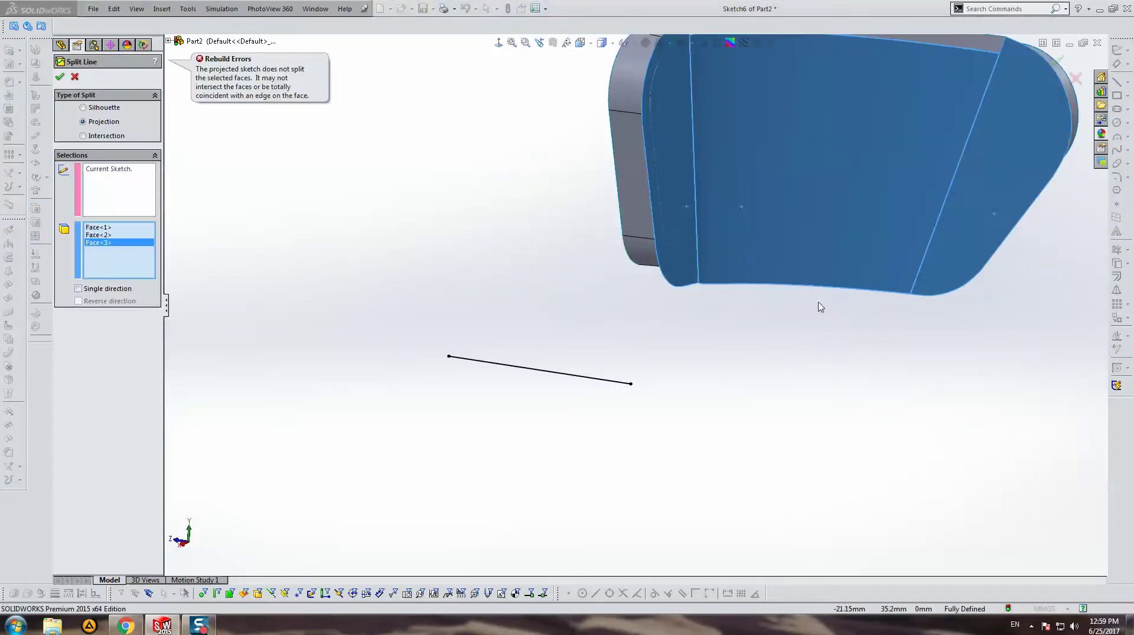
pyautogui.moveTo(777, 287)
pyautogui.mouseDown(button='middle')
pyautogui.moveTo(780, 139)
pyautogui.moveTo(901, 197)
pyautogui.moveTo(653, 187)
pyautogui.moveTo(662, 212)
pyautogui.moveTo(767, 239)
pyautogui.moveTo(947, 176)
pyautogui.mouseUp(button='middle')
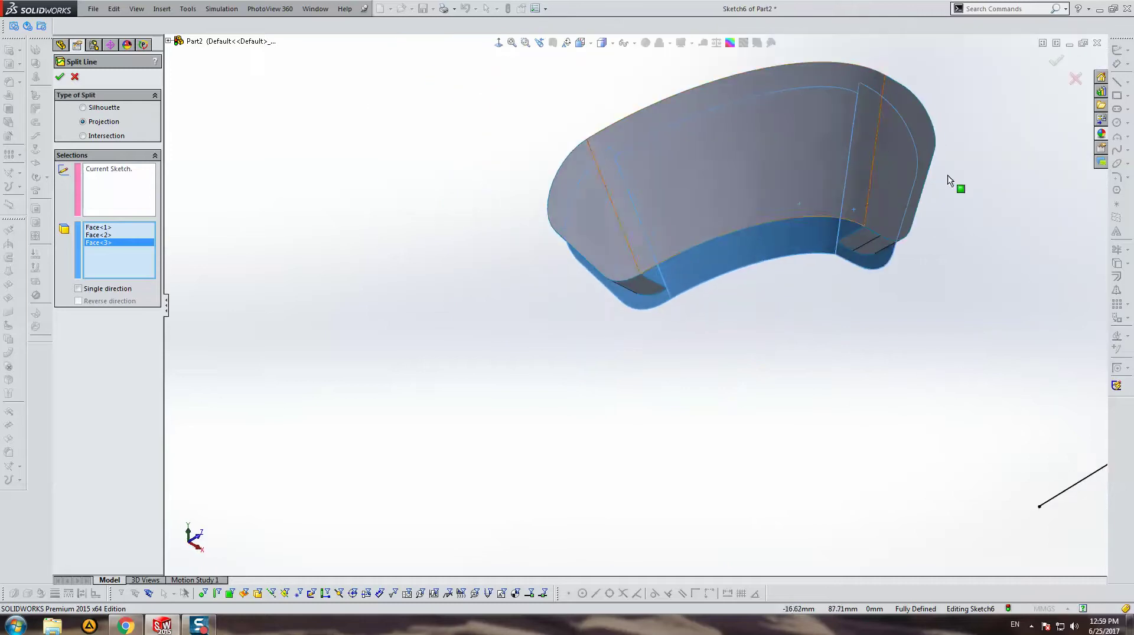
pyautogui.press('Return')
pyautogui.hotkey('ctrl', '8')
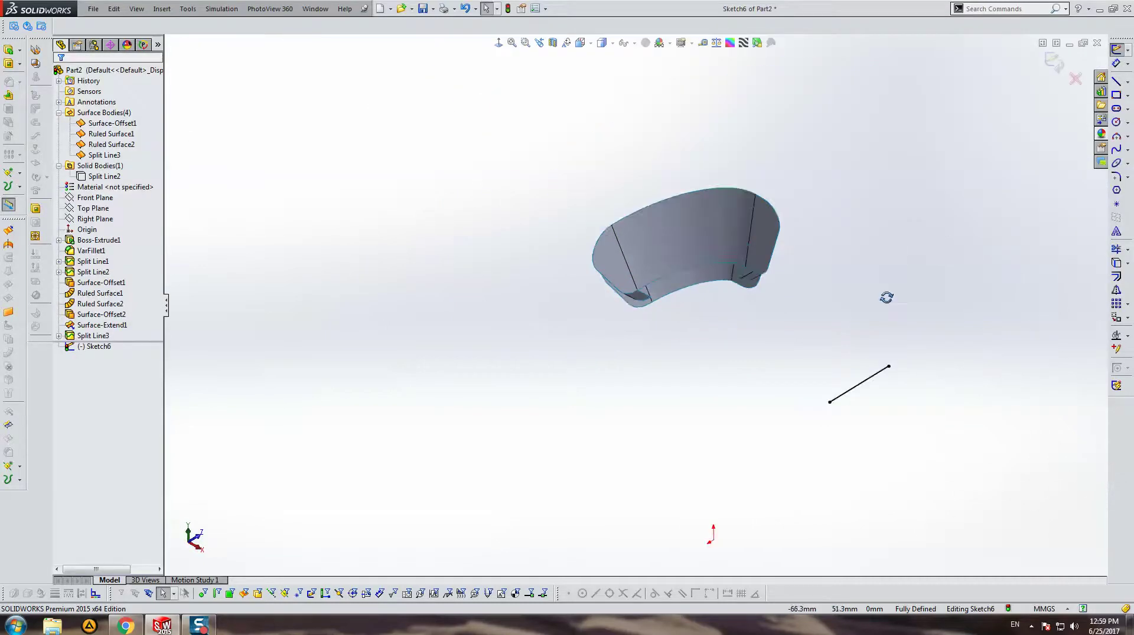
pyautogui.moveTo(869, 354)
pyautogui.mouseDown(button='middle')
pyautogui.moveTo(708, 336)
pyautogui.moveTo(668, 285)
pyautogui.mouseUp(button='middle')
pyautogui.scroll(-5, 523, 321)
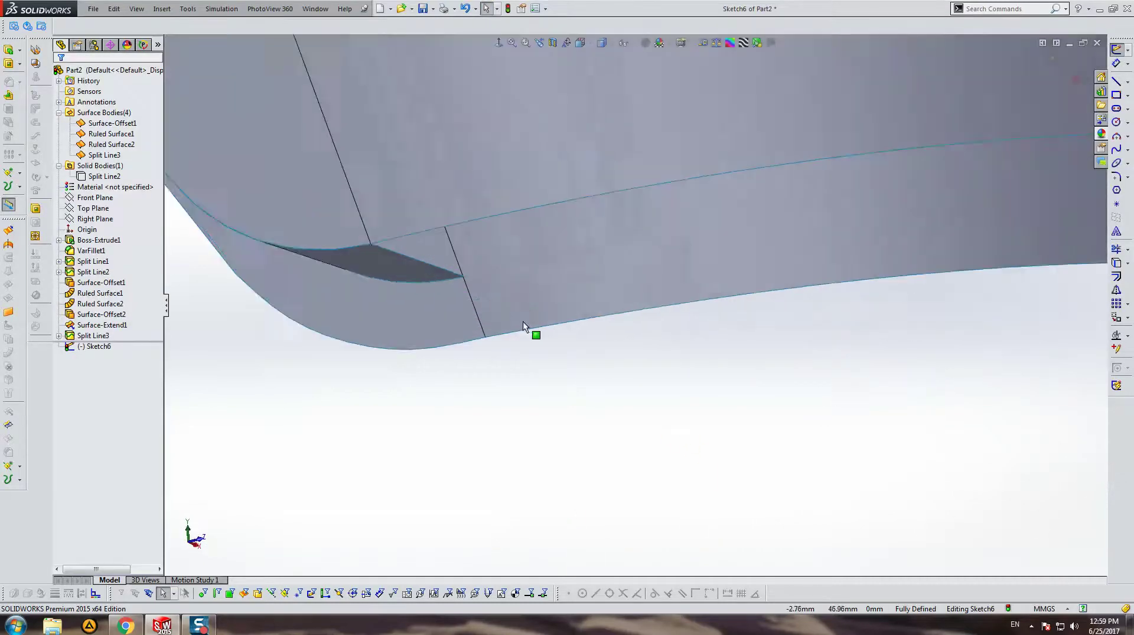
pyautogui.scroll(-3, 495, 254)
pyautogui.scroll(3, 495, 253)
pyautogui.scroll(5, 639, 225)
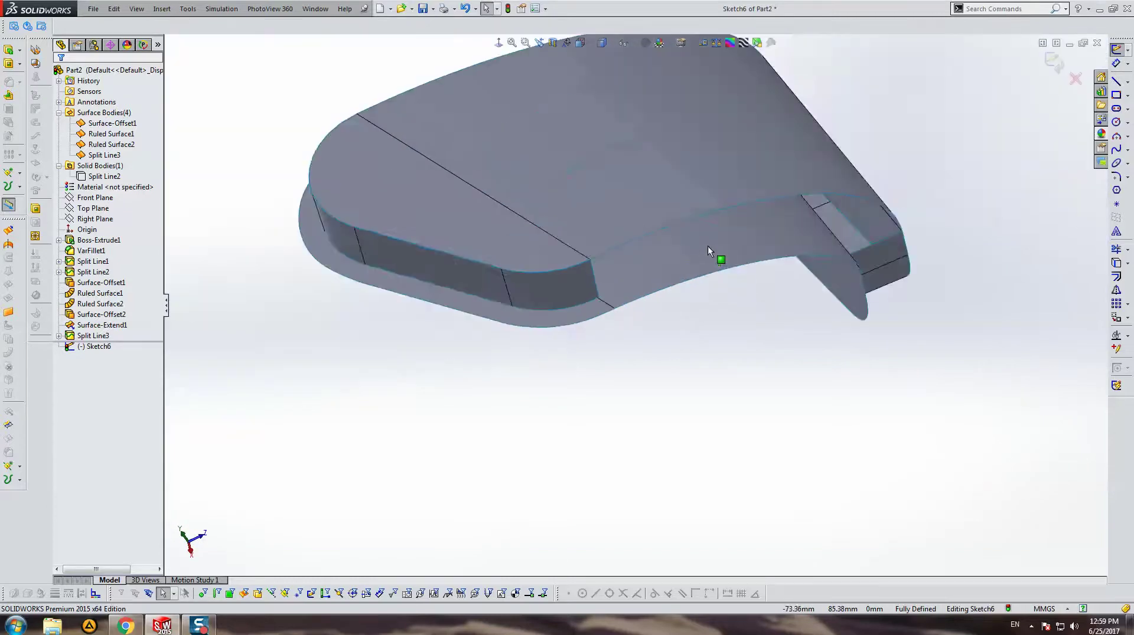
pyautogui.moveTo(716, 256)
pyautogui.mouseDown(button='middle')
pyautogui.moveTo(701, 240)
pyautogui.moveTo(838, 242)
pyautogui.mouseUp(button='middle')
pyautogui.scroll(-3, 842, 244)
pyautogui.scroll(-3, 874, 284)
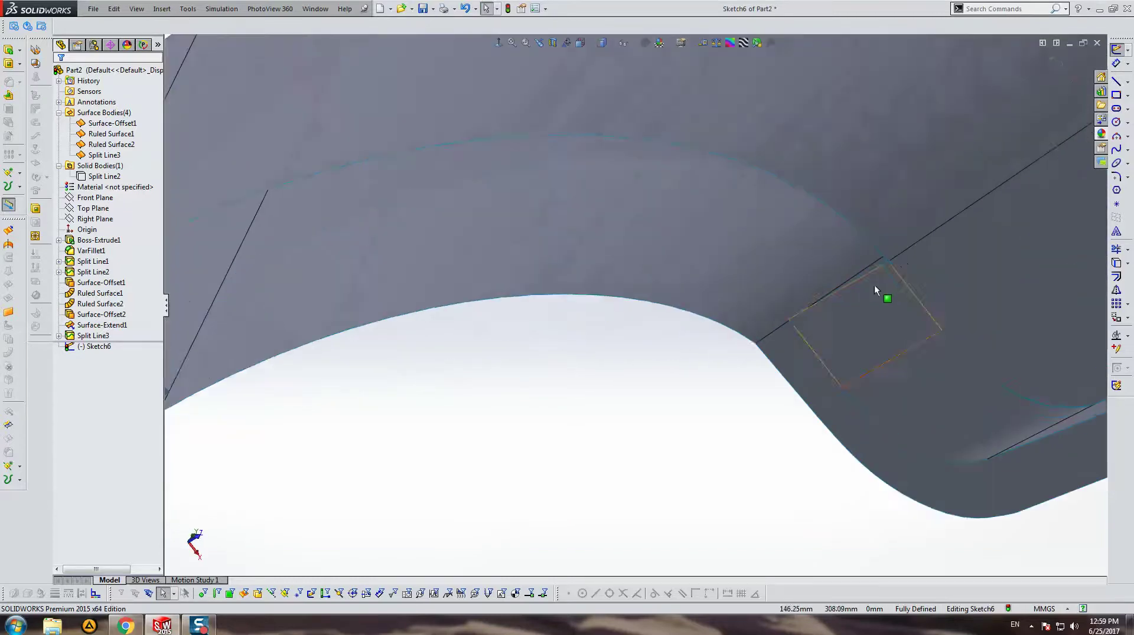
pyautogui.scroll(5, 870, 285)
pyautogui.scroll(-3, 713, 304)
pyautogui.scroll(-3, 686, 318)
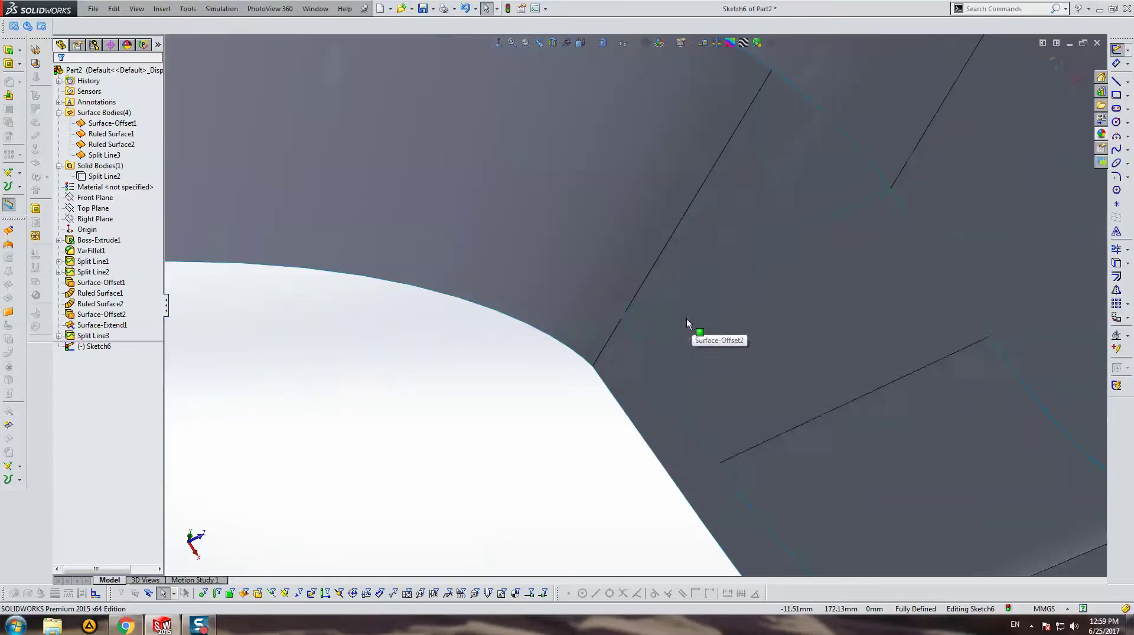
pyautogui.scroll(2, 625, 322)
pyautogui.scroll(3, 579, 301)
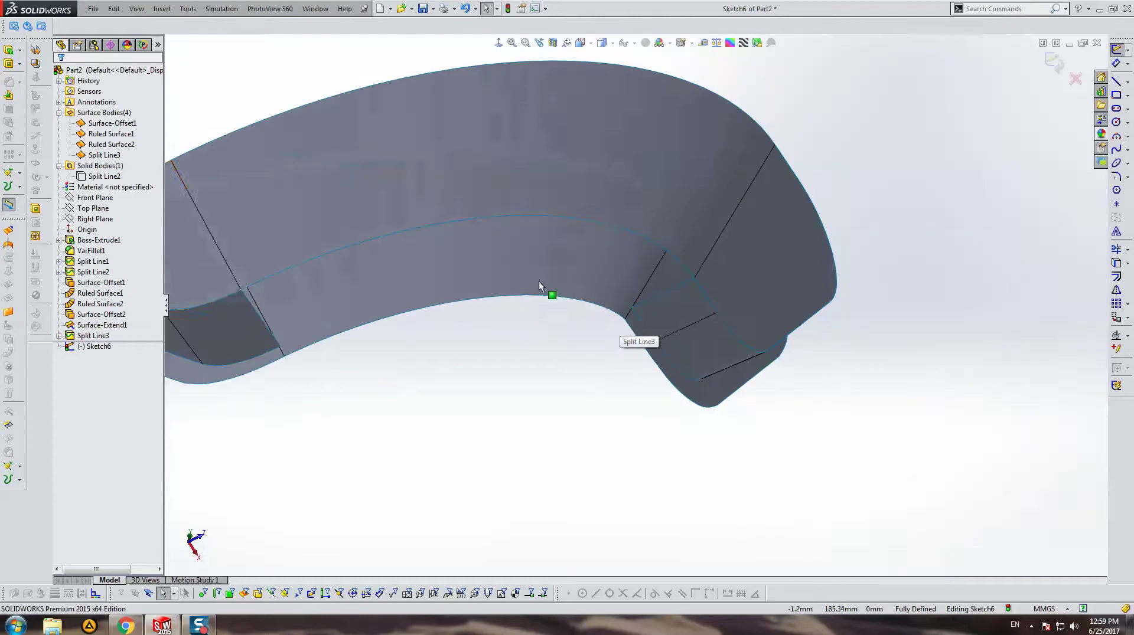
pyautogui.click(19, 481)
pyautogui.click(35, 482)
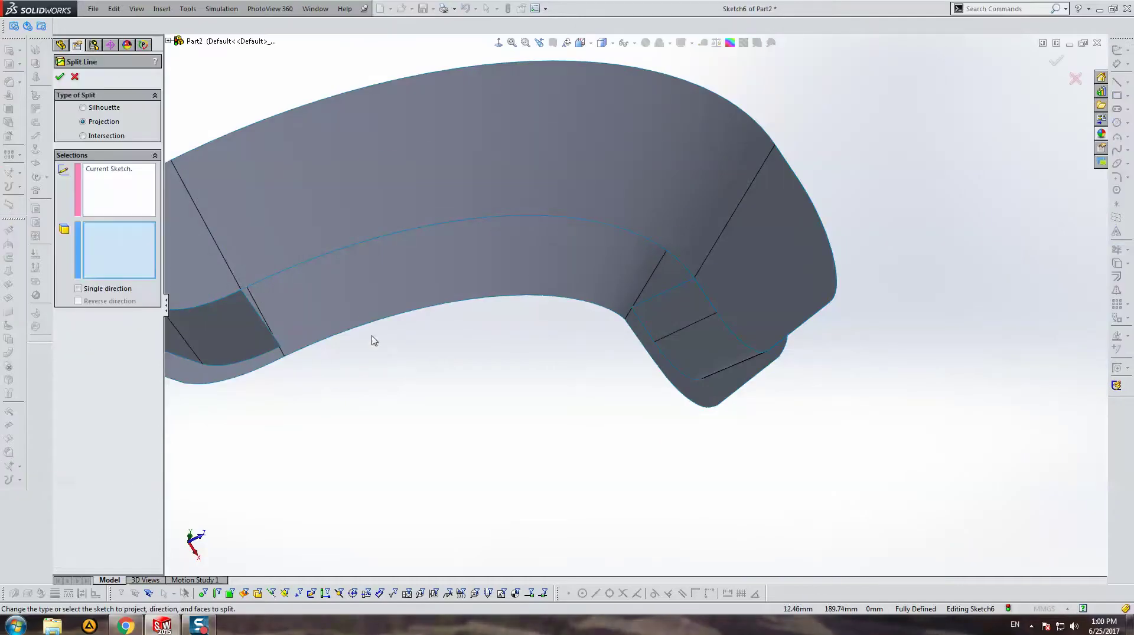
pyautogui.click(298, 340)
pyautogui.click(254, 330)
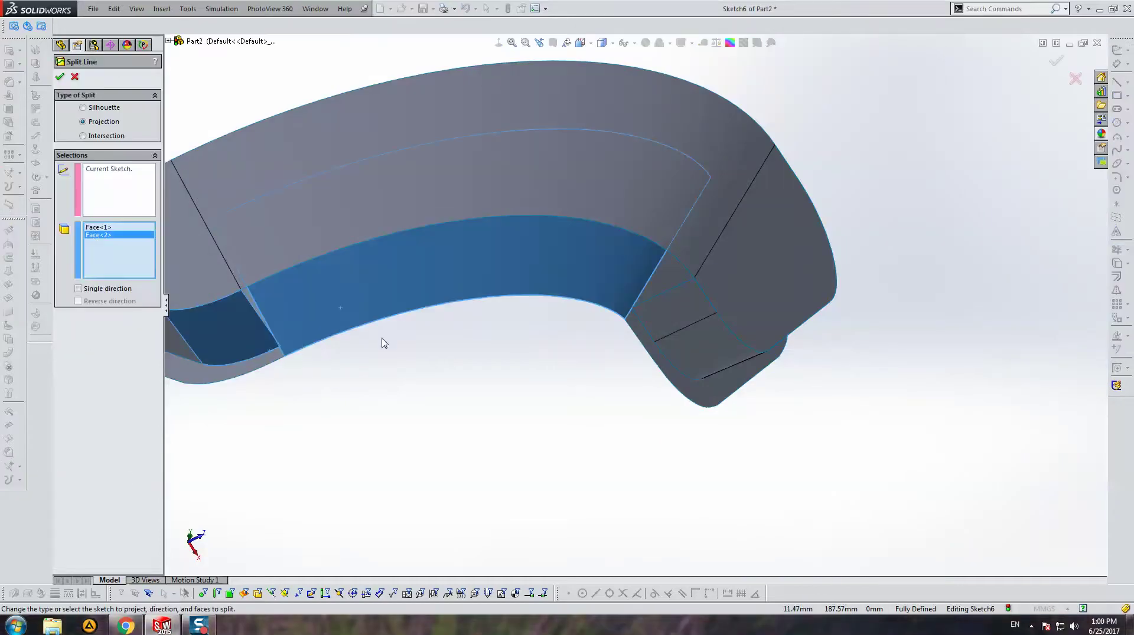
pyautogui.click(219, 326)
pyautogui.click(246, 365)
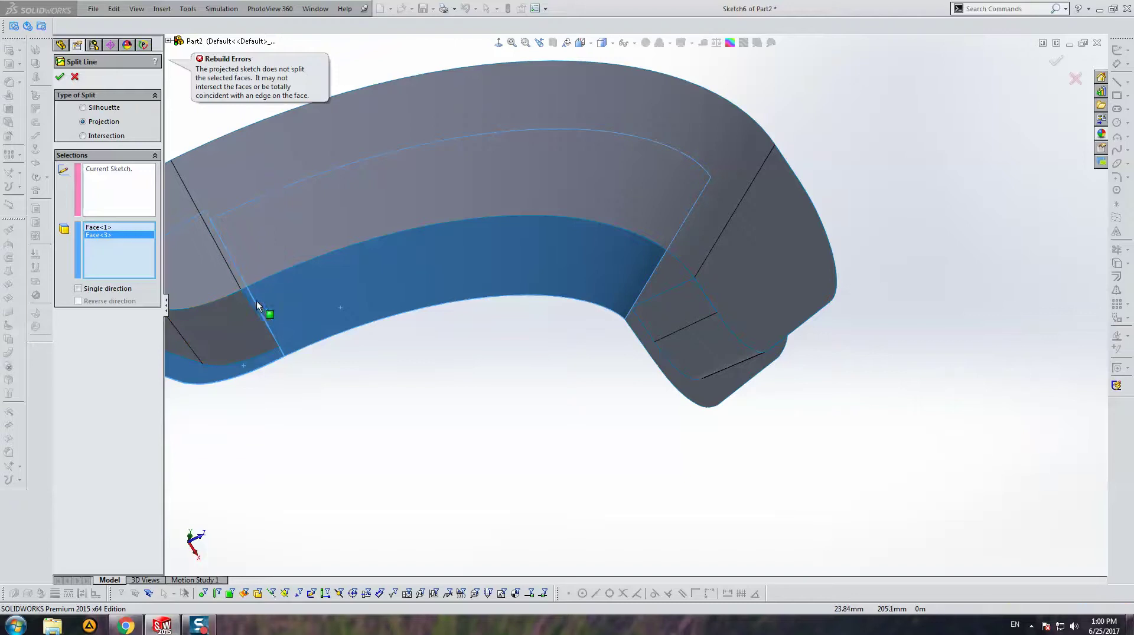
pyautogui.scroll(5, 718, 374)
pyautogui.moveTo(759, 393); pyautogui.dragTo(776, 526, button='middle')
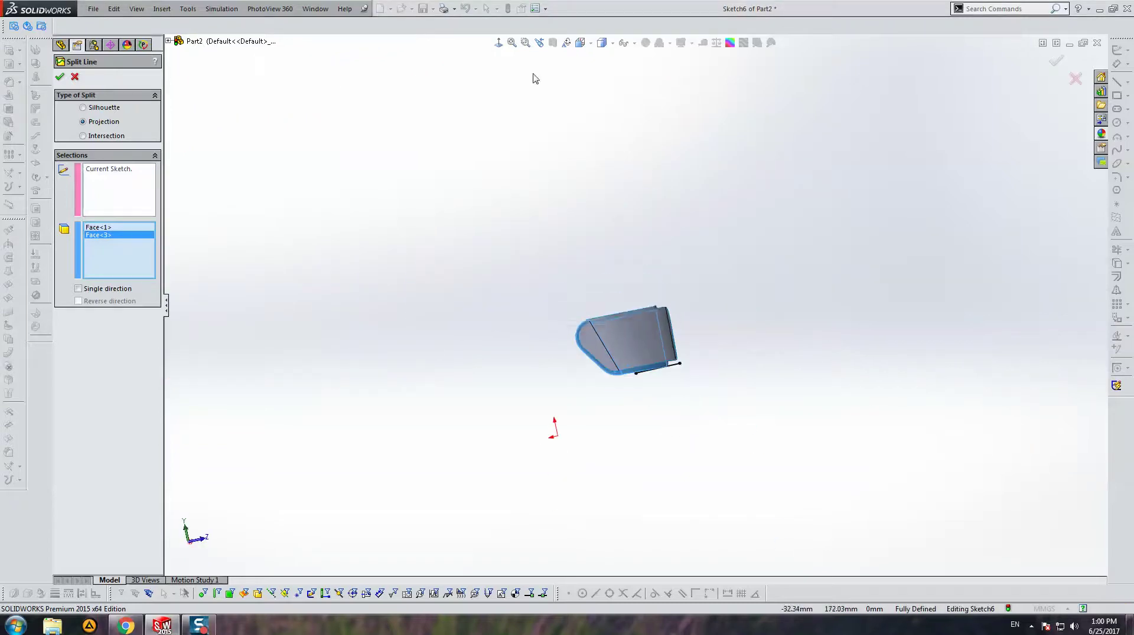
pyautogui.press('Return')
pyautogui.press('Return')
pyautogui.moveTo(689, 348); pyautogui.dragTo(689, 399, button='middle')
pyautogui.click(498, 44)
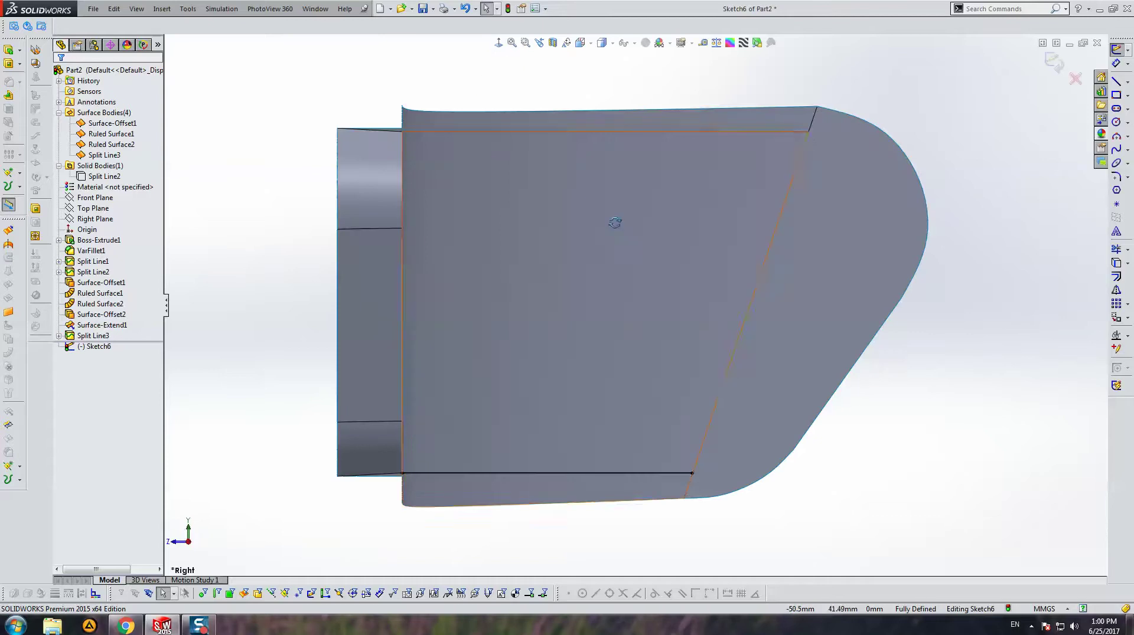
# Hide Surface-Offset1 and both ruled surface bodies and look normal to the sketch.
pyautogui.moveTo(614, 223)
pyautogui.mouseDown(button='middle')
pyautogui.moveTo(620, 260)
pyautogui.moveTo(423, 198)
pyautogui.mouseUp(button='middle')
pyautogui.click(103, 123)
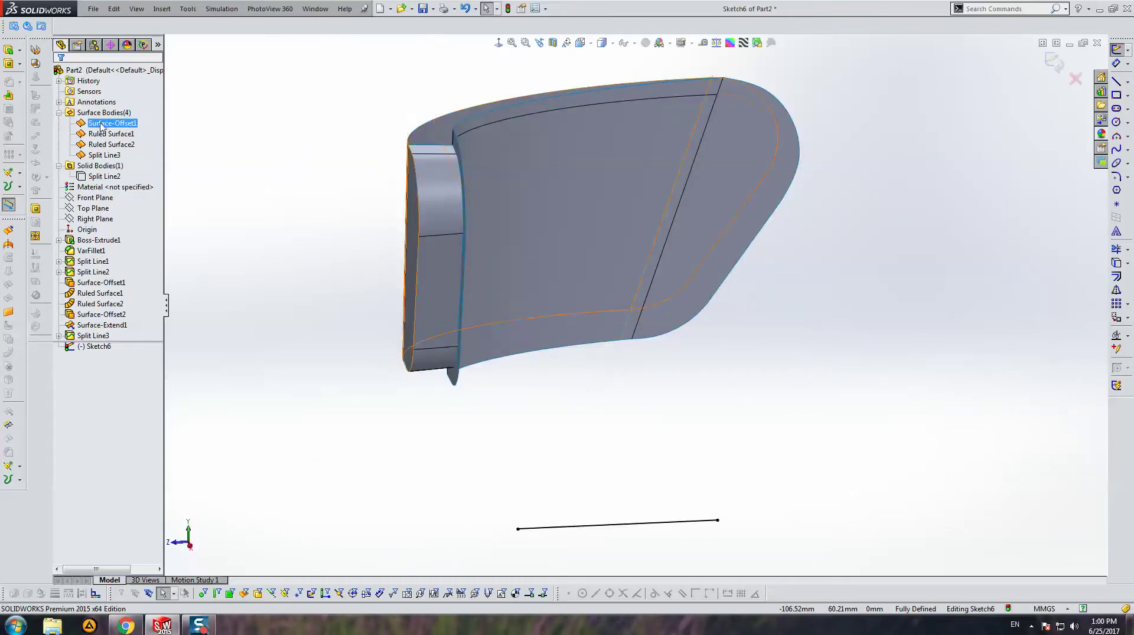
pyautogui.keyDown('shift'); pyautogui.click(102, 144); pyautogui.keyUp('shift')
pyautogui.click(108, 127)
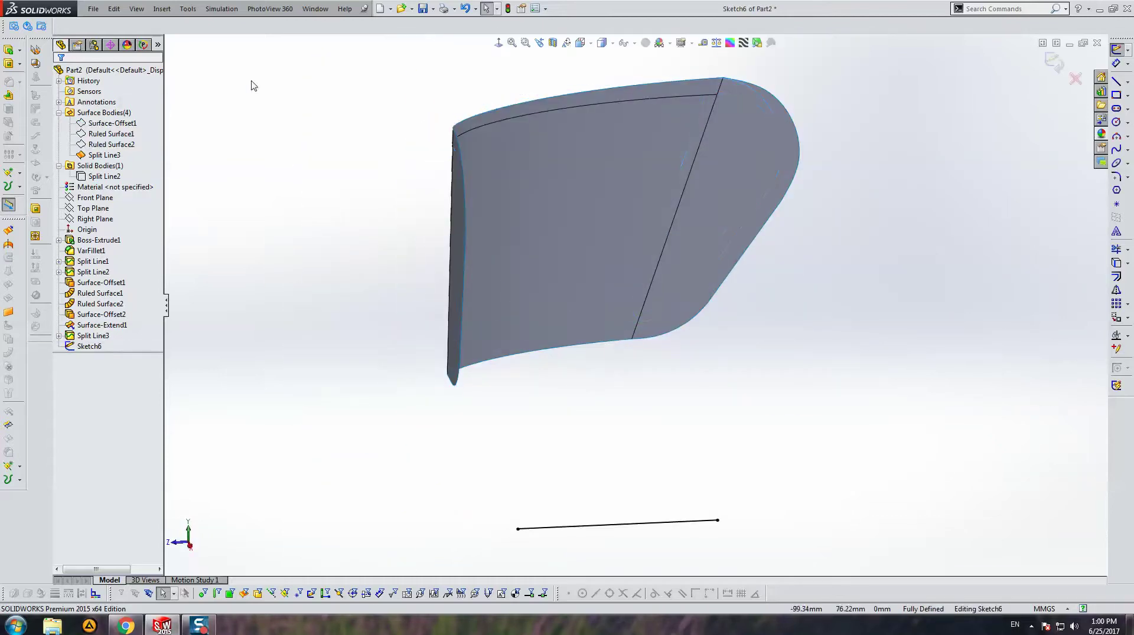
pyautogui.hotkey('ctrl', '4')
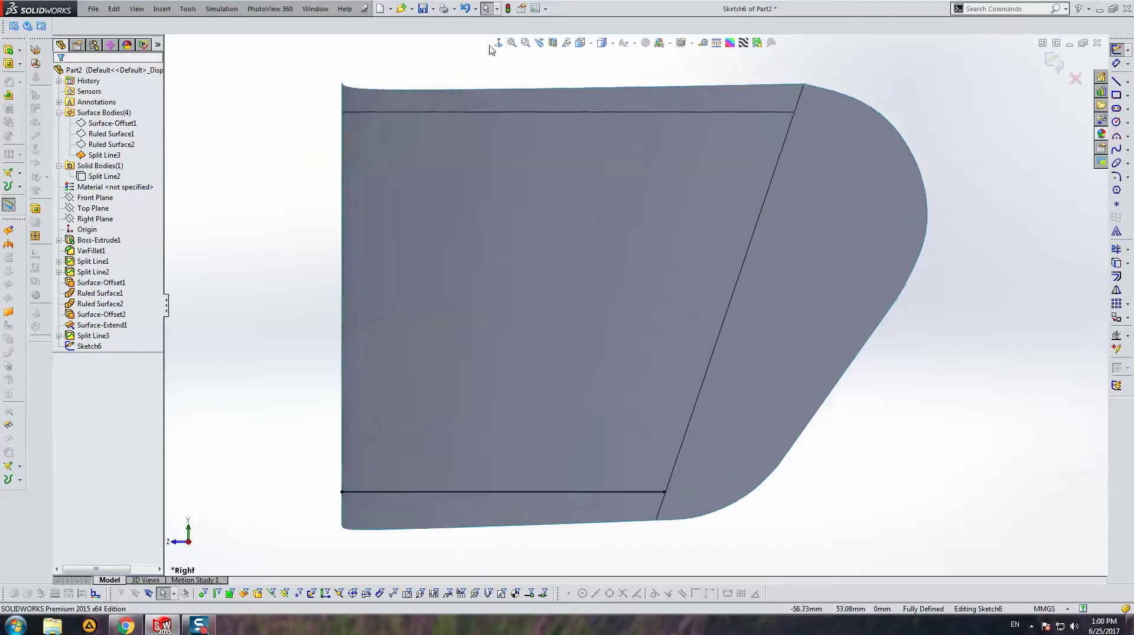
pyautogui.scroll(-3, 703, 454)
pyautogui.scroll(3, 597, 423)
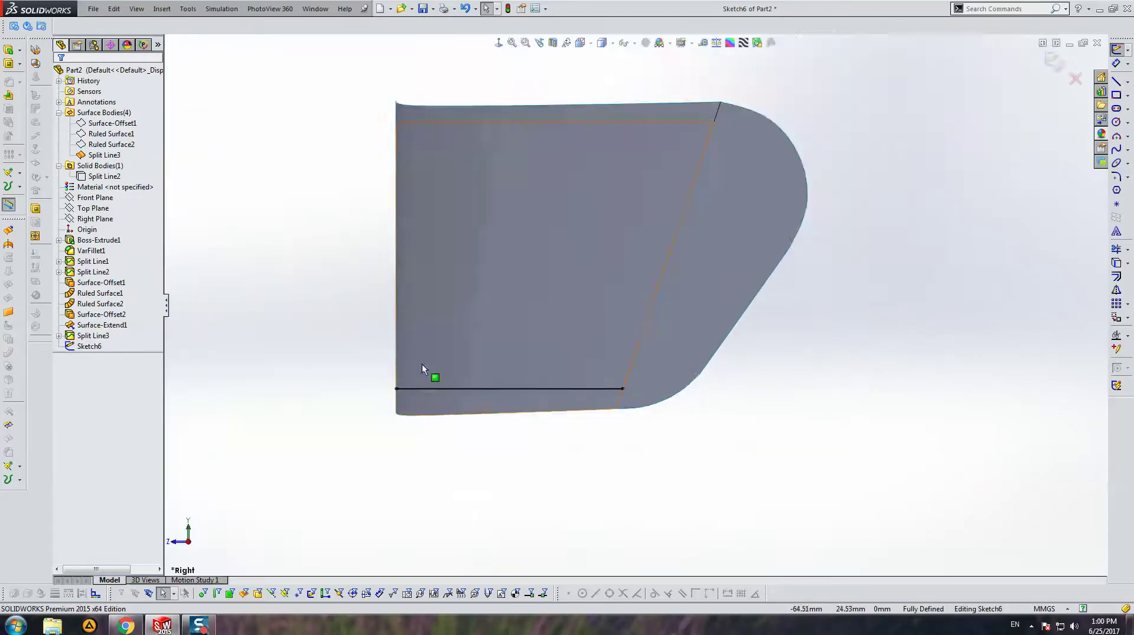
pyautogui.scroll(-4, 436, 372)
pyautogui.moveTo(445, 382); pyautogui.dragTo(431, 378, button='middle')
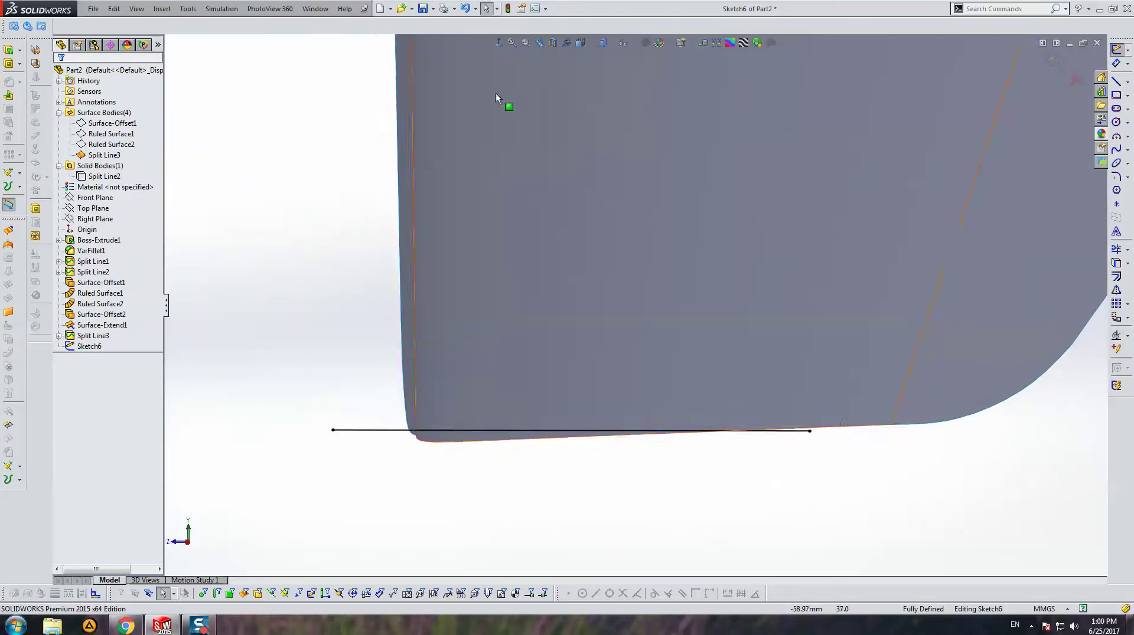
pyautogui.click(497, 44)
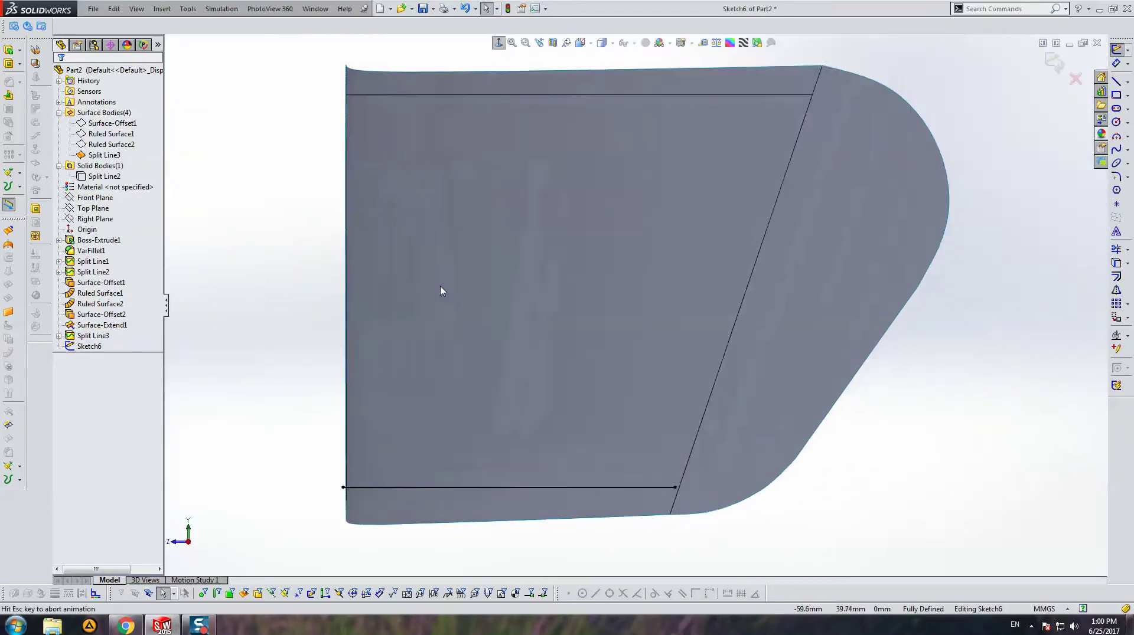
# Delete the Coincident relation on the line's intersection endpoint.
pyautogui.click(25, 479)
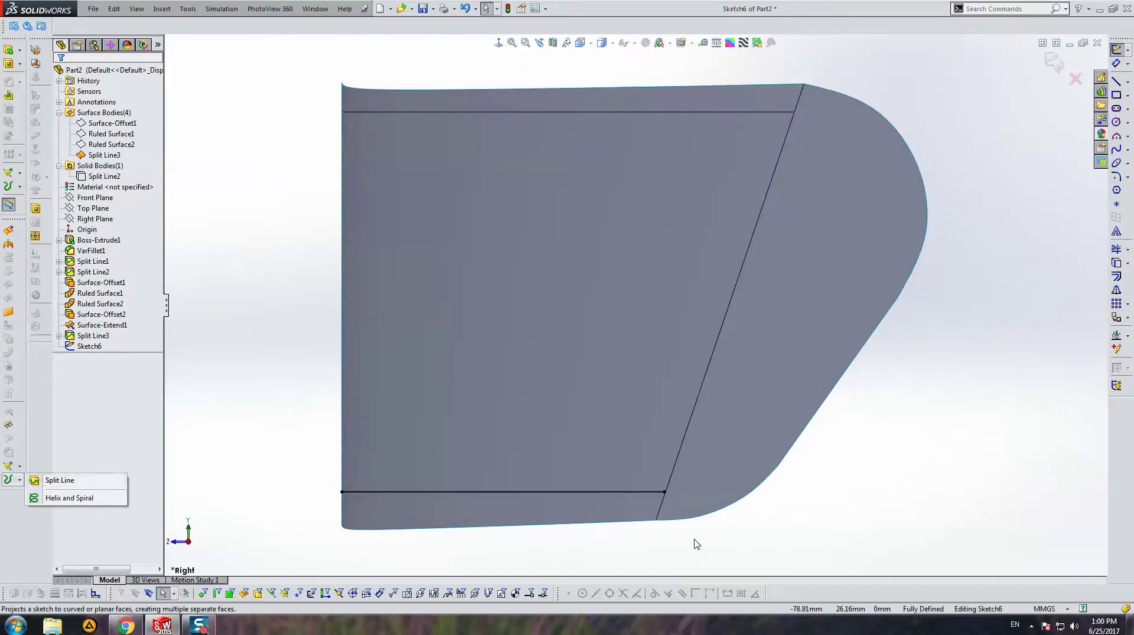
pyautogui.scroll(-3, 695, 544)
pyautogui.scroll(-4, 678, 527)
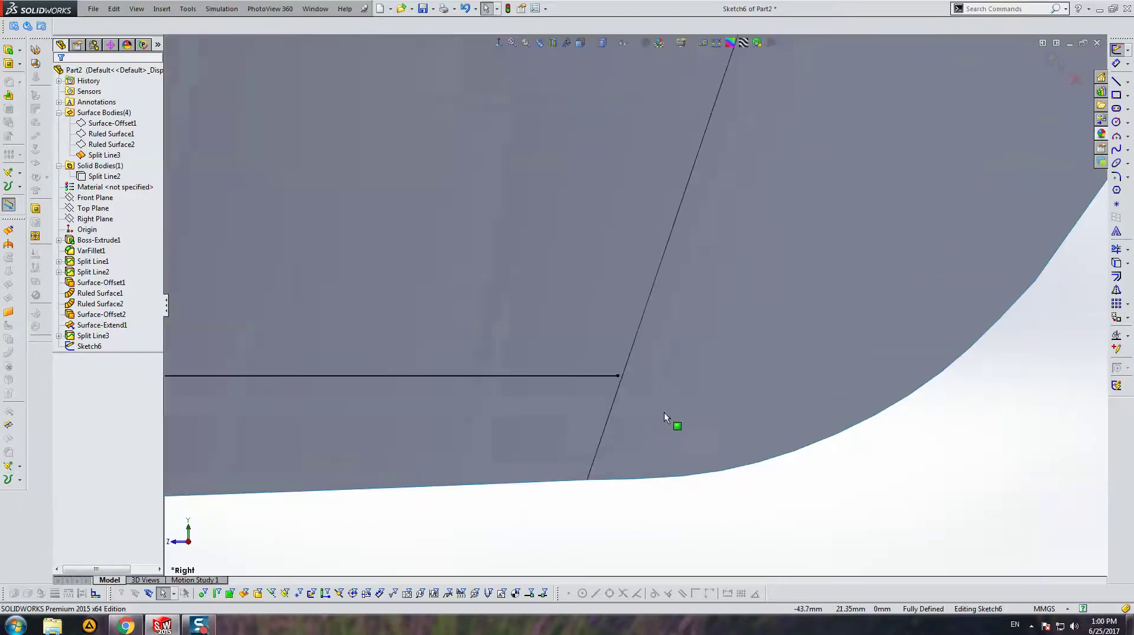
pyautogui.click(618, 375)
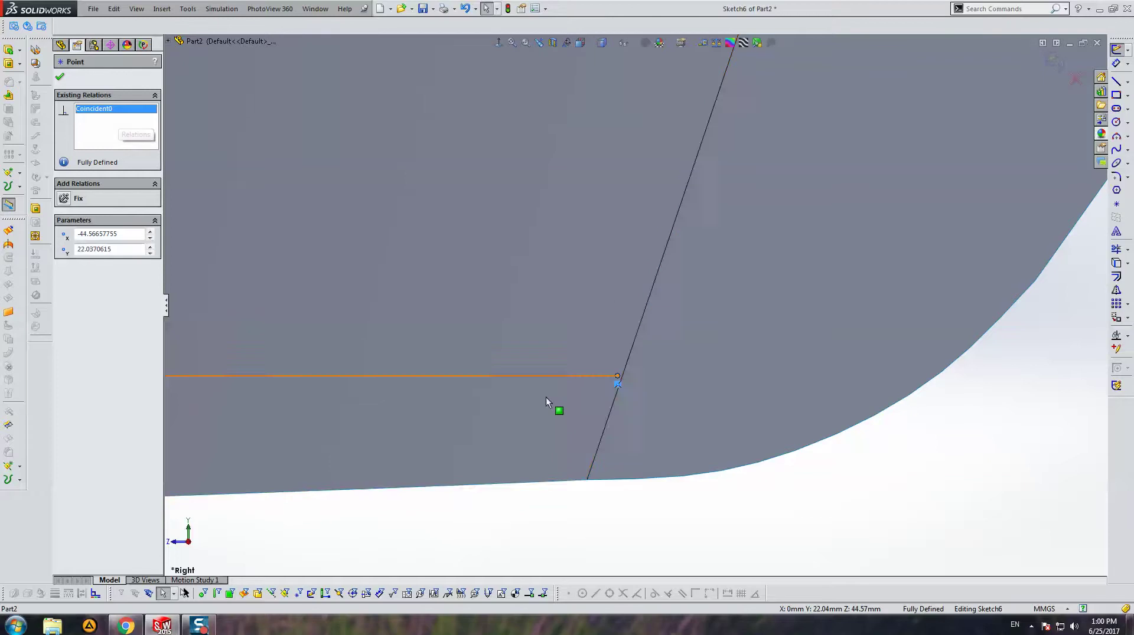
pyautogui.press('Delete')
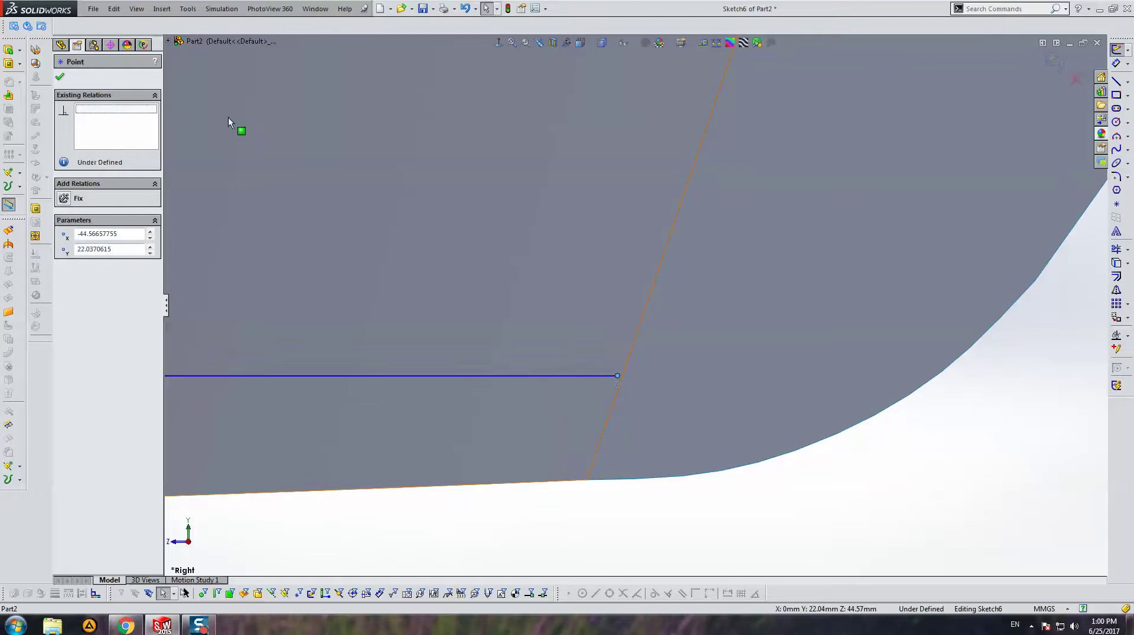
# Show the three hidden surface bodies again.
pyautogui.scroll(5, 301, 159)
pyautogui.keyDown('shift'); pyautogui.click(112, 123); pyautogui.keyUp('shift')
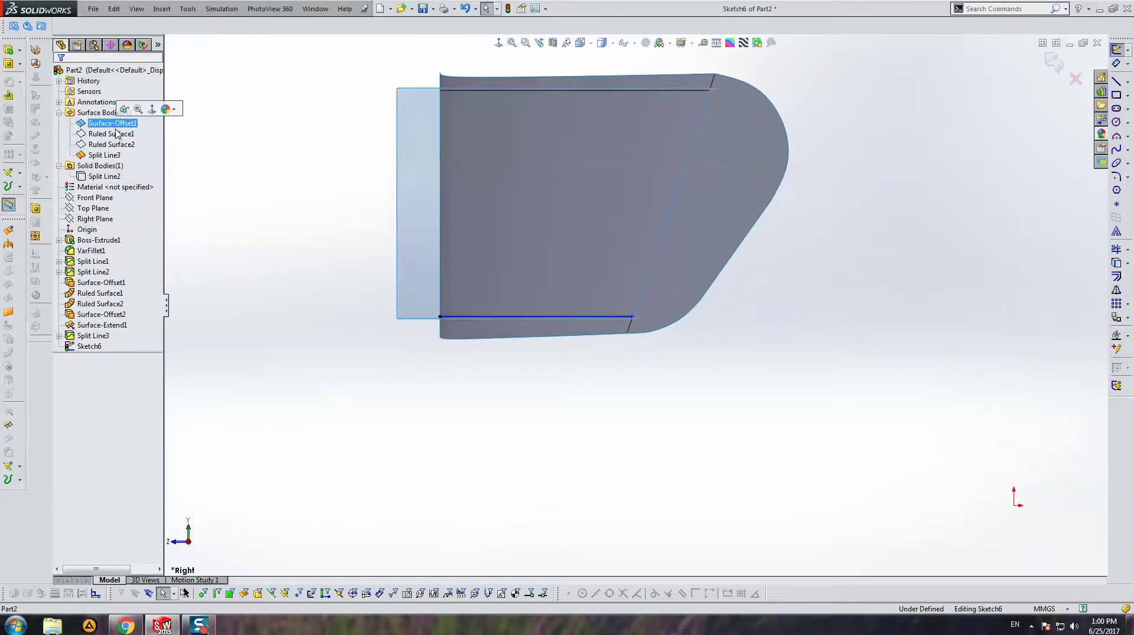
pyautogui.keyDown('ctrl'); pyautogui.click(111, 144); pyautogui.keyUp('ctrl')
pyautogui.click(127, 125)
pyautogui.scroll(-3, 520, 225)
pyautogui.moveTo(609, 298); pyautogui.dragTo(562, 326, button='middle')
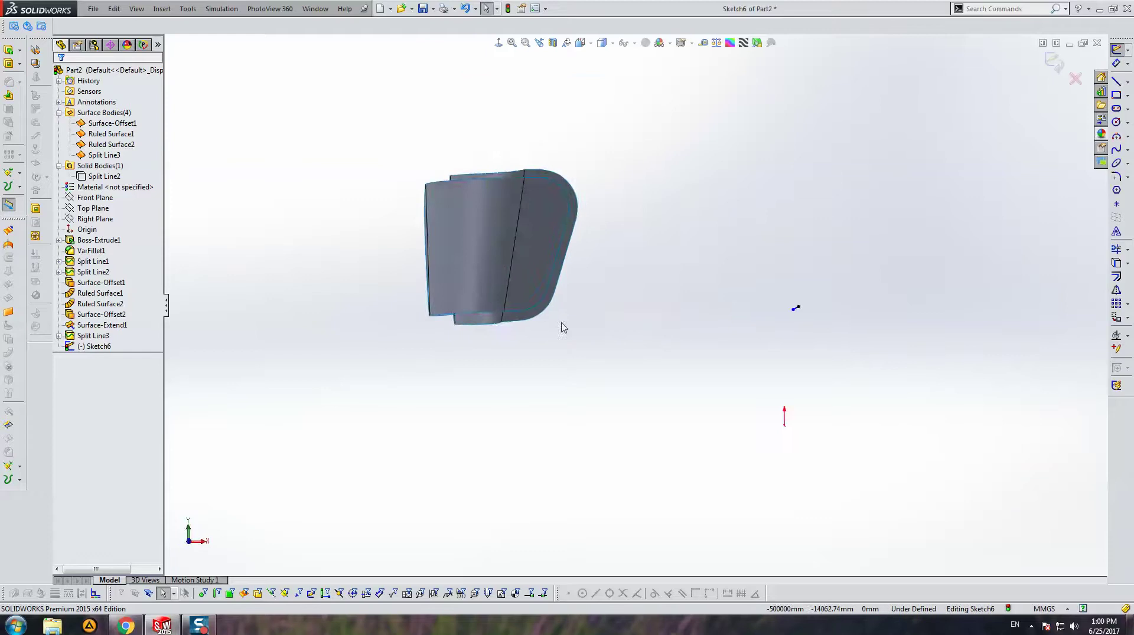
pyautogui.scroll(-5, 470, 316)
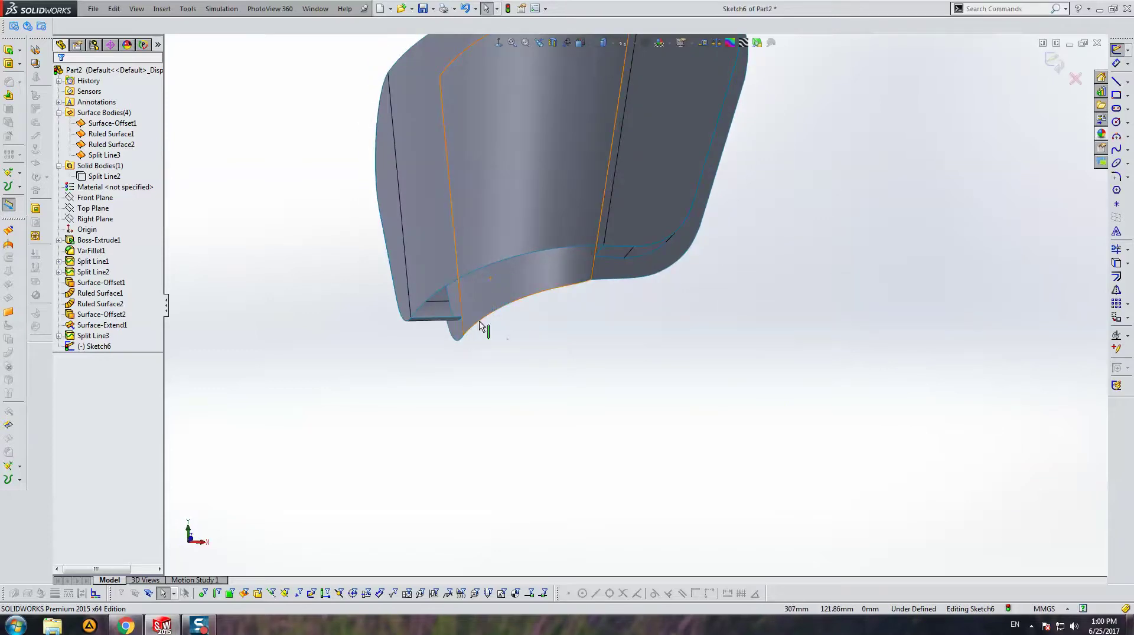
pyautogui.scroll(-4, 463, 322)
pyautogui.scroll(-2, 470, 376)
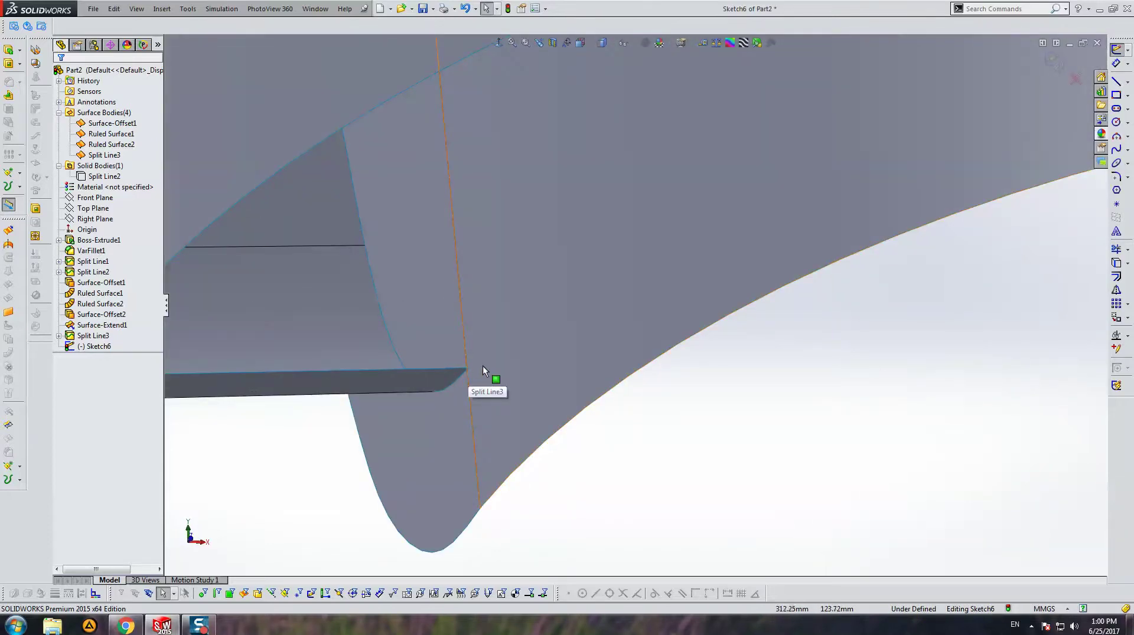
pyautogui.scroll(-3, 483, 367)
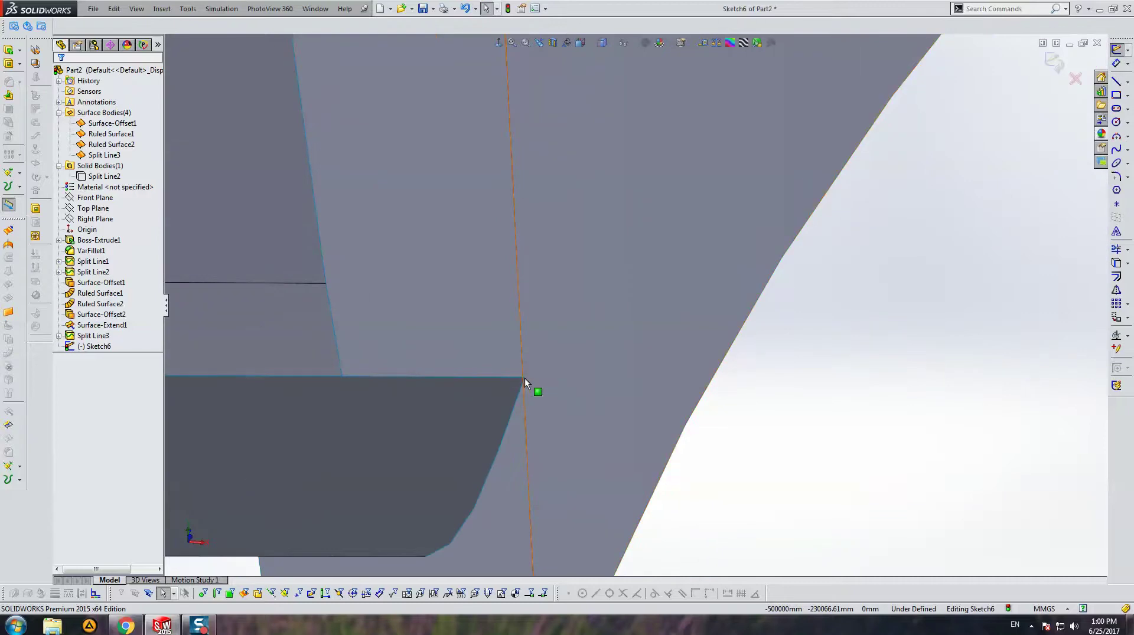
pyautogui.scroll(3, 653, 372)
pyautogui.scroll(4, 711, 366)
pyautogui.scroll(4, 858, 325)
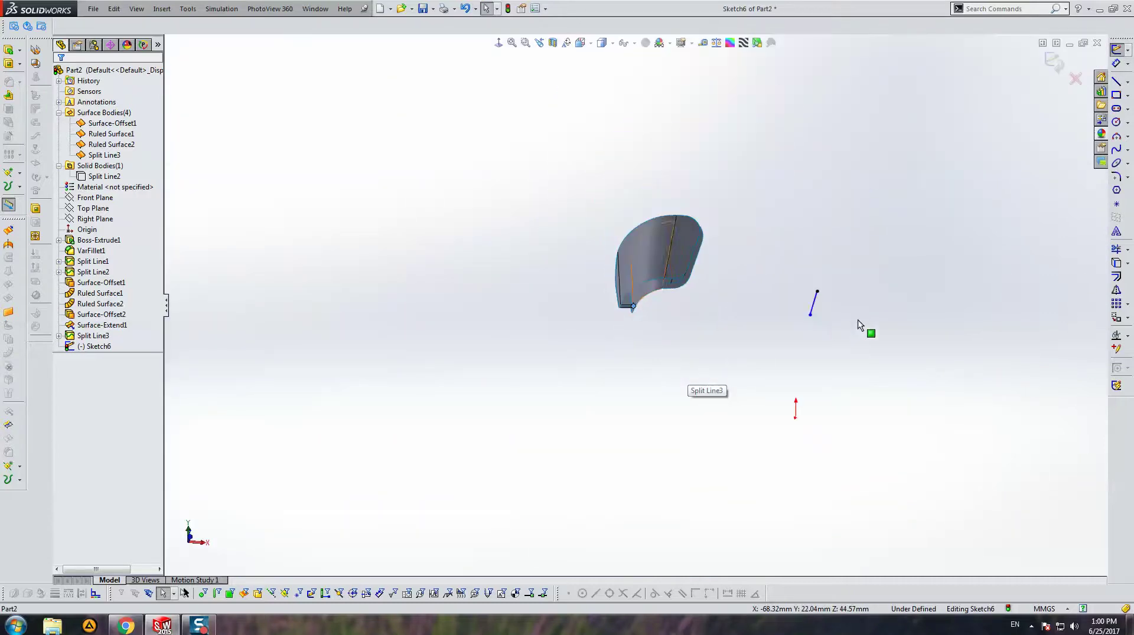
# Drag the line's endpoint past the part's rounded end and start a Split Line from the sketch.
pyautogui.moveTo(863, 326); pyautogui.dragTo(805, 259)
pyautogui.click(523, 95)
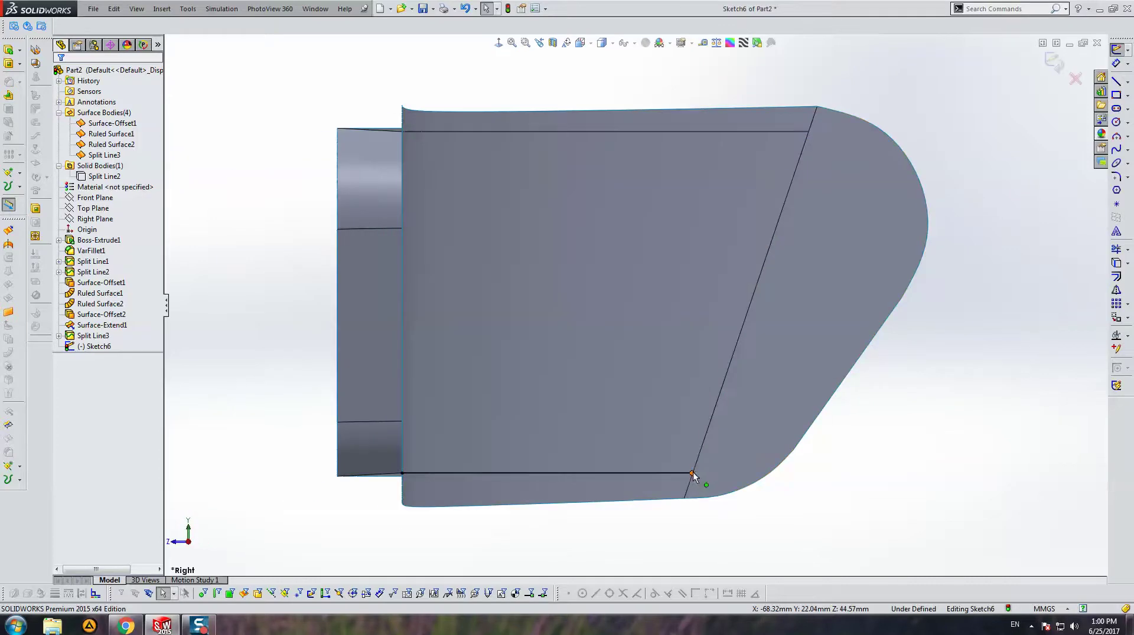
pyautogui.click(846, 473)
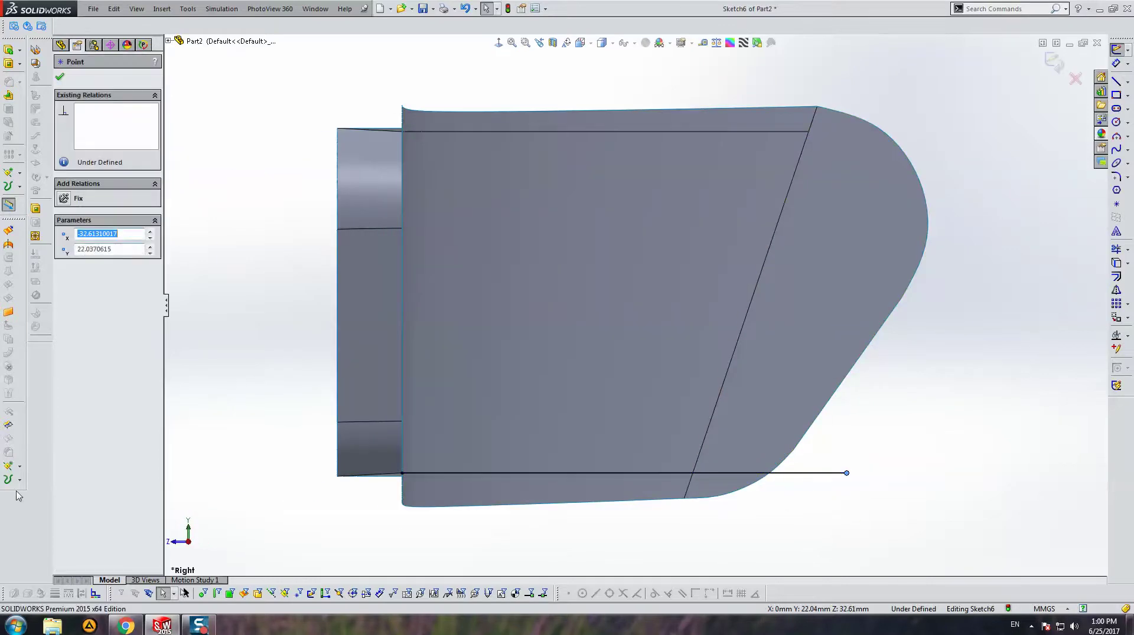
pyautogui.click(20, 481)
pyautogui.click(59, 481)
# Choose the large front face and accept the split line.
pyautogui.click(596, 357)
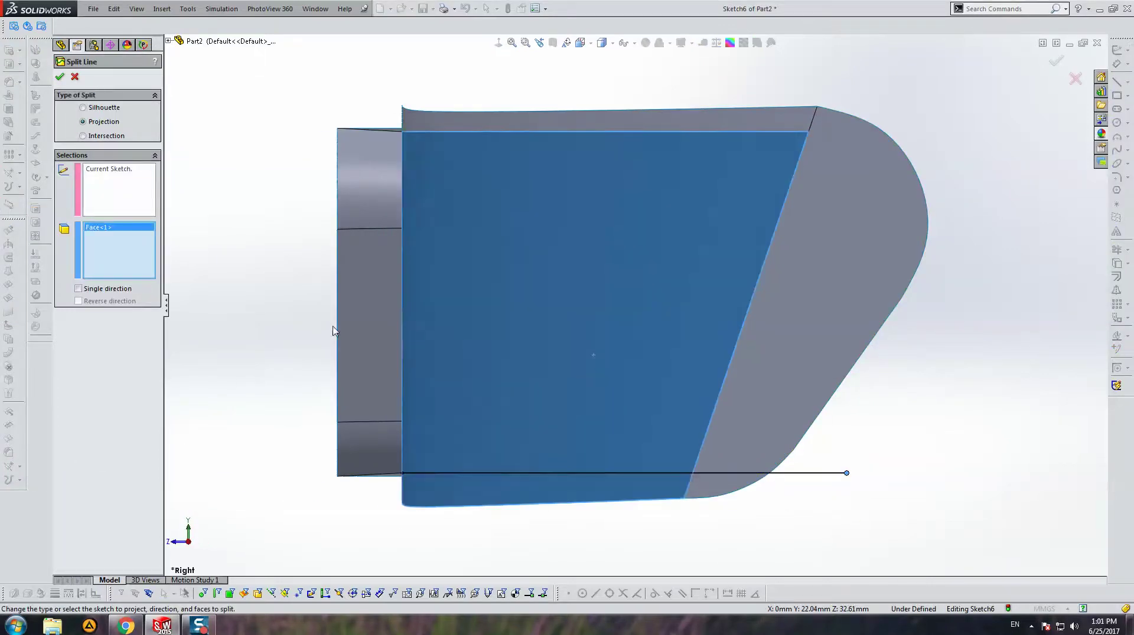
pyautogui.moveTo(334, 332); pyautogui.dragTo(472, 333, button='middle')
pyautogui.rightClick(680, 392)
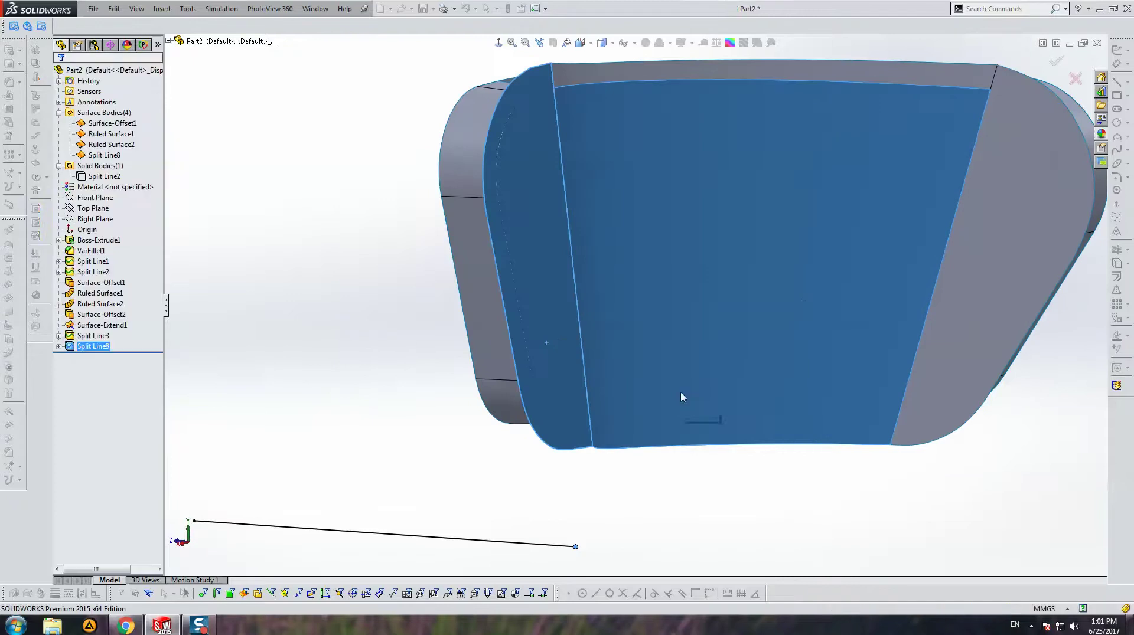
pyautogui.moveTo(692, 395)
pyautogui.mouseDown(button='middle')
pyautogui.moveTo(580, 294)
pyautogui.moveTo(276, 225)
pyautogui.mouseUp(button='middle')
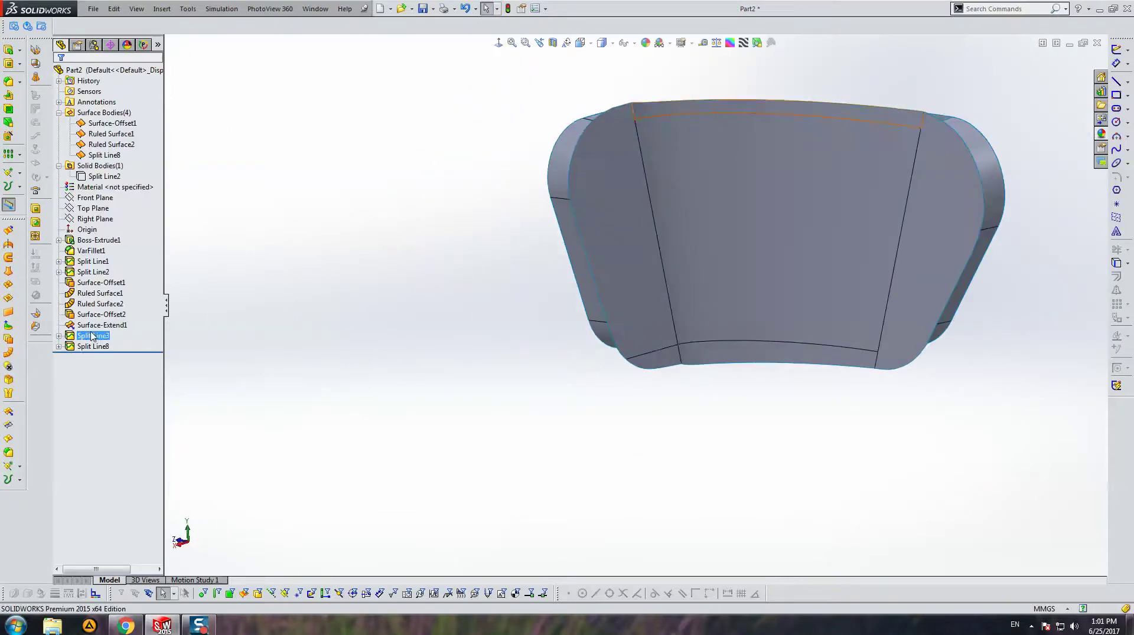
# Edit the split line's faces, adding the left face only, and apply it.
pyautogui.click(95, 297)
pyautogui.click(643, 137)
pyautogui.click(945, 156)
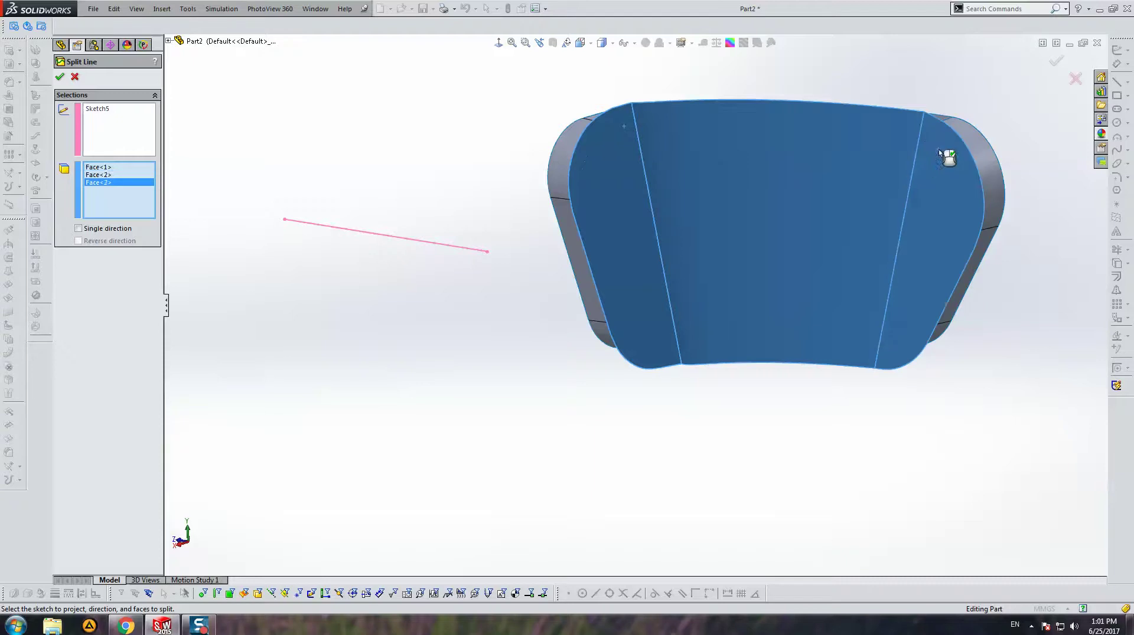
pyautogui.click(977, 145)
pyautogui.press('Return')
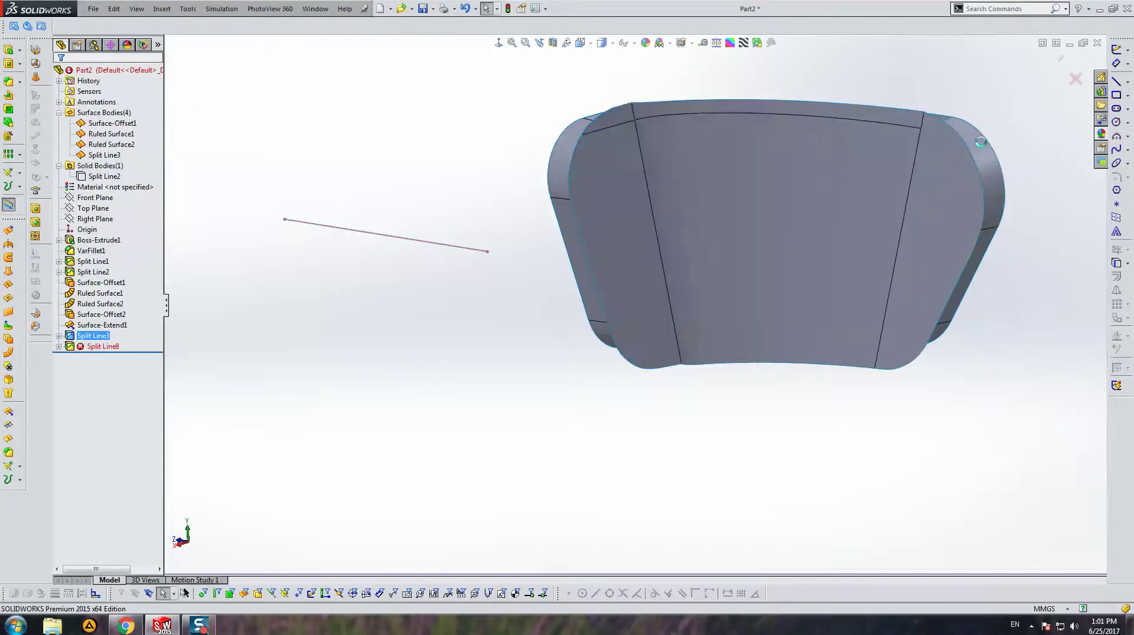
# Inspect the split from an oblique view and save the part.
pyautogui.moveTo(980, 142)
pyautogui.mouseDown(button='middle')
pyautogui.moveTo(792, 384)
pyautogui.moveTo(646, 204)
pyautogui.mouseUp(button='middle')
pyautogui.moveTo(579, 234)
pyautogui.mouseDown(button='middle')
pyautogui.moveTo(860, 183)
pyautogui.moveTo(728, 192)
pyautogui.mouseUp(button='middle')
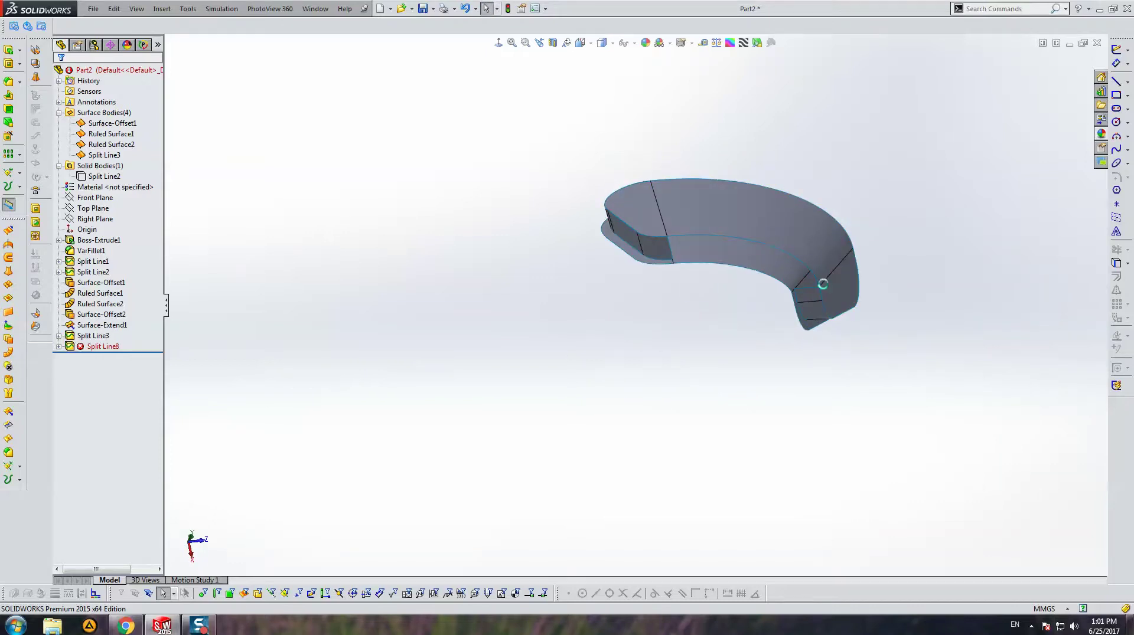
pyautogui.hotkey('ctrl', 's')
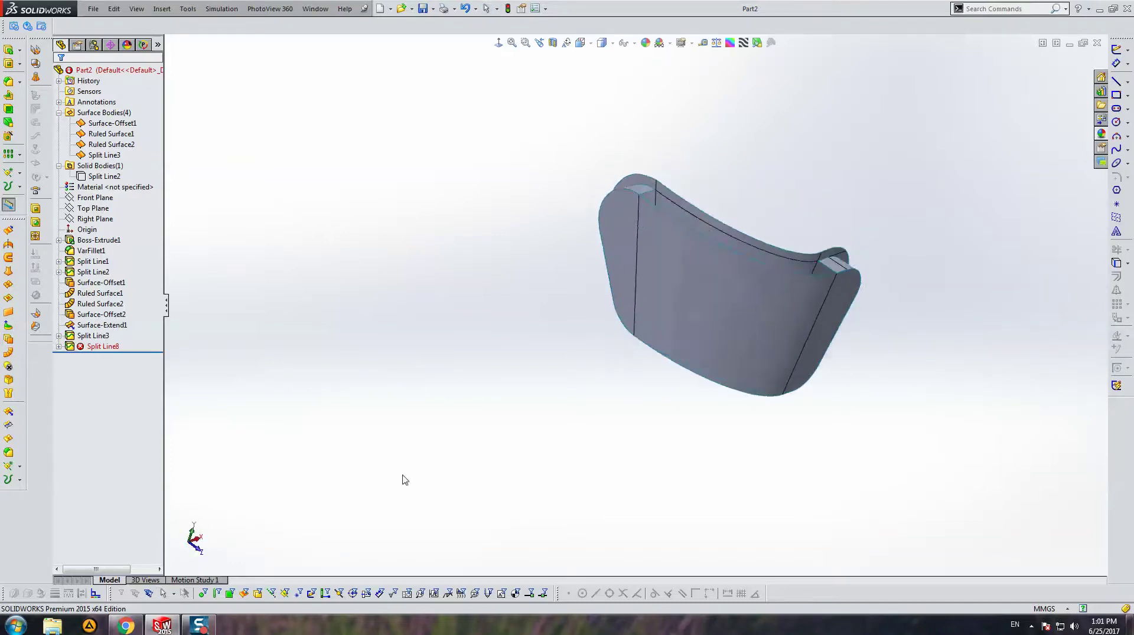
pyautogui.moveTo(400, 476); pyautogui.dragTo(673, 254, button='middle')
pyautogui.scroll(-3, 651, 247)
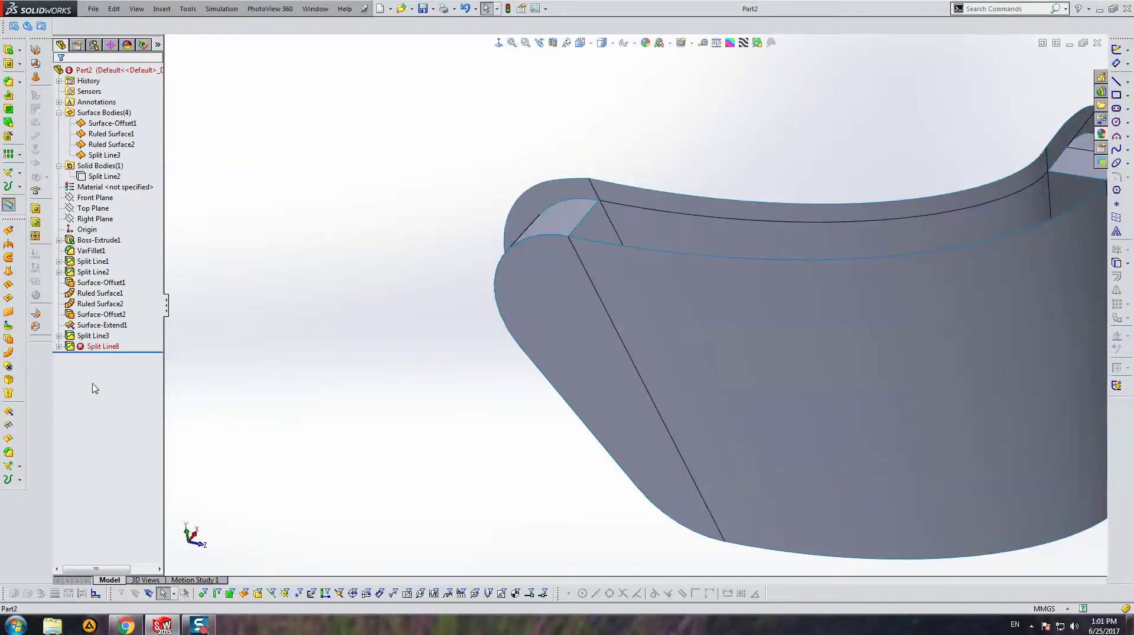
# Re-edit the failing Split Line8 and accept it so it rebuilds without errors.
pyautogui.click(102, 346)
pyautogui.click(96, 317)
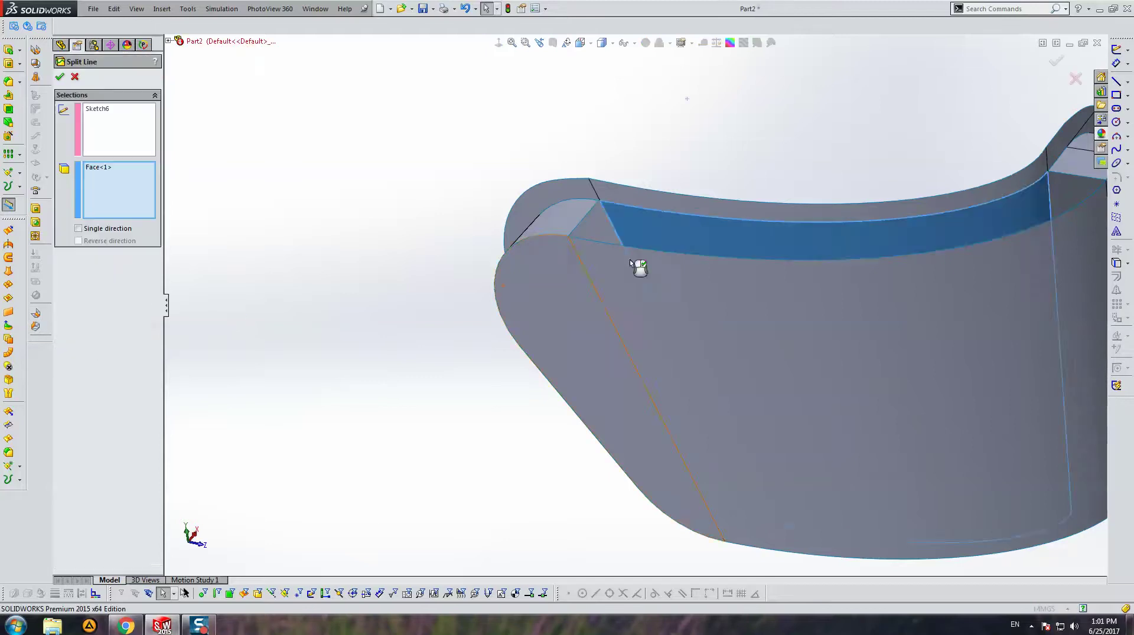
pyautogui.scroll(5, 629, 260)
pyautogui.moveTo(660, 265); pyautogui.dragTo(943, 253, button='middle')
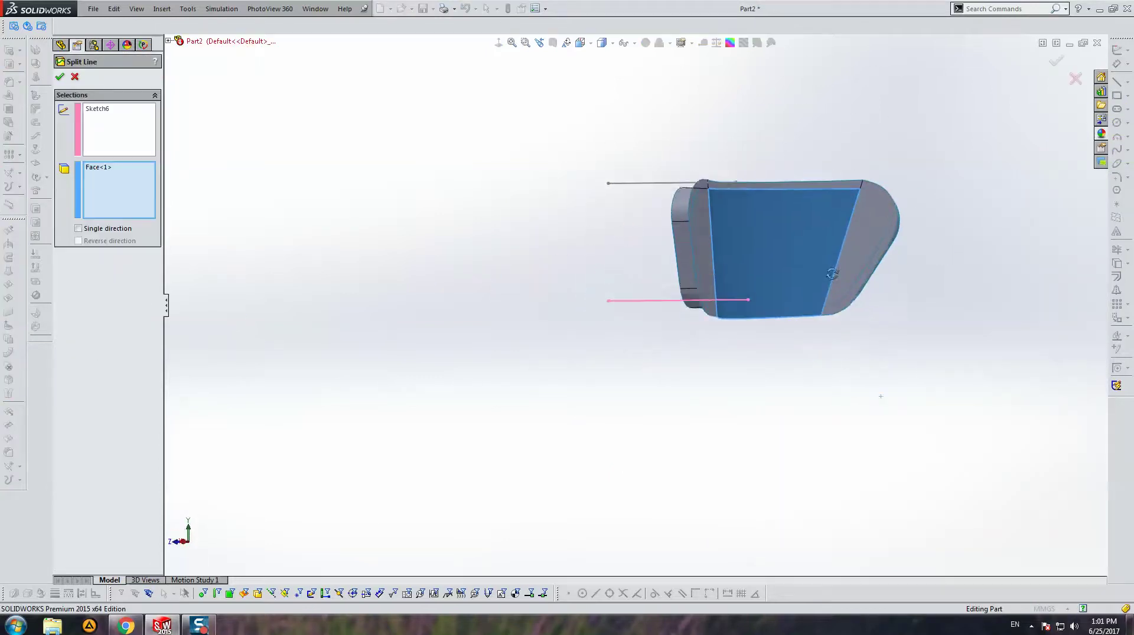
pyautogui.click(75, 76)
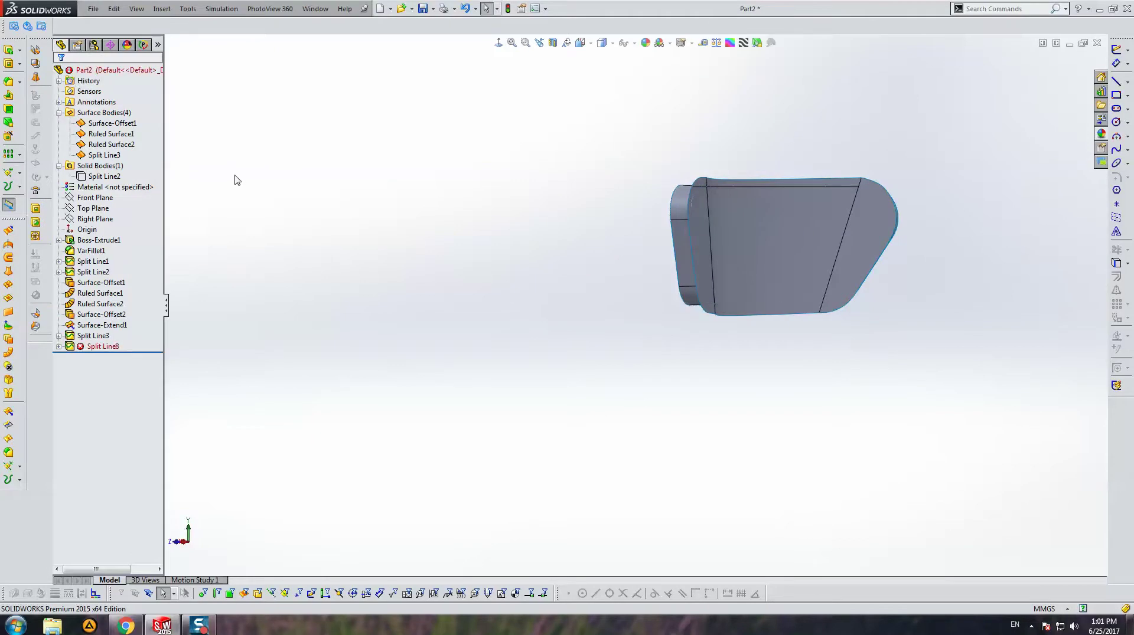
pyautogui.click(107, 349)
pyautogui.click(115, 312)
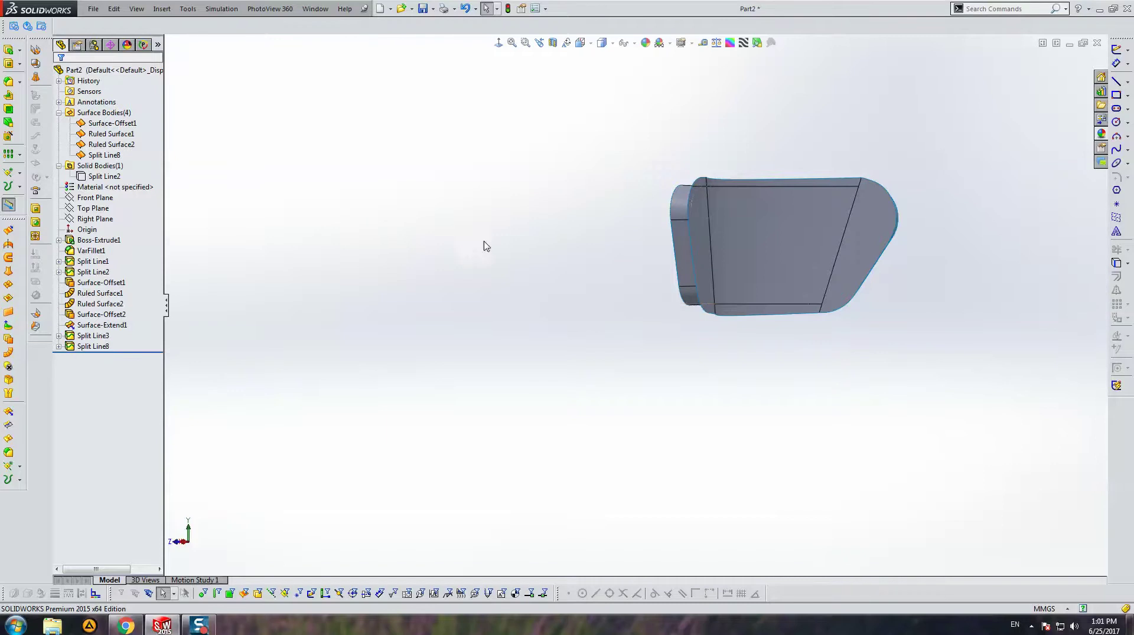
pyautogui.moveTo(486, 246); pyautogui.dragTo(541, 298, button='middle')
pyautogui.rightClick(95, 346)
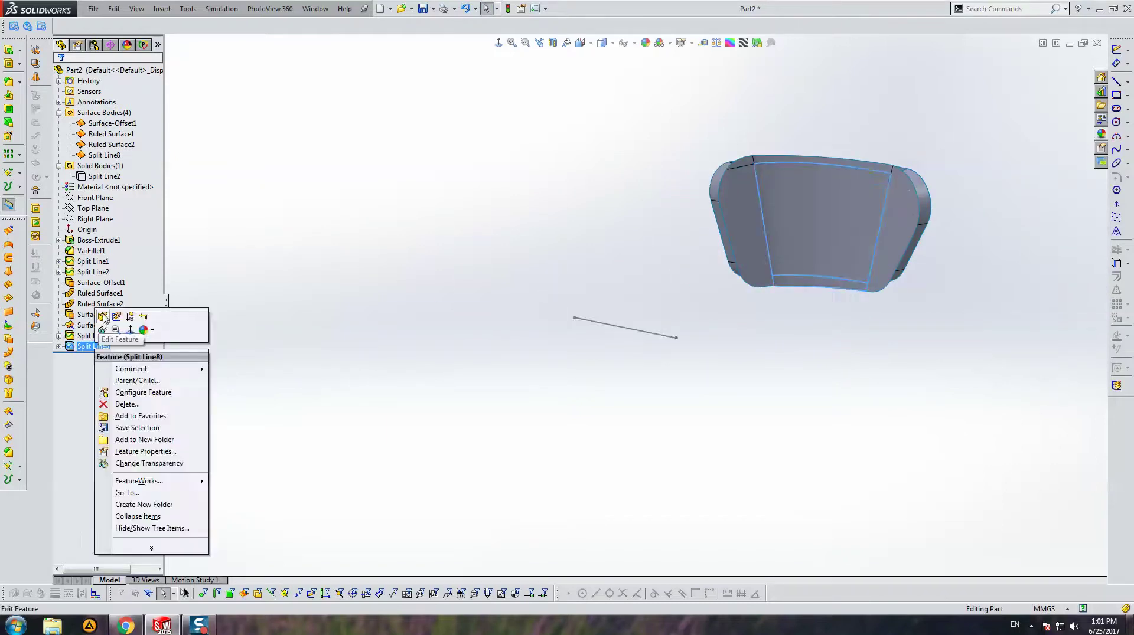
pyautogui.click(99, 323)
pyautogui.rightClick(774, 221)
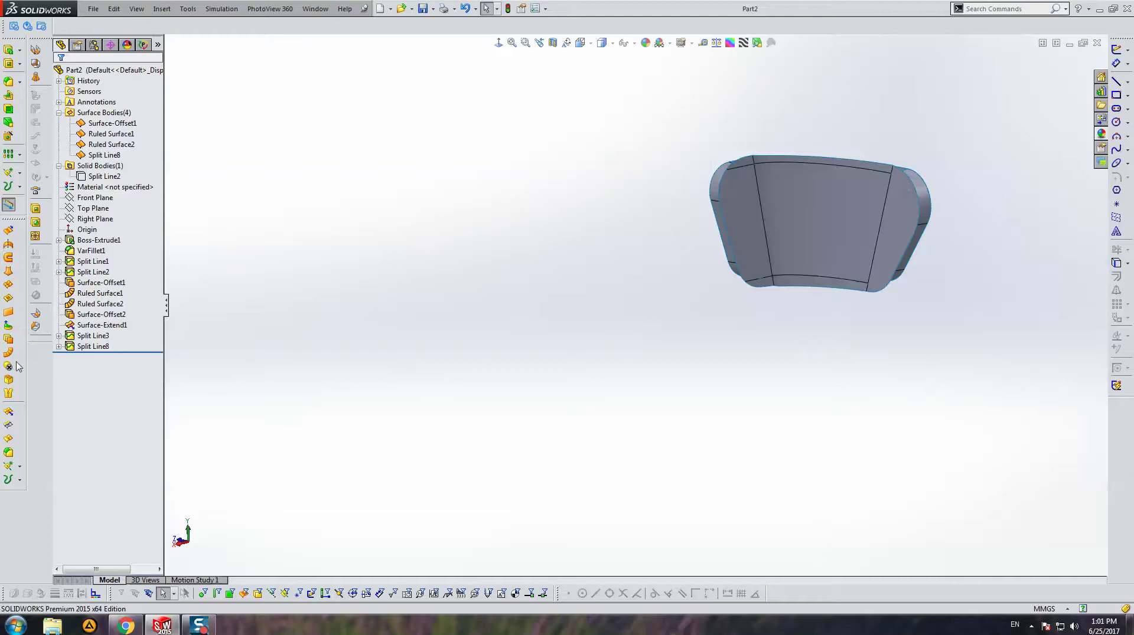
# Start a surface loft with two edges as profiles and the long edge as a guide curve.
pyautogui.click(8, 298)
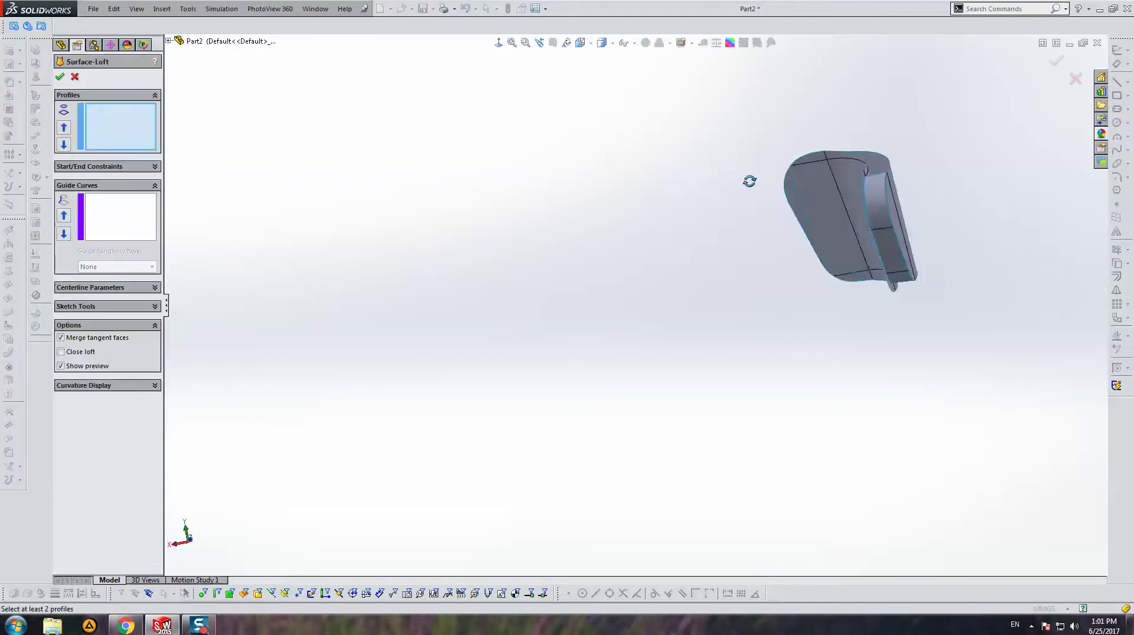
pyautogui.moveTo(747, 180); pyautogui.dragTo(794, 288, button='middle')
pyautogui.scroll(-3, 794, 288)
pyautogui.click(639, 331)
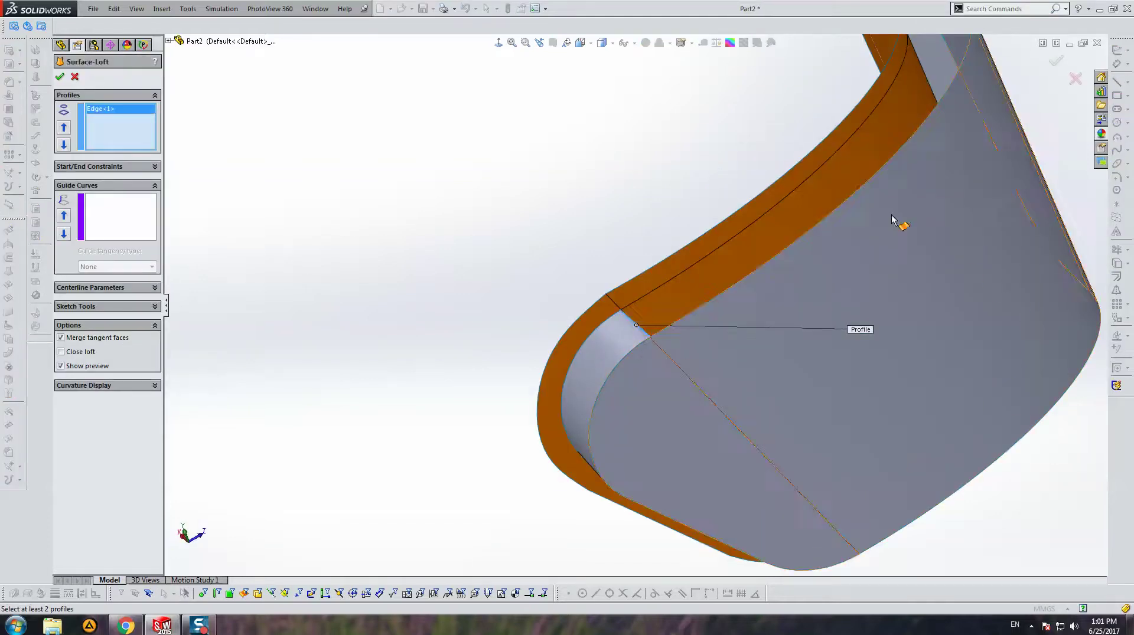
pyautogui.scroll(1, 839, 161)
pyautogui.scroll(-2, 706, 180)
pyautogui.click(686, 202)
pyautogui.scroll(2, 853, 212)
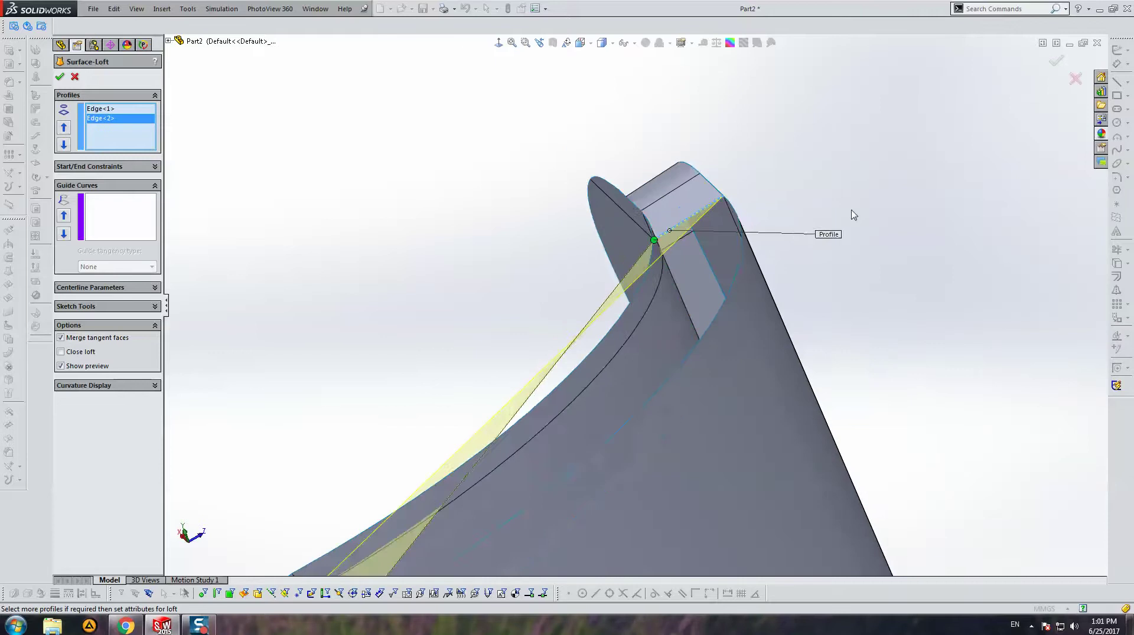
pyautogui.scroll(1, 663, 336)
pyautogui.scroll(-2, 512, 473)
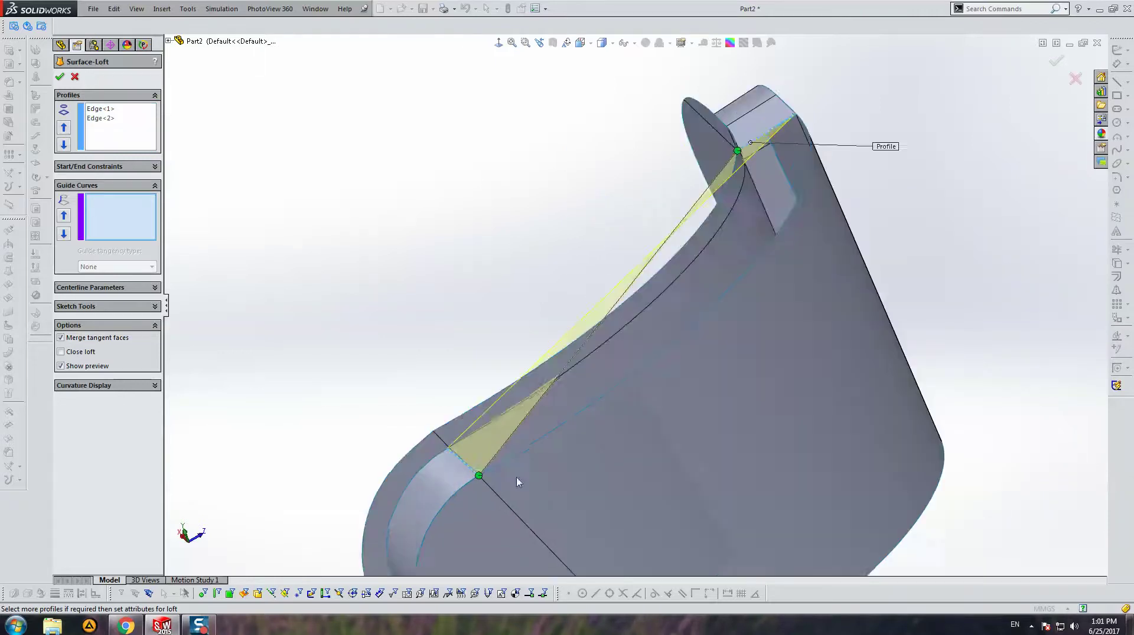
pyautogui.scroll(-2, 520, 467)
pyautogui.scroll(2, 638, 305)
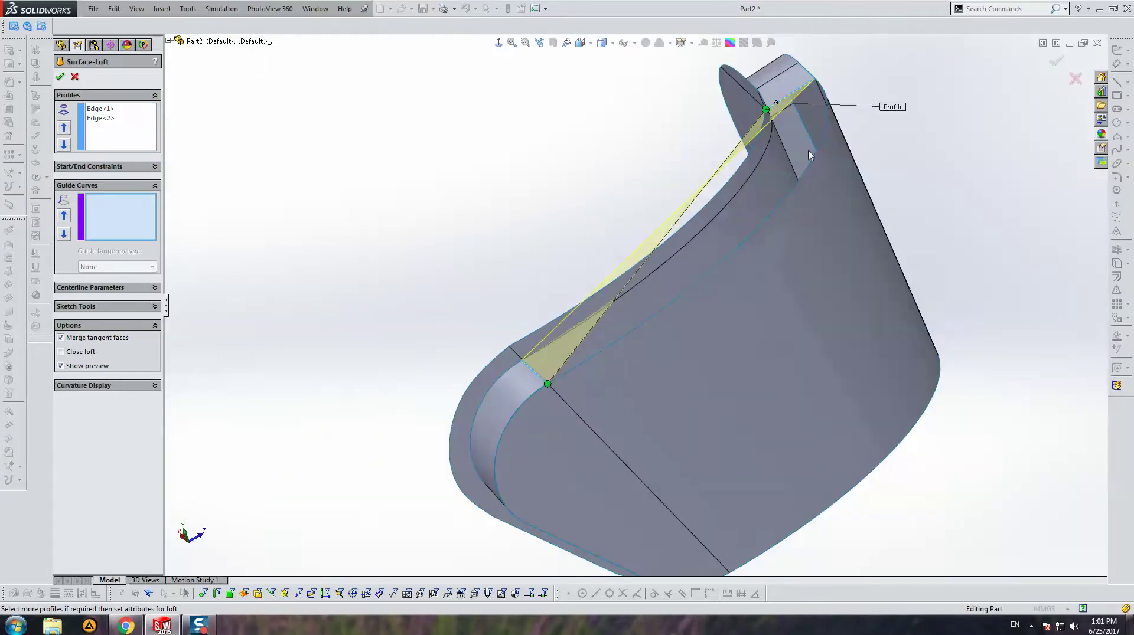
pyautogui.click(691, 287)
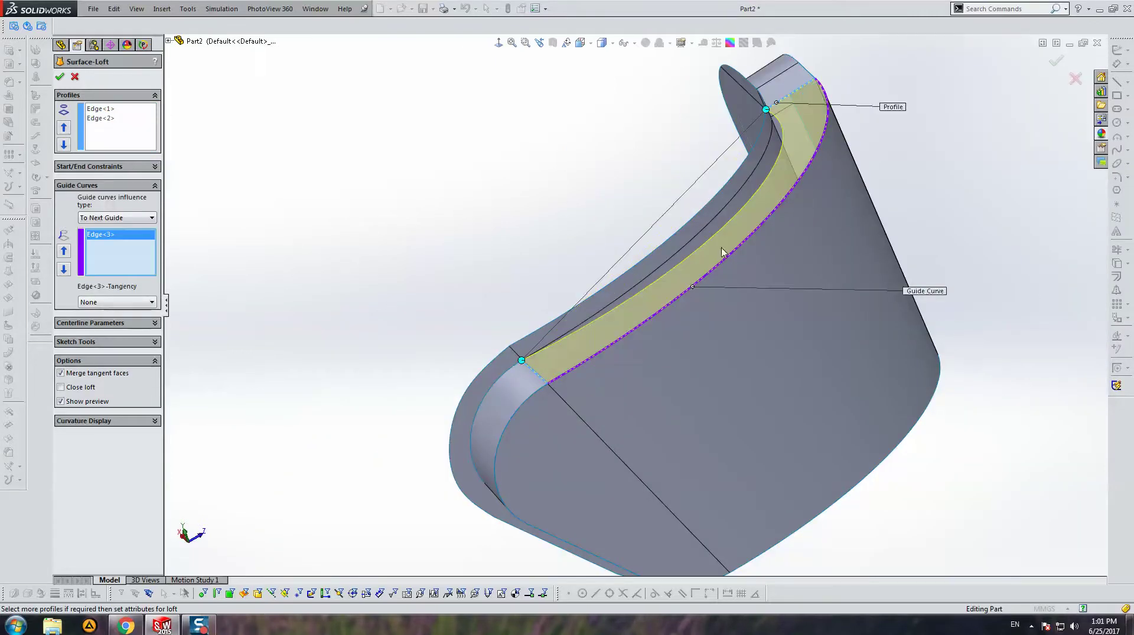
# Try grouping guide edges with SelectionManager, then discard it and cancel the loft.
pyautogui.scroll(-2, 611, 342)
pyautogui.scroll(-2, 477, 400)
pyautogui.rightClick(281, 245)
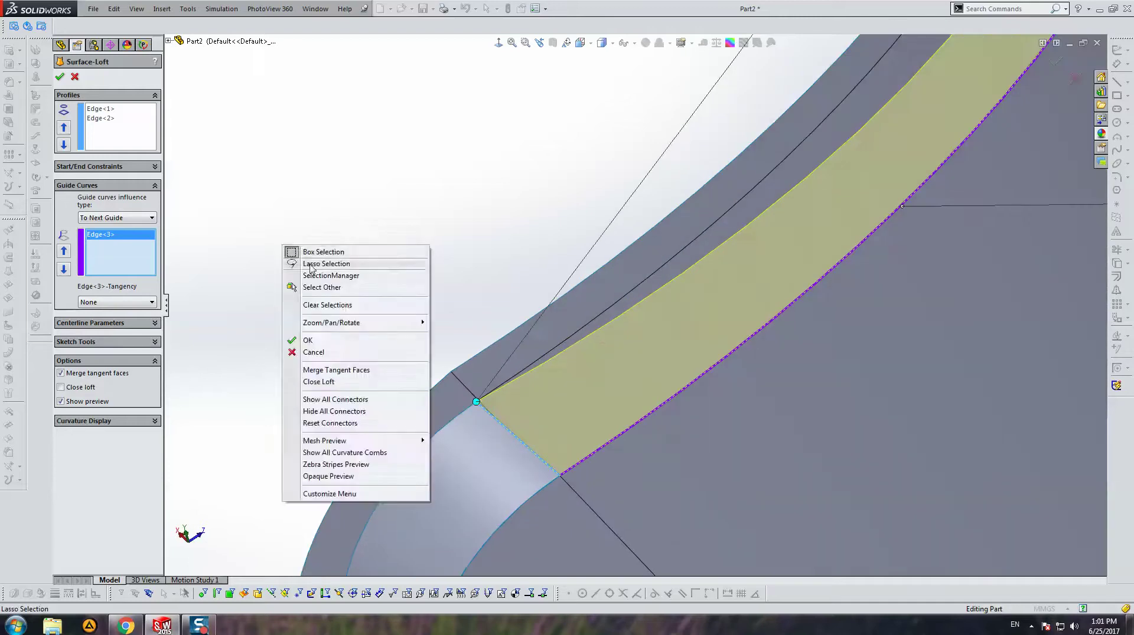
pyautogui.click(312, 265)
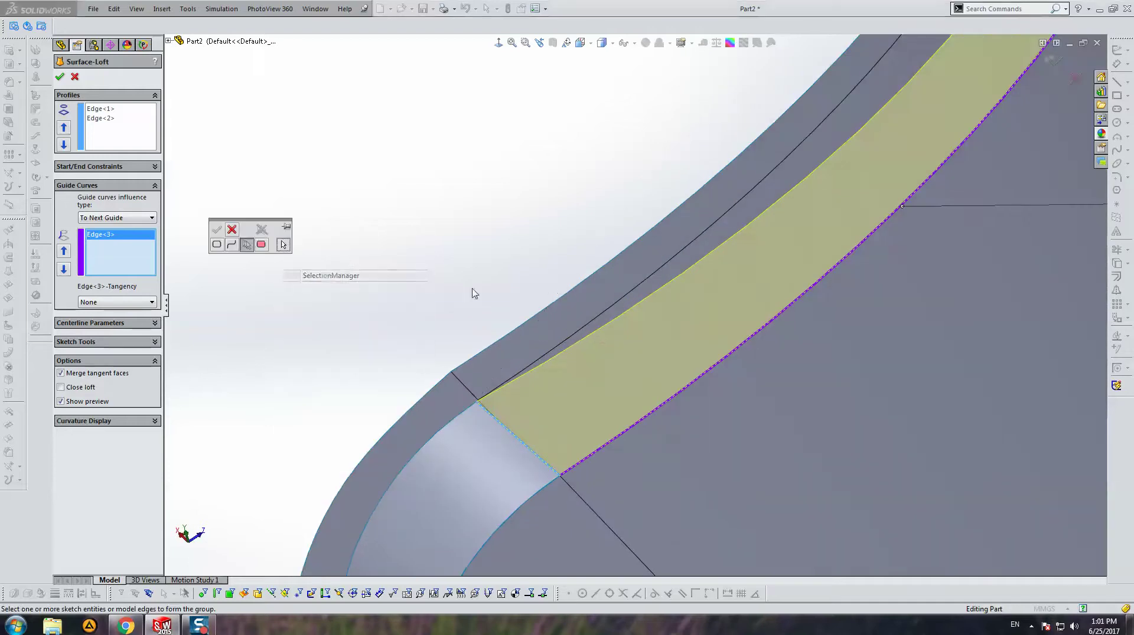
pyautogui.click(663, 274)
pyautogui.scroll(-2, 524, 372)
pyautogui.scroll(-2, 505, 385)
pyautogui.moveTo(504, 381); pyautogui.dragTo(512, 410, button='middle')
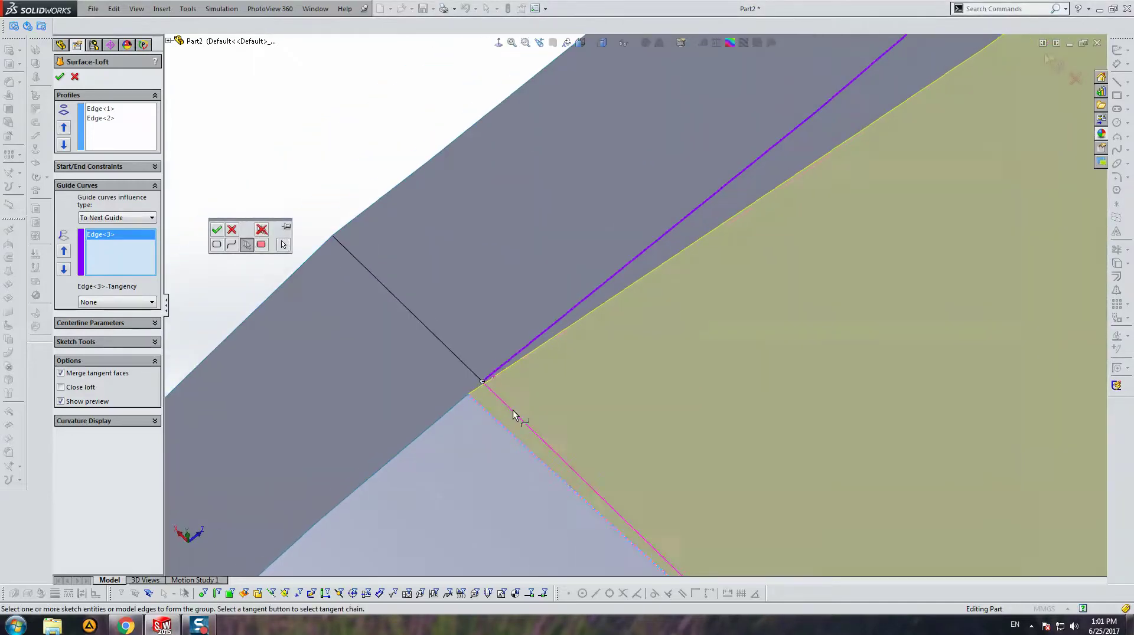
pyautogui.click(481, 384)
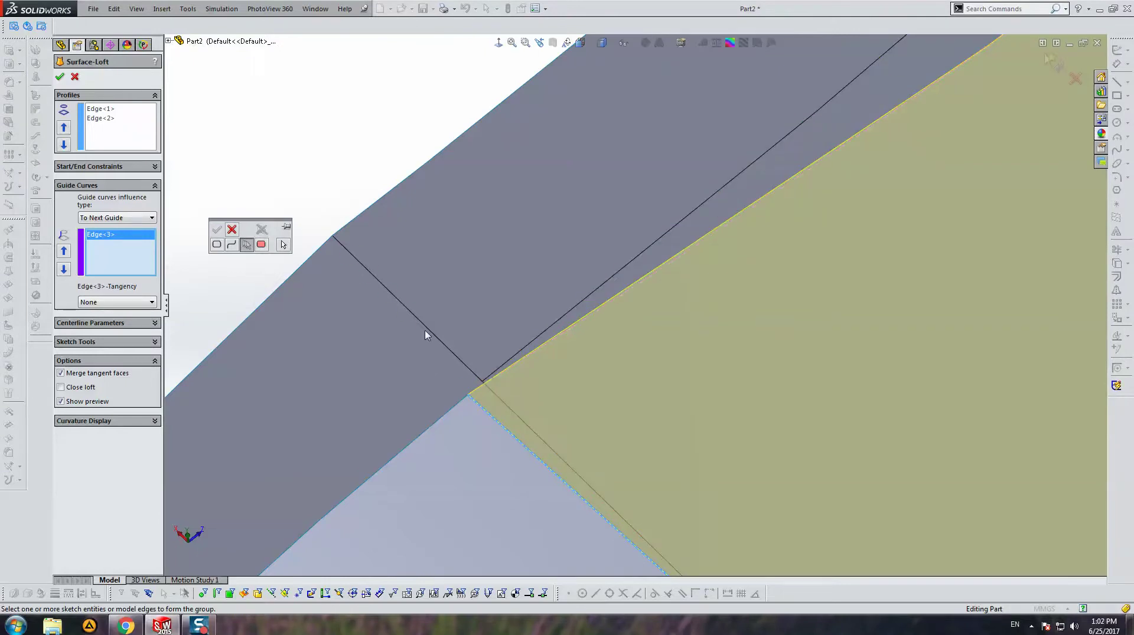
pyautogui.click(231, 229)
pyautogui.press('Escape')
# Try editing Split Line8's definition, then abandon the failed edit.
pyautogui.scroll(2, 508, 311)
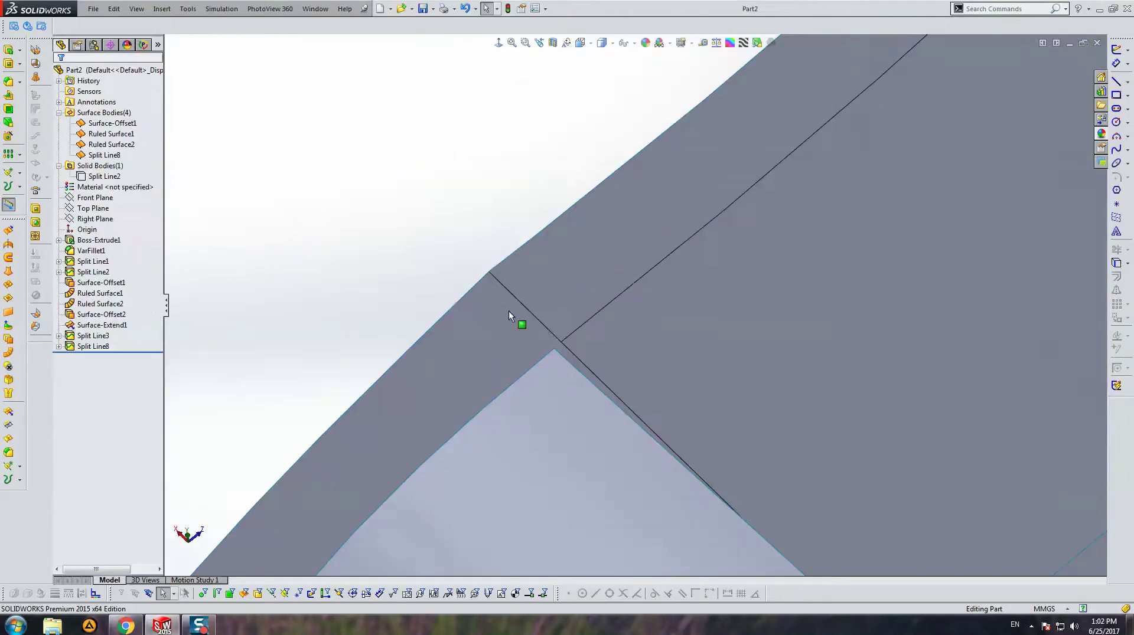
pyautogui.click(123, 347)
pyautogui.click(97, 302)
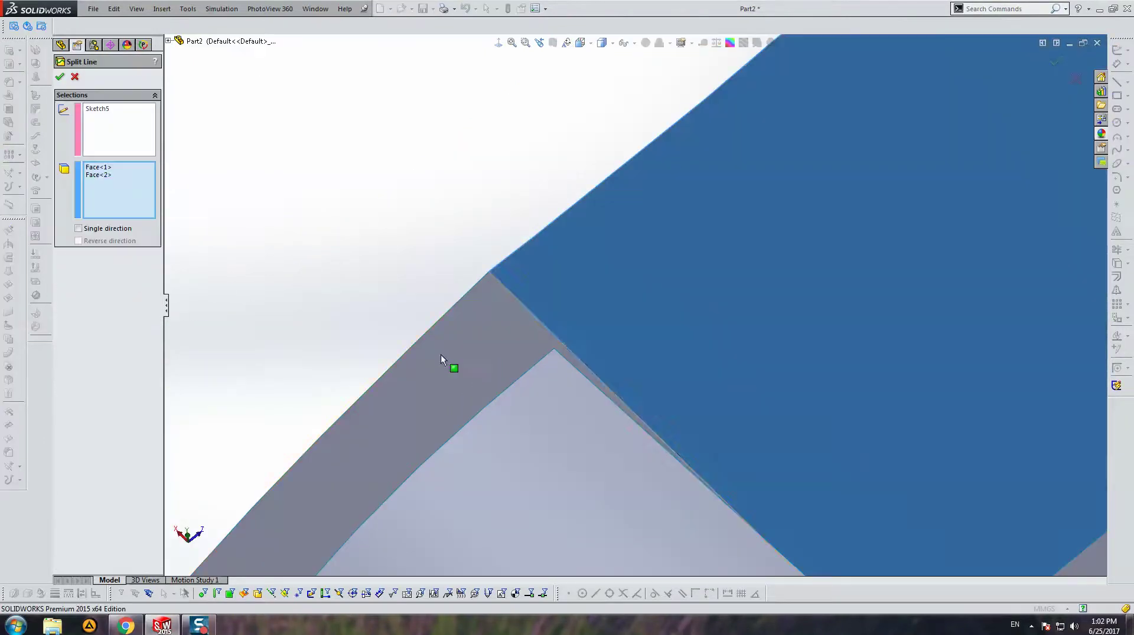
pyautogui.rightClick(486, 348)
pyautogui.scroll(3, 585, 349)
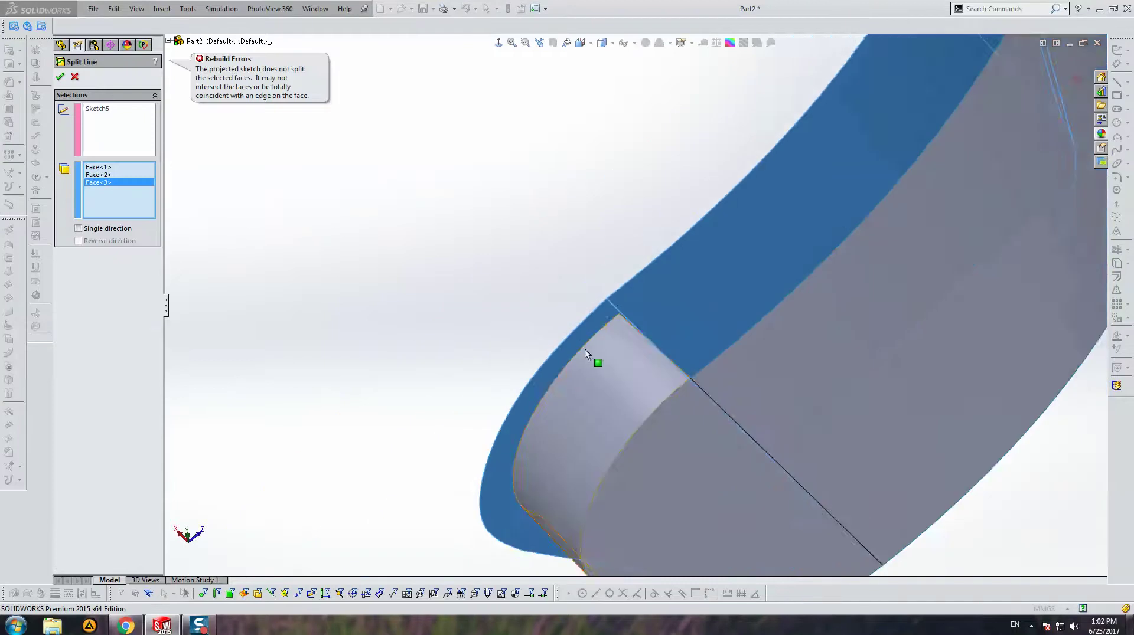
pyautogui.scroll(2, 589, 346)
pyautogui.press('Escape')
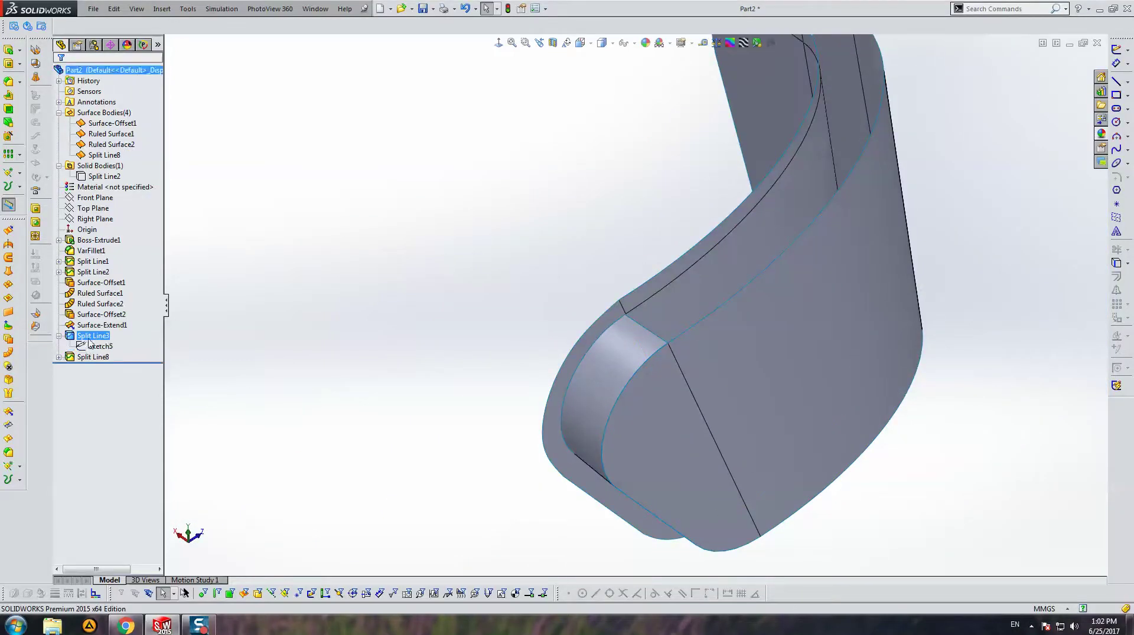
# Edit Sketch5 and delete the Coincident0 relation on the line's endpoint.
pyautogui.rightClick(90, 348)
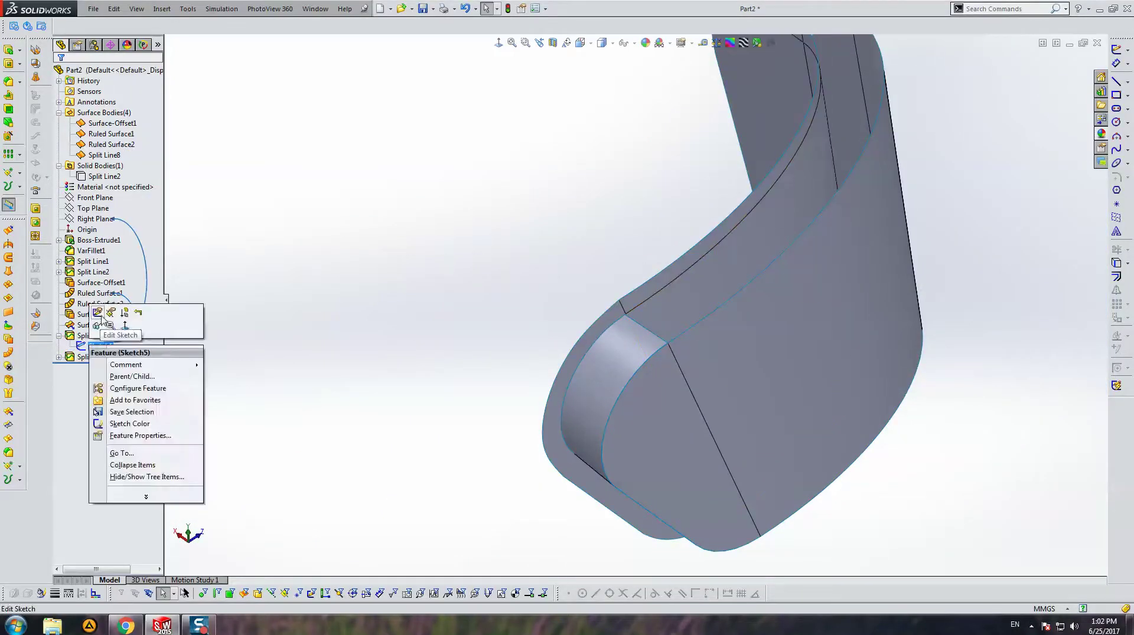
pyautogui.click(100, 317)
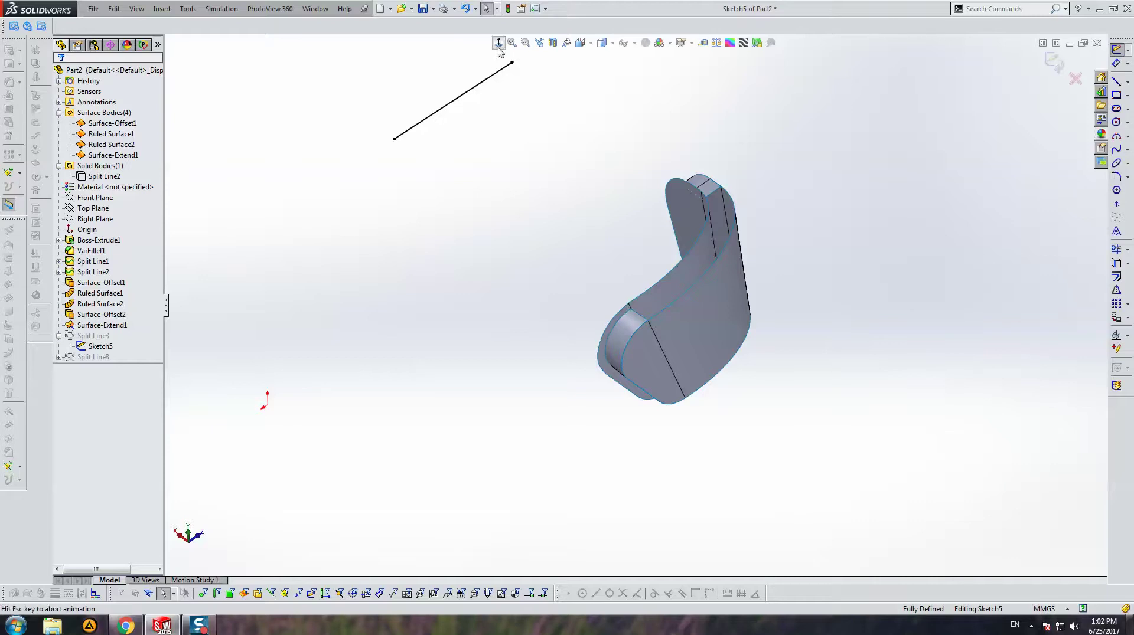
pyautogui.scroll(3, 719, 196)
pyautogui.scroll(2, 809, 152)
pyautogui.scroll(2, 786, 212)
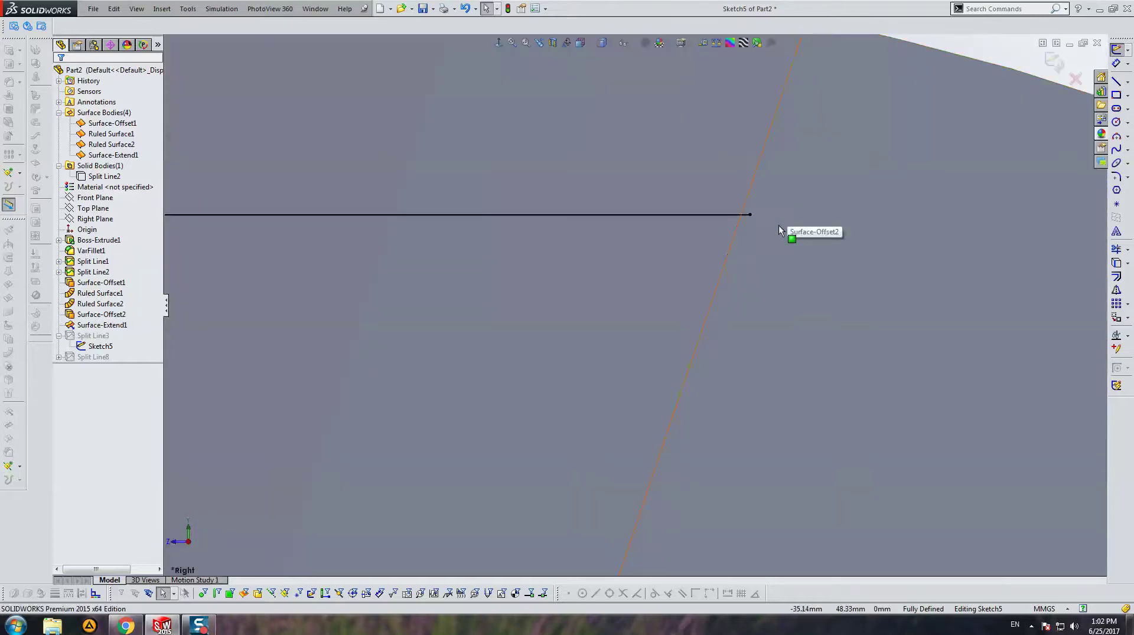
pyautogui.click(749, 214)
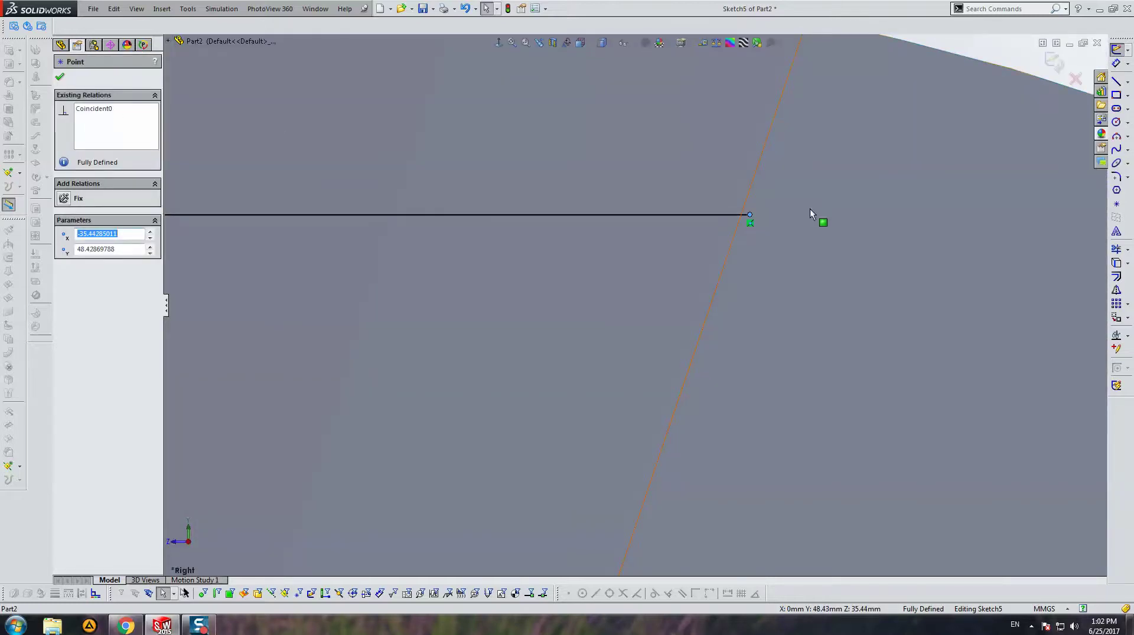
pyautogui.click(112, 109)
pyautogui.press('Delete')
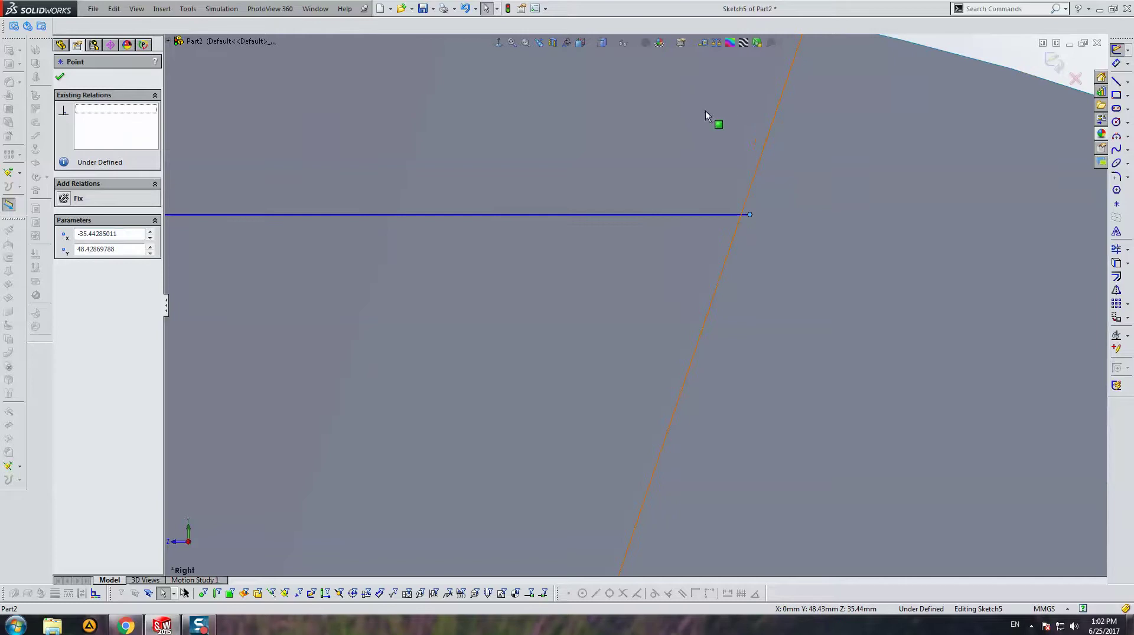
# In the right view, drag the line endpoint past the face edge and rebuild.
pyautogui.scroll(3, 689, 208)
pyautogui.moveTo(663, 238); pyautogui.dragTo(677, 242, button='middle')
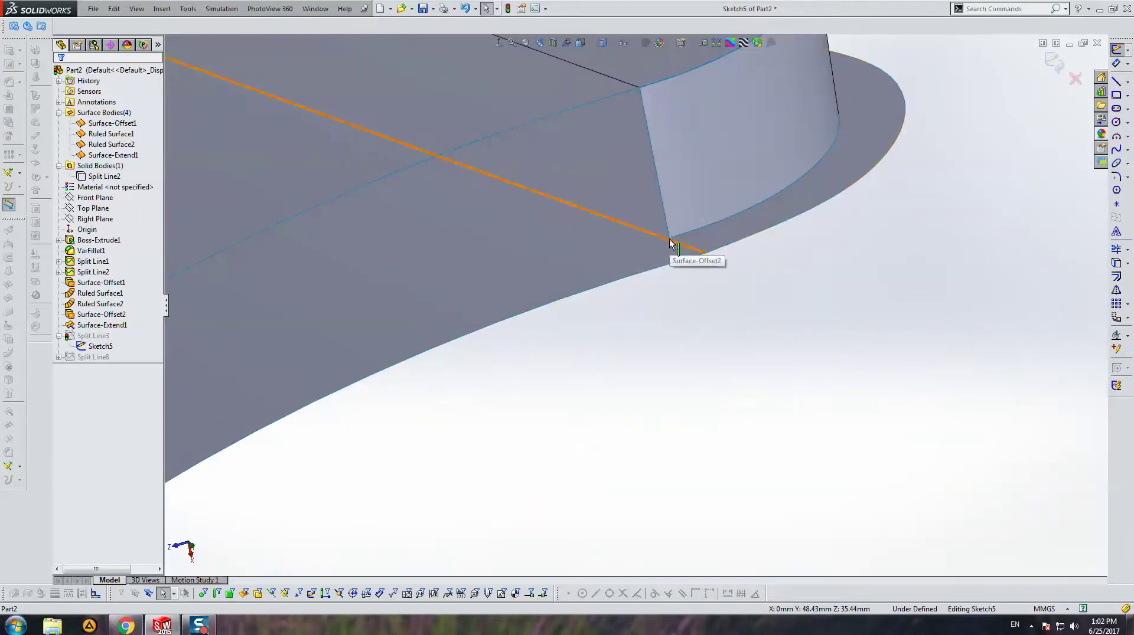
pyautogui.scroll(5, 670, 240)
pyautogui.scroll(3, 670, 241)
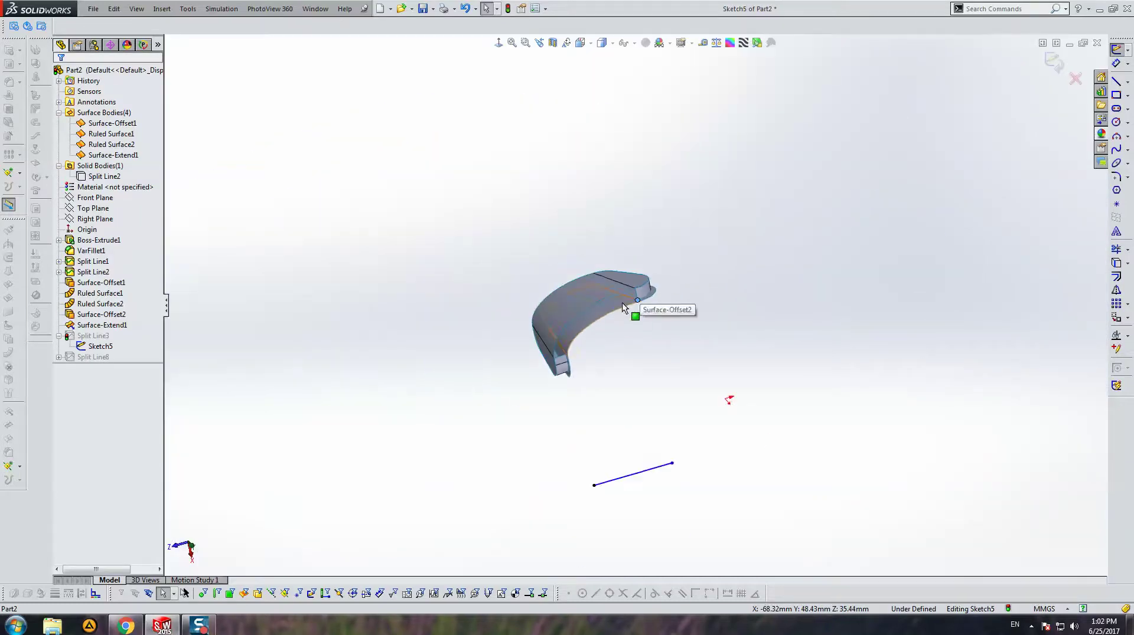
pyautogui.click(636, 299)
pyautogui.keyDown('ctrl'); pyautogui.click(633, 474); pyautogui.keyUp('ctrl')
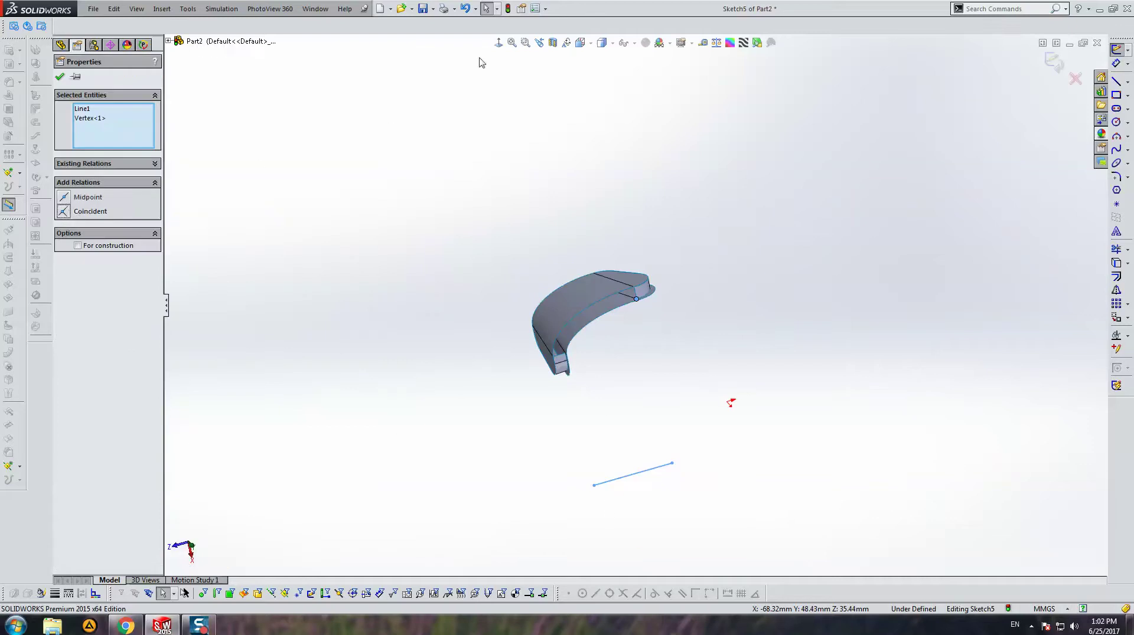
pyautogui.press('Escape')
pyautogui.hotkey('ctrl', '4')
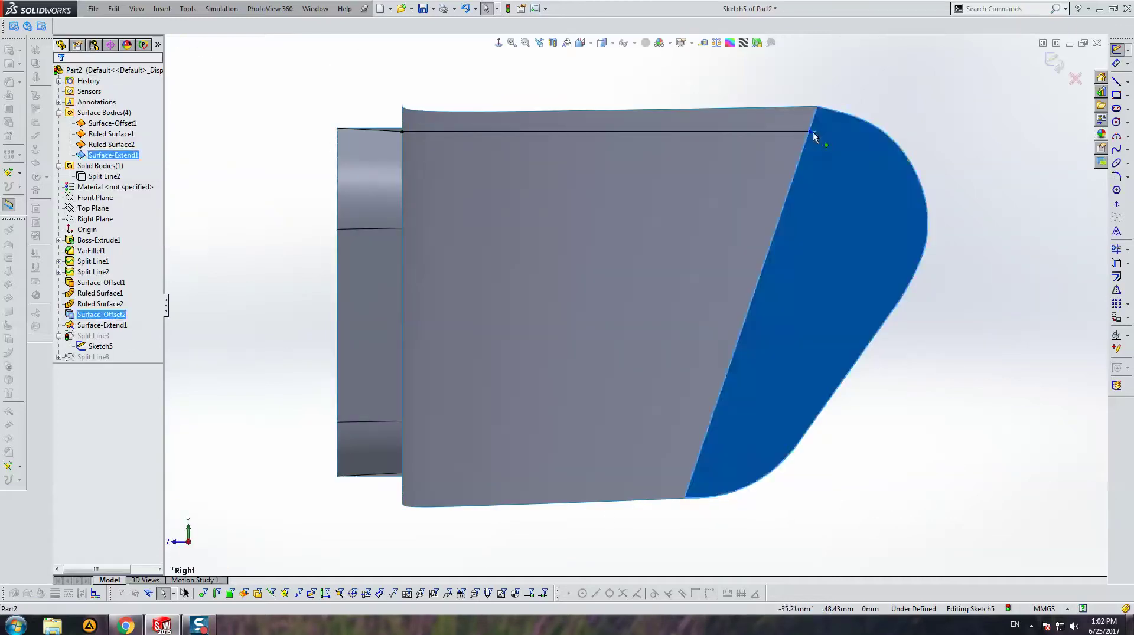
pyautogui.moveTo(812, 132); pyautogui.dragTo(1030, 155)
pyautogui.click(1054, 62)
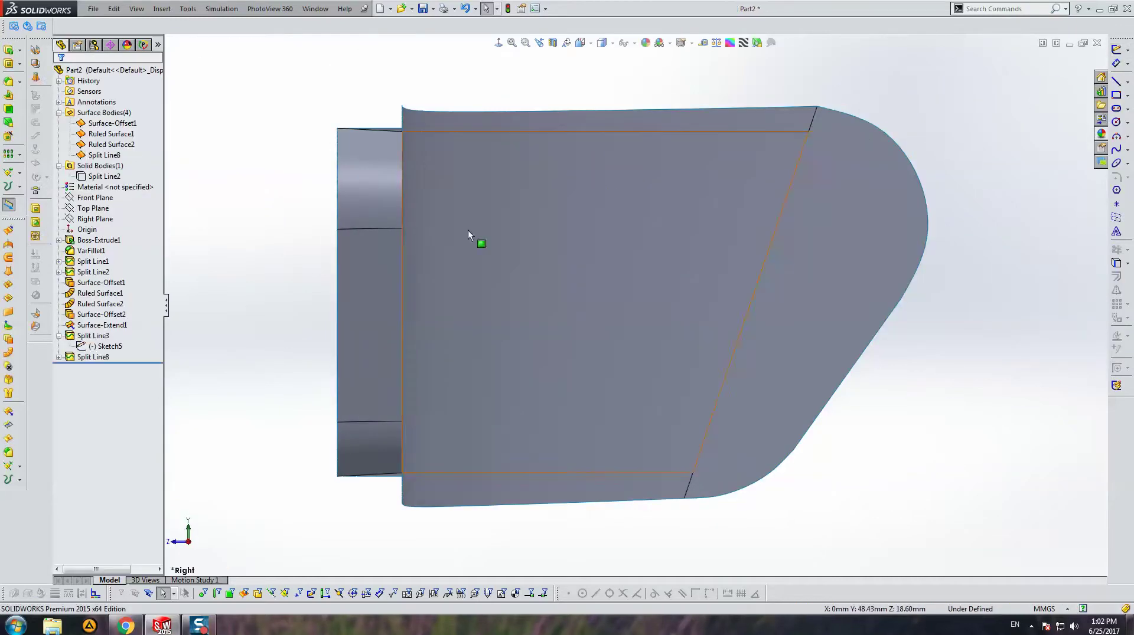
# Check that Split Line3 now splits the faces along the extended line.
pyautogui.click(92, 335)
pyautogui.click(96, 314)
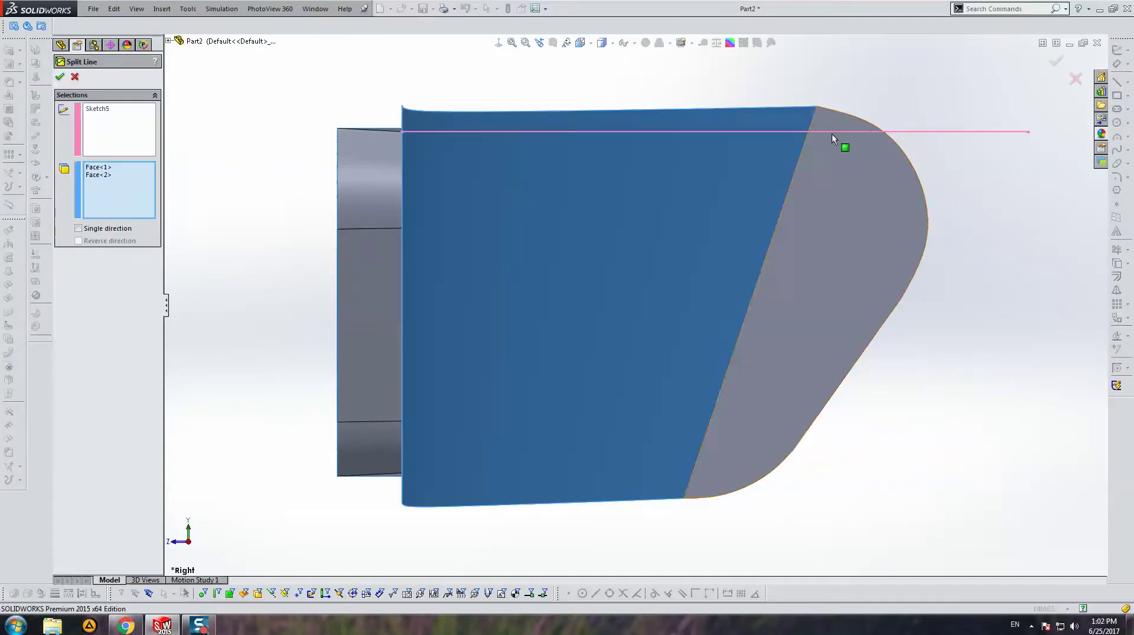
pyautogui.press('Return')
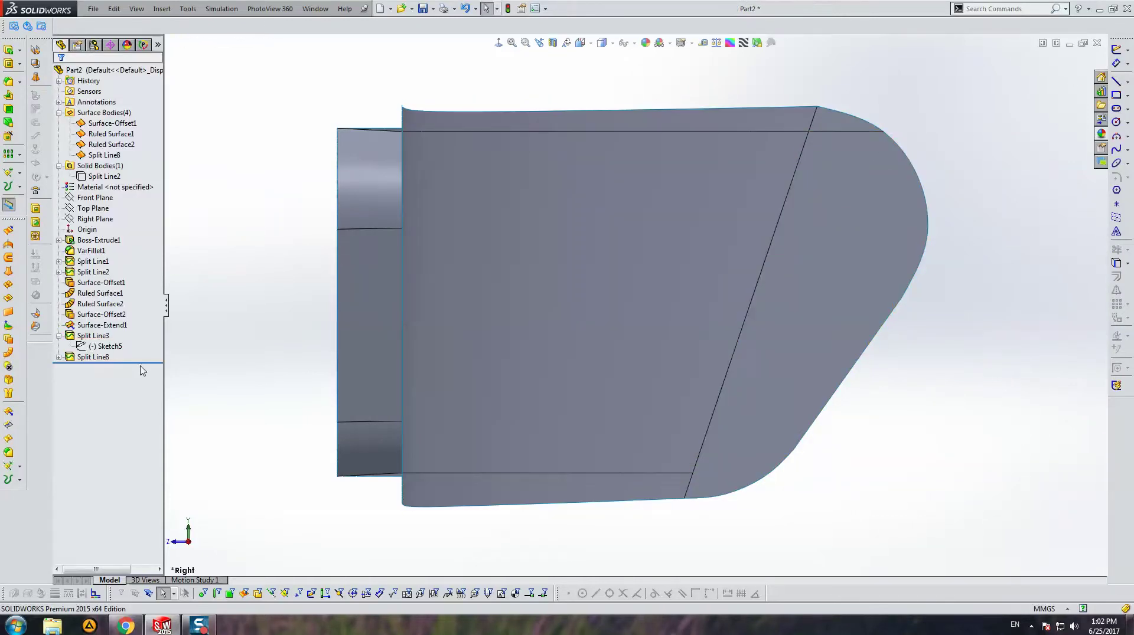
pyautogui.scroll(3, 319, 296)
# Start a surface loft with the two opposite top corner edges as profiles.
pyautogui.moveTo(834, 252); pyautogui.dragTo(677, 335, button='middle')
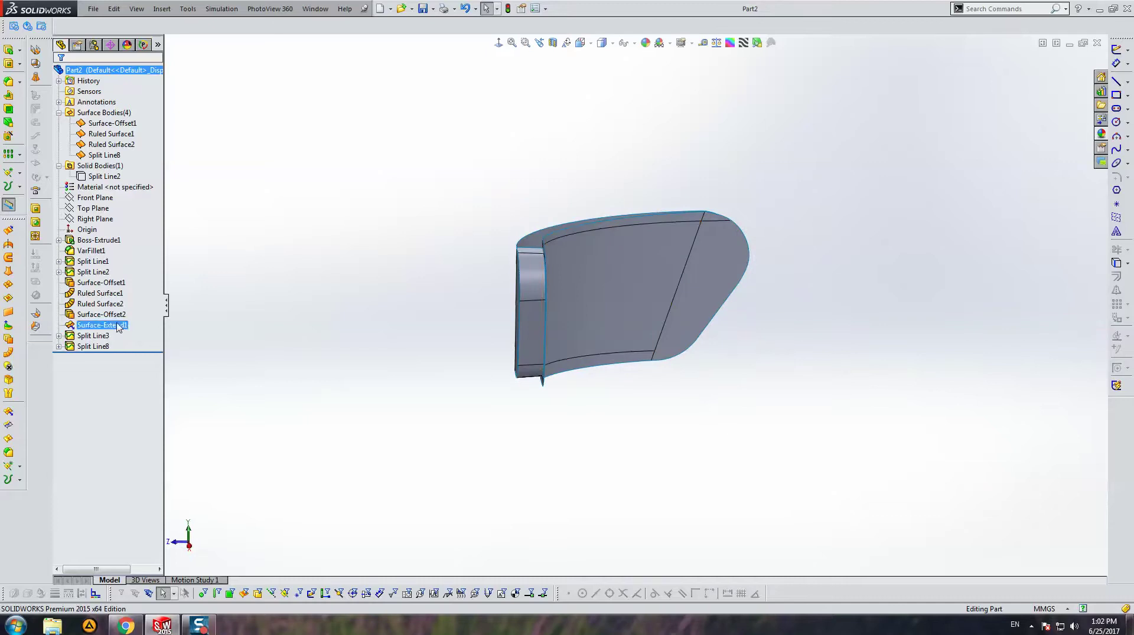
pyautogui.click(7, 287)
pyautogui.moveTo(645, 246); pyautogui.dragTo(522, 337, button='middle')
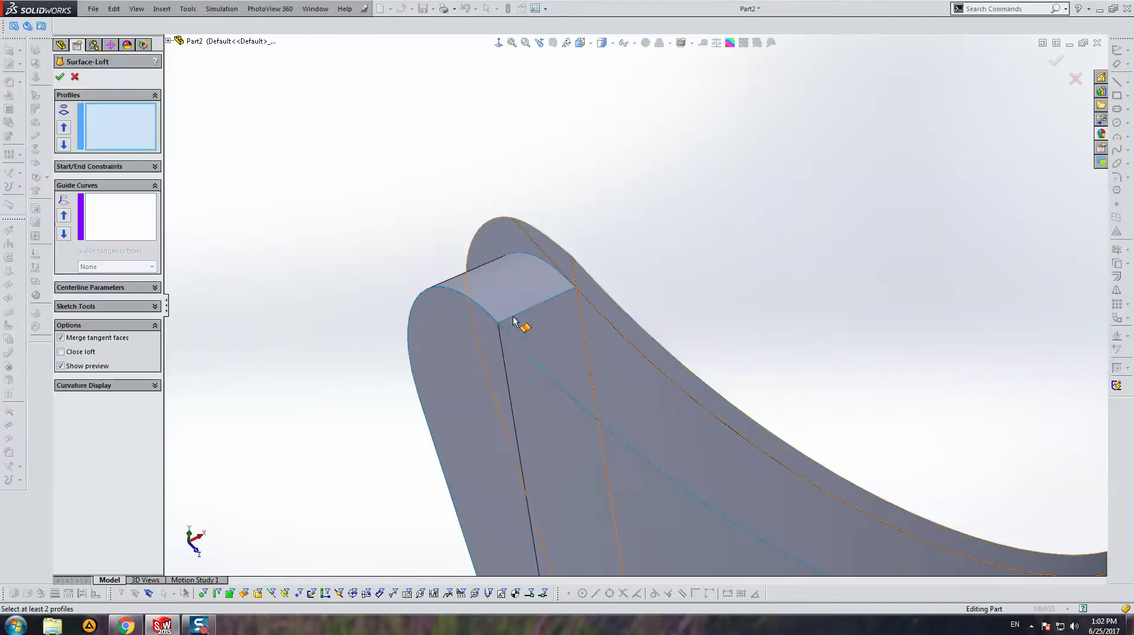
pyautogui.click(512, 317)
pyautogui.click(517, 254)
pyautogui.click(526, 316)
pyautogui.moveTo(526, 317)
pyautogui.mouseDown(button='middle')
pyautogui.moveTo(739, 374)
pyautogui.moveTo(763, 369)
pyautogui.mouseUp(button='middle')
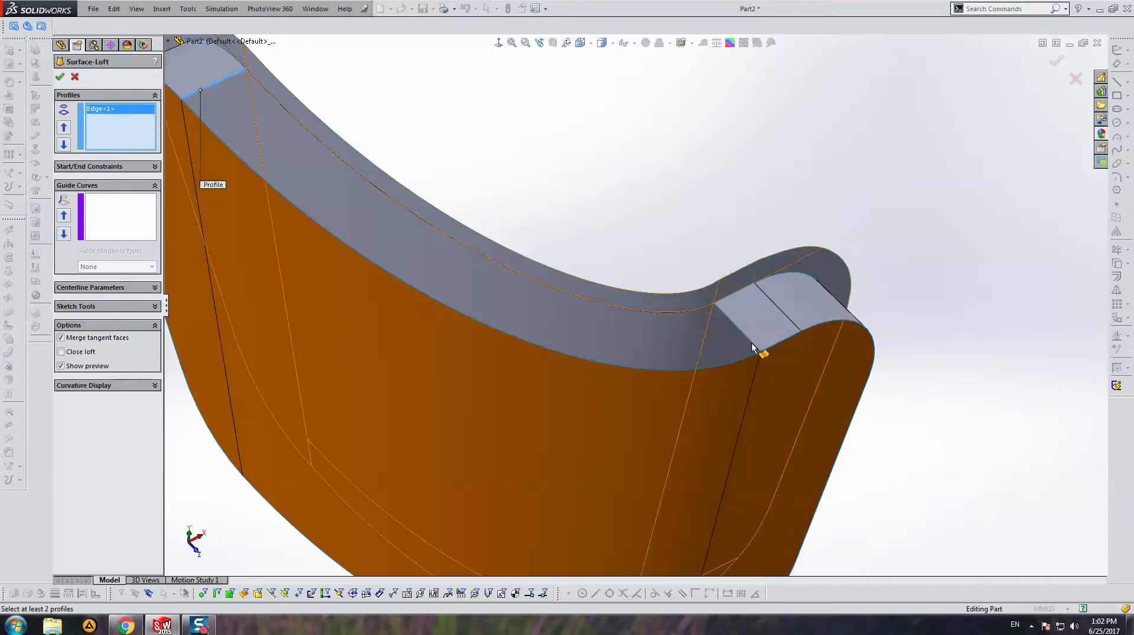
pyautogui.click(754, 349)
pyautogui.click(753, 349)
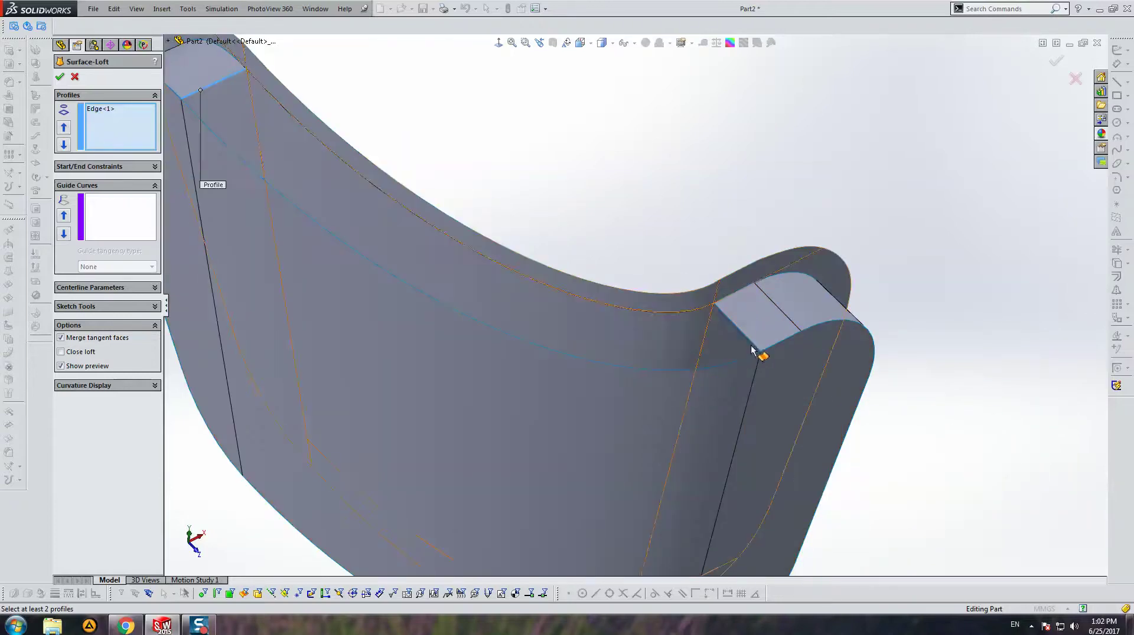
pyautogui.click(756, 348)
pyautogui.scroll(3, 625, 316)
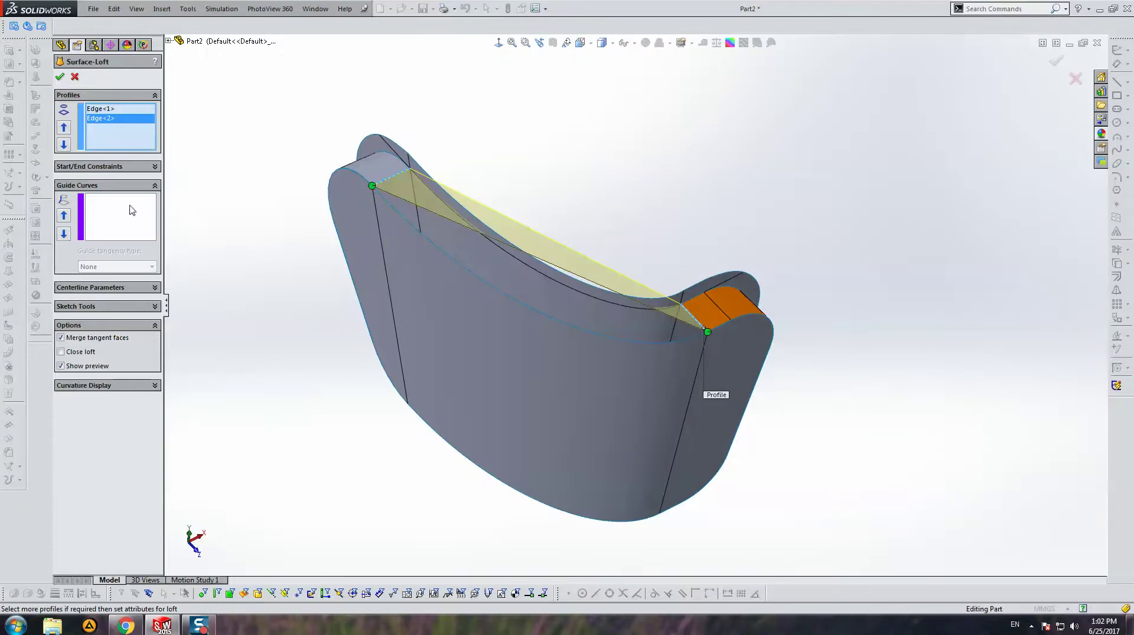
pyautogui.rightClick(255, 107)
# Add the lower curved edge as a guide curve and begin a SelectionManager edge group.
pyautogui.click(277, 124)
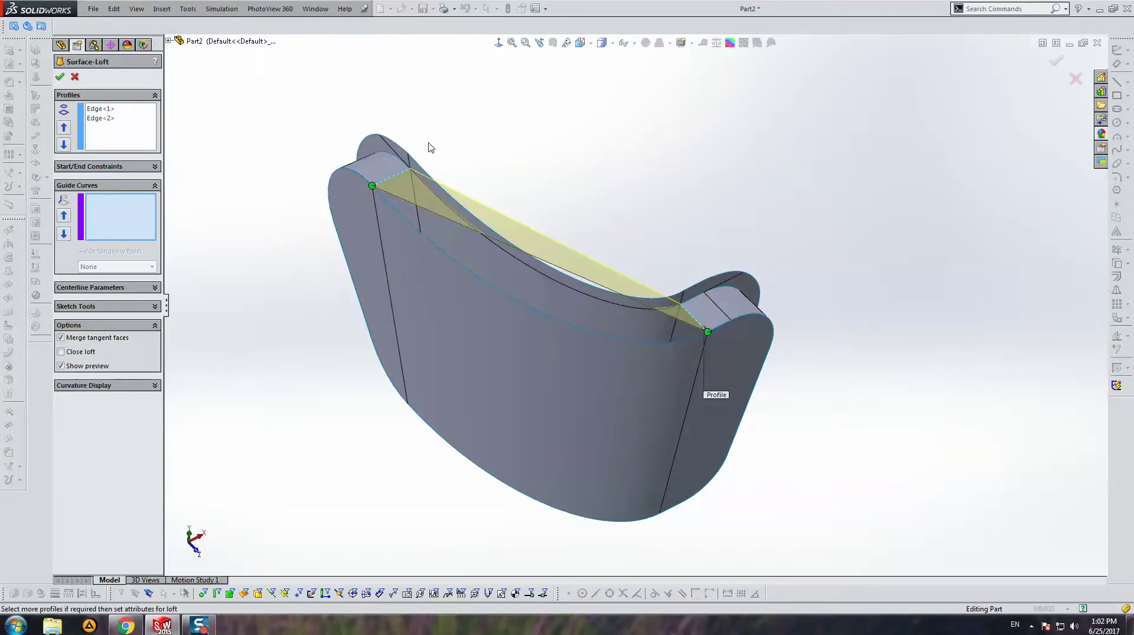
pyautogui.click(397, 214)
pyautogui.rightClick(249, 167)
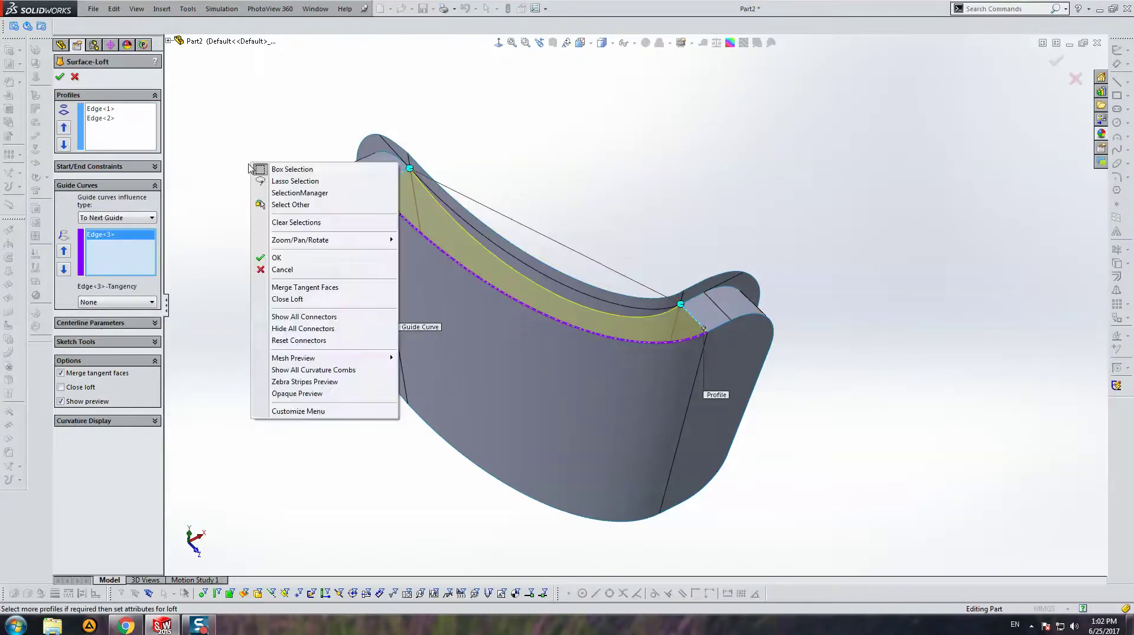
pyautogui.click(299, 192)
pyautogui.scroll(-3, 435, 202)
pyautogui.scroll(-5, 508, 197)
pyautogui.scroll(-3, 469, 225)
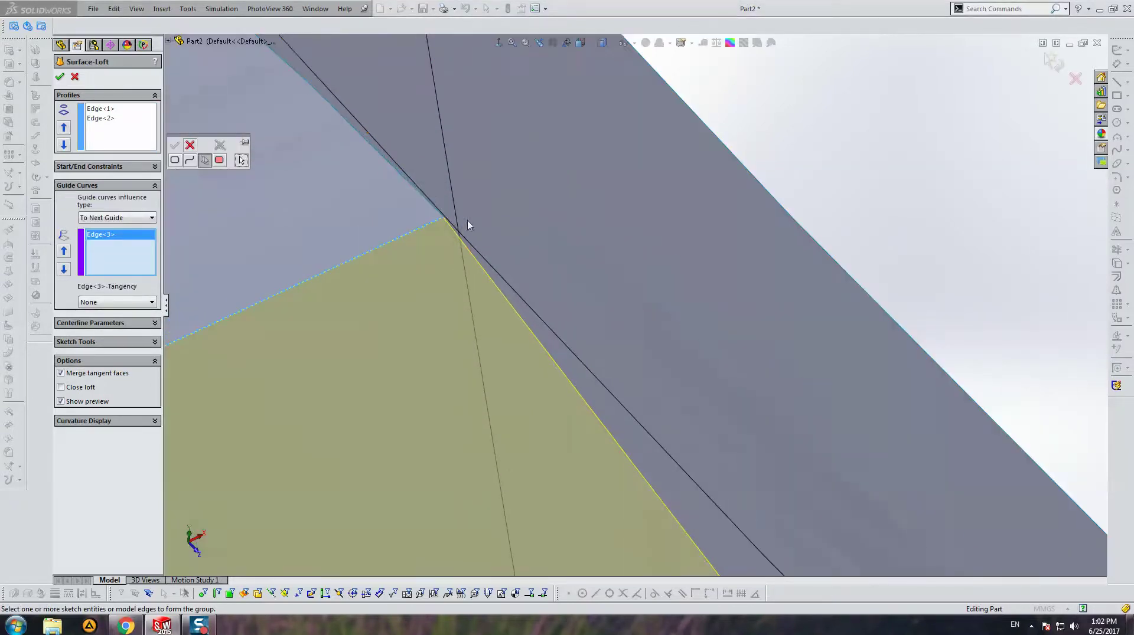
# Group the up-left, down-right and upper curved edges as the second guide curve.
pyautogui.click(457, 231)
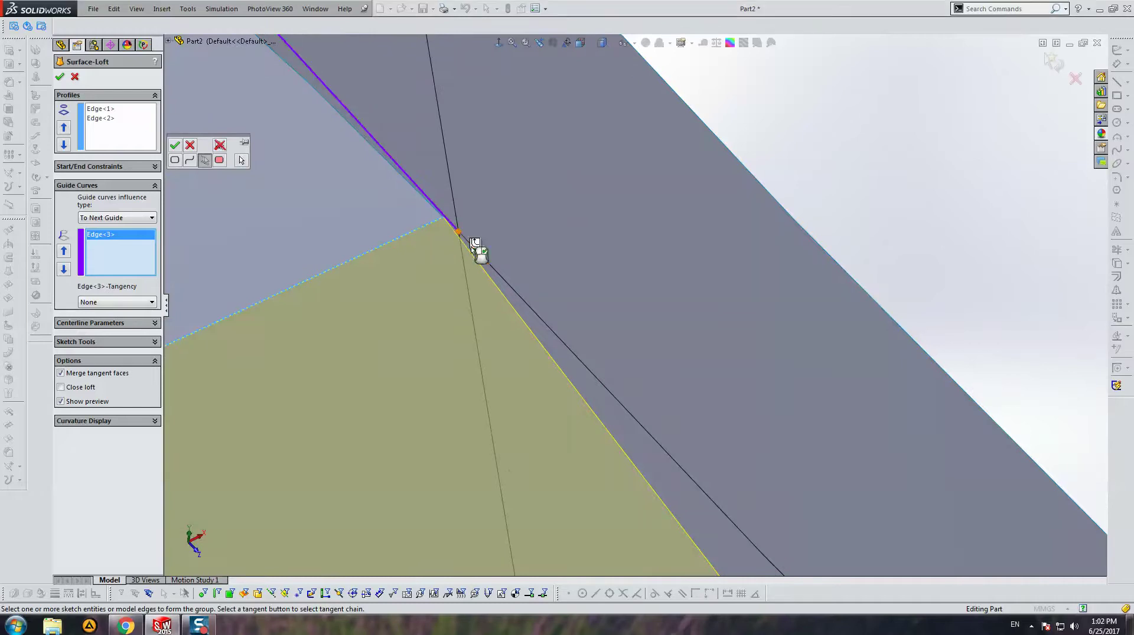
pyautogui.click(500, 278)
pyautogui.scroll(5, 620, 301)
pyautogui.scroll(5, 935, 412)
pyautogui.scroll(-5, 799, 291)
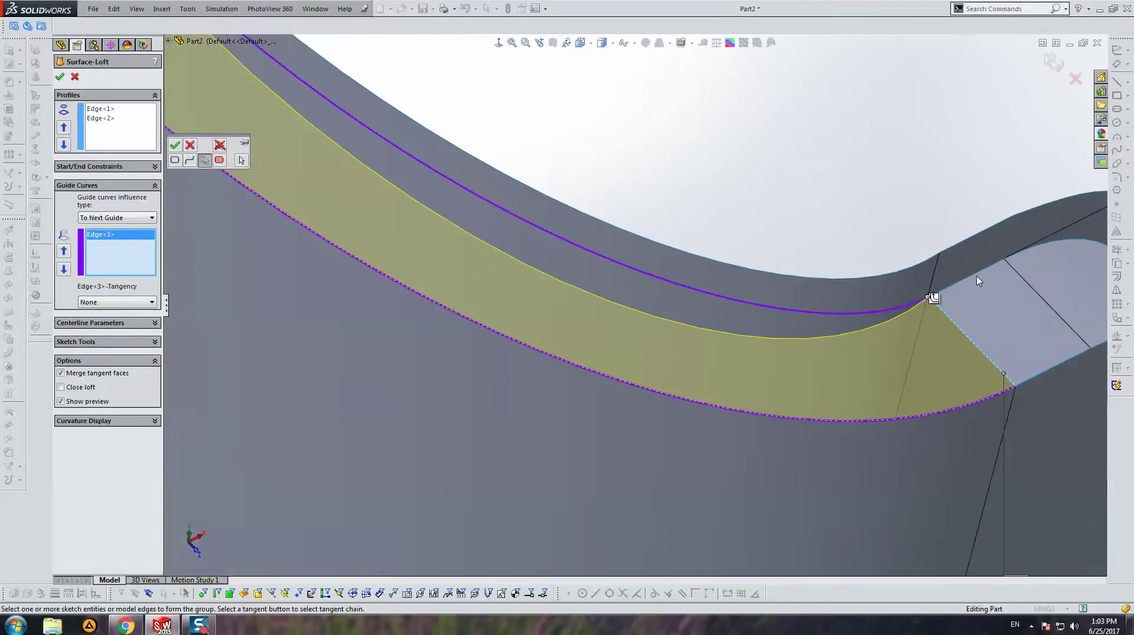
pyautogui.click(1026, 253)
pyautogui.scroll(2, 1027, 233)
pyautogui.rightClick(893, 253)
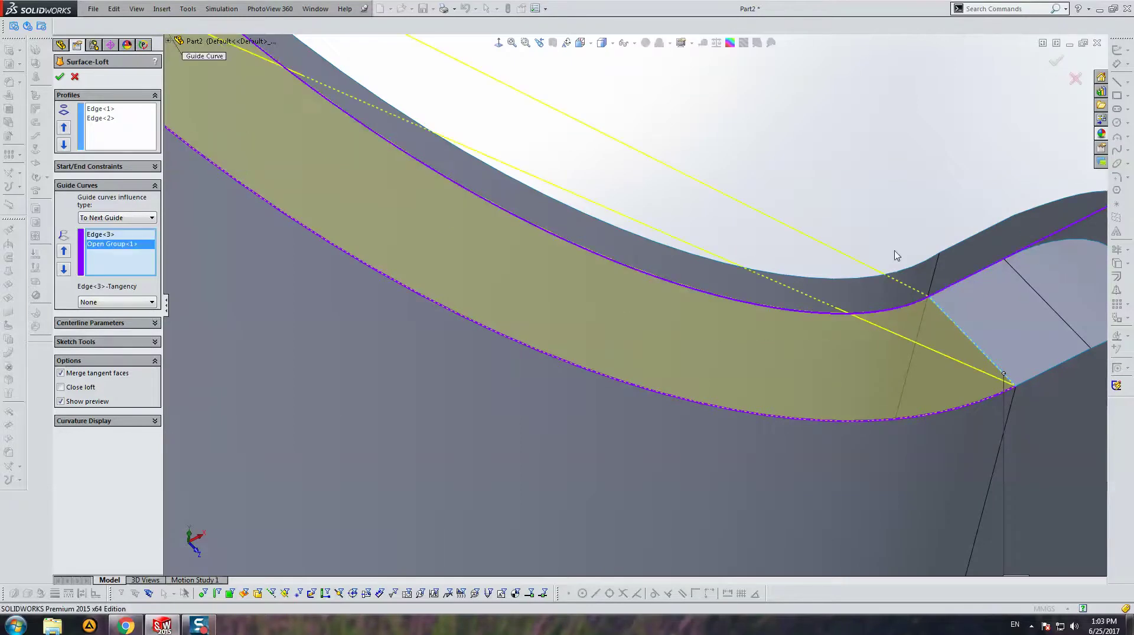
# Accept Surface-Loft1 and orbit to view the part's underside.
pyautogui.press('f')
pyautogui.click(59, 77)
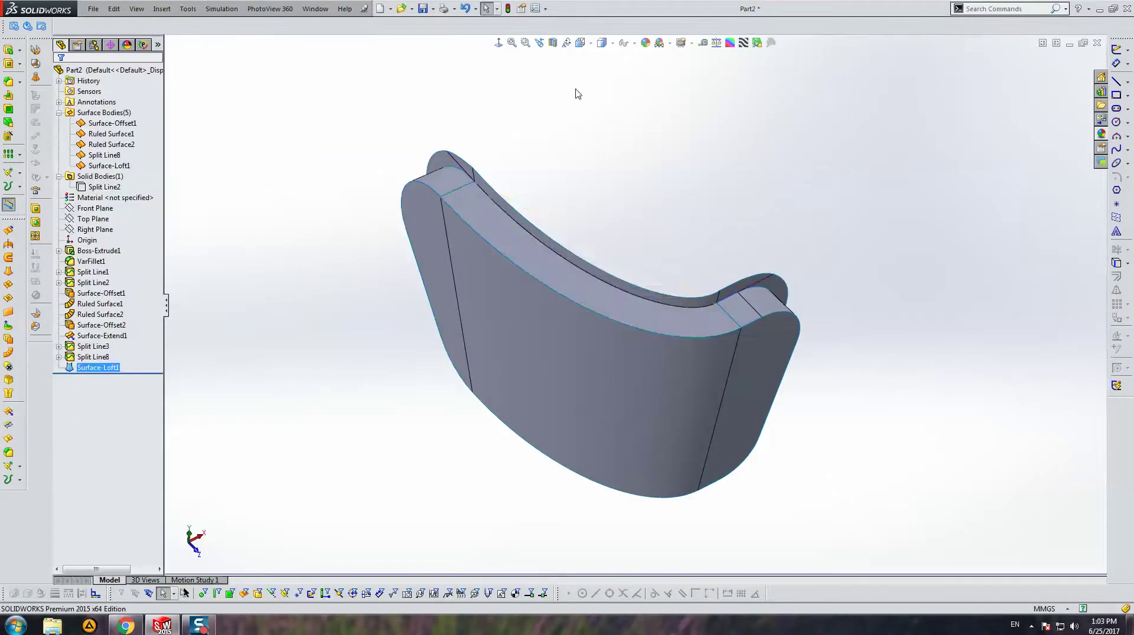
pyautogui.moveTo(638, 354); pyautogui.dragTo(601, 277, button='middle')
pyautogui.scroll(-3, 601, 279)
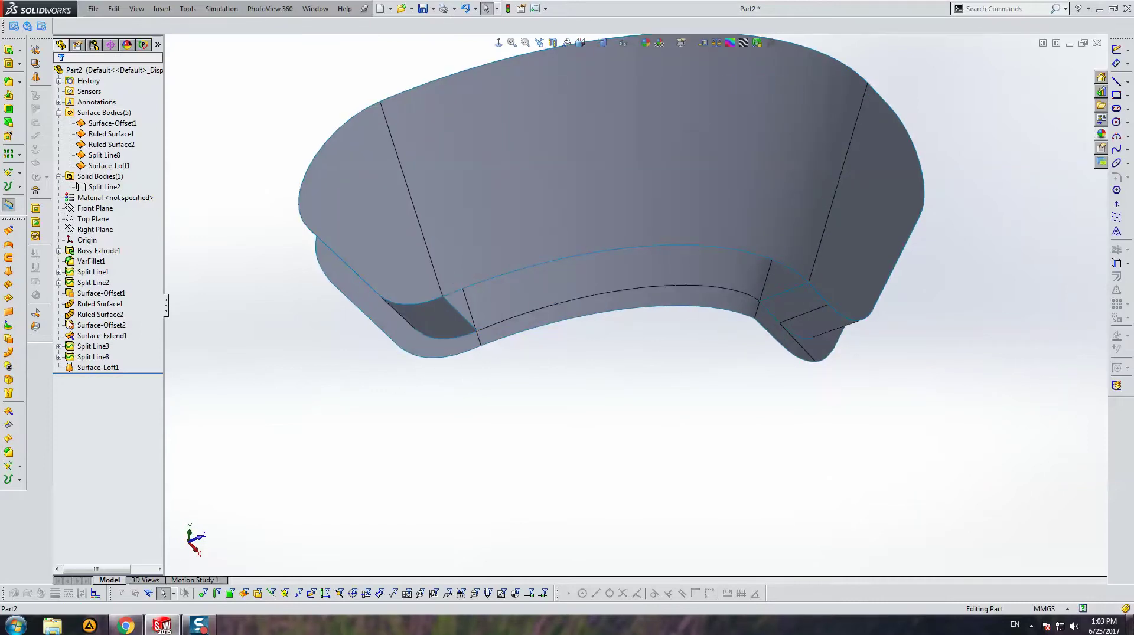
# Start a second surface loft using the two end edges as profiles.
pyautogui.click(12, 288)
pyautogui.click(463, 316)
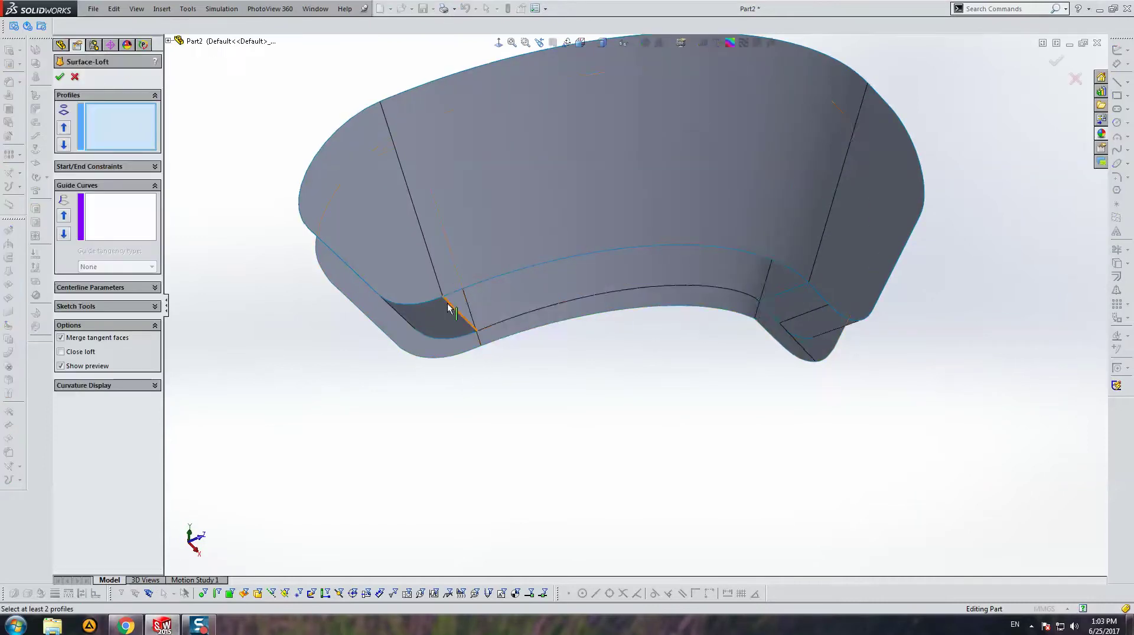
pyautogui.moveTo(698, 326); pyautogui.dragTo(791, 293, button='middle')
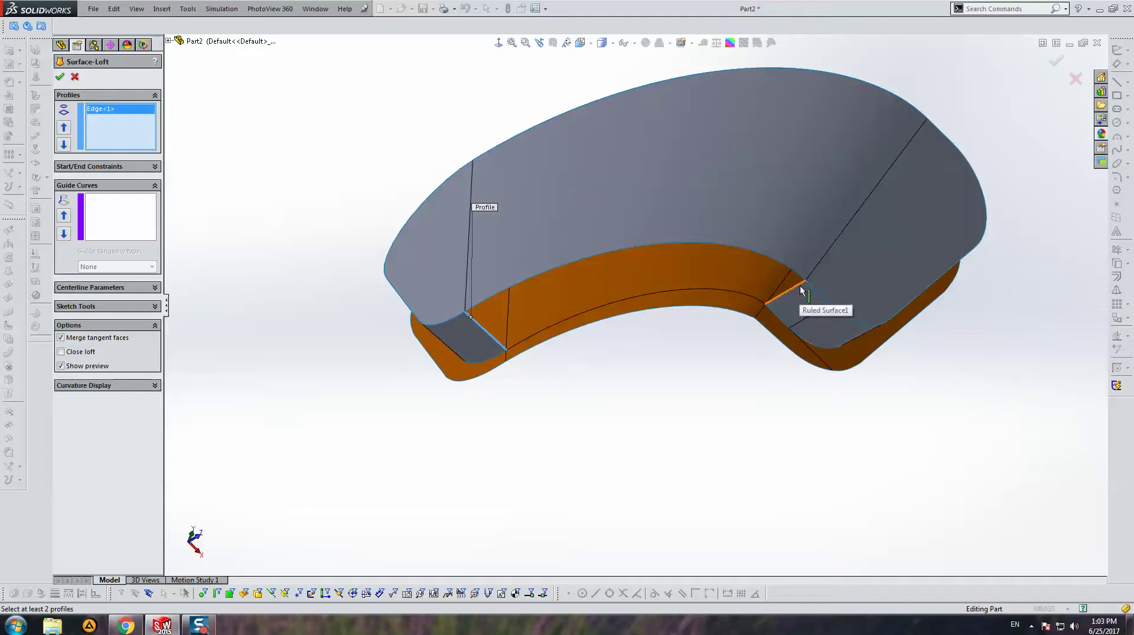
pyautogui.click(801, 290)
pyautogui.click(112, 217)
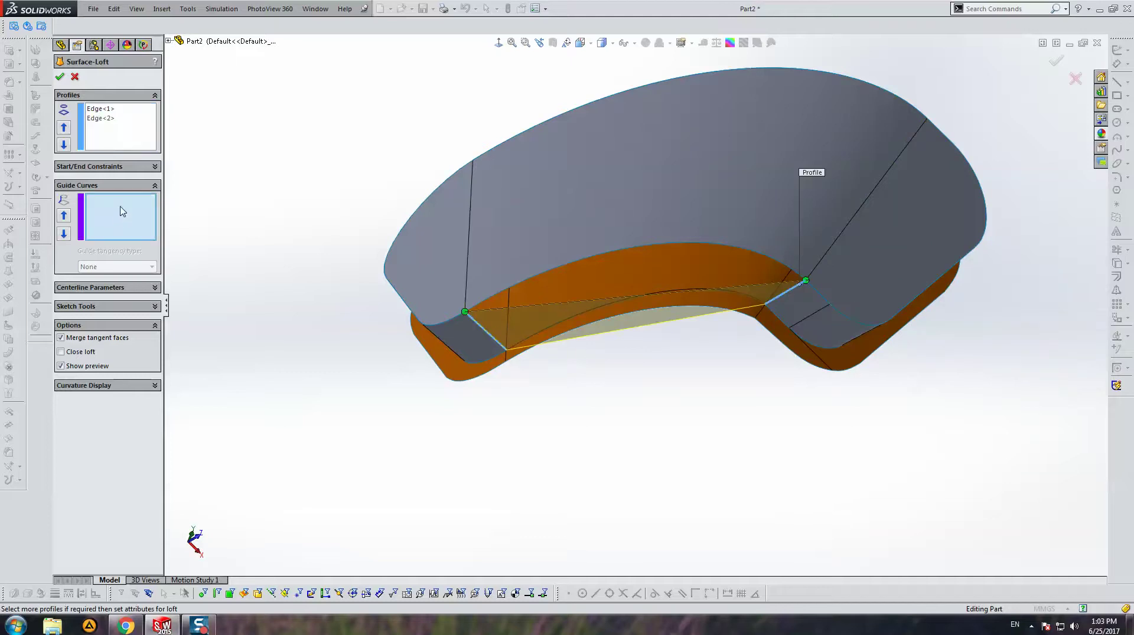
pyautogui.rightClick(120, 207)
pyautogui.click(530, 282)
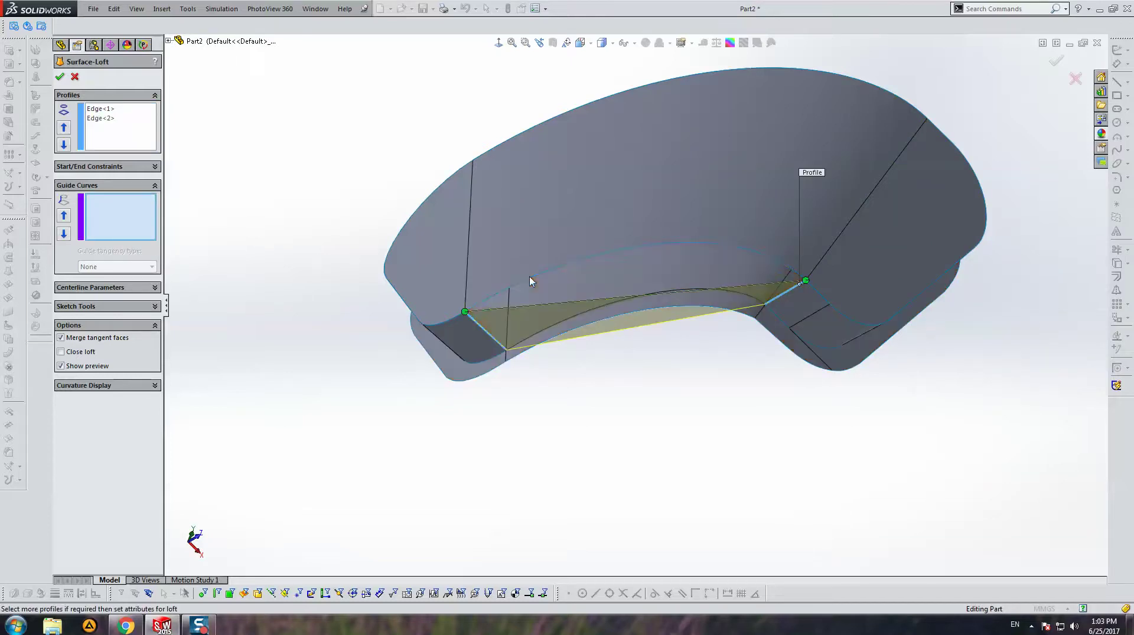
# Guide the loft by the upper arc edge and a lower-edge group, then accept.
pyautogui.click(529, 283)
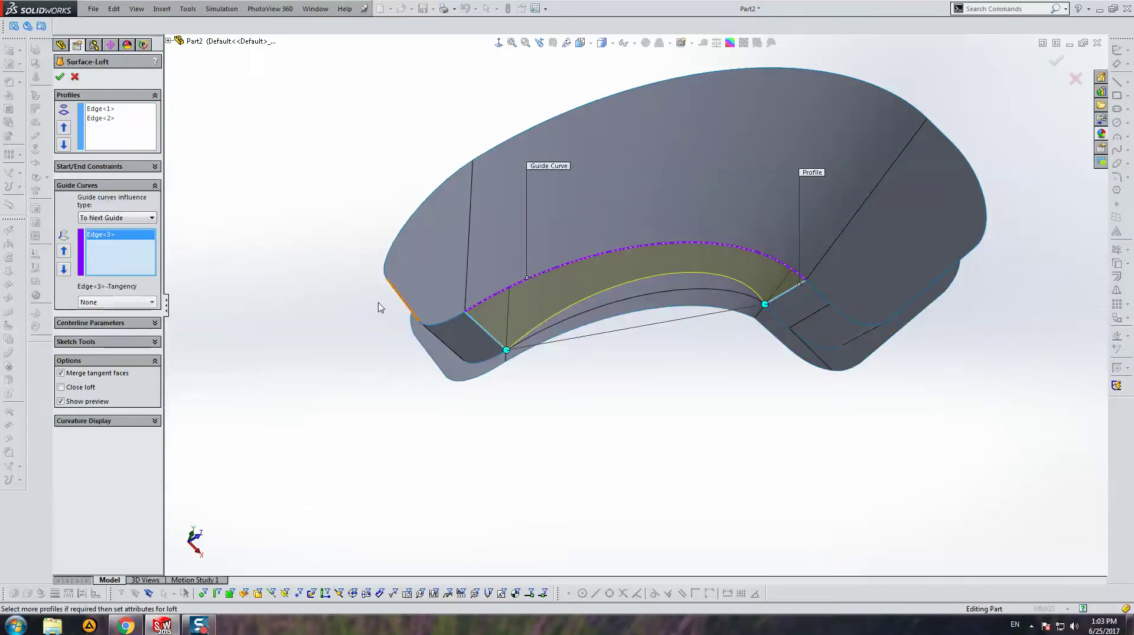
pyautogui.rightClick(348, 180)
pyautogui.click(378, 208)
pyautogui.scroll(-1, 529, 344)
pyautogui.scroll(-3, 503, 361)
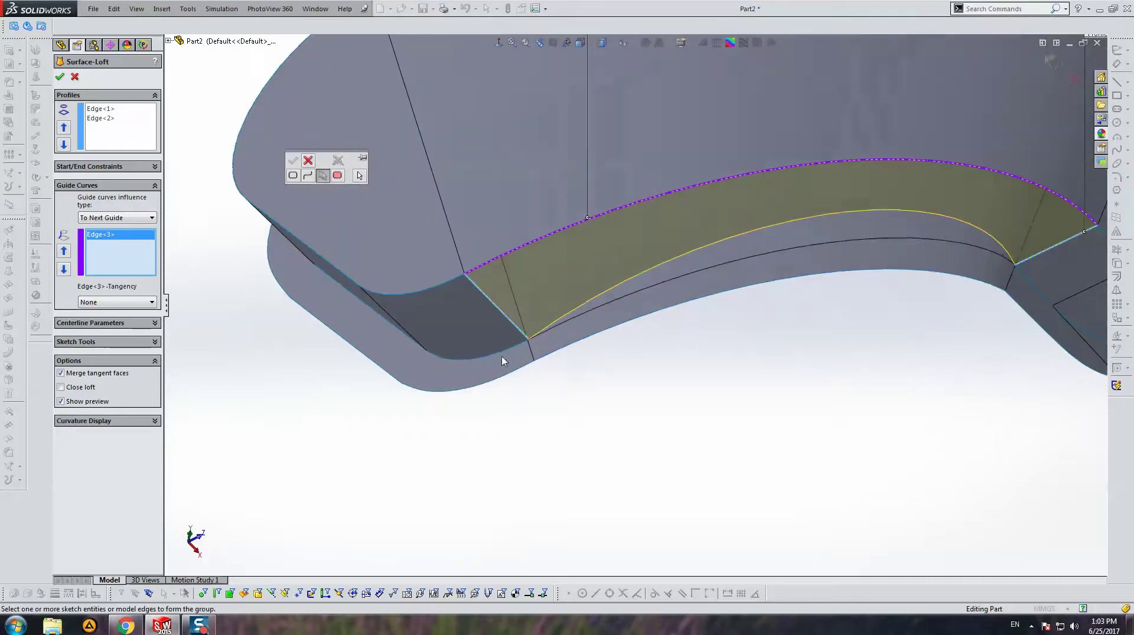
pyautogui.click(540, 334)
pyautogui.scroll(2, 1038, 297)
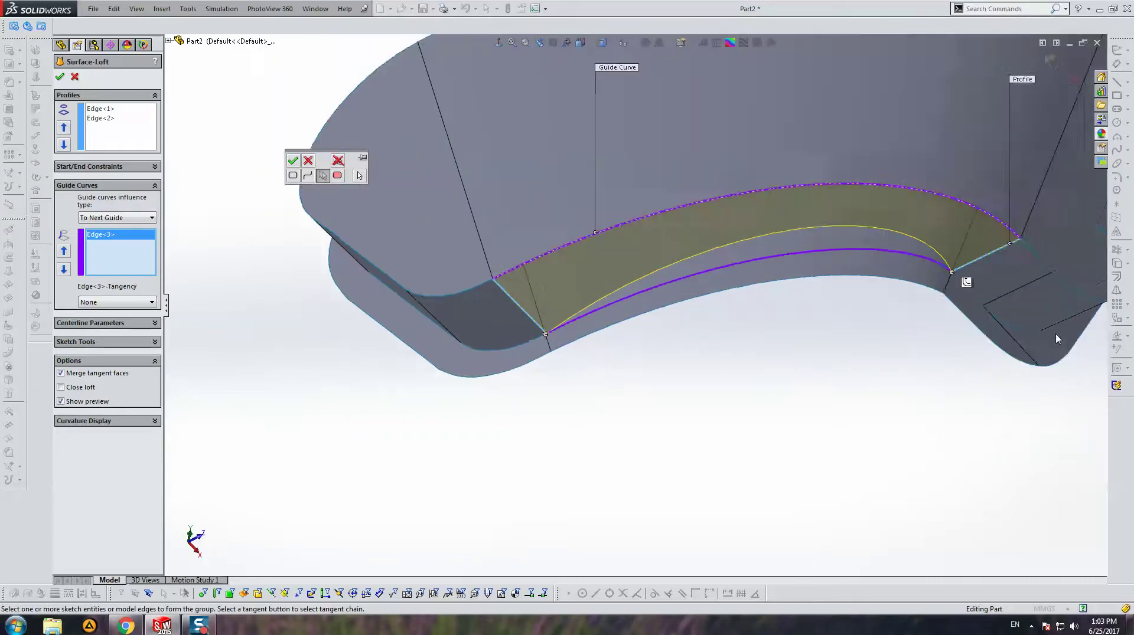
pyautogui.moveTo(964, 281)
pyautogui.mouseDown(button='middle')
pyautogui.moveTo(898, 289)
pyautogui.moveTo(882, 340)
pyautogui.mouseUp(button='middle')
pyautogui.click(883, 340)
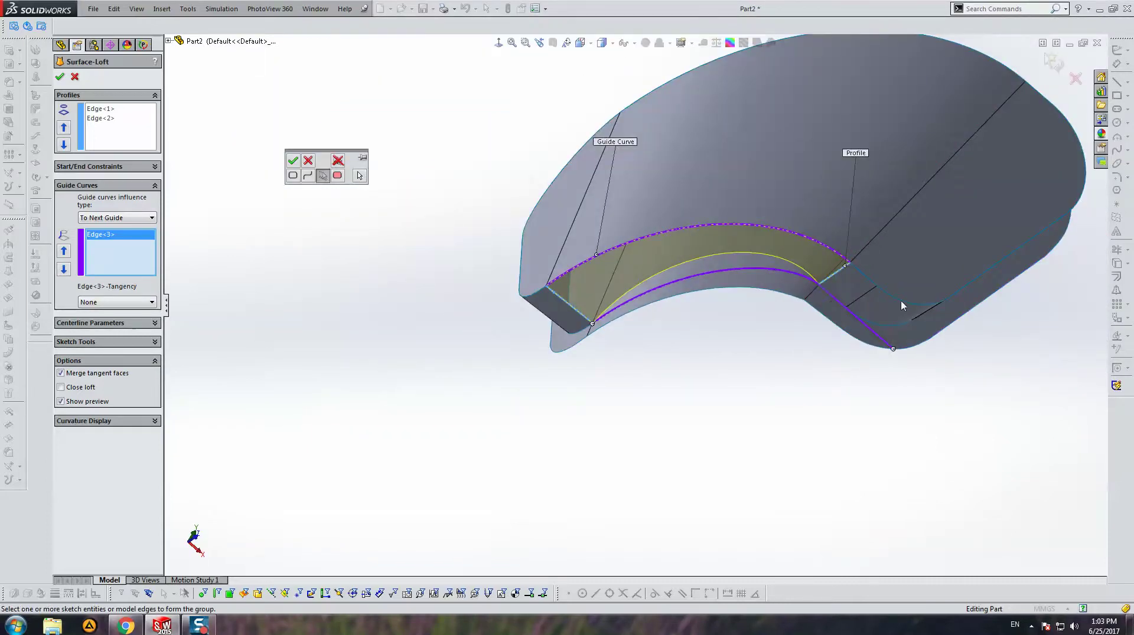
pyautogui.rightClick(912, 295)
pyautogui.rightClick(910, 277)
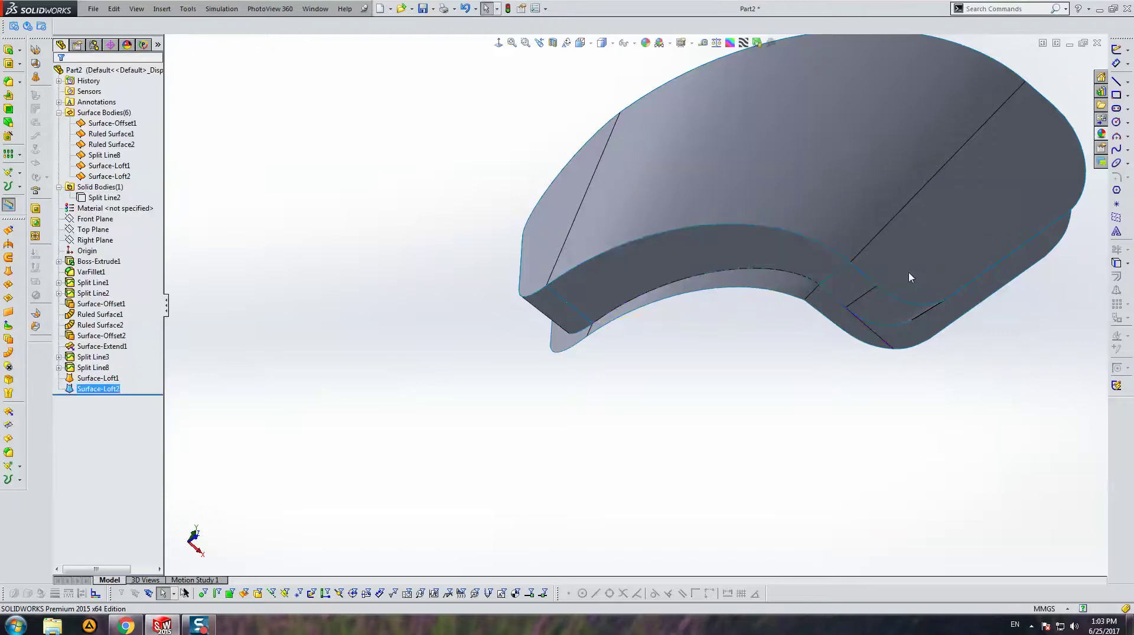
# Start a Mutual surface trim and box-select all surfaces.
pyautogui.moveTo(907, 278); pyautogui.dragTo(59, 487, button='middle')
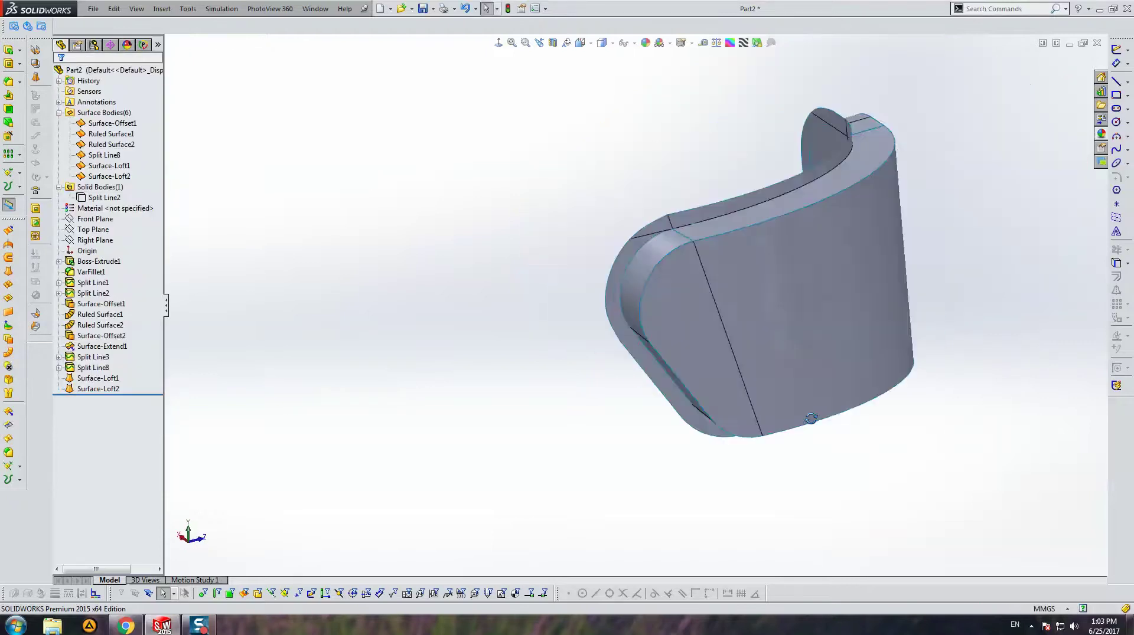
pyautogui.click(9, 439)
pyautogui.click(96, 118)
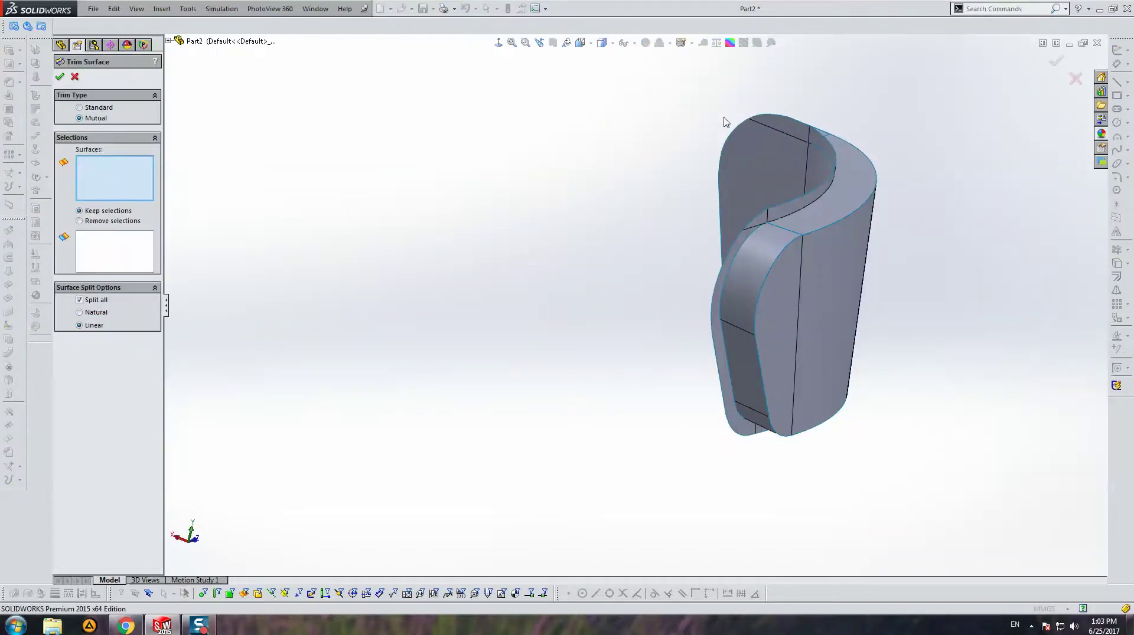
pyautogui.moveTo(920, 89); pyautogui.dragTo(613, 372)
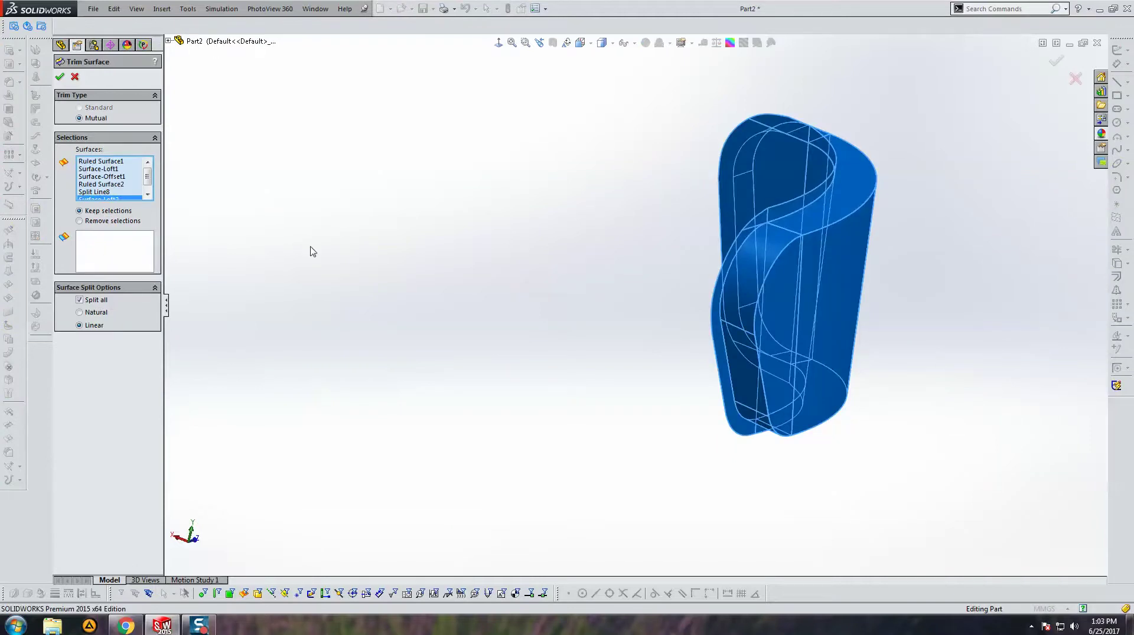
# Keep the front face, top rim, side bands and bottom loft, excluding the inner face.
pyautogui.moveTo(762, 354); pyautogui.dragTo(752, 286, button='middle')
pyautogui.click(752, 286)
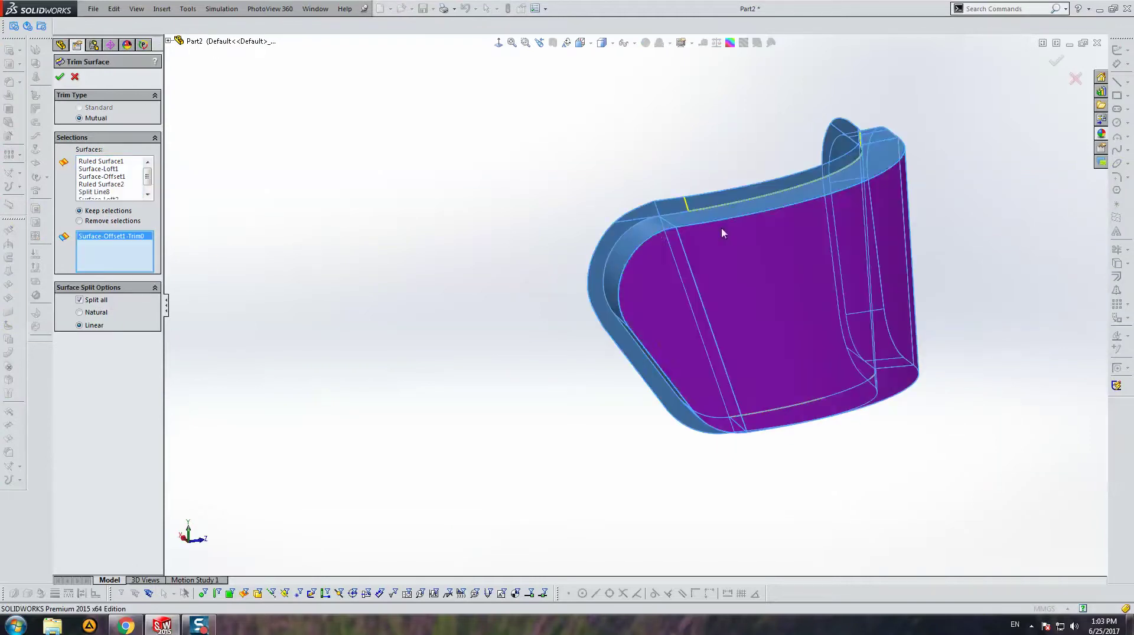
pyautogui.click(708, 220)
pyautogui.click(657, 233)
pyautogui.moveTo(657, 234)
pyautogui.mouseDown(button='middle')
pyautogui.moveTo(821, 349)
pyautogui.moveTo(697, 301)
pyautogui.moveTo(592, 144)
pyautogui.mouseUp(button='middle')
pyautogui.click(821, 348)
pyautogui.click(688, 298)
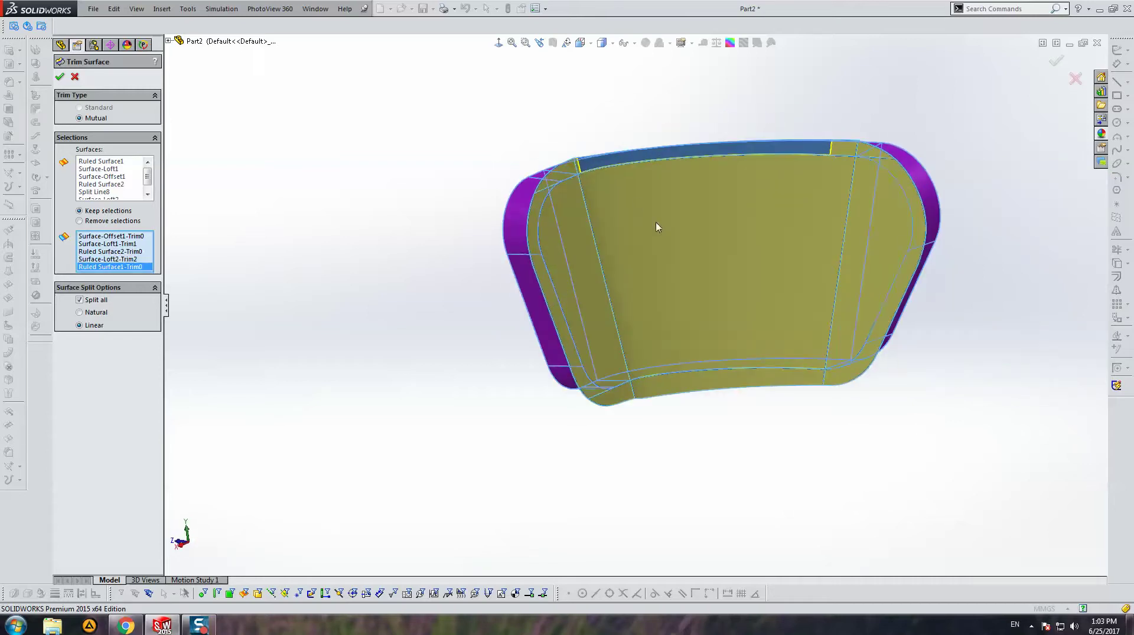
pyautogui.click(657, 226)
pyautogui.click(657, 225)
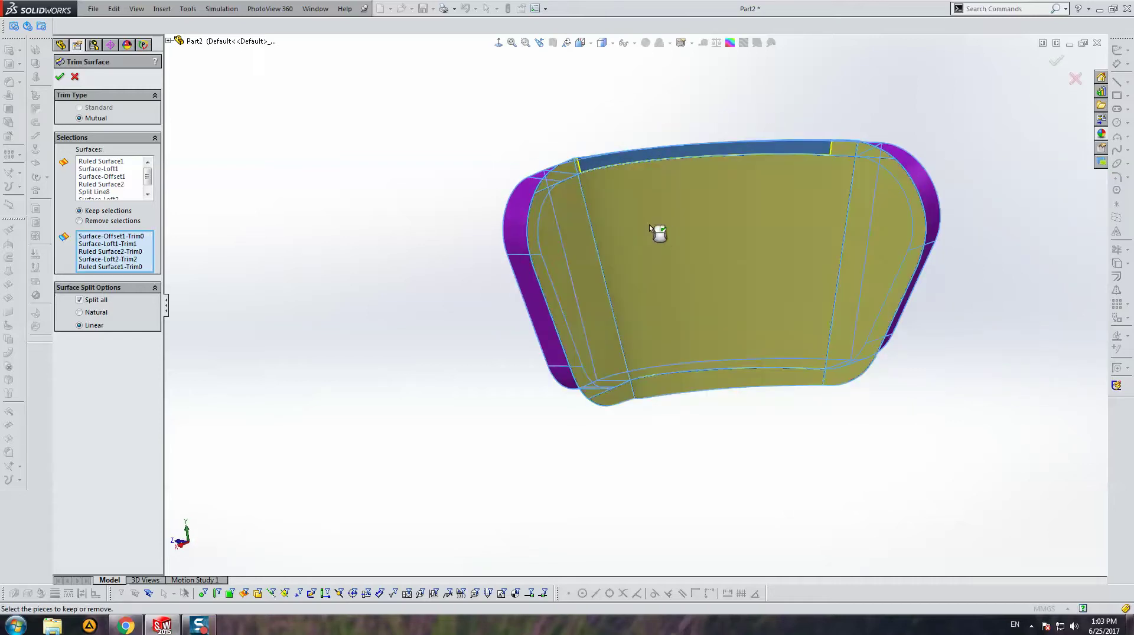
pyautogui.press('Return')
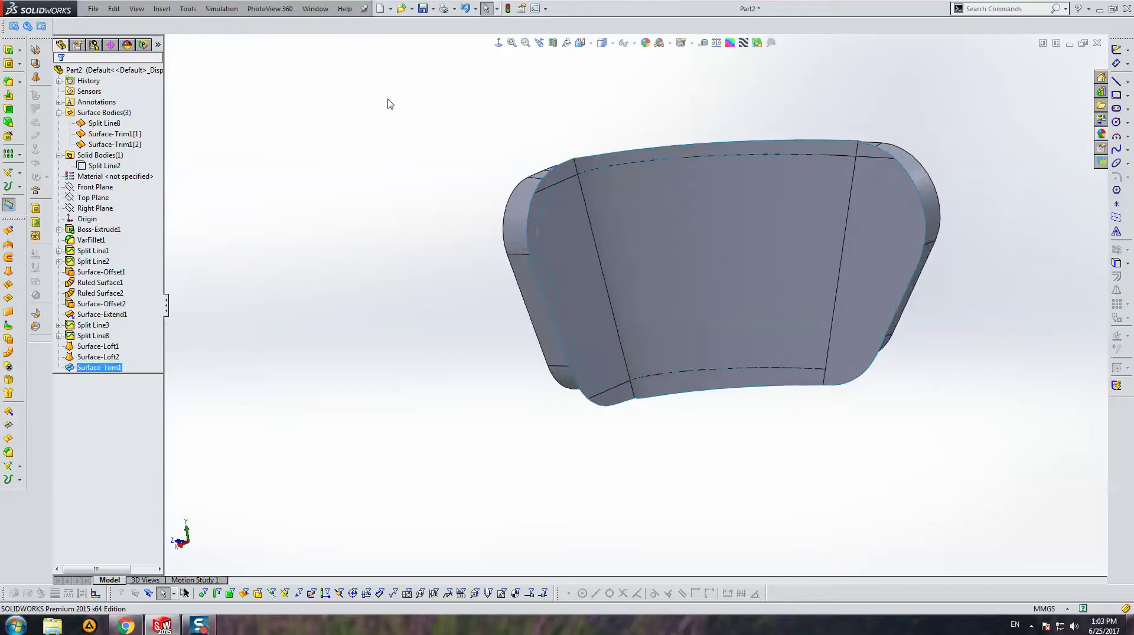
# Inspect the trimmed shell from several angles and save Part2 with Ctrl+S.
pyautogui.moveTo(774, 274)
pyautogui.mouseDown(button='middle')
pyautogui.moveTo(652, 291)
pyautogui.moveTo(707, 288)
pyautogui.moveTo(688, 238)
pyautogui.moveTo(577, 458)
pyautogui.moveTo(670, 329)
pyautogui.moveTo(577, 263)
pyautogui.moveTo(625, 255)
pyautogui.moveTo(717, 162)
pyautogui.mouseUp(button='middle')
pyautogui.scroll(-3, 688, 238)
pyautogui.scroll(-2, 681, 261)
pyautogui.scroll(5, 700, 250)
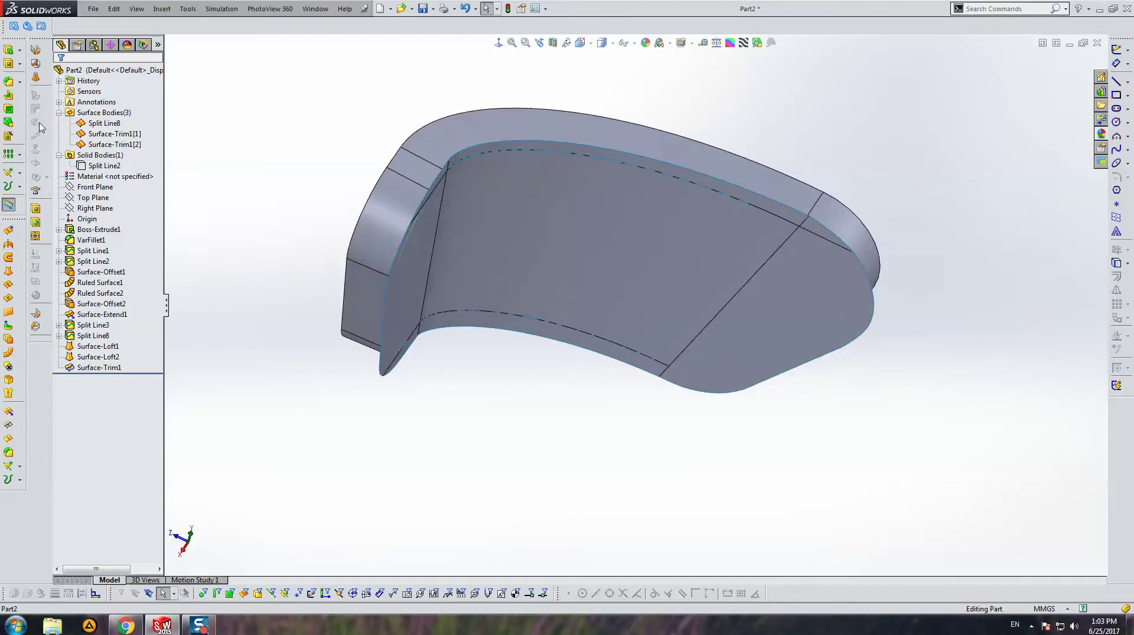
pyautogui.moveTo(524, 273); pyautogui.dragTo(496, 249, button='middle')
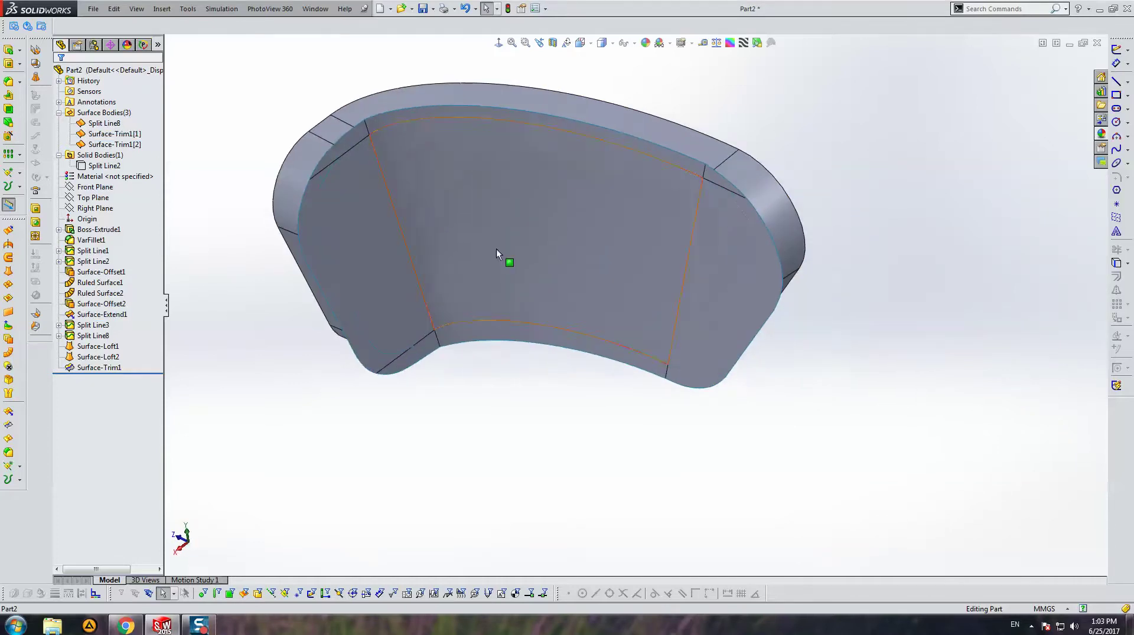
pyautogui.hotkey('ctrl', 's')
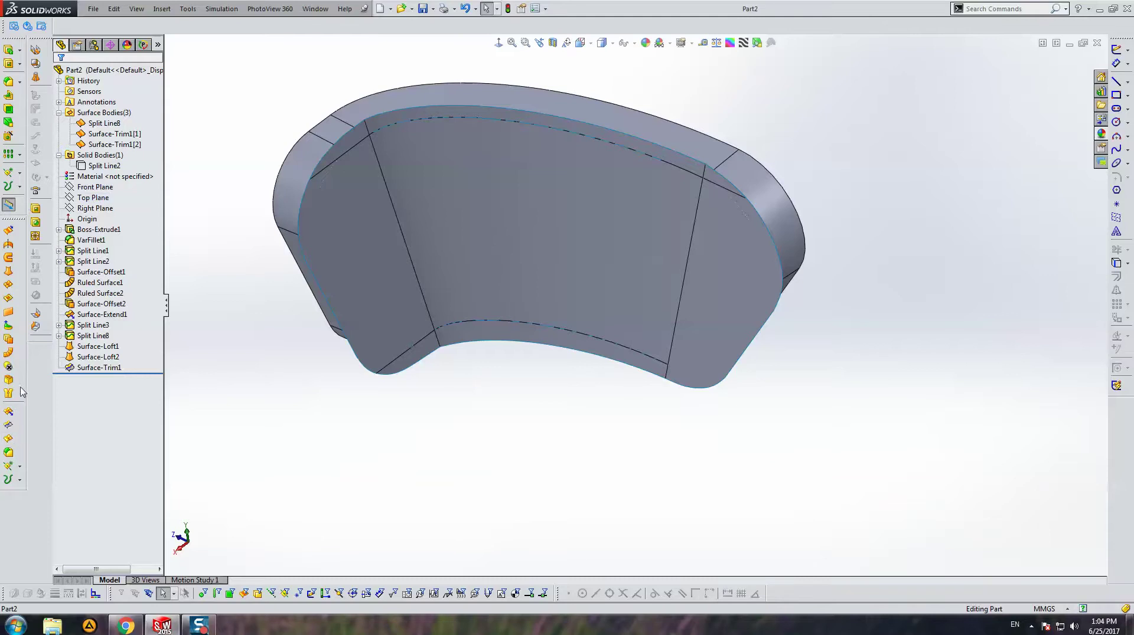
# Begin another trim with Surface-Trim1 as tool, then leave the command.
pyautogui.click(9, 424)
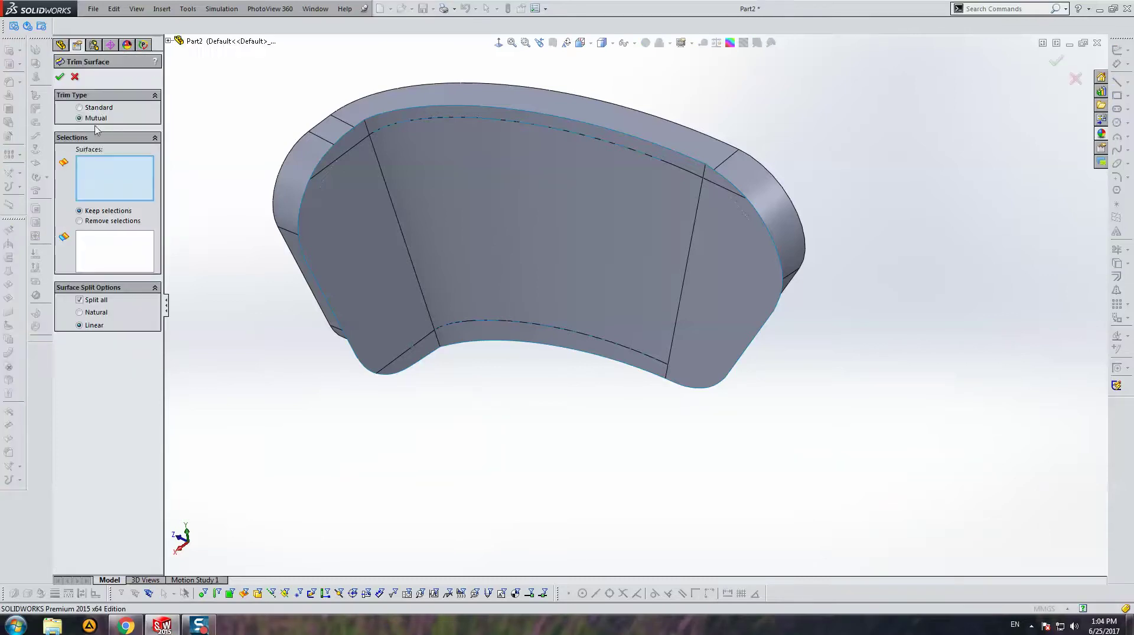
pyautogui.click(356, 120)
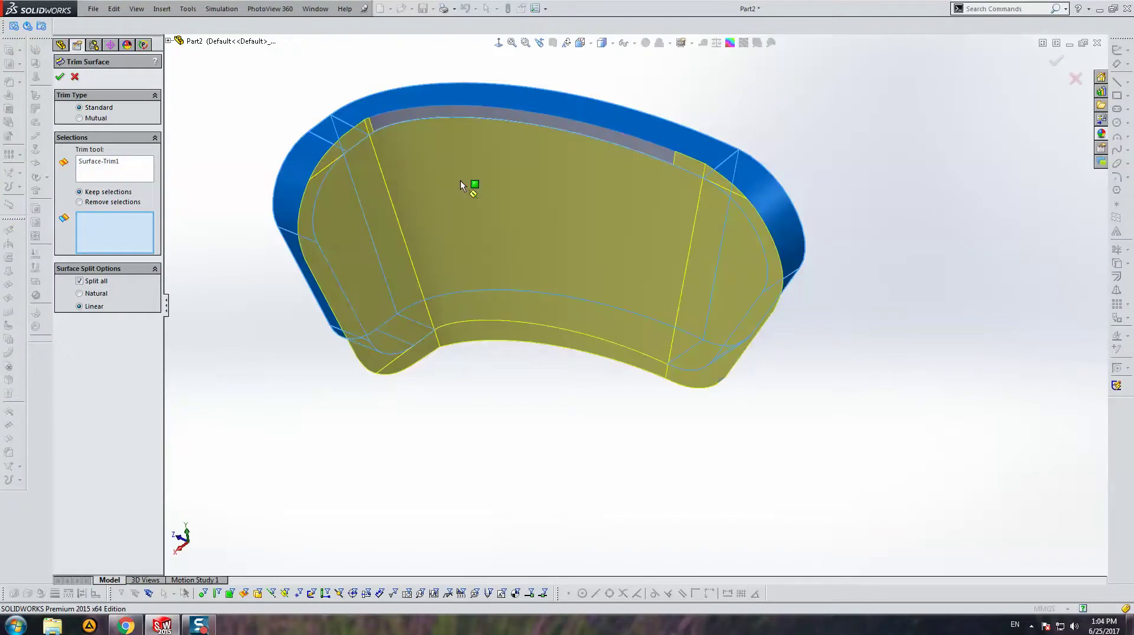
pyautogui.press('Return')
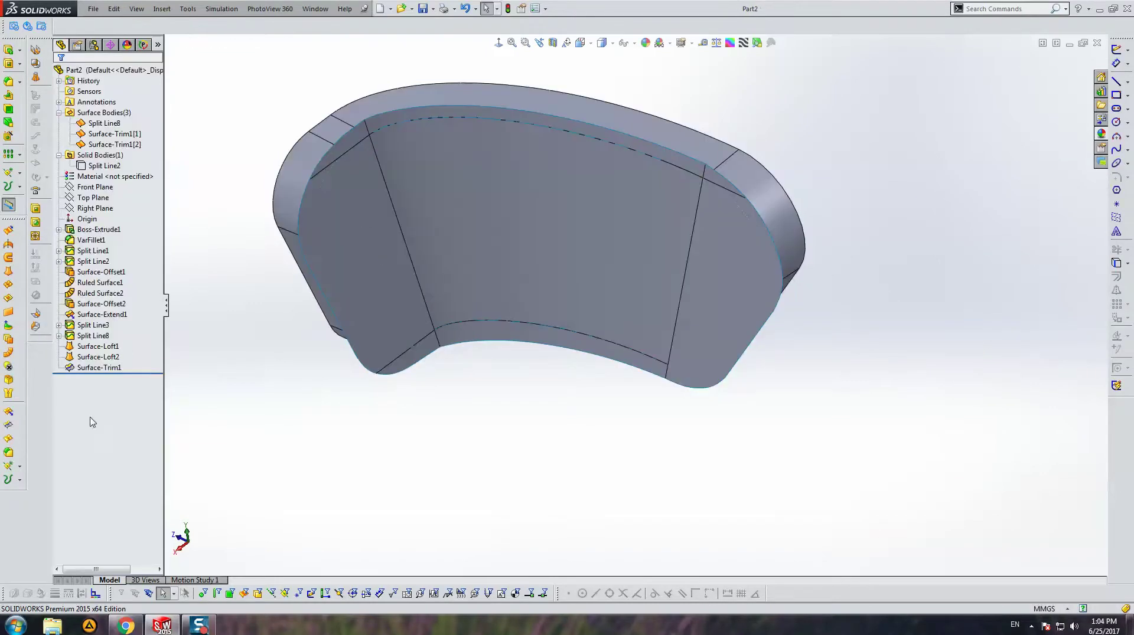
# Hide the inner Split Line8 surface body and inspect the open shell.
pyautogui.click(453, 210)
pyautogui.rightClick(453, 208)
pyautogui.click(506, 208)
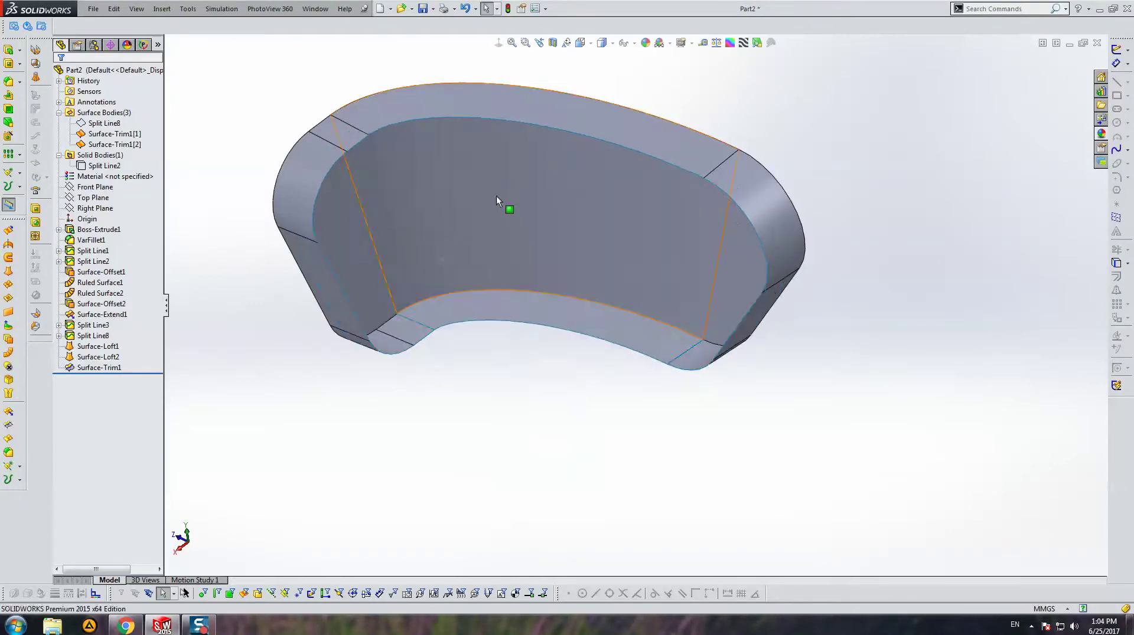
pyautogui.moveTo(506, 208); pyautogui.dragTo(413, 178, button='middle')
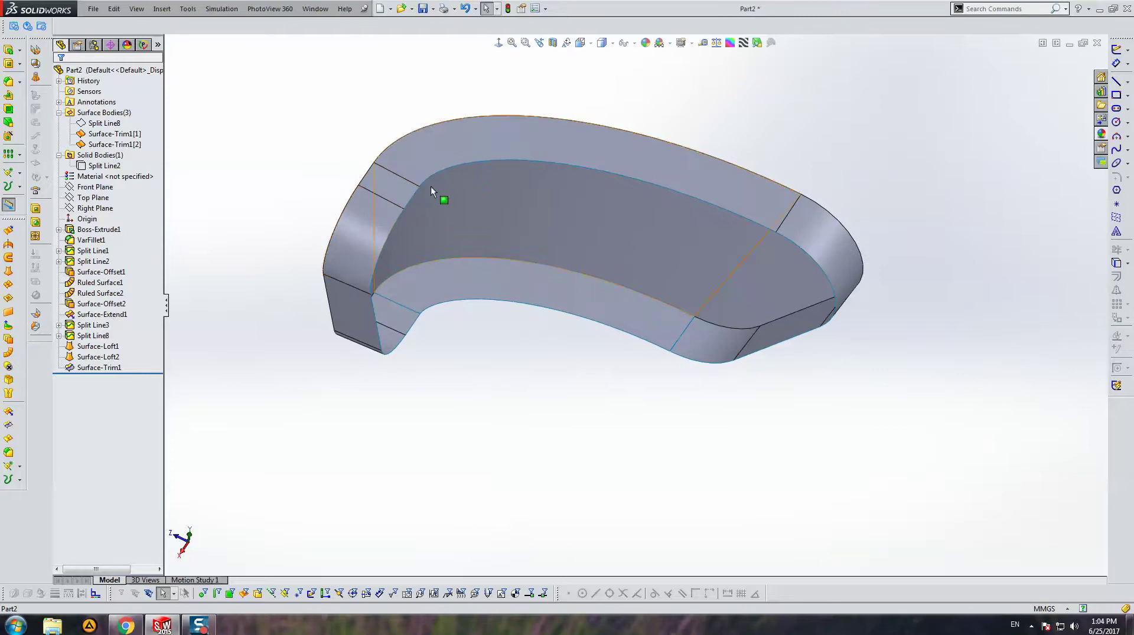
pyautogui.scroll(-2, 430, 186)
pyautogui.click(99, 283)
pyautogui.press('Escape')
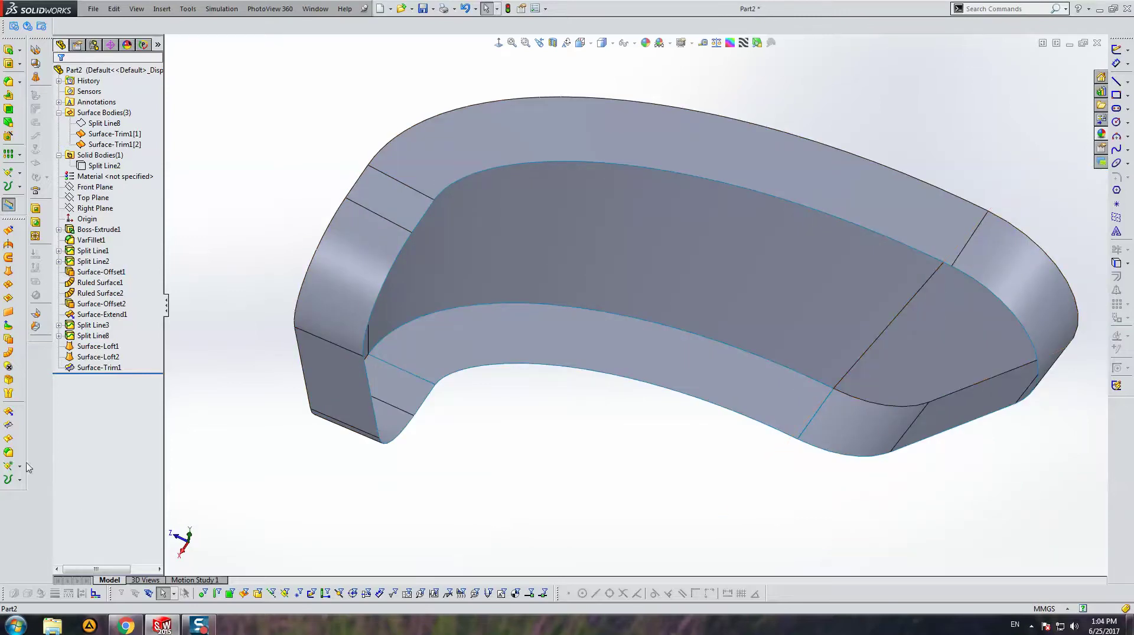
# Start Extend Surface and select the inner top, corner, vertical and bottom curved shell edges.
pyautogui.click(8, 412)
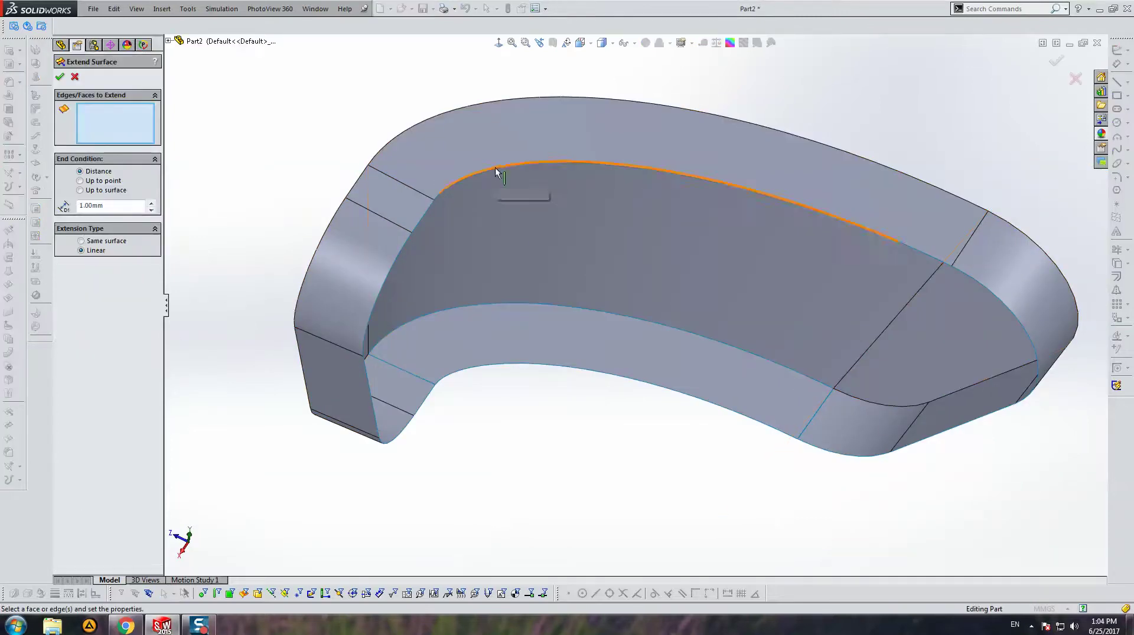
pyautogui.click(495, 170)
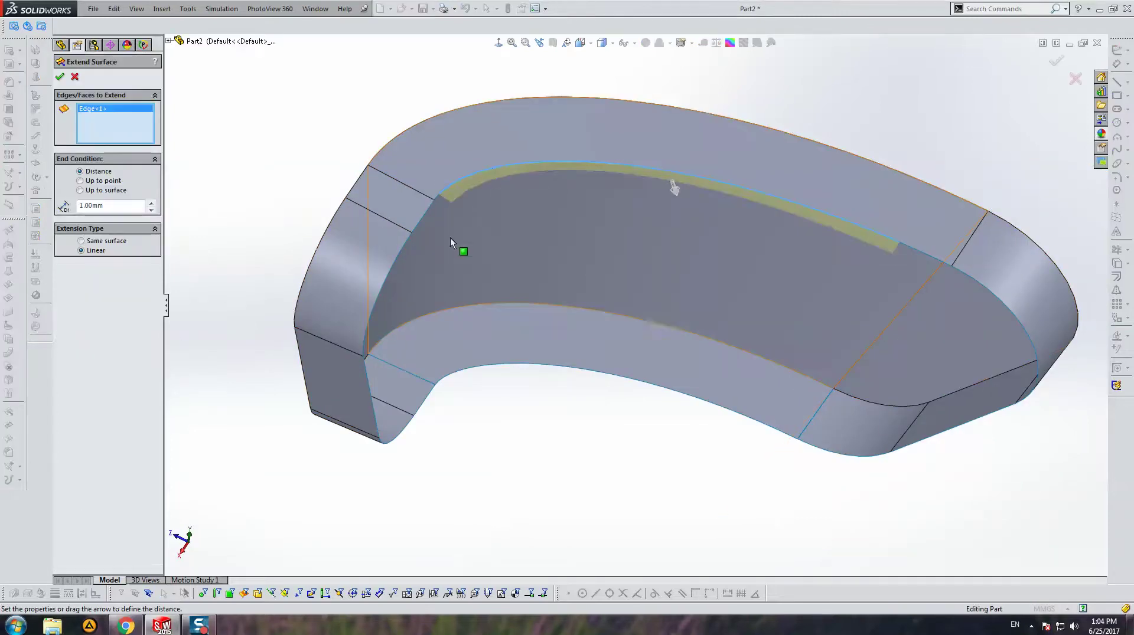
pyautogui.click(432, 205)
pyautogui.scroll(-3, 443, 203)
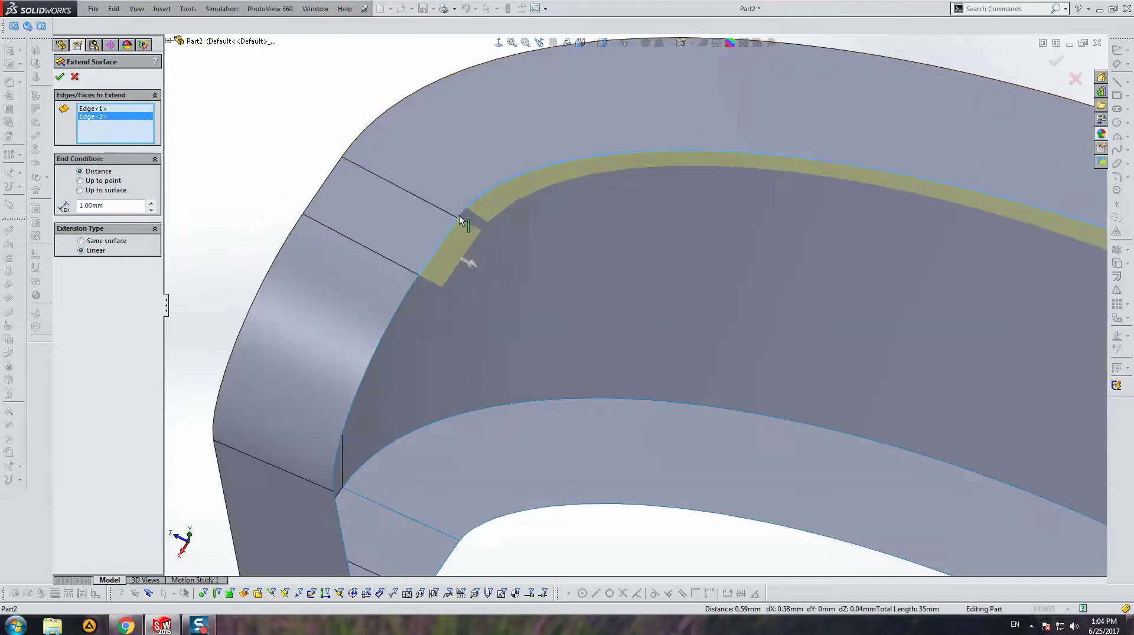
pyautogui.click(394, 330)
pyautogui.click(408, 289)
pyautogui.scroll(3, 526, 388)
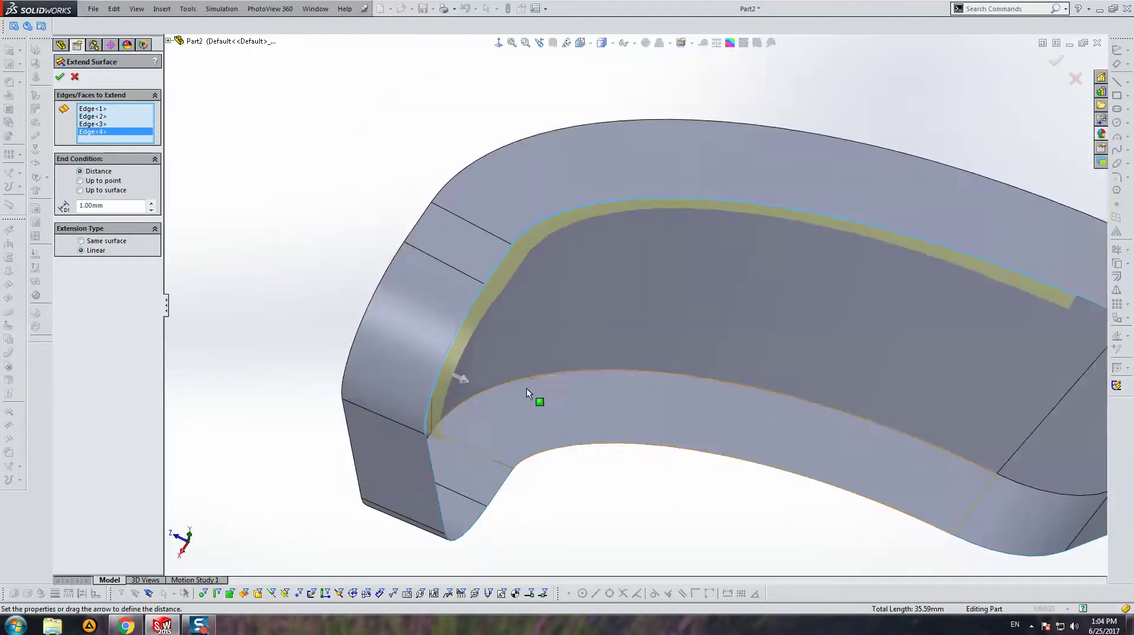
pyautogui.scroll(-1, 384, 365)
pyautogui.click(375, 370)
pyautogui.moveTo(376, 371); pyautogui.dragTo(381, 471, button='middle')
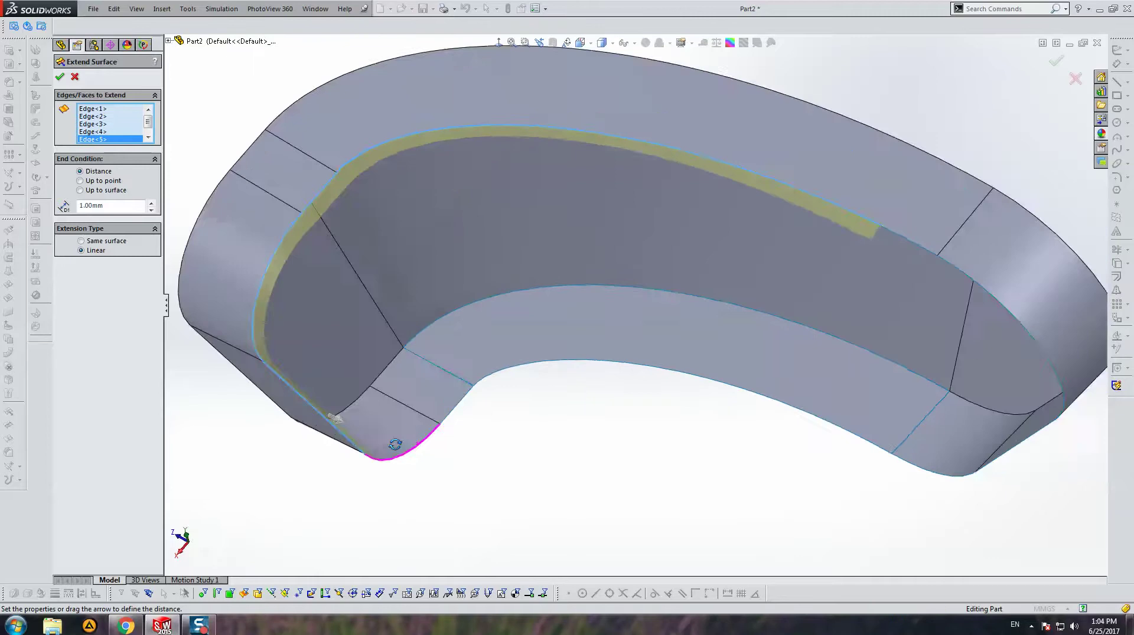
pyautogui.click(373, 467)
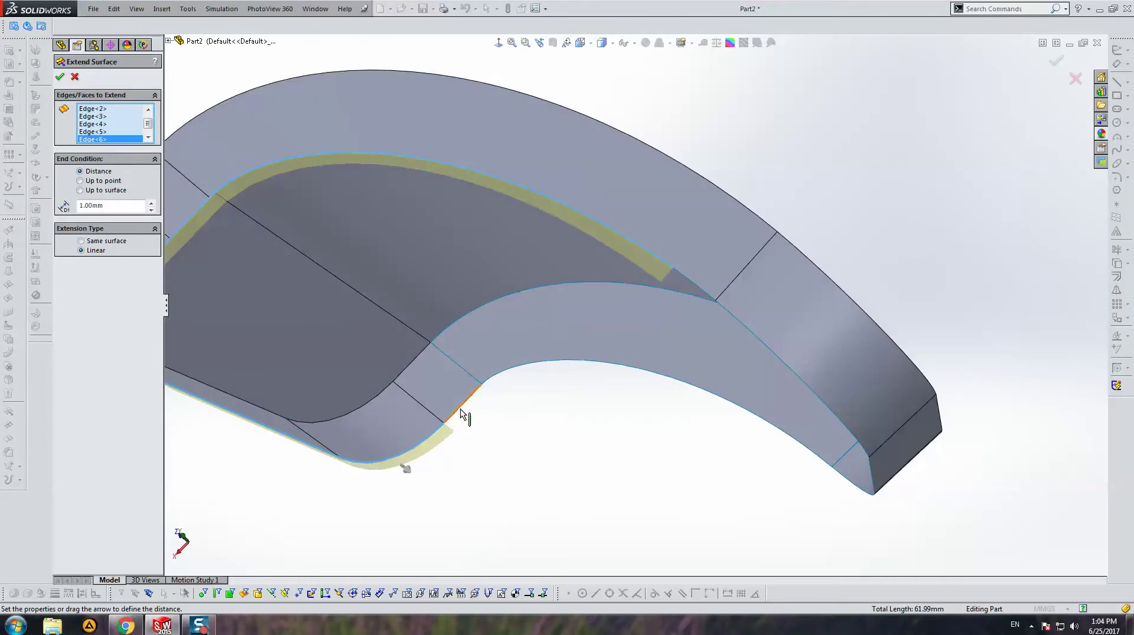
# Dismiss the 'must be on the same body' errors and cancel the extension.
pyautogui.click(461, 411)
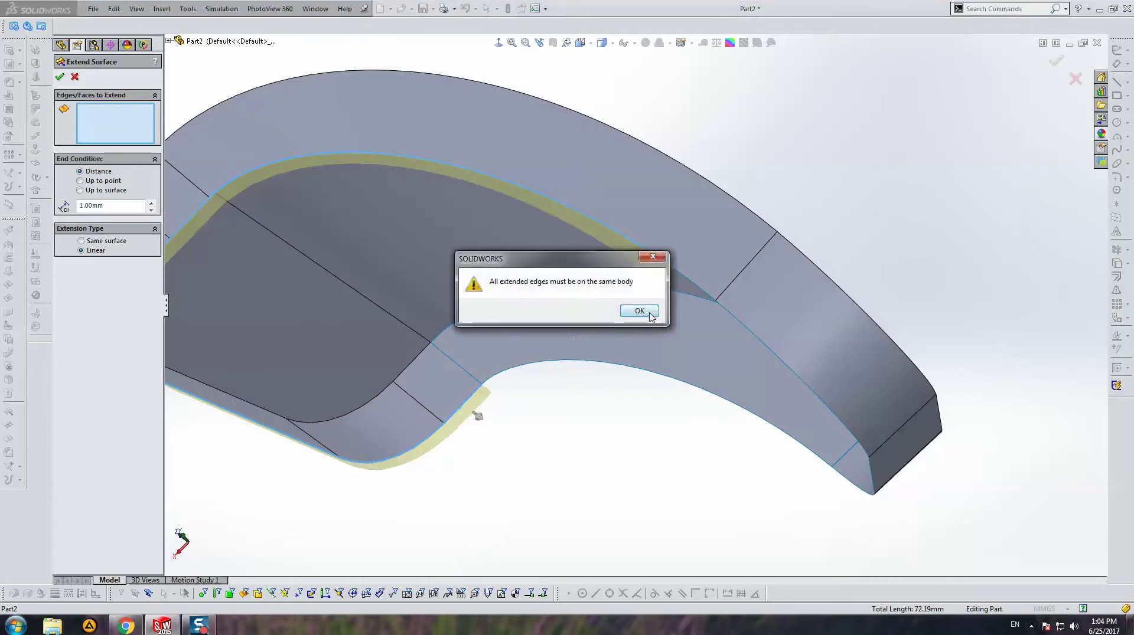
pyautogui.click(649, 314)
pyautogui.click(521, 369)
pyautogui.click(640, 312)
pyautogui.click(500, 375)
pyautogui.click(641, 311)
pyautogui.scroll(-2, 522, 387)
pyautogui.scroll(6, 562, 371)
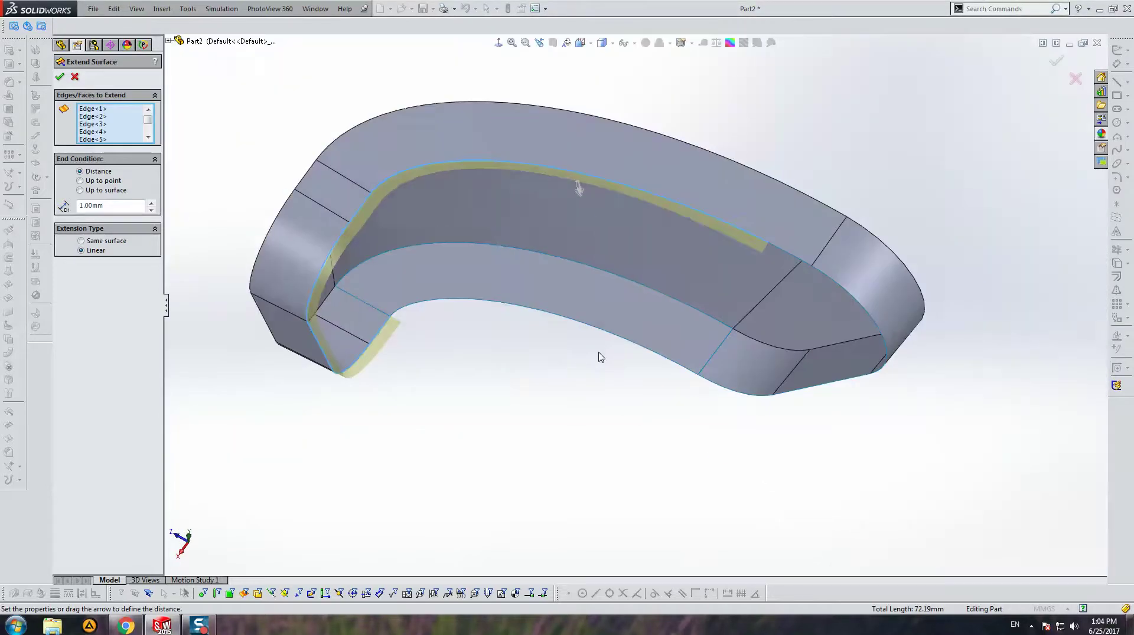
pyautogui.moveTo(600, 357); pyautogui.dragTo(954, 375, button='middle')
pyautogui.scroll(3, 768, 260)
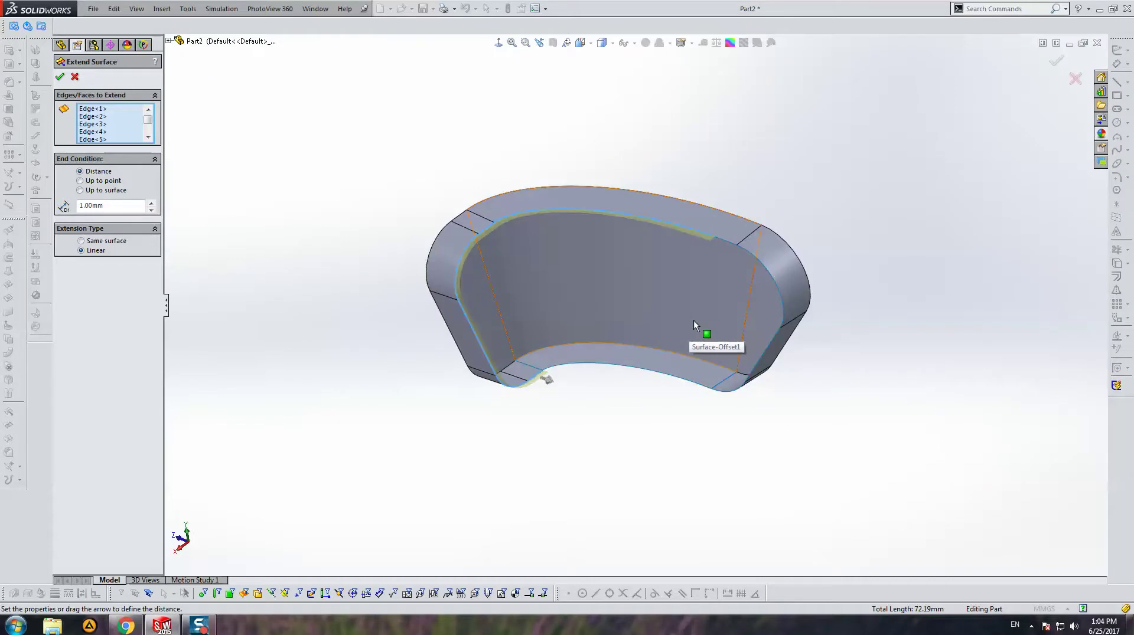
pyautogui.press('Return')
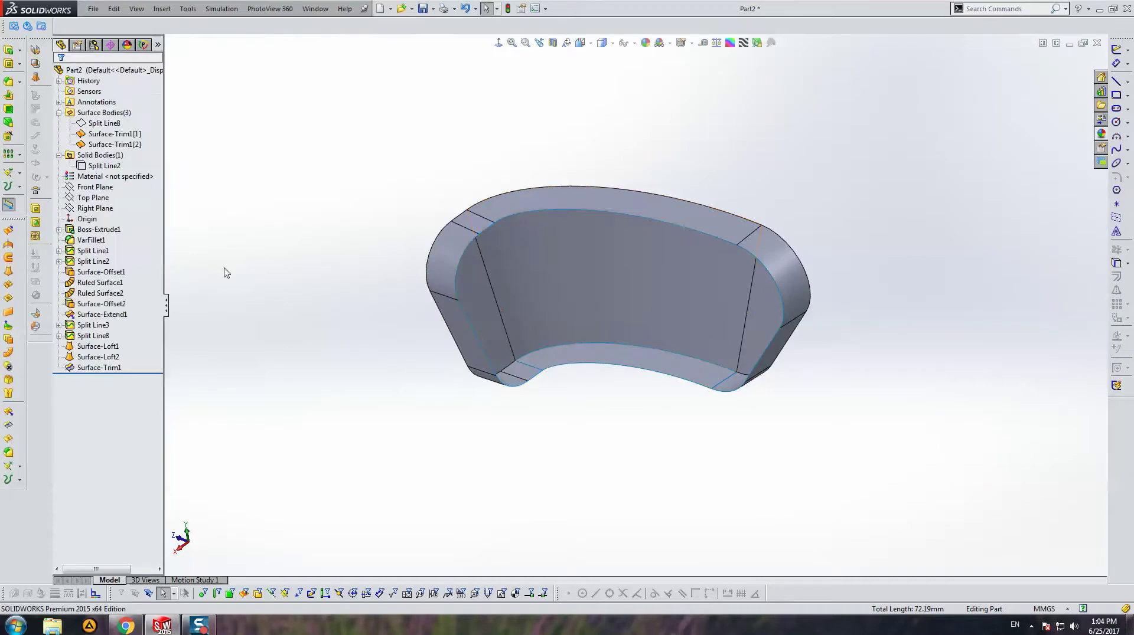
pyautogui.click(8, 298)
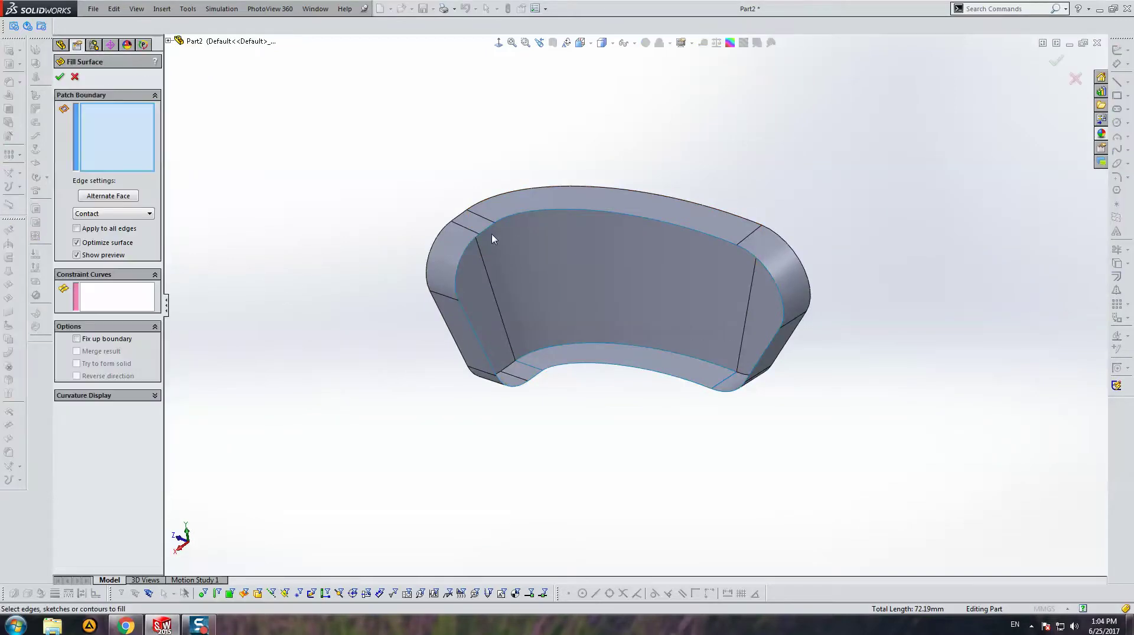
pyautogui.click(489, 224)
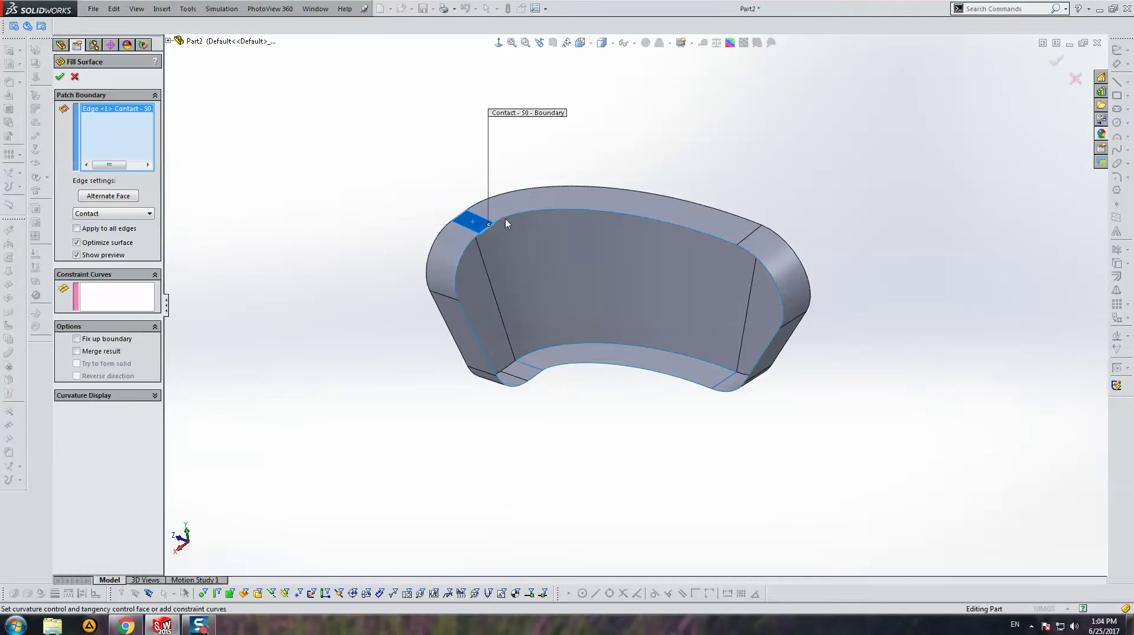
pyautogui.click(537, 215)
pyautogui.scroll(-3, 536, 217)
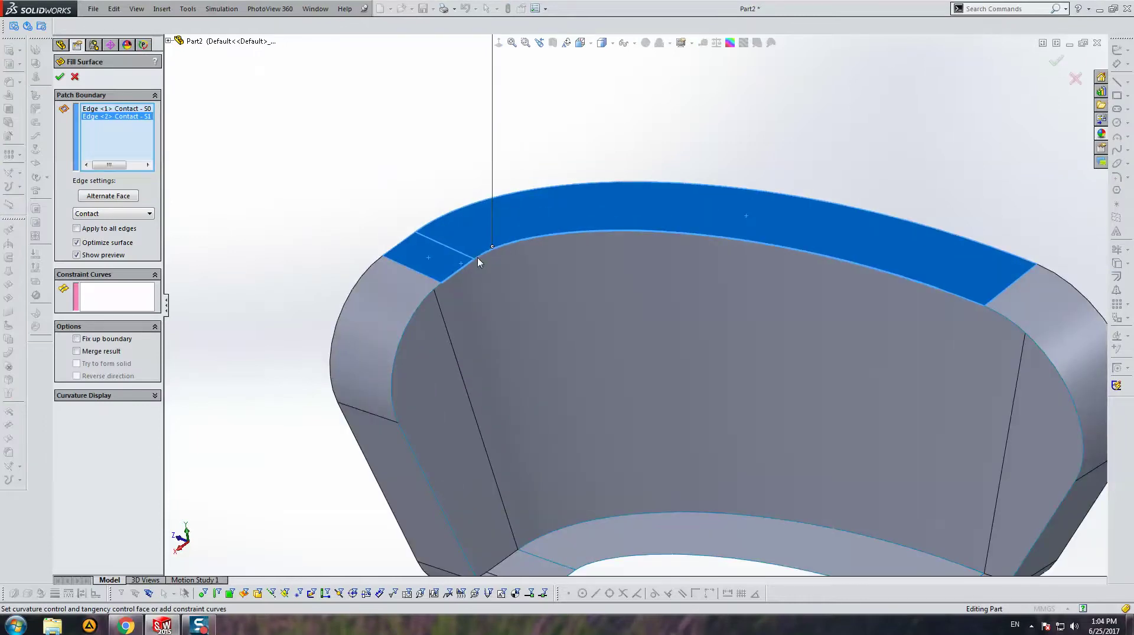
pyautogui.click(478, 259)
pyautogui.scroll(3, 927, 319)
pyautogui.scroll(-5, 927, 319)
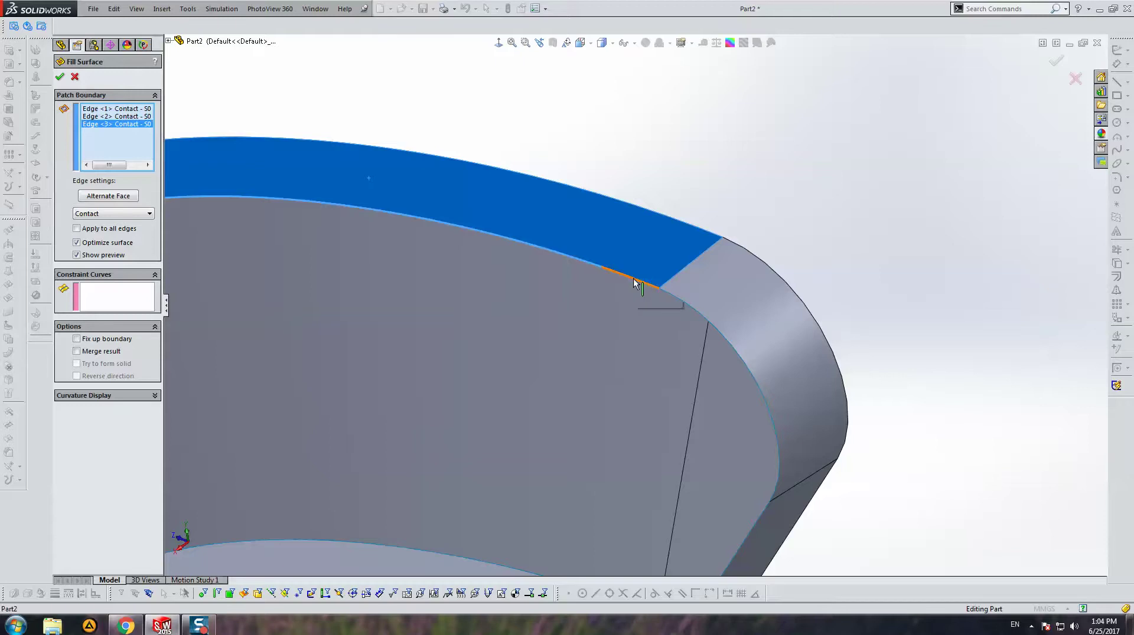
pyautogui.click(637, 283)
pyautogui.click(674, 299)
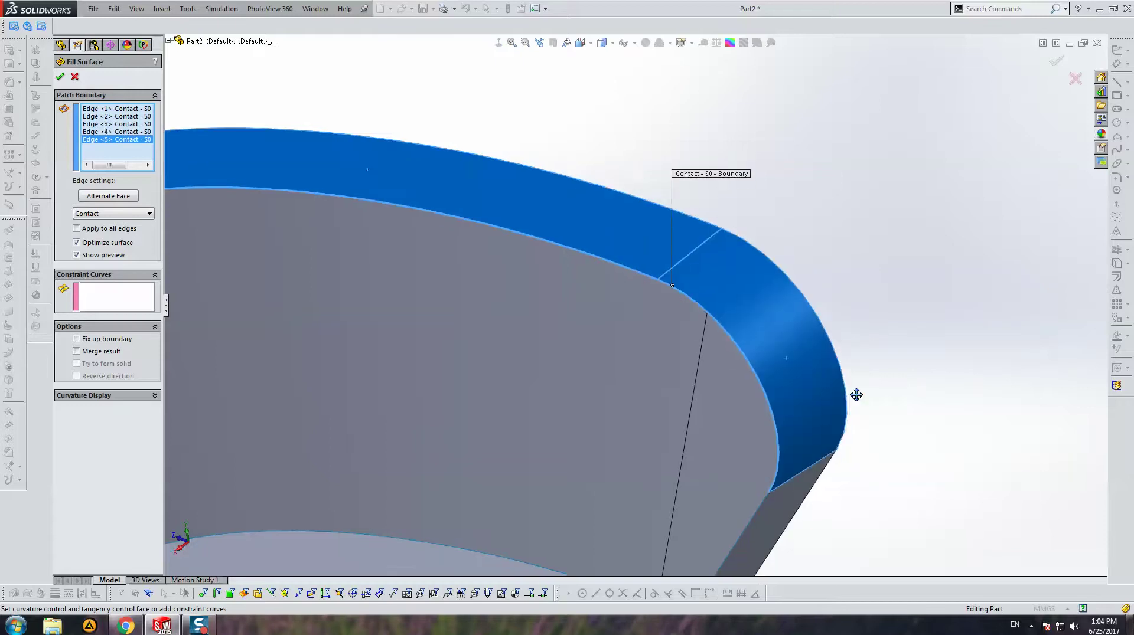
pyautogui.scroll(-2, 856, 393)
pyautogui.click(781, 382)
pyautogui.moveTo(781, 380); pyautogui.dragTo(771, 322, button='middle')
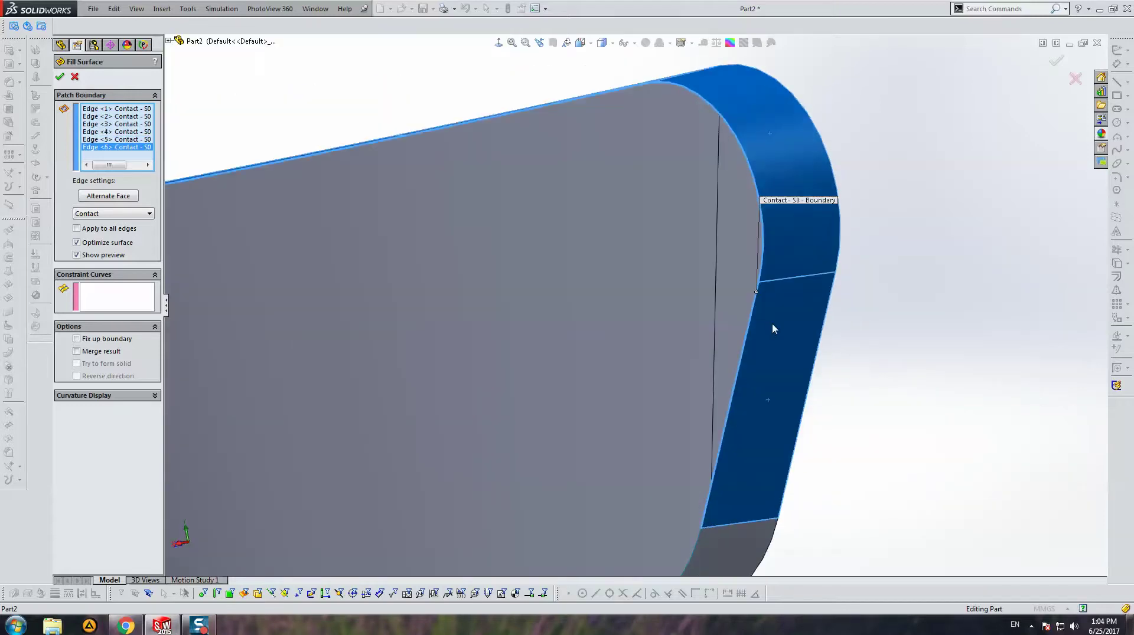
pyautogui.click(699, 545)
pyautogui.scroll(4, 739, 514)
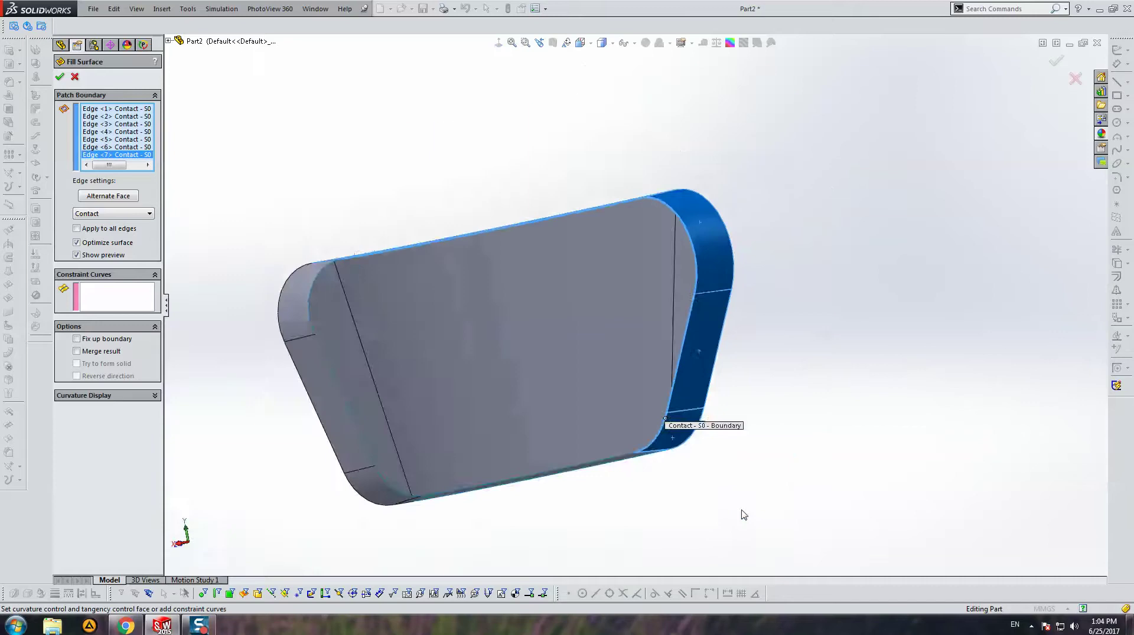
pyautogui.moveTo(739, 514)
pyautogui.mouseDown(button='middle')
pyautogui.moveTo(663, 274)
pyautogui.moveTo(679, 388)
pyautogui.mouseUp(button='middle')
pyautogui.scroll(-4, 679, 387)
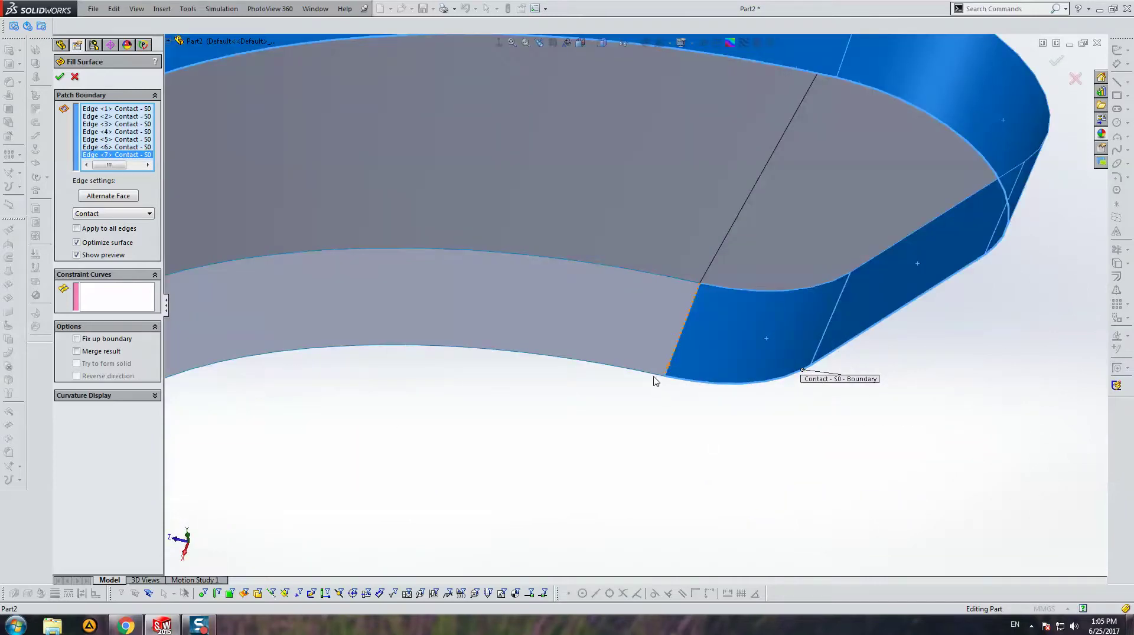
pyautogui.click(654, 381)
pyautogui.scroll(4, 617, 397)
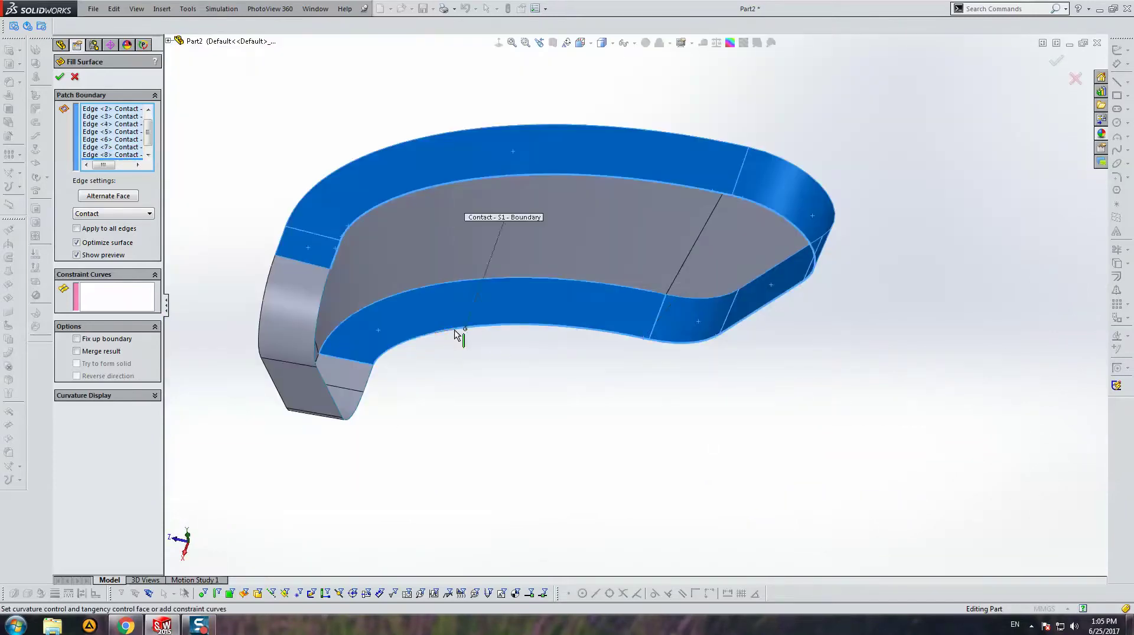
pyautogui.click(430, 341)
pyautogui.moveTo(431, 341); pyautogui.dragTo(392, 356, button='middle')
pyautogui.click(383, 353)
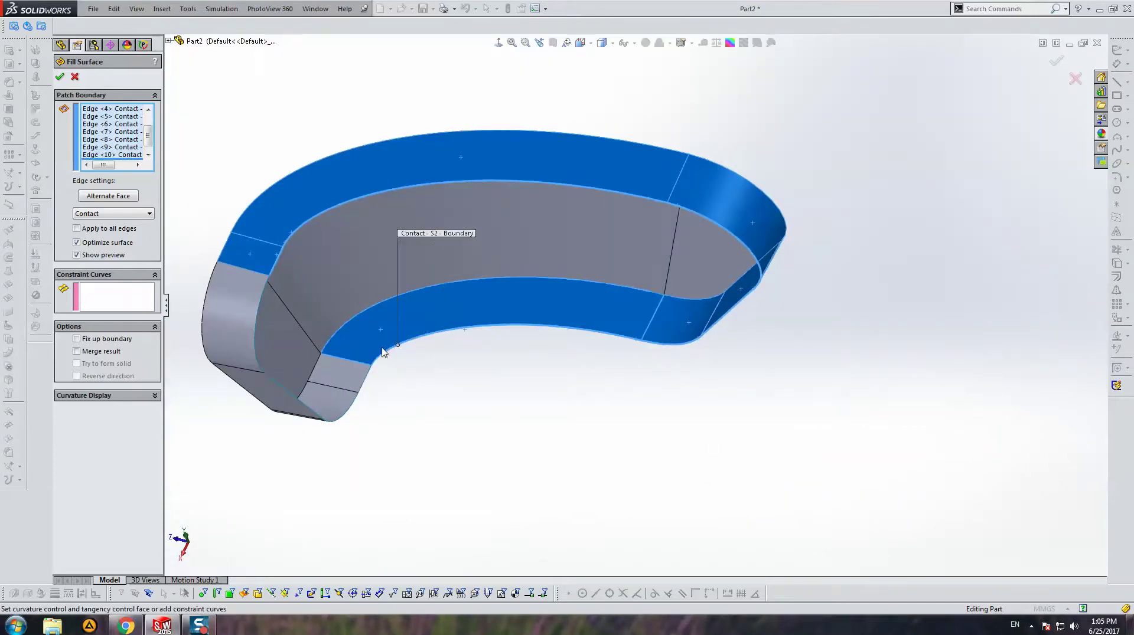
pyautogui.click(380, 354)
pyautogui.click(370, 377)
pyautogui.scroll(-2, 389, 379)
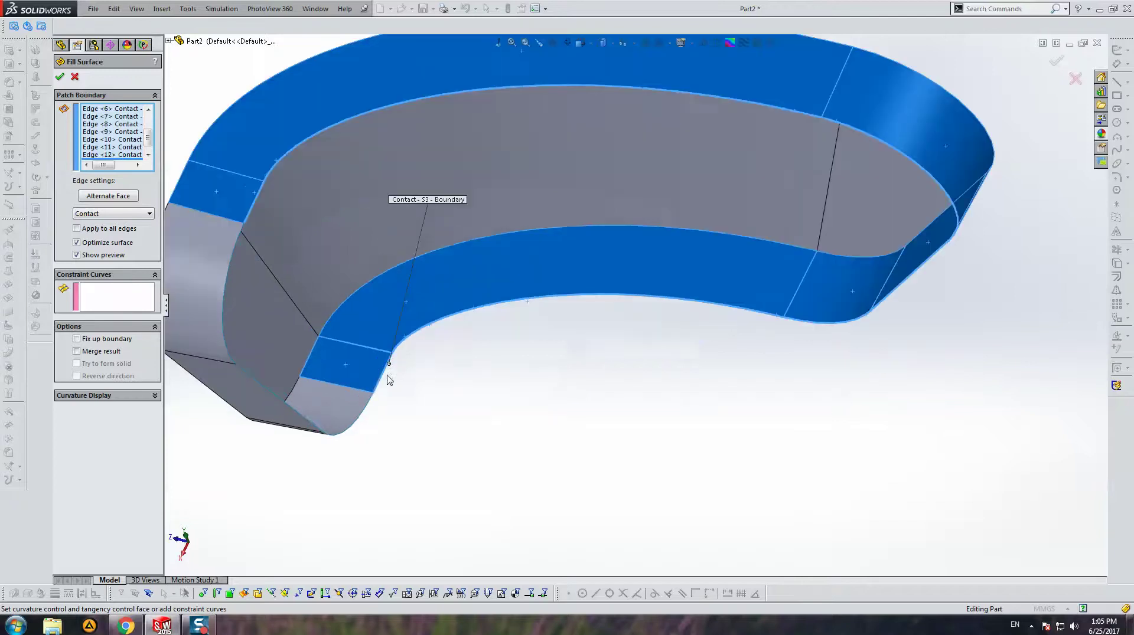
pyautogui.click(370, 407)
pyautogui.scroll(-2, 370, 407)
pyautogui.scroll(-2, 307, 395)
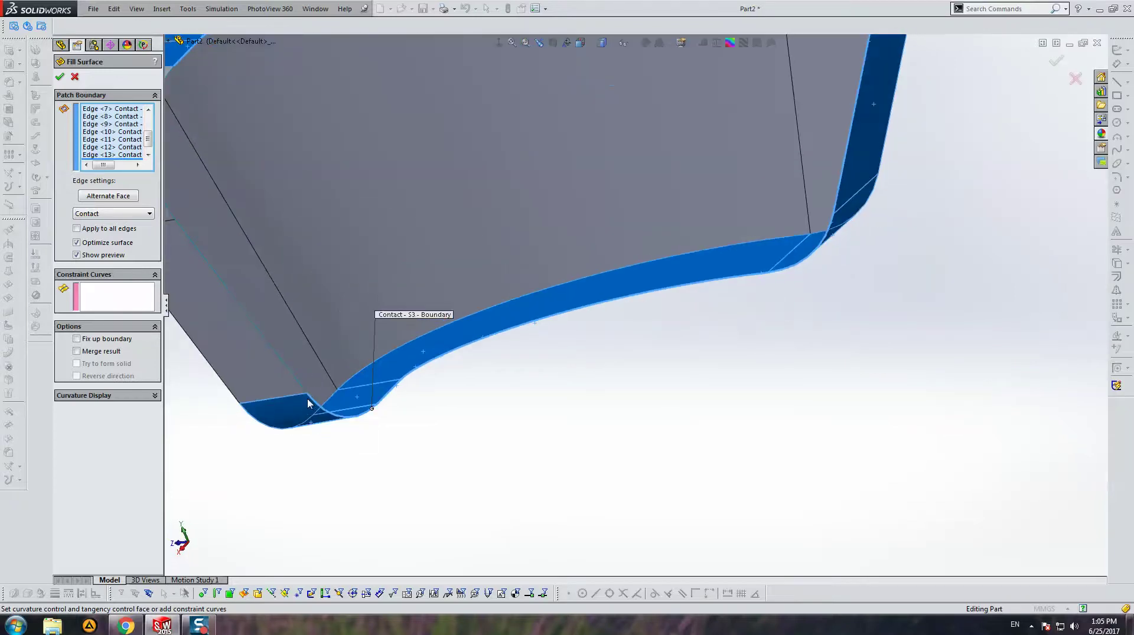
pyautogui.click(301, 395)
pyautogui.scroll(3, 303, 284)
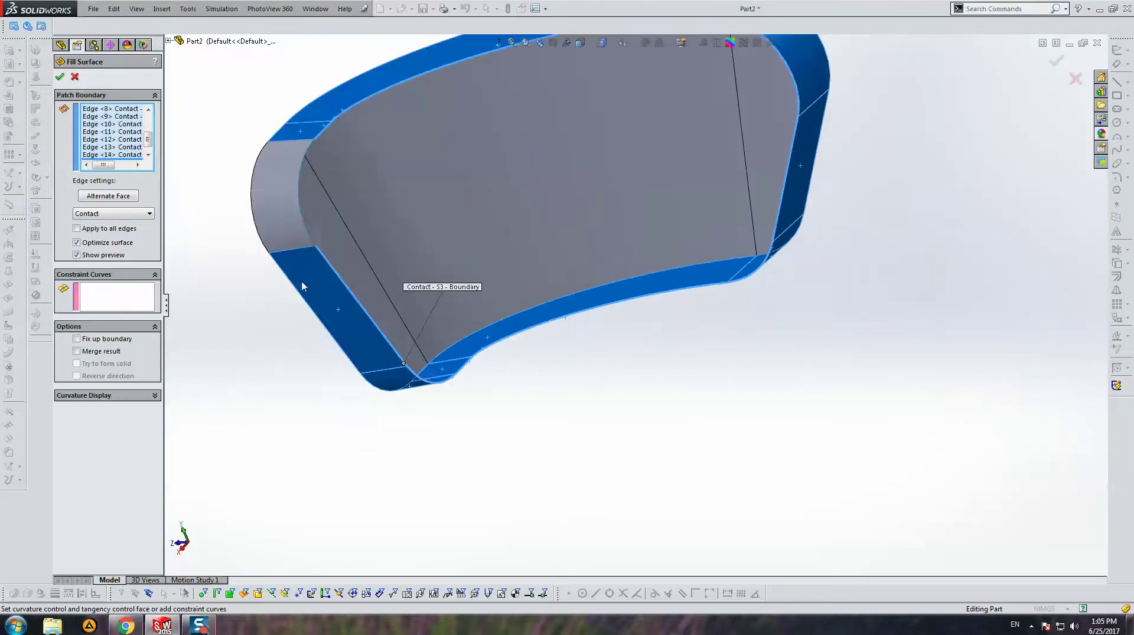
pyautogui.click(317, 247)
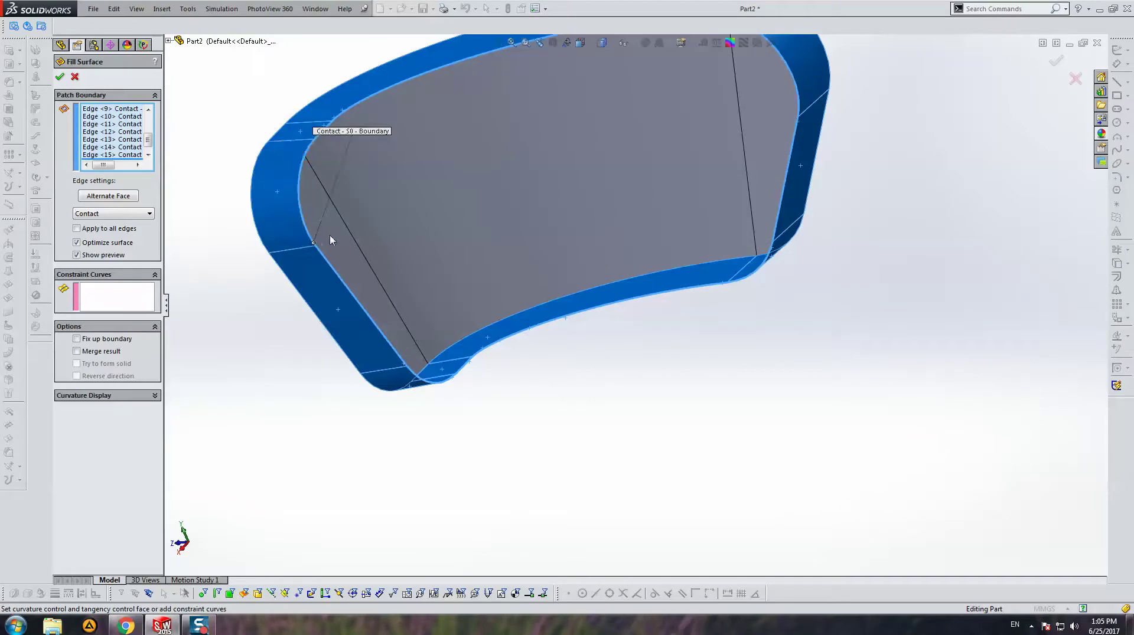
pyautogui.scroll(3, 331, 233)
pyautogui.moveTo(331, 229)
pyautogui.mouseDown(button='middle')
pyautogui.moveTo(308, 359)
pyautogui.moveTo(653, 182)
pyautogui.mouseUp(button='middle')
pyautogui.scroll(-2, 738, 159)
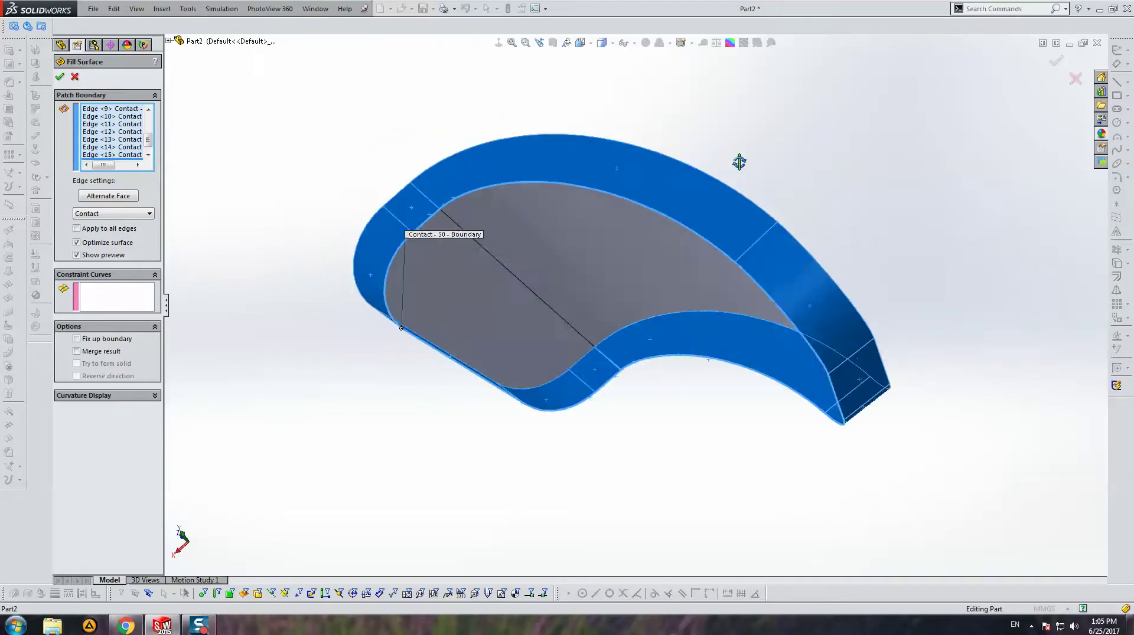
pyautogui.scroll(-2, 736, 177)
pyautogui.scroll(-2, 738, 195)
pyautogui.scroll(3, 752, 251)
pyautogui.press('Escape')
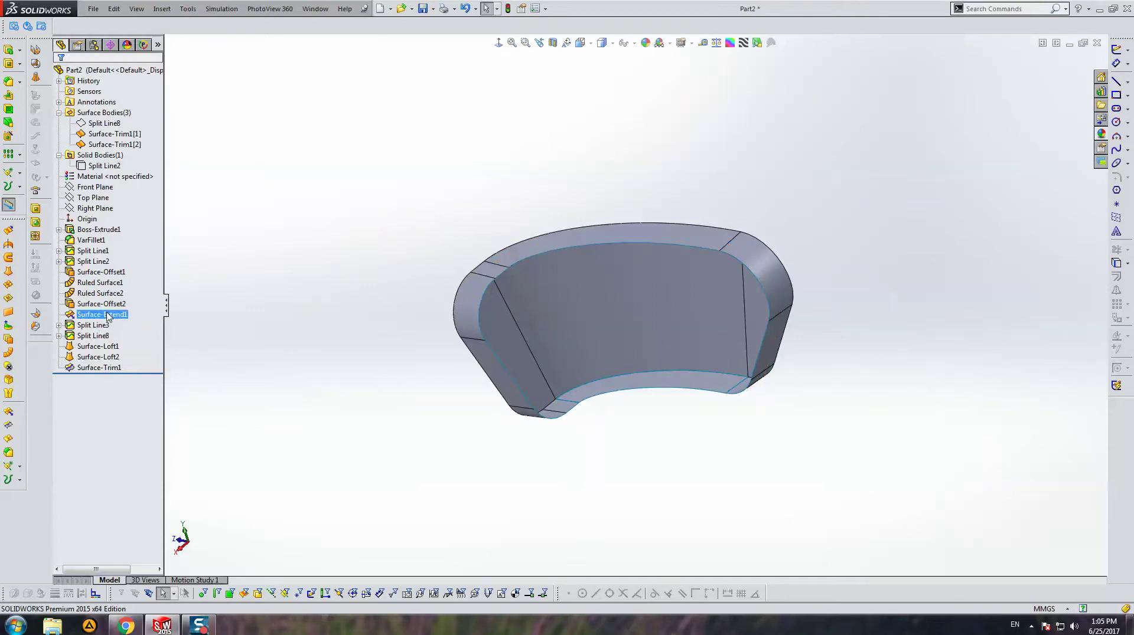
# Leave Surface-Offset1 unchanged and change Surface-Offset2's offset distance to 4.80mm.
pyautogui.click(115, 273)
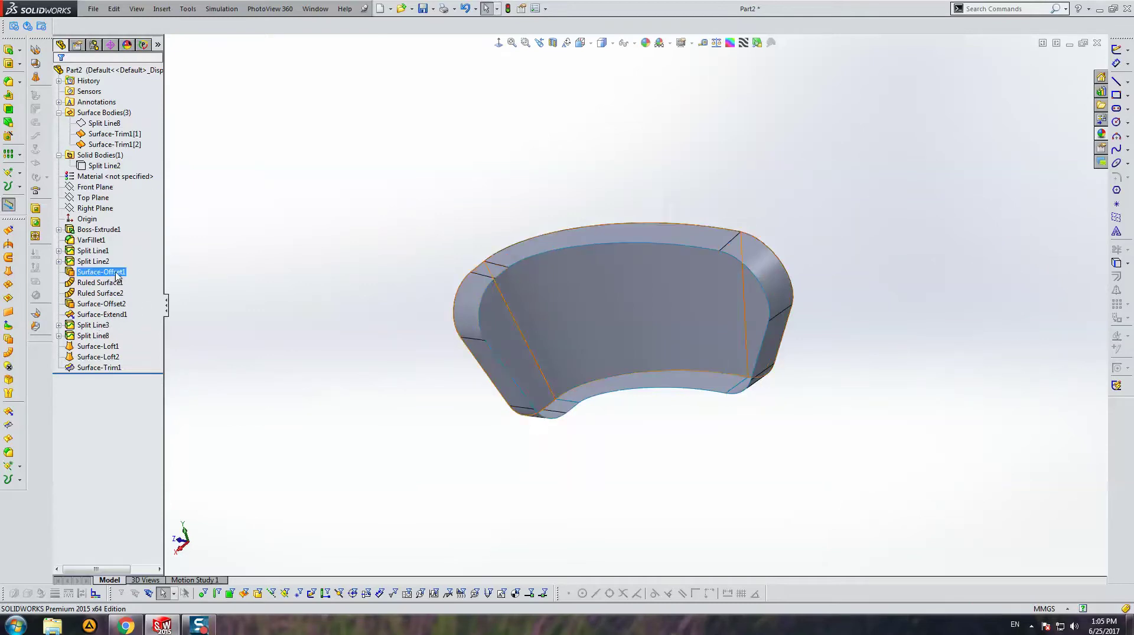
pyautogui.click(124, 240)
pyautogui.press('Return')
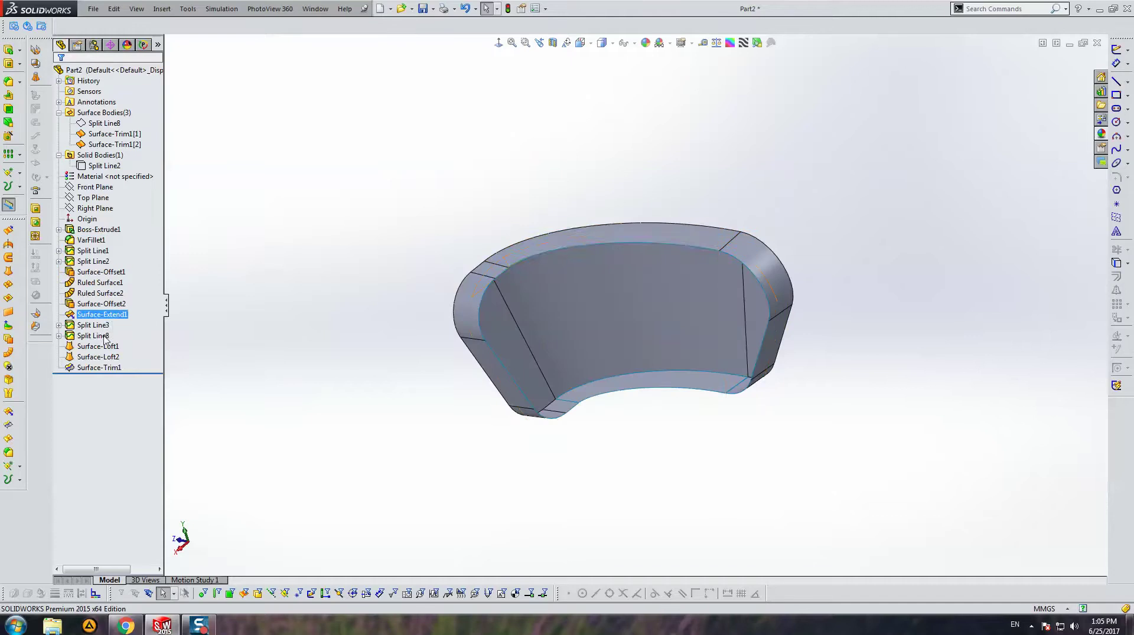
pyautogui.click(97, 304)
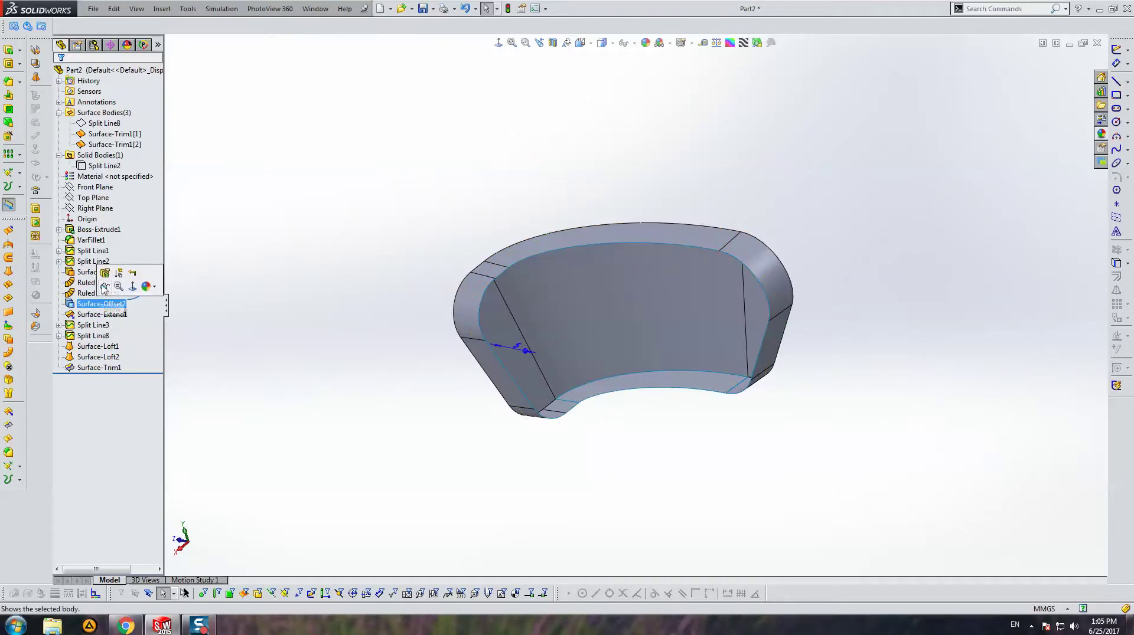
pyautogui.click(107, 281)
pyautogui.write('4')
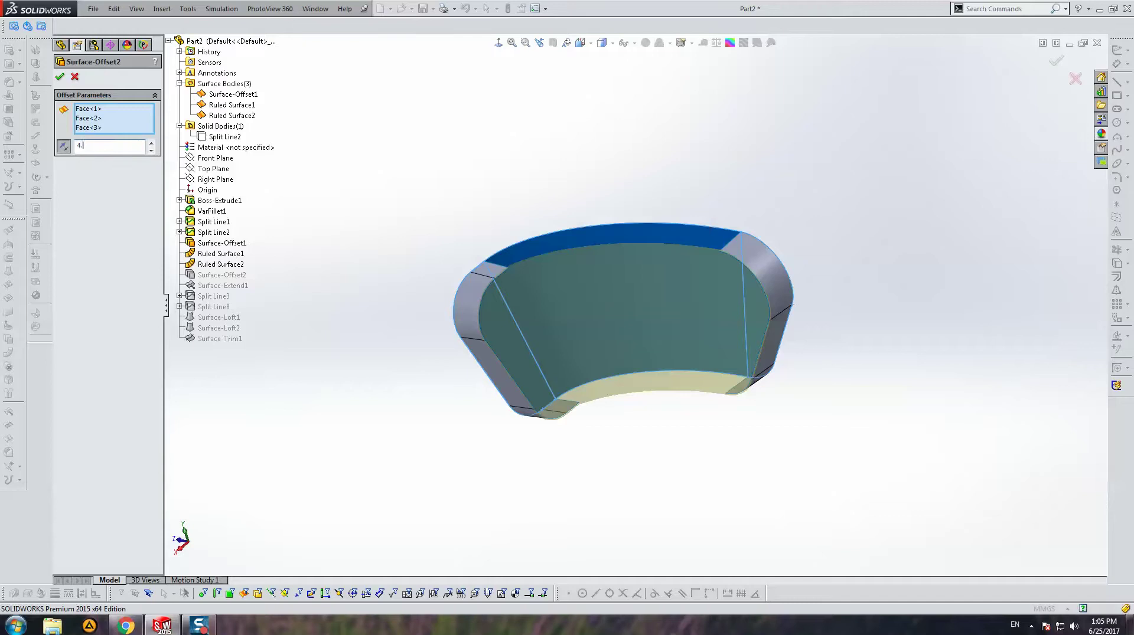
pyautogui.write('8')
pyautogui.press('Return')
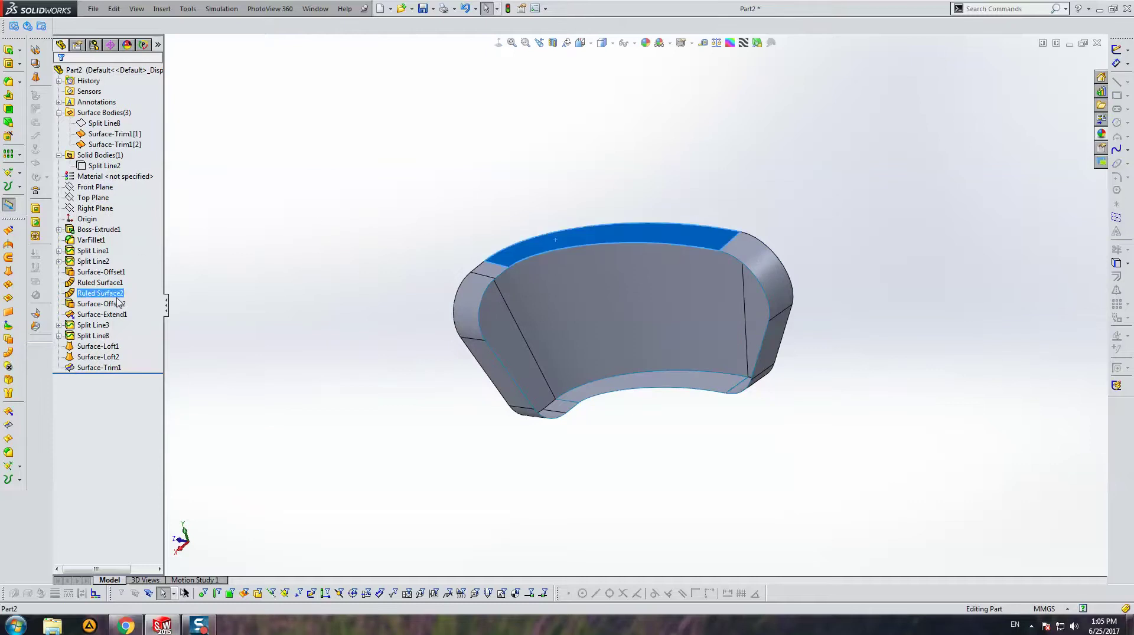
# Change Ruled Surface1's distance to 5.50mm.
pyautogui.click(99, 282)
pyautogui.click(104, 253)
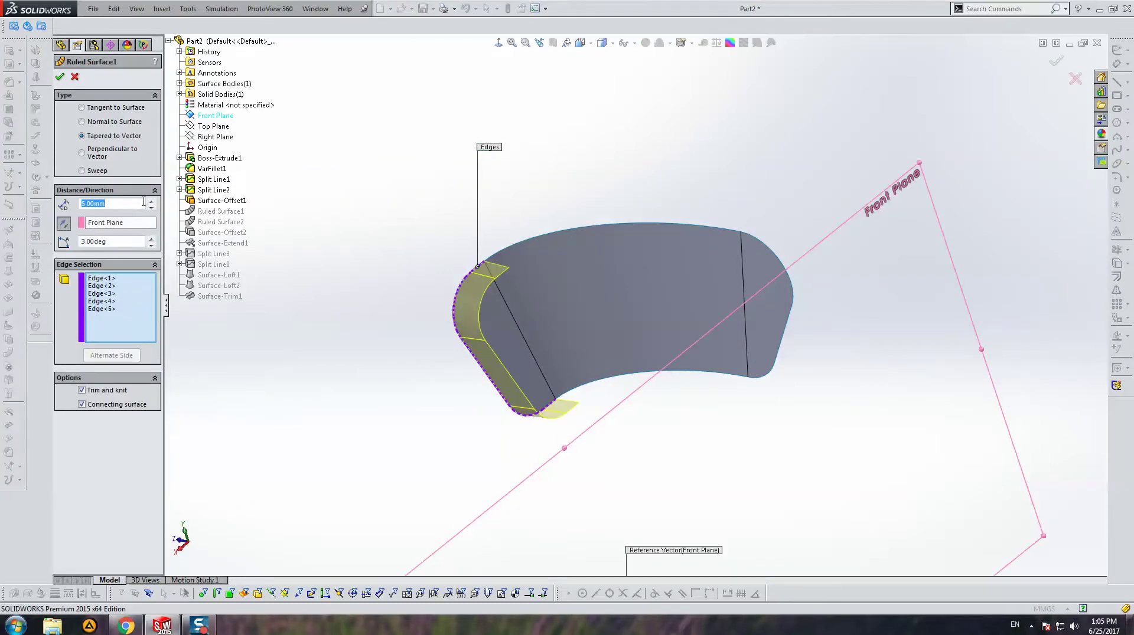
pyautogui.write('5.5')
pyautogui.press('Return')
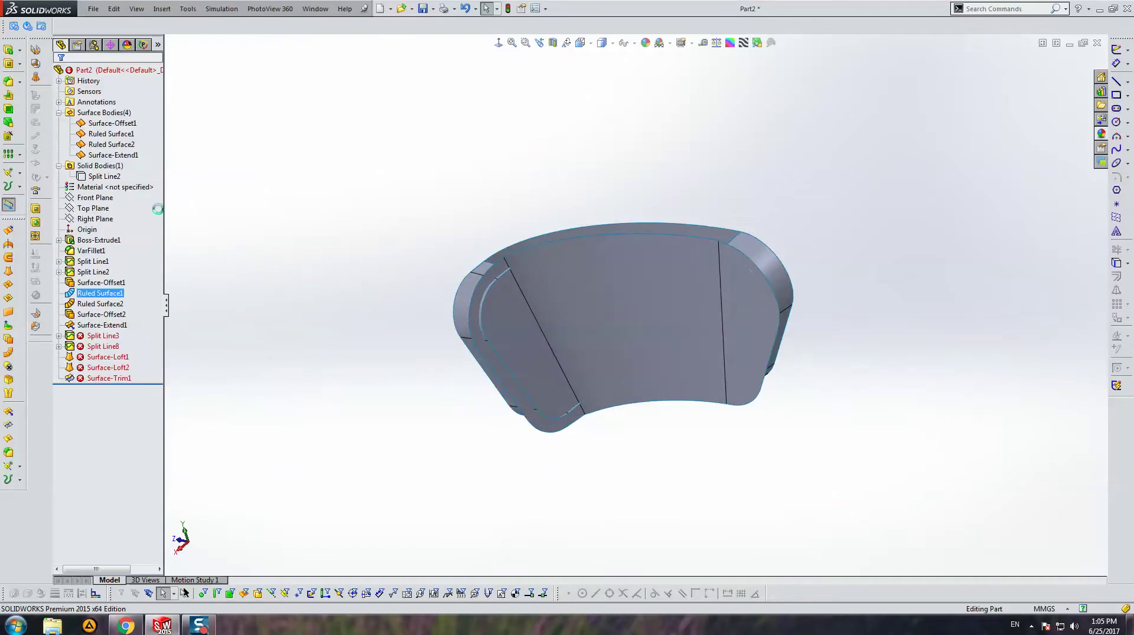
# Check the Split Line1 feature options and orbit to inspect the rebuilt shell.
pyautogui.rightClick(97, 251)
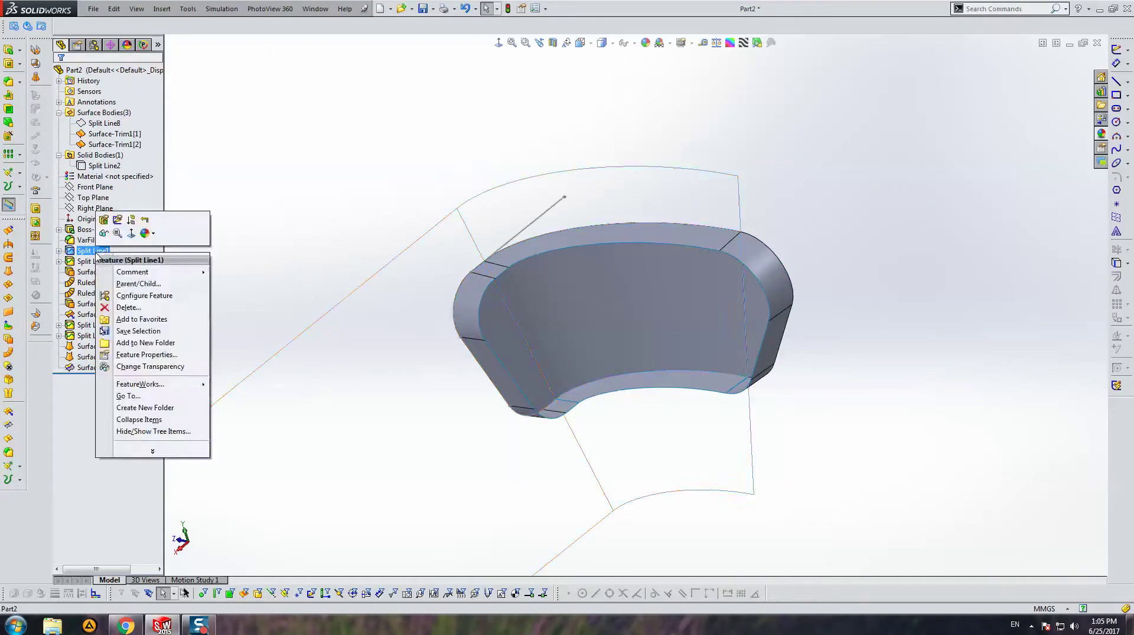
pyautogui.click(489, 150)
pyautogui.moveTo(489, 149); pyautogui.dragTo(689, 306, button='middle')
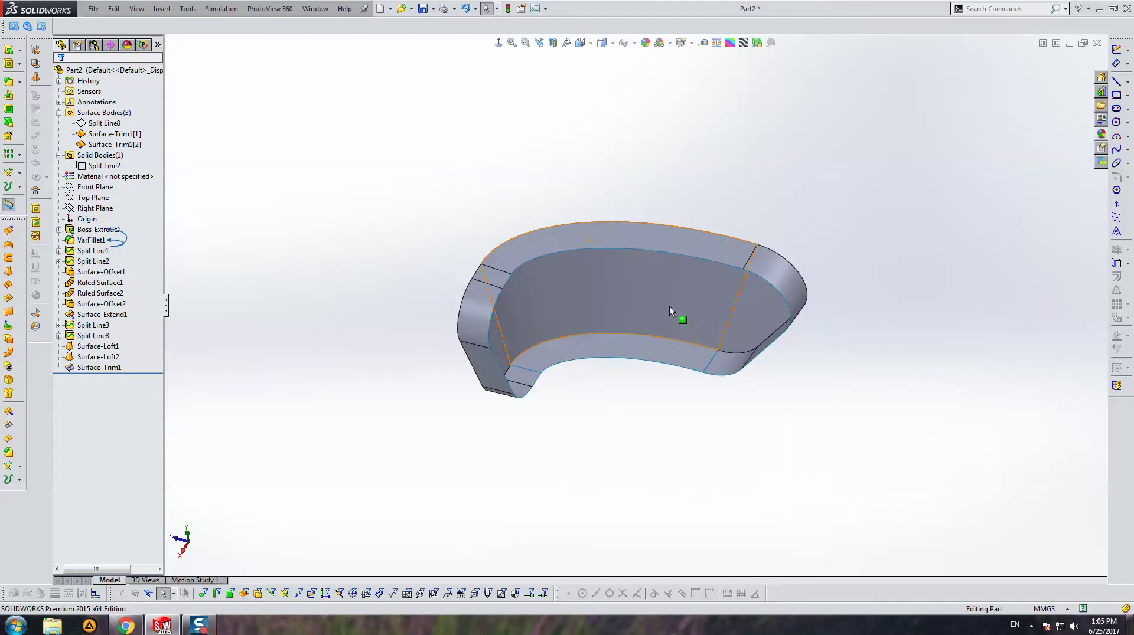
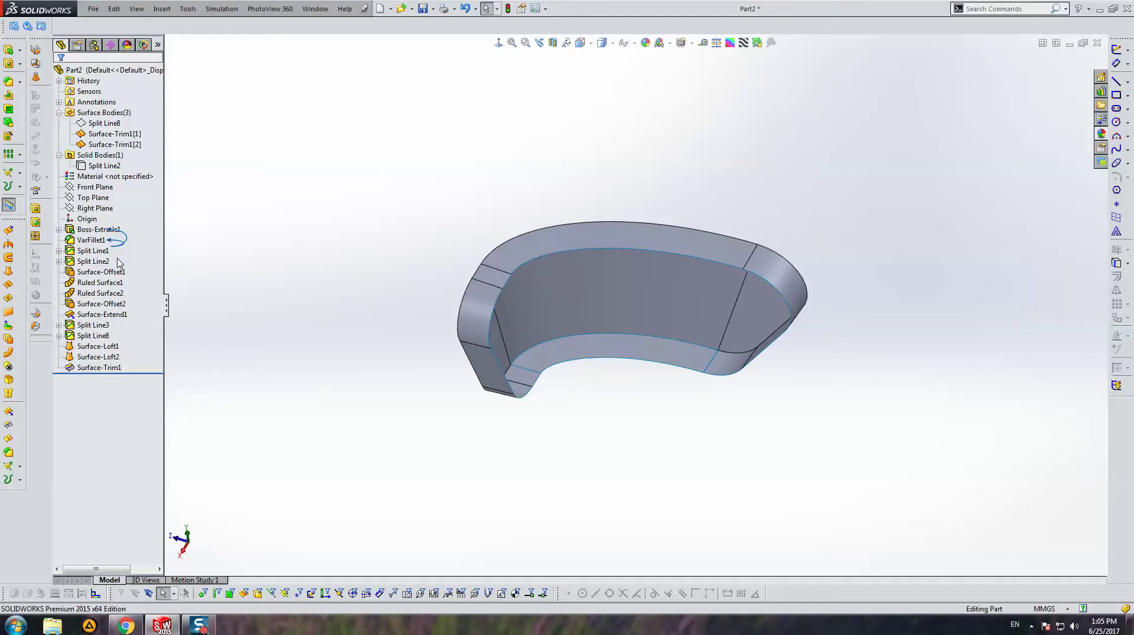
# Re-edit Ruled Surface1 to taper outward 5 mm and accept it.
pyautogui.click(110, 272)
pyautogui.click(103, 283)
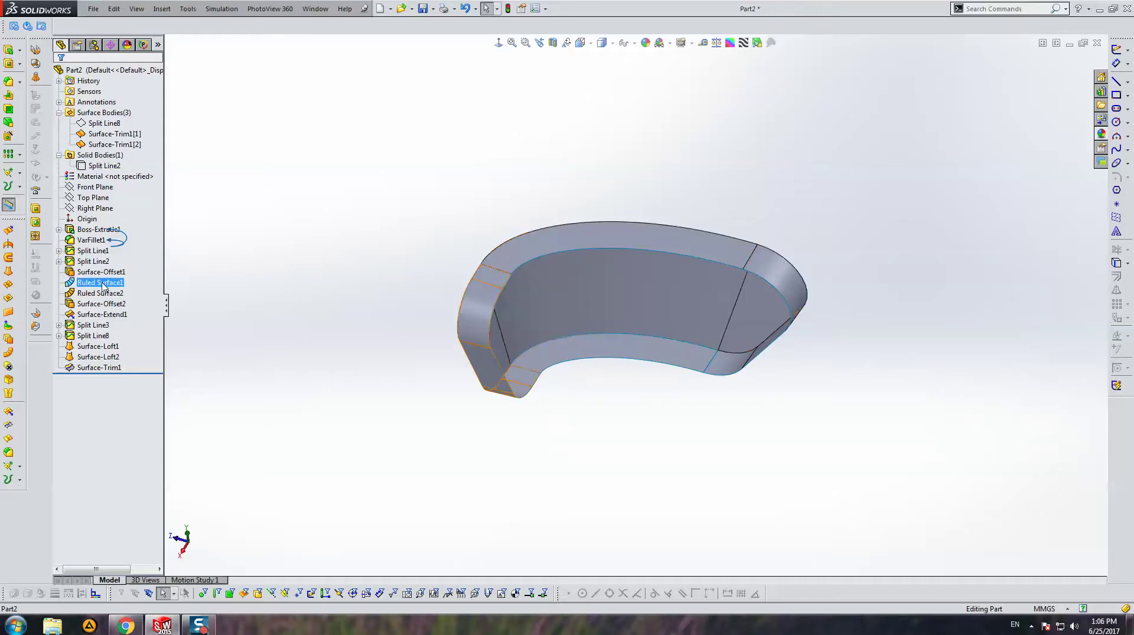
pyautogui.click(114, 256)
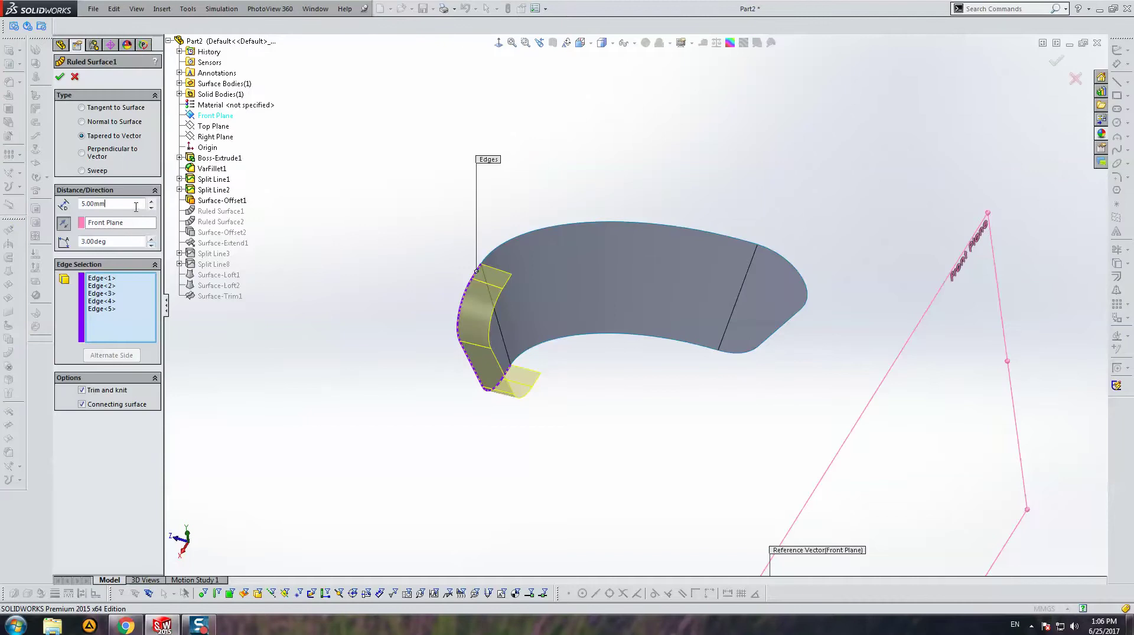
pyautogui.press('Return')
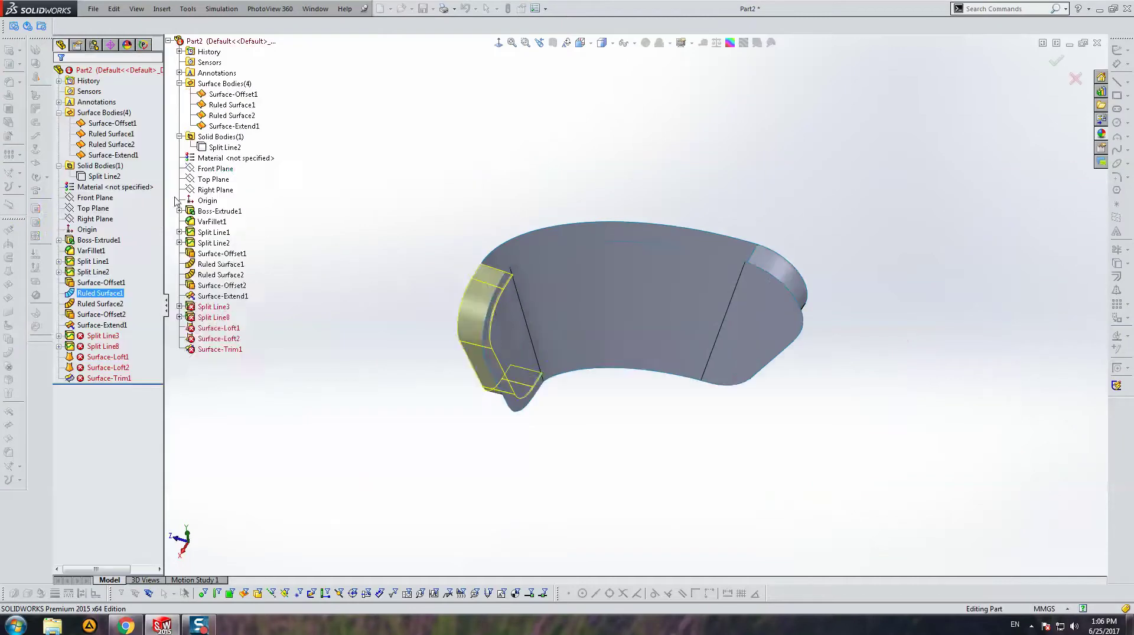
pyautogui.keyDown('ctrl'); pyautogui.click(89, 305); pyautogui.keyUp('ctrl')
# Open Ruled Surface2 and enter the same 5 mm taper distance.
pyautogui.rightClick(90, 305)
pyautogui.click(101, 278)
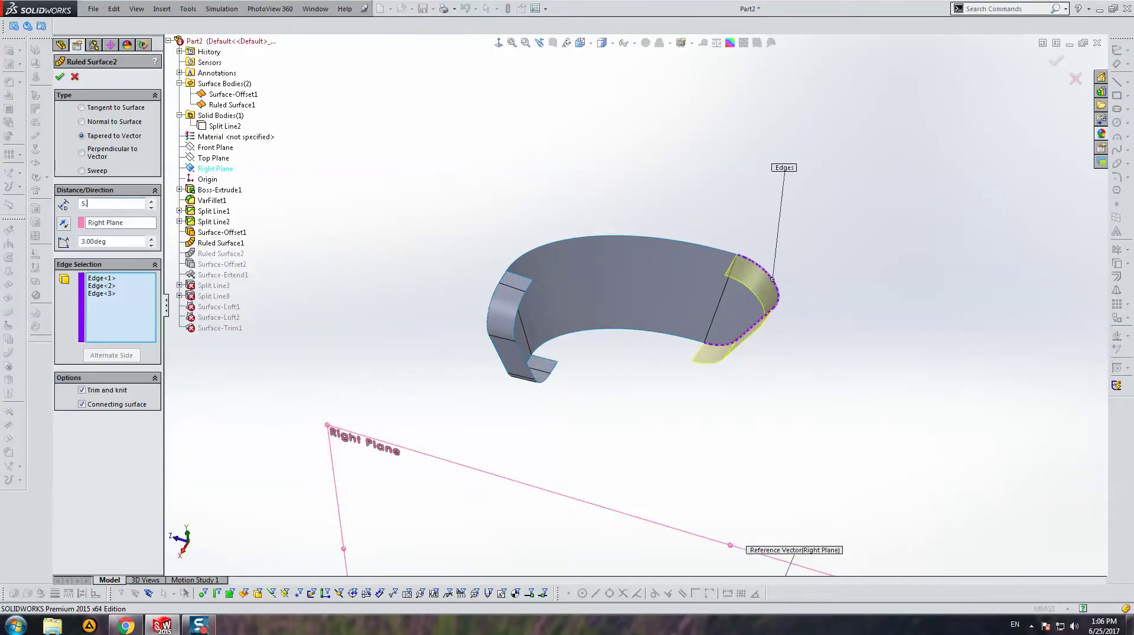
pyautogui.press('alt')
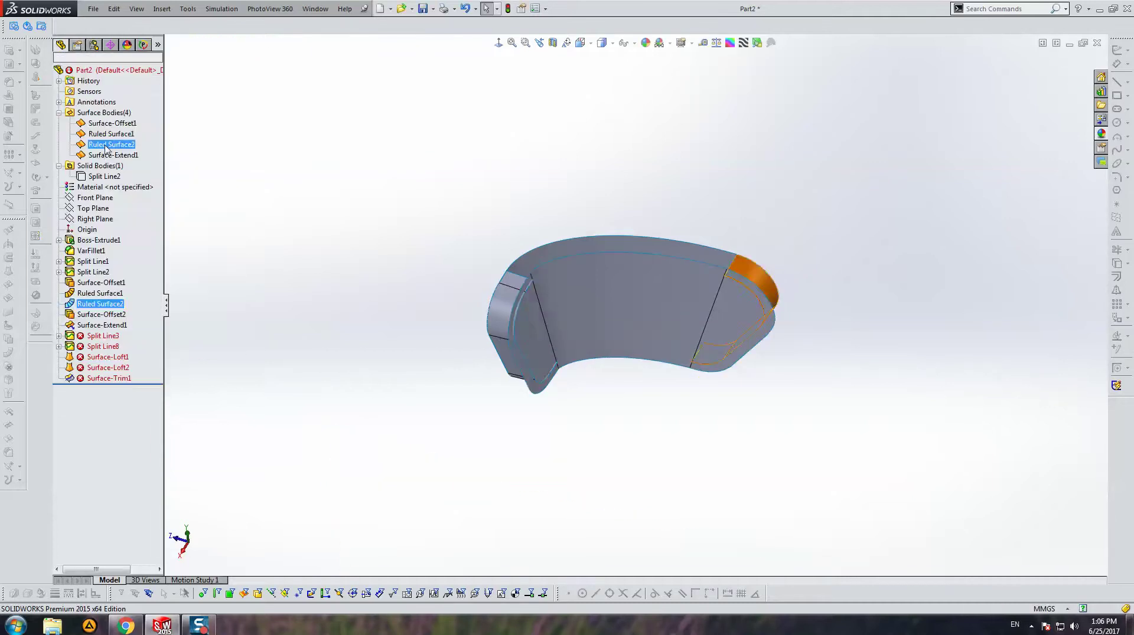
# Accept Ruled Surface2, roll back above Split Line3, and hide Ruled Surface2 and Surface-Offset2.
pyautogui.click(107, 336)
pyautogui.rightClick(107, 336)
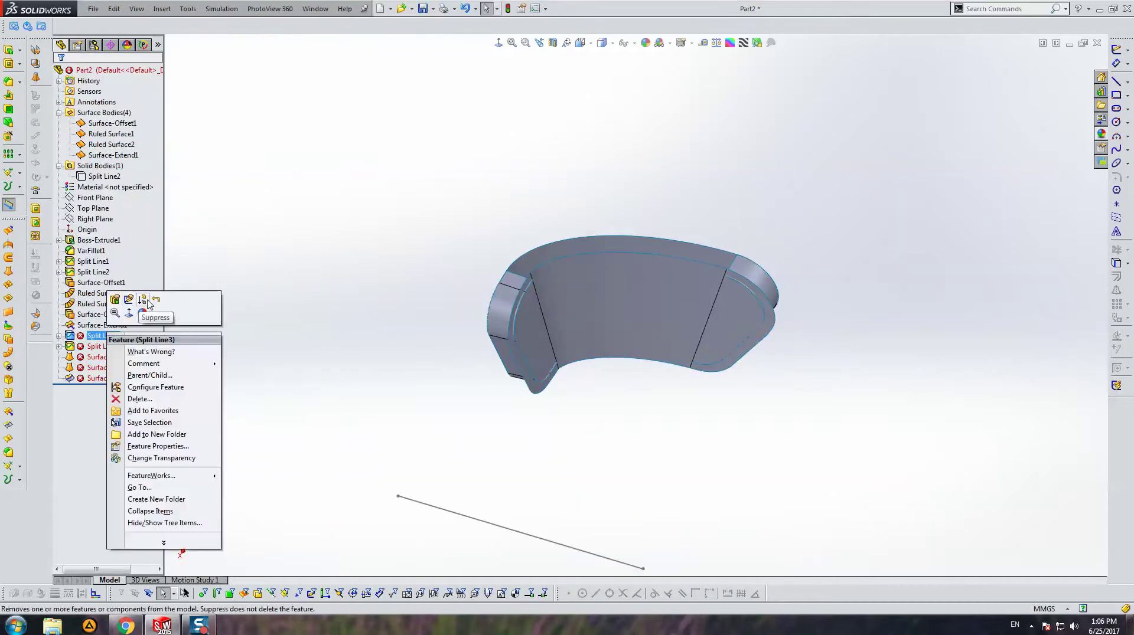
pyautogui.click(159, 369)
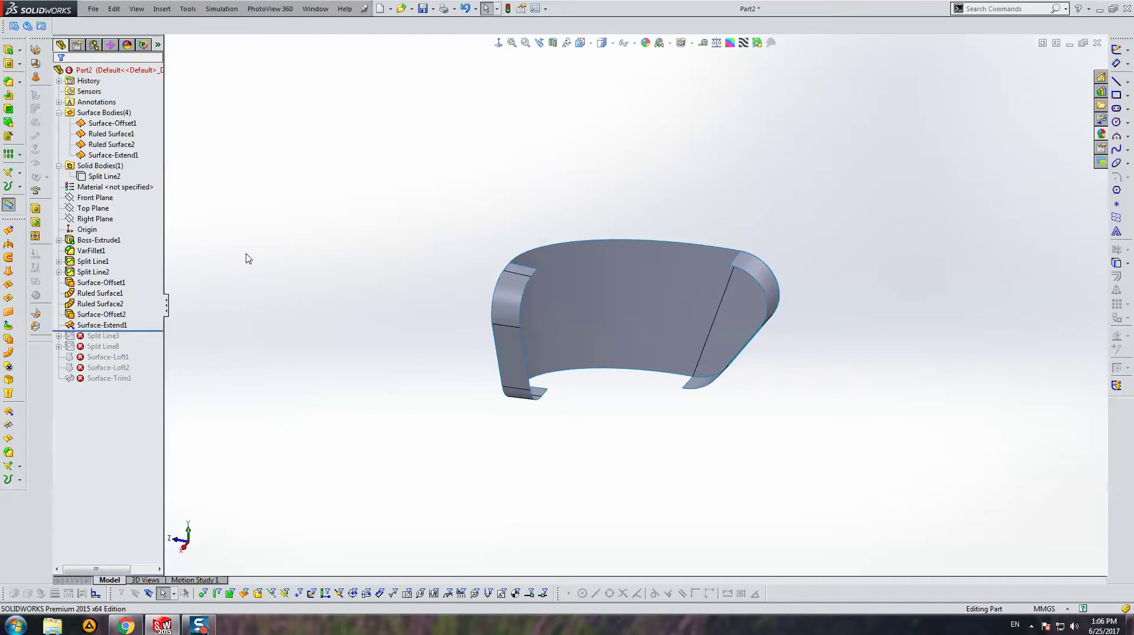
pyautogui.click(99, 303)
pyautogui.keyDown('ctrl'); pyautogui.click(94, 314); pyautogui.keyUp('ctrl')
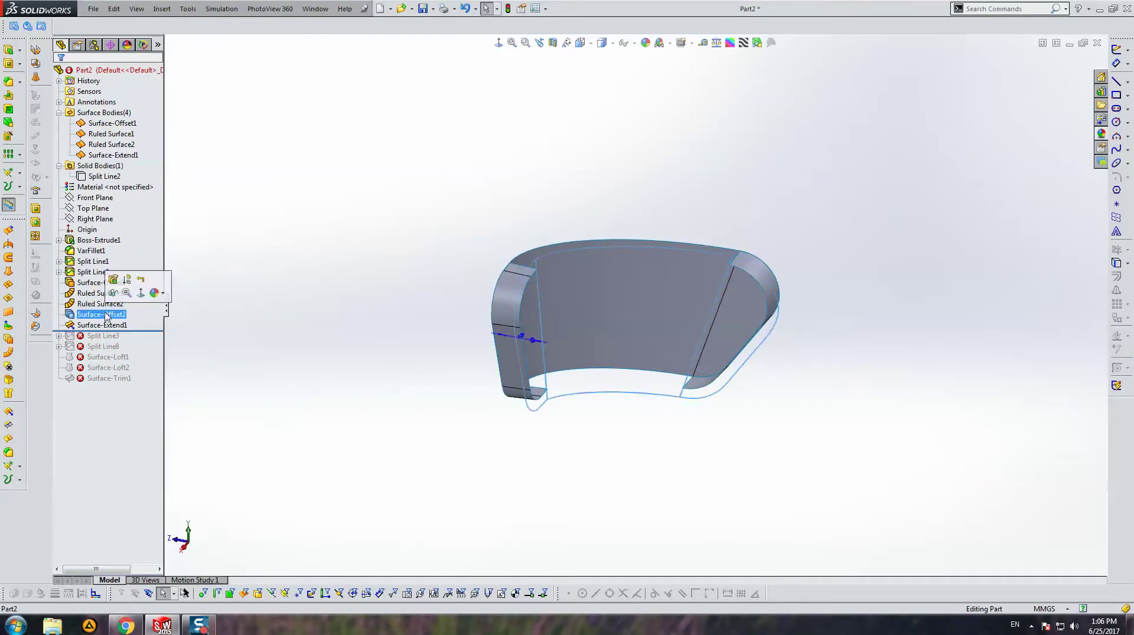
pyautogui.click(114, 294)
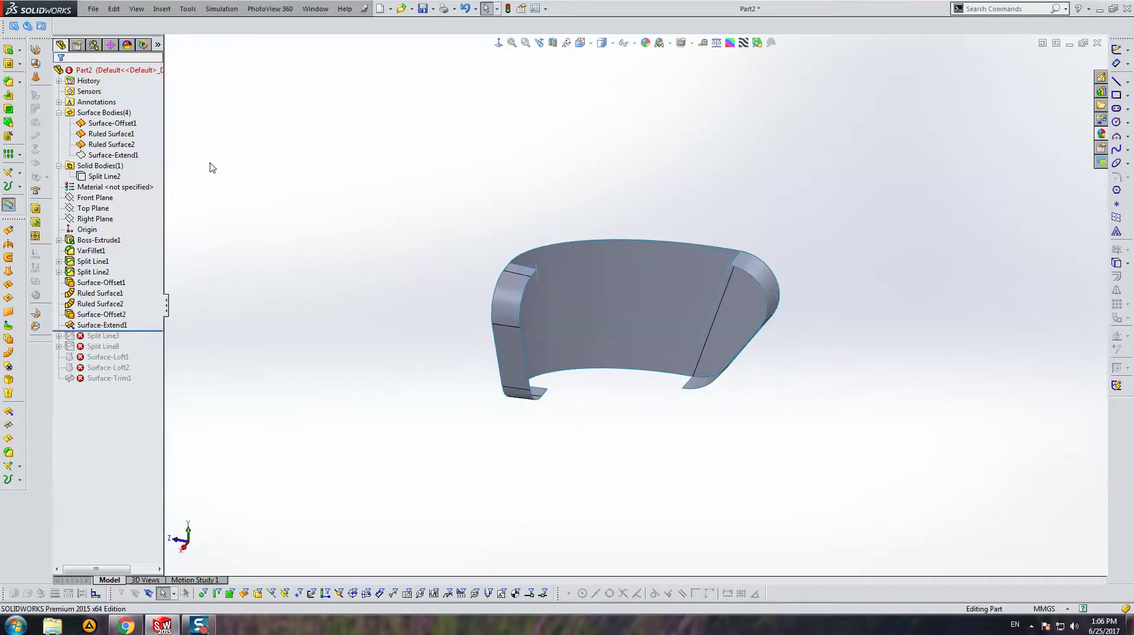
pyautogui.moveTo(137, 329); pyautogui.dragTo(104, 352)
# Show the Surface-Extend1 body.
pyautogui.click(99, 337)
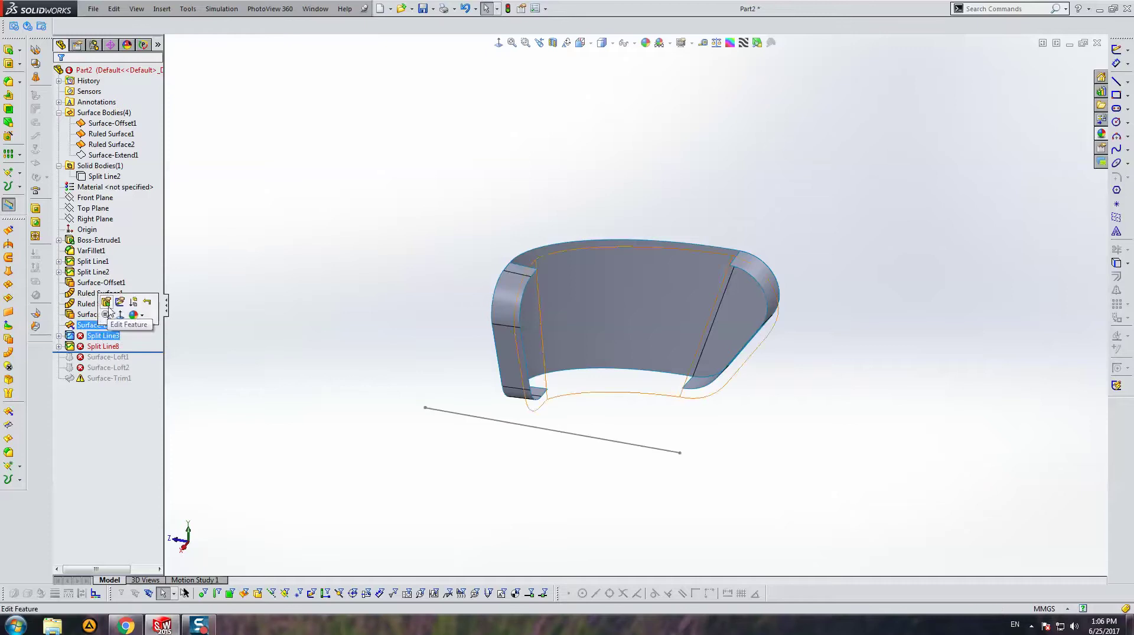
pyautogui.click(109, 301)
pyautogui.press('Escape')
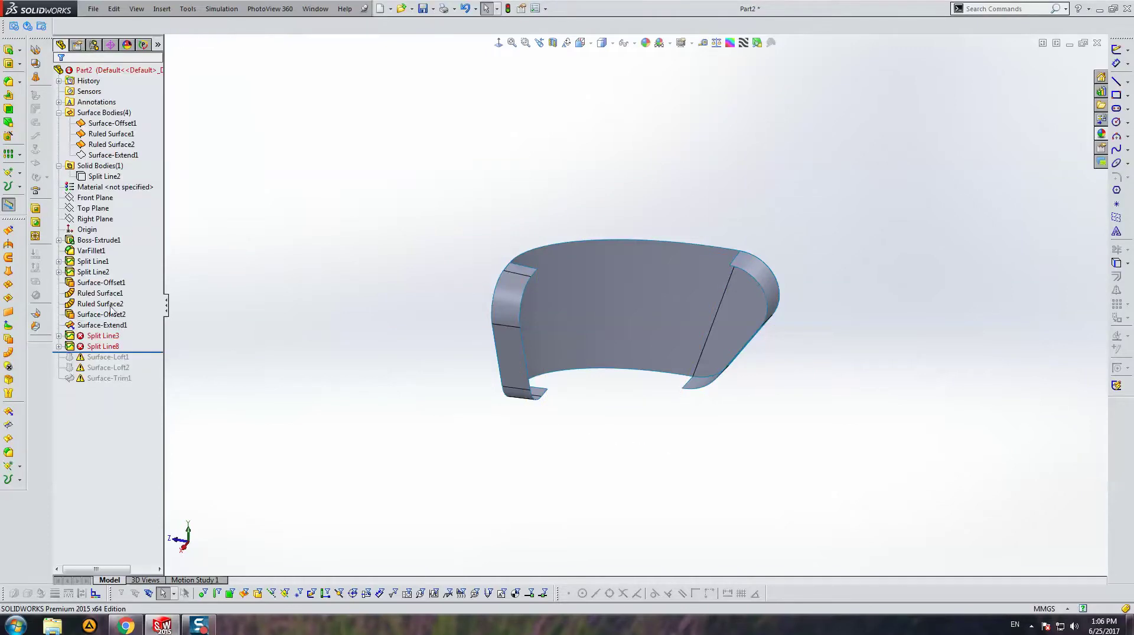
pyautogui.click(88, 325)
pyautogui.rightClick(89, 325)
pyautogui.click(101, 306)
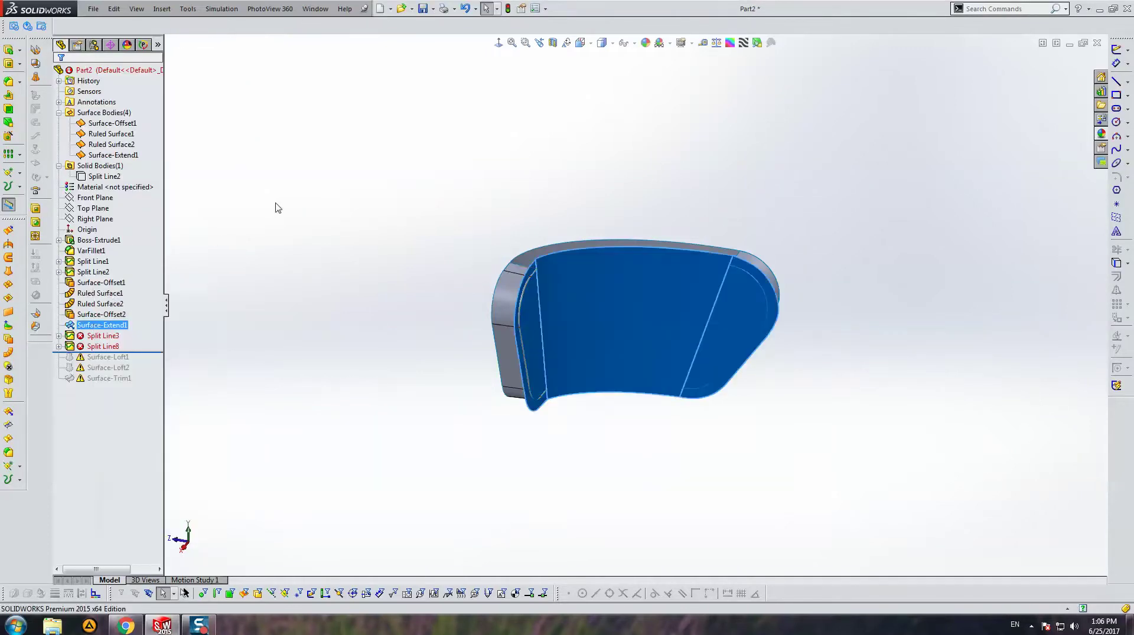
# Open Split Line3 for editing via Edit Feature.
pyautogui.click(275, 207)
pyautogui.click(102, 335)
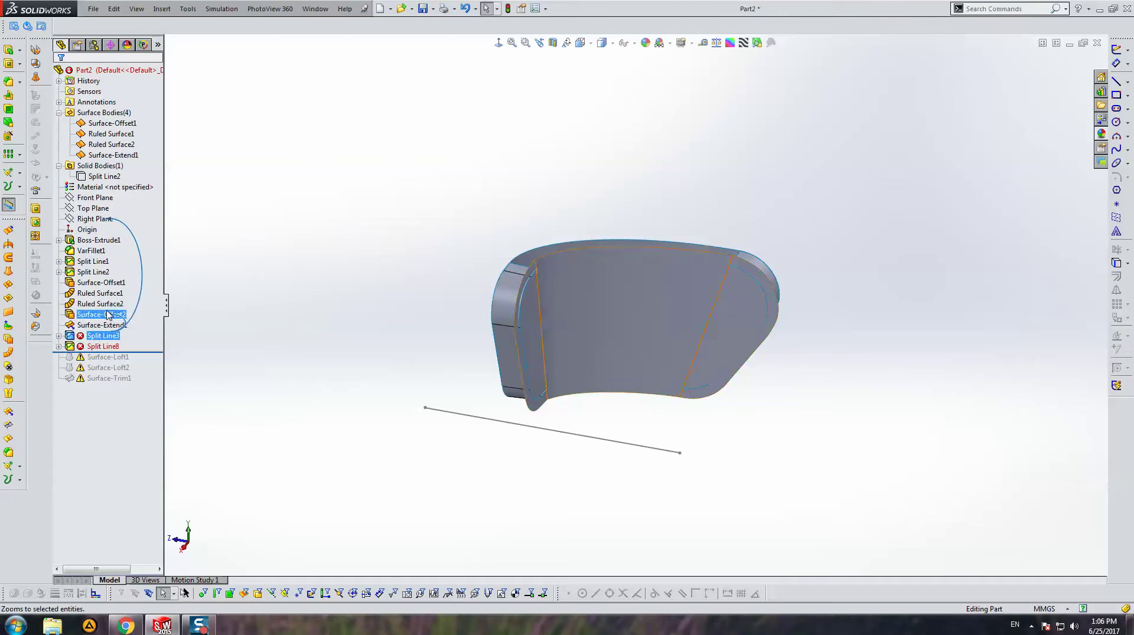
pyautogui.rightClick(97, 335)
pyautogui.click(110, 303)
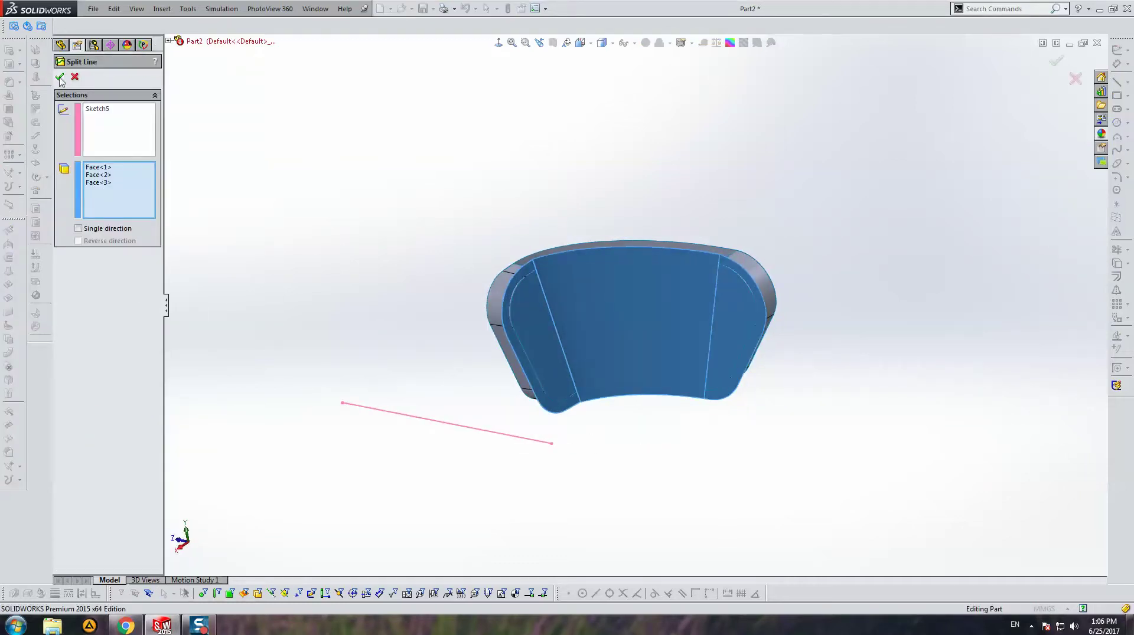
# Edit Sketch5 under Split Line3, viewed from the Right.
pyautogui.click(60, 78)
pyautogui.rightClick(98, 335)
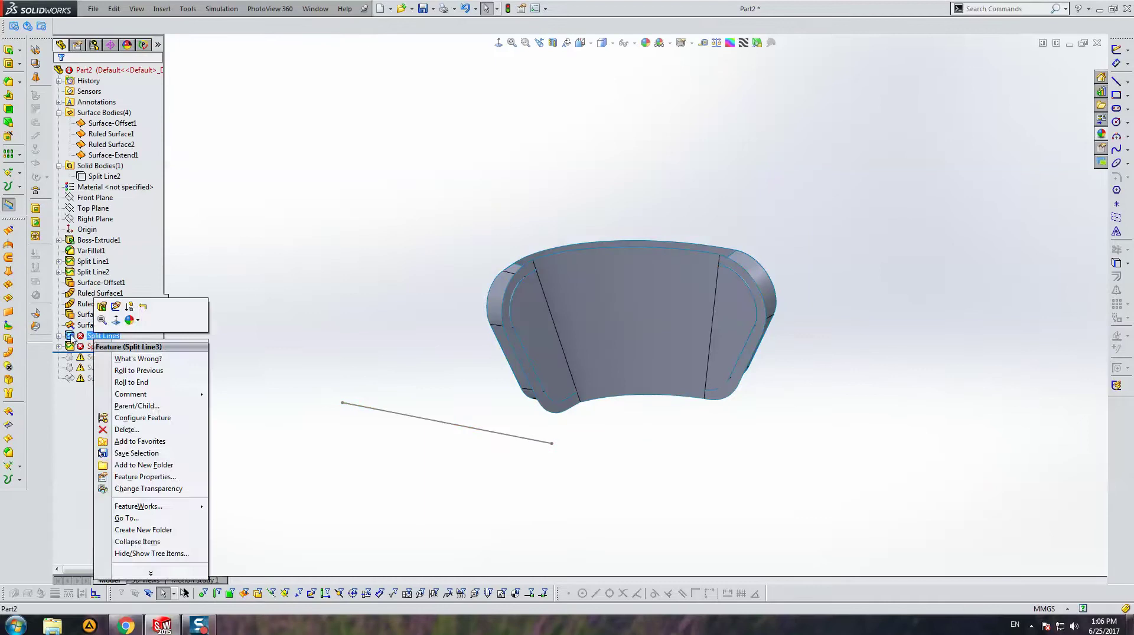
pyautogui.click(58, 335)
pyautogui.click(109, 346)
pyautogui.click(121, 317)
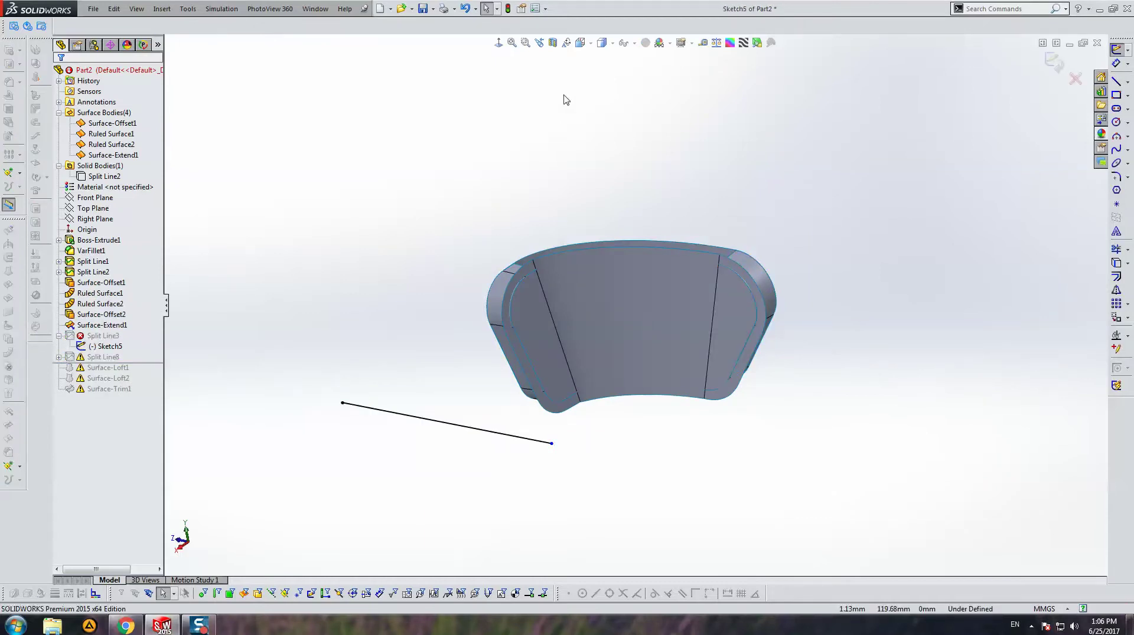
pyautogui.click(498, 43)
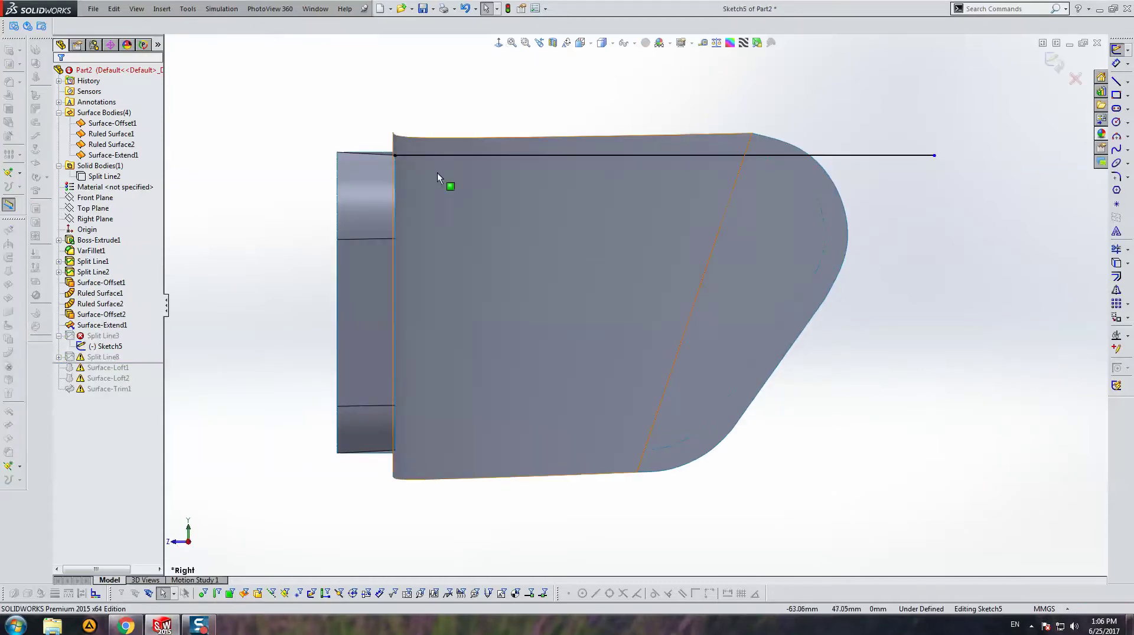
# Delete the endpoint's coincident relation and extend Sketch5's line past the part's left edge.
pyautogui.click(394, 155)
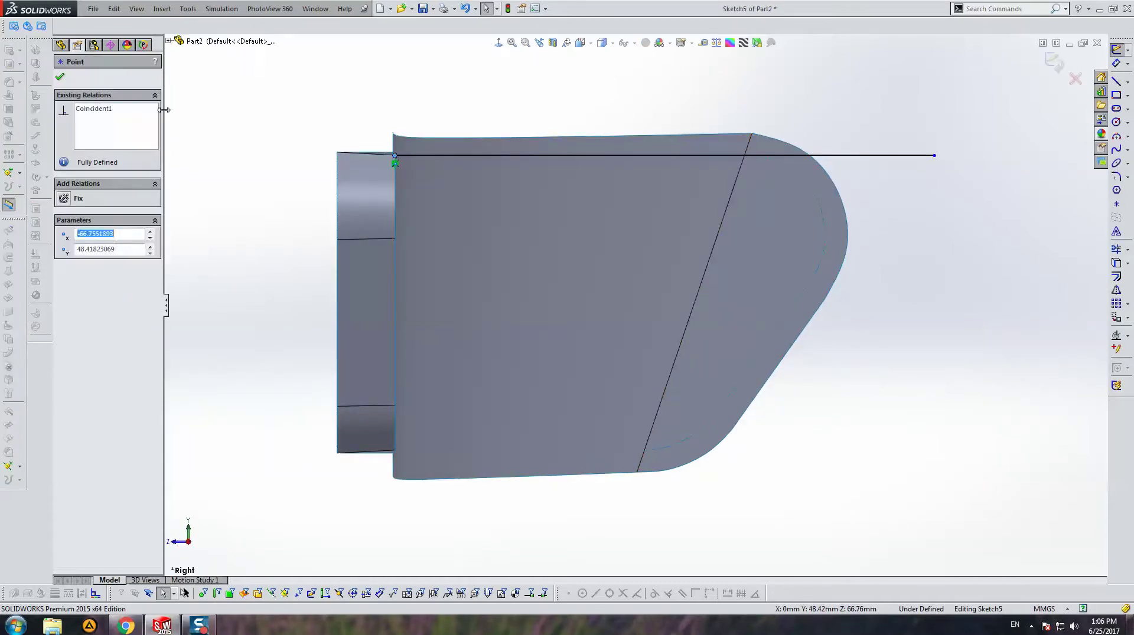
pyautogui.click(98, 111)
pyautogui.press('Delete')
pyautogui.click(418, 106)
pyautogui.click(410, 155)
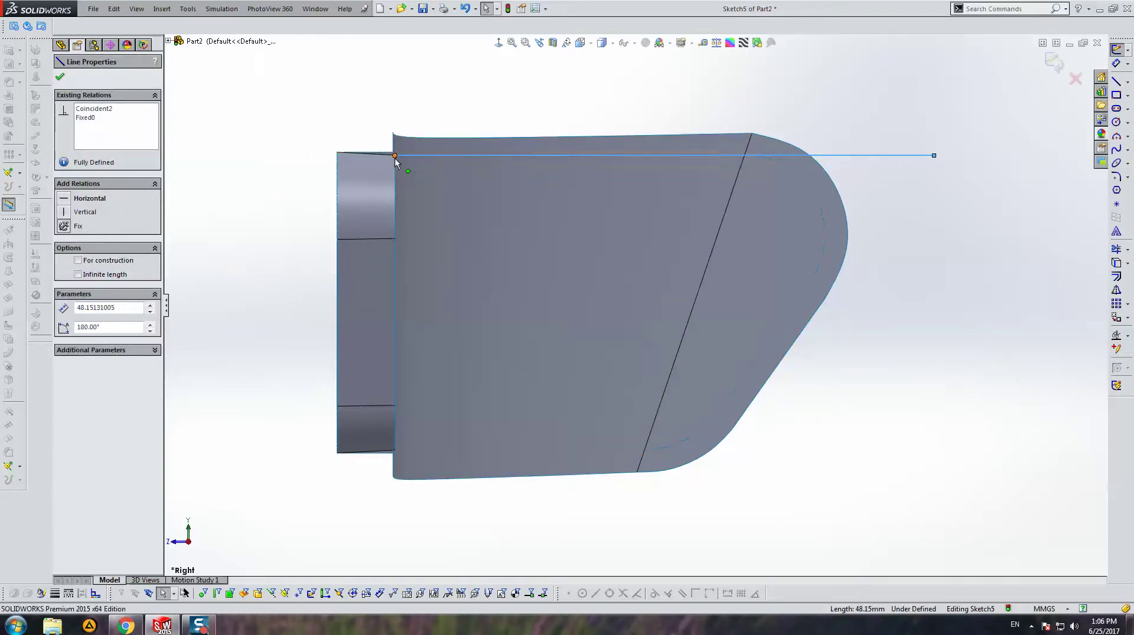
pyautogui.click(379, 167)
pyautogui.press('z')
pyautogui.click(1054, 62)
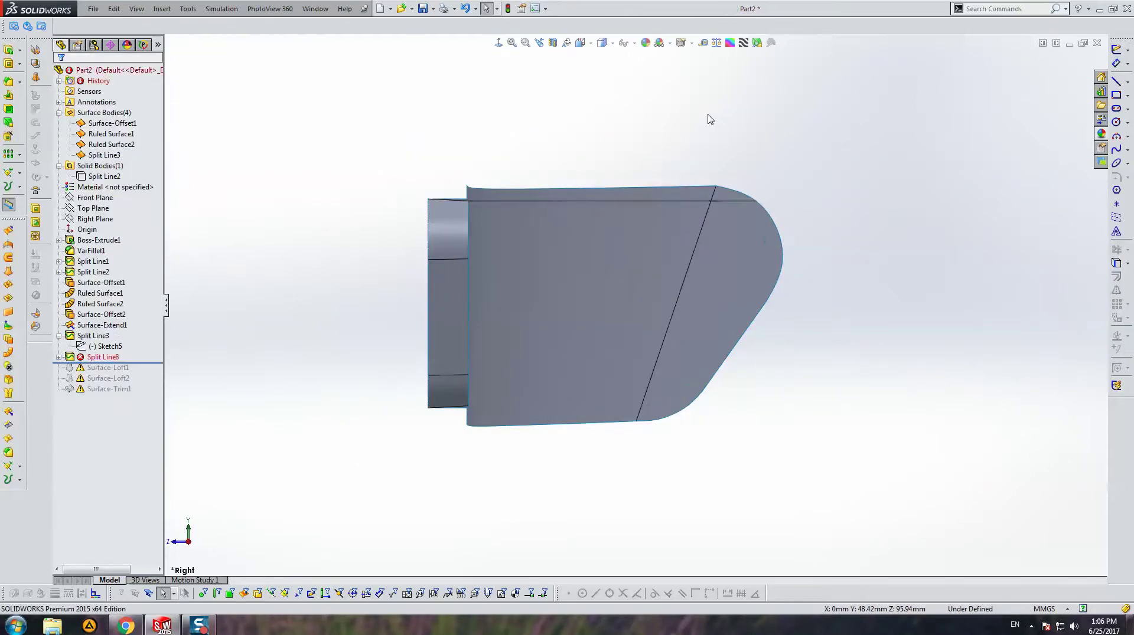
# Lengthen Sketch6's bottom line to 44 past the part's edge so Split Line8 rebuilds.
pyautogui.moveTo(575, 256); pyautogui.dragTo(513, 275, button='middle')
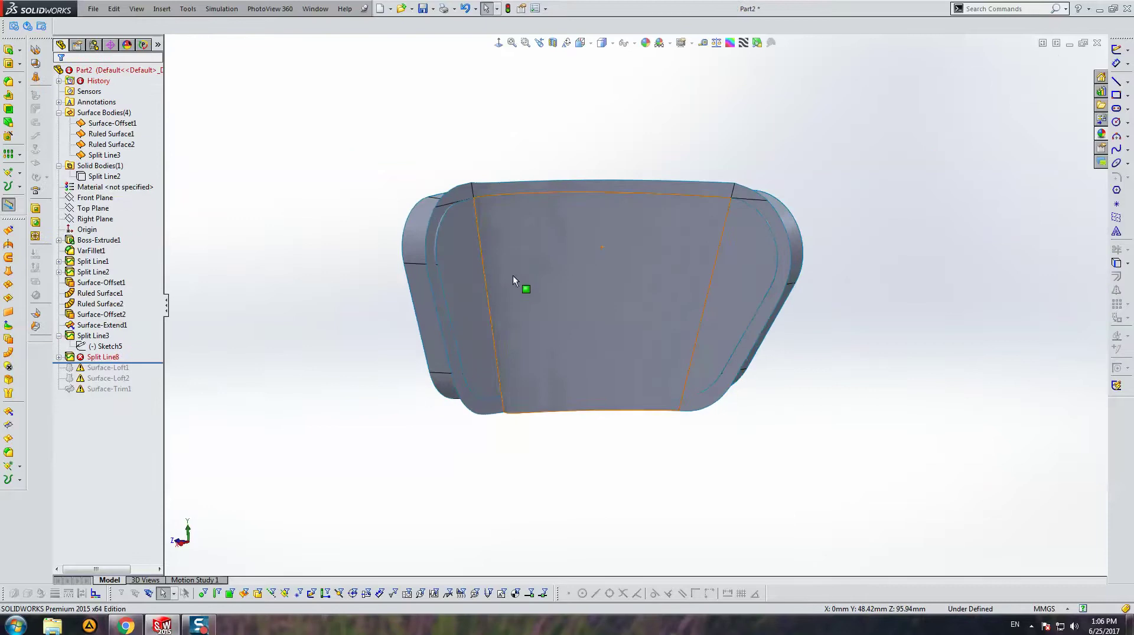
pyautogui.click(103, 357)
pyautogui.click(58, 357)
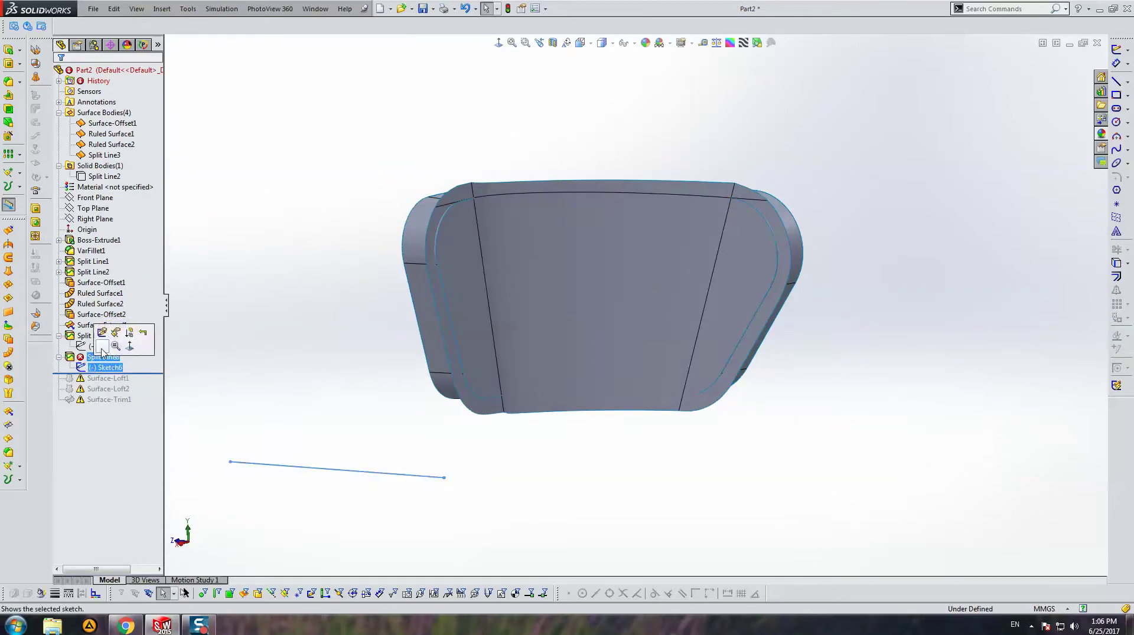
pyautogui.click(125, 332)
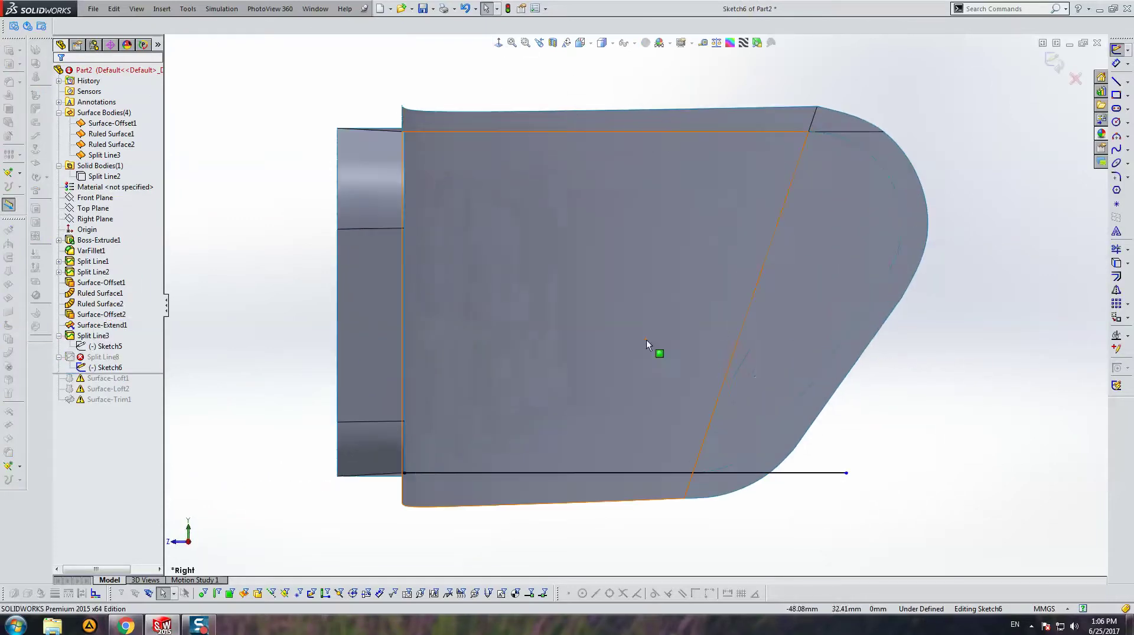
pyautogui.click(403, 473)
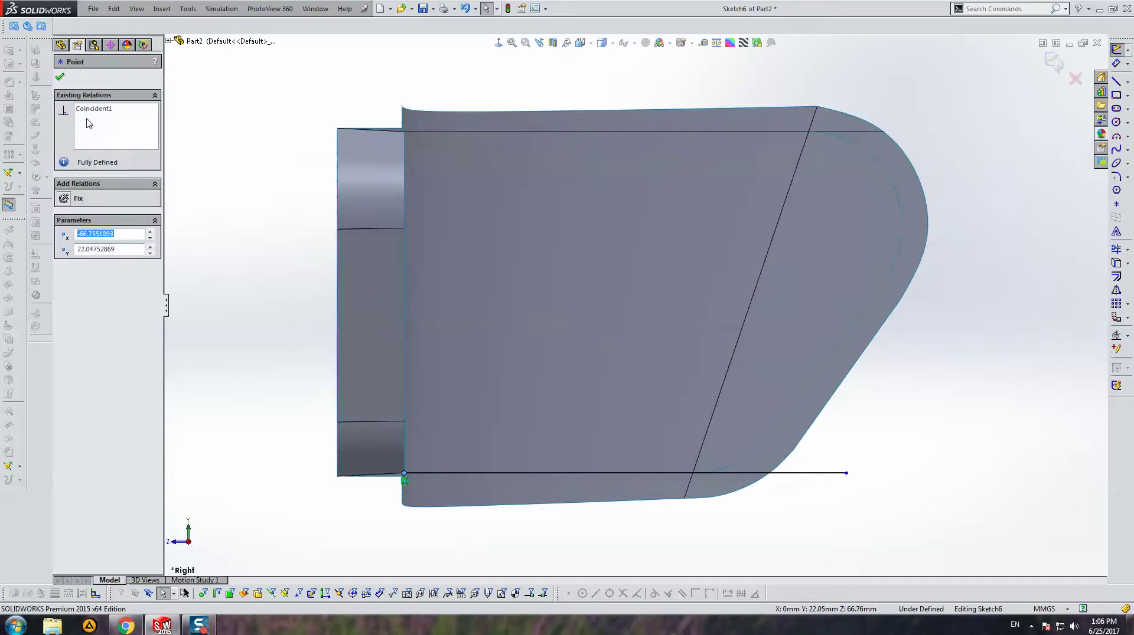
pyautogui.click(440, 473)
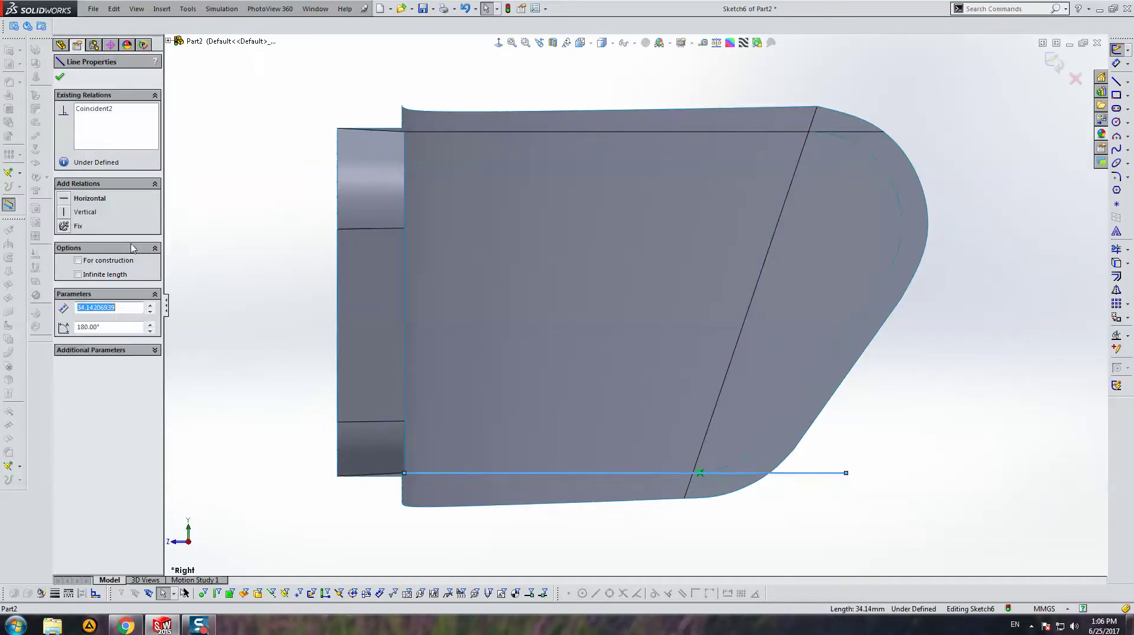
pyautogui.write('44')
pyautogui.press('Return')
pyautogui.press('Escape')
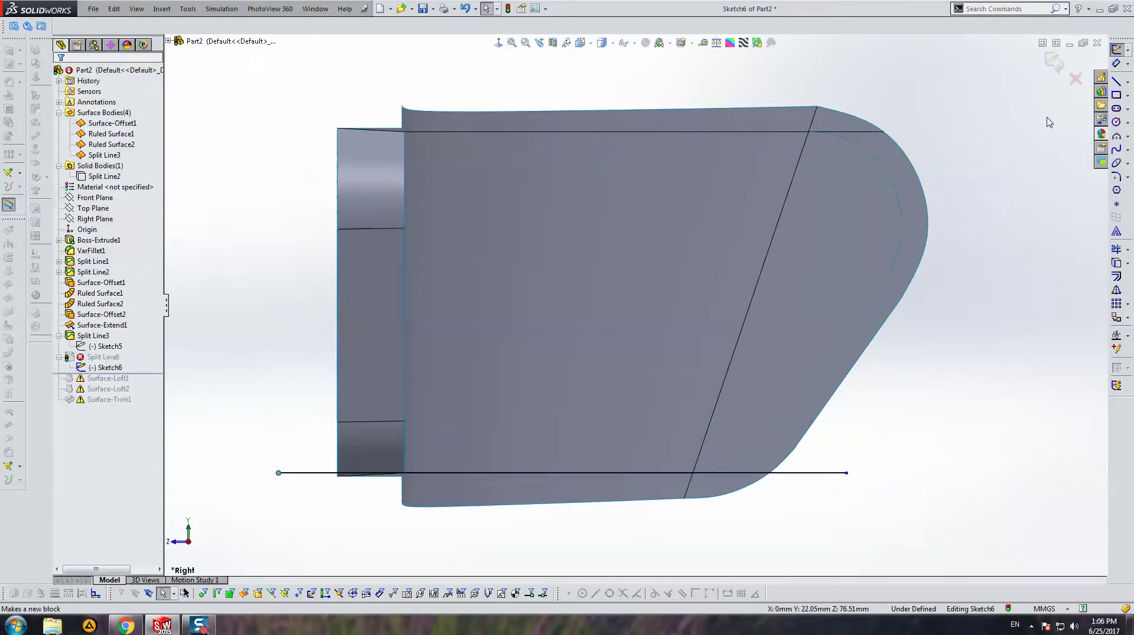
pyautogui.click(1054, 62)
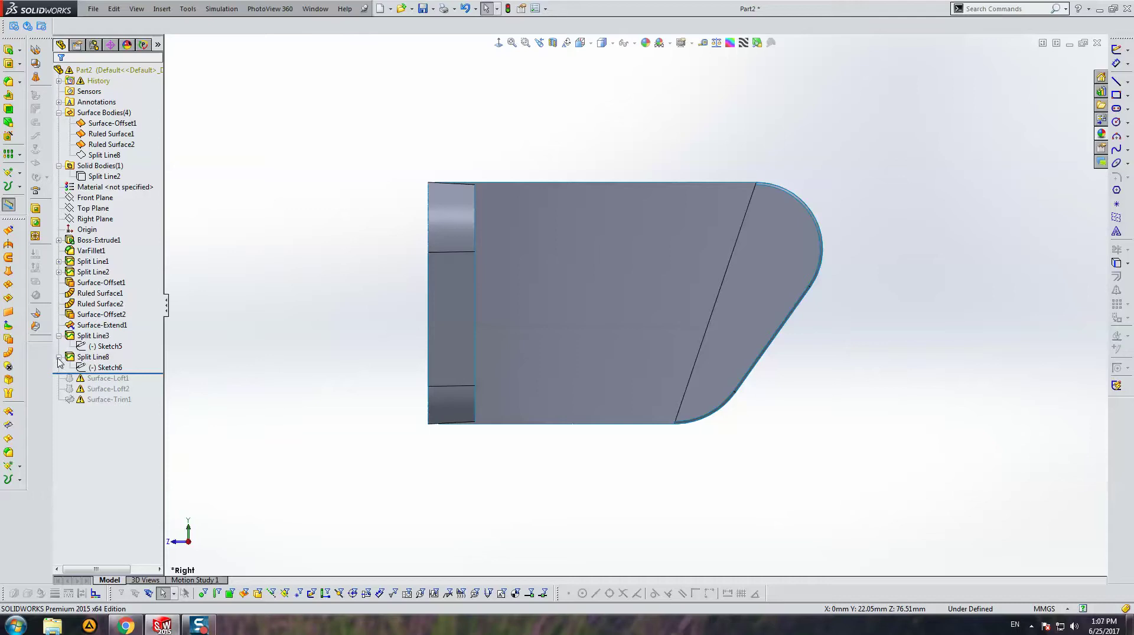
pyautogui.click(59, 357)
# Roll the tree forward to the end and show the Split Line8 surface body.
pyautogui.click(58, 336)
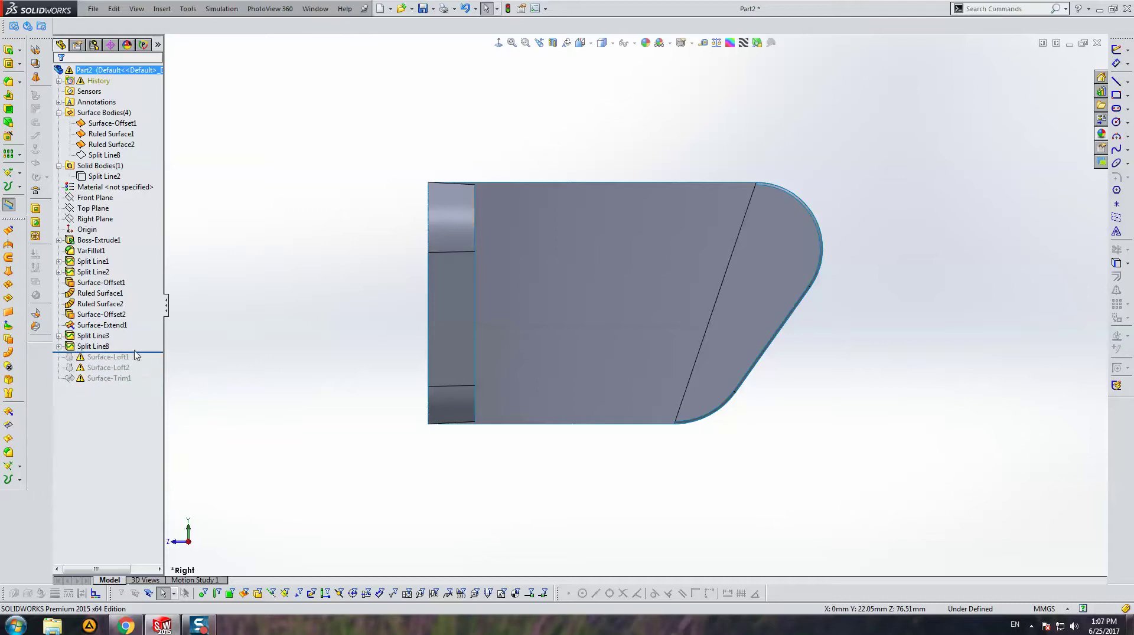
pyautogui.moveTo(146, 353); pyautogui.dragTo(139, 384)
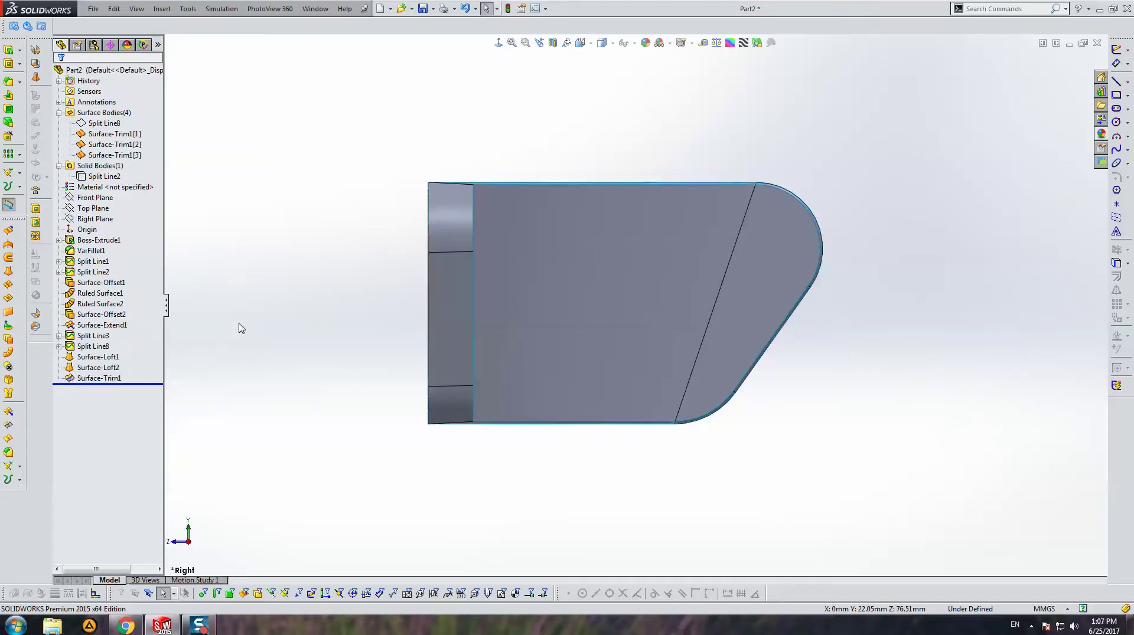
pyautogui.moveTo(384, 297)
pyautogui.mouseDown(button='middle')
pyautogui.moveTo(355, 350)
pyautogui.moveTo(333, 310)
pyautogui.mouseUp(button='middle')
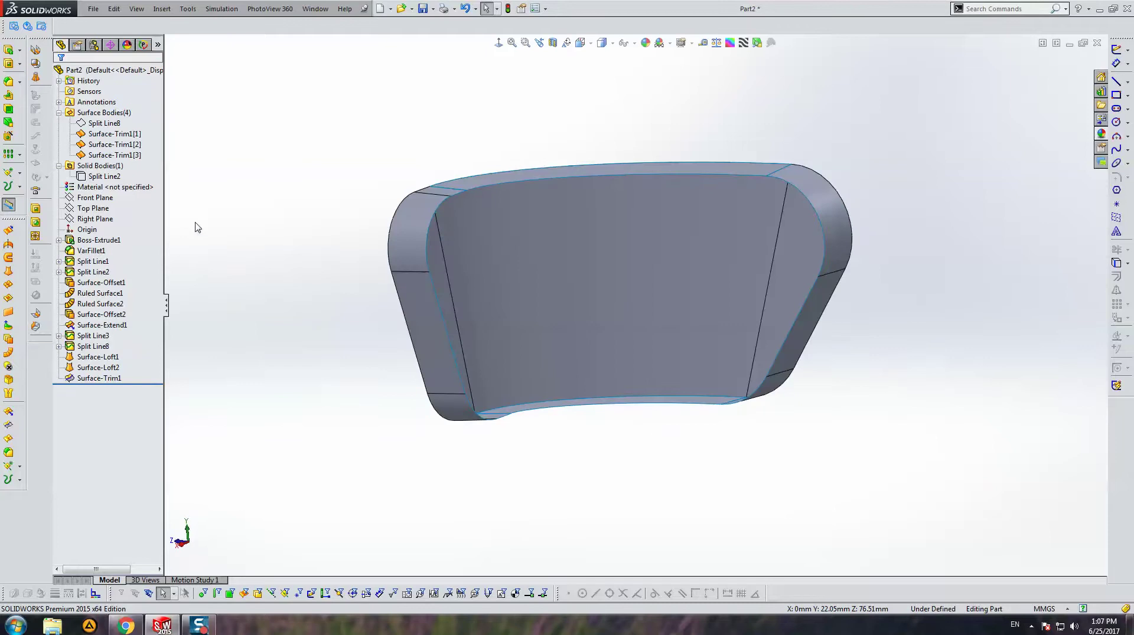
pyautogui.rightClick(104, 123)
pyautogui.click(116, 89)
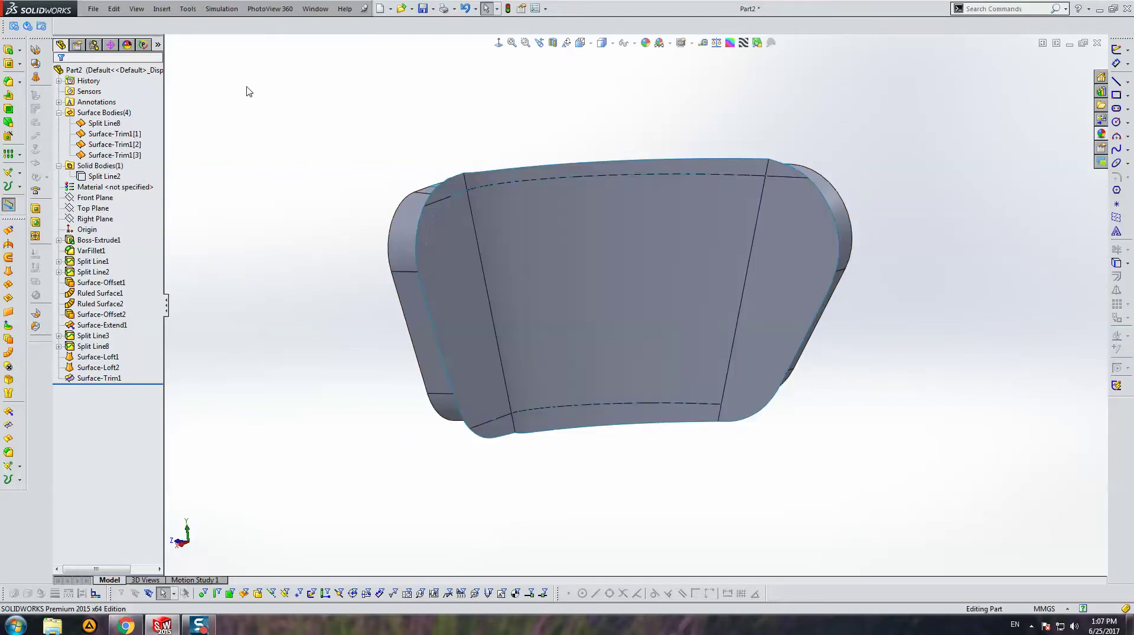
# Start a standard Trim Surface with a picked trim tool, then cancel it.
pyautogui.click(10, 426)
pyautogui.click(106, 108)
pyautogui.moveTo(252, 127); pyautogui.dragTo(344, 200, button='middle')
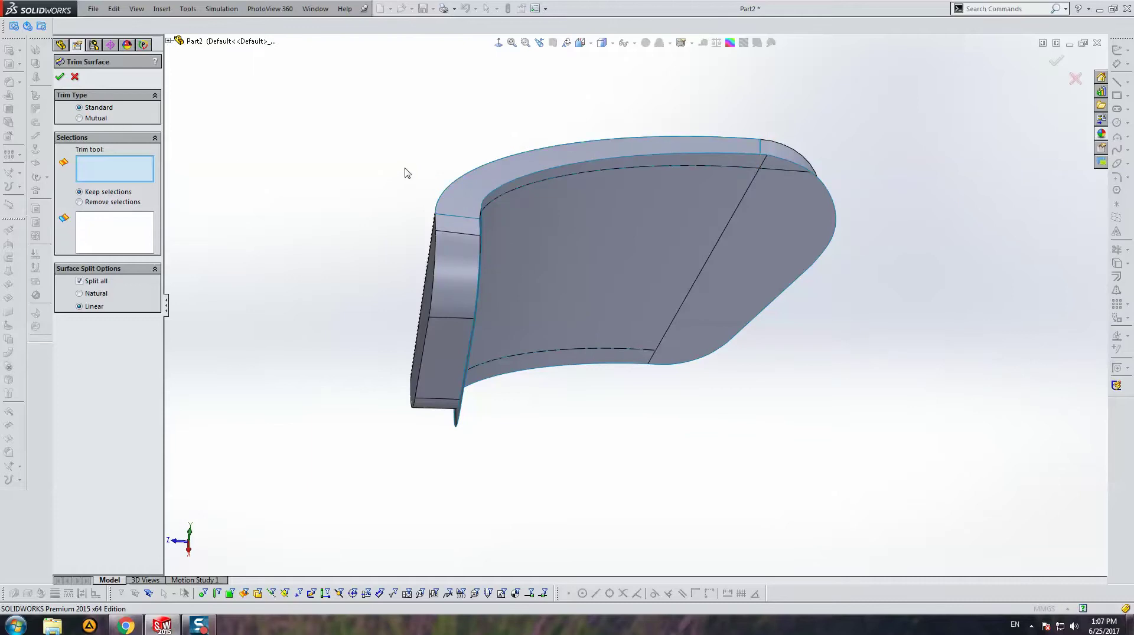
pyautogui.click(460, 213)
pyautogui.press('Escape')
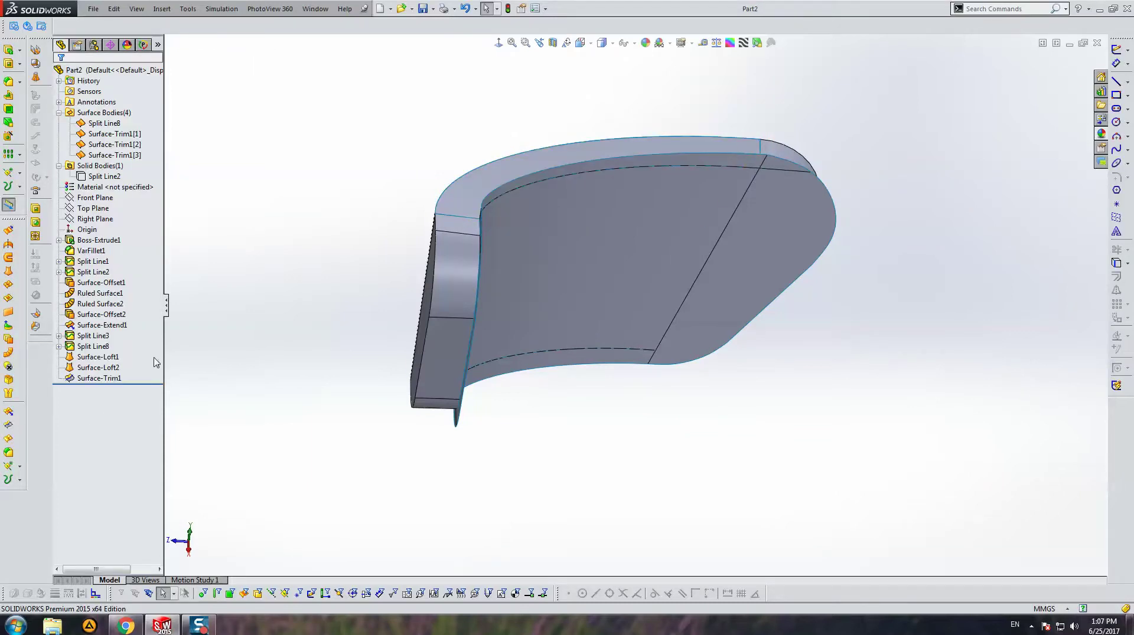
# Suppress and unsuppress Surface-Trim1 to compare untrimmed and trimmed pocket surfaces.
pyautogui.click(99, 378)
pyautogui.click(139, 354)
pyautogui.rightClick(94, 378)
pyautogui.click(180, 336)
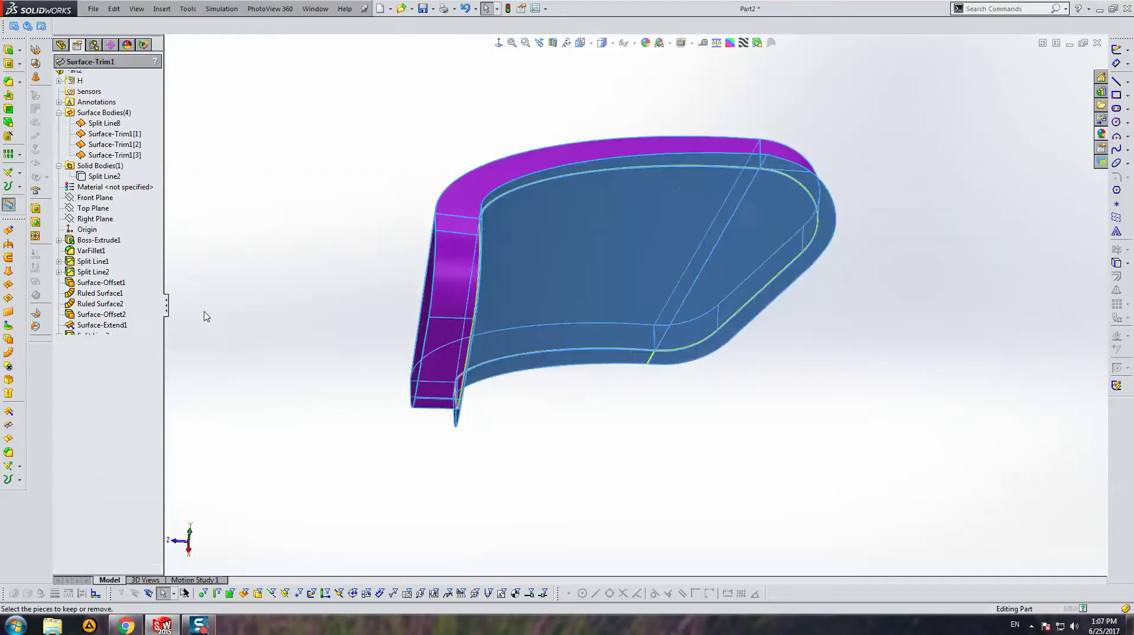
pyautogui.moveTo(400, 304)
pyautogui.mouseDown(button='middle')
pyautogui.moveTo(559, 294)
pyautogui.moveTo(641, 310)
pyautogui.moveTo(766, 426)
pyautogui.moveTo(420, 455)
pyautogui.mouseUp(button='middle')
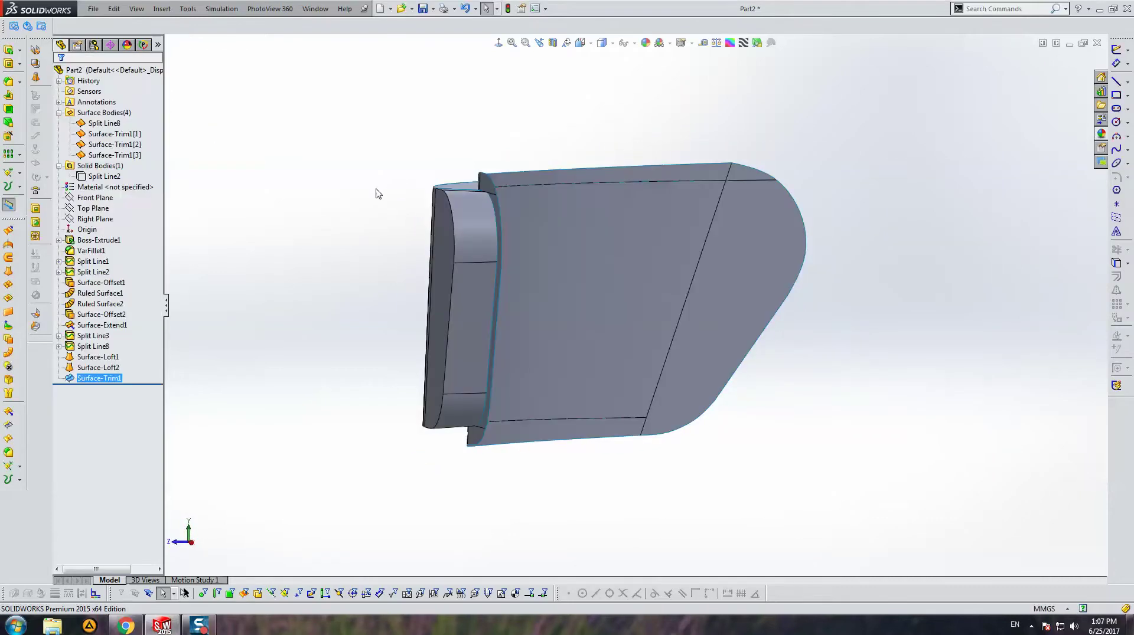
pyautogui.moveTo(378, 193); pyautogui.dragTo(418, 283, button='middle')
# Re-edit Surface-Trim1 with Split all turned off, then close the edit.
pyautogui.rightClick(98, 378)
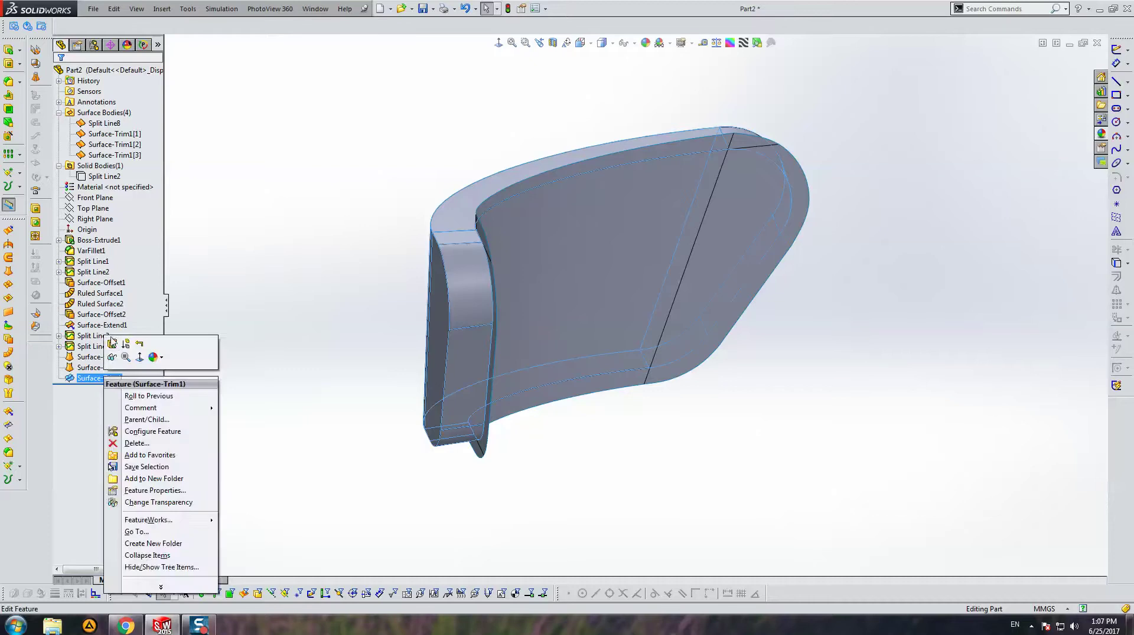
pyautogui.press('Escape')
pyautogui.rightClick(104, 378)
pyautogui.click(182, 260)
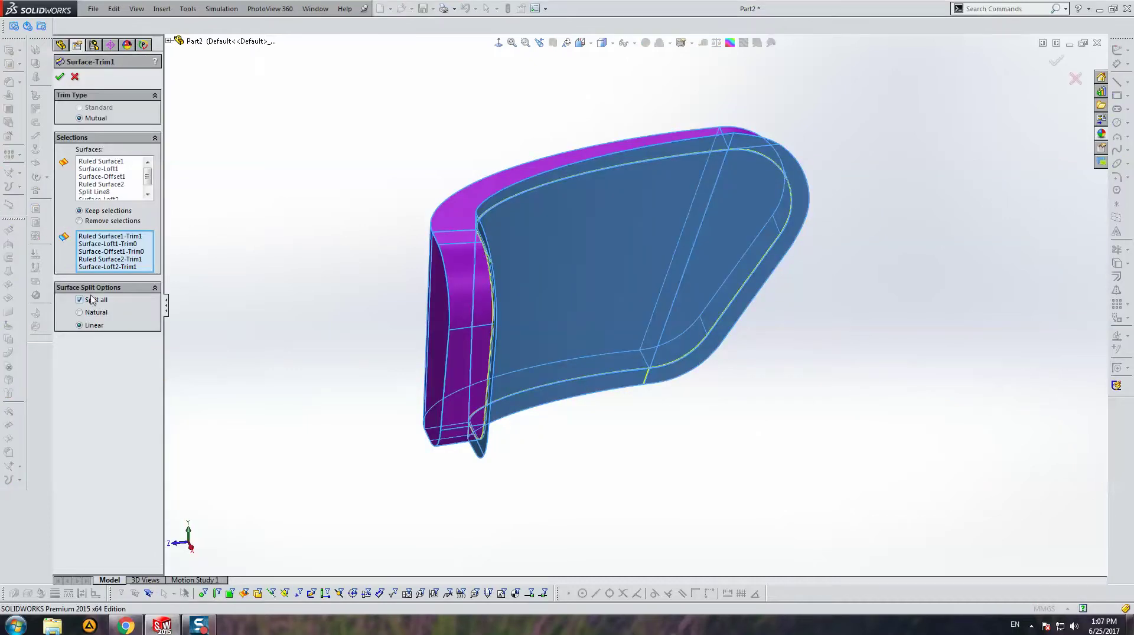
pyautogui.click(80, 300)
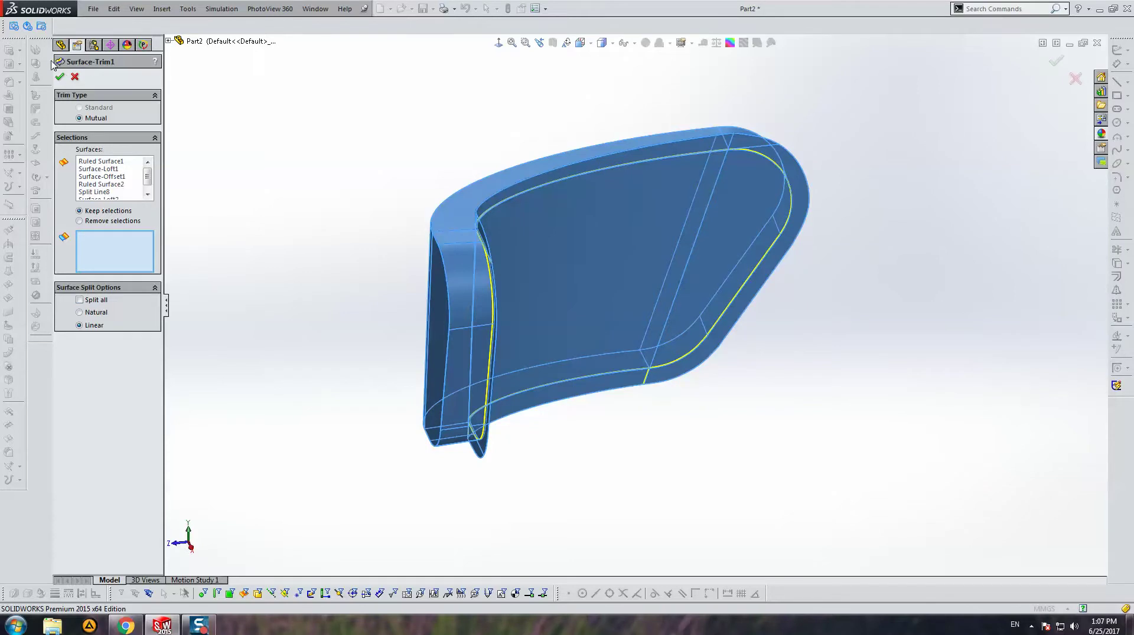
pyautogui.click(60, 77)
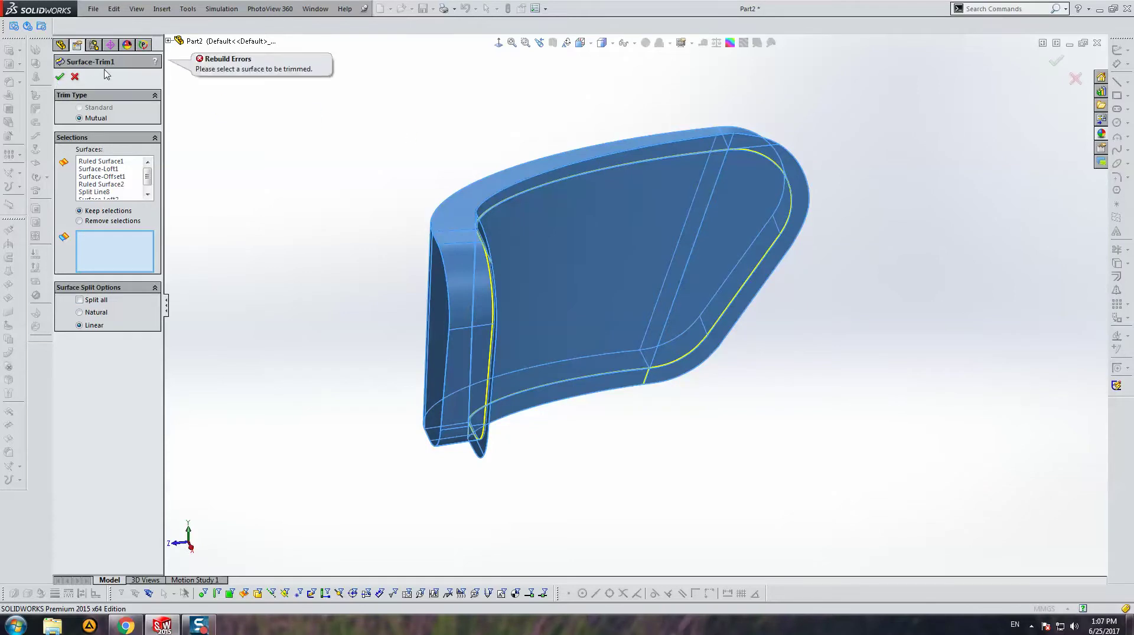
pyautogui.rightClick(208, 159)
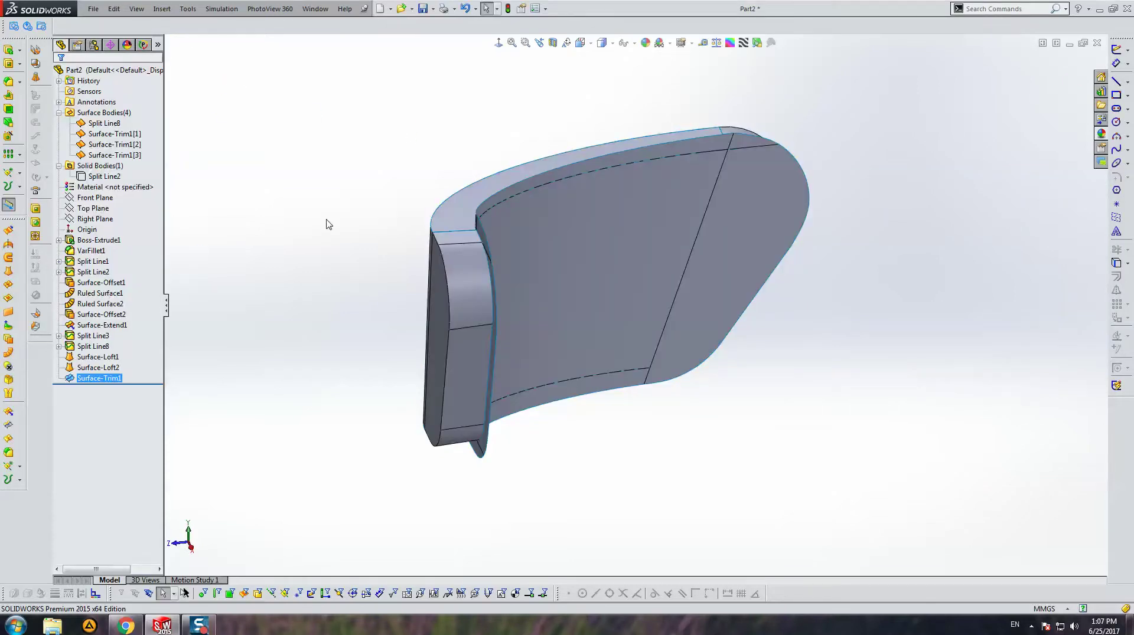
pyautogui.click(72, 395)
# Knit the left, front and inner-wall Surface-Trim1 pieces with Try to form solid and Merge entities on.
pyautogui.click(8, 413)
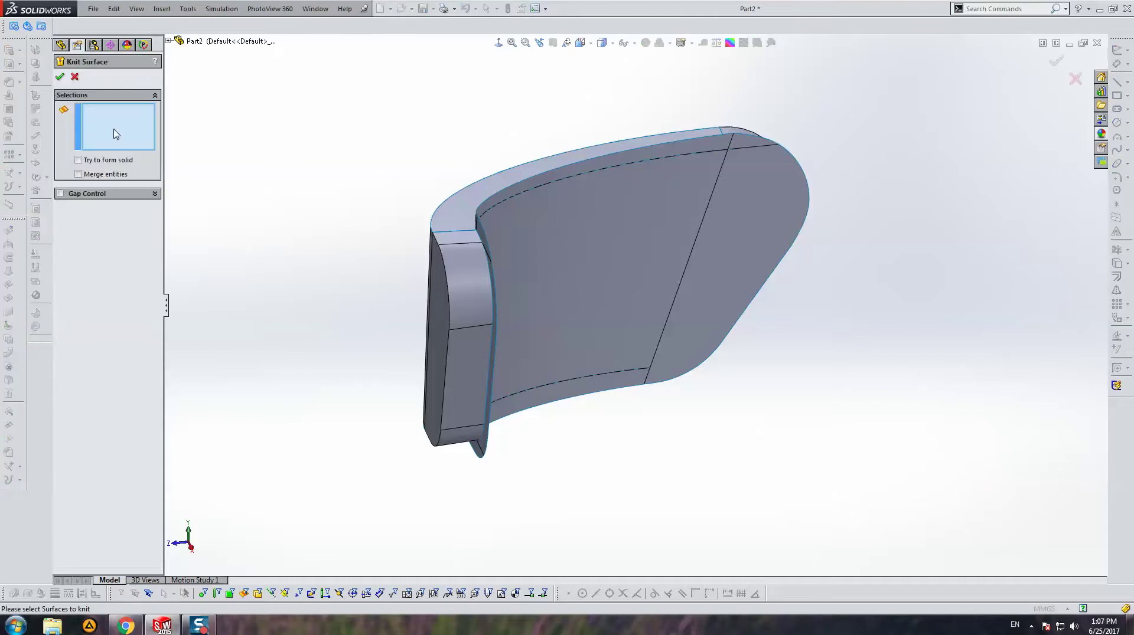
pyautogui.click(457, 235)
pyautogui.click(531, 228)
pyautogui.moveTo(531, 228); pyautogui.dragTo(562, 291, button='middle')
pyautogui.click(508, 299)
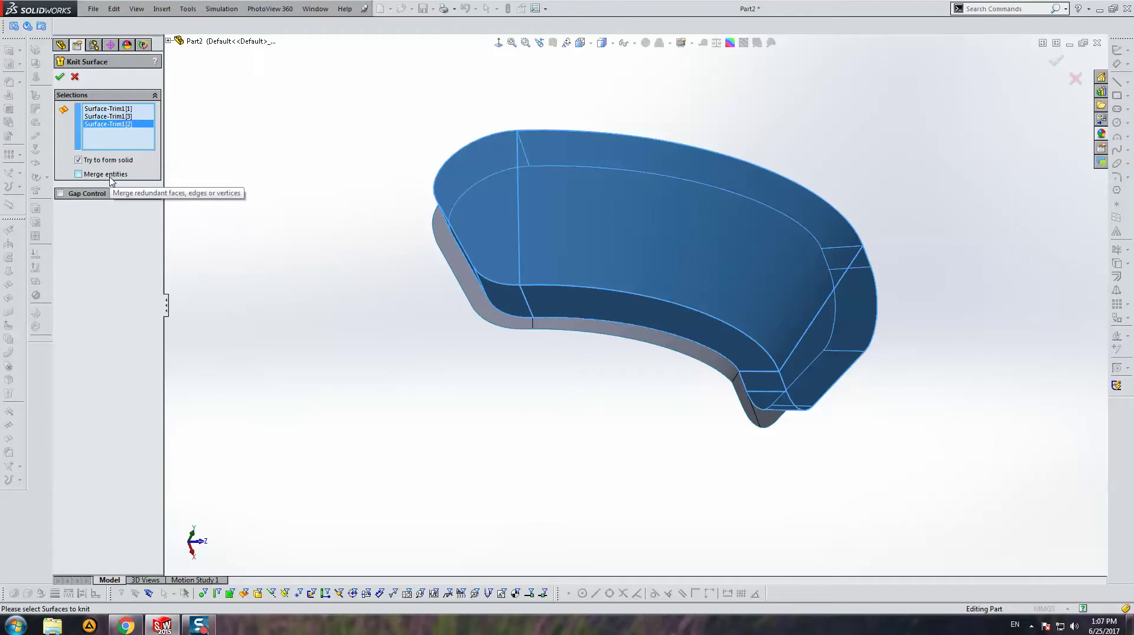
pyautogui.click(110, 177)
pyautogui.click(60, 76)
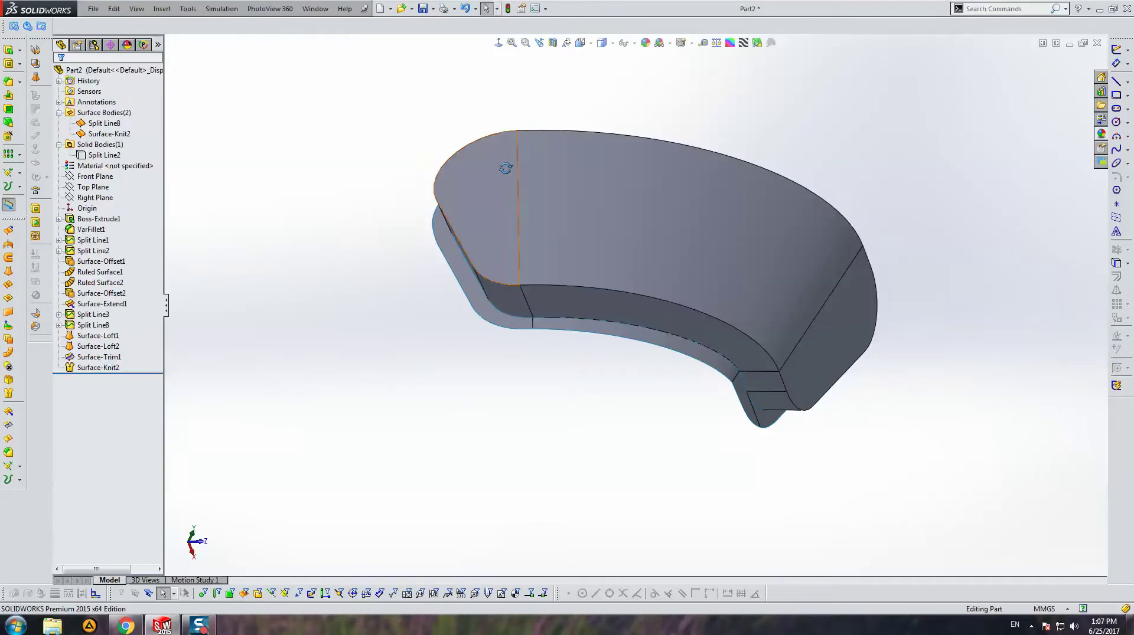
pyautogui.moveTo(506, 168); pyautogui.dragTo(721, 288, button='middle')
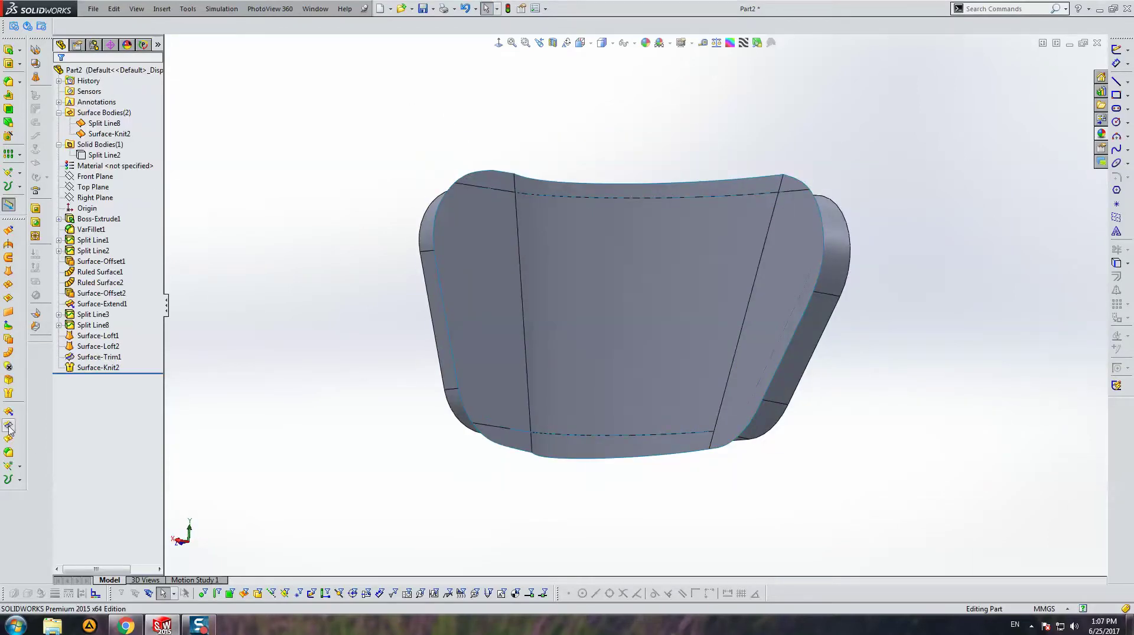
# Standard-trim the Split Line8 face with Surface-Knit2 as tool, keeping the split face piece.
pyautogui.click(8, 426)
pyautogui.click(95, 106)
pyautogui.moveTo(330, 204); pyautogui.dragTo(367, 202, button='middle')
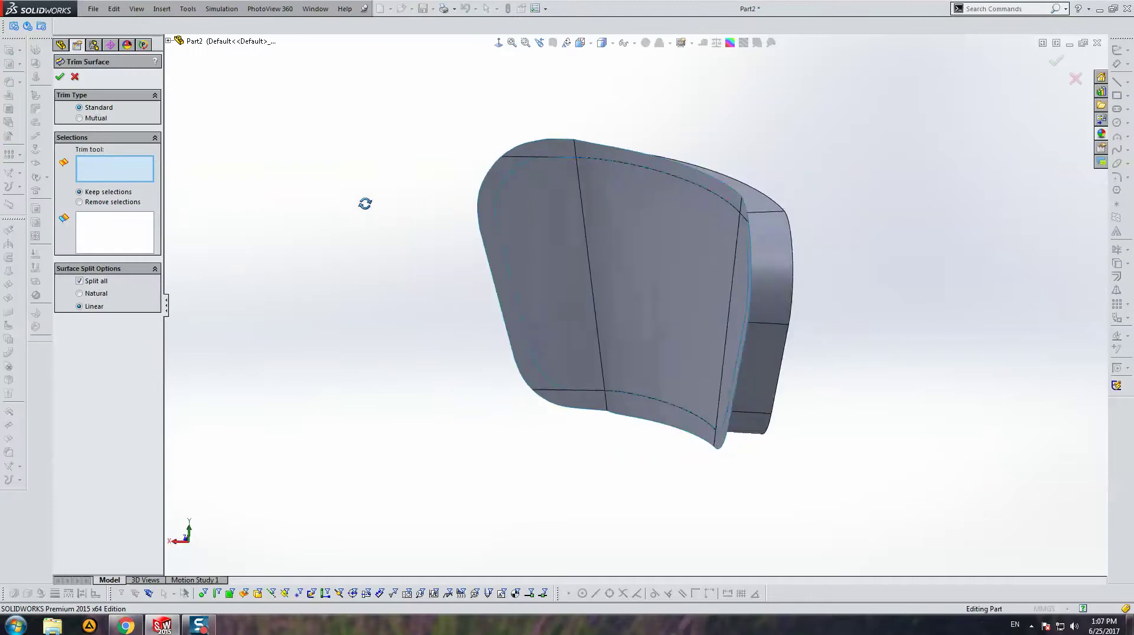
pyautogui.moveTo(649, 248); pyautogui.dragTo(682, 249, button='middle')
pyautogui.click(680, 249)
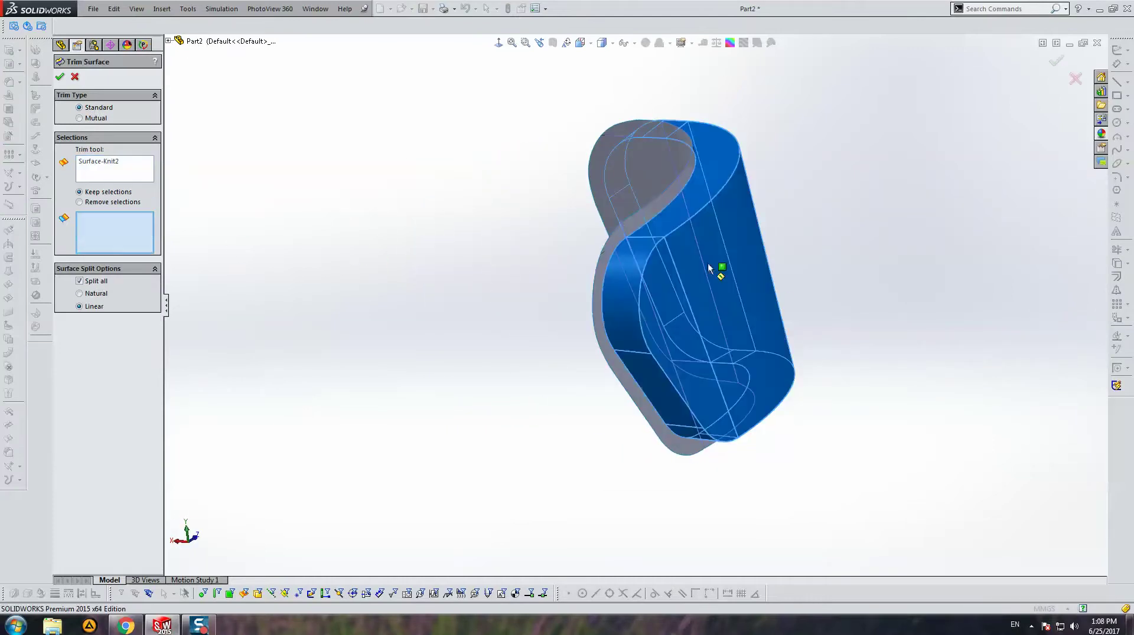
pyautogui.moveTo(354, 245); pyautogui.dragTo(577, 246, button='middle')
pyautogui.click(710, 248)
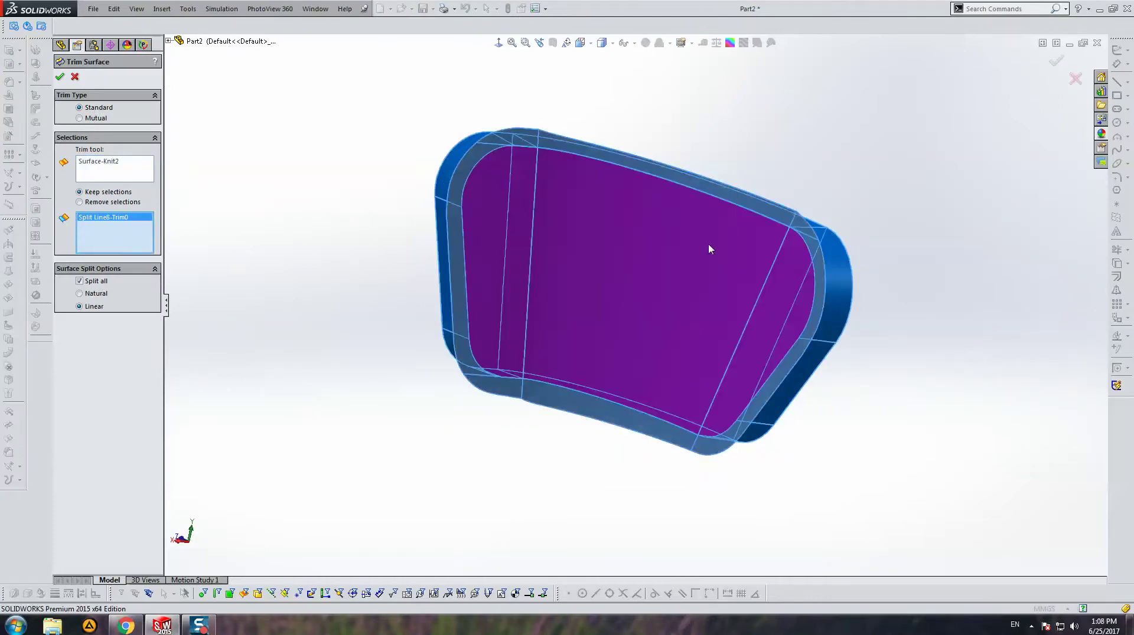
pyautogui.press('Return')
pyautogui.moveTo(707, 242); pyautogui.dragTo(662, 272, button='middle')
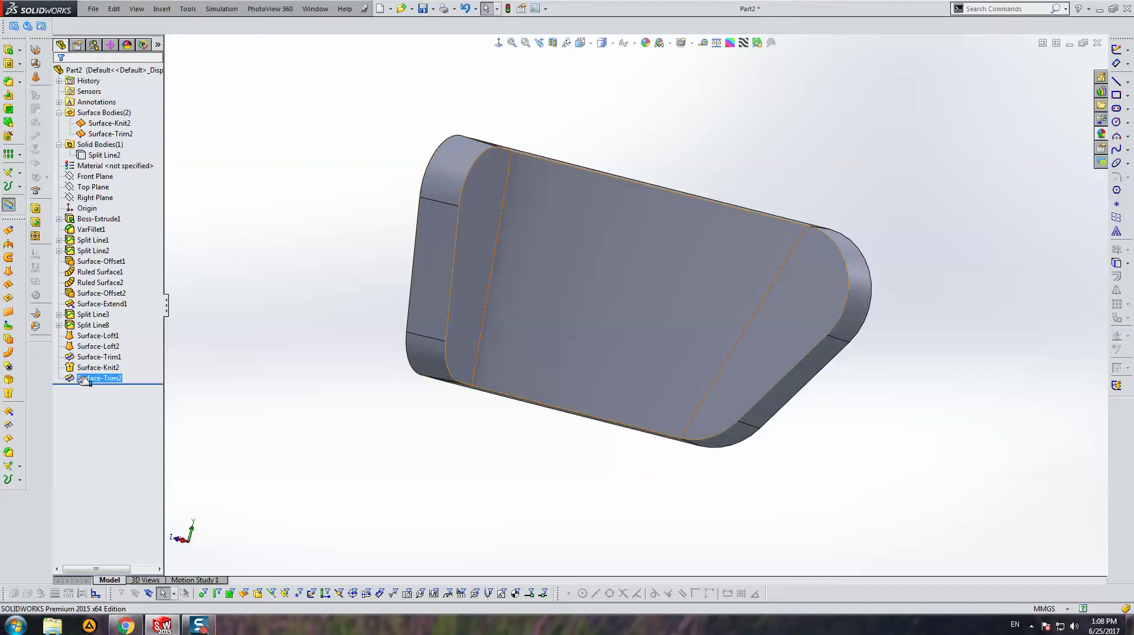
# Knit Surface-Knit2 and Surface-Trim2 into the solid body Surface-Knit3.
pyautogui.click(8, 393)
pyautogui.press('z')
pyautogui.moveTo(413, 135); pyautogui.dragTo(716, 370)
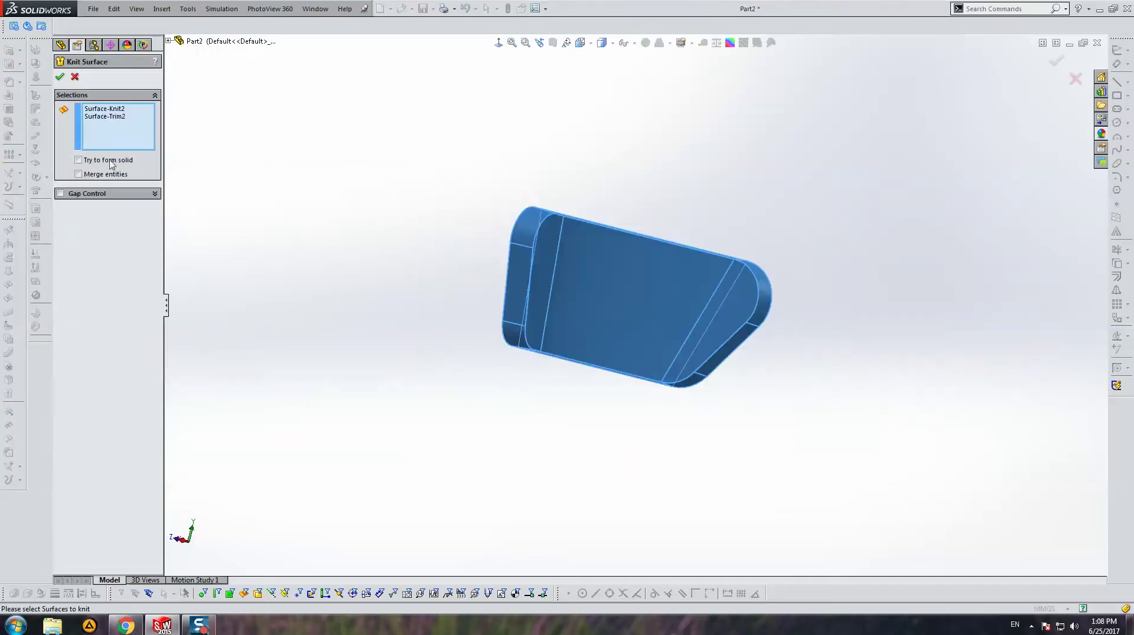
pyautogui.press('Return')
pyautogui.moveTo(661, 248); pyautogui.dragTo(718, 231, button='middle')
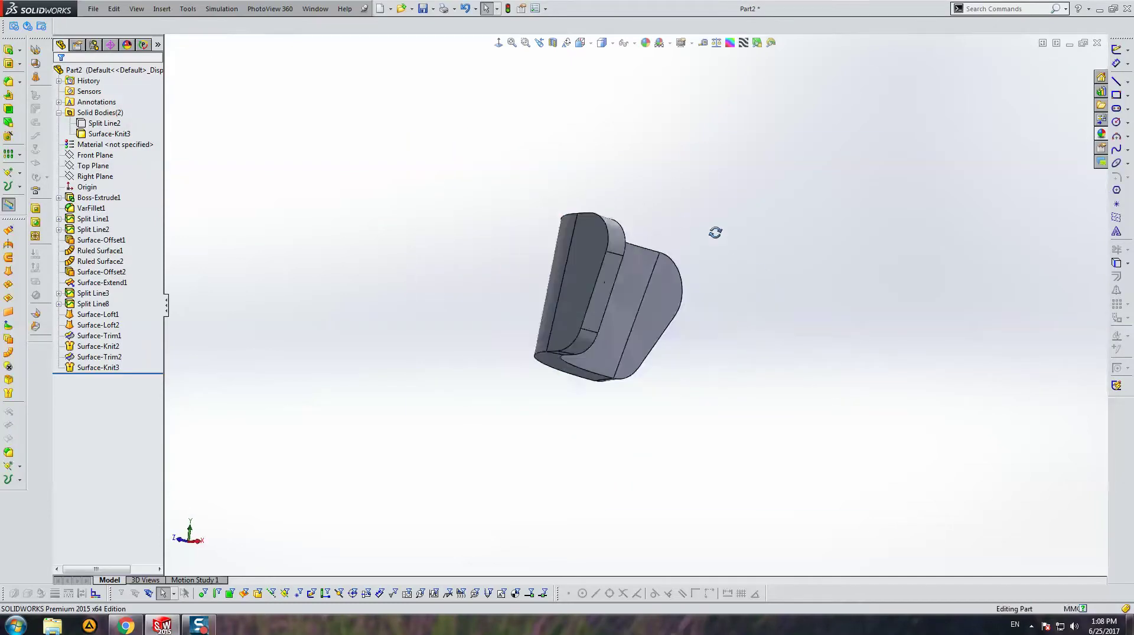
# Combine the Split Line2 body with Surface-Knit3 using Subtract.
pyautogui.click(87, 124)
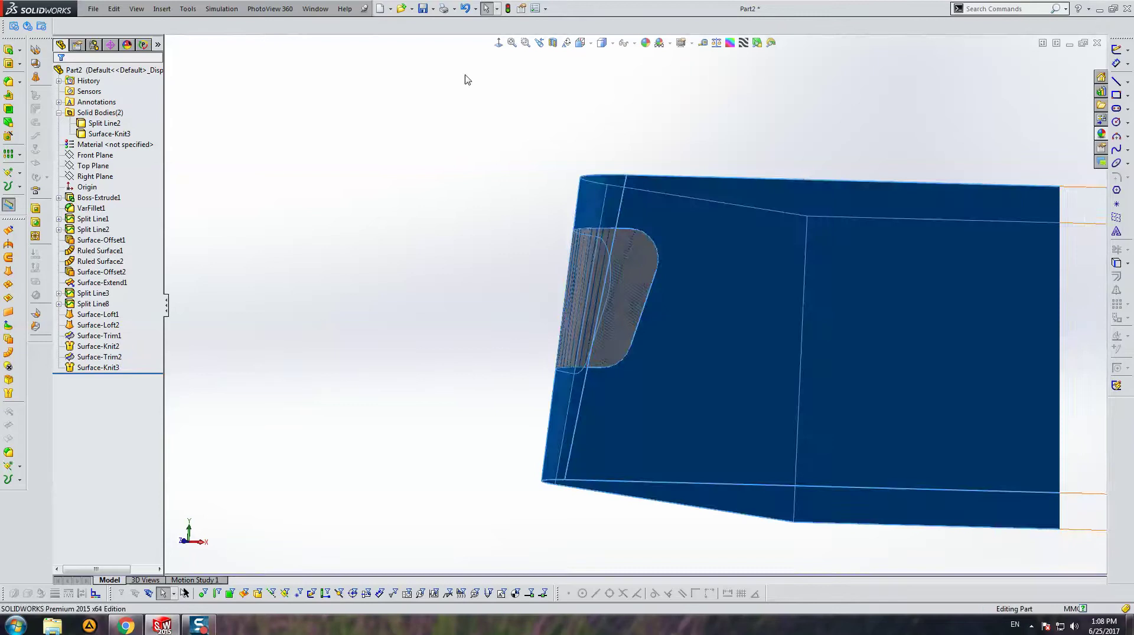
pyautogui.moveTo(463, 76); pyautogui.dragTo(755, 258, button='middle')
pyautogui.click(94, 123)
pyautogui.keyDown('ctrl'); pyautogui.click(106, 133); pyautogui.keyUp('ctrl')
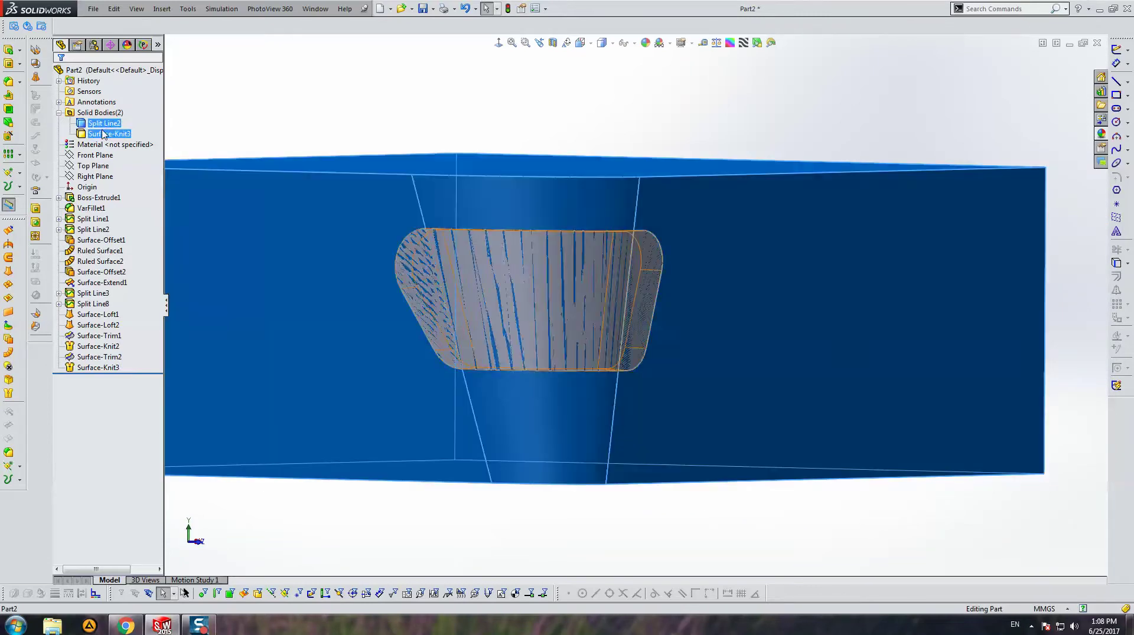
pyautogui.rightClick(99, 134)
pyautogui.click(136, 199)
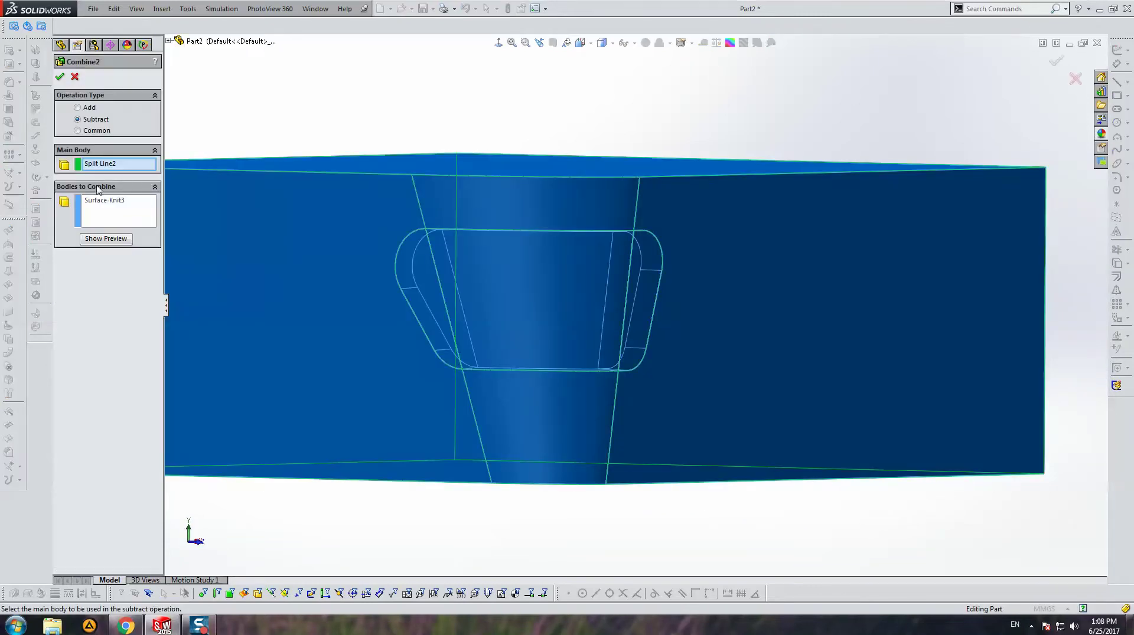
pyautogui.press('Return')
# Inspect the cut pocket from front and side views, then save the part.
pyautogui.moveTo(472, 292)
pyautogui.mouseDown(button='middle')
pyautogui.moveTo(528, 313)
pyautogui.moveTo(584, 392)
pyautogui.moveTo(590, 301)
pyautogui.mouseUp(button='middle')
pyautogui.hotkey('ctrl', '1')
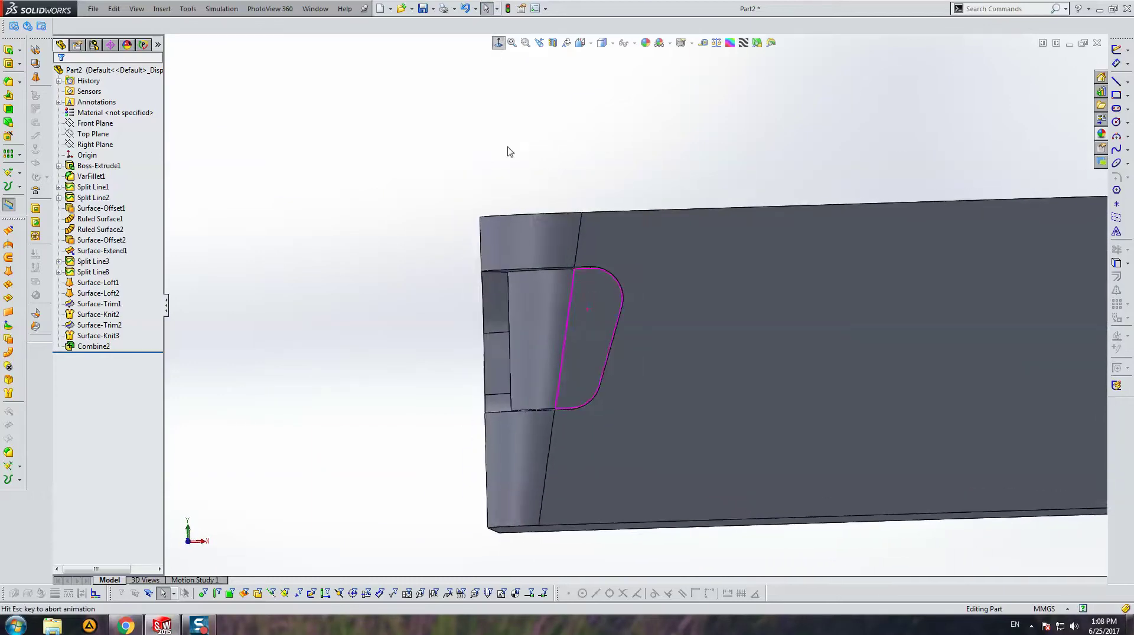
pyautogui.scroll(-2, 555, 416)
pyautogui.scroll(-3, 555, 416)
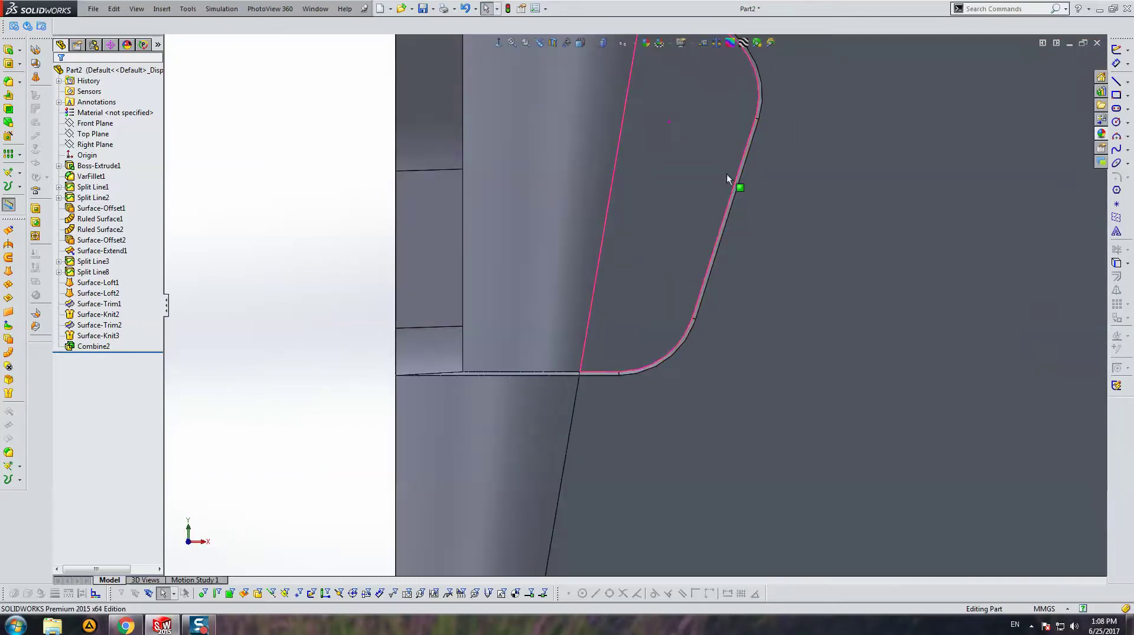
pyautogui.scroll(3, 723, 176)
pyautogui.scroll(-3, 721, 174)
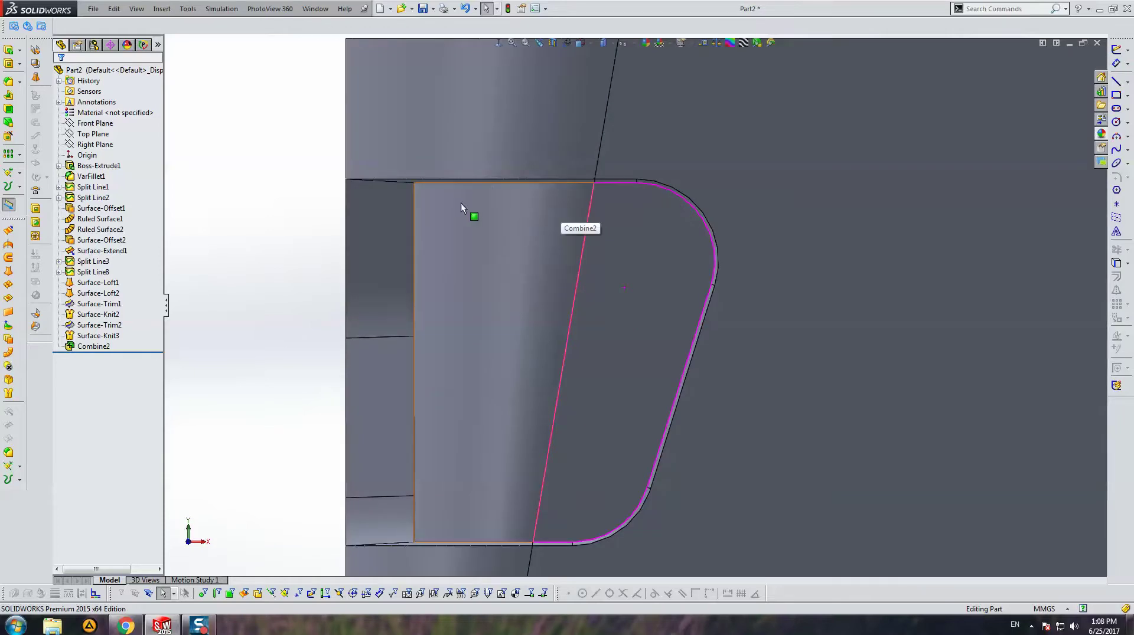
pyautogui.hotkey('ctrl', '3')
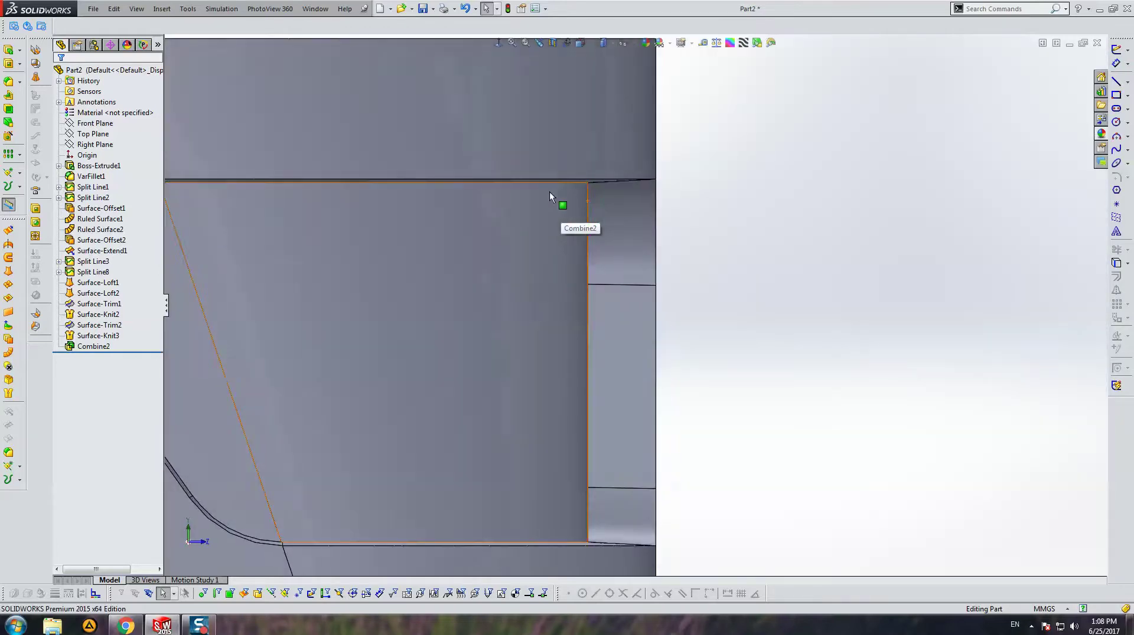
pyautogui.scroll(-2, 413, 254)
pyautogui.scroll(3, 632, 313)
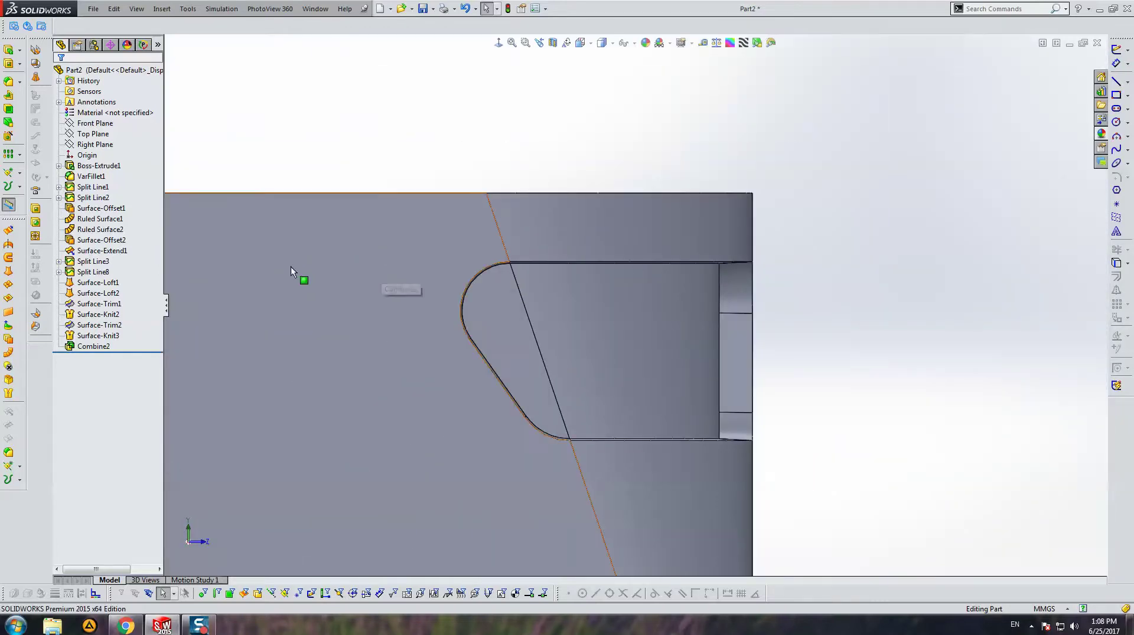
pyautogui.hotkey('ctrl', 's')
pyautogui.keyDown('ctrl'); pyautogui.moveTo(236, 254); pyautogui.dragTo(201, 241, button='middle'); pyautogui.keyUp('ctrl')
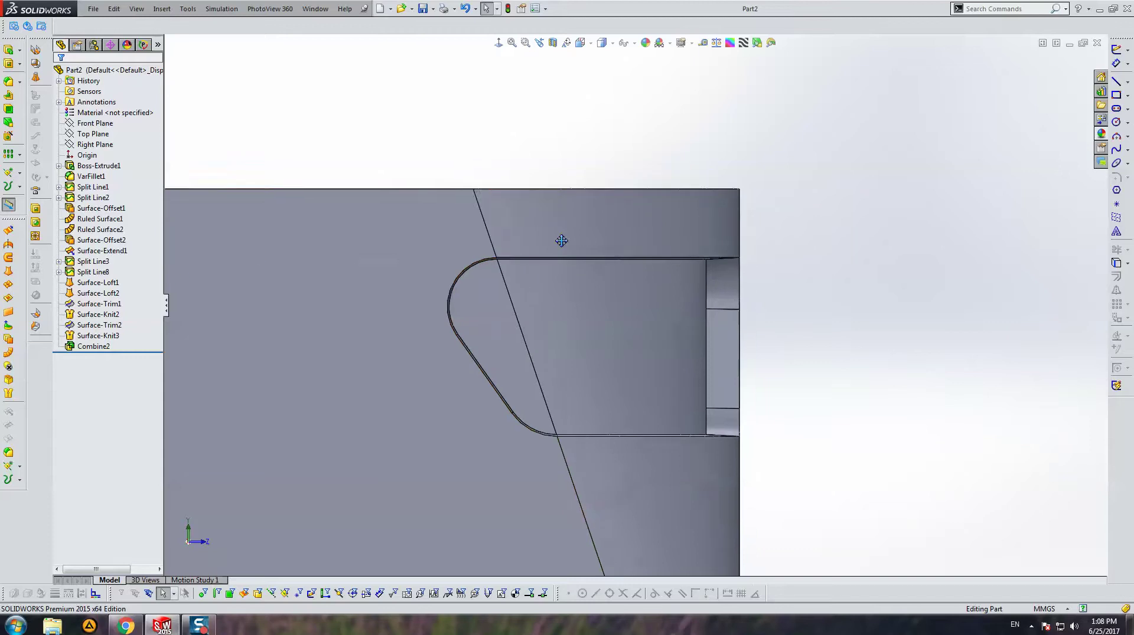
pyautogui.click(99, 219)
# Reapply Ruled Surface1, then roll the tree back above Surface-Loft1 and view the whole body.
pyautogui.click(139, 184)
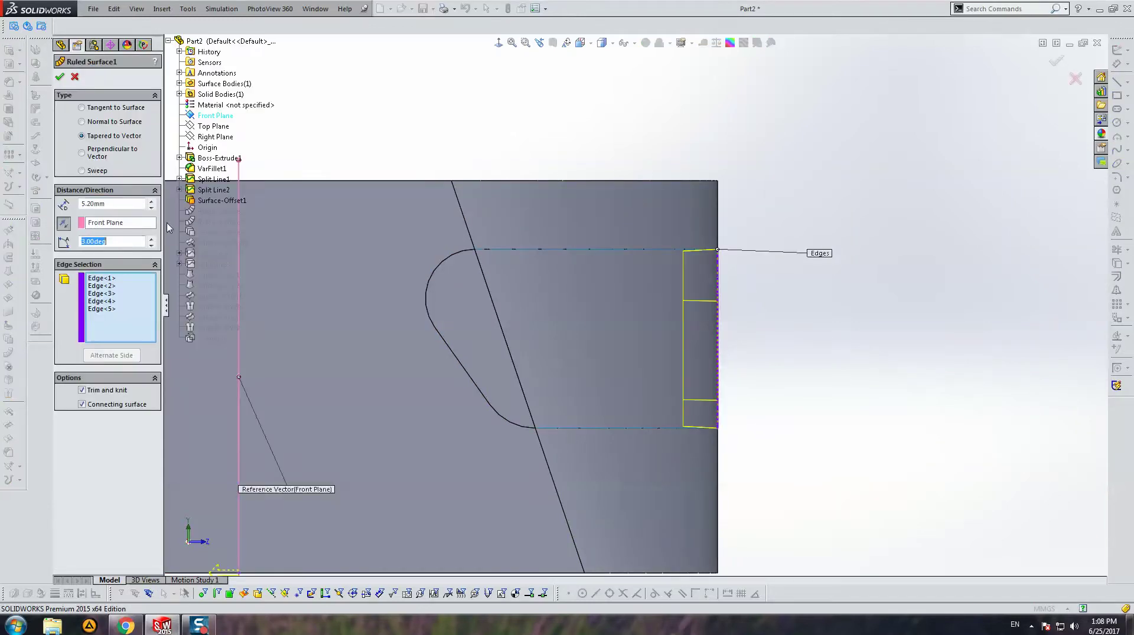
pyautogui.press('Return')
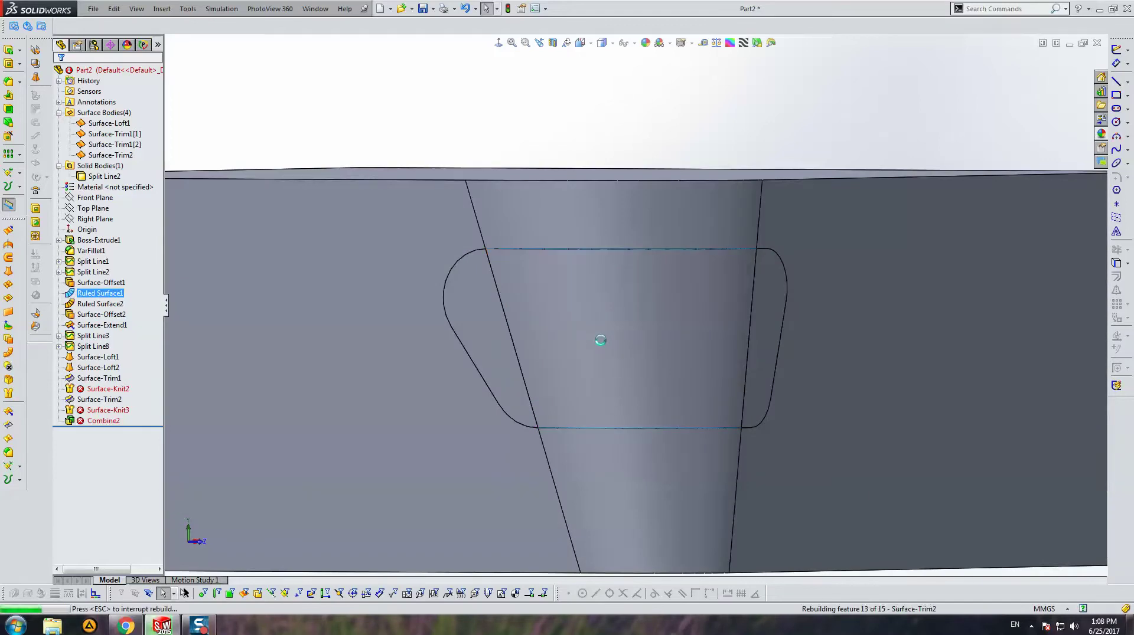
pyautogui.click(120, 306)
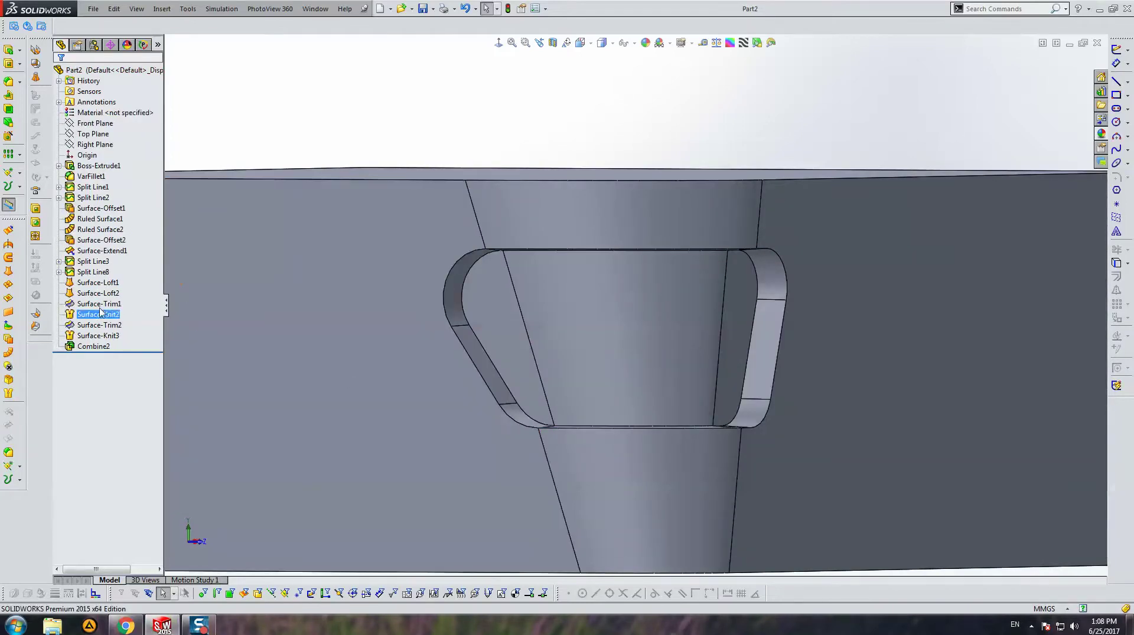
pyautogui.rightClick(102, 282)
pyautogui.click(146, 303)
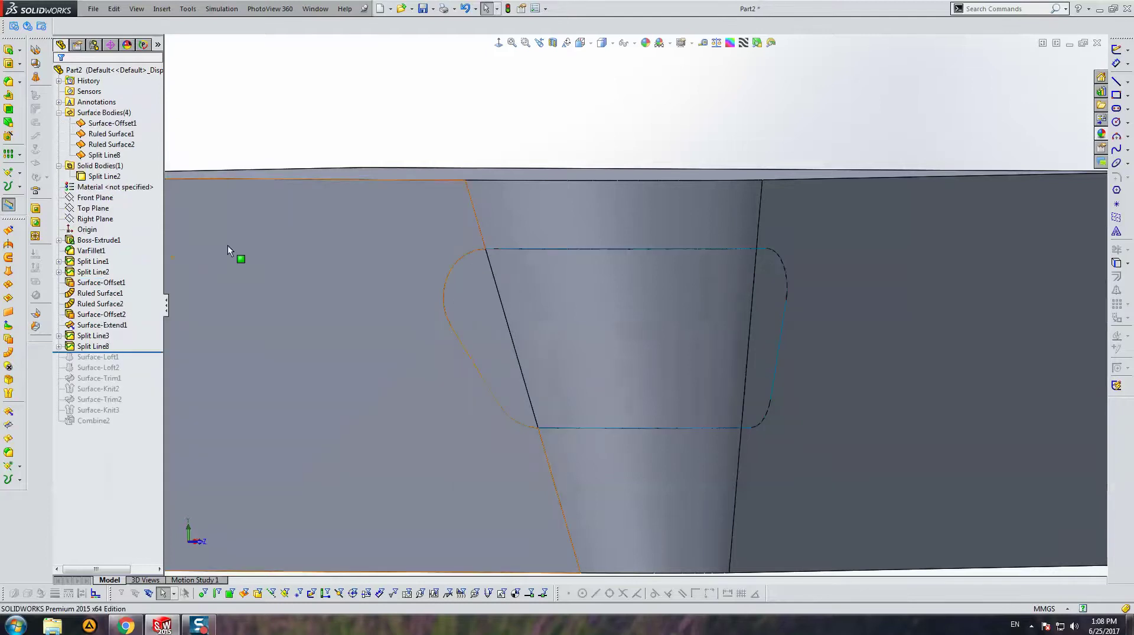
pyautogui.rightClick(401, 204)
pyautogui.click(449, 185)
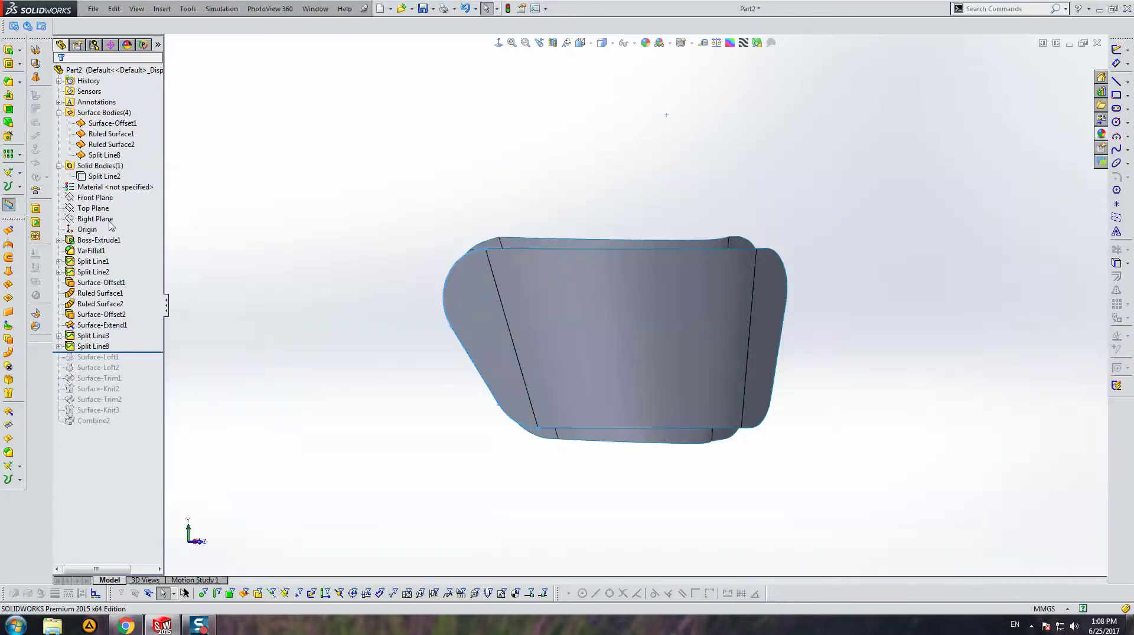
# In Sketch5, replace the split line's Fixed relation with Coincident to a model vertex, then rebuild Split Line3.
pyautogui.click(59, 336)
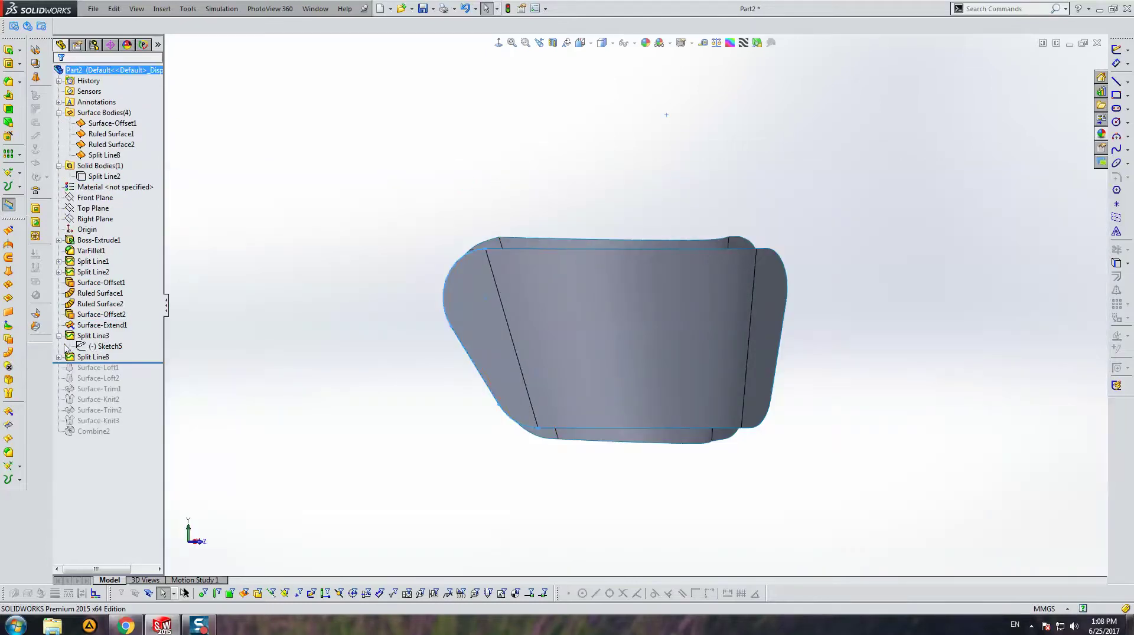
pyautogui.click(106, 346)
pyautogui.click(100, 311)
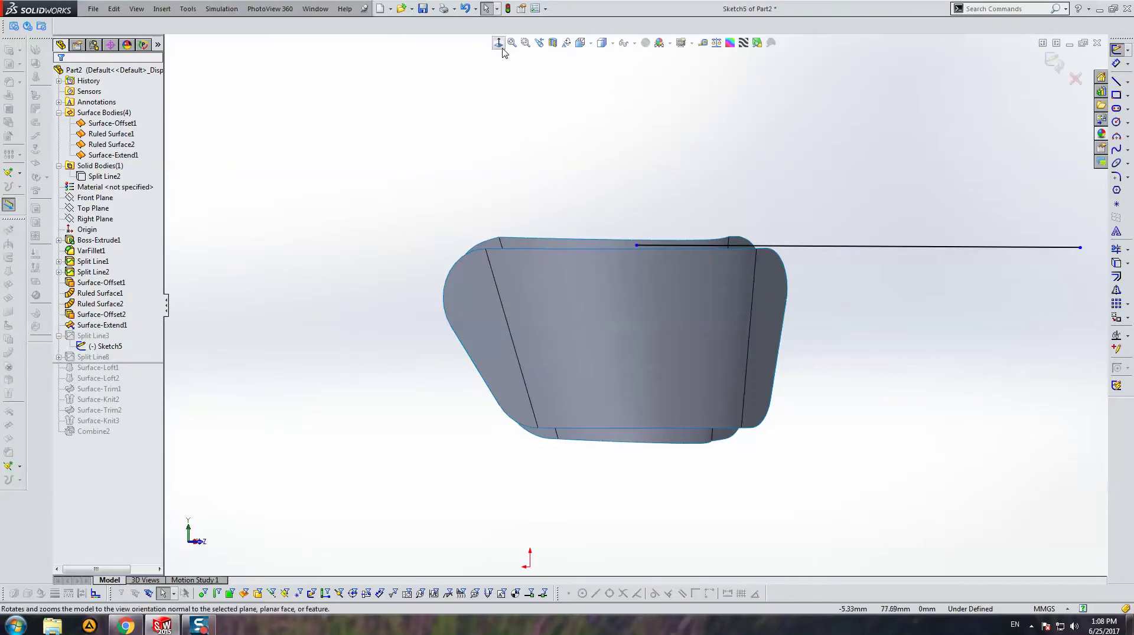
pyautogui.hotkey('ctrl', '4')
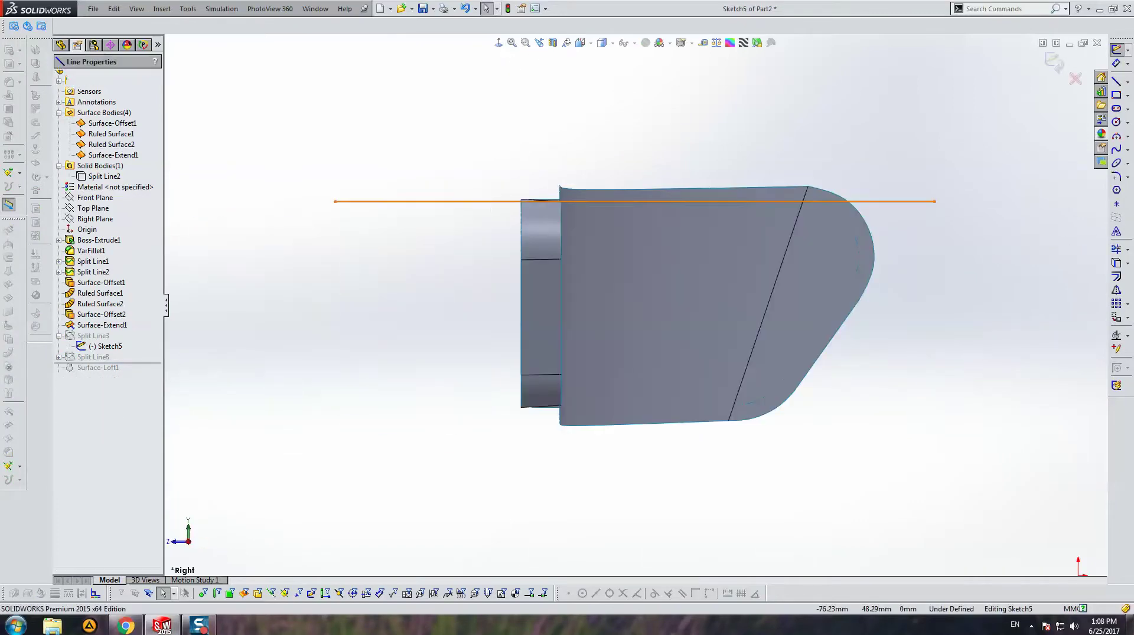
pyautogui.click(493, 202)
pyautogui.click(88, 117)
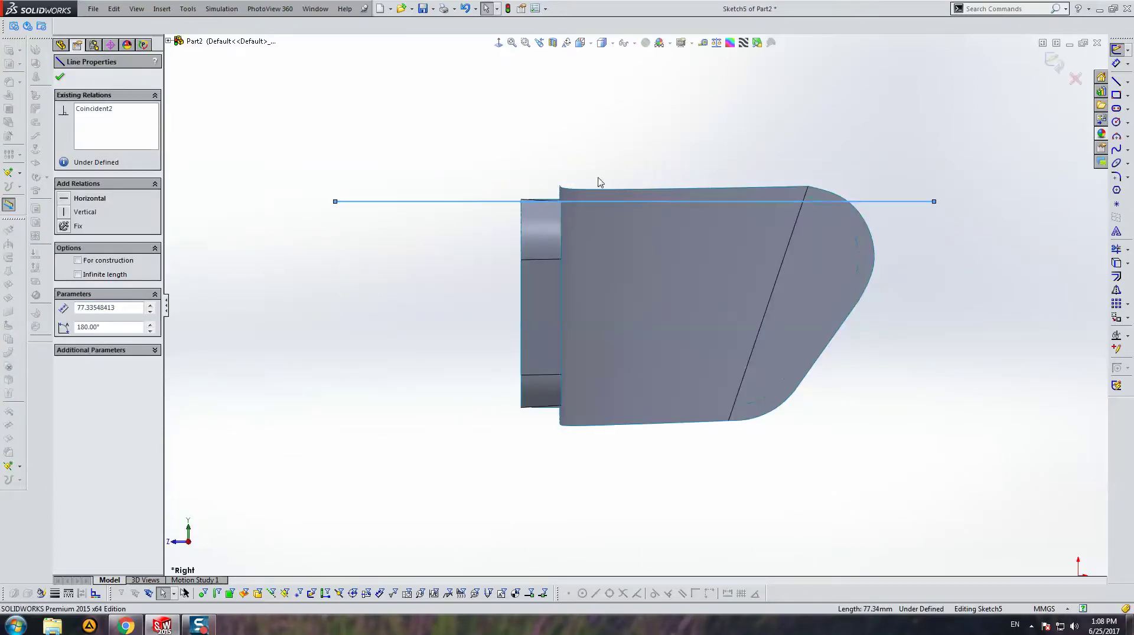
pyautogui.moveTo(599, 182); pyautogui.dragTo(593, 178, button='middle')
pyautogui.scroll(-5, 593, 178)
pyautogui.press('Escape')
pyautogui.scroll(-3, 598, 162)
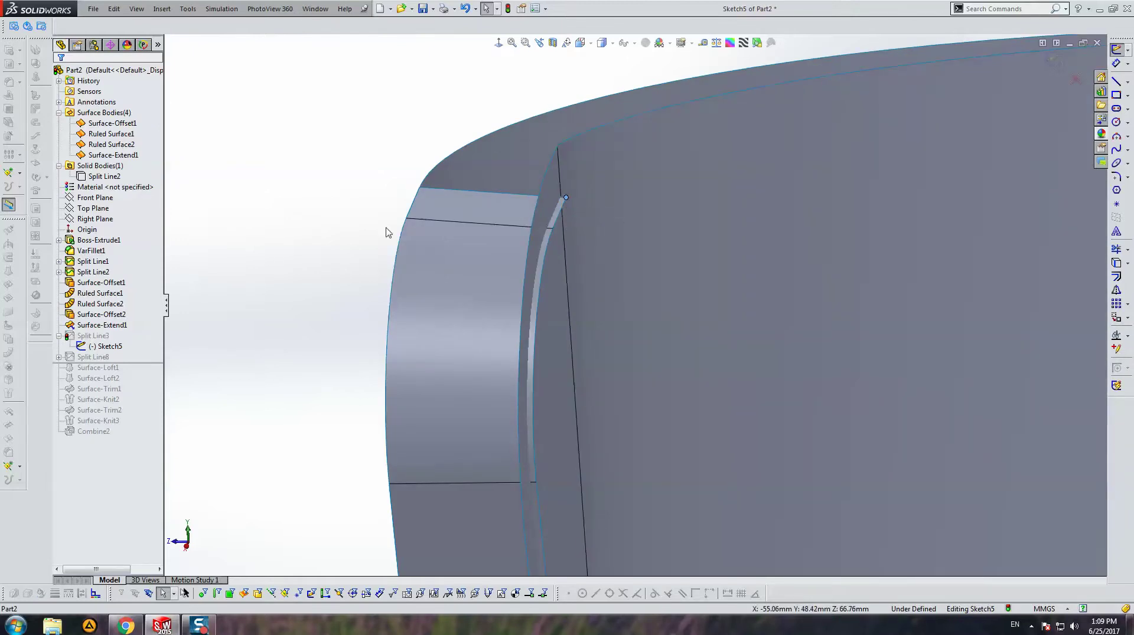
pyautogui.scroll(3, 690, 303)
pyautogui.scroll(2, 690, 304)
pyautogui.keyDown('ctrl'); pyautogui.click(509, 429); pyautogui.keyUp('ctrl')
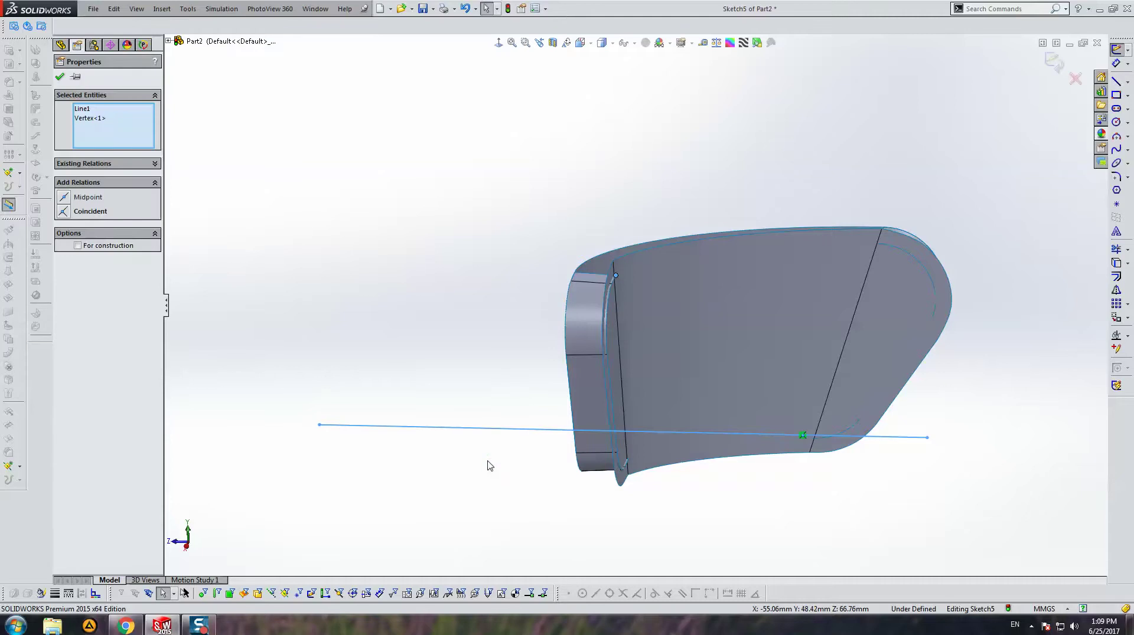
pyautogui.click(258, 134)
pyautogui.hotkey('ctrl', 'b')
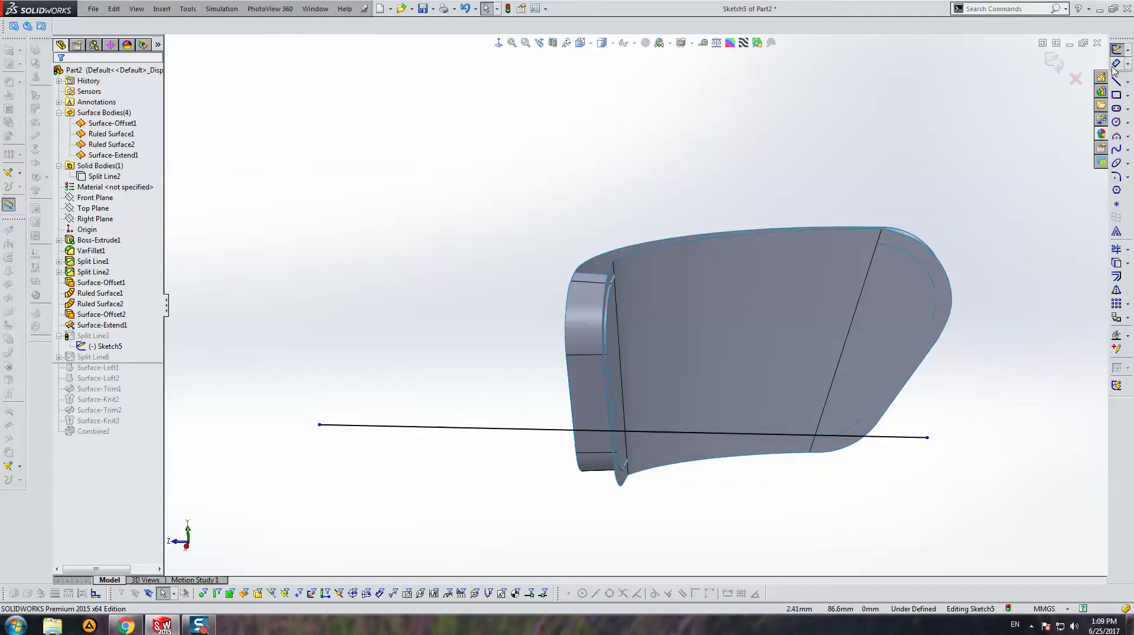
# In Sketch6 under Split Line8, swap the line's Fixed relation for Coincident to a model vertex.
pyautogui.click(59, 336)
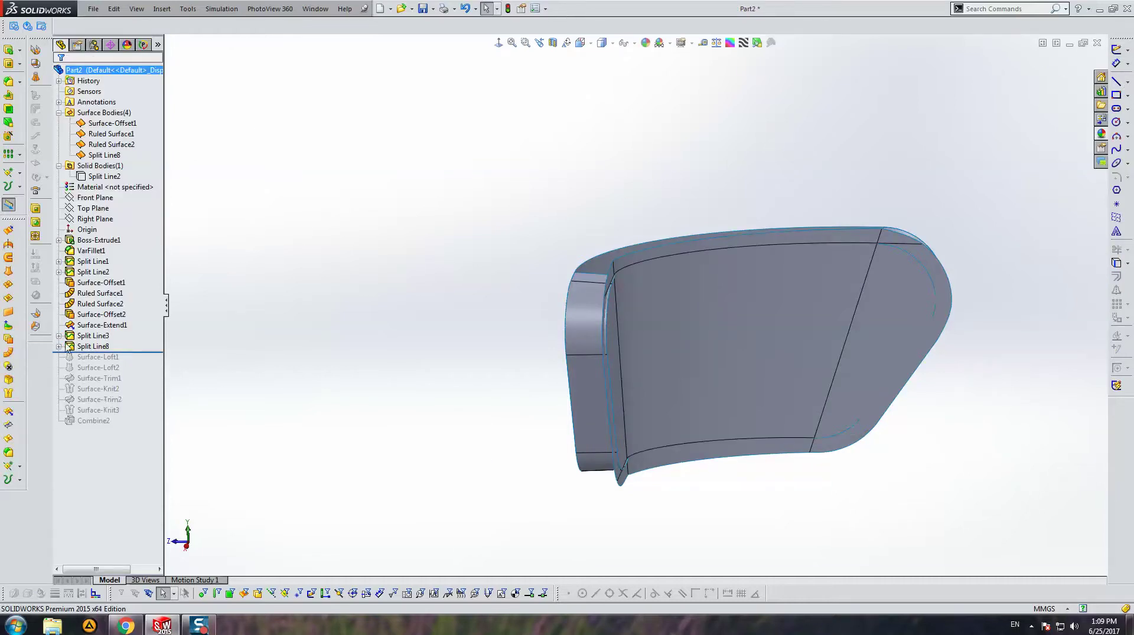
pyautogui.click(58, 346)
pyautogui.click(105, 356)
pyautogui.click(118, 326)
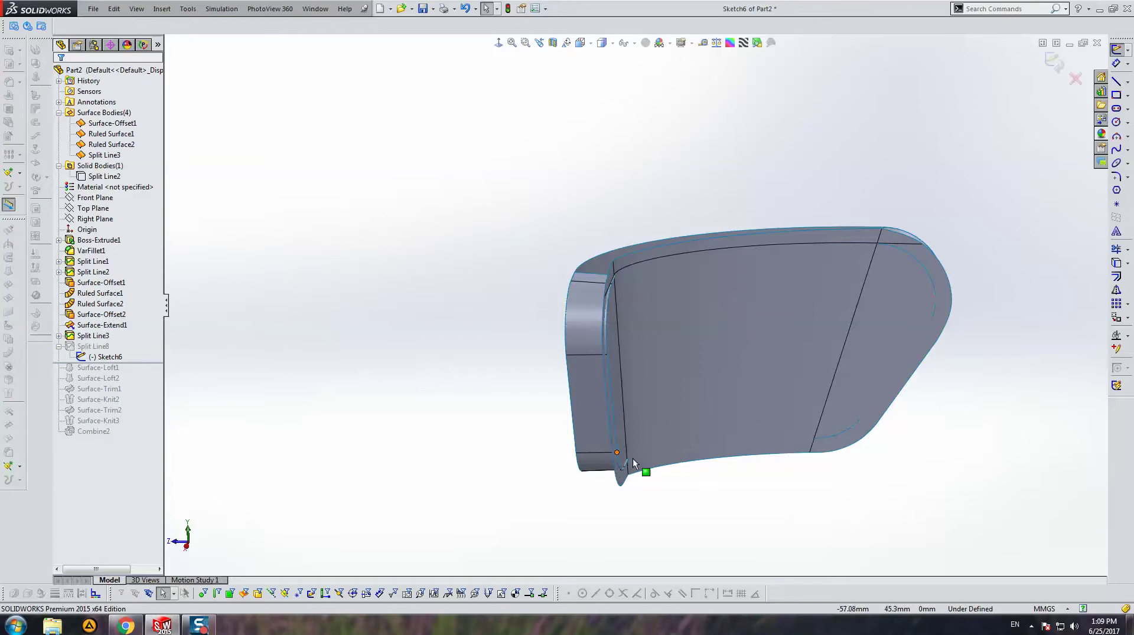
pyautogui.scroll(3, 640, 343)
pyautogui.click(621, 459)
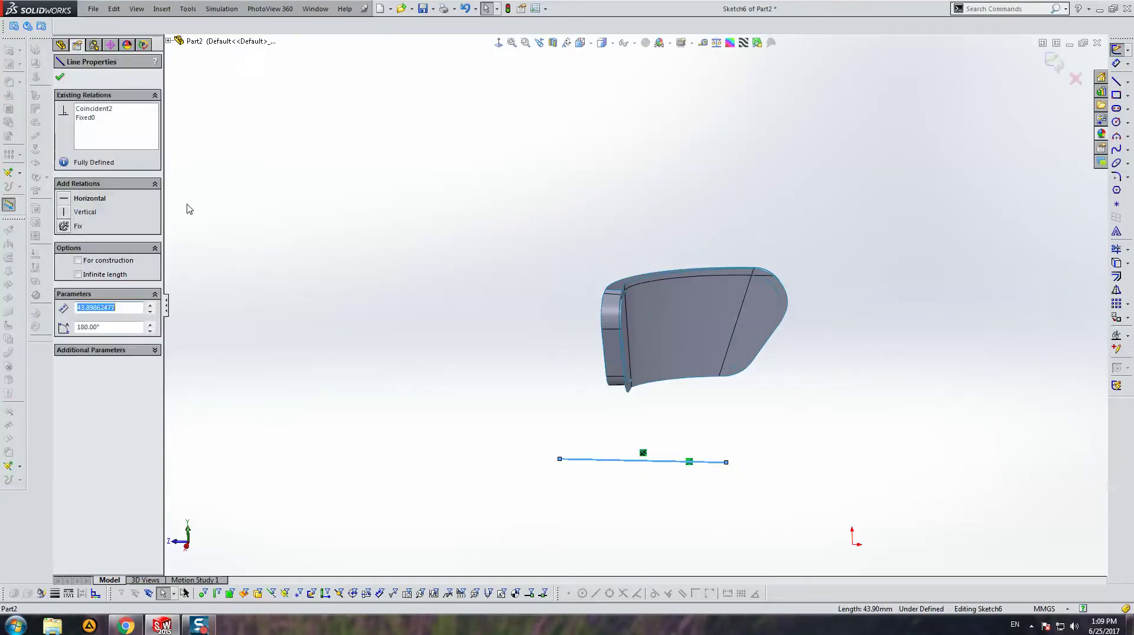
pyautogui.click(86, 118)
pyautogui.press('Delete')
pyautogui.scroll(-5, 667, 473)
pyautogui.scroll(-2, 659, 463)
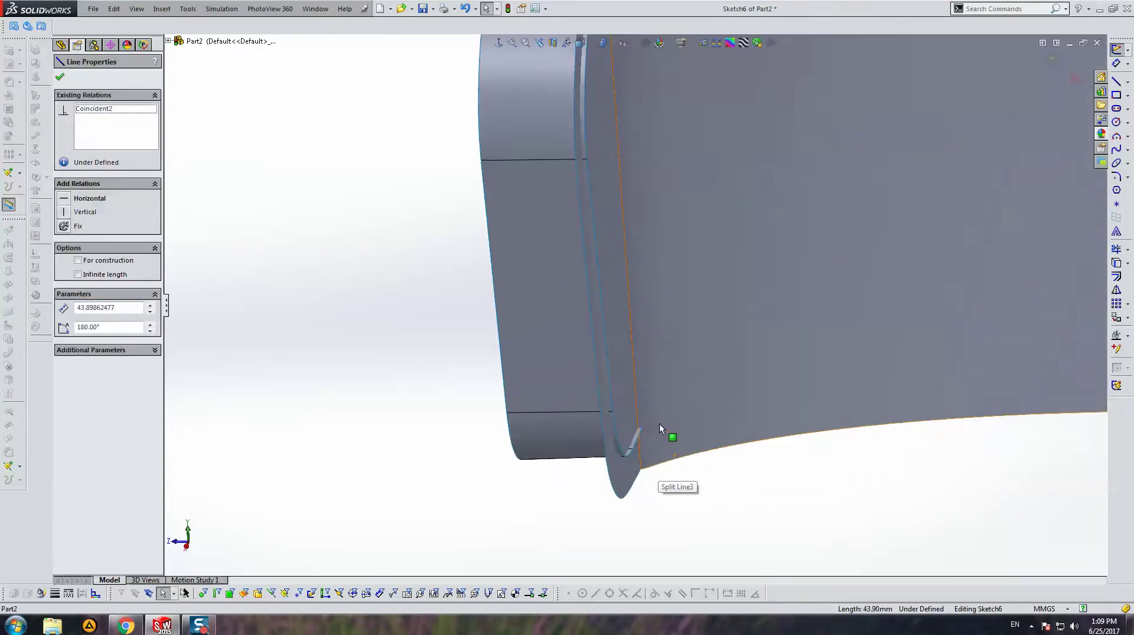
pyautogui.keyDown('ctrl'); pyautogui.click(643, 427); pyautogui.keyUp('ctrl')
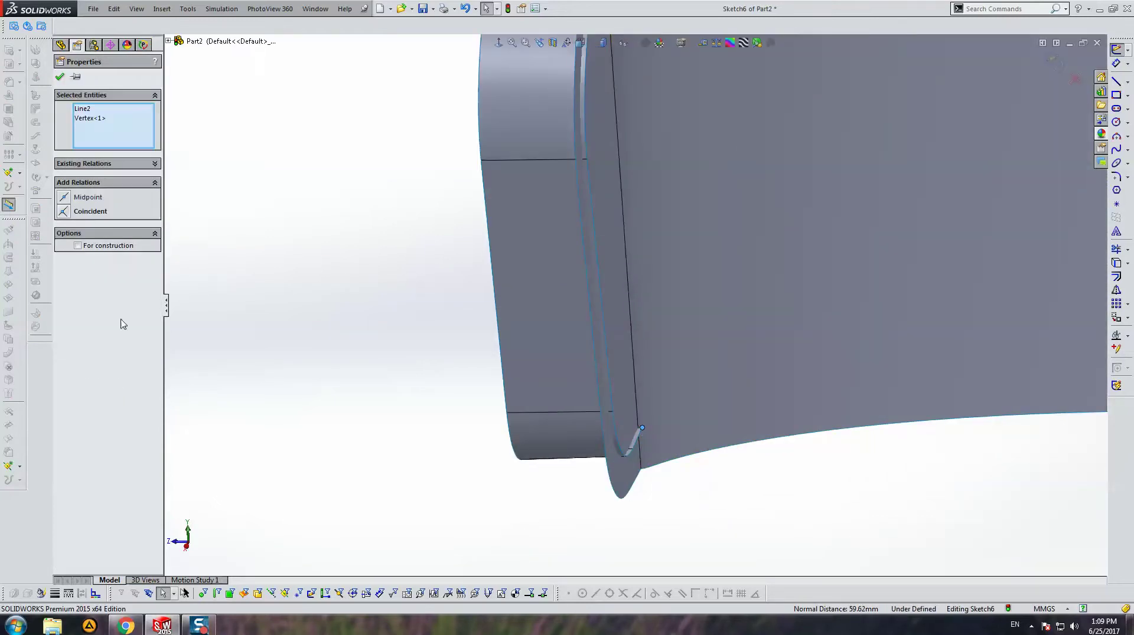
pyautogui.click(93, 213)
# Exit Sketch6 and roll the feature history forward through Combine2.
pyautogui.press('f')
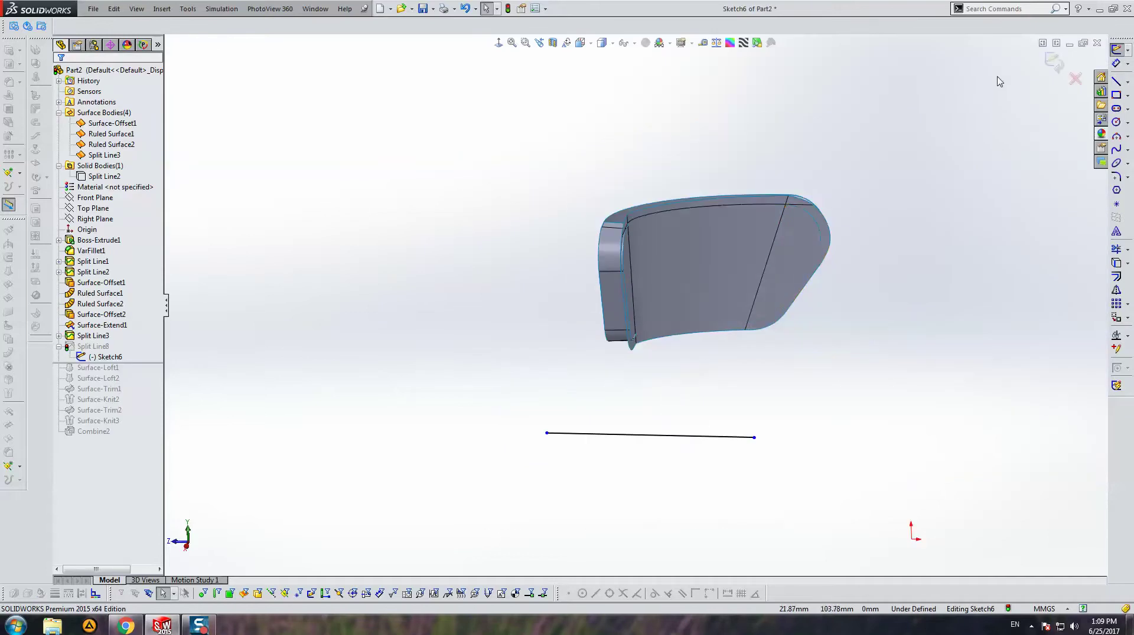
pyautogui.click(60, 346)
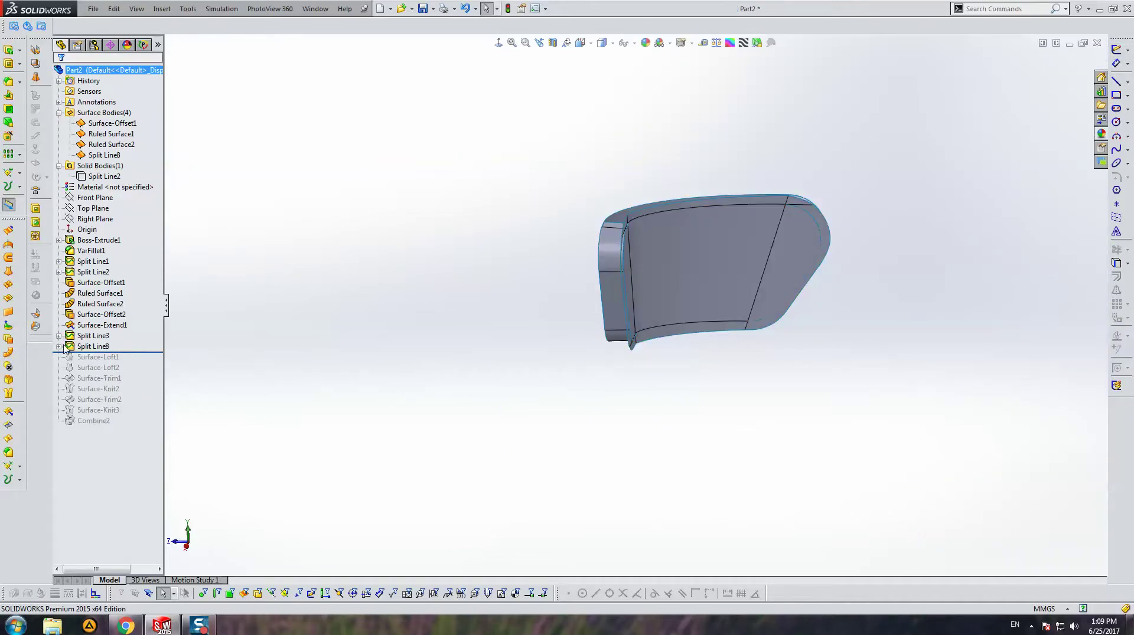
pyautogui.moveTo(137, 353); pyautogui.dragTo(138, 426)
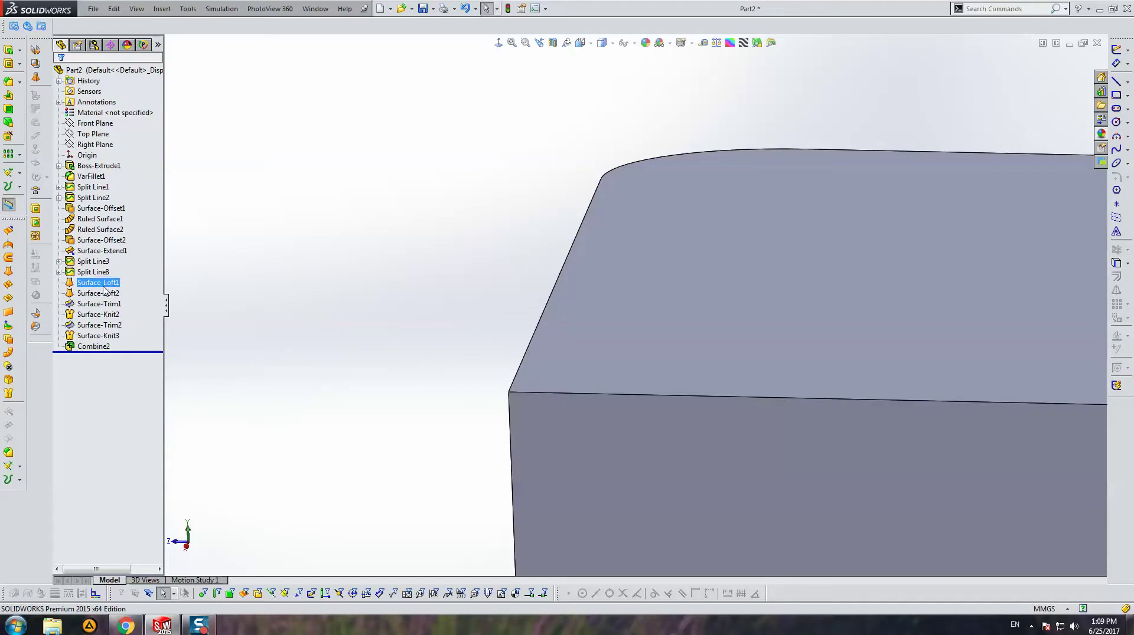
pyautogui.moveTo(565, 393); pyautogui.dragTo(738, 331, button='middle')
pyautogui.scroll(-10, 434, 275)
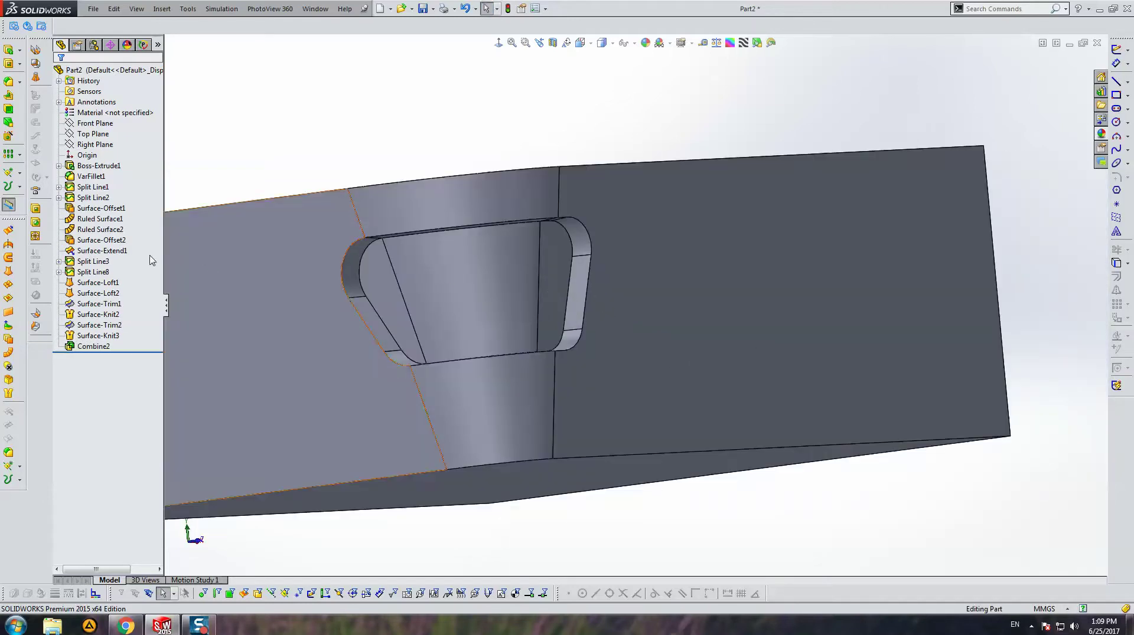
# Change Ruled Surface1's taper angle to 10 degrees.
pyautogui.click(101, 271)
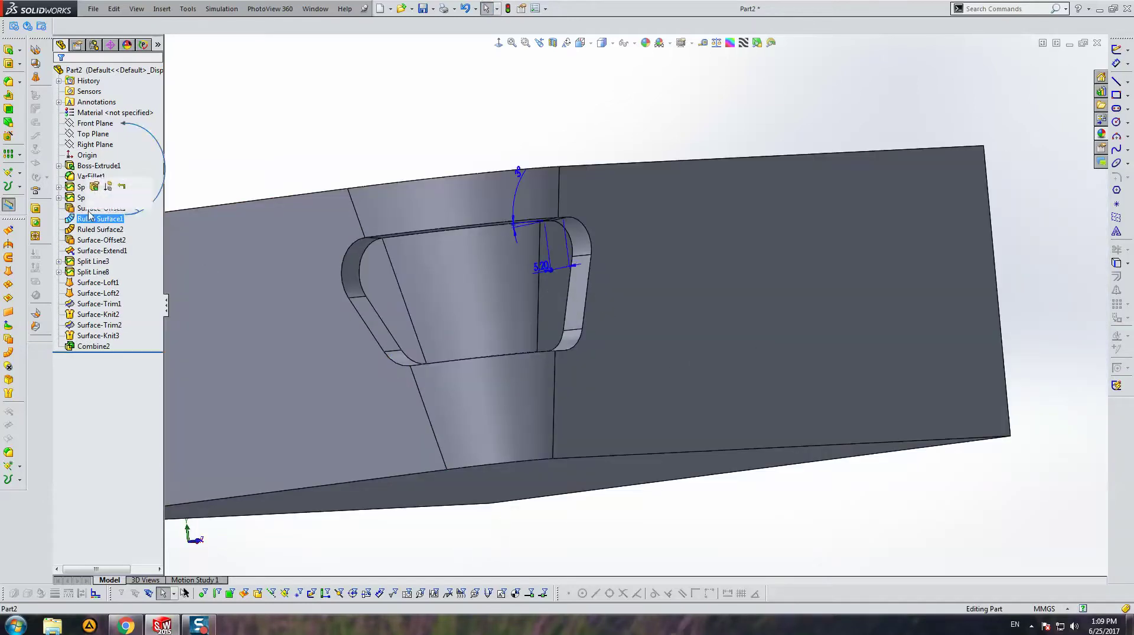
pyautogui.click(97, 189)
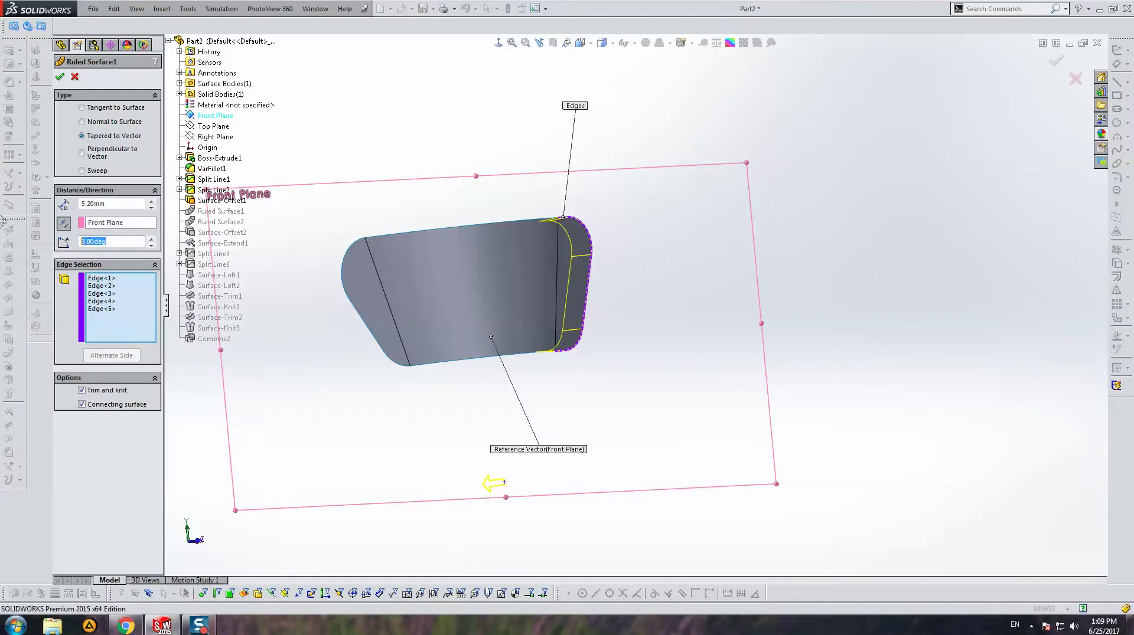
pyautogui.write('10')
pyautogui.press('Return')
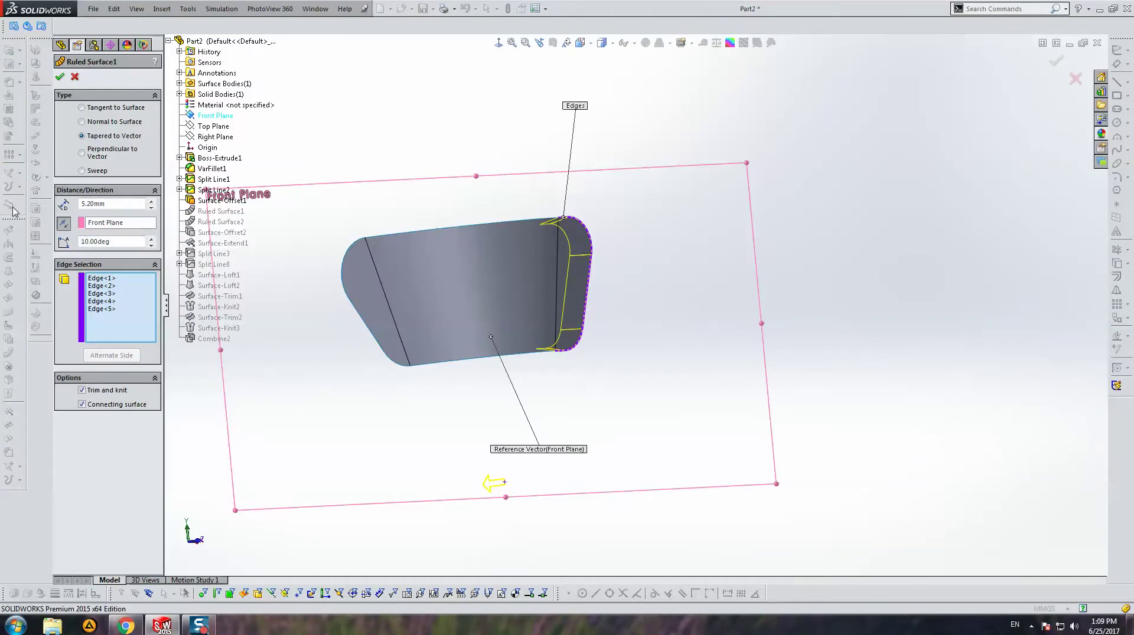
pyautogui.press('Return')
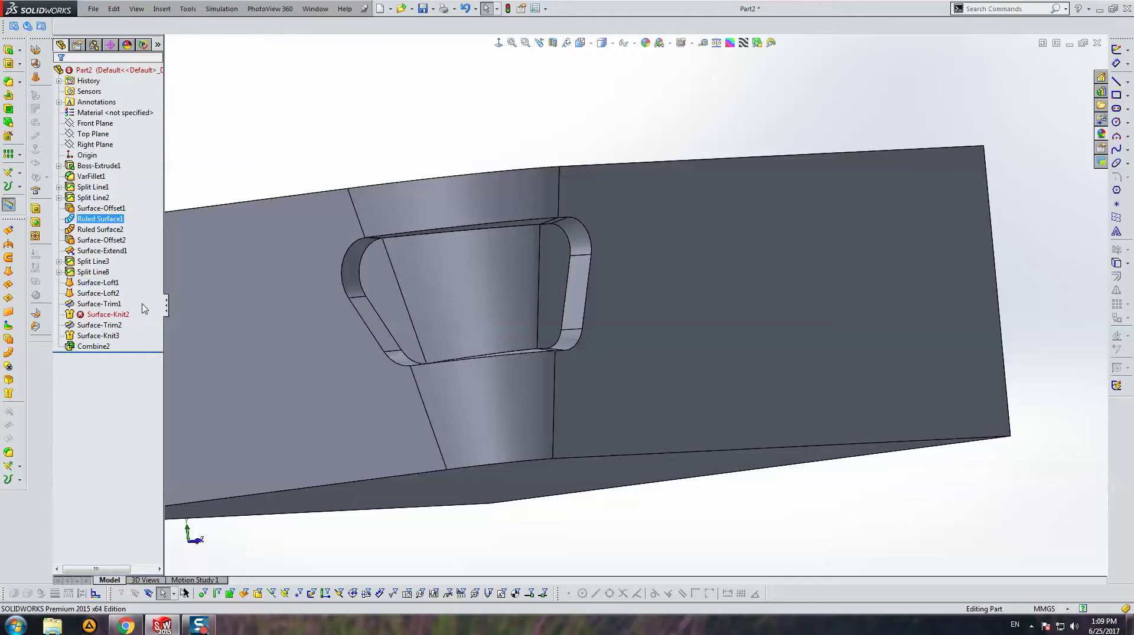
# Edit and accept Ruled Surface2's taper, then orbit to inspect the rebuilt curved body.
pyautogui.click(109, 202)
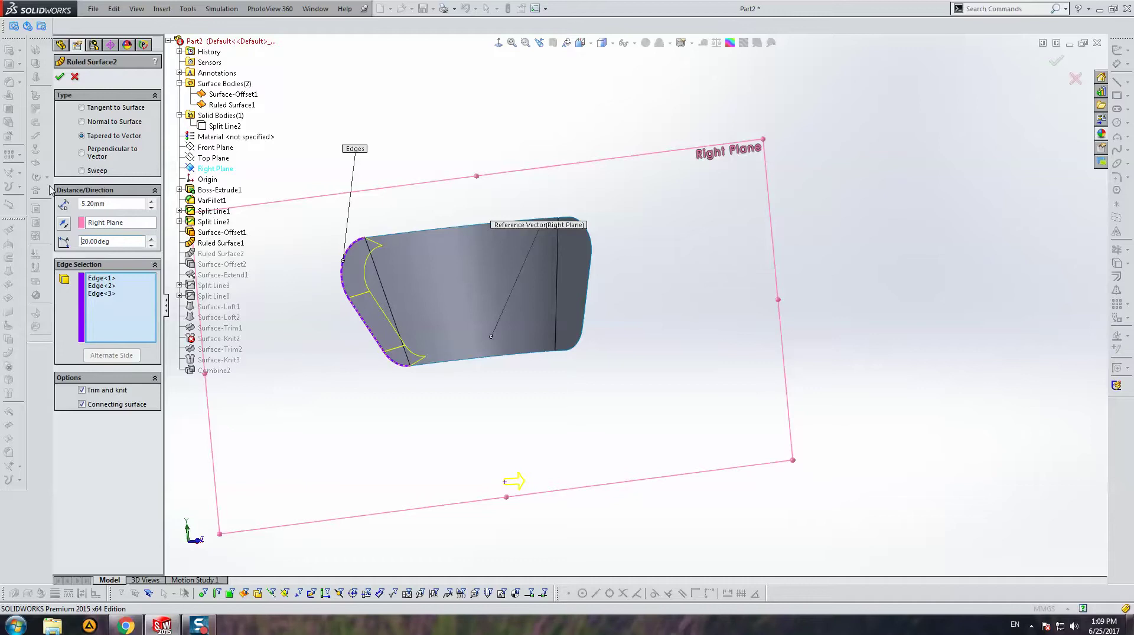
pyautogui.press('Return')
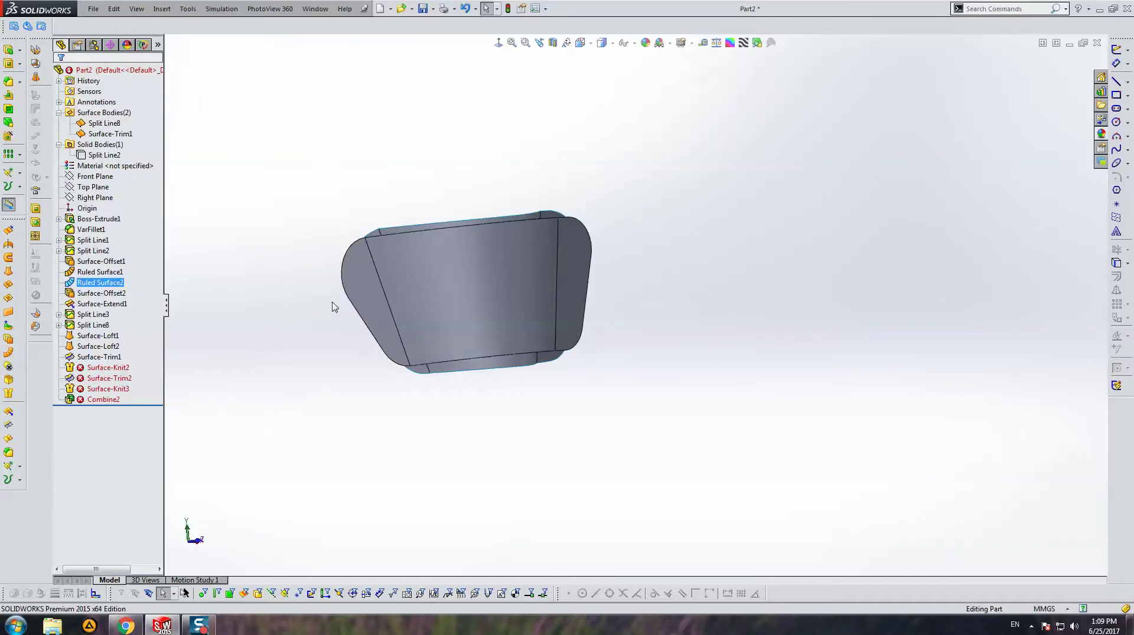
pyautogui.moveTo(332, 307)
pyautogui.mouseDown(button='middle')
pyautogui.moveTo(453, 459)
pyautogui.moveTo(429, 384)
pyautogui.mouseUp(button='middle')
pyautogui.moveTo(350, 321)
pyautogui.mouseDown(button='middle')
pyautogui.moveTo(704, 220)
pyautogui.moveTo(792, 250)
pyautogui.moveTo(815, 331)
pyautogui.moveTo(752, 283)
pyautogui.mouseUp(button='middle')
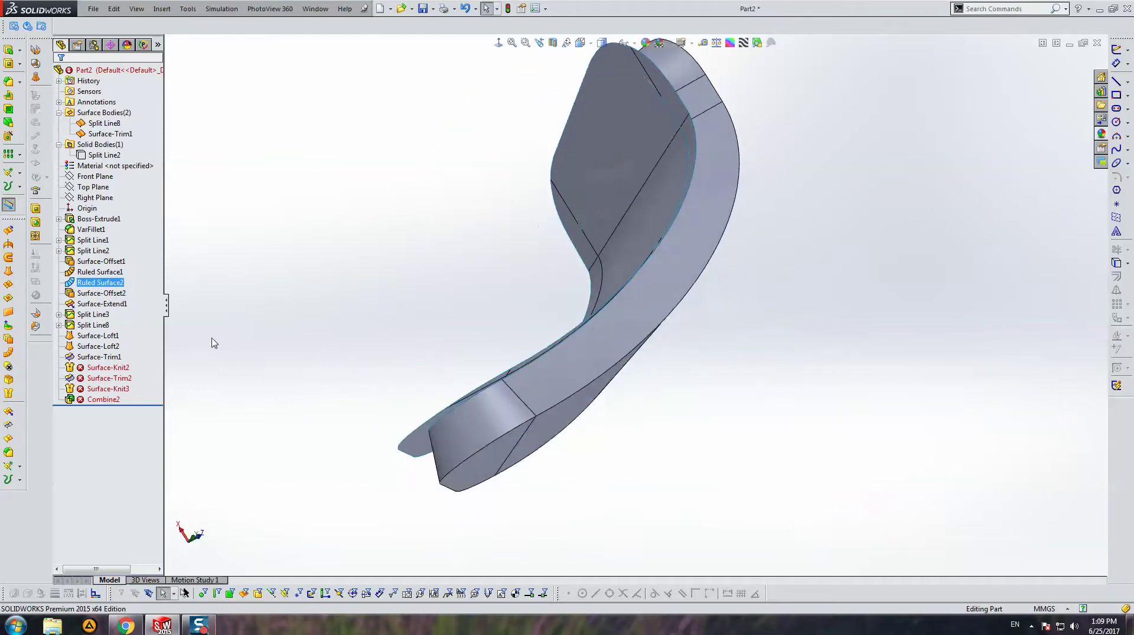
# Roll the tree back before Surface-Knit2, then forward to include Surface-Knit2.
pyautogui.click(131, 337)
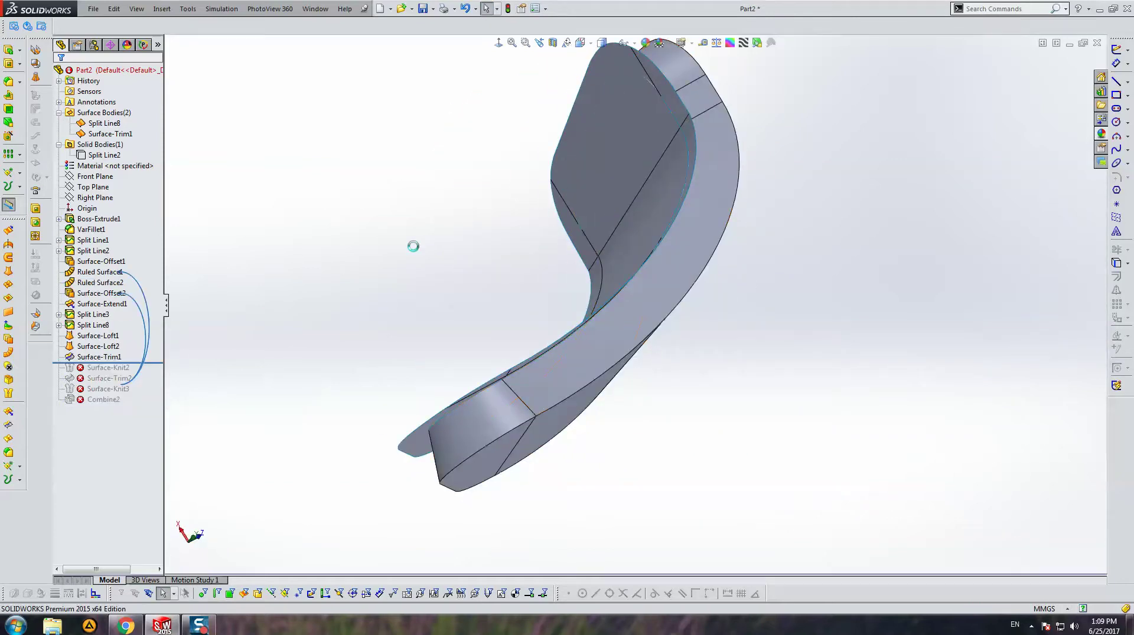
pyautogui.moveTo(526, 274)
pyautogui.mouseDown(button='middle')
pyautogui.moveTo(697, 214)
pyautogui.moveTo(711, 397)
pyautogui.moveTo(653, 286)
pyautogui.moveTo(559, 324)
pyautogui.mouseUp(button='middle')
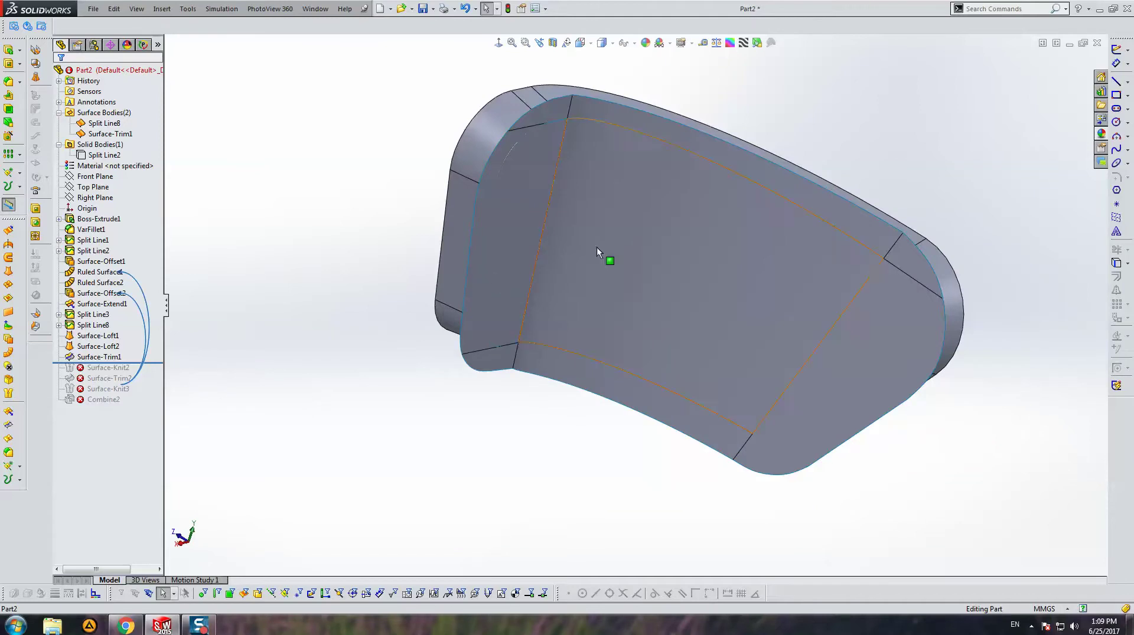
pyautogui.moveTo(137, 363); pyautogui.dragTo(138, 384)
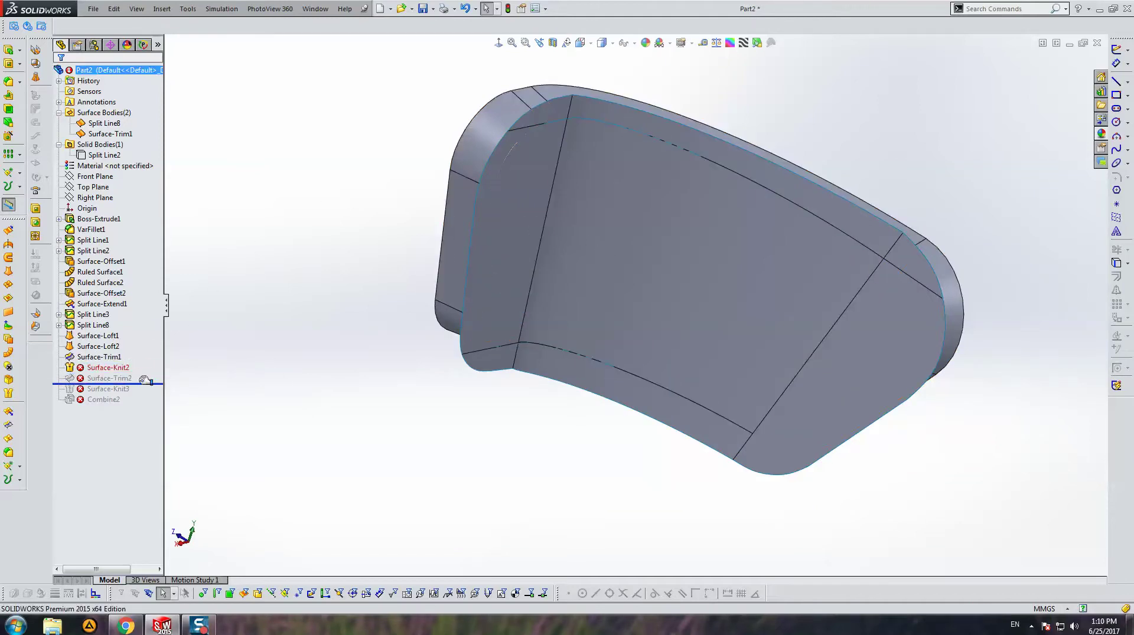
# Re-accept Surface-Trim2's definition from the Right view and orbit to inspect the trimmed band.
pyautogui.click(113, 379)
pyautogui.click(123, 348)
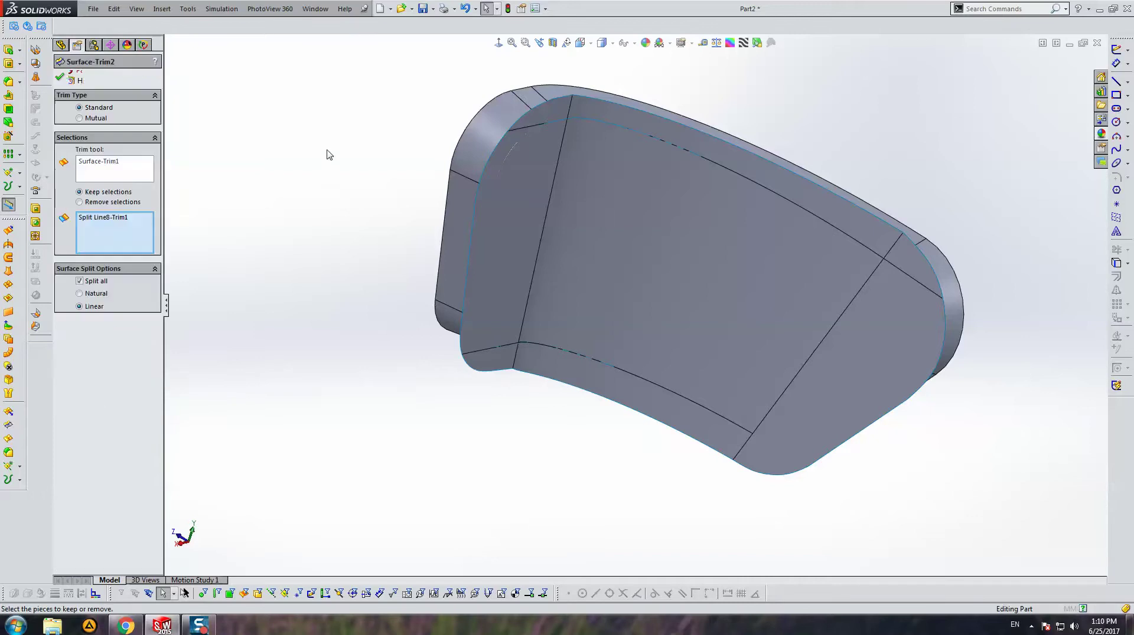
pyautogui.hotkey('ctrl', '4')
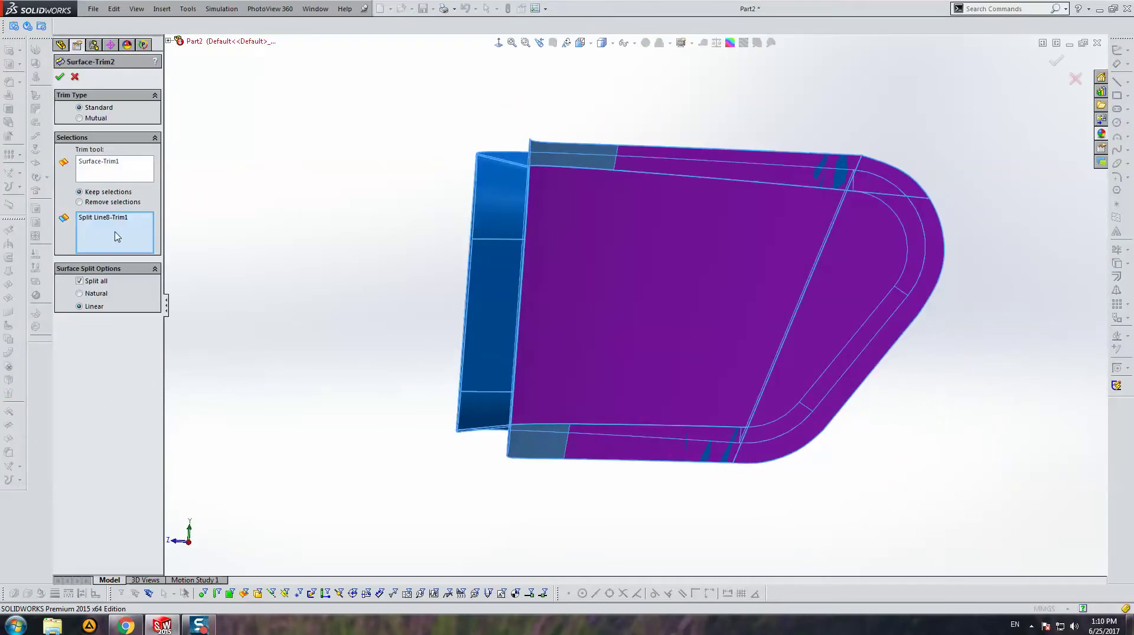
pyautogui.rightClick(809, 158)
pyautogui.moveTo(805, 157)
pyautogui.mouseDown(button='middle')
pyautogui.moveTo(807, 229)
pyautogui.moveTo(708, 413)
pyautogui.moveTo(696, 367)
pyautogui.mouseUp(button='middle')
pyautogui.scroll(5, 762, 318)
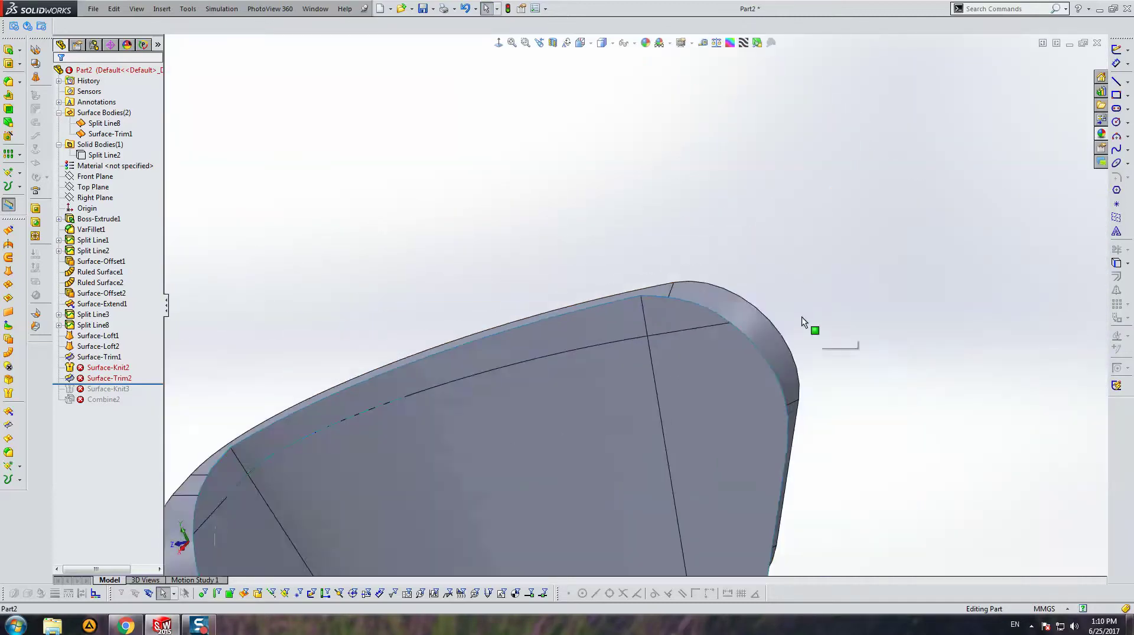
pyautogui.scroll(5, 801, 322)
pyautogui.moveTo(749, 321)
pyautogui.mouseDown(button='middle')
pyautogui.moveTo(800, 456)
pyautogui.moveTo(799, 527)
pyautogui.moveTo(796, 488)
pyautogui.moveTo(880, 448)
pyautogui.moveTo(1037, 452)
pyautogui.moveTo(726, 519)
pyautogui.moveTo(707, 442)
pyautogui.moveTo(707, 458)
pyautogui.mouseUp(button='middle')
# Roll the feature history back to just after Surface-Extend1.
pyautogui.moveTo(362, 144); pyautogui.dragTo(575, 293, button='middle')
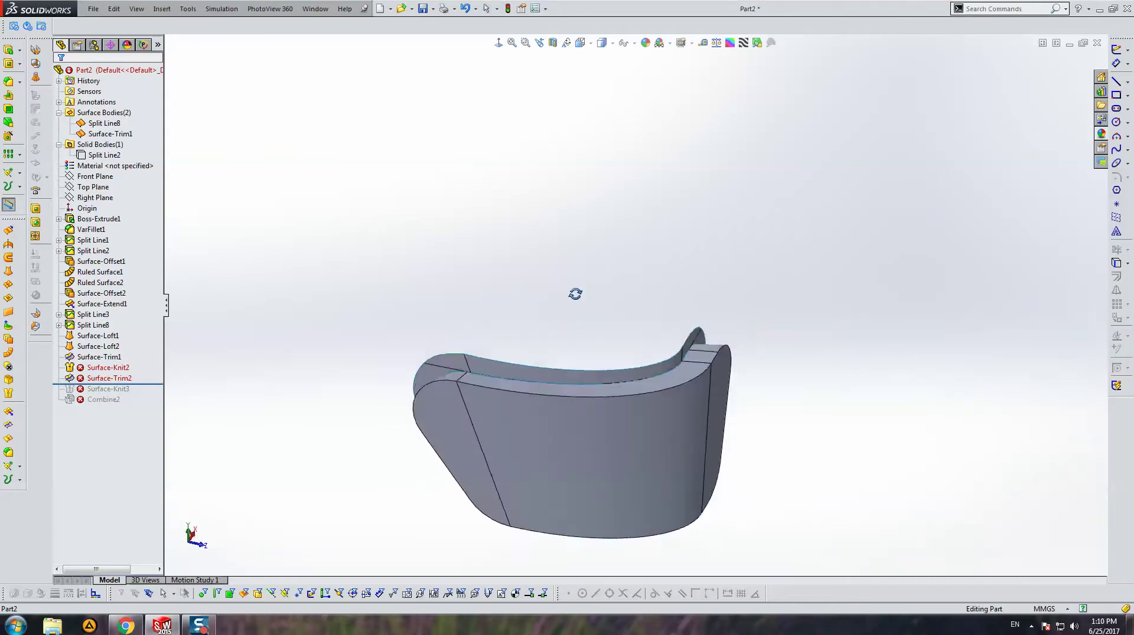
pyautogui.scroll(-4, 608, 470)
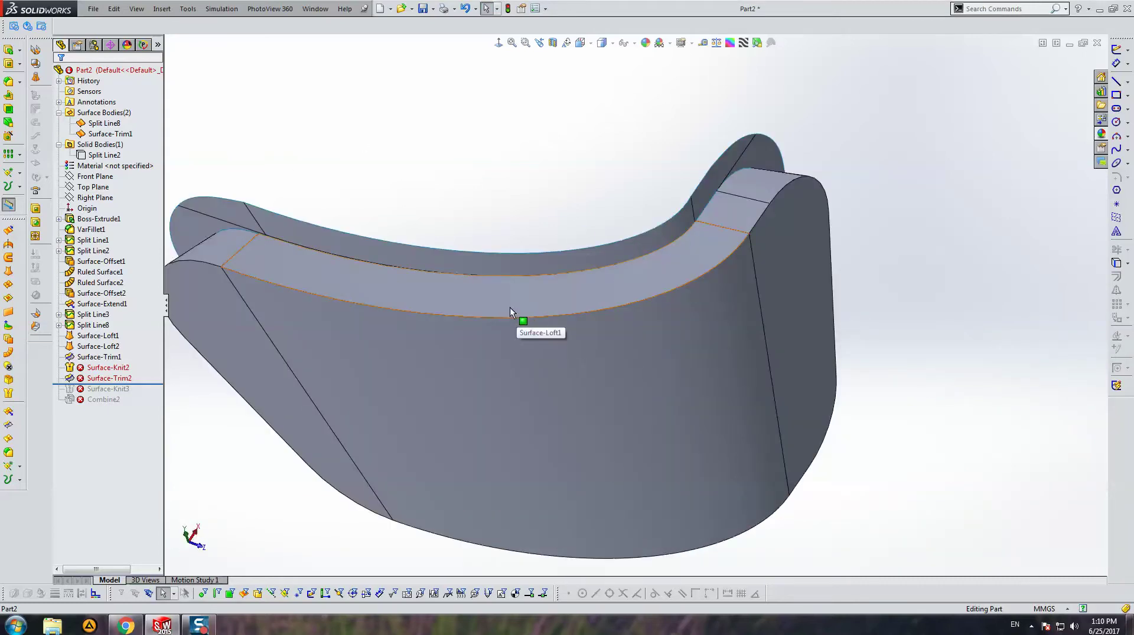
pyautogui.click(80, 336)
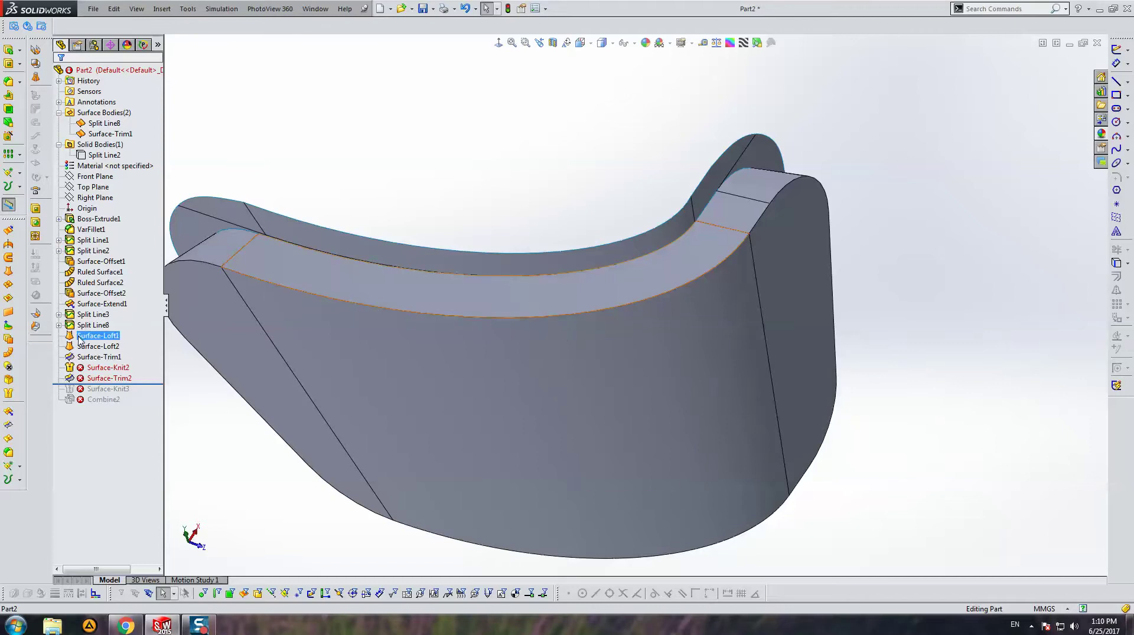
pyautogui.click(118, 304)
pyautogui.moveTo(446, 159)
pyautogui.mouseDown(button='middle')
pyautogui.moveTo(475, 115)
pyautogui.moveTo(365, 397)
pyautogui.moveTo(362, 228)
pyautogui.mouseUp(button='middle')
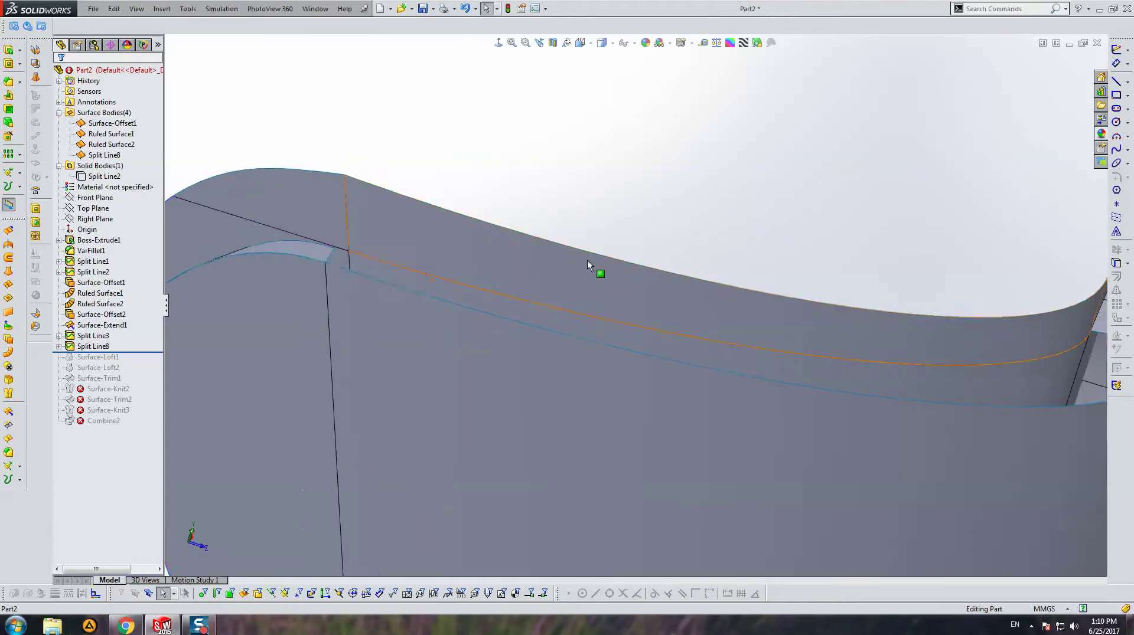
pyautogui.scroll(5, 650, 272)
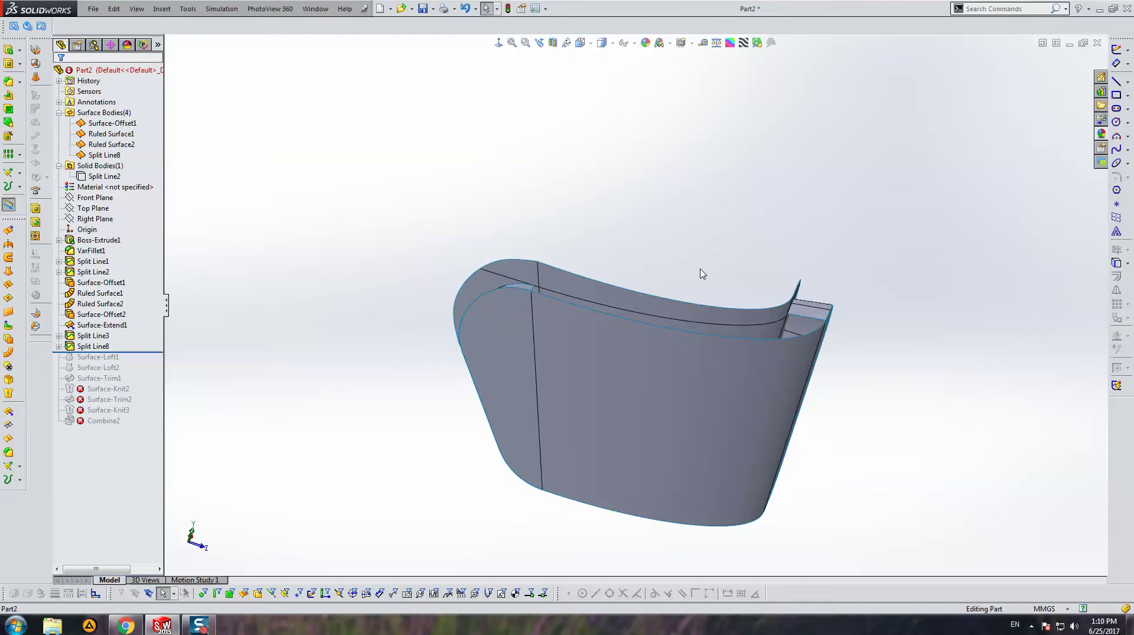
pyautogui.moveTo(89, 351); pyautogui.dragTo(89, 331)
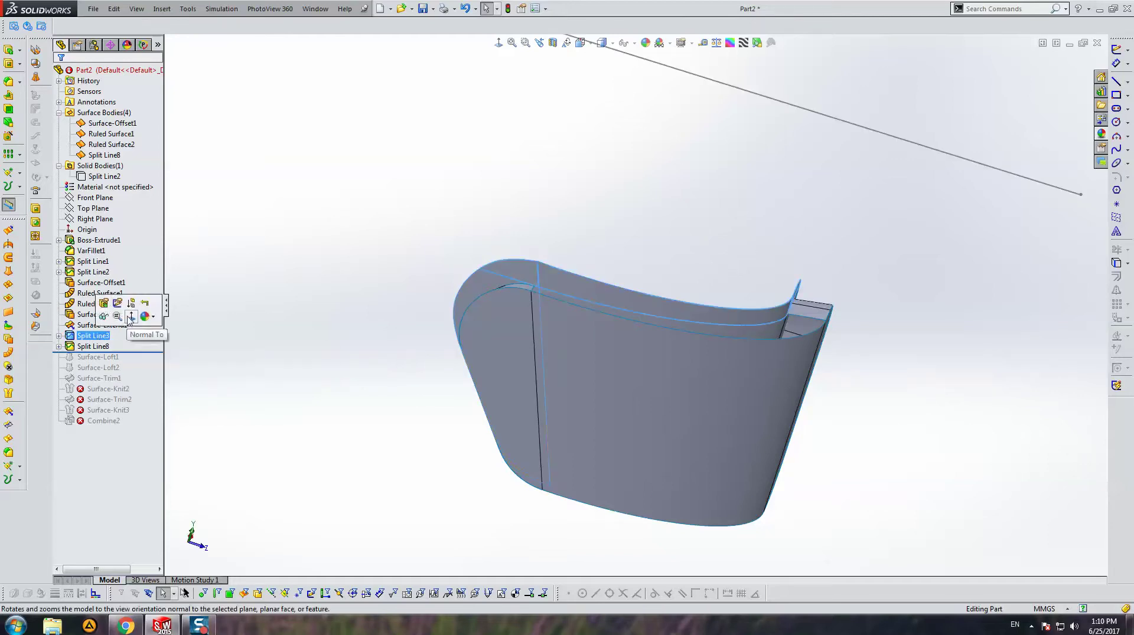
# Hide the Surface-Extend1 body, leaving the curved band with its end tabs.
pyautogui.click(556, 284)
pyautogui.rightClick(556, 285)
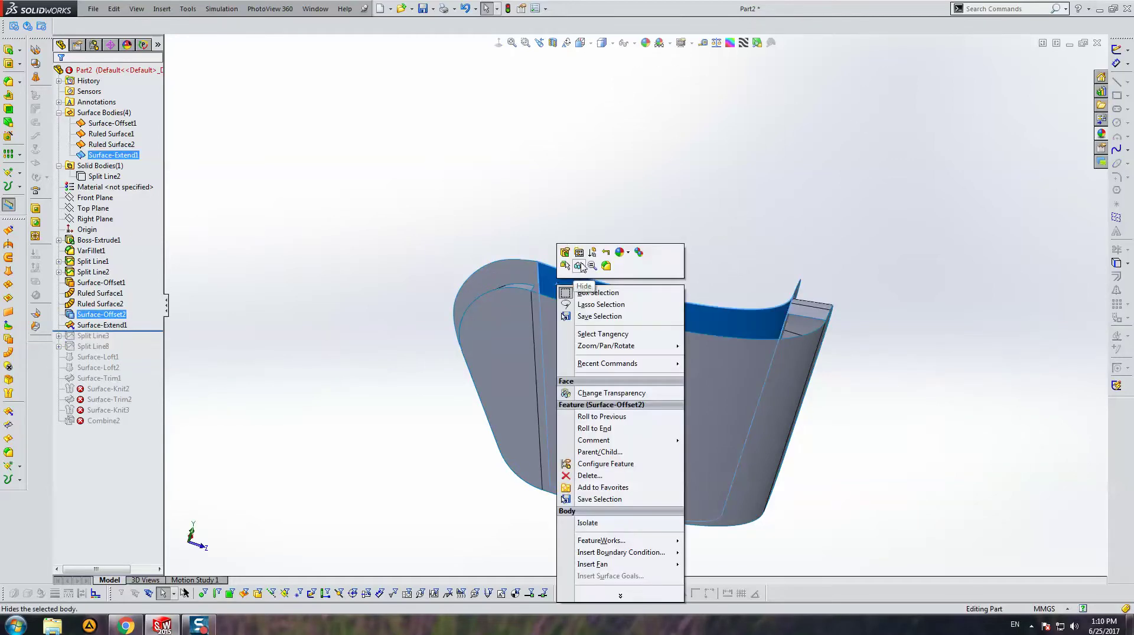
pyautogui.click(581, 251)
pyautogui.moveTo(618, 185)
pyautogui.mouseDown(button='middle')
pyautogui.moveTo(573, 274)
pyautogui.moveTo(686, 354)
pyautogui.mouseUp(button='middle')
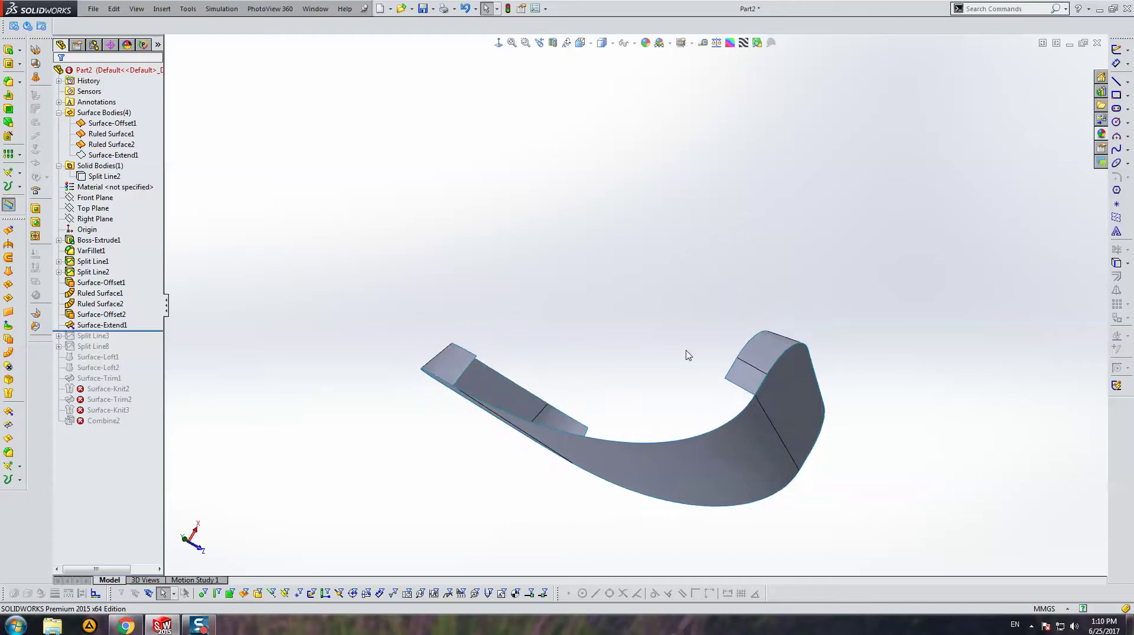
pyautogui.scroll(-5, 701, 283)
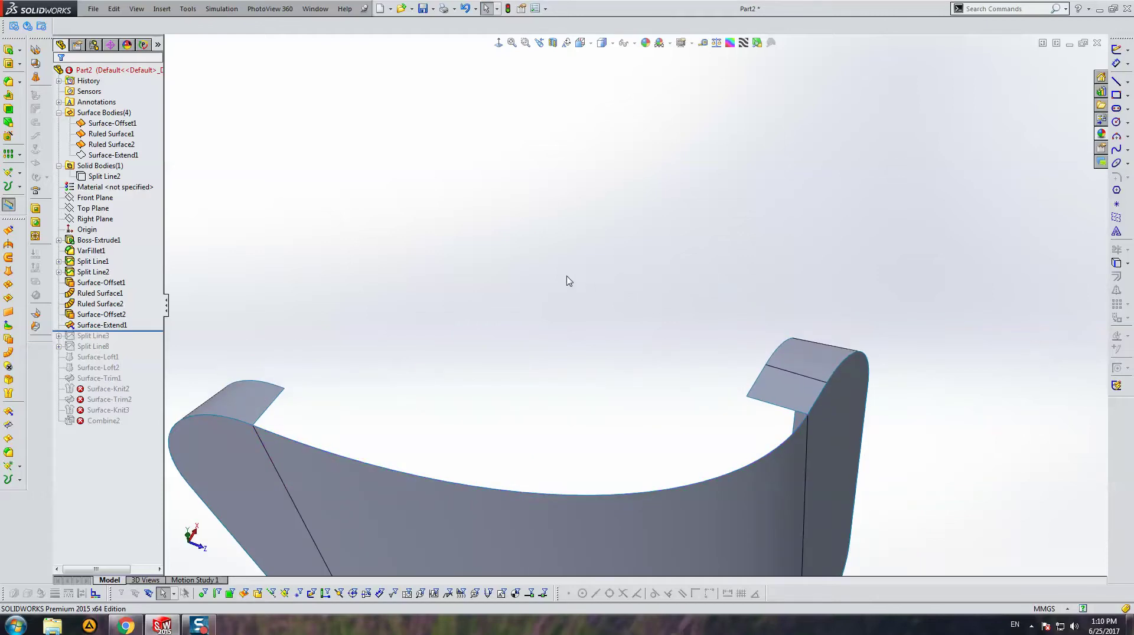
pyautogui.click(85, 419)
# Start a surface loft between the two end-tab edges with Tangency To Face at start and end.
pyautogui.click(9, 272)
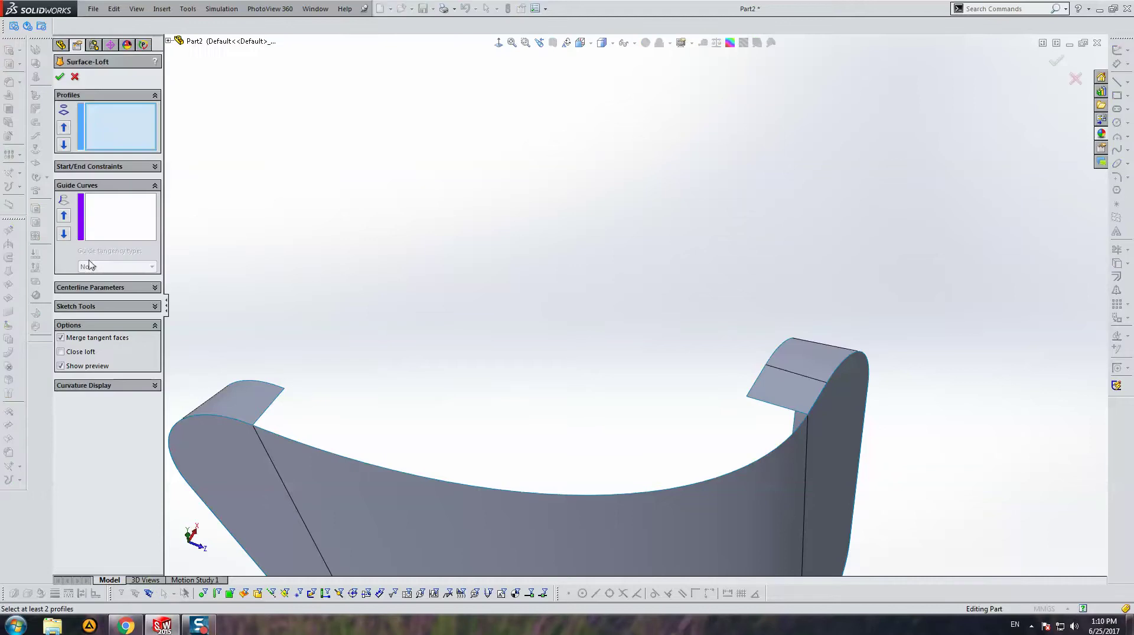
pyautogui.click(281, 398)
pyautogui.click(757, 407)
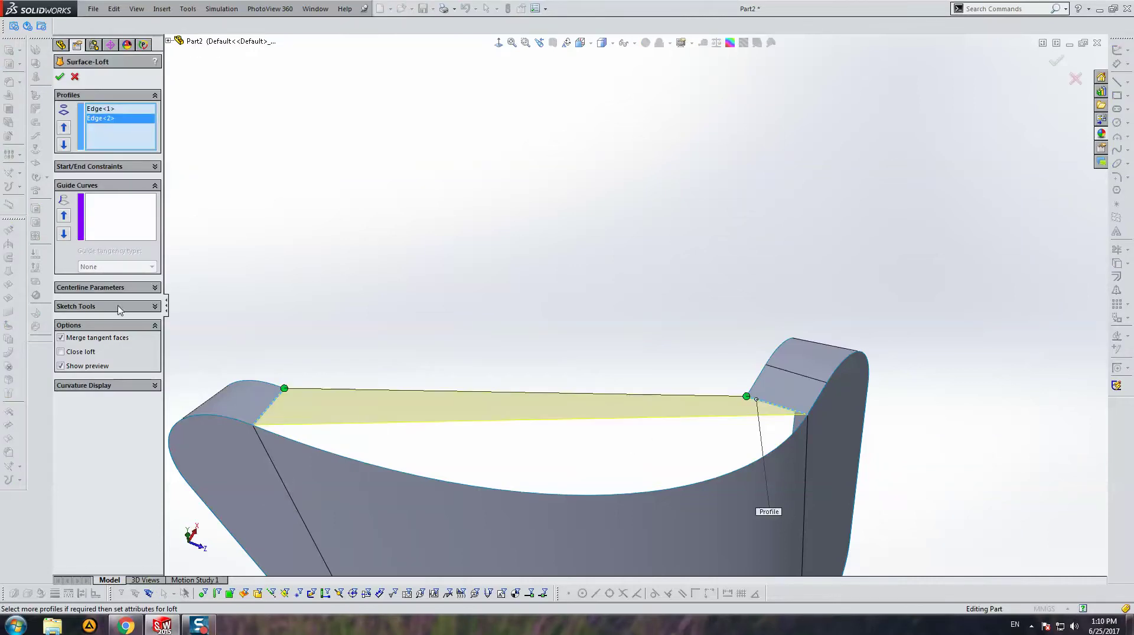
pyautogui.click(105, 166)
pyautogui.click(124, 193)
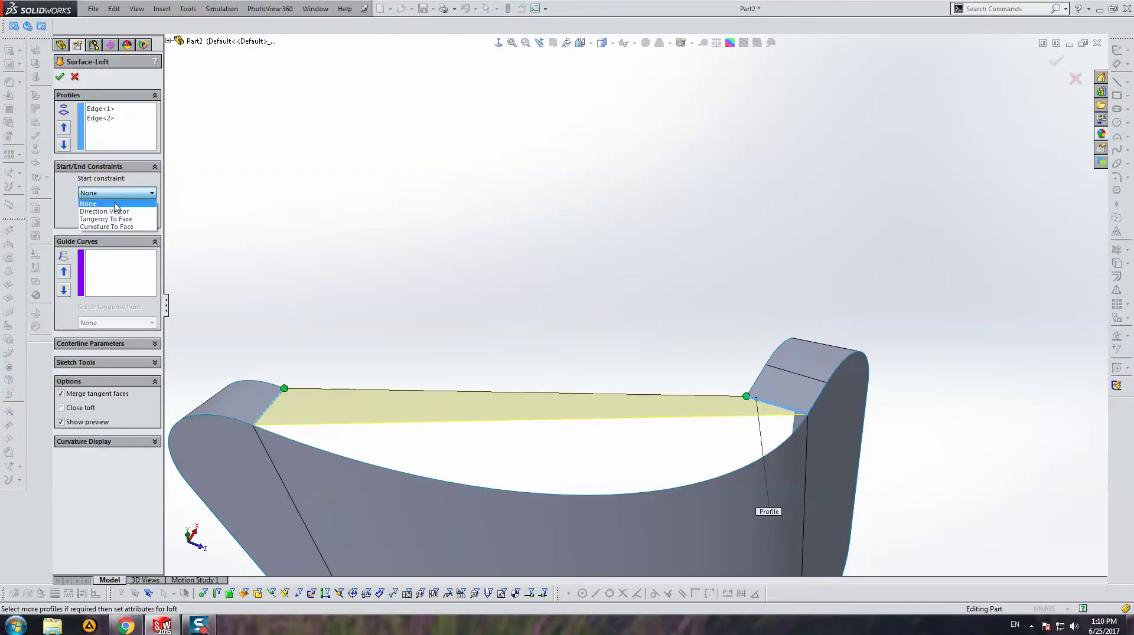
pyautogui.click(112, 219)
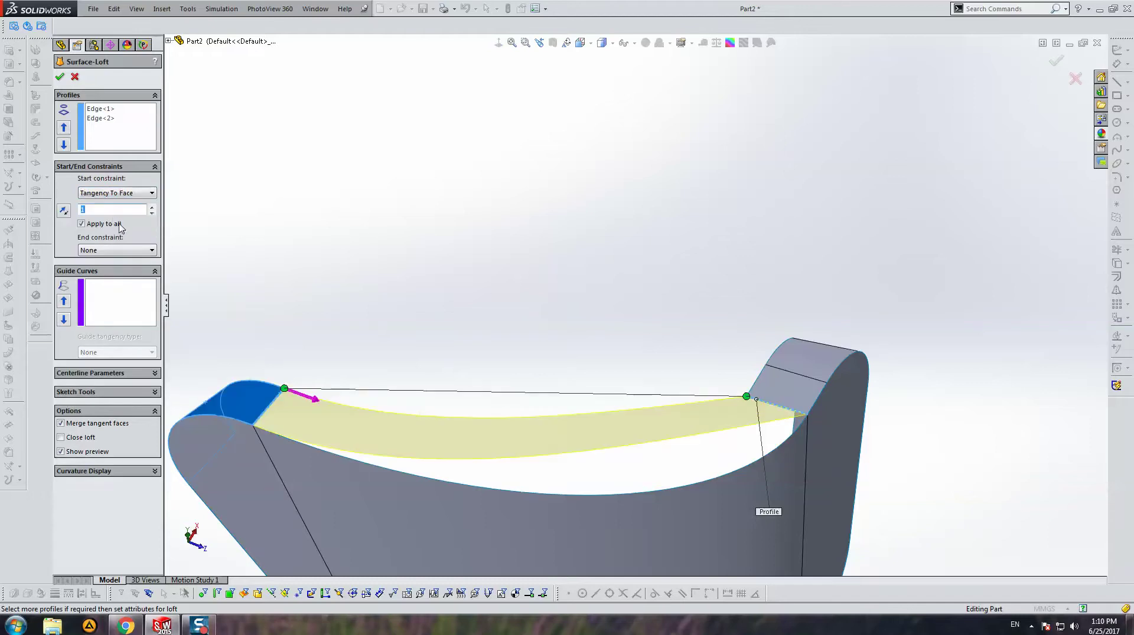
pyautogui.click(121, 249)
pyautogui.click(103, 276)
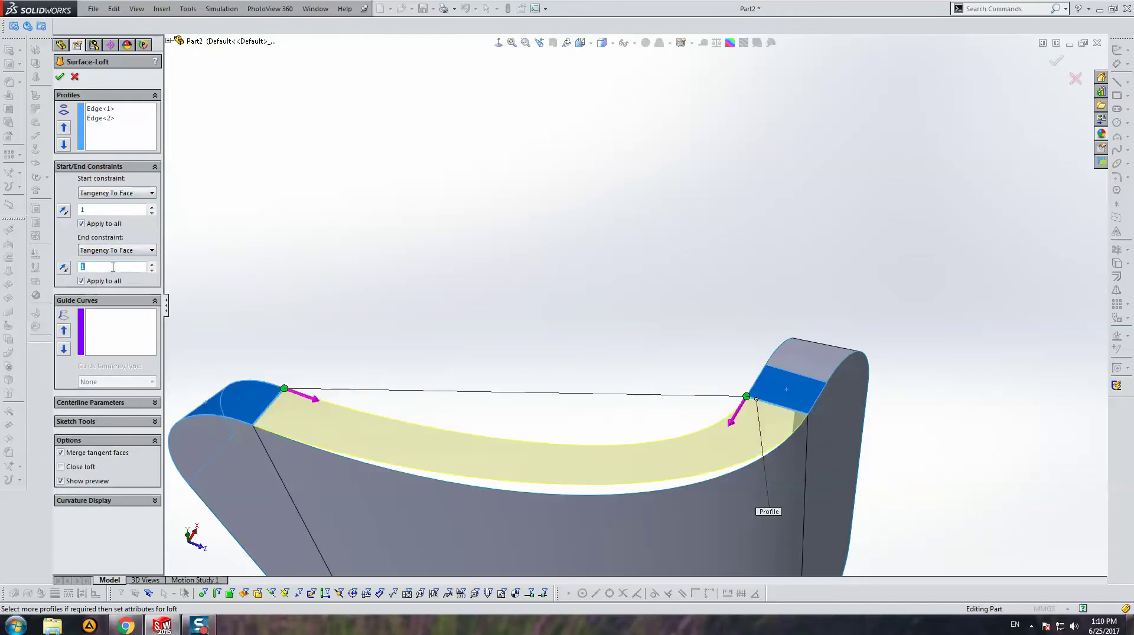
# Add the curved lower edge as guide curve and create Surface-Loft3.
pyautogui.click(109, 329)
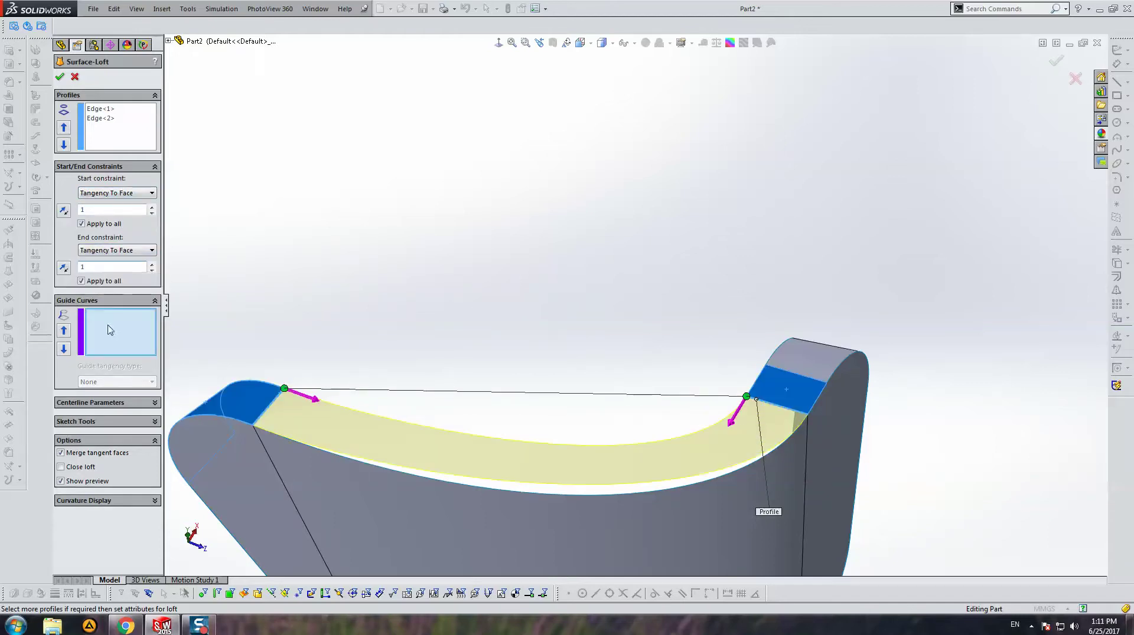
pyautogui.click(317, 453)
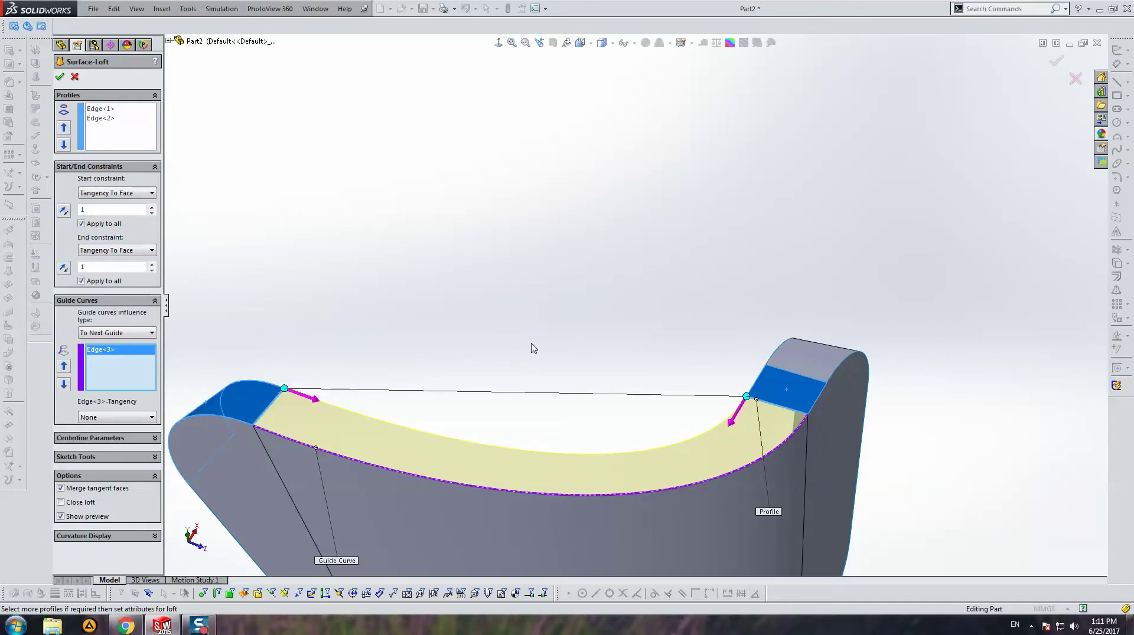
pyautogui.press('Return')
pyautogui.scroll(3, 549, 369)
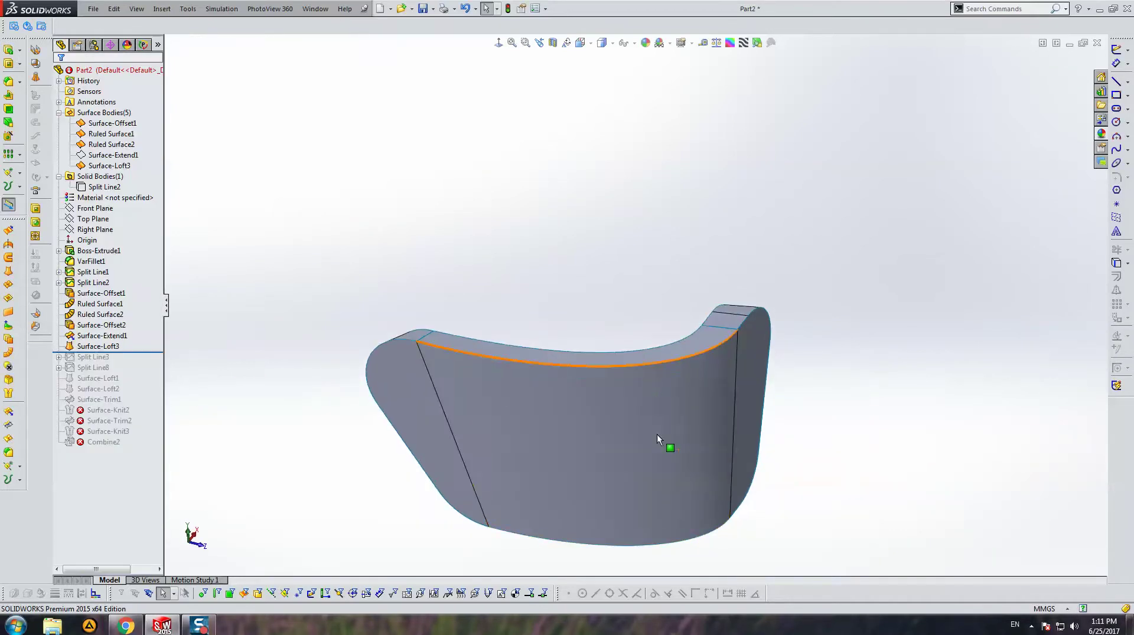
pyautogui.moveTo(657, 435); pyautogui.dragTo(673, 256, button='middle')
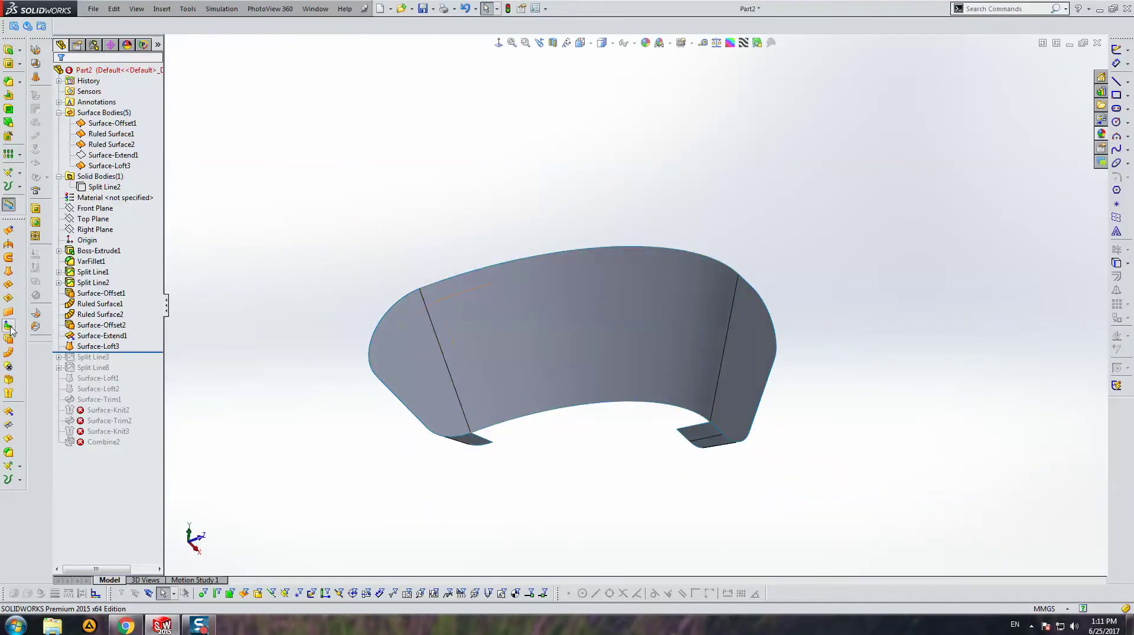
# Start a second surface loft between the opposite tab edges with Tangency To Face at the end.
pyautogui.click(8, 271)
pyautogui.scroll(-3, 501, 413)
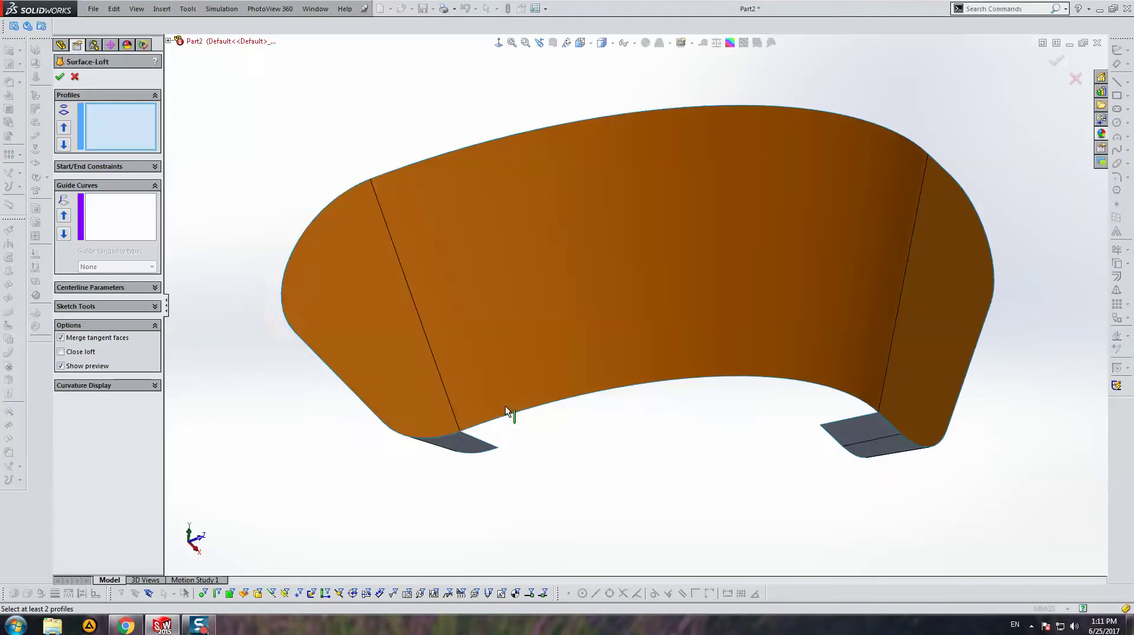
pyautogui.click(473, 442)
pyautogui.moveTo(825, 397); pyautogui.dragTo(873, 417, button='middle')
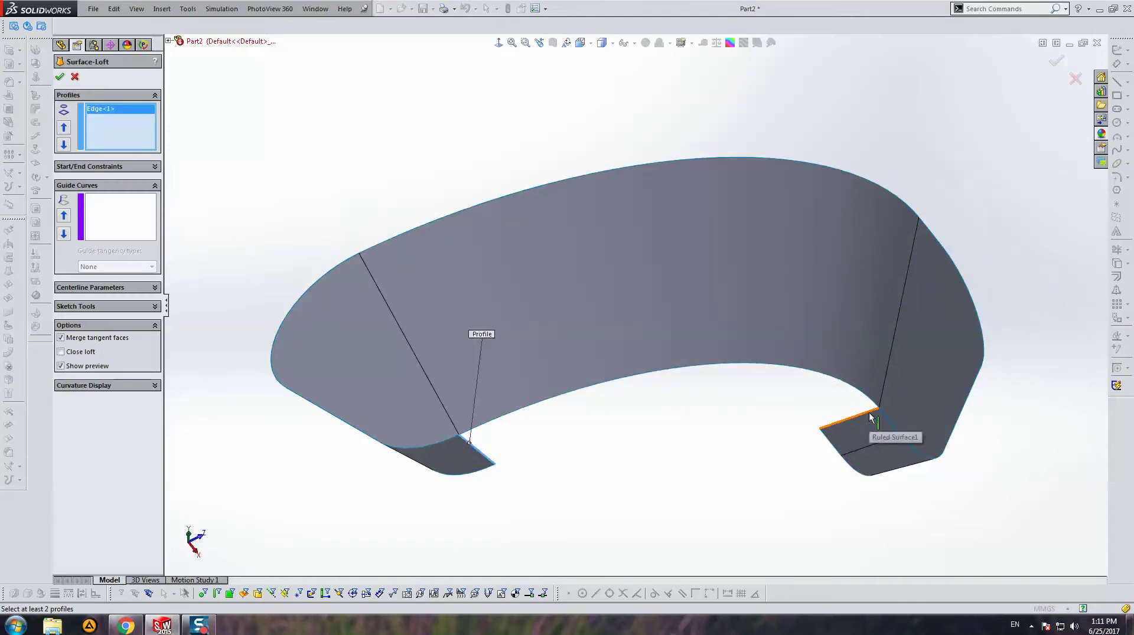
pyautogui.click(870, 417)
pyautogui.click(104, 167)
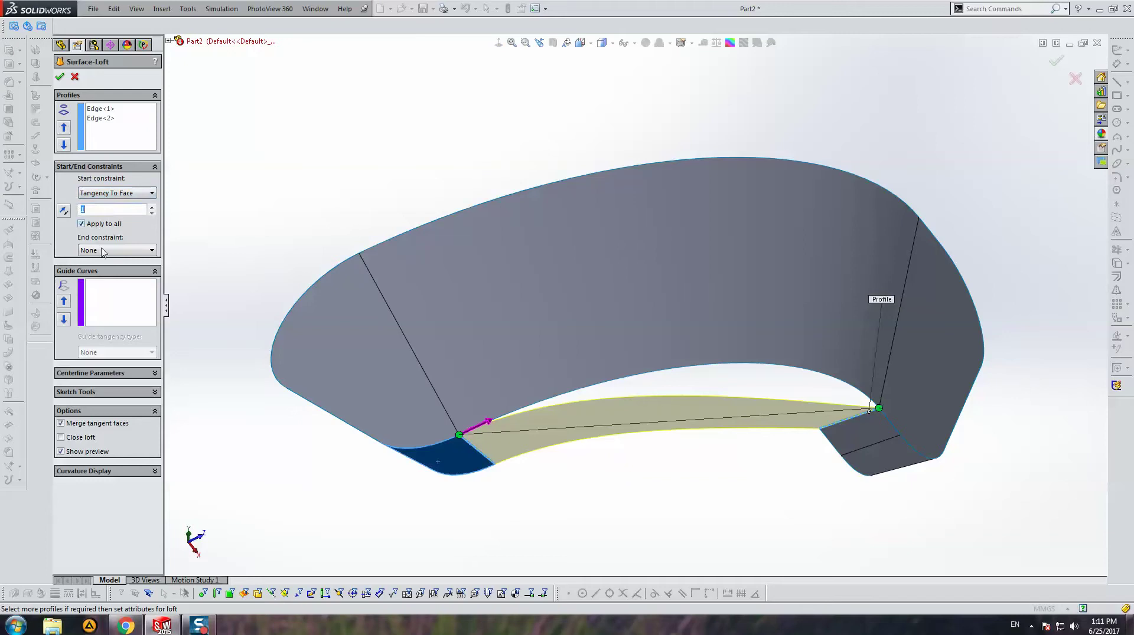
pyautogui.click(103, 250)
pyautogui.click(107, 287)
# Guide the loft along the curved inner edge and create Surface-Loft4.
pyautogui.click(128, 322)
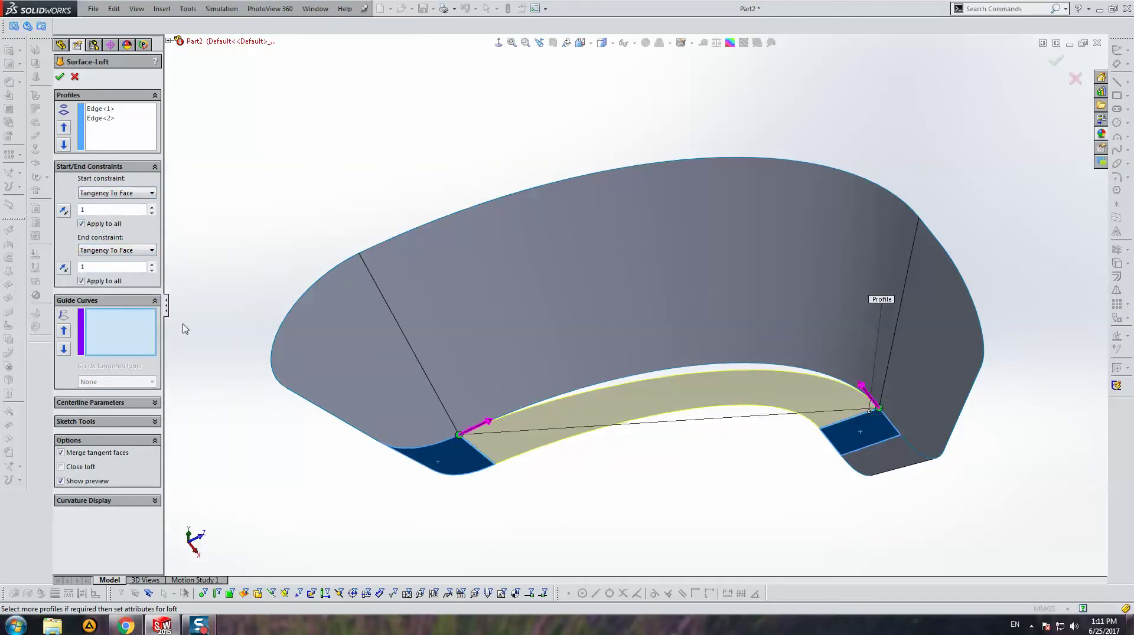
pyautogui.click(612, 385)
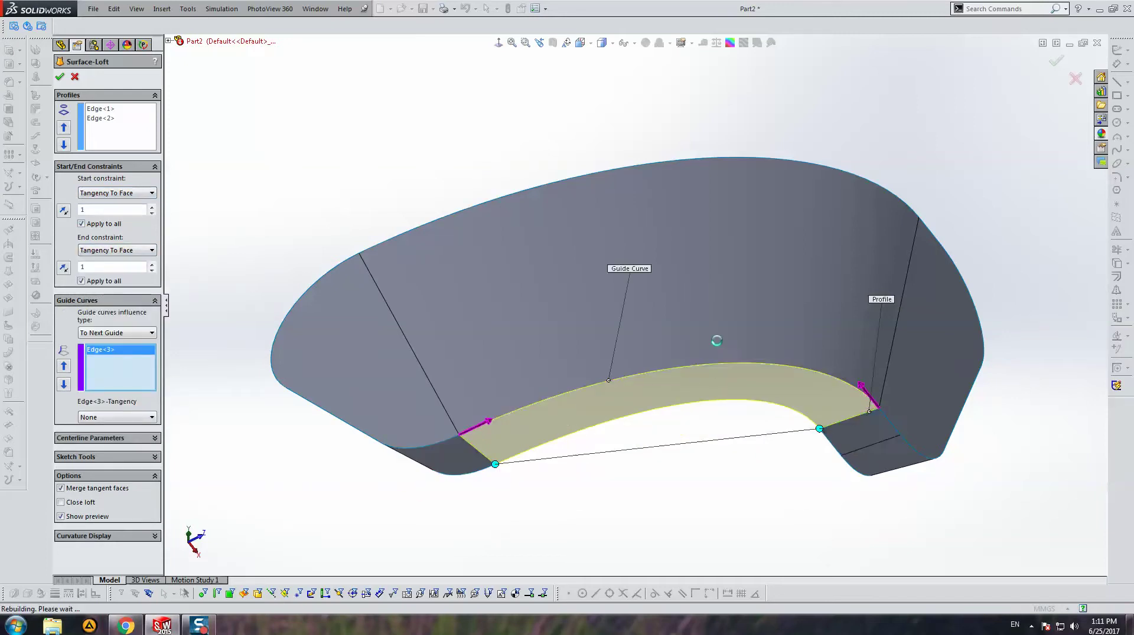
pyautogui.rightClick(720, 341)
pyautogui.moveTo(722, 341)
pyautogui.mouseDown(button='middle')
pyautogui.moveTo(906, 423)
pyautogui.moveTo(752, 308)
pyautogui.moveTo(656, 256)
pyautogui.moveTo(752, 248)
pyautogui.moveTo(472, 314)
pyautogui.mouseUp(button='middle')
pyautogui.moveTo(497, 274)
pyautogui.mouseDown(button='middle')
pyautogui.moveTo(500, 320)
pyautogui.moveTo(816, 353)
pyautogui.moveTo(761, 375)
pyautogui.moveTo(700, 134)
pyautogui.moveTo(757, 197)
pyautogui.moveTo(750, 349)
pyautogui.moveTo(860, 344)
pyautogui.mouseUp(button='middle')
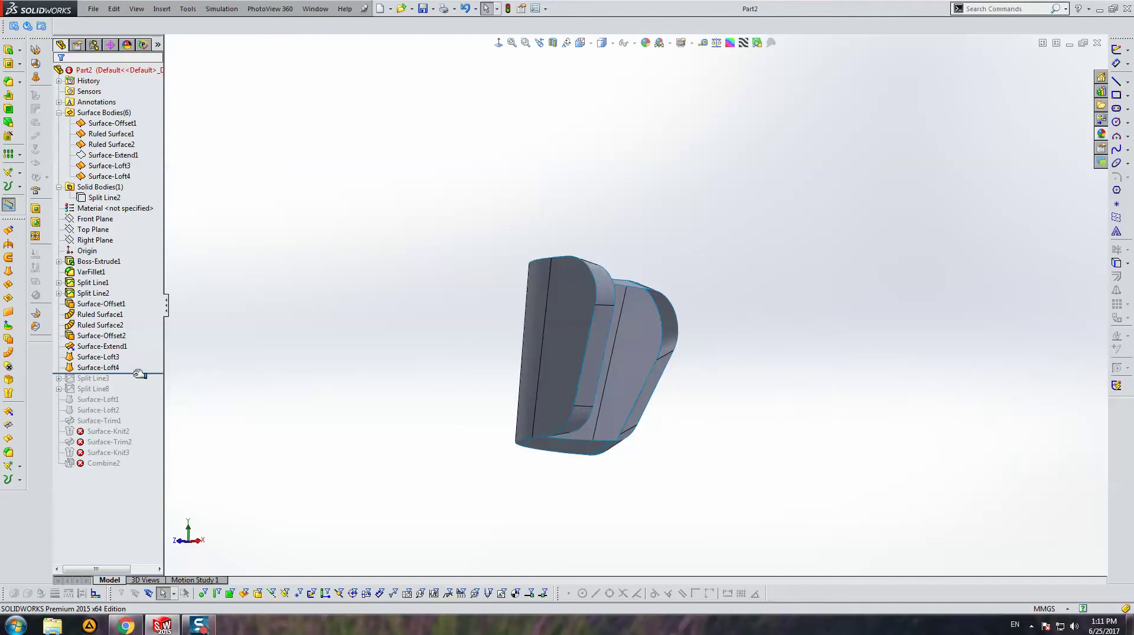
# Delete the Split Line3 and Split Line8 features.
pyautogui.moveTo(140, 375); pyautogui.dragTo(139, 394)
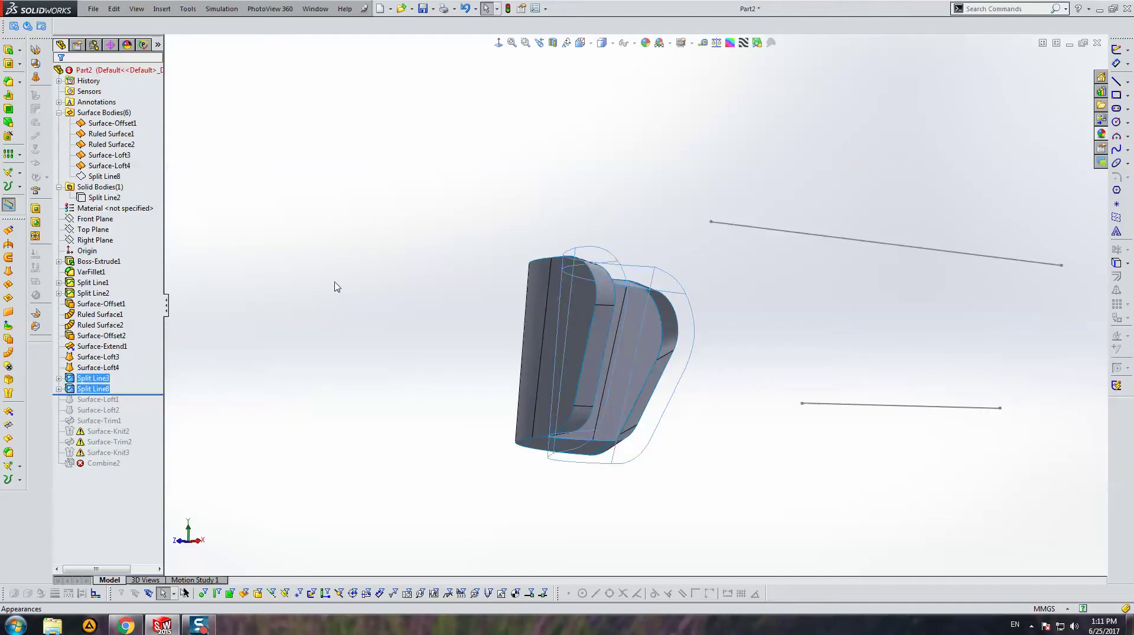
pyautogui.press('Delete')
pyautogui.press('Return')
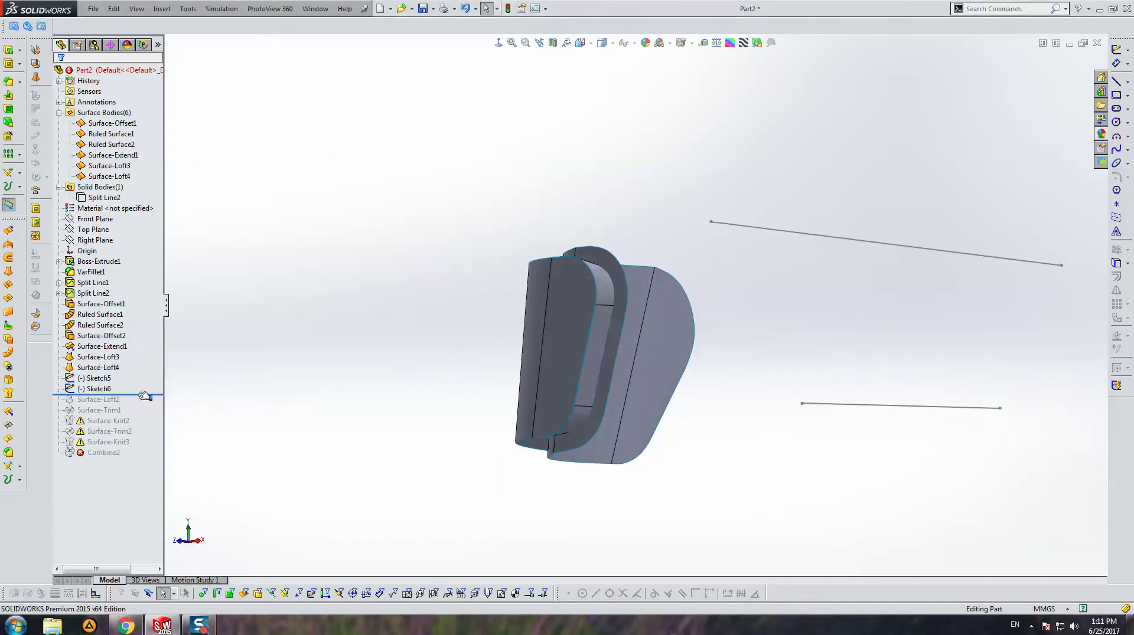
# Delete Surface-Loft2 through Combine2 along with their dependents.
pyautogui.moveTo(145, 394); pyautogui.dragTo(140, 458)
pyautogui.click(103, 453)
pyautogui.keyDown('shift'); pyautogui.click(108, 399); pyautogui.keyUp('shift')
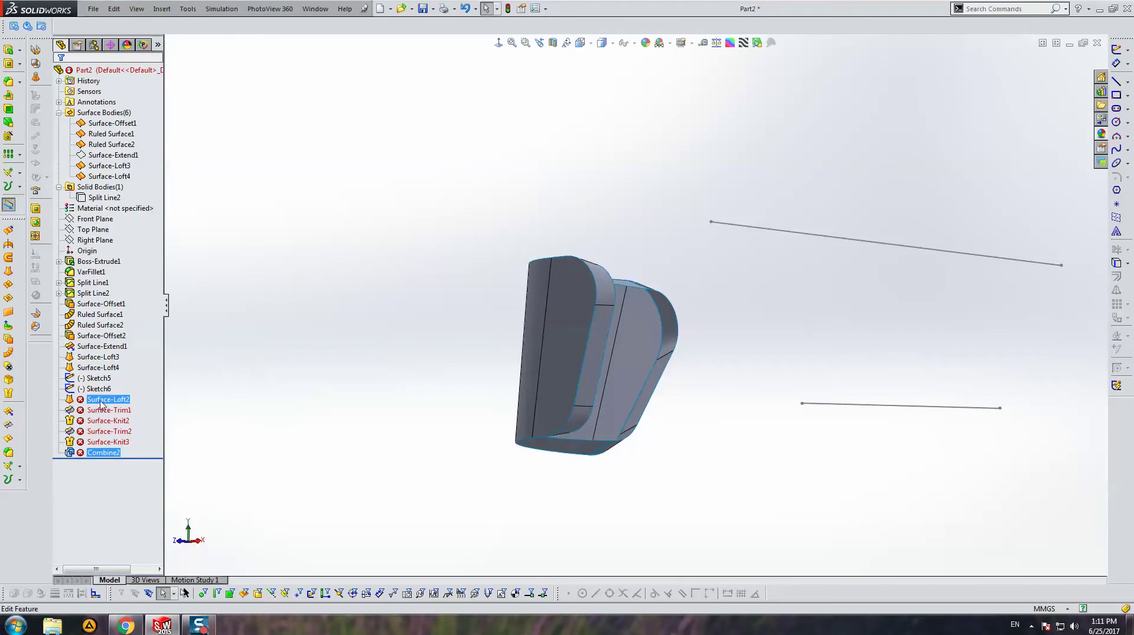
pyautogui.press('Delete')
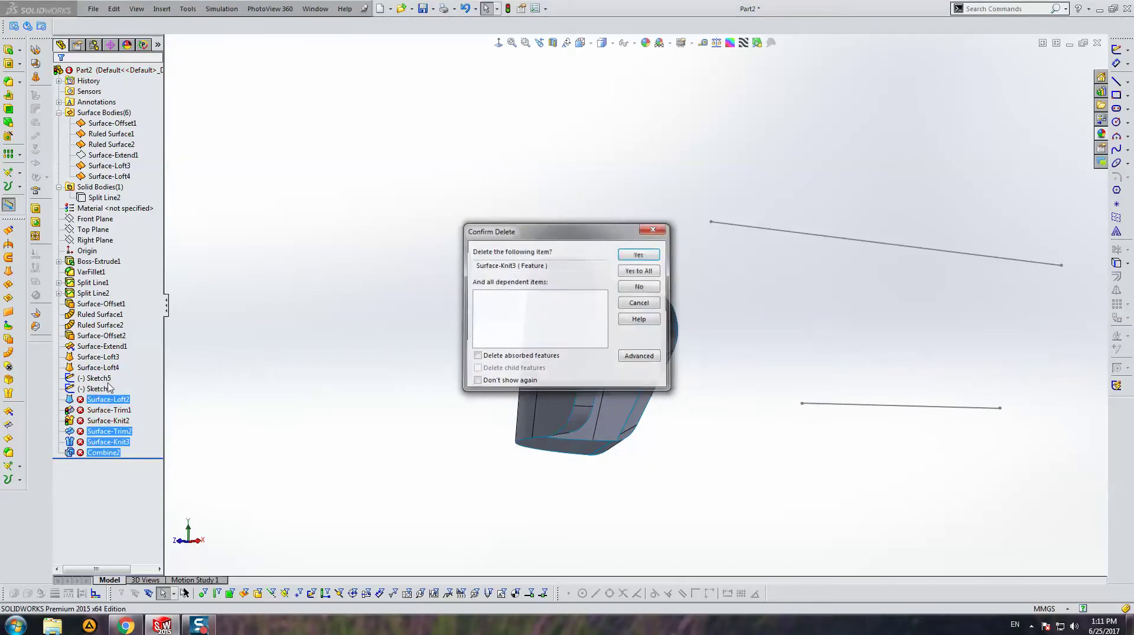
pyautogui.press('Return')
# Delete the leftover Sketch5 and Sketch6.
pyautogui.click(95, 378)
pyautogui.keyDown('ctrl'); pyautogui.click(96, 389); pyautogui.keyUp('ctrl')
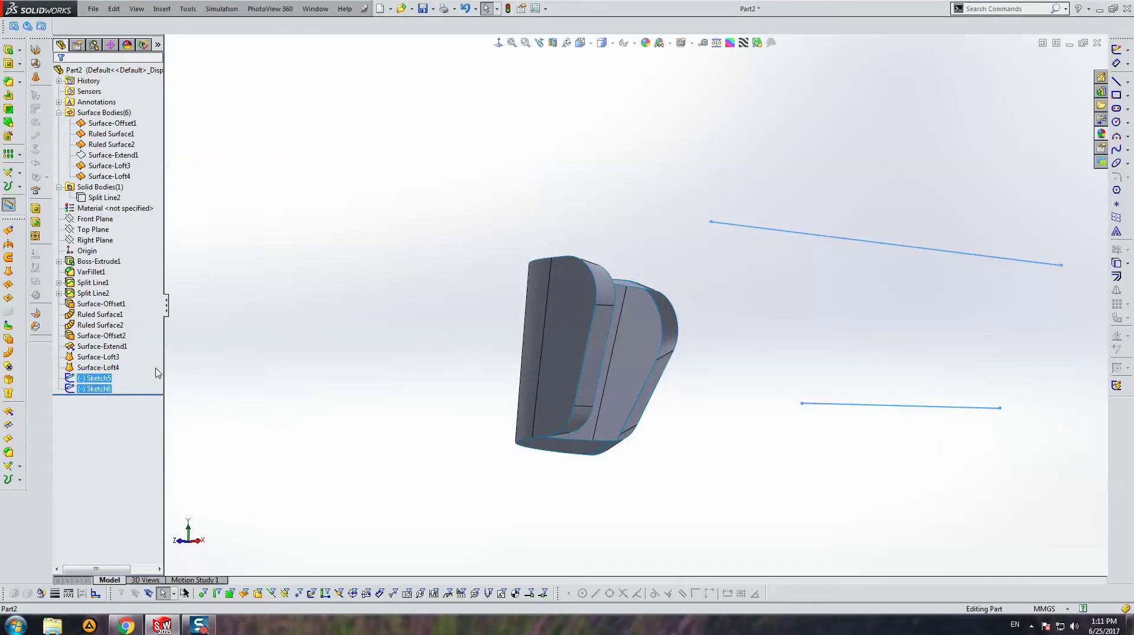
pyautogui.press('Delete')
pyautogui.press('Return')
pyautogui.moveTo(450, 422)
pyautogui.mouseDown(button='middle')
pyautogui.moveTo(555, 356)
pyautogui.moveTo(539, 324)
pyautogui.mouseUp(button='middle')
# Knit Surface-Loft3, Surface-Loft4, Surface-Offset1, Ruled Surface1 and Ruled Surface2 into Surface-Knit4.
pyautogui.click(91, 272)
pyautogui.click(8, 422)
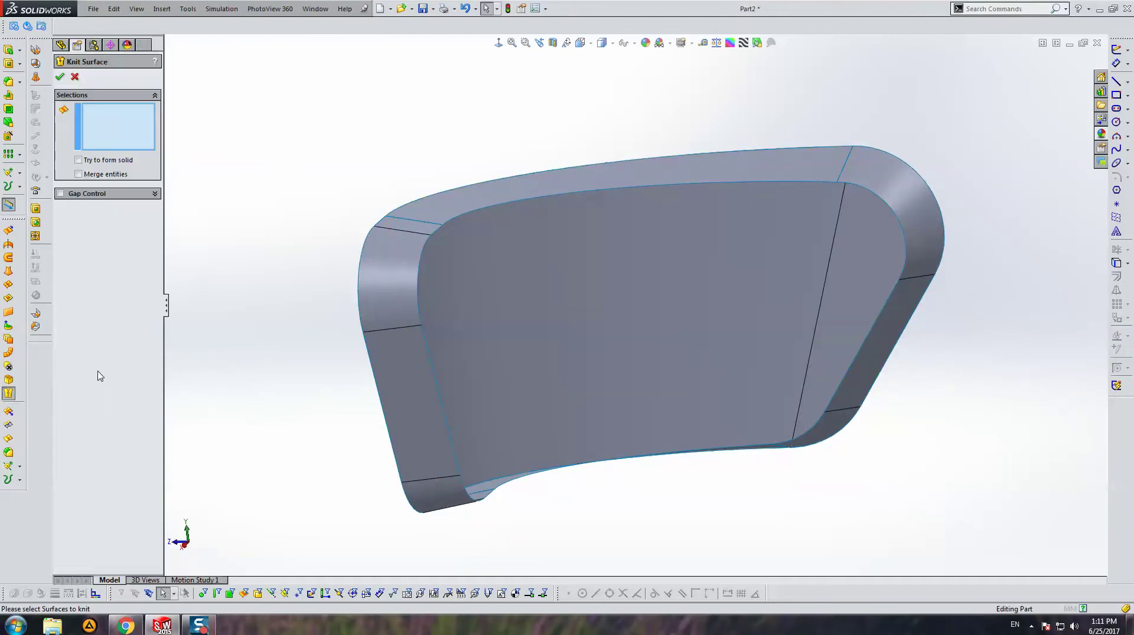
pyautogui.scroll(4, 599, 262)
pyautogui.click(577, 264)
pyautogui.moveTo(577, 260); pyautogui.dragTo(608, 236, button='middle')
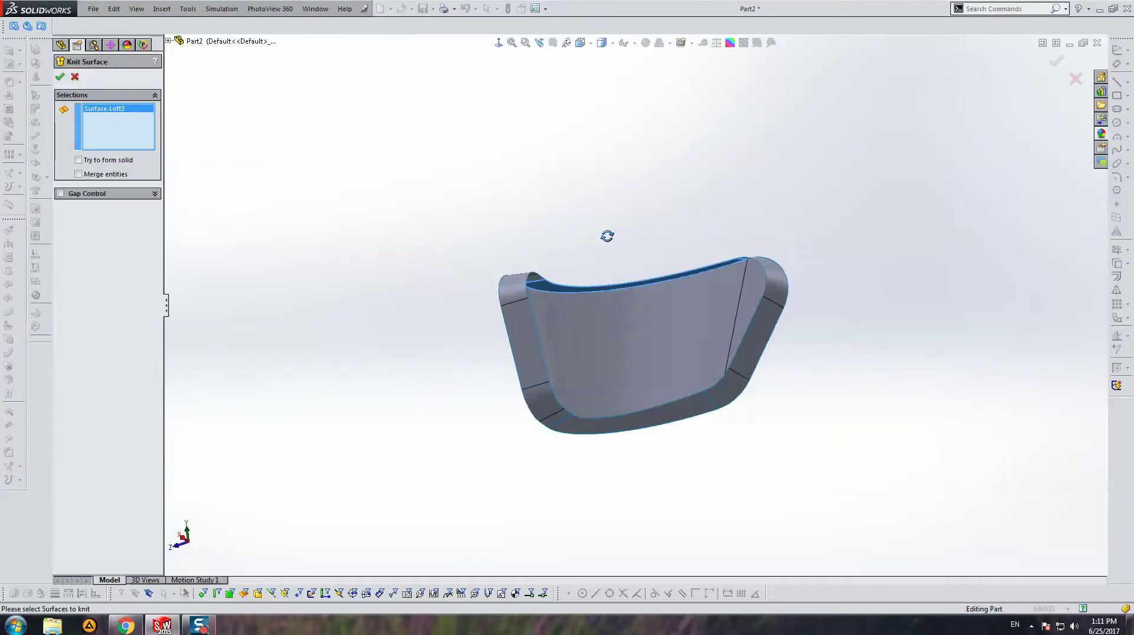
pyautogui.click(604, 384)
pyautogui.click(602, 371)
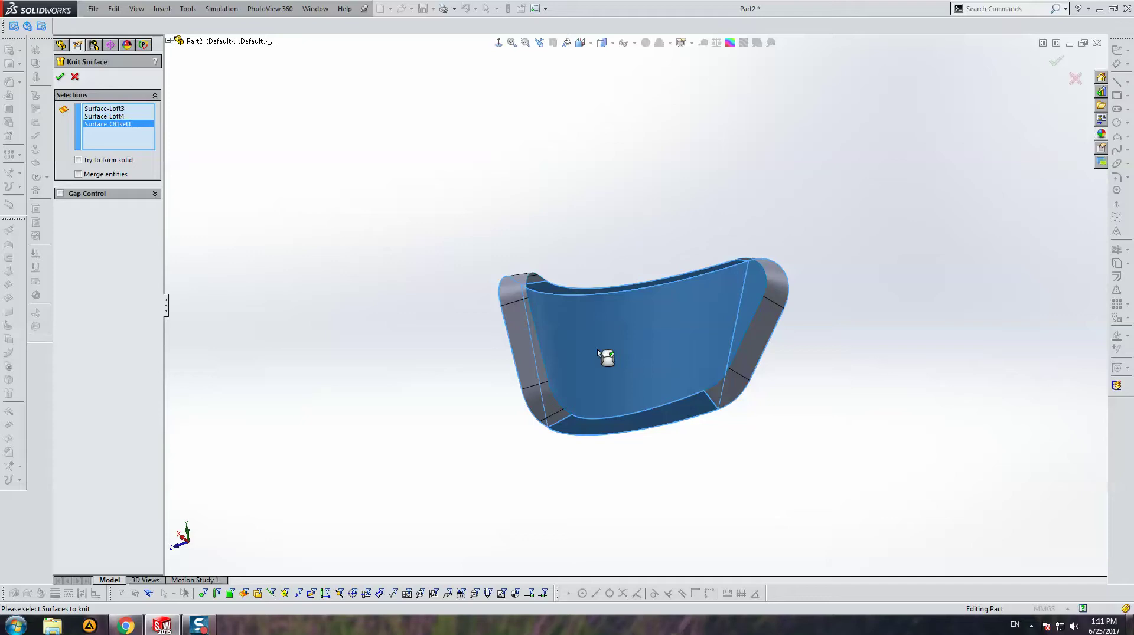
pyautogui.click(517, 291)
pyautogui.click(775, 334)
pyautogui.moveTo(774, 339); pyautogui.dragTo(756, 307, button='middle')
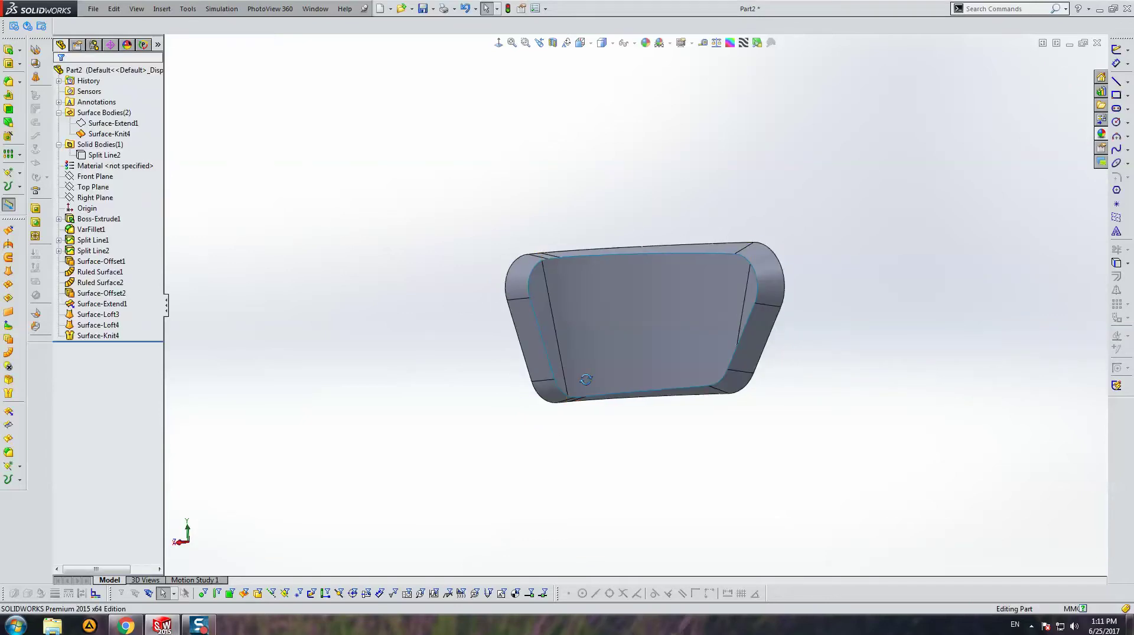
# Hide the Surface-Extend1 body and begin Extend Surface on the knitted part's first side face.
pyautogui.moveTo(579, 450); pyautogui.dragTo(399, 365, button='middle')
pyautogui.moveTo(331, 358); pyautogui.dragTo(514, 361, button='middle')
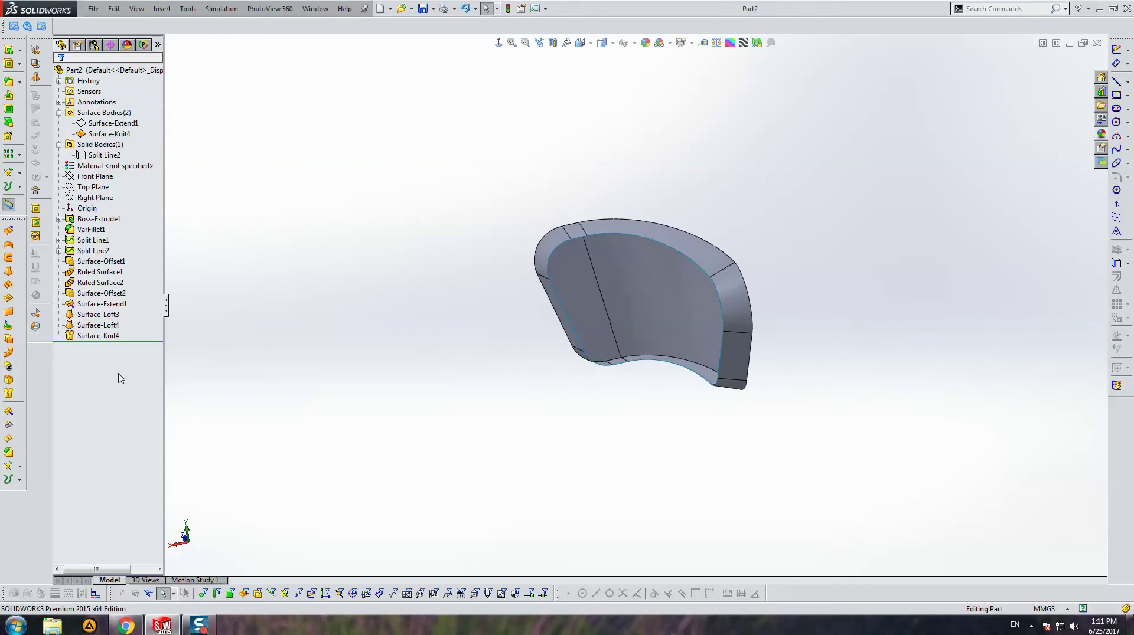
pyautogui.click(100, 124)
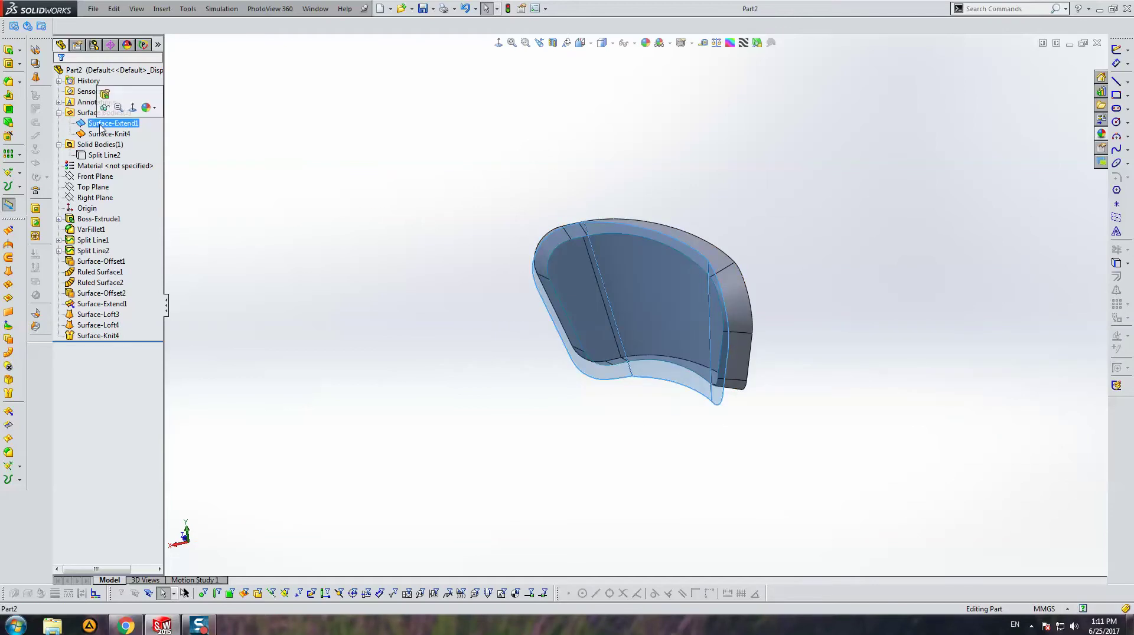
pyautogui.click(104, 108)
pyautogui.moveTo(679, 284); pyautogui.dragTo(598, 247, button='middle')
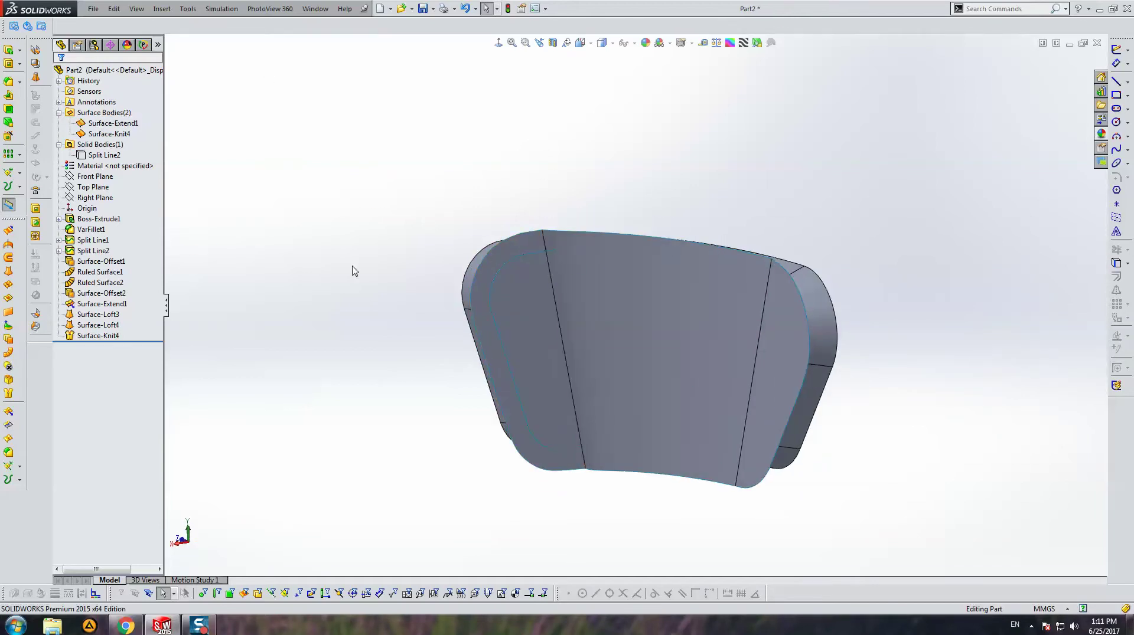
pyautogui.click(112, 123)
pyautogui.click(104, 108)
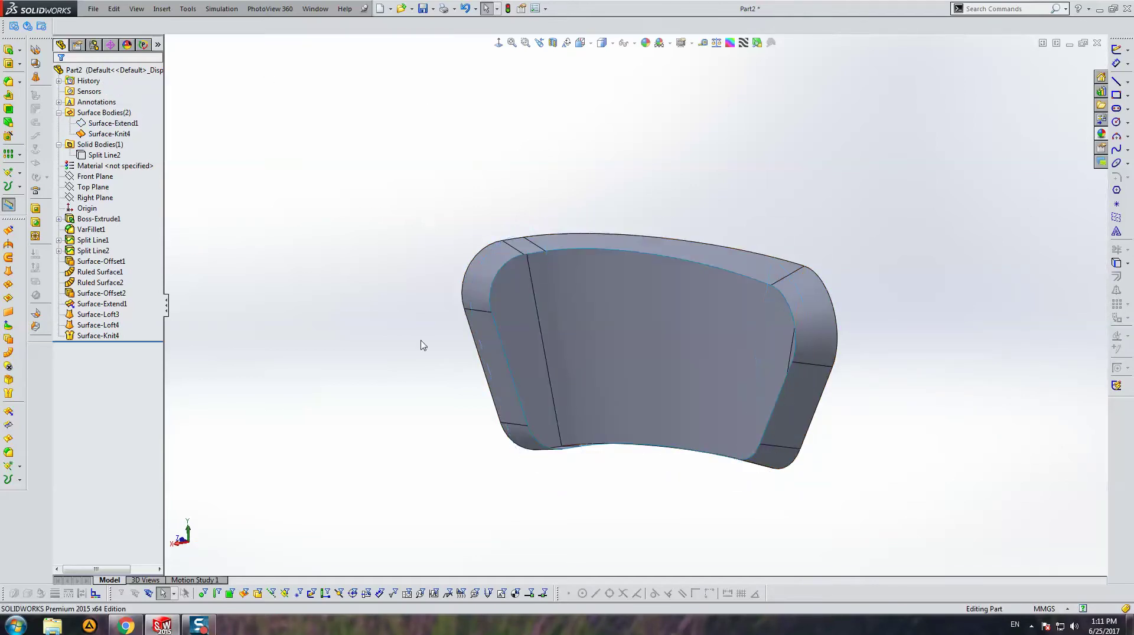
pyautogui.moveTo(721, 295); pyautogui.dragTo(622, 332, button='middle')
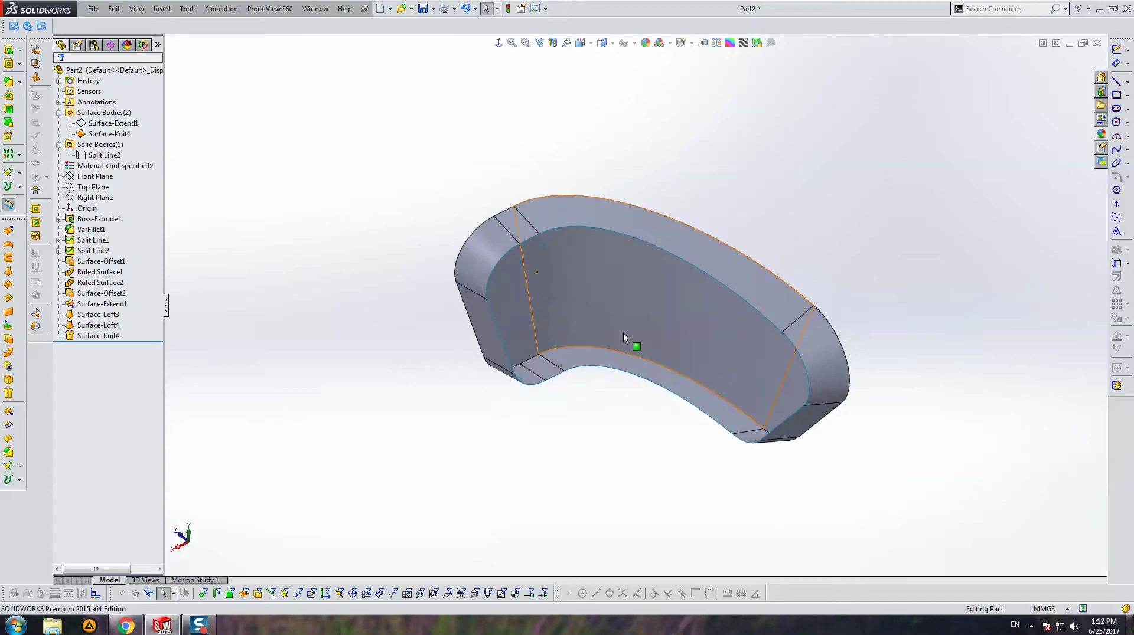
pyautogui.click(9, 413)
pyautogui.click(533, 277)
# Add the remaining side faces, the tangent bottom faces and the bottom corner faces of the rim.
pyautogui.click(490, 256)
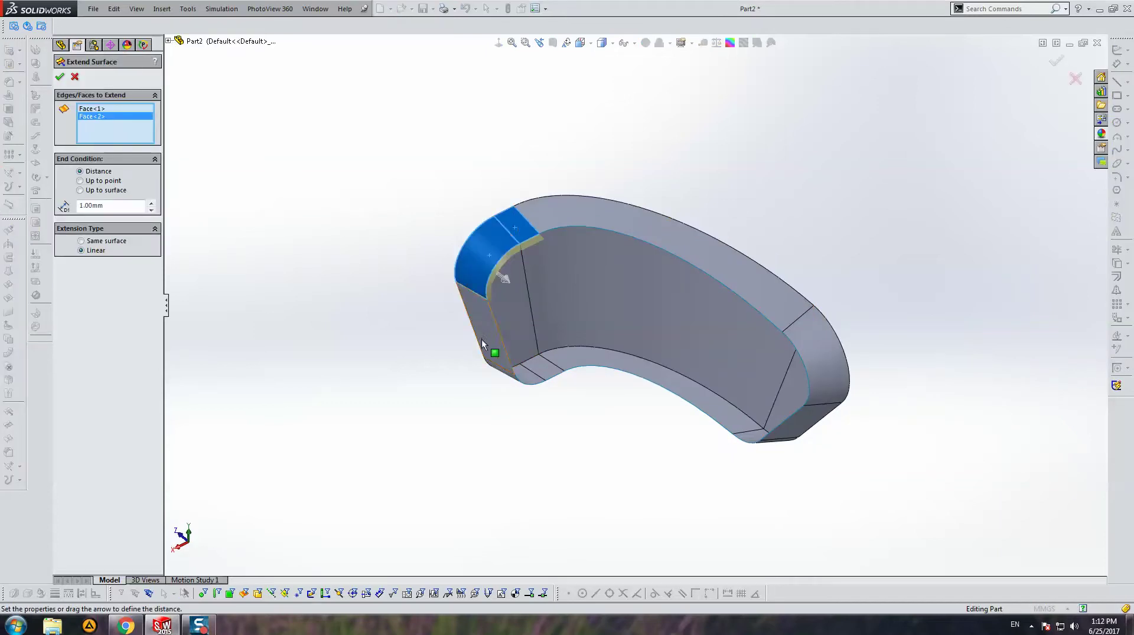
pyautogui.click(480, 333)
pyautogui.moveTo(491, 404); pyautogui.dragTo(508, 335, button='middle')
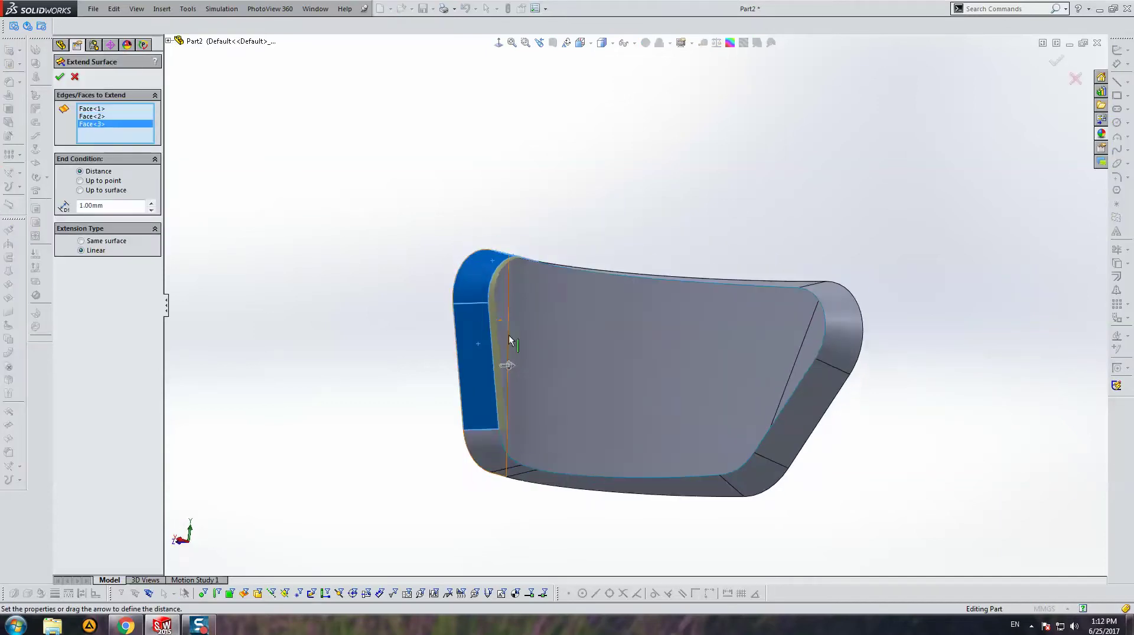
pyautogui.rightClick(483, 444)
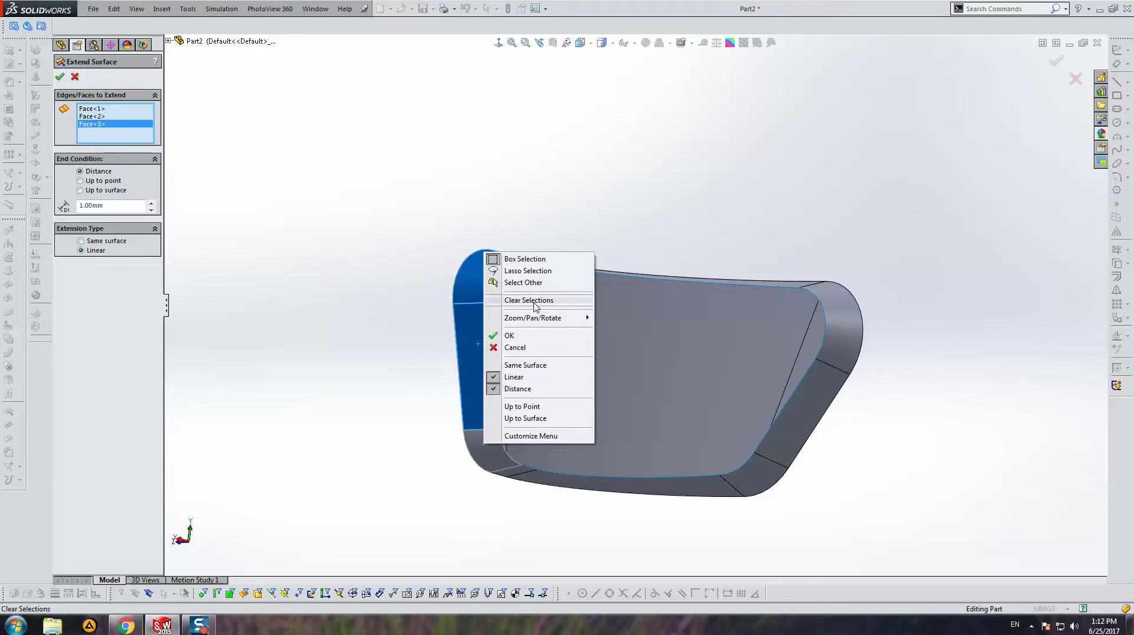
pyautogui.rightClick(592, 487)
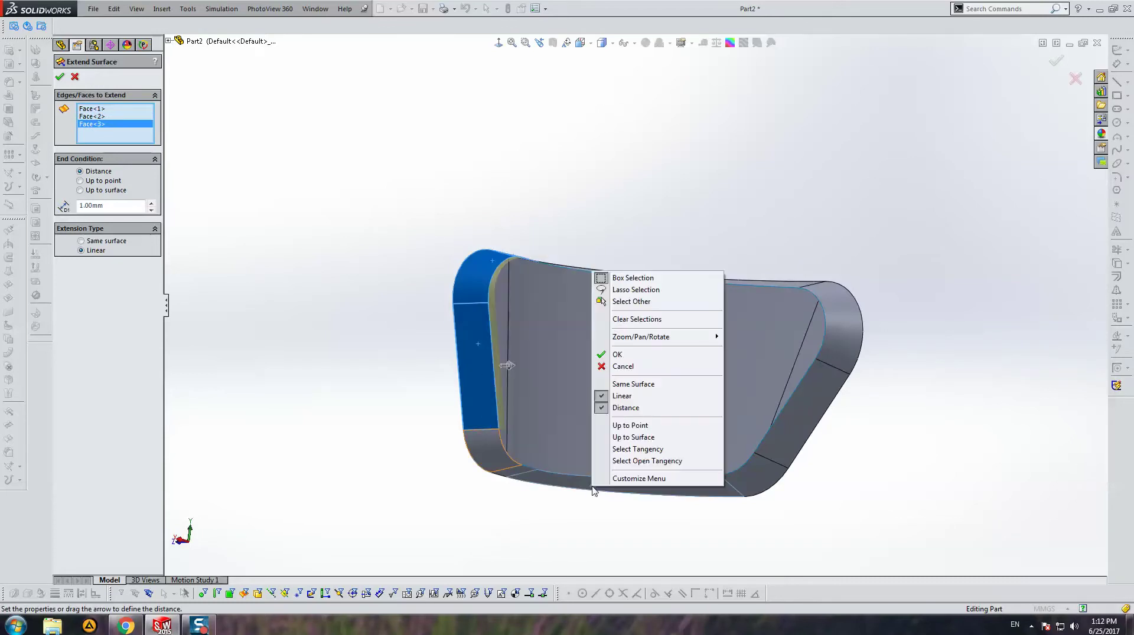
pyautogui.click(637, 449)
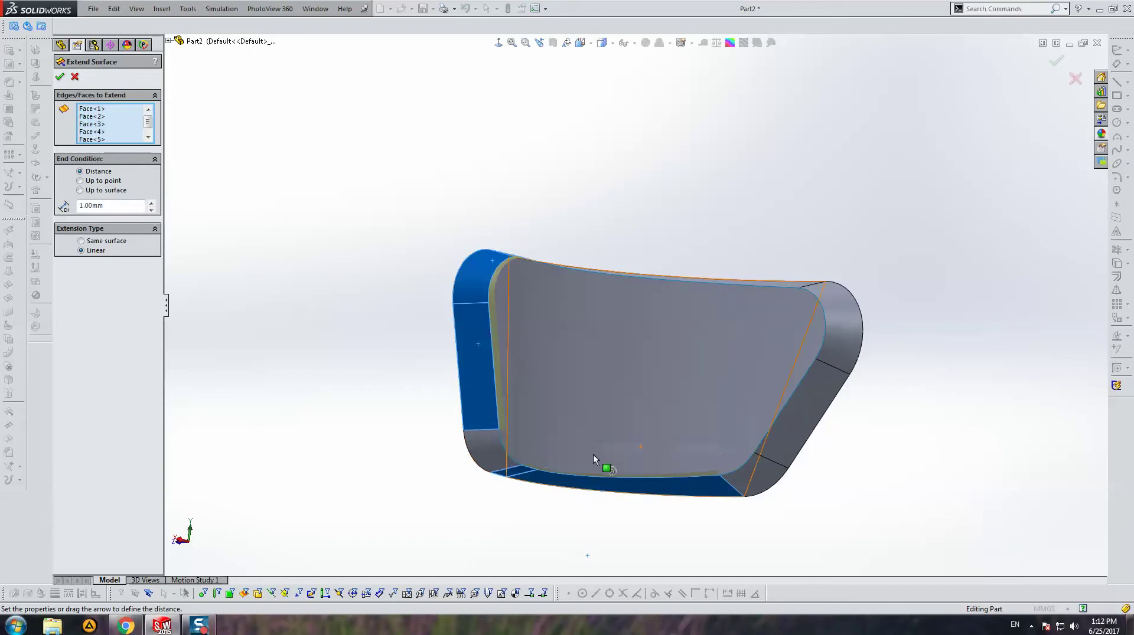
pyautogui.click(479, 445)
pyautogui.click(761, 470)
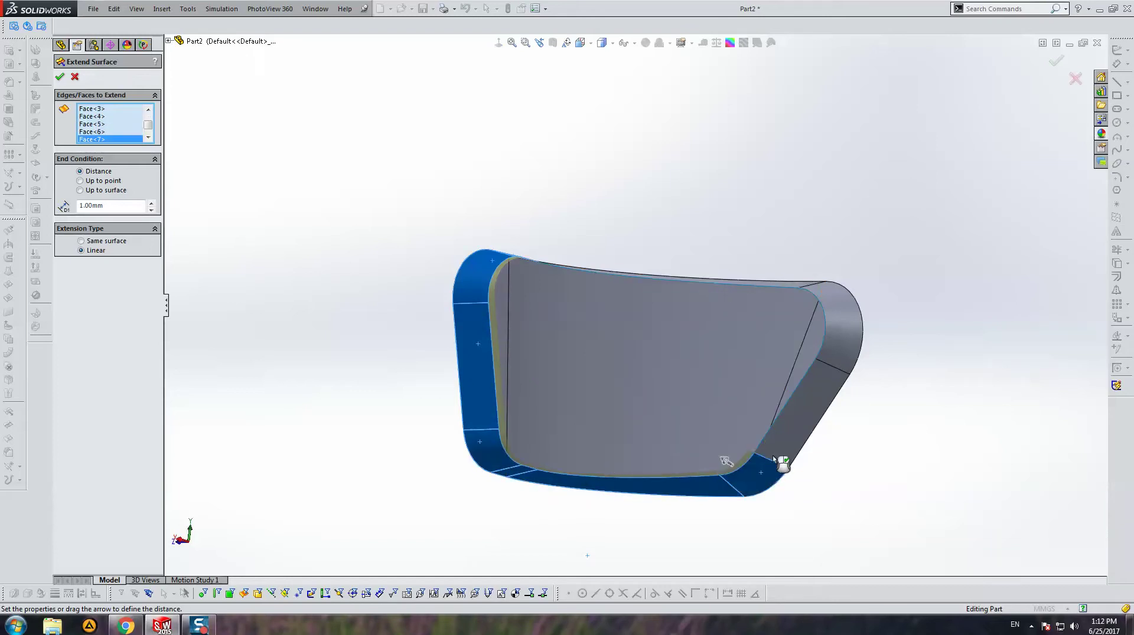
# Add the upper corner and top faces, creating Surface-Extend2 over ten faces at 1.00 mm.
pyautogui.rightClick(807, 434)
pyautogui.click(844, 331)
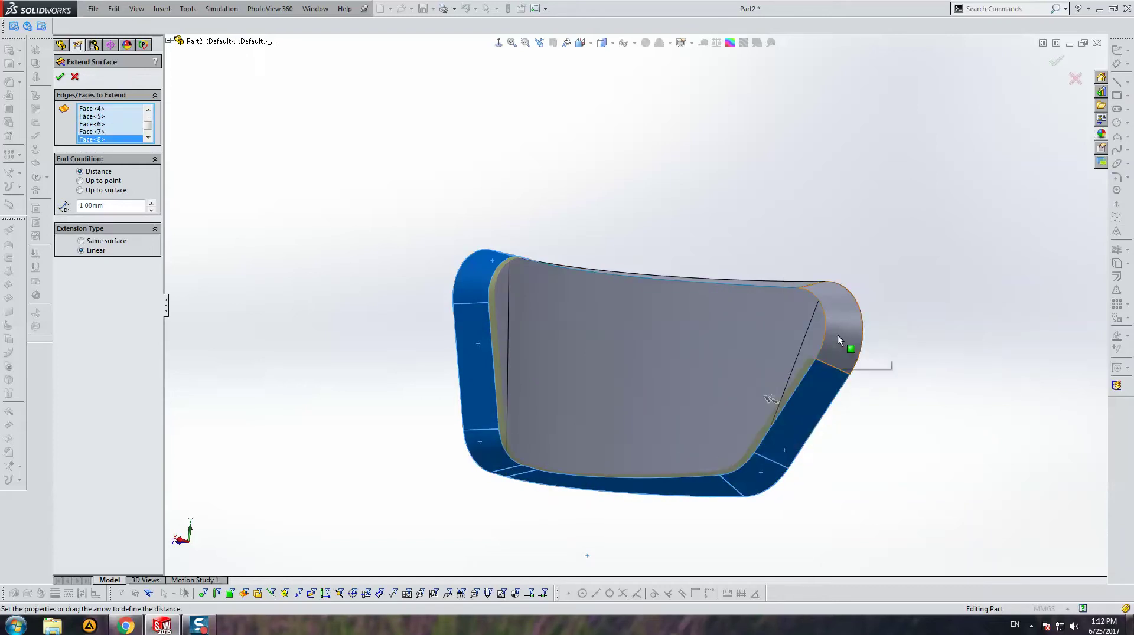
pyautogui.rightClick(842, 337)
pyautogui.click(827, 299)
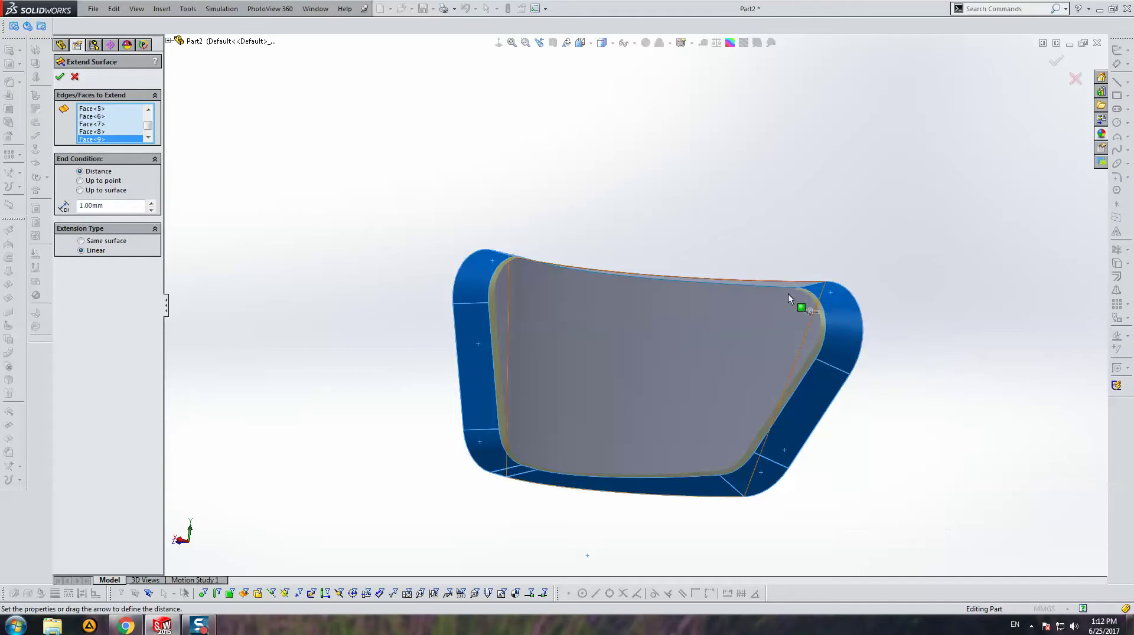
pyautogui.moveTo(788, 293)
pyautogui.mouseDown(button='middle')
pyautogui.moveTo(785, 394)
pyautogui.moveTo(765, 407)
pyautogui.mouseUp(button='middle')
pyautogui.click(791, 276)
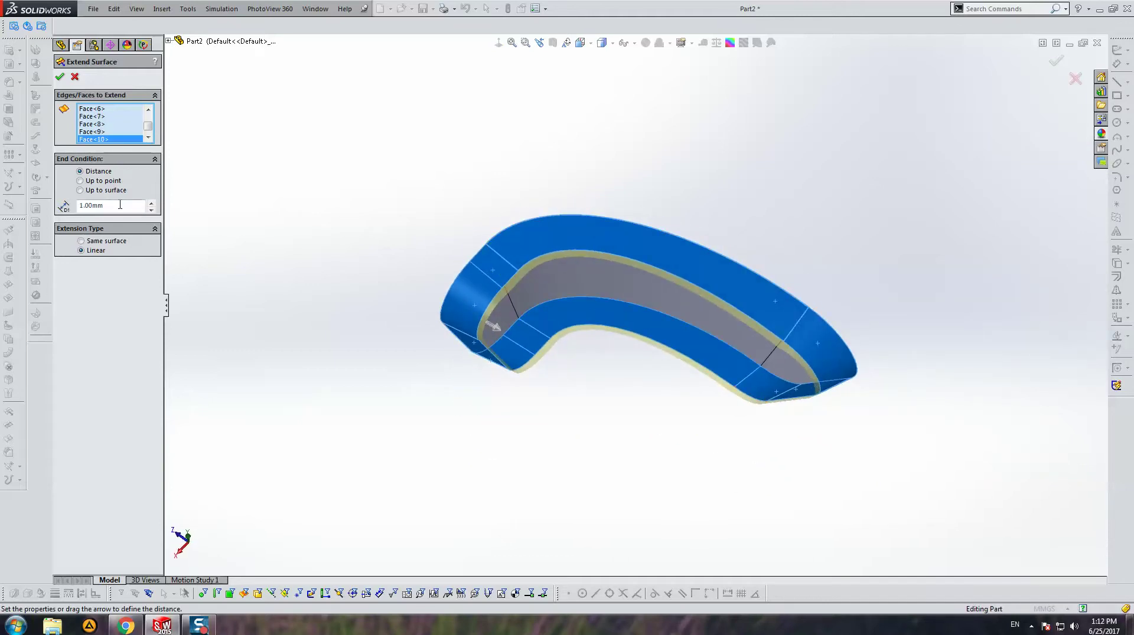
pyautogui.write('3')
pyautogui.press('Return')
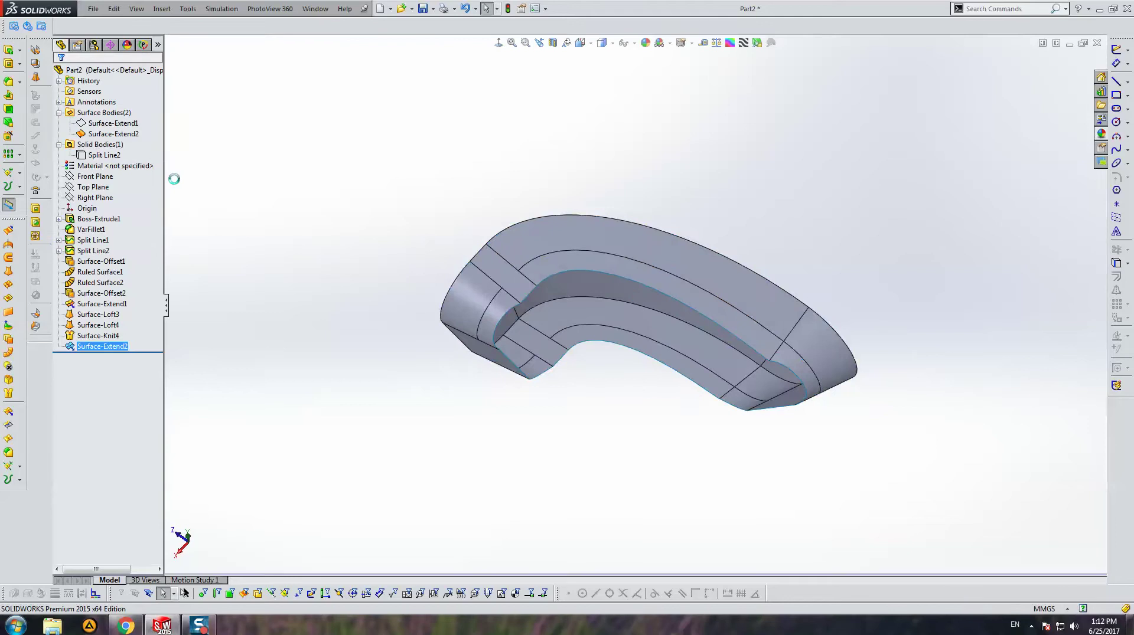
# Edit Surface-Extend2 to a 3.00 mm same-surface extension.
pyautogui.moveTo(682, 255); pyautogui.dragTo(688, 217, button='middle')
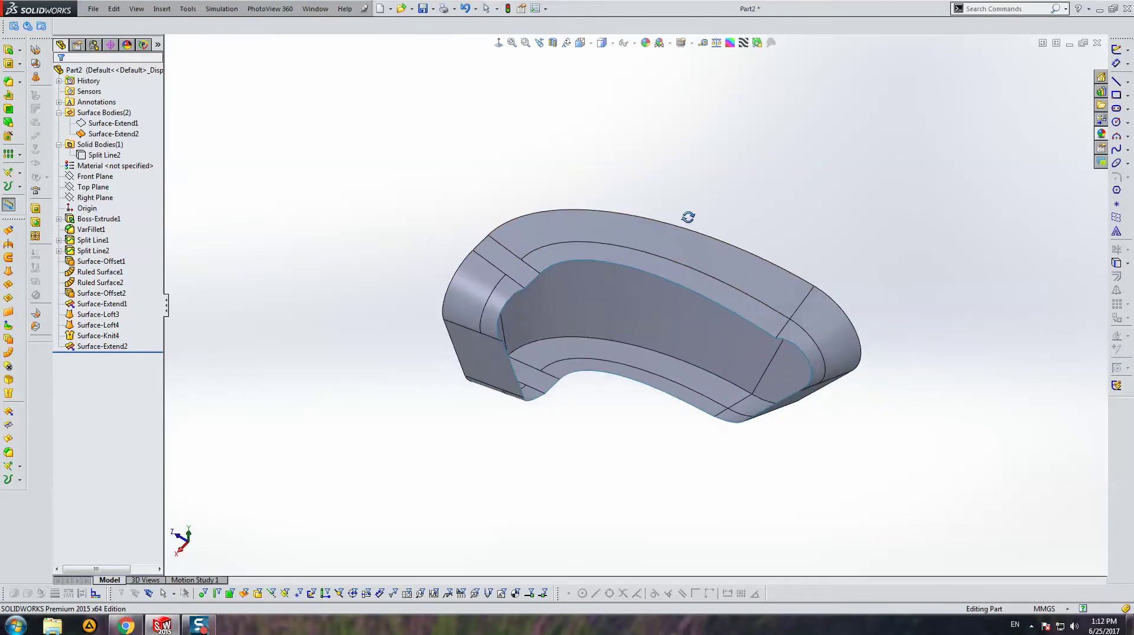
pyautogui.rightClick(104, 346)
pyautogui.click(109, 322)
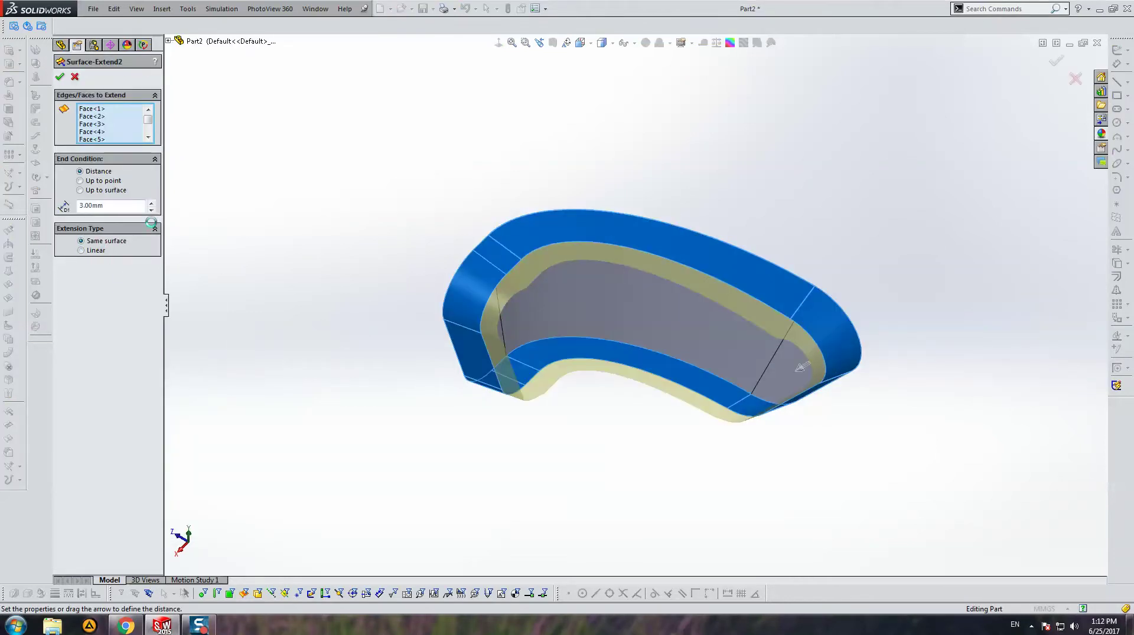
pyautogui.moveTo(490, 337); pyautogui.dragTo(709, 210, button='middle')
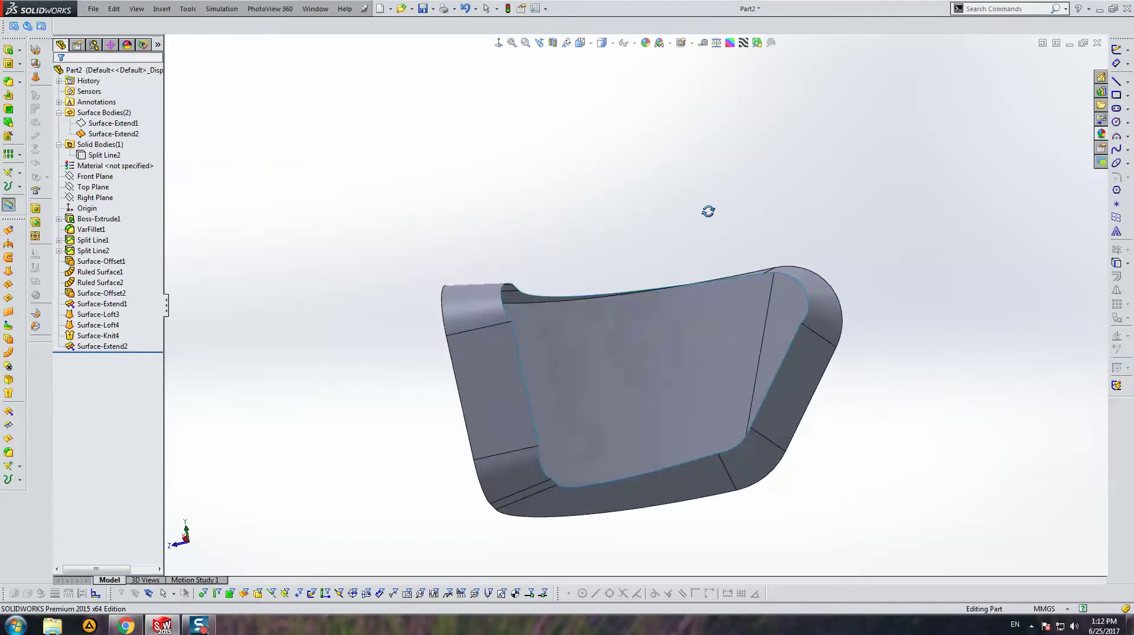
# Show the Surface-Extend1 body again and clear the selection.
pyautogui.click(113, 123)
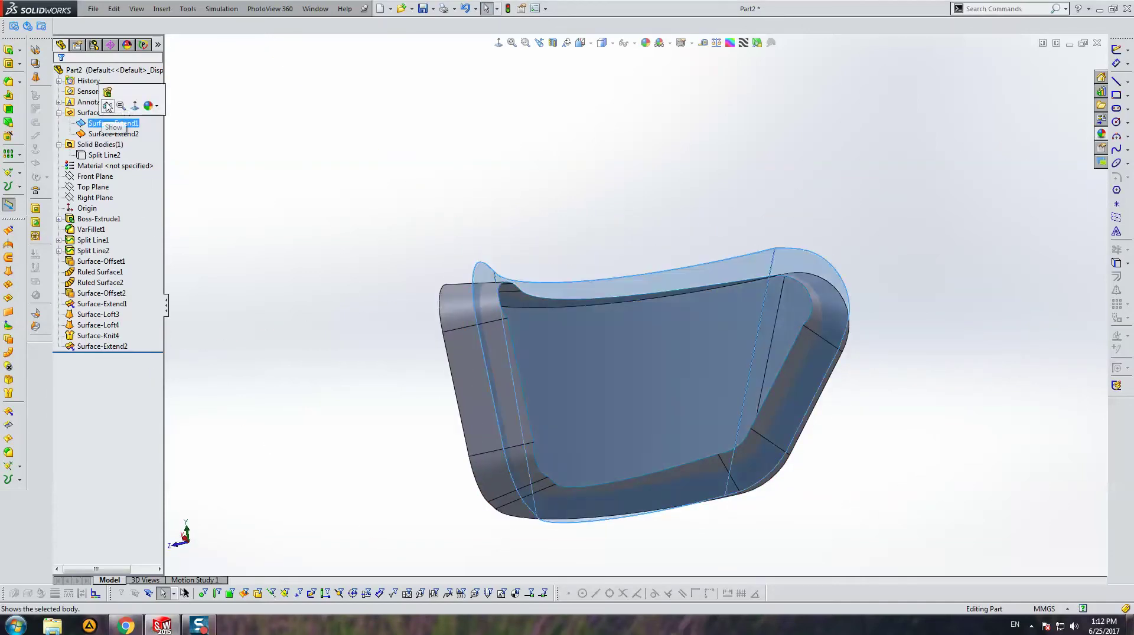
pyautogui.click(105, 106)
pyautogui.click(554, 213)
pyautogui.moveTo(554, 214); pyautogui.dragTo(495, 312, button='middle')
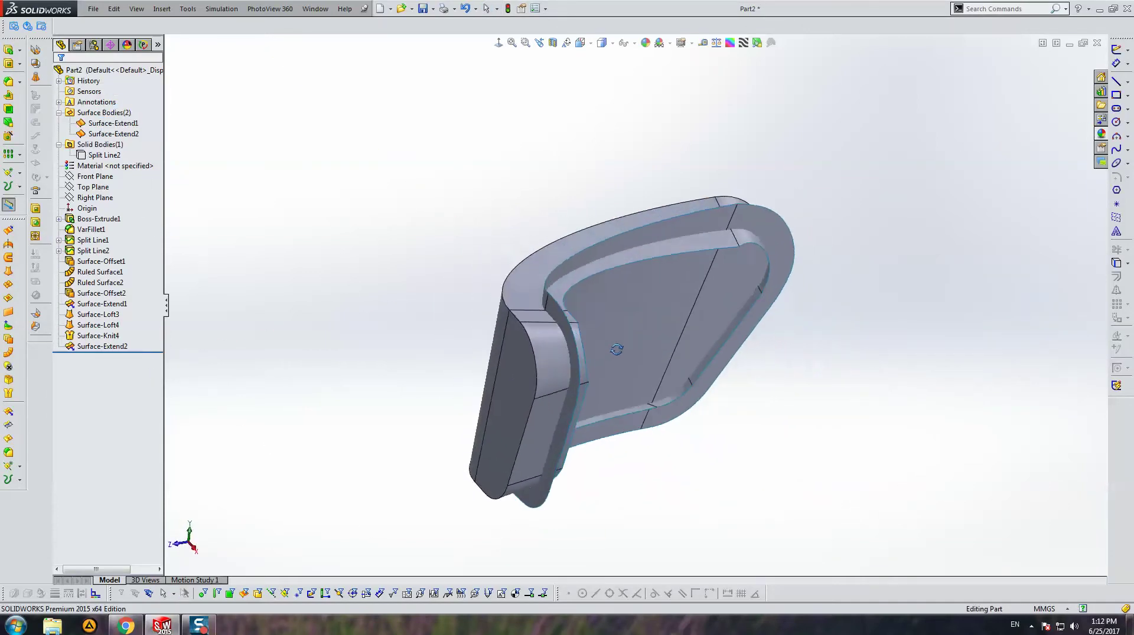
pyautogui.click(8, 425)
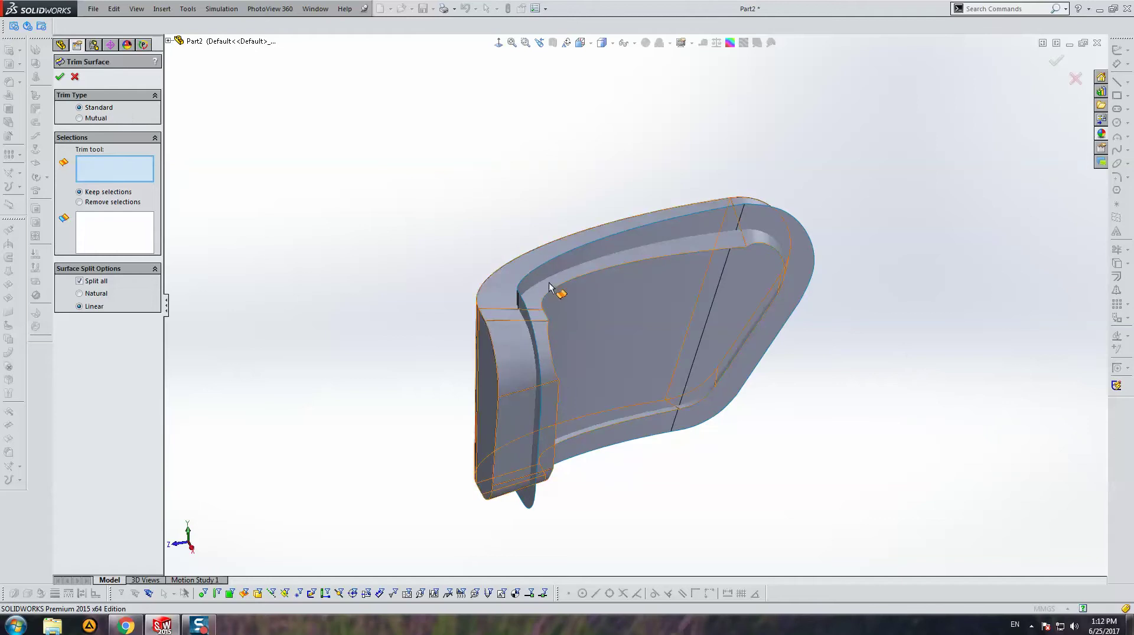
pyautogui.click(517, 287)
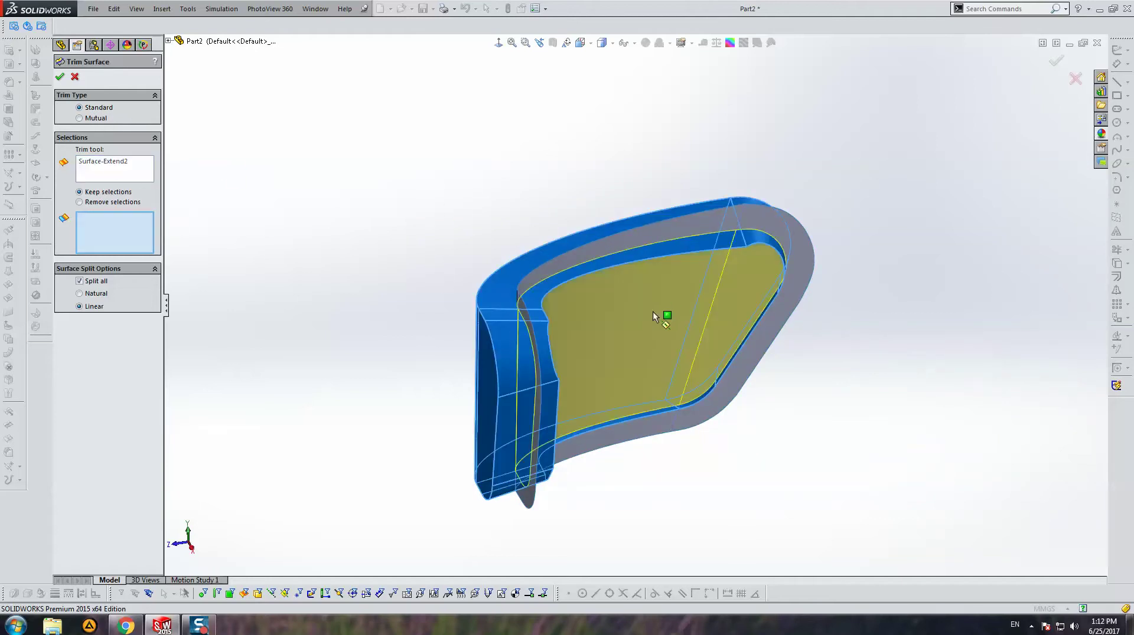
pyautogui.click(633, 310)
pyautogui.press('Return')
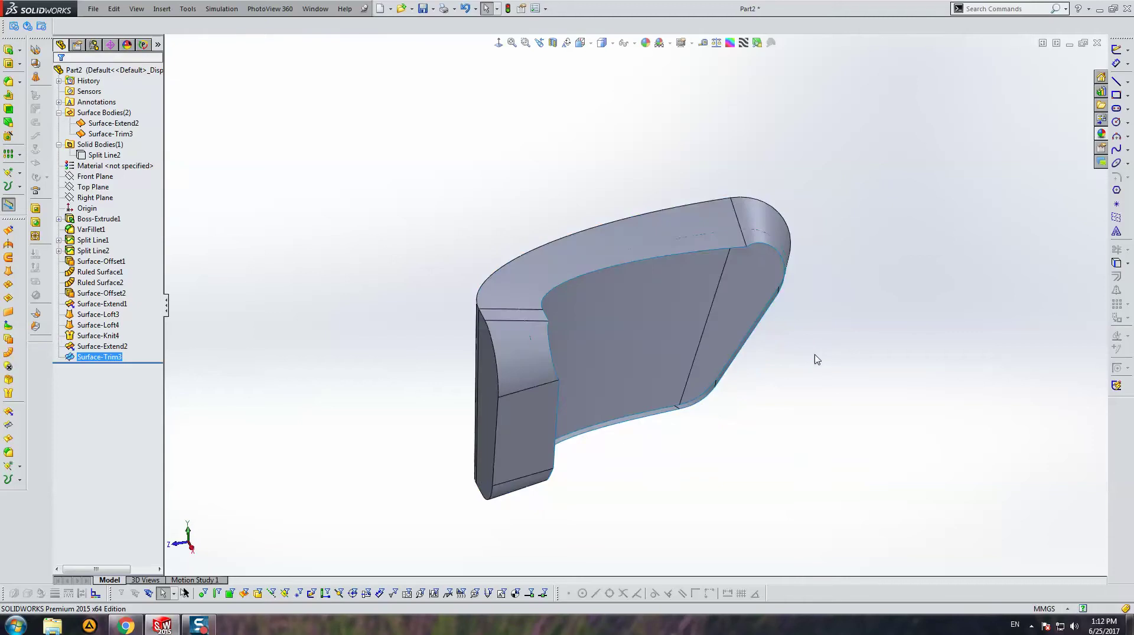
pyautogui.moveTo(814, 356); pyautogui.dragTo(577, 269, button='middle')
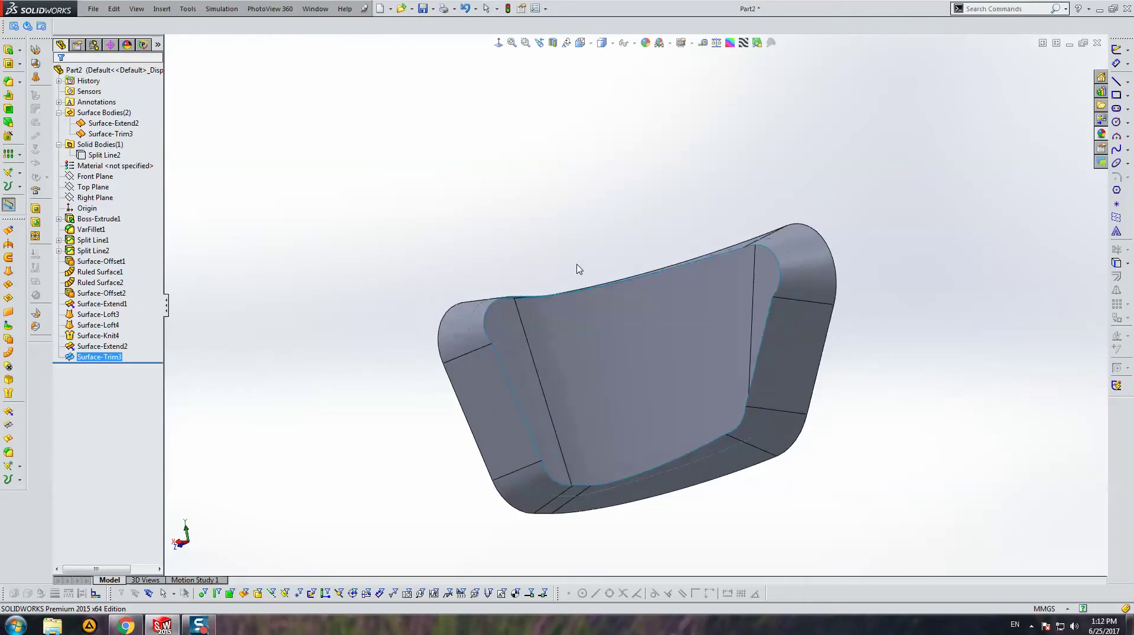
pyautogui.rightClick(87, 358)
pyautogui.click(87, 358)
pyautogui.click(83, 328)
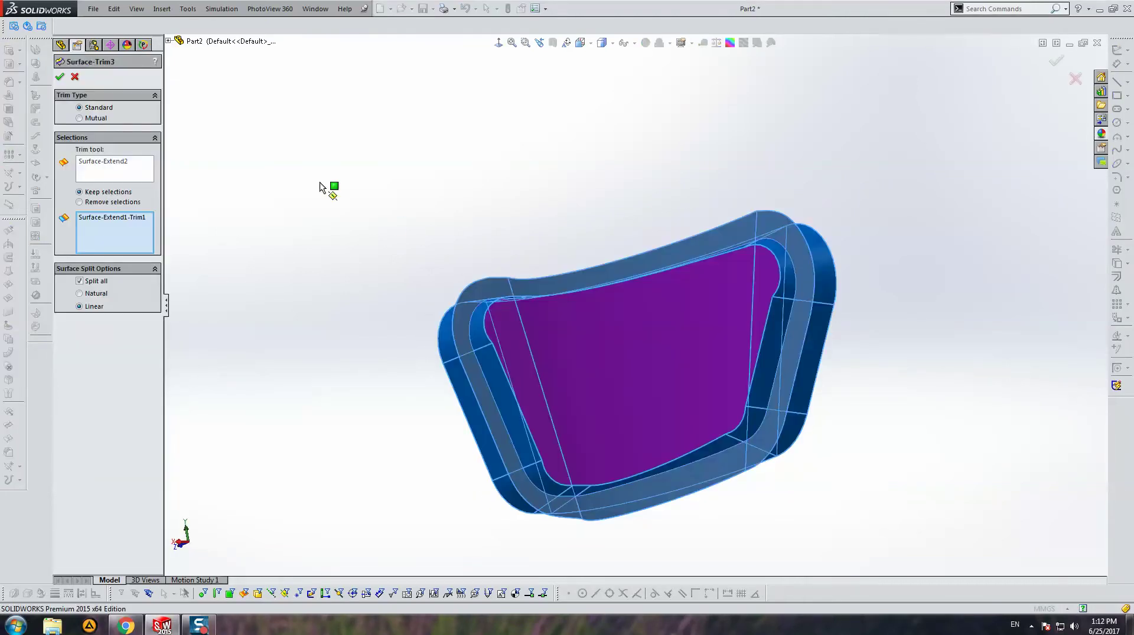
pyautogui.click(107, 118)
pyautogui.press('Escape')
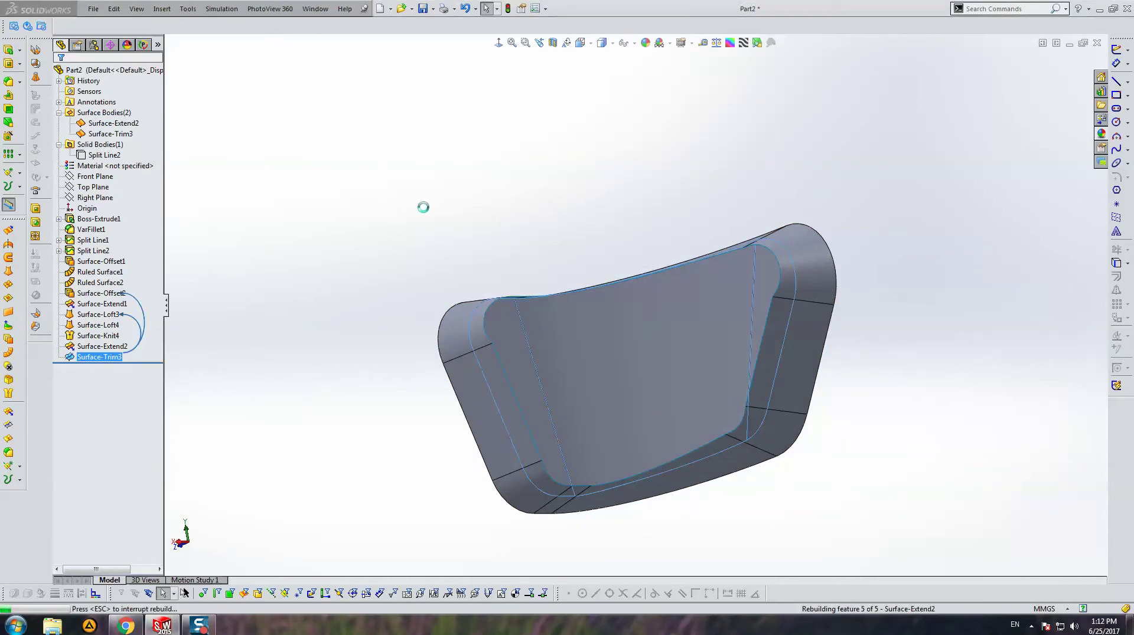
# Mutually trim Surface-Extend1 and Surface-Extend2, keeping the inner pocket face and outer band.
pyautogui.click(8, 439)
pyautogui.moveTo(197, 212); pyautogui.dragTo(148, 156, button='middle')
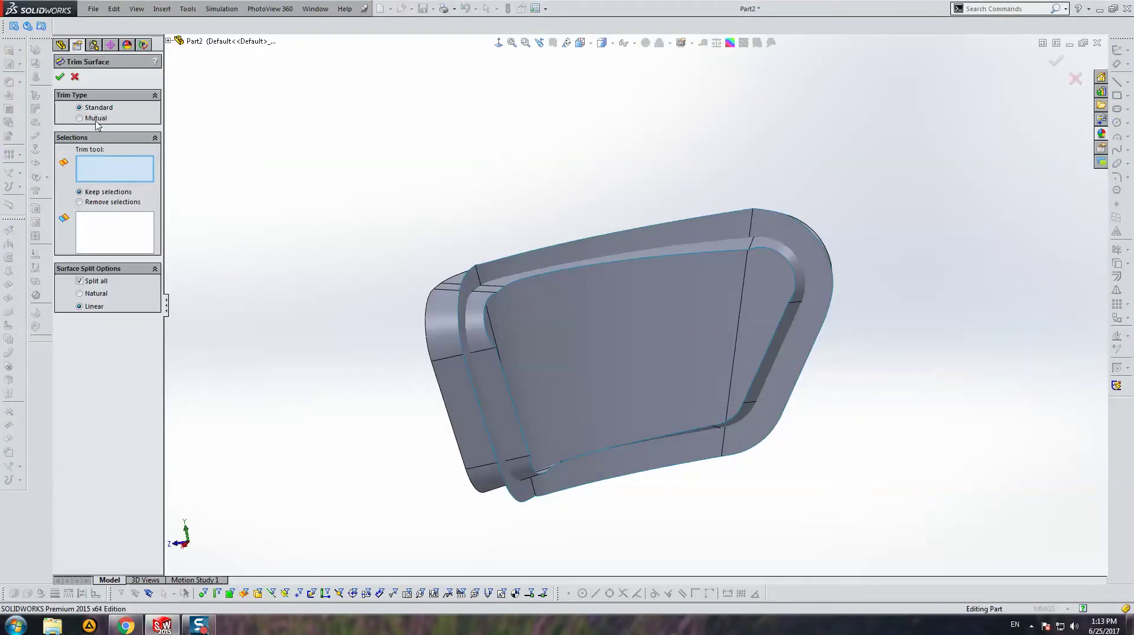
pyautogui.click(79, 118)
pyautogui.click(539, 332)
pyautogui.click(467, 310)
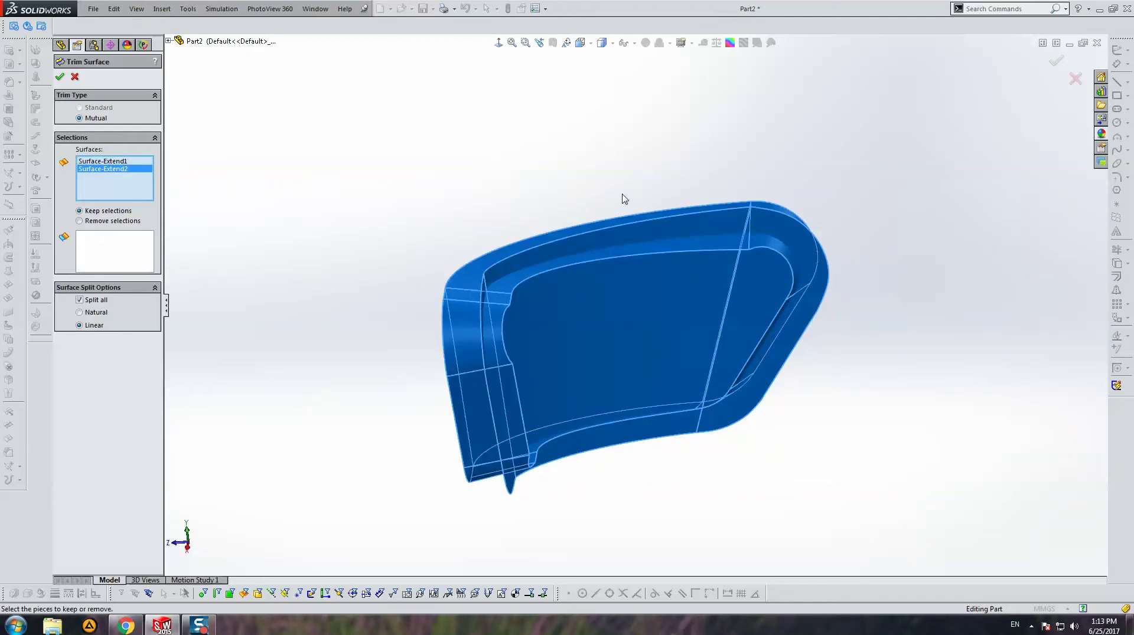
pyautogui.click(114, 250)
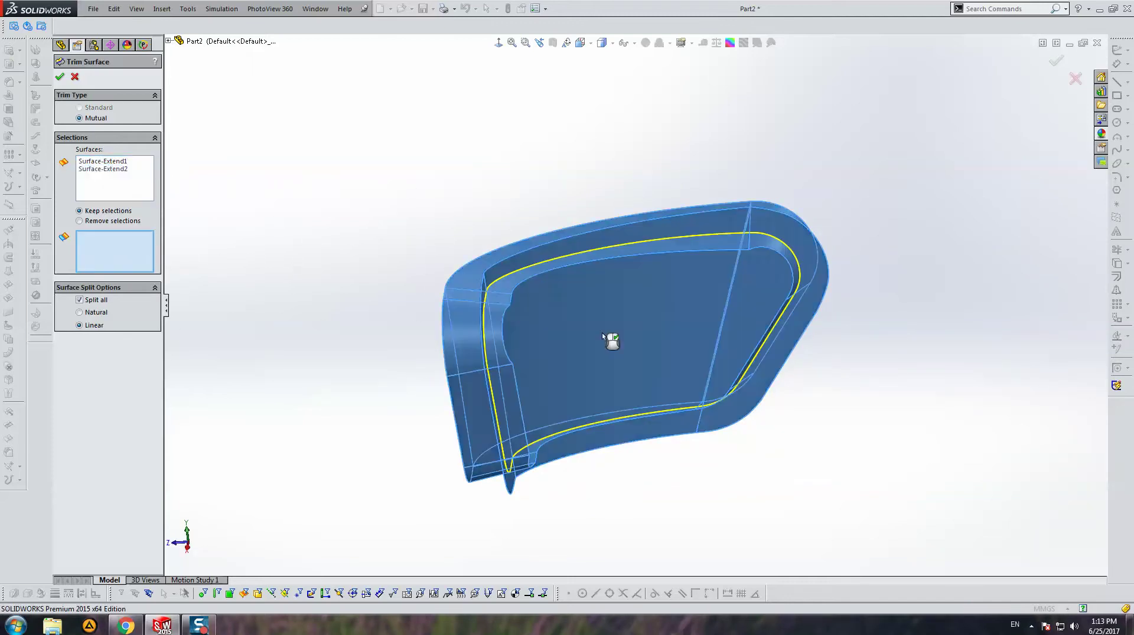
pyautogui.click(601, 332)
pyautogui.moveTo(601, 332); pyautogui.dragTo(533, 319, button='middle')
pyautogui.click(533, 319)
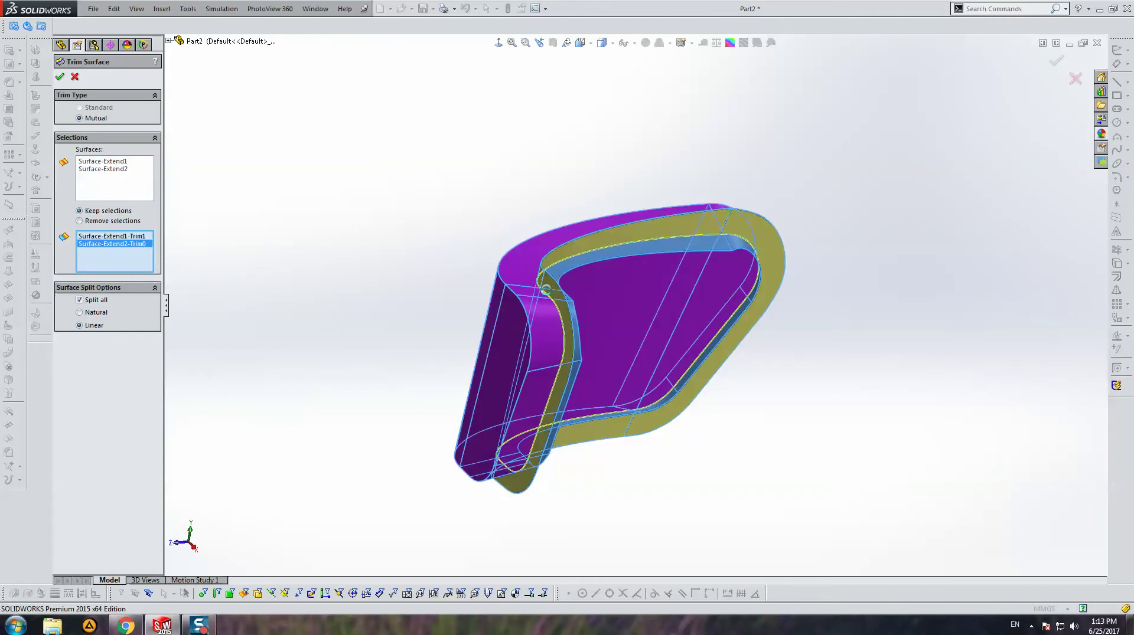
pyautogui.rightClick(546, 289)
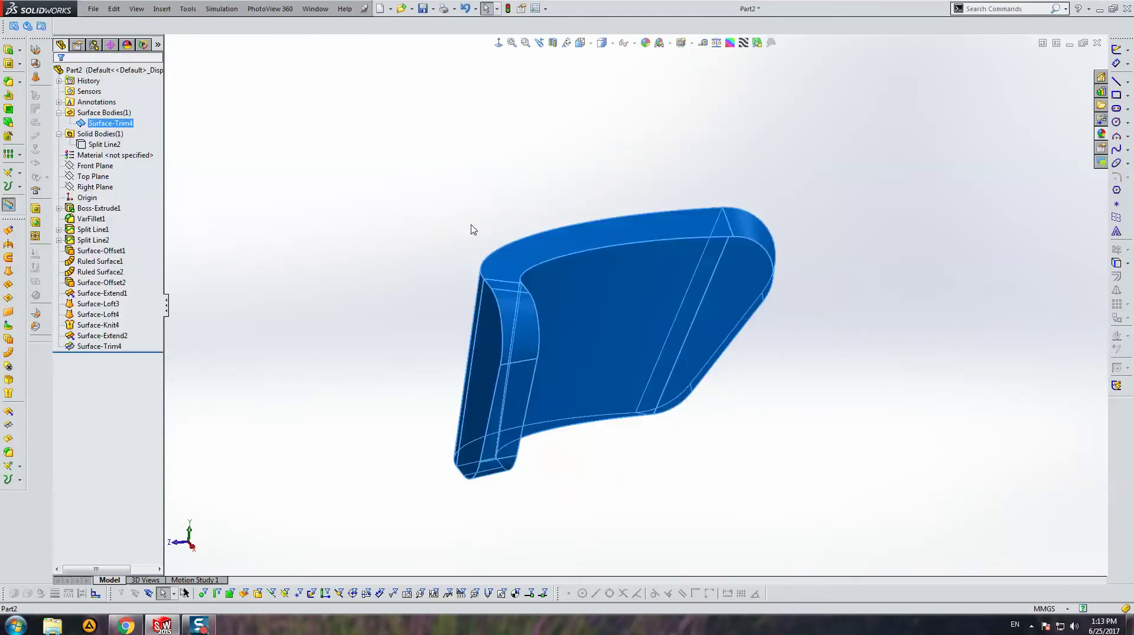
# Undo the Surface-Trim4 trim so the history ends at Surface-Extend2.
pyautogui.moveTo(473, 229); pyautogui.dragTo(388, 162, button='middle')
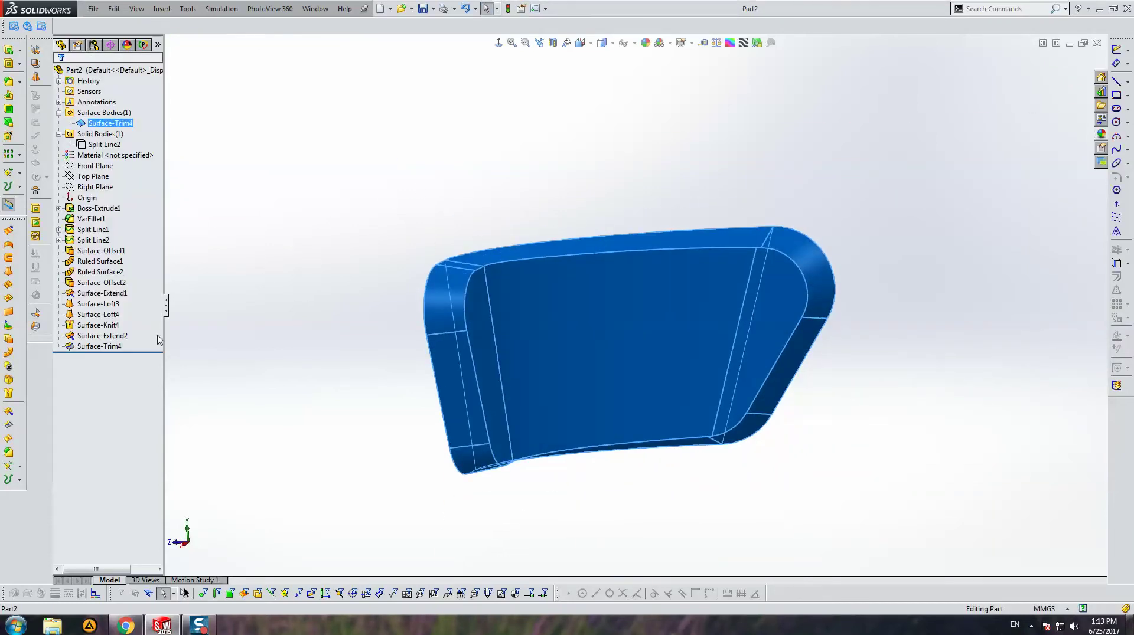
pyautogui.click(109, 348)
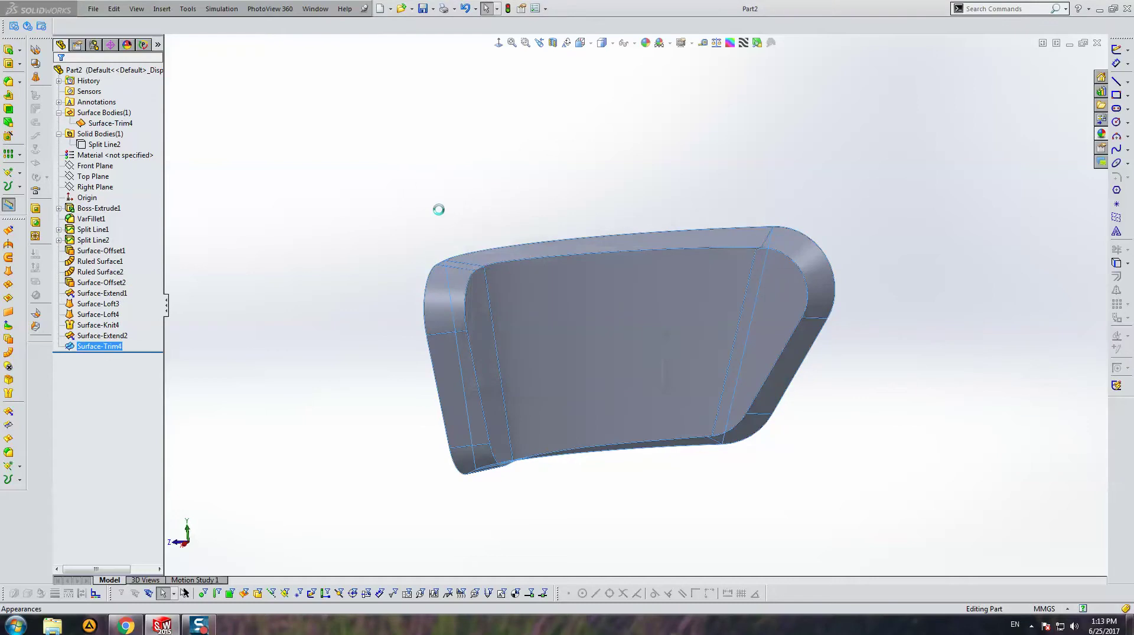
pyautogui.hotkey('ctrl', 'z')
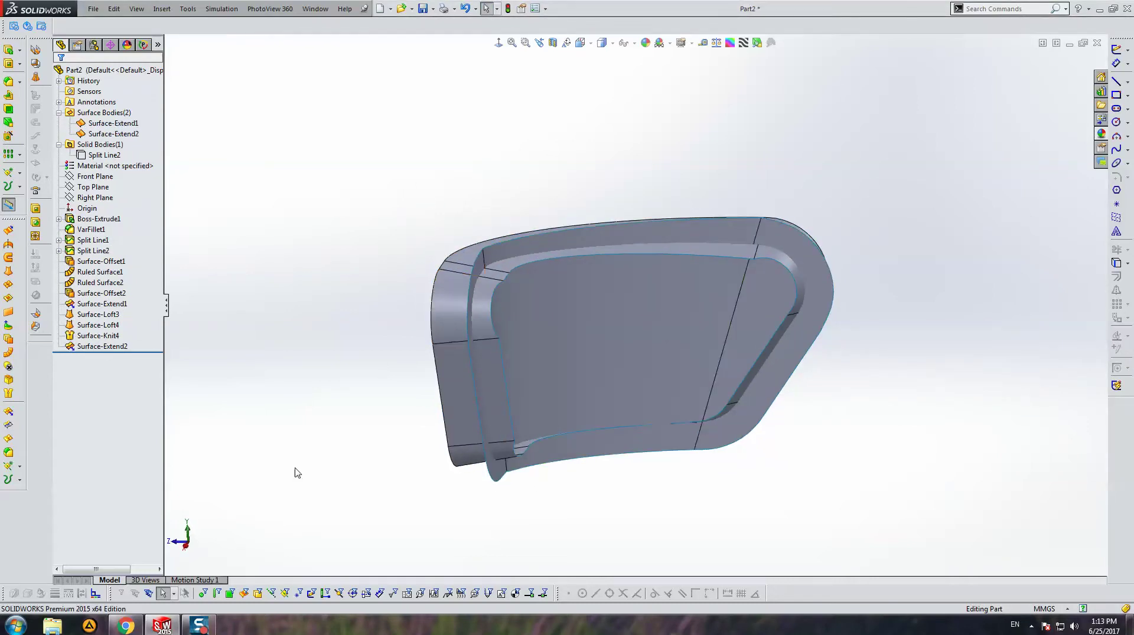
# Save Part2 and reopen it from the recent documents list.
pyautogui.hotkey('ctrl', 's')
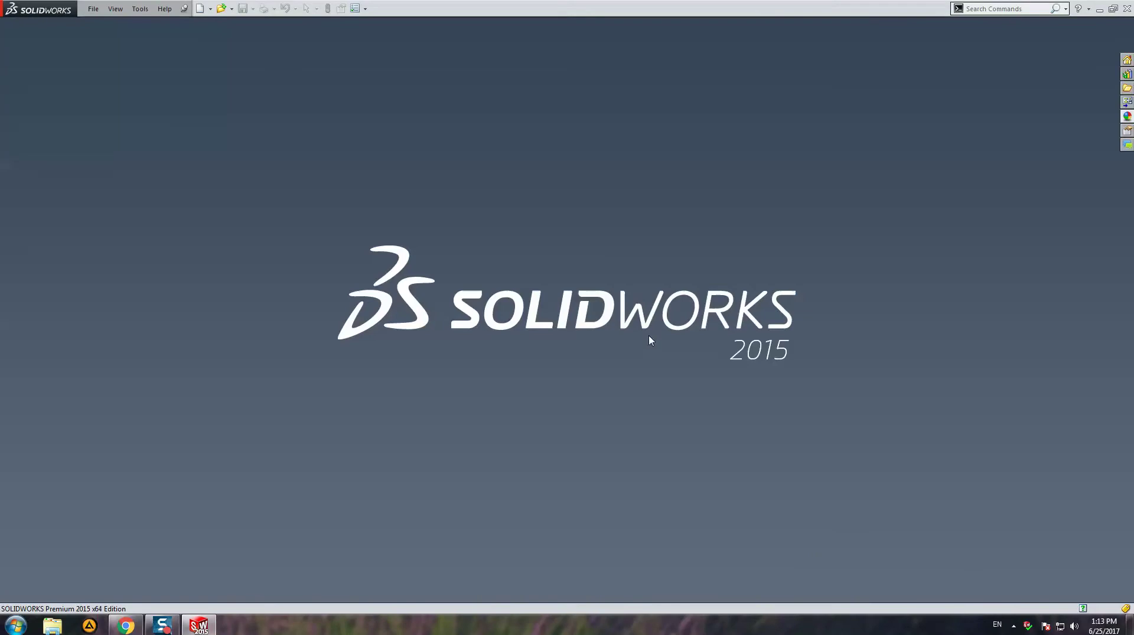
pyautogui.press('r')
pyautogui.click(288, 194)
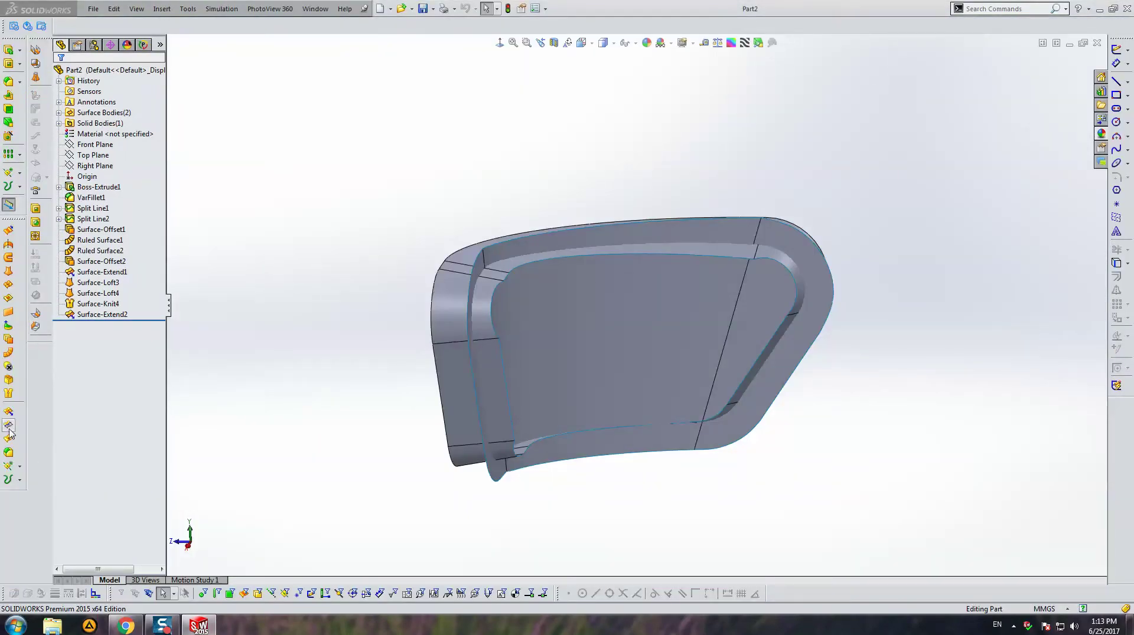
# Trim with Surface-Extend2 as the tool, keeping the inner face, creating Surface-Trim1.
pyautogui.click(9, 431)
pyautogui.click(96, 108)
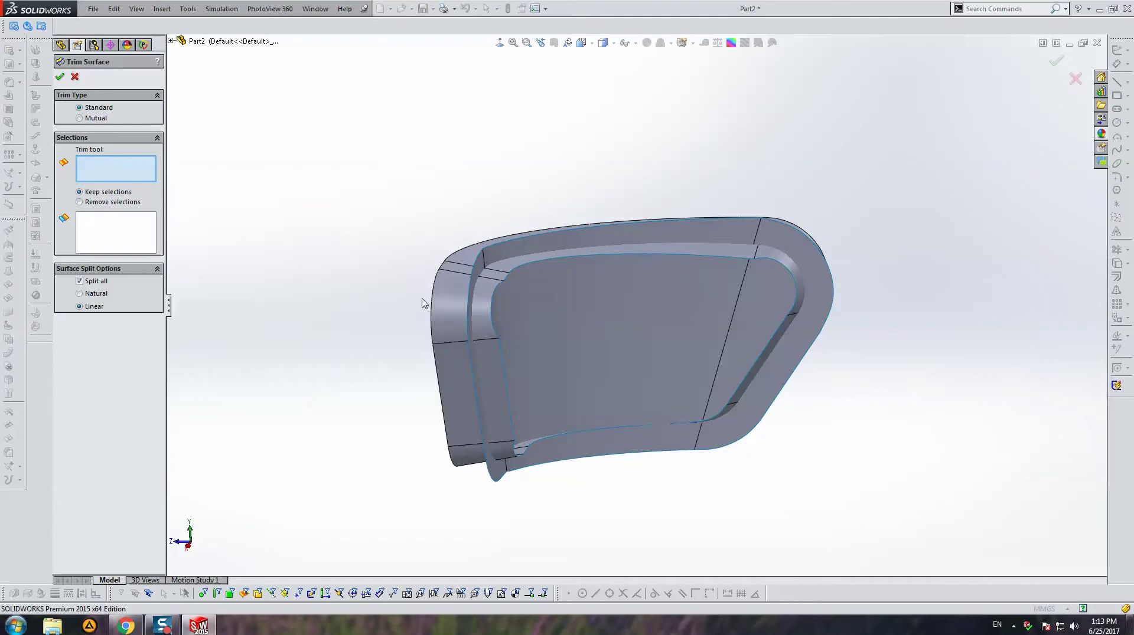
pyautogui.click(470, 283)
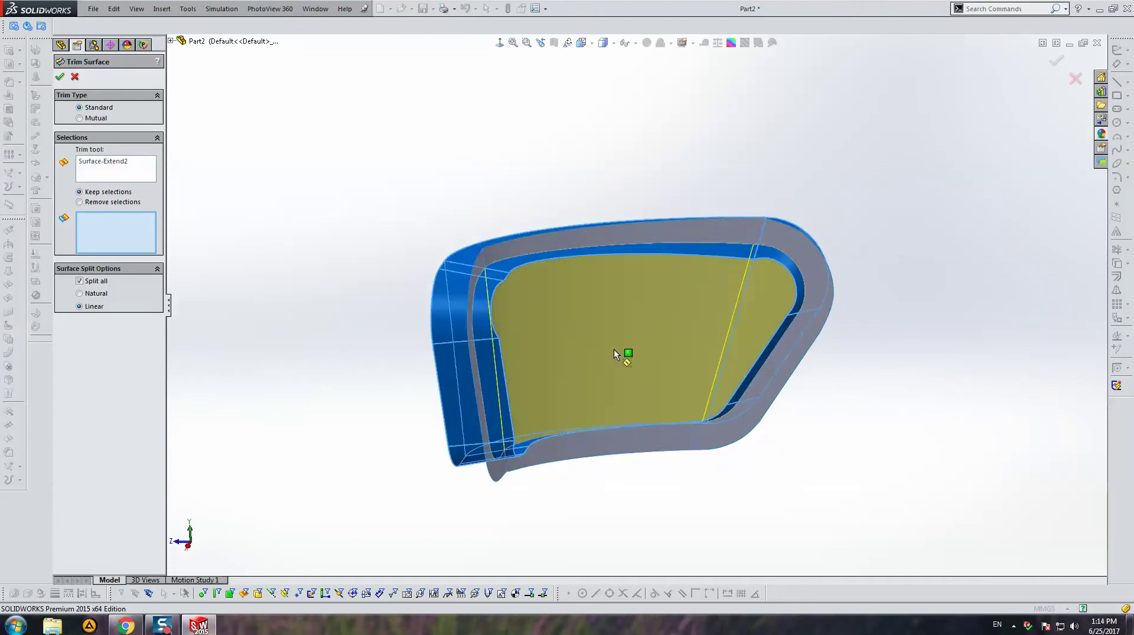
pyautogui.click(639, 338)
pyautogui.rightClick(640, 339)
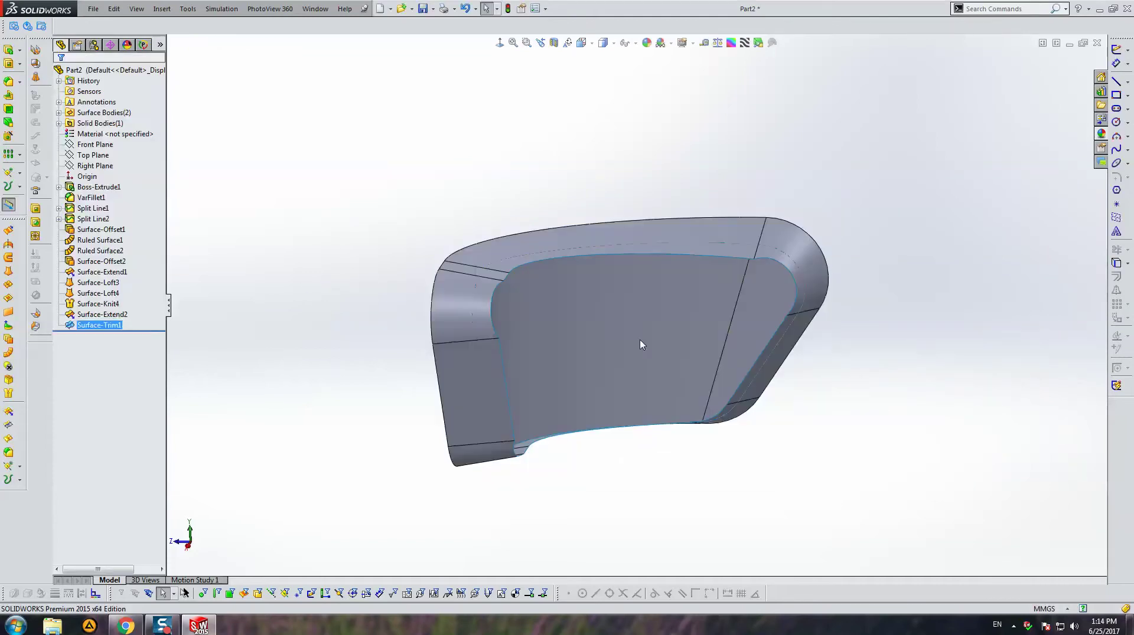
# Trim with Surface-Trim1 as the tool, keeping the outer piece, creating Surface-Trim2.
pyautogui.click(15, 435)
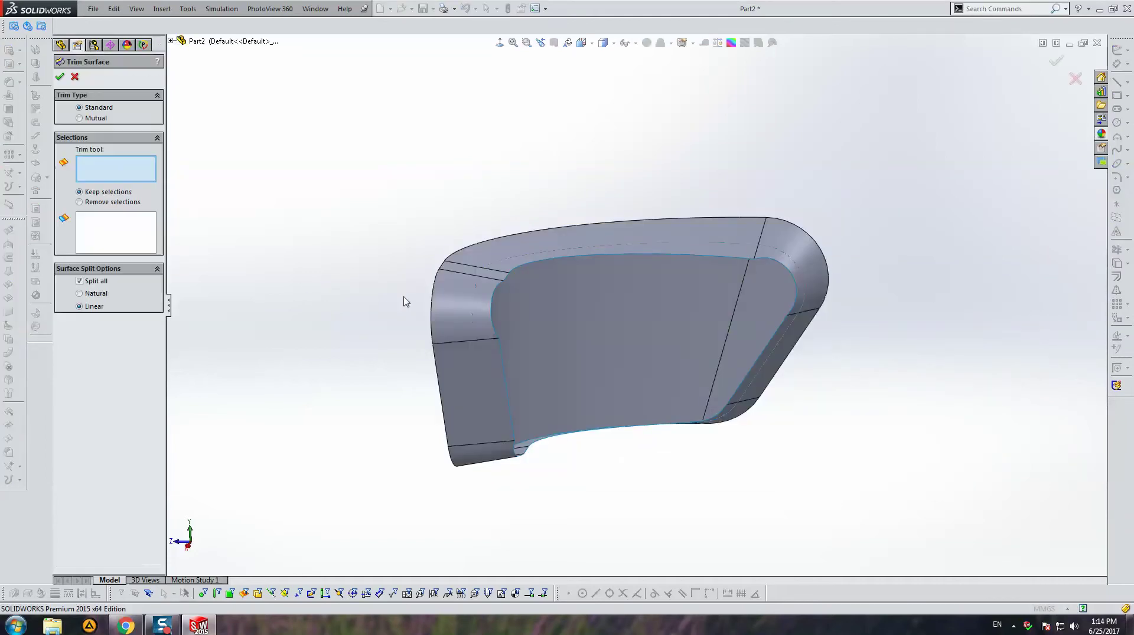
pyautogui.click(588, 309)
pyautogui.click(501, 248)
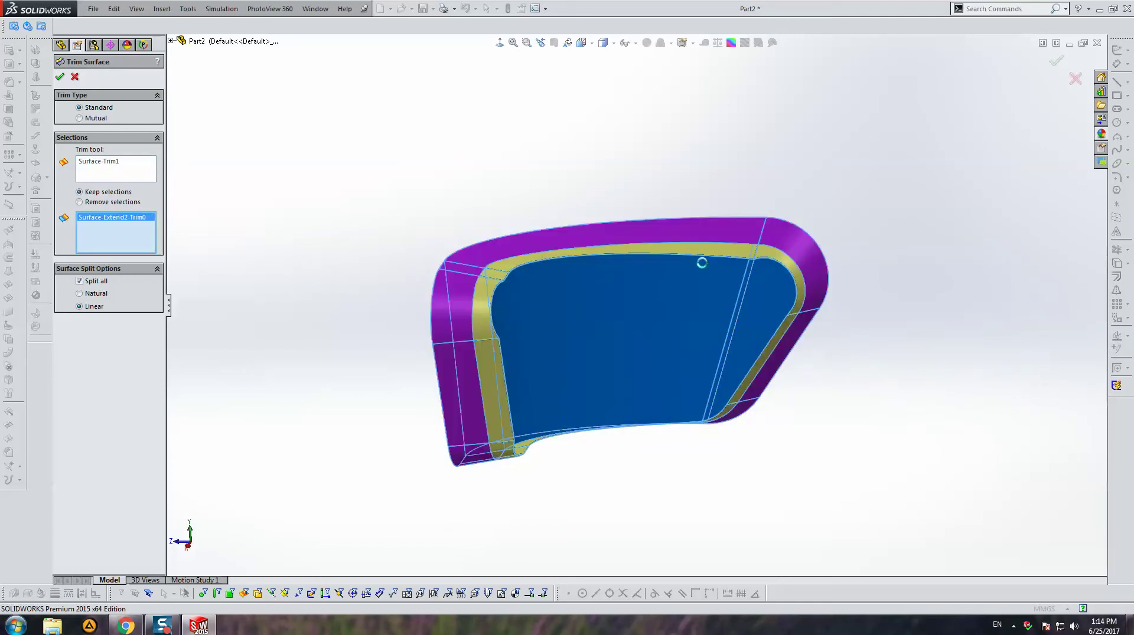
pyautogui.rightClick(701, 262)
# Knit Surface-Trim1 and Surface-Trim2 into Surface-Knit5, then hide the Split Line2 body.
pyautogui.click(9, 393)
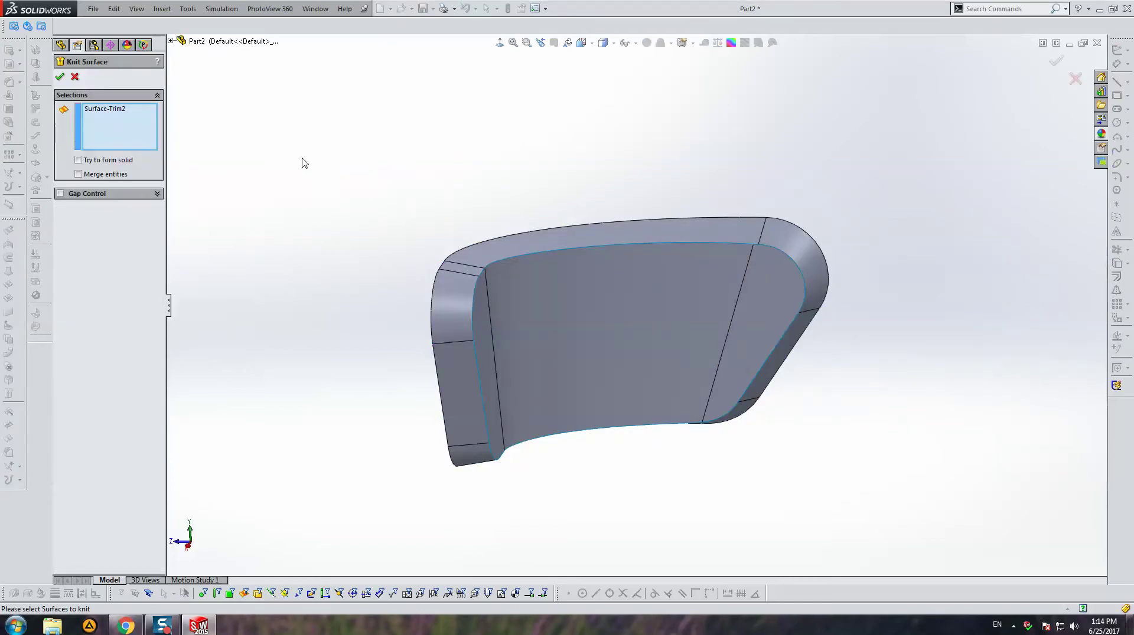
pyautogui.moveTo(362, 167); pyautogui.dragTo(828, 498)
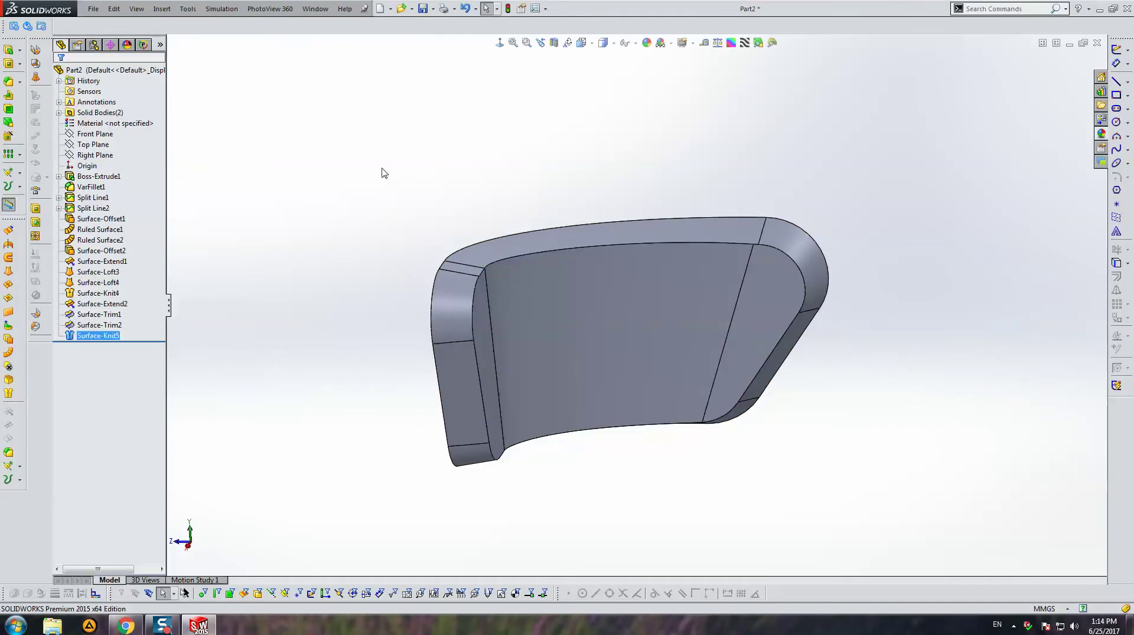
pyautogui.doubleClick(89, 113)
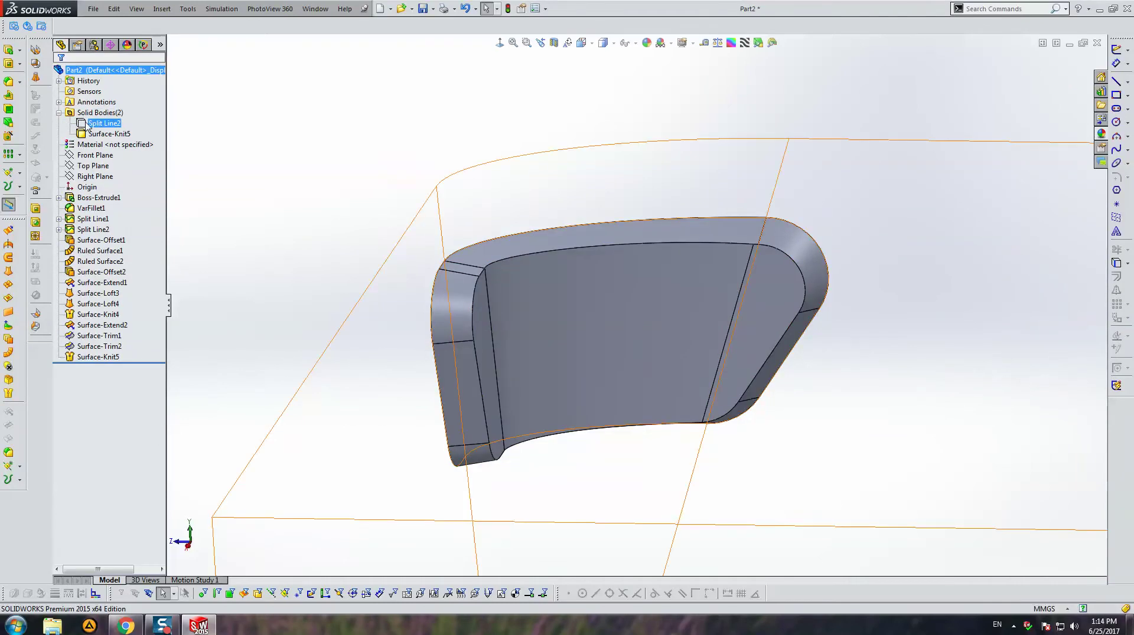
pyautogui.click(89, 123)
pyautogui.click(94, 97)
pyautogui.click(87, 357)
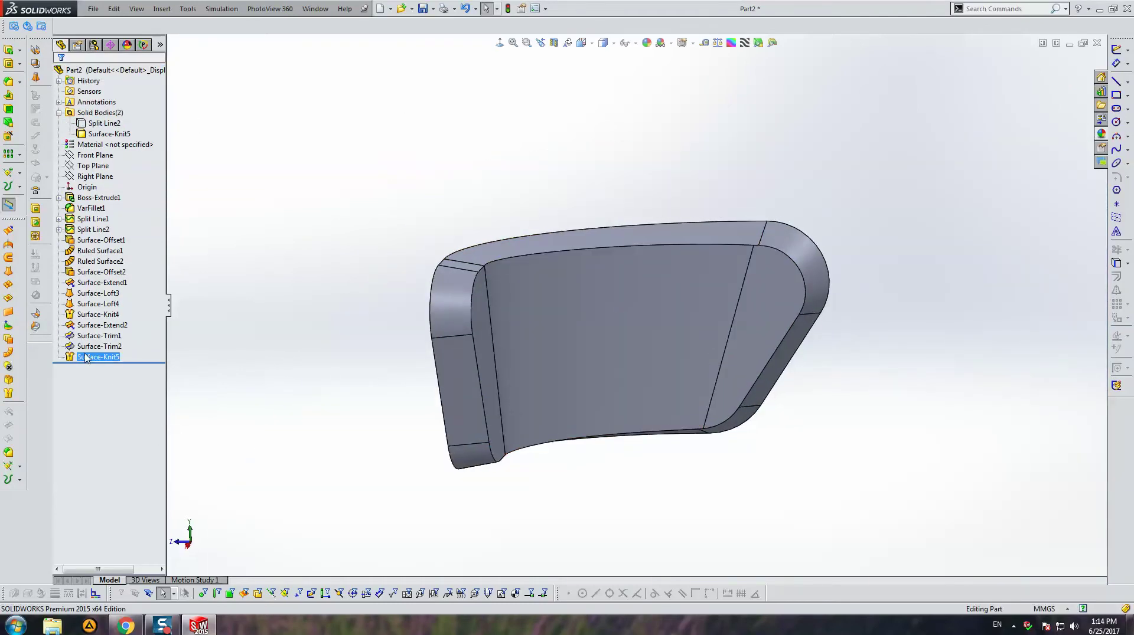
pyautogui.keyDown('shift'); pyautogui.click(97, 336); pyautogui.keyUp('shift')
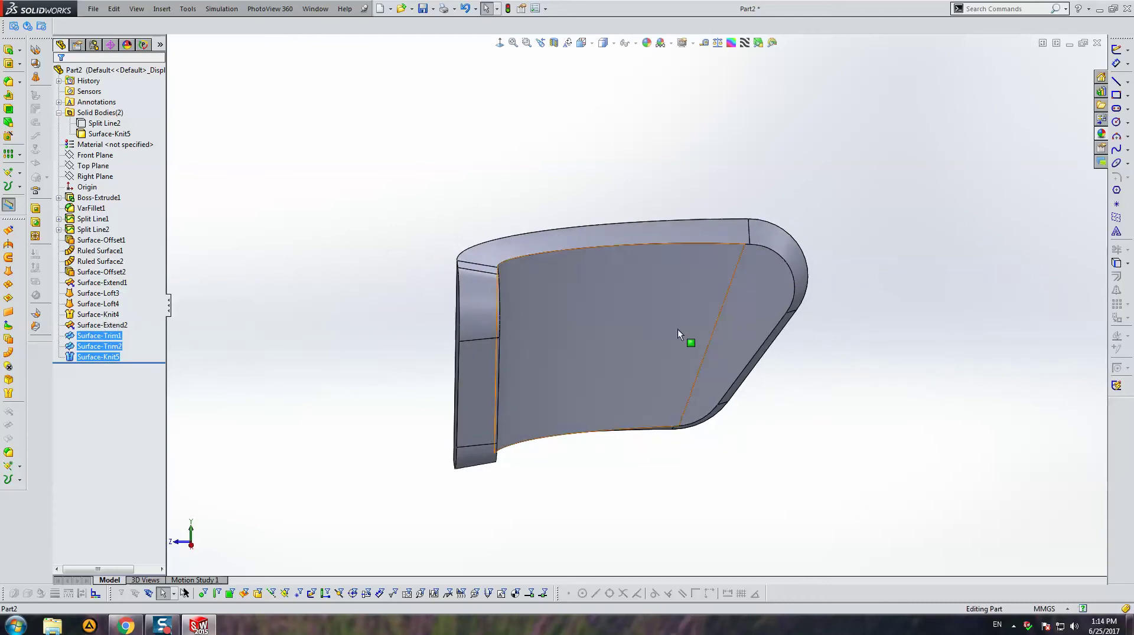
# Show the Split Line2 body again and select it under Solid Bodies.
pyautogui.moveTo(683, 334); pyautogui.dragTo(787, 321, button='middle')
pyautogui.moveTo(529, 301); pyautogui.dragTo(512, 335, button='middle')
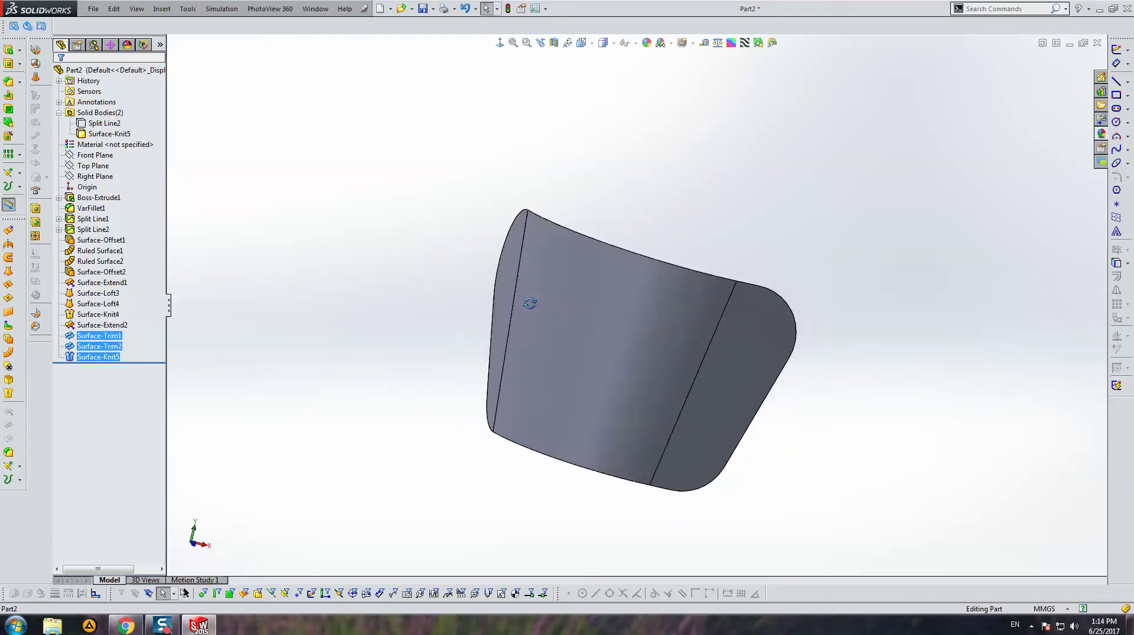
pyautogui.click(94, 123)
pyautogui.rightClick(93, 124)
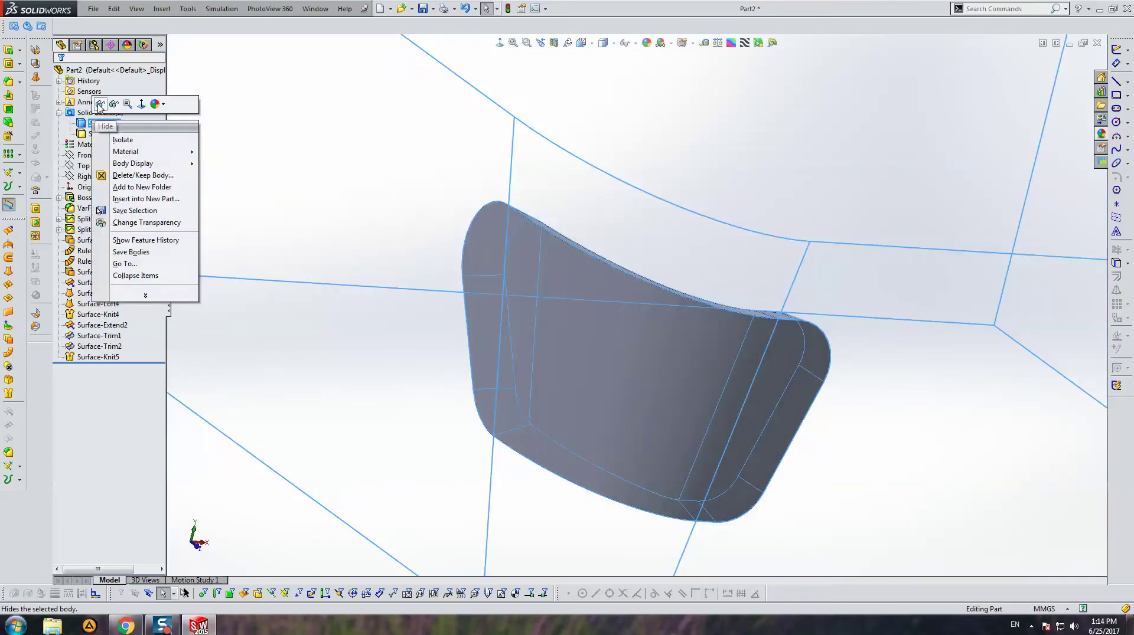
pyautogui.click(118, 108)
pyautogui.click(104, 123)
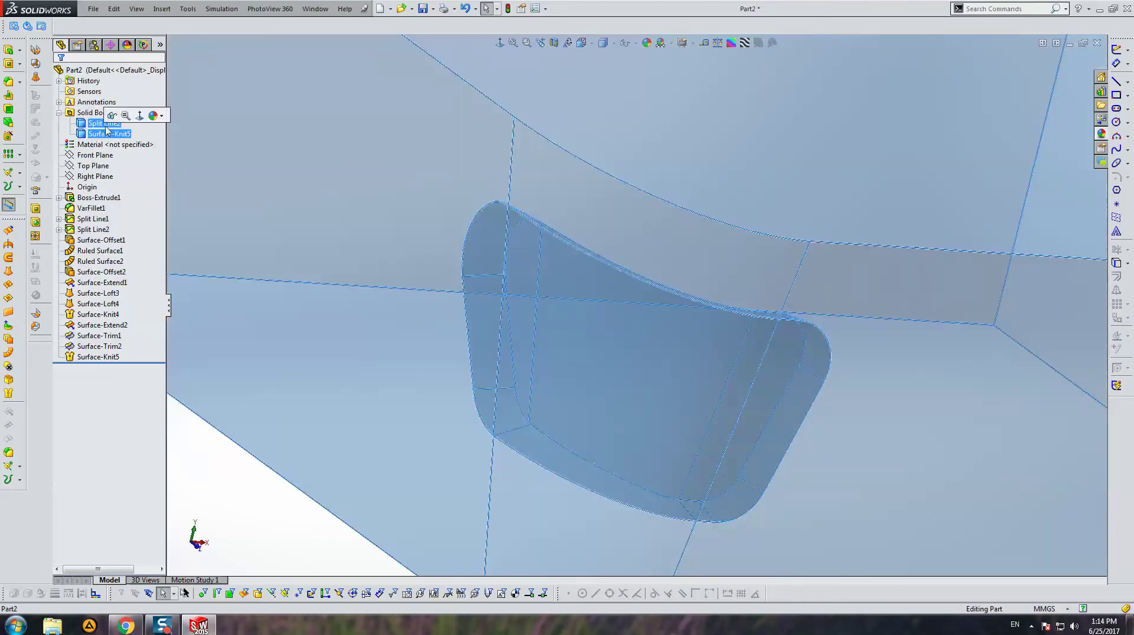
pyautogui.click(110, 115)
# Try combining Split Line2 with Surface-Knit5, then cancel the combine that gave an empty result.
pyautogui.keyDown('ctrl'); pyautogui.click(106, 133); pyautogui.keyUp('ctrl')
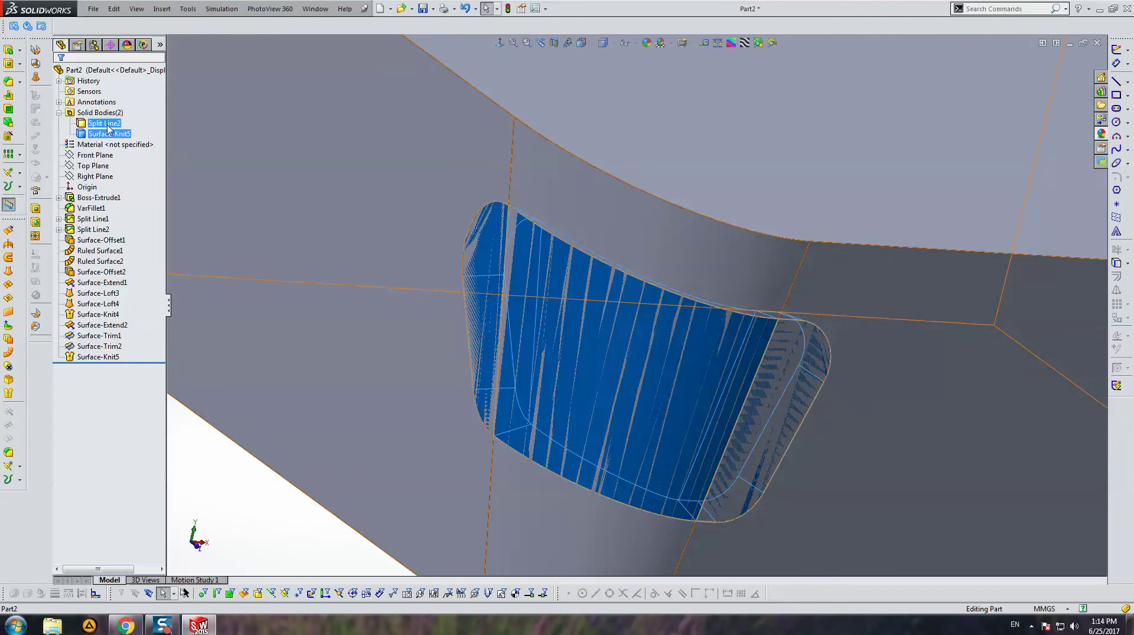
pyautogui.rightClick(106, 133)
pyautogui.click(140, 189)
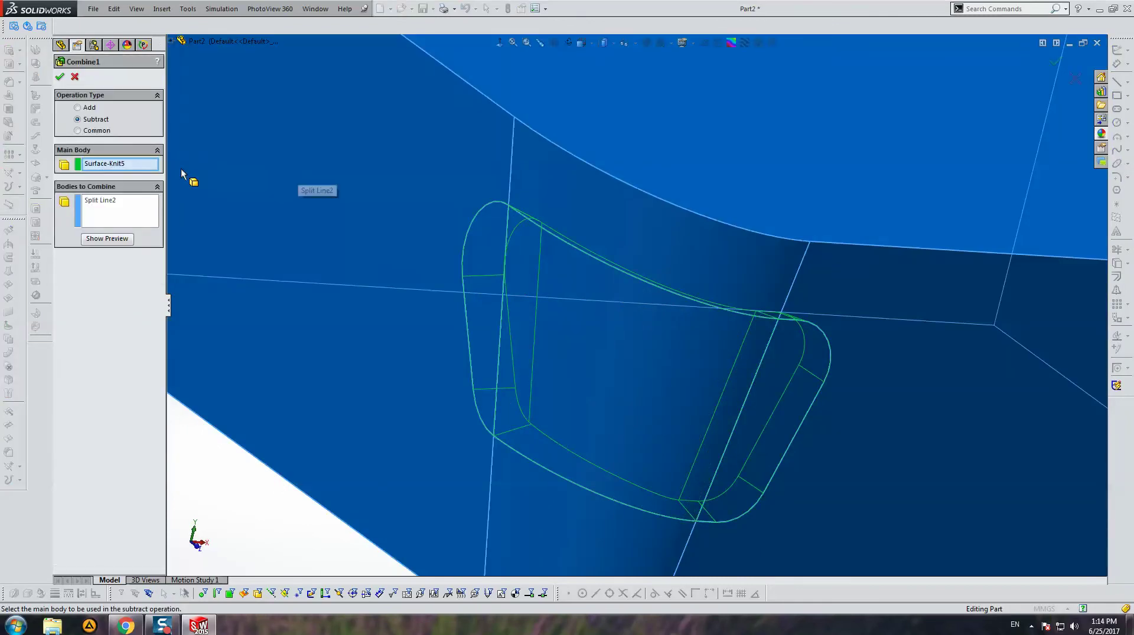
pyautogui.scroll(2, 698, 374)
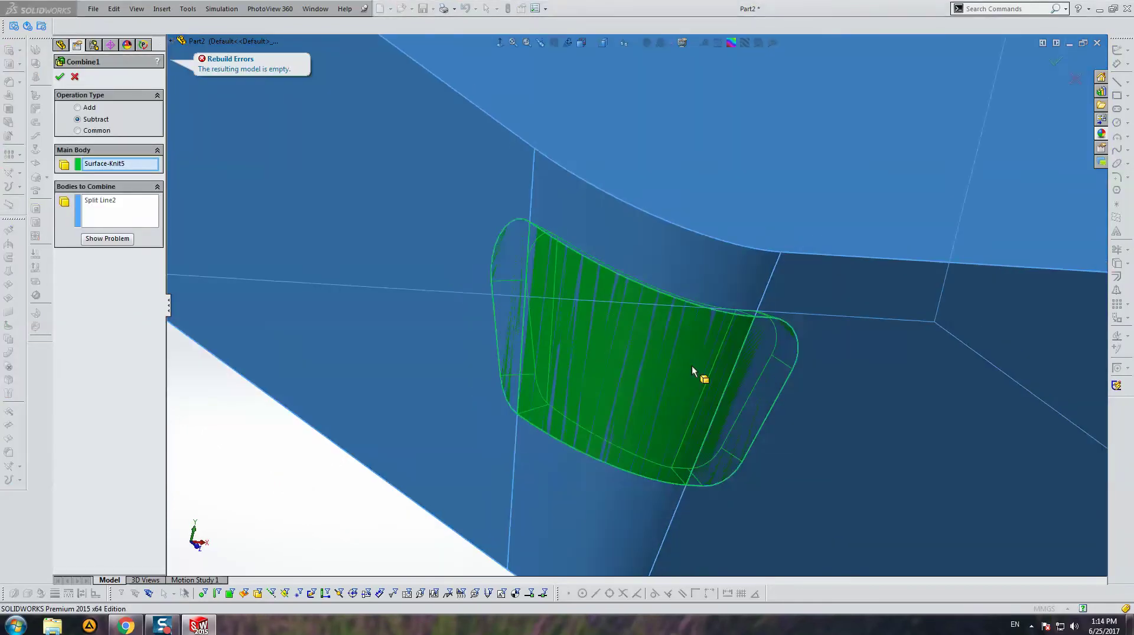
pyautogui.moveTo(698, 374)
pyautogui.mouseDown(button='middle')
pyautogui.moveTo(630, 293)
pyautogui.moveTo(640, 348)
pyautogui.mouseUp(button='middle')
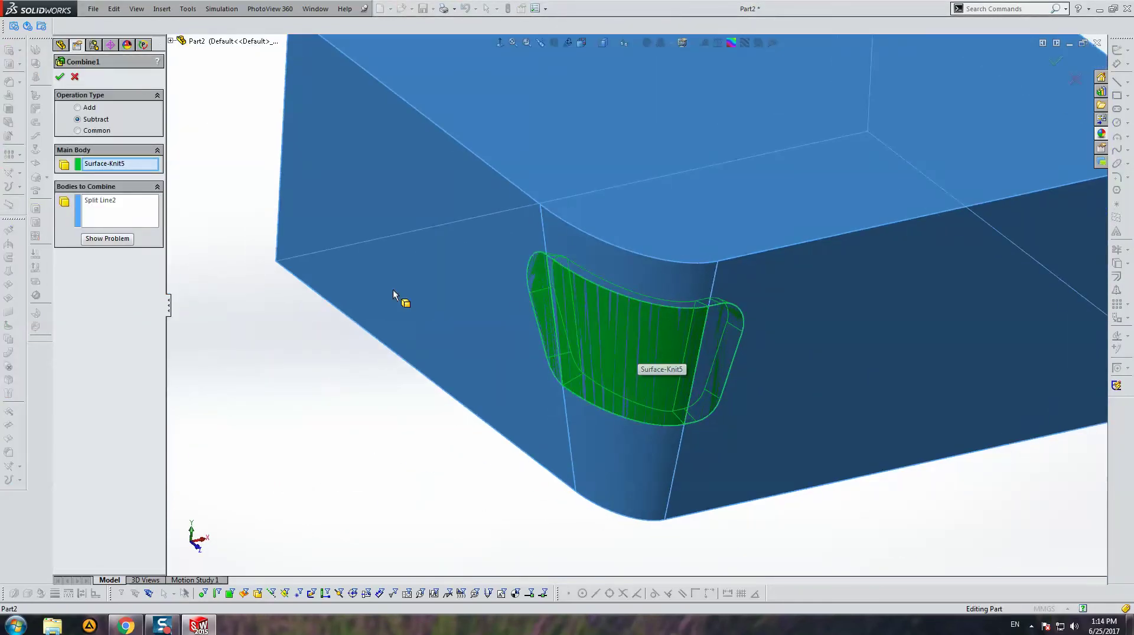
pyautogui.press('Return')
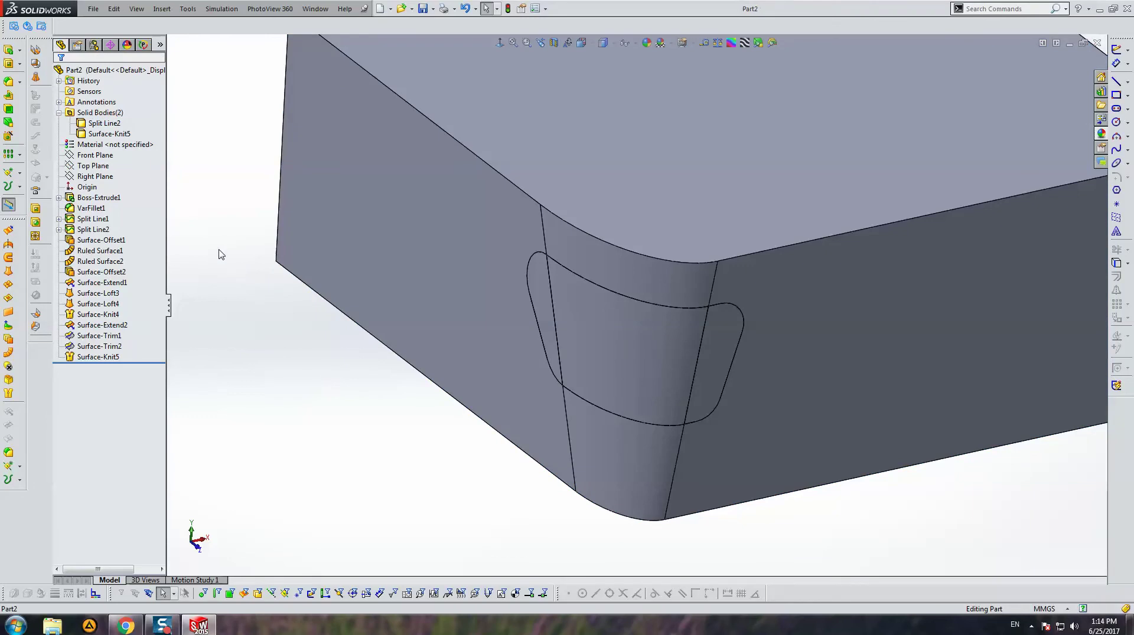
# Combine with Subtract, removing Surface-Knit5 from main body Split Line2, creating Combine2.
pyautogui.click(109, 135)
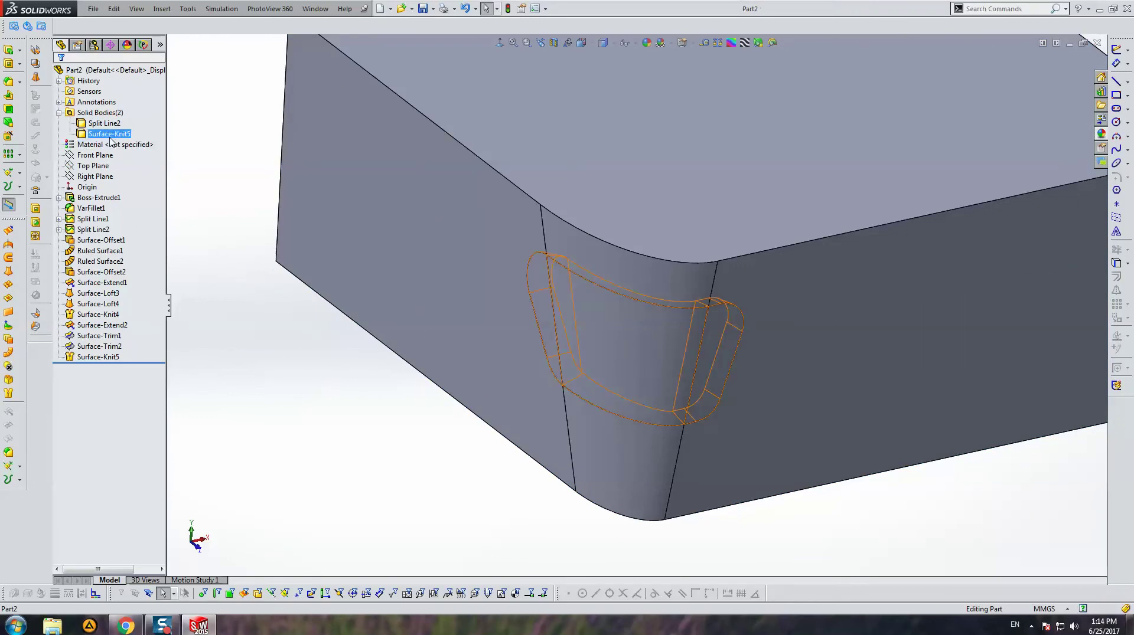
pyautogui.click(212, 168)
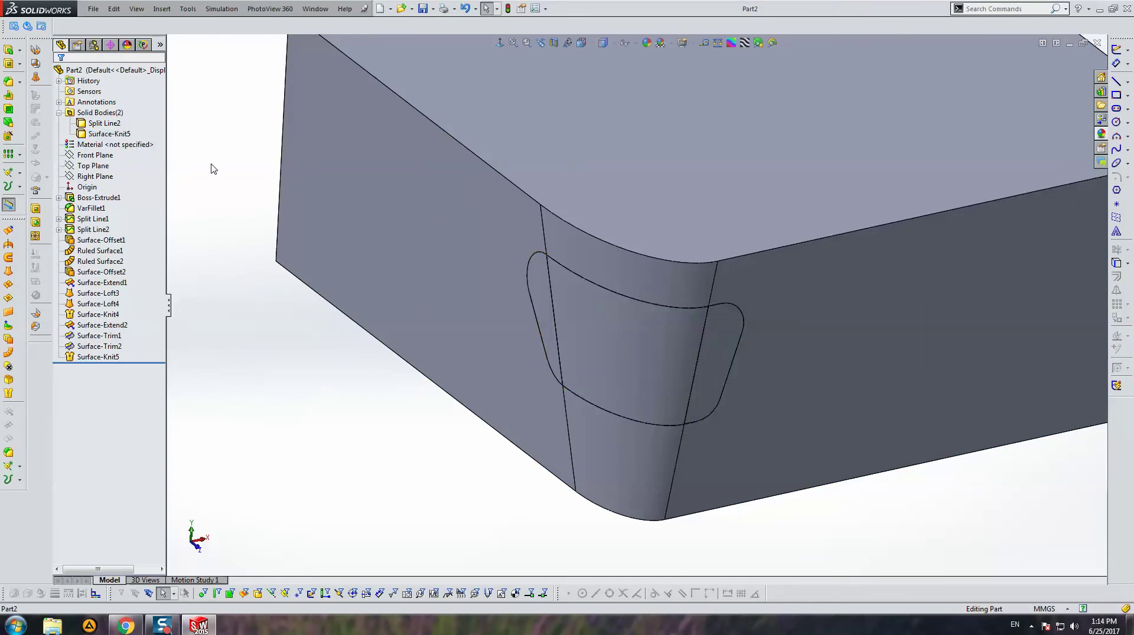
pyautogui.click(108, 126)
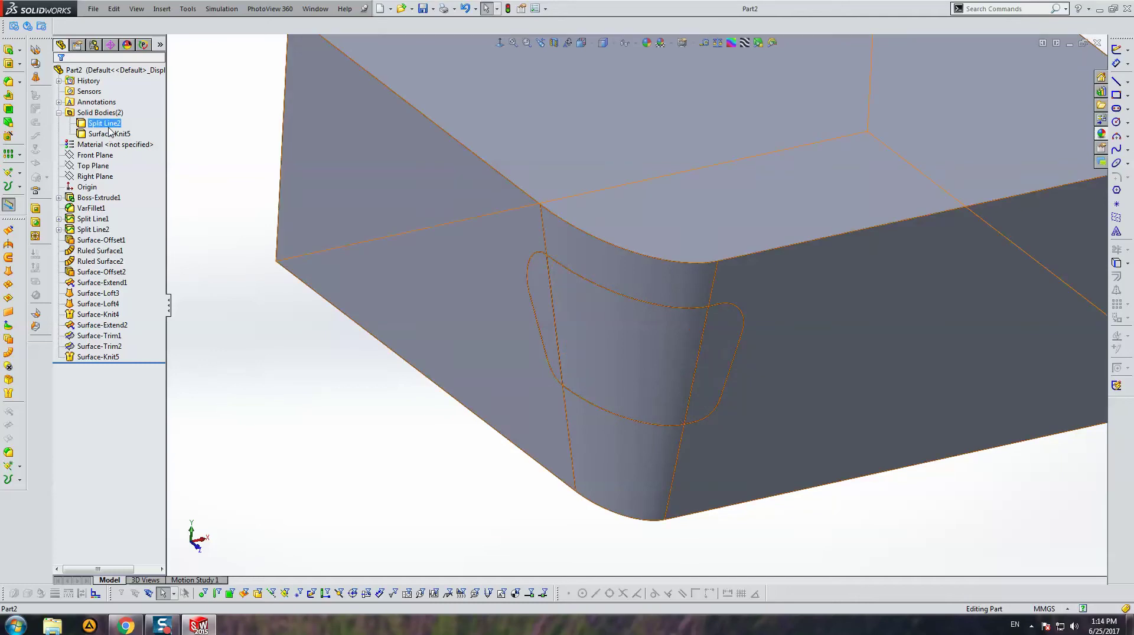
pyautogui.keyDown('ctrl'); pyautogui.click(109, 133); pyautogui.keyUp('ctrl')
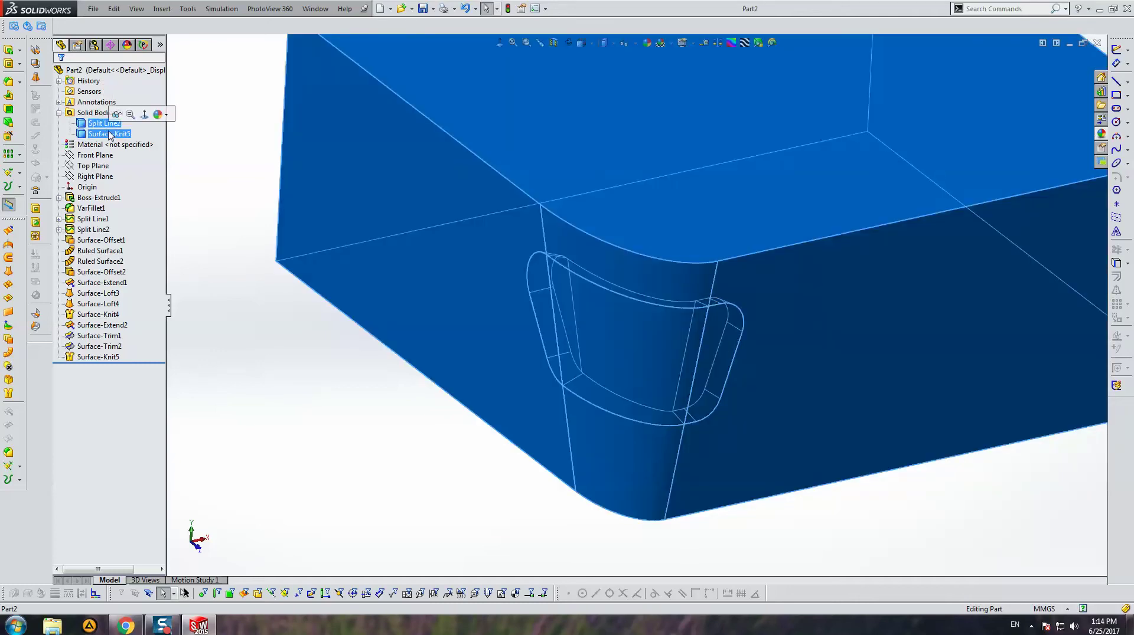
pyautogui.rightClick(110, 135)
pyautogui.click(146, 200)
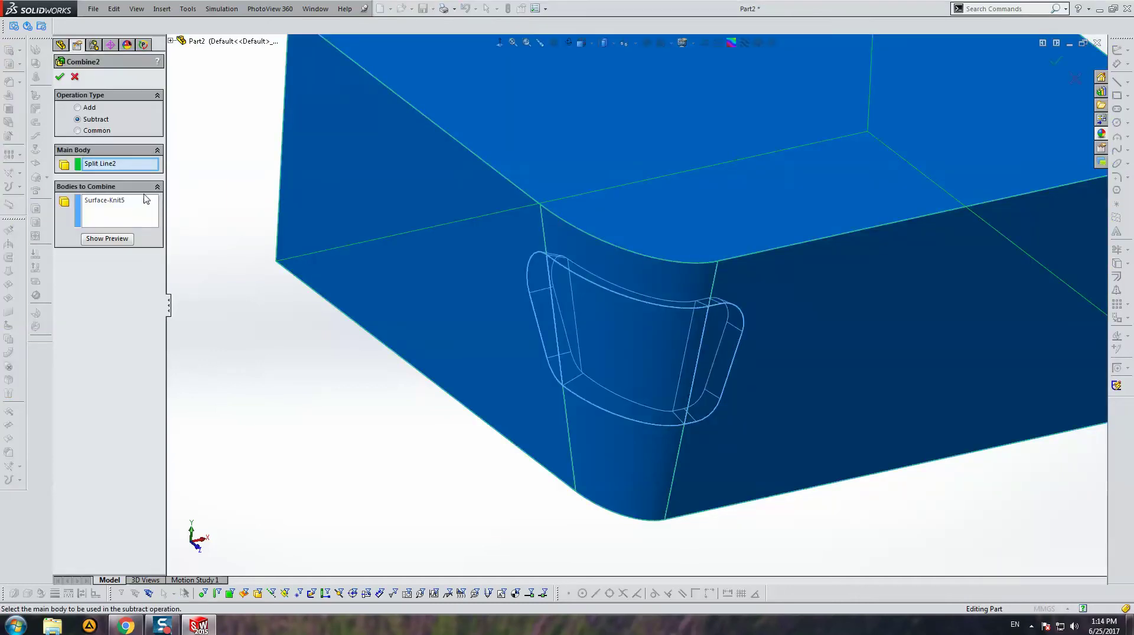
pyautogui.click(120, 164)
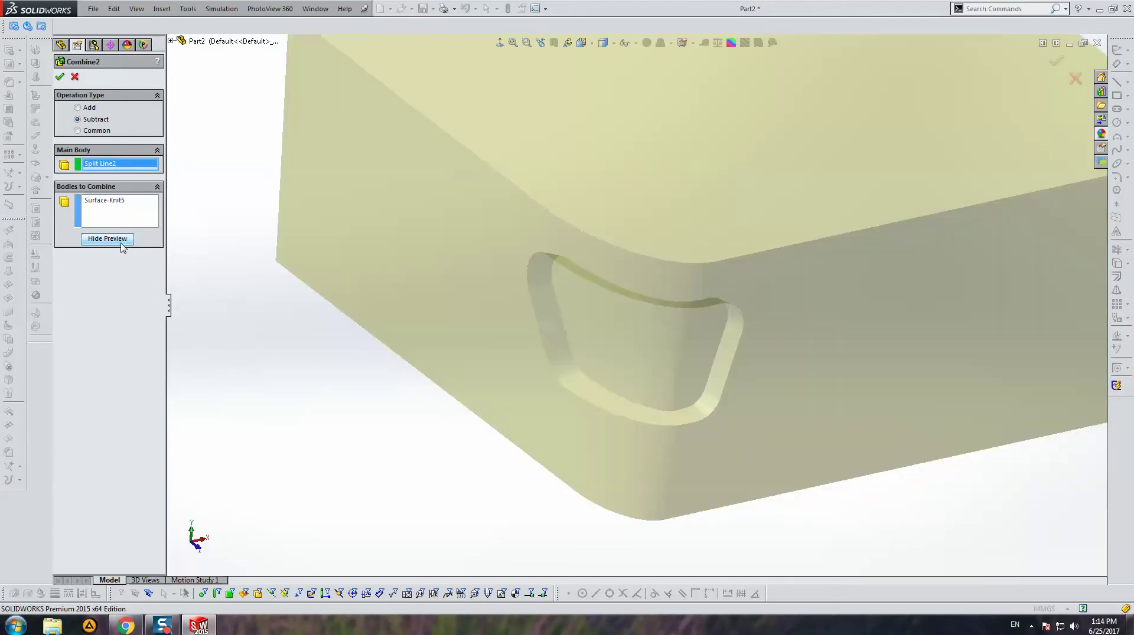
pyautogui.click(59, 76)
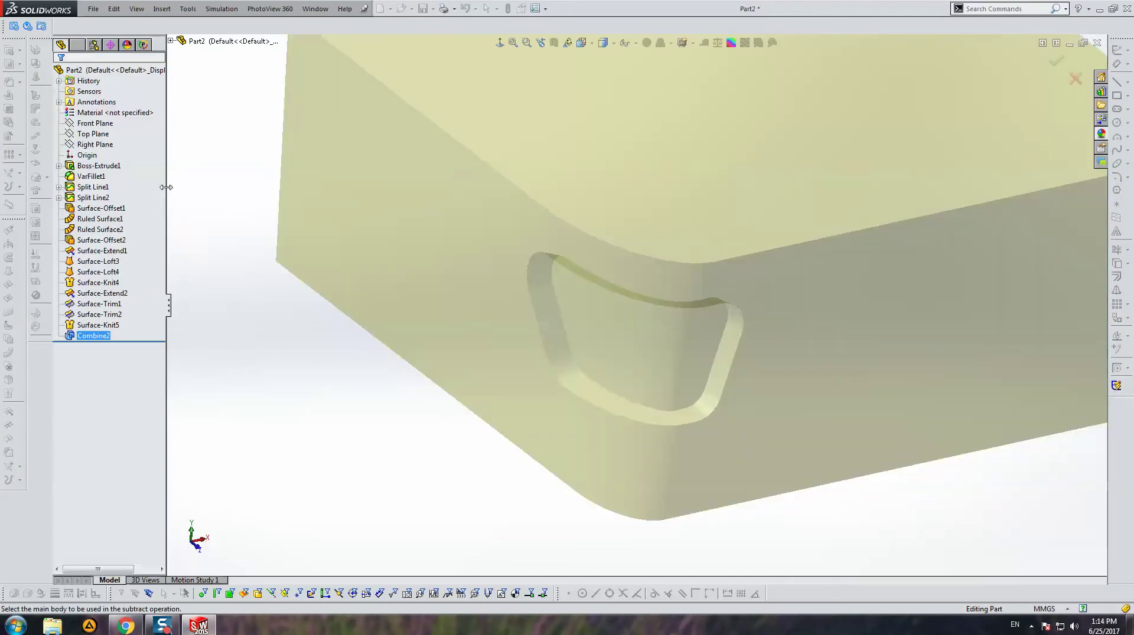
# Inspect the new pocket and start a Draft Analysis at 3.00°.
pyautogui.moveTo(591, 296); pyautogui.dragTo(657, 334, button='middle')
pyautogui.scroll(-3, 621, 247)
pyautogui.moveTo(674, 247); pyautogui.dragTo(777, 292, button='middle')
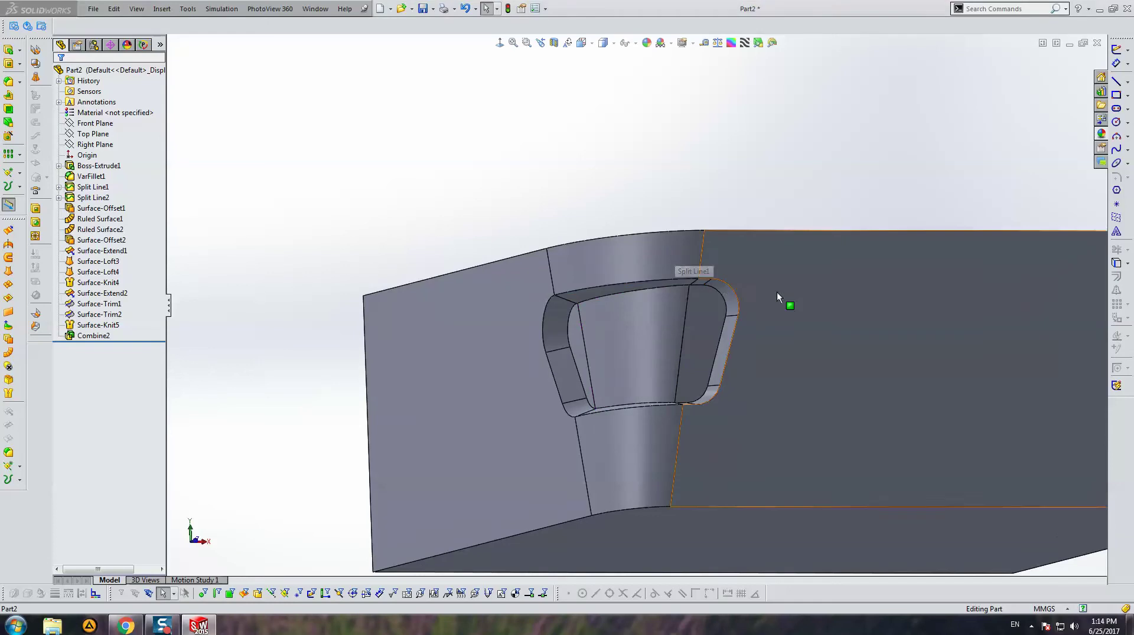
pyautogui.scroll(3, 777, 291)
pyautogui.moveTo(678, 355)
pyautogui.mouseDown(button='middle')
pyautogui.moveTo(763, 370)
pyautogui.moveTo(770, 338)
pyautogui.mouseUp(button='middle')
pyautogui.click(770, 338)
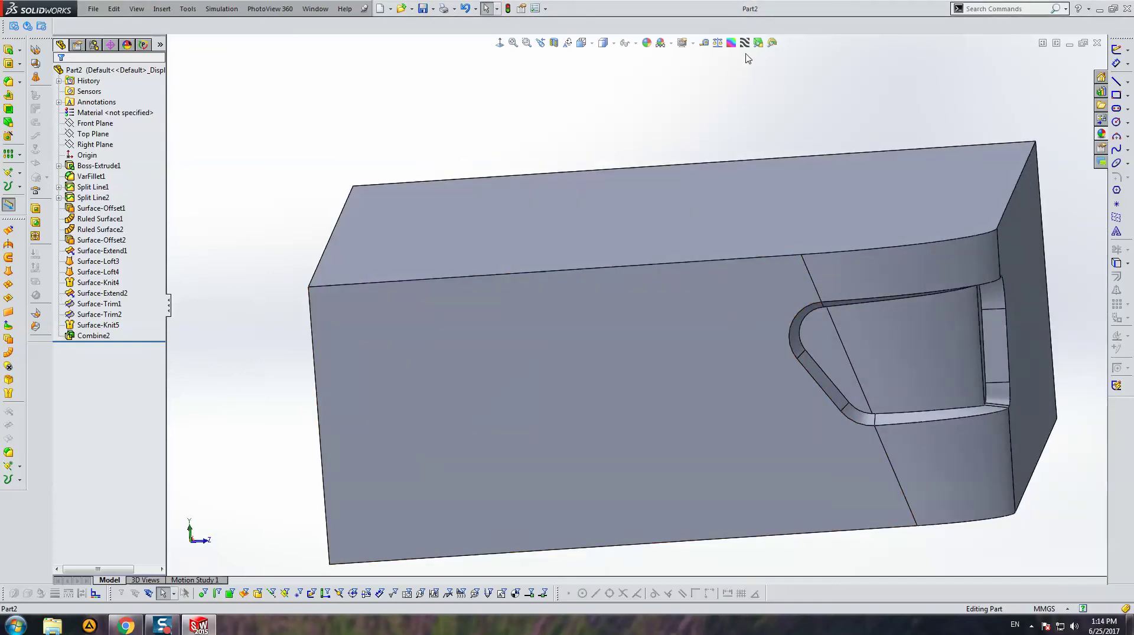
pyautogui.scroll(-5, 752, 397)
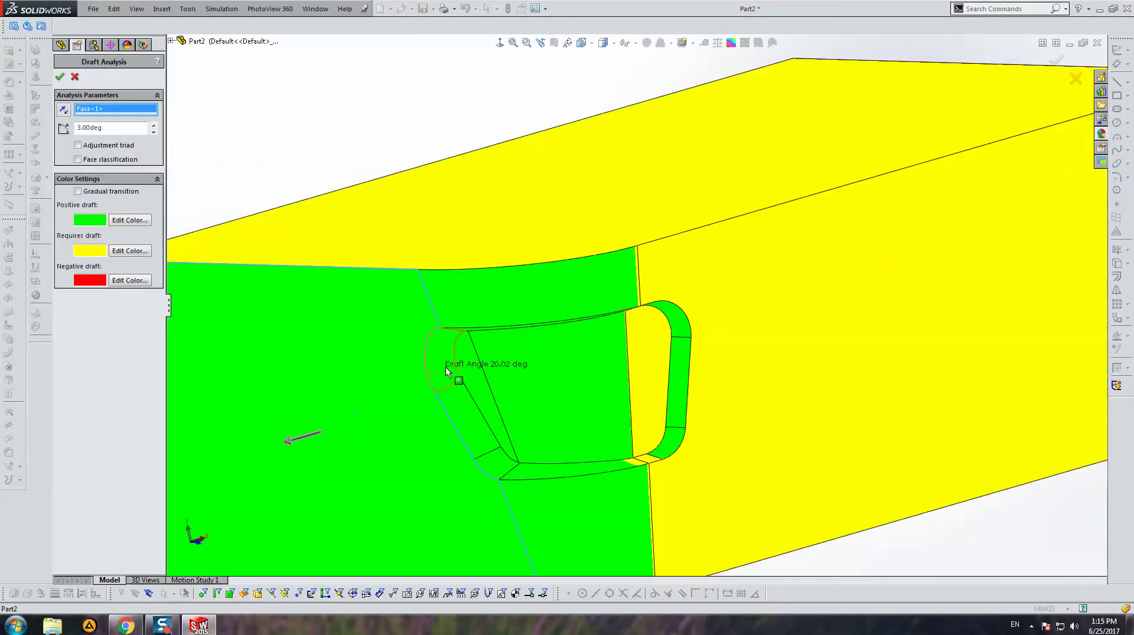
# Check the draft colours around the pocket, then close Draft Analysis.
pyautogui.moveTo(868, 350)
pyautogui.mouseDown(button='middle')
pyautogui.moveTo(791, 361)
pyautogui.moveTo(716, 336)
pyautogui.mouseUp(button='middle')
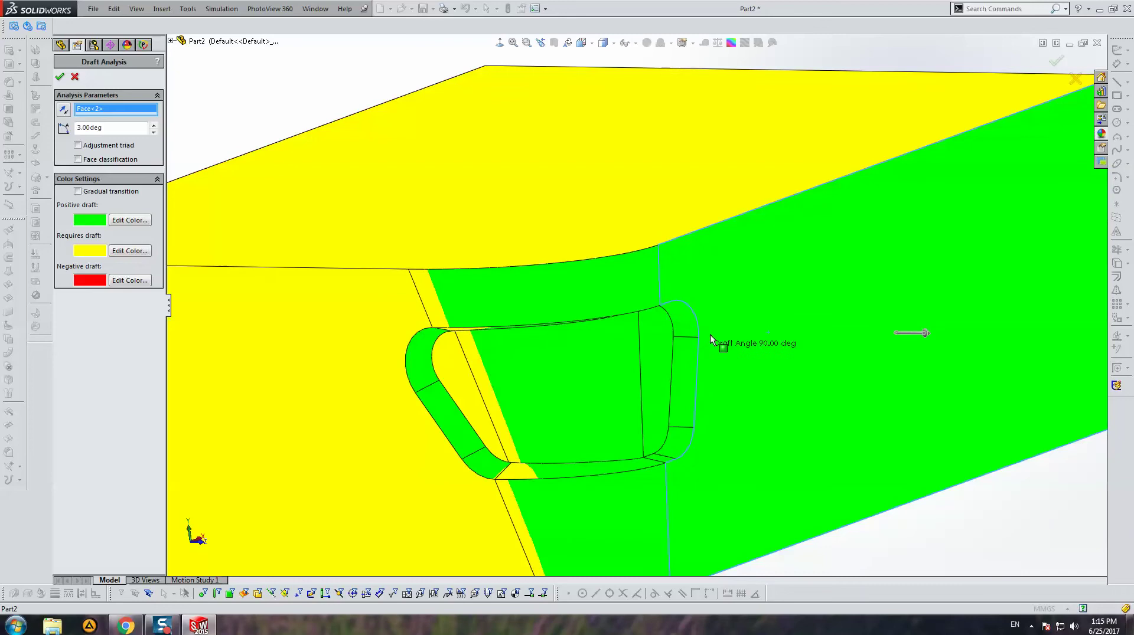
pyautogui.moveTo(653, 418); pyautogui.dragTo(594, 347, button='middle')
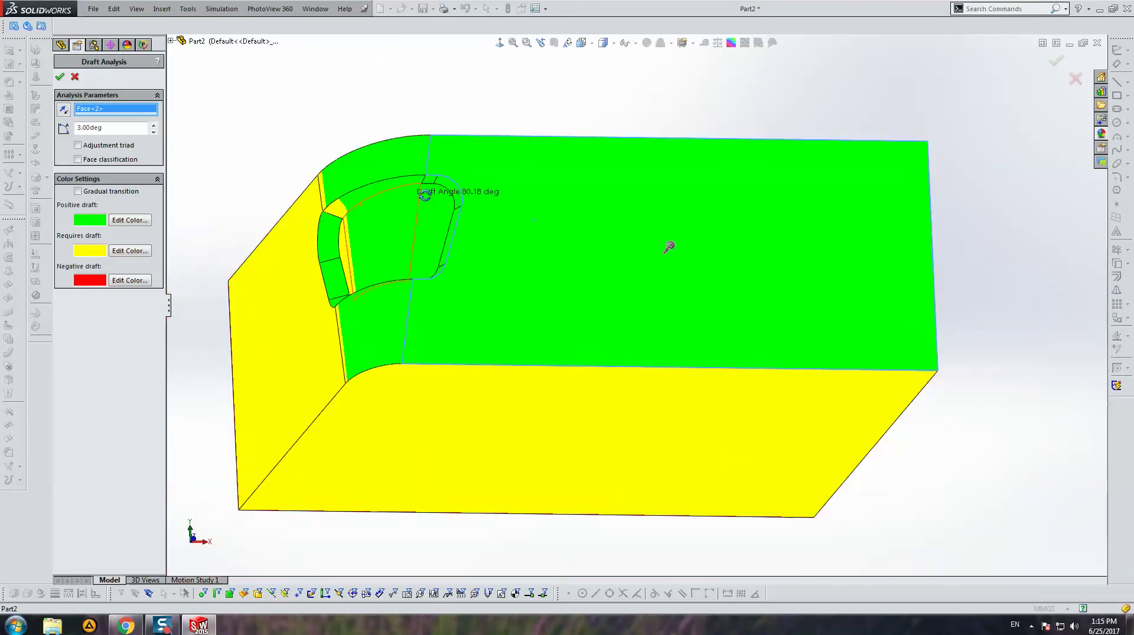
pyautogui.moveTo(335, 186); pyautogui.dragTo(870, 420, button='middle')
pyautogui.press('Escape')
# Orient the view Normal To, then front-on and slightly tilted toward the grip pocket.
pyautogui.scroll(5, 870, 420)
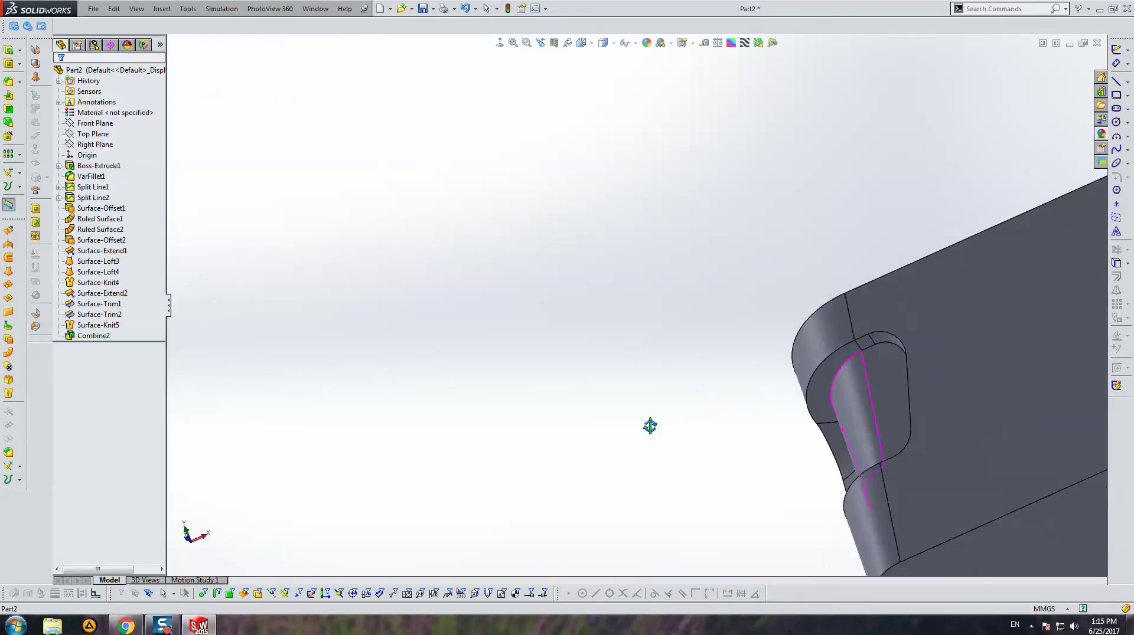
pyautogui.moveTo(649, 444); pyautogui.dragTo(734, 455, button='middle')
pyautogui.click(500, 43)
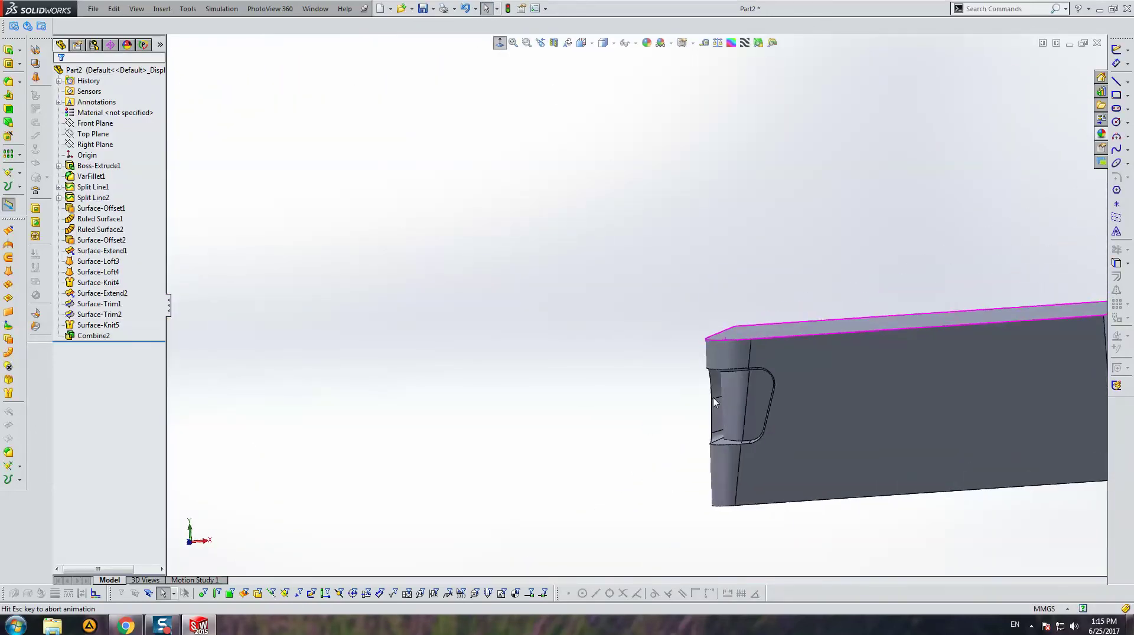
pyautogui.hotkey('ctrl', '8')
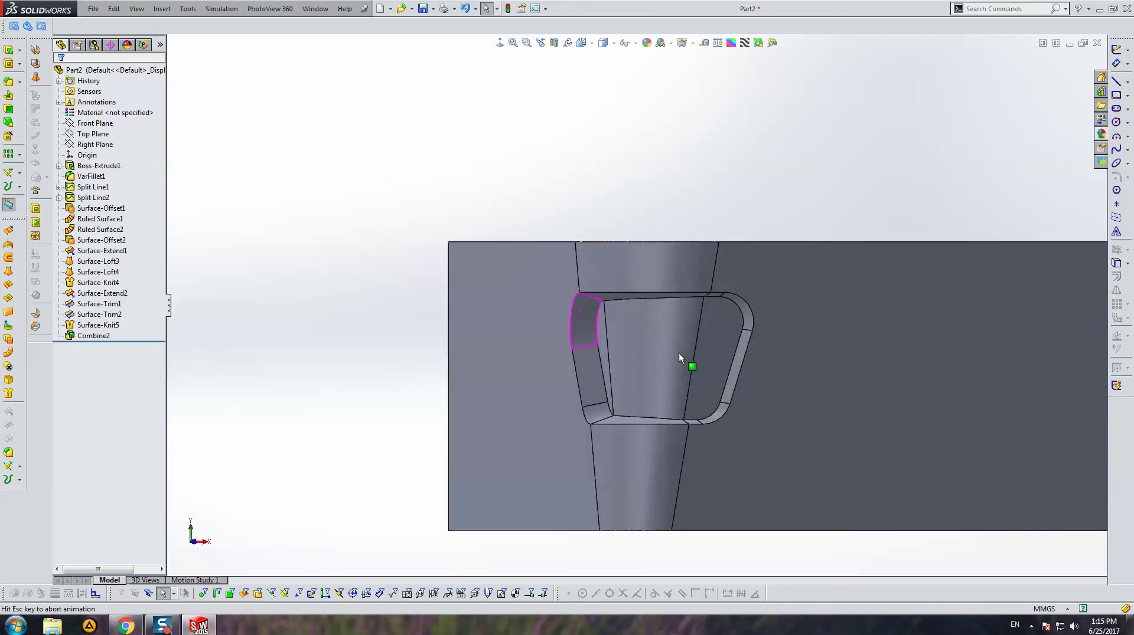
pyautogui.hotkey('ctrl', '1')
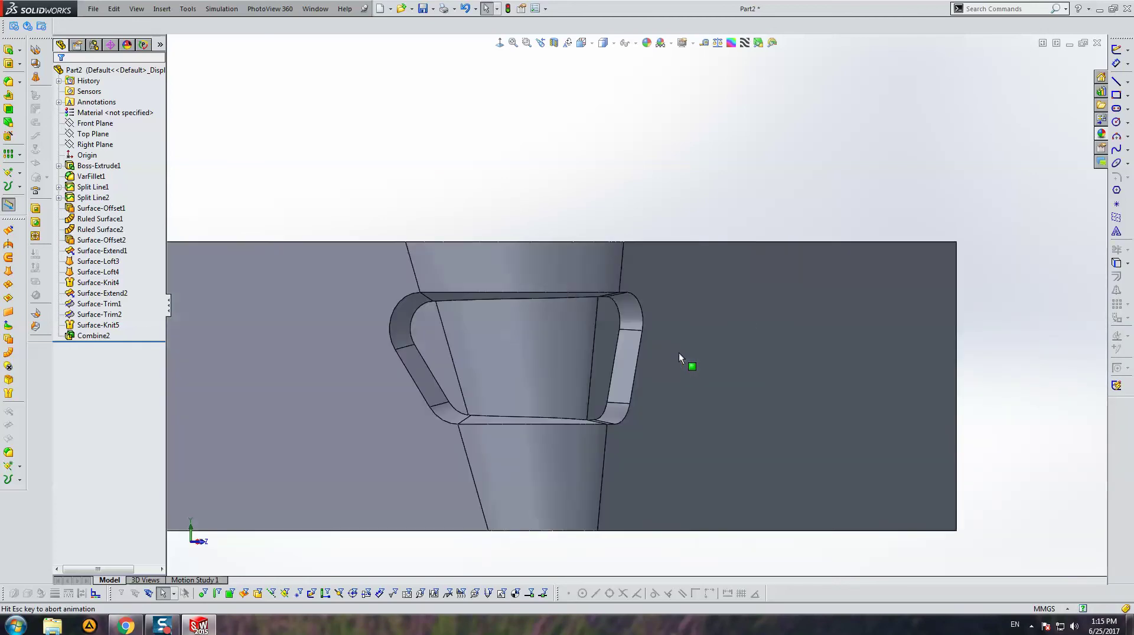
pyautogui.scroll(2, 605, 354)
pyautogui.scroll(-4, 413, 313)
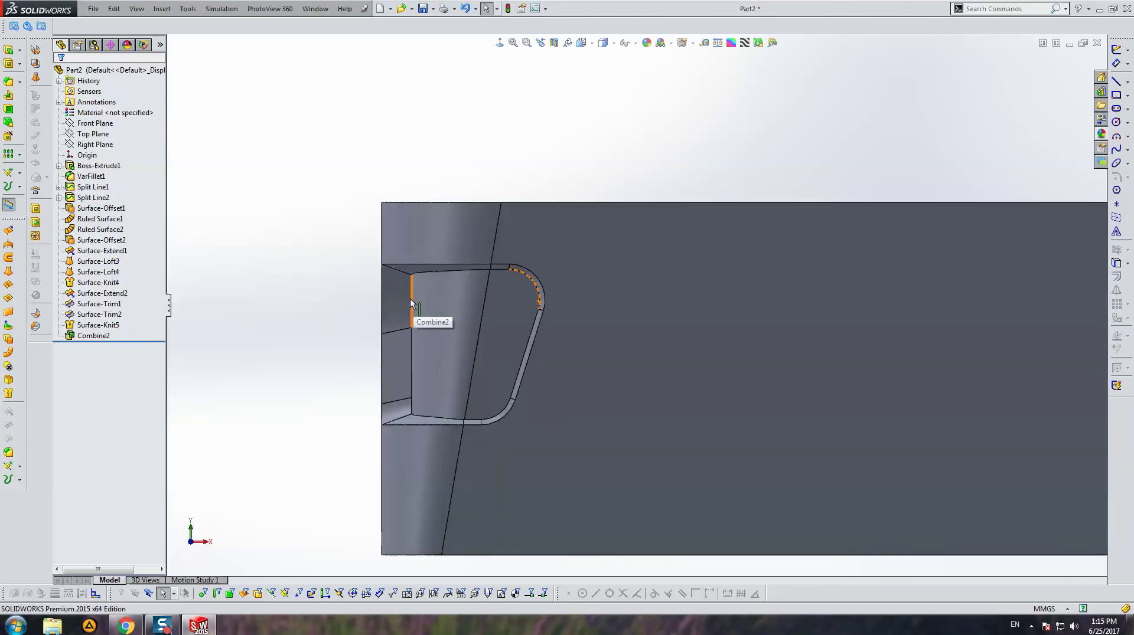
pyautogui.moveTo(410, 299); pyautogui.dragTo(452, 307, button='middle')
# Fillet the pocket's three inner faces with a 4 mm radius as Fillet1.
pyautogui.click(8, 83)
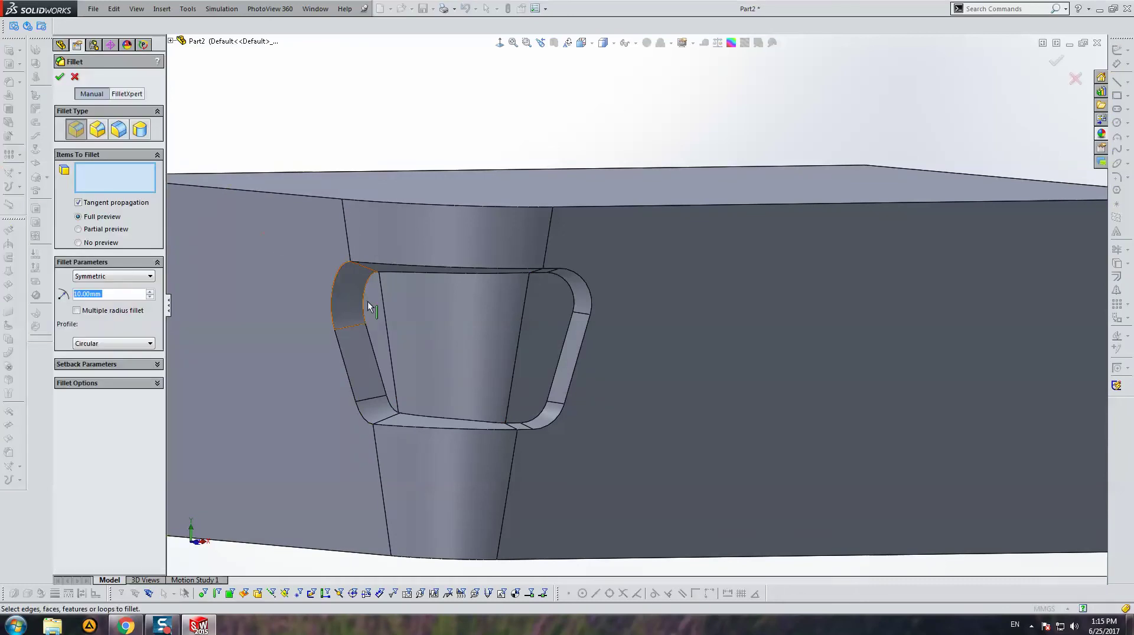
pyautogui.click(367, 301)
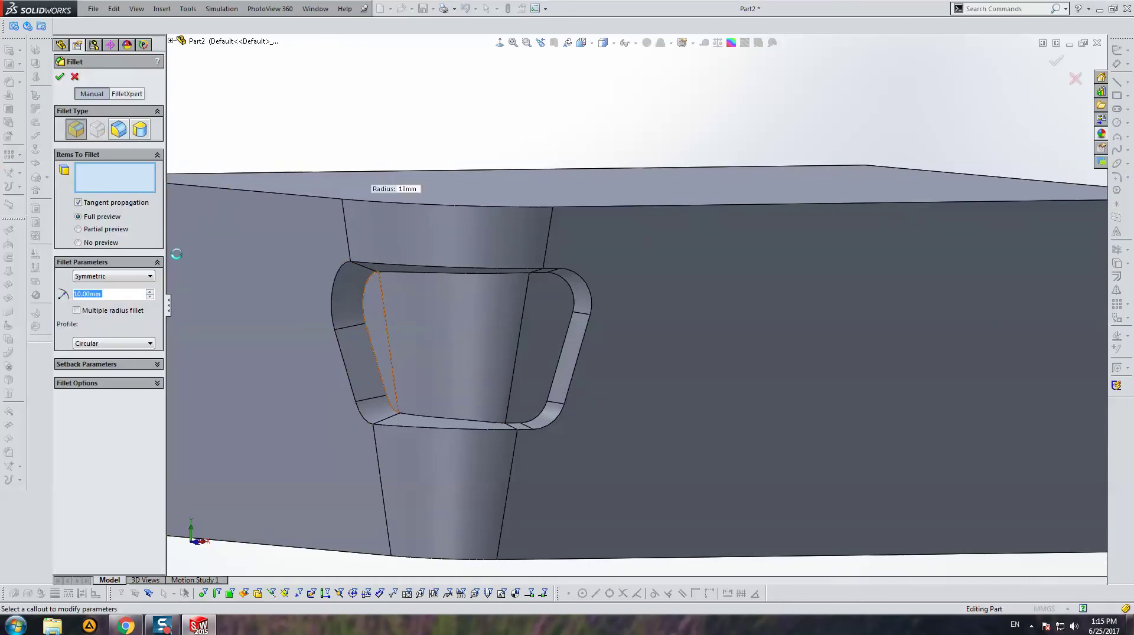
pyautogui.write('2')
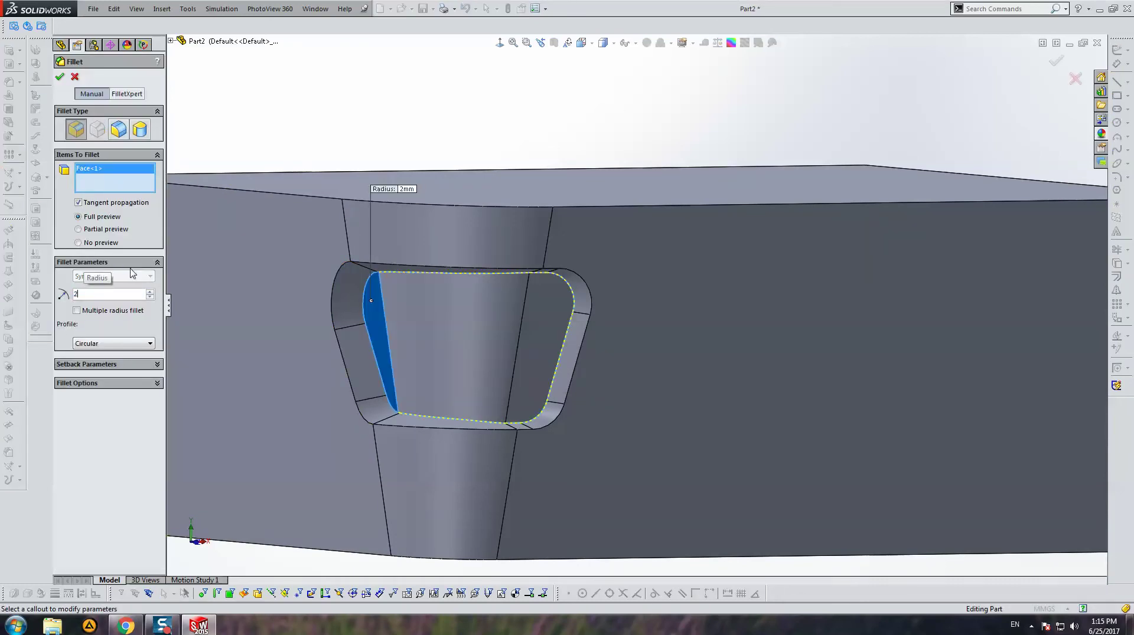
pyautogui.press('Return')
pyautogui.click(529, 325)
pyautogui.click(540, 413)
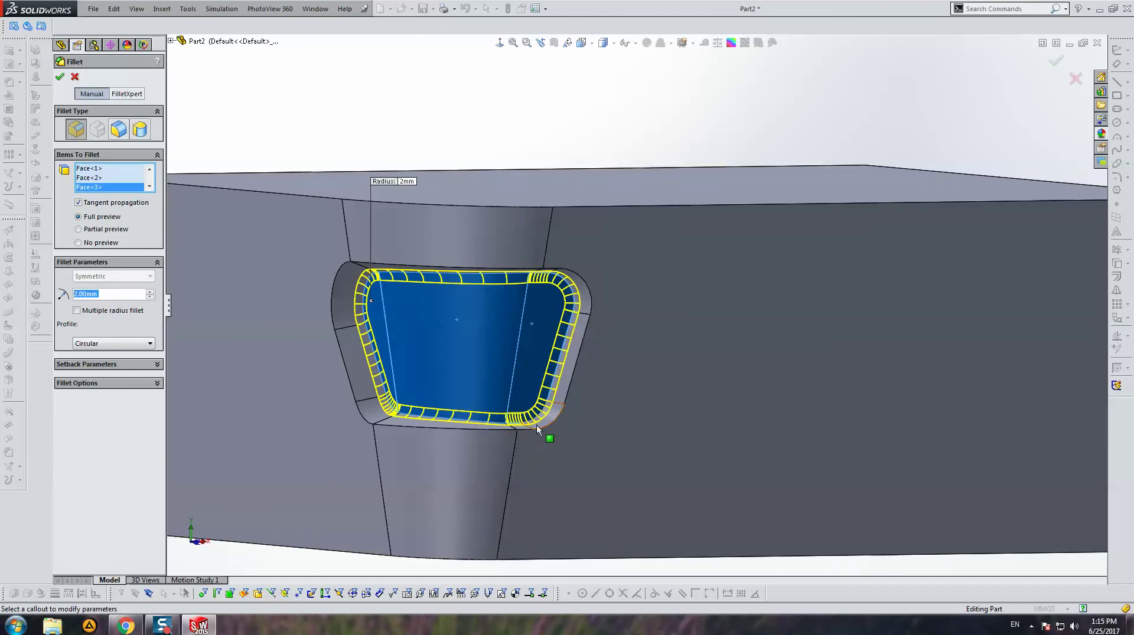
pyautogui.moveTo(537, 424); pyautogui.dragTo(518, 409, button='middle')
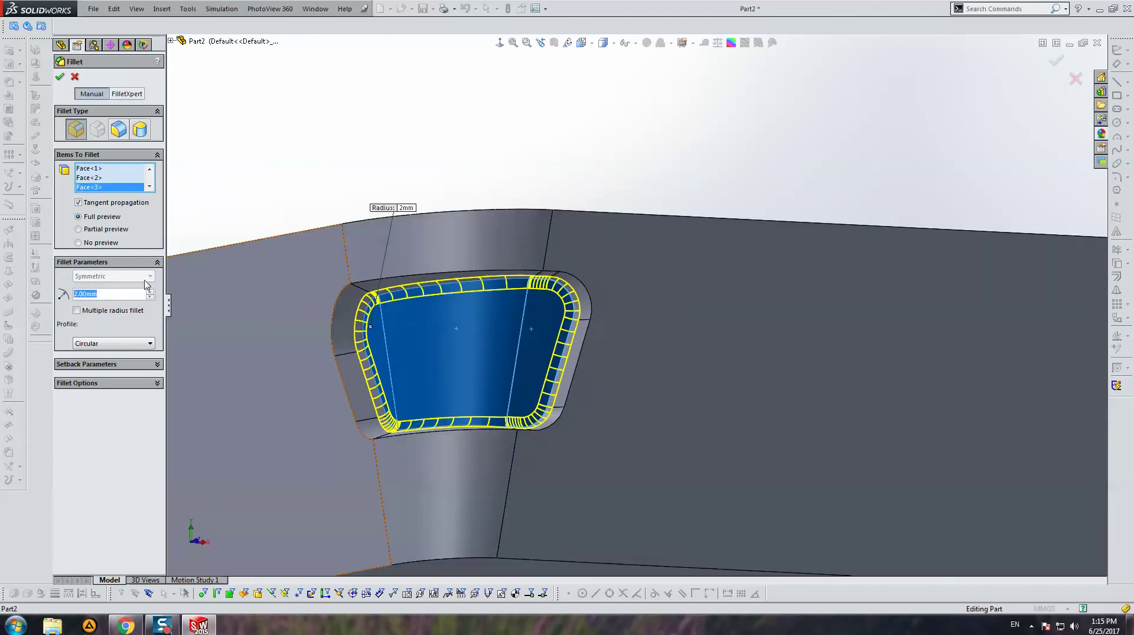
pyautogui.write('4')
pyautogui.press('Return')
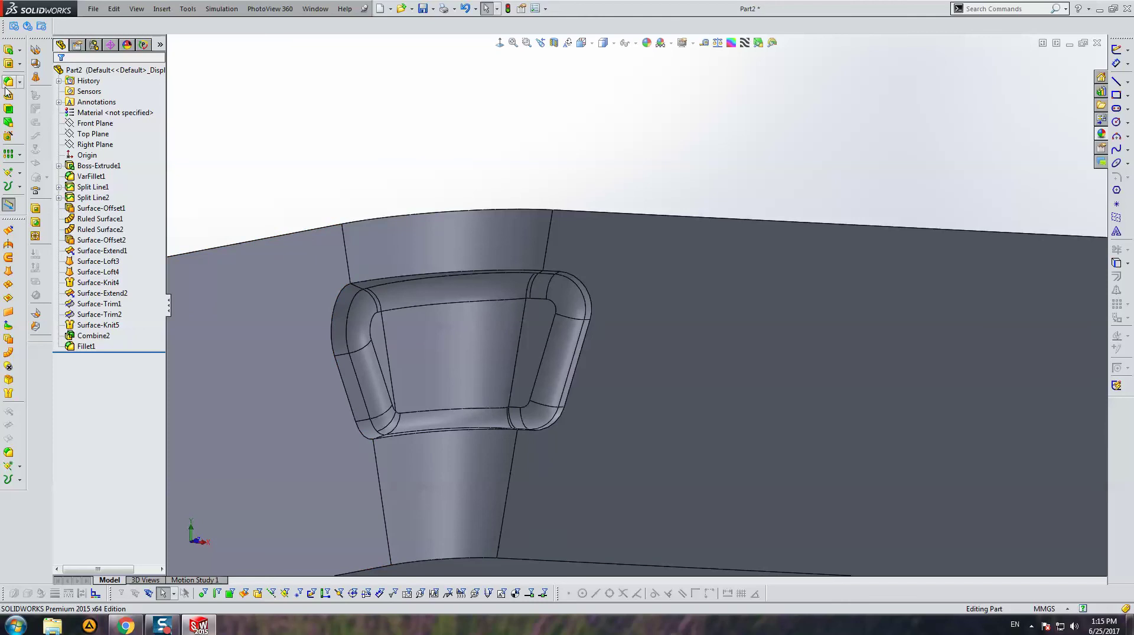
# Fillet the pocket's upper and lower rim edges with a 2.5 mm radius as Fillet2.
pyautogui.click(7, 85)
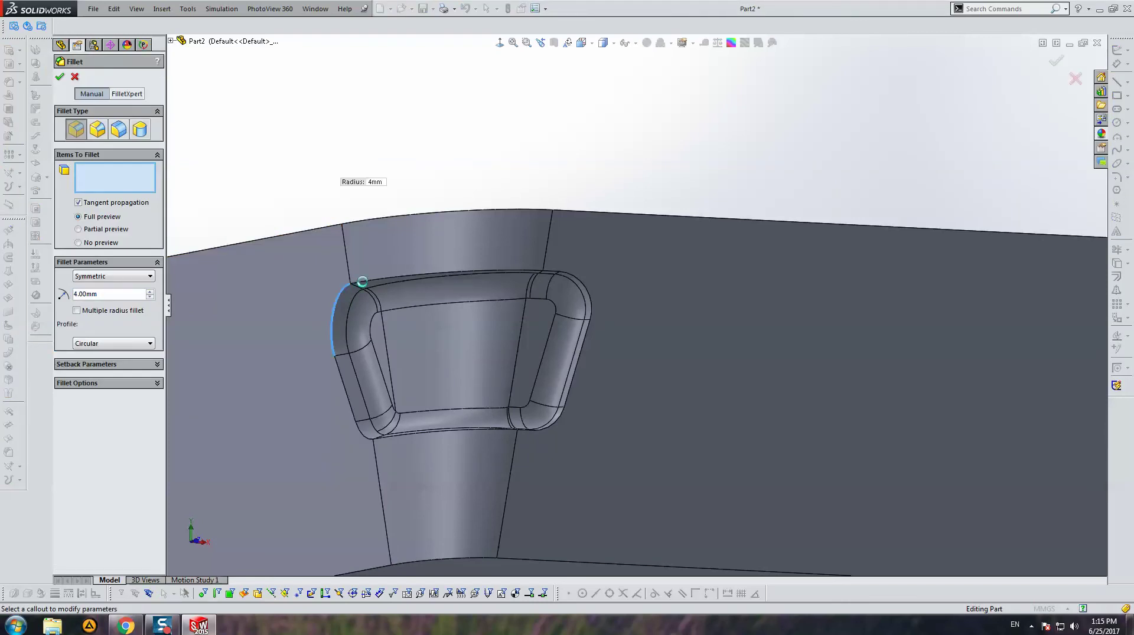
pyautogui.click(362, 281)
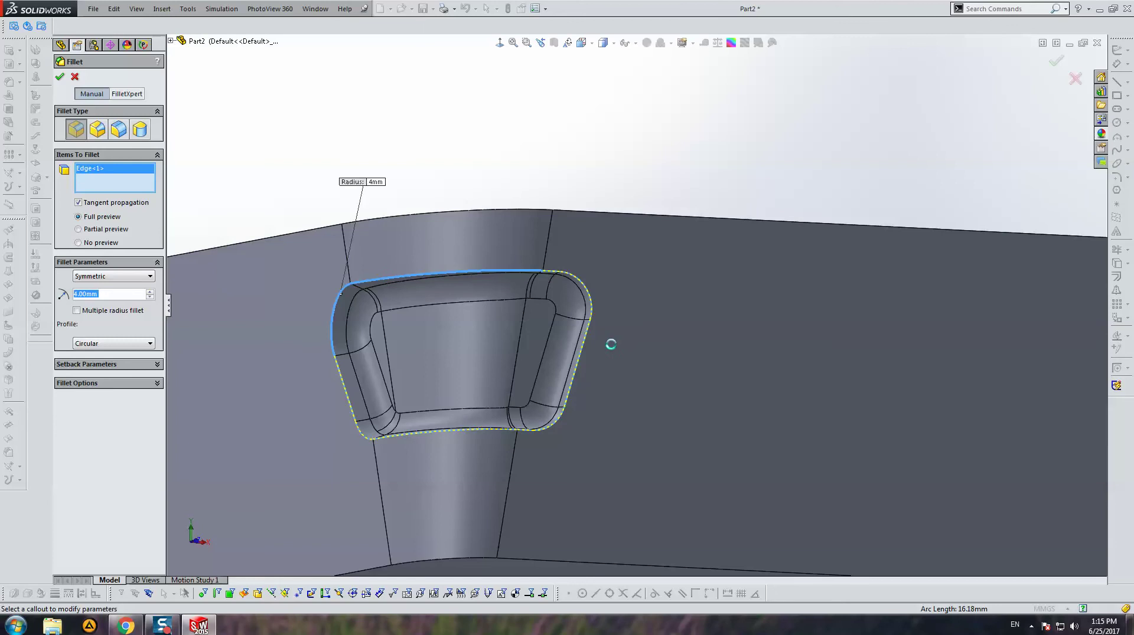
pyautogui.moveTo(534, 345); pyautogui.dragTo(477, 452, button='middle')
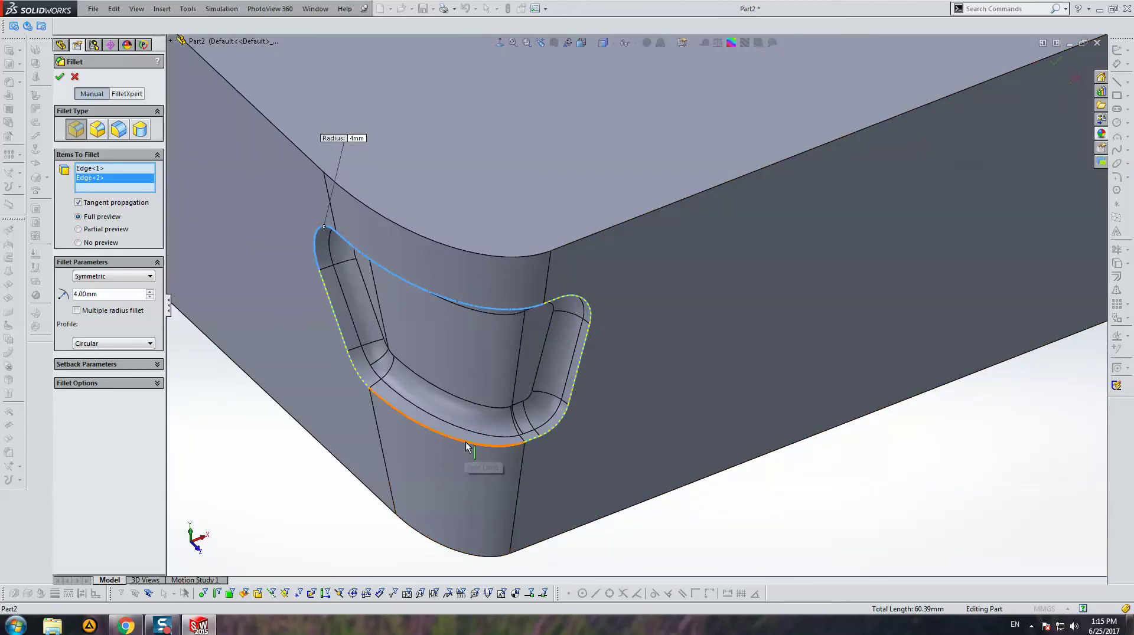
pyautogui.click(475, 447)
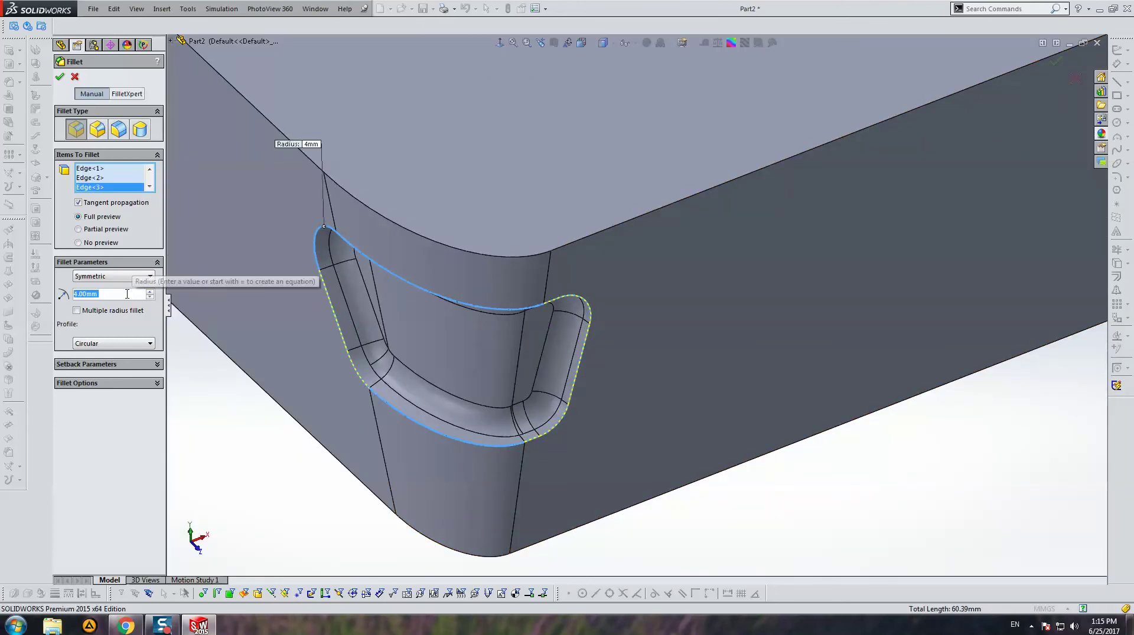
pyautogui.doubleClick(126, 294)
pyautogui.write('2')
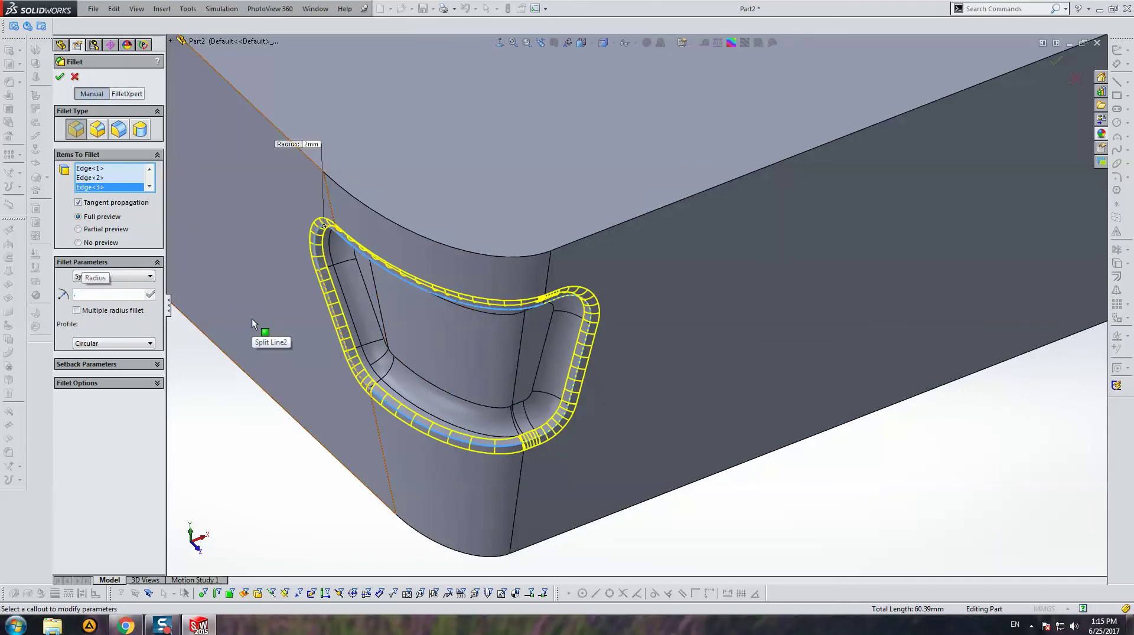
pyautogui.write('3')
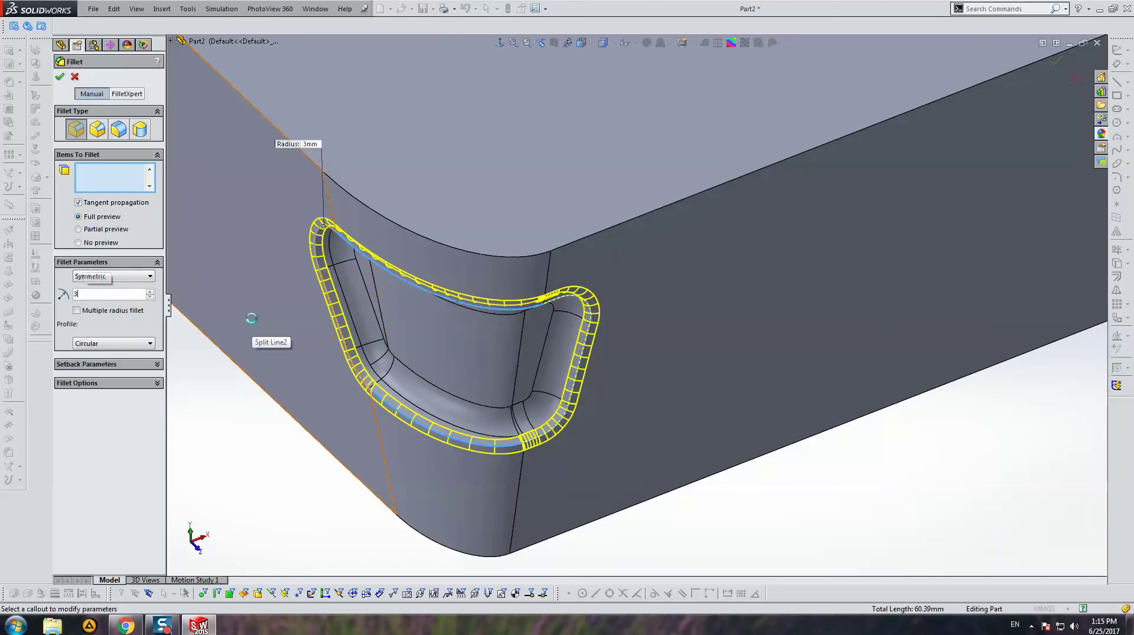
pyautogui.write('2.50mm')
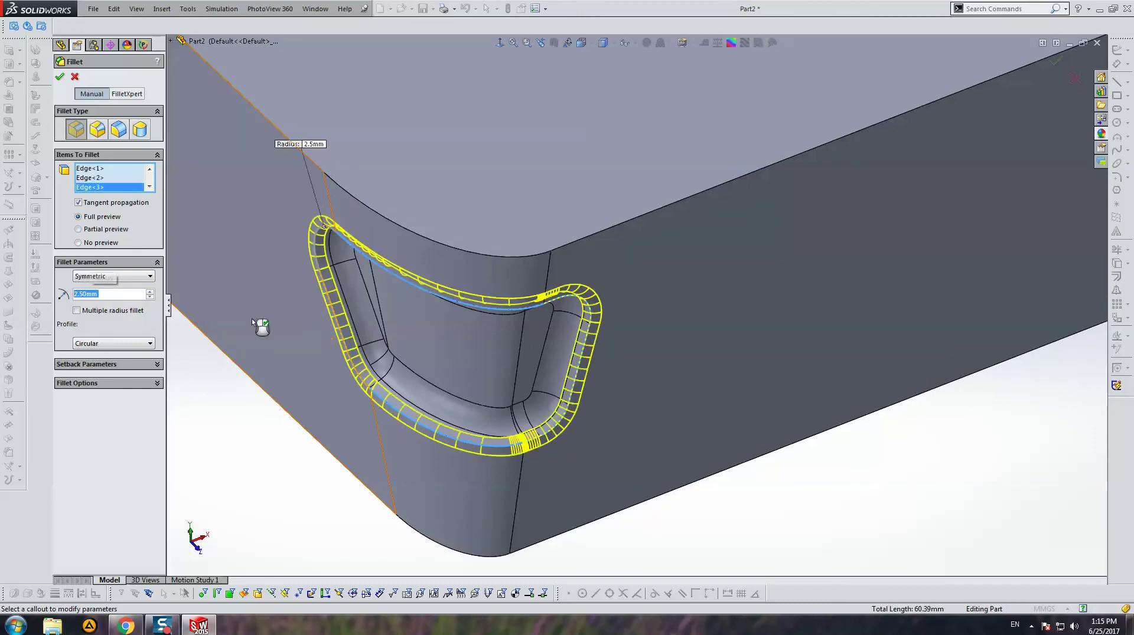
pyautogui.rightClick(252, 317)
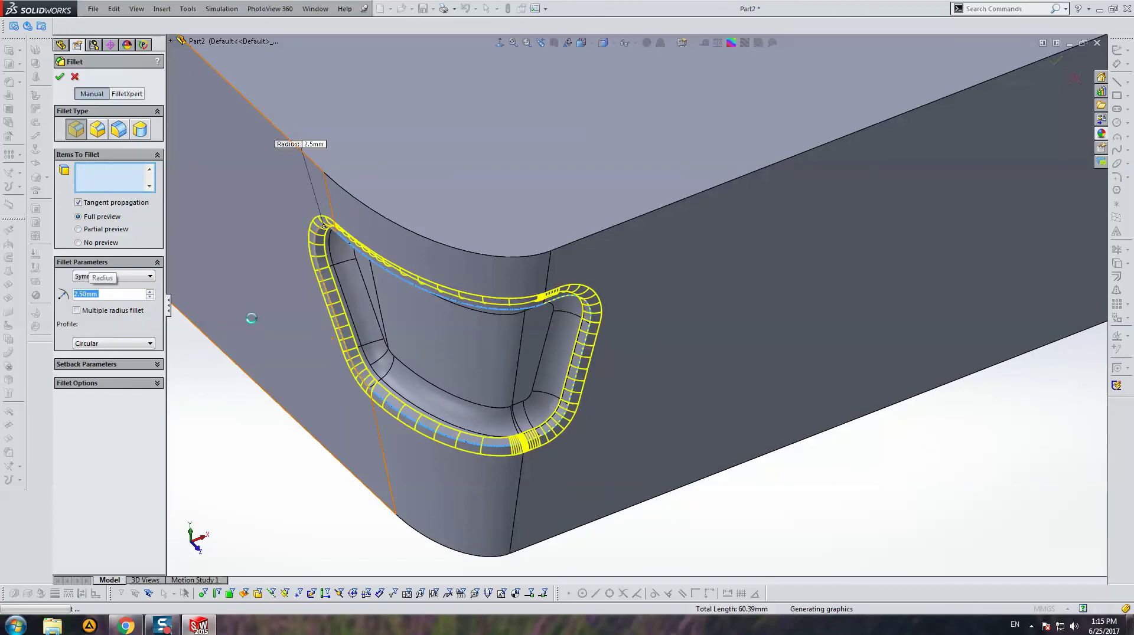
pyautogui.scroll(5, 637, 307)
pyautogui.moveTo(636, 307); pyautogui.dragTo(555, 126, button='middle')
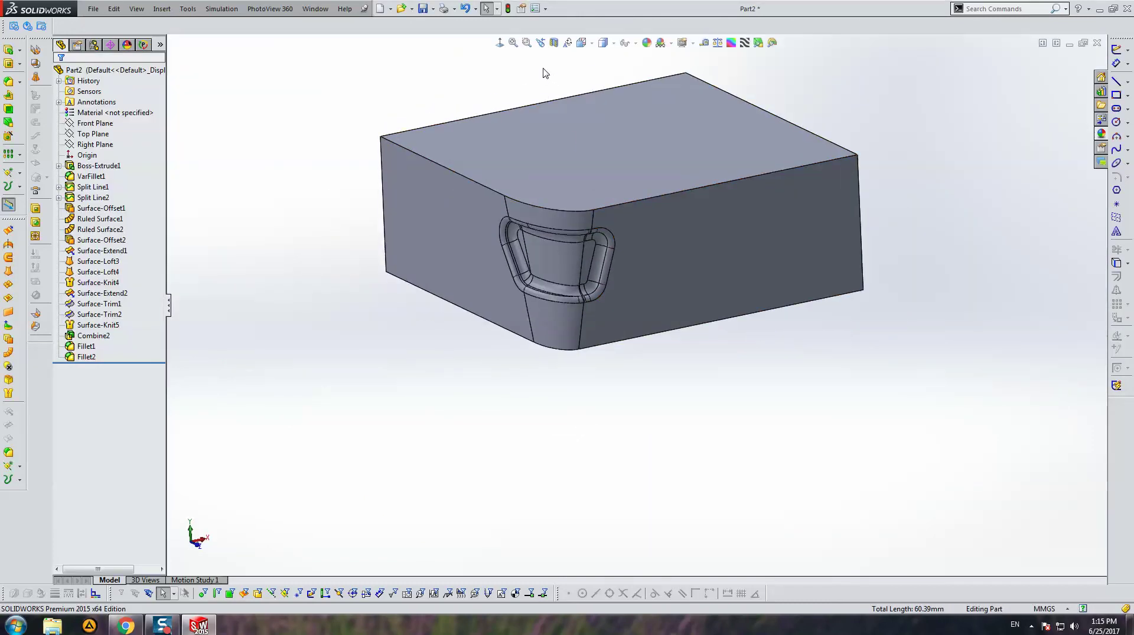
# Switch to Shaded display without edges and apply the Soft Spotlight scene.
pyautogui.click(605, 44)
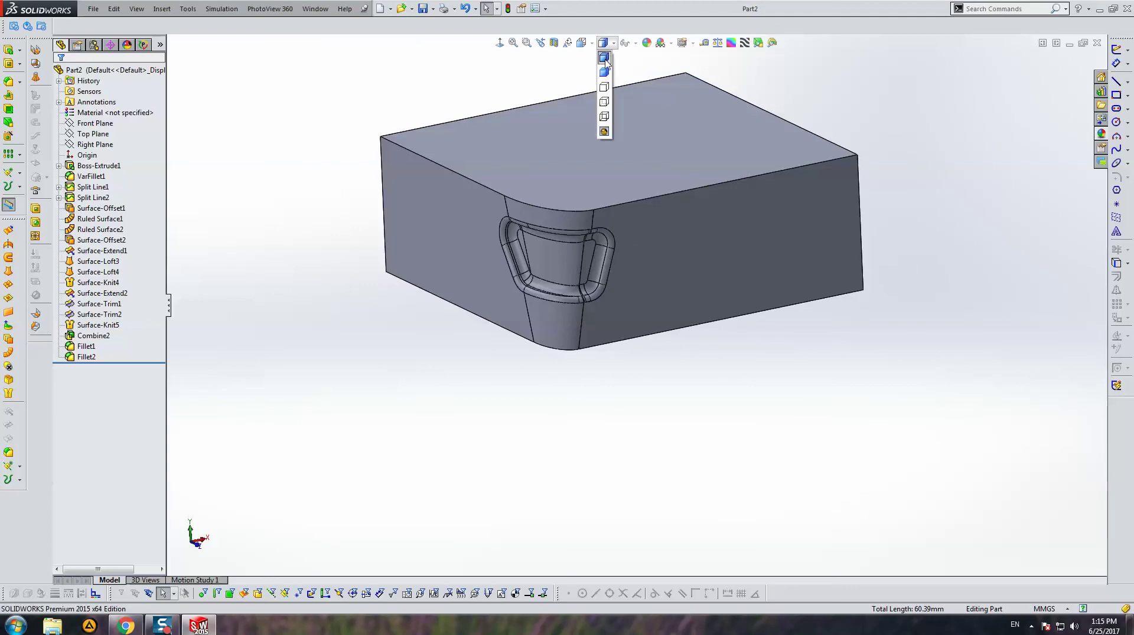
pyautogui.click(602, 72)
pyautogui.click(672, 43)
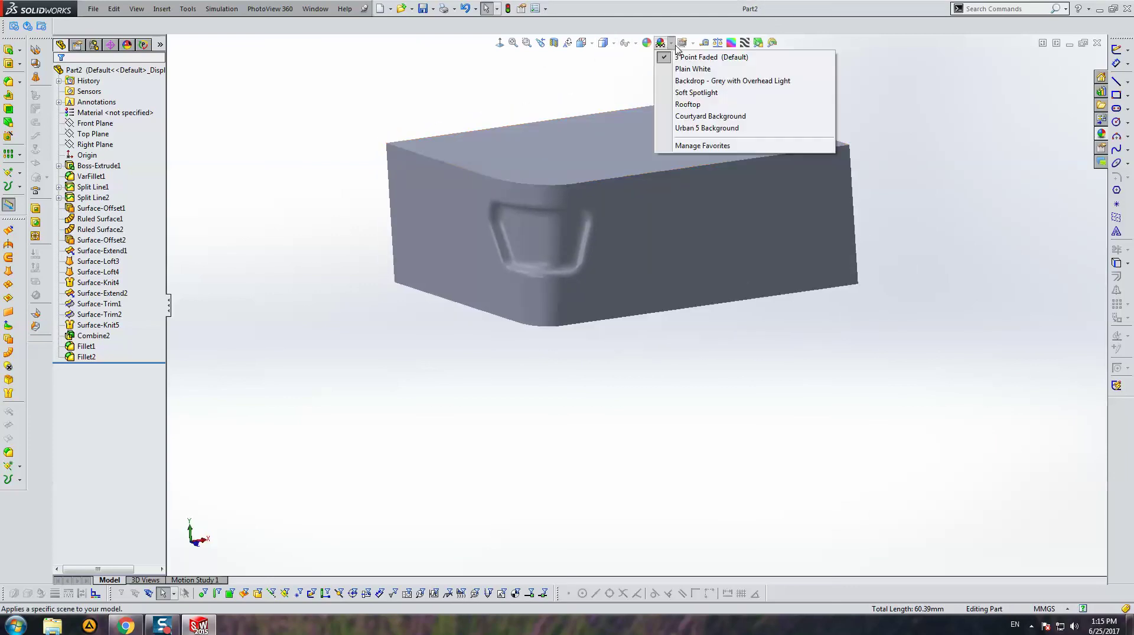
pyautogui.click(679, 95)
pyautogui.scroll(-5, 608, 195)
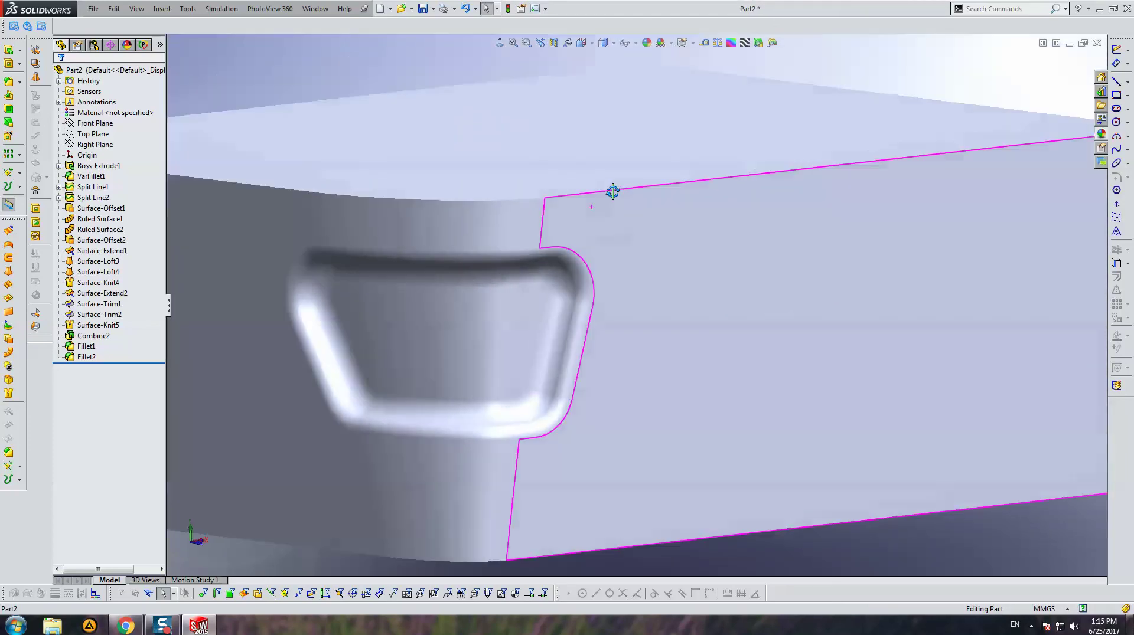
pyautogui.scroll(-3, 632, 200)
# Give the whole part an orange appearance, RGB 232, 113, 8.
pyautogui.click(648, 43)
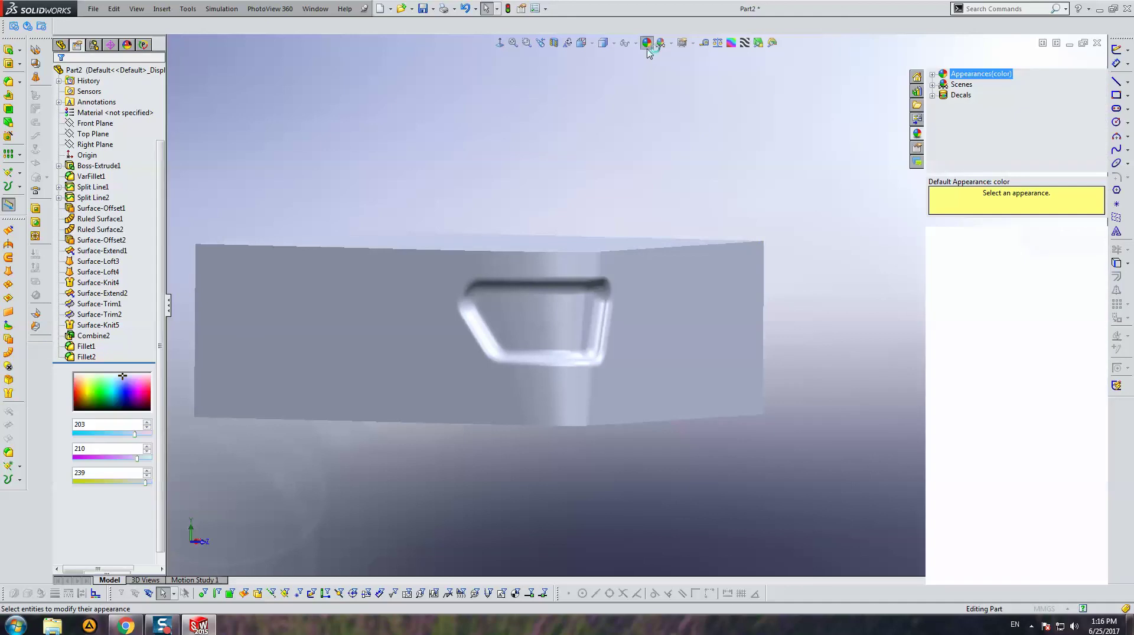
pyautogui.click(81, 319)
pyautogui.click(89, 316)
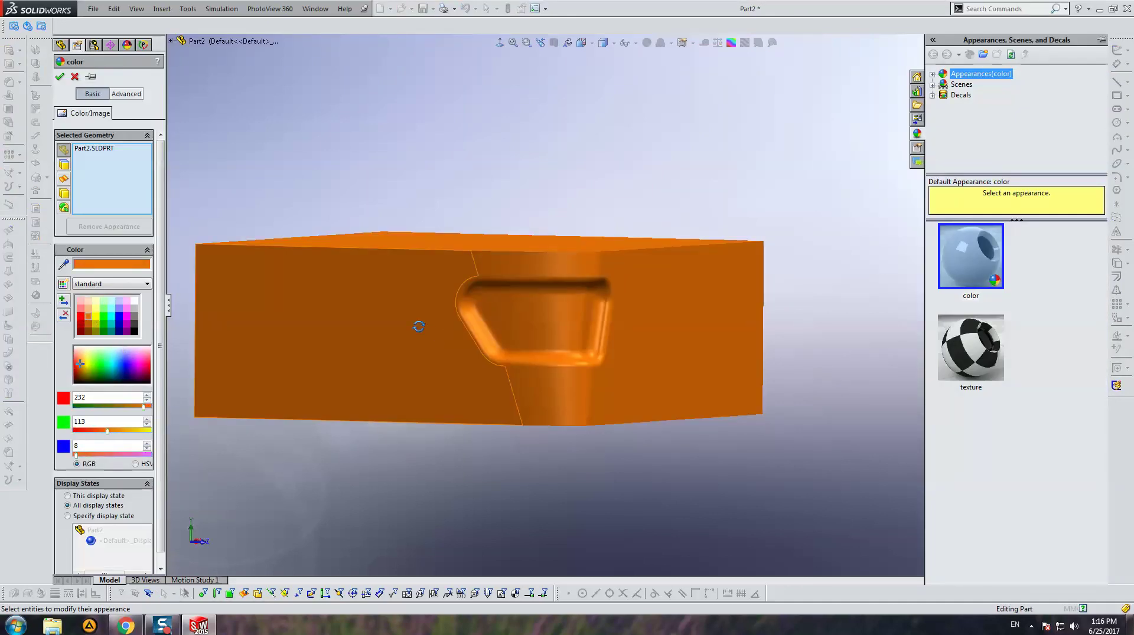
pyautogui.moveTo(417, 323)
pyautogui.mouseDown(button='middle')
pyautogui.moveTo(427, 322)
pyautogui.moveTo(482, 125)
pyautogui.mouseUp(button='middle')
pyautogui.press('Return')
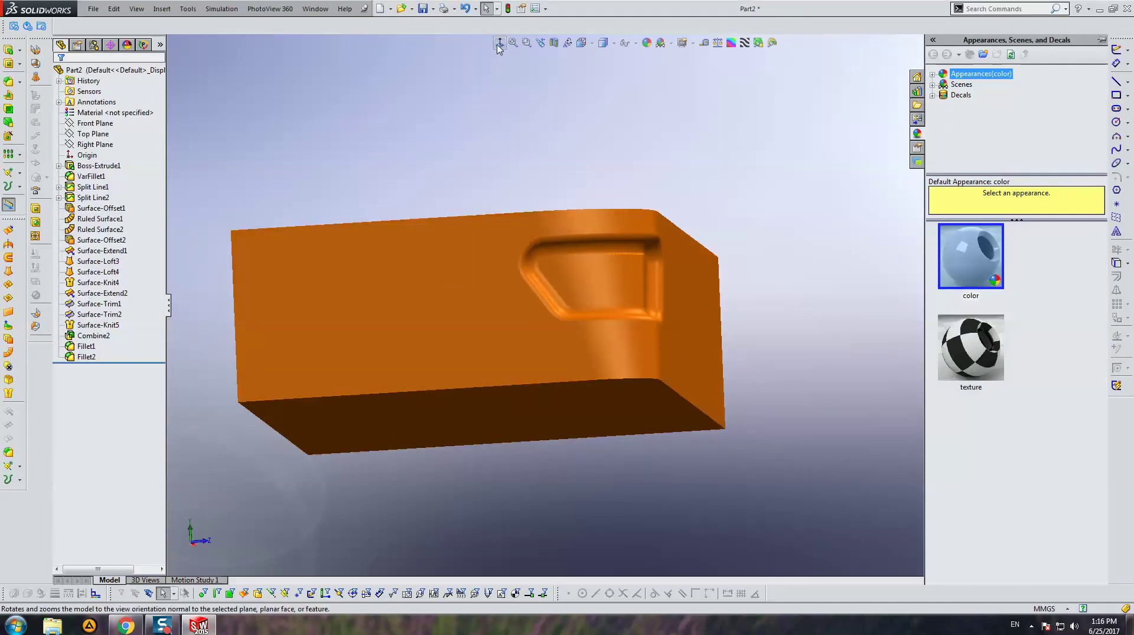
pyautogui.moveTo(480, 82)
pyautogui.mouseDown(button='middle')
pyautogui.moveTo(658, 322)
pyautogui.moveTo(597, 359)
pyautogui.moveTo(527, 377)
pyautogui.moveTo(508, 342)
pyautogui.moveTo(476, 372)
pyautogui.moveTo(562, 372)
pyautogui.moveTo(661, 351)
pyautogui.moveTo(678, 381)
pyautogui.moveTo(633, 397)
pyautogui.mouseUp(button='middle')
pyautogui.scroll(-5, 668, 331)
pyautogui.scroll(2, 668, 329)
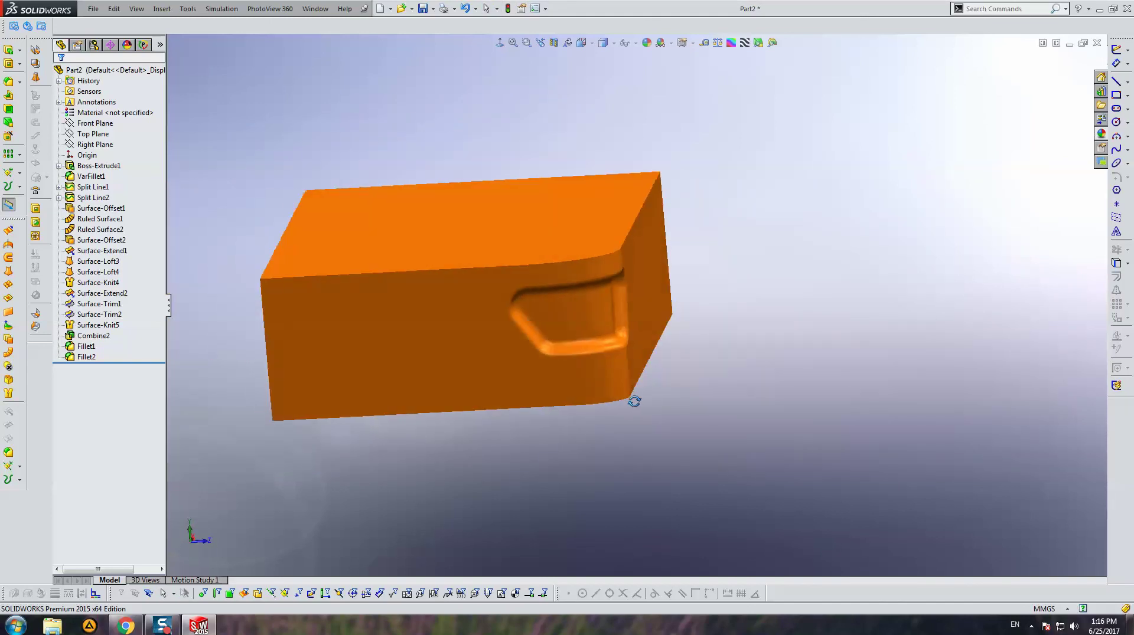